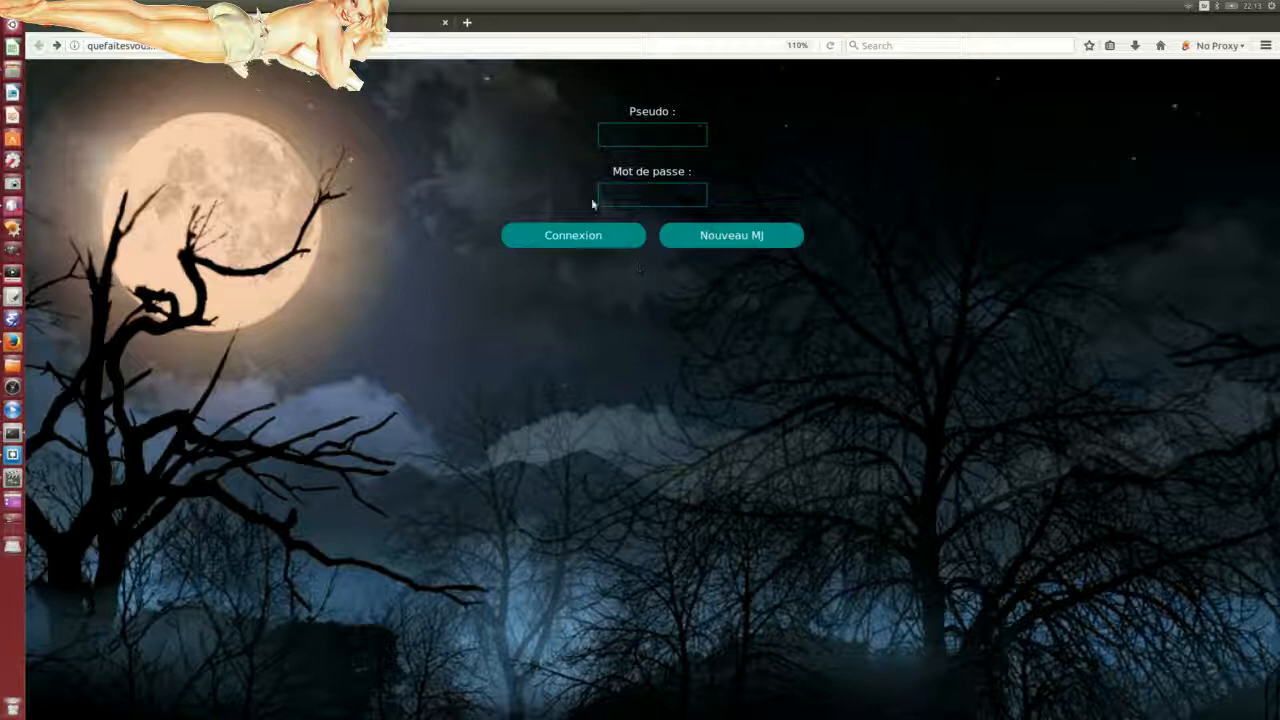
Step: Enter the username in the Pseudo field and begin typing the password
left_click(646, 139)
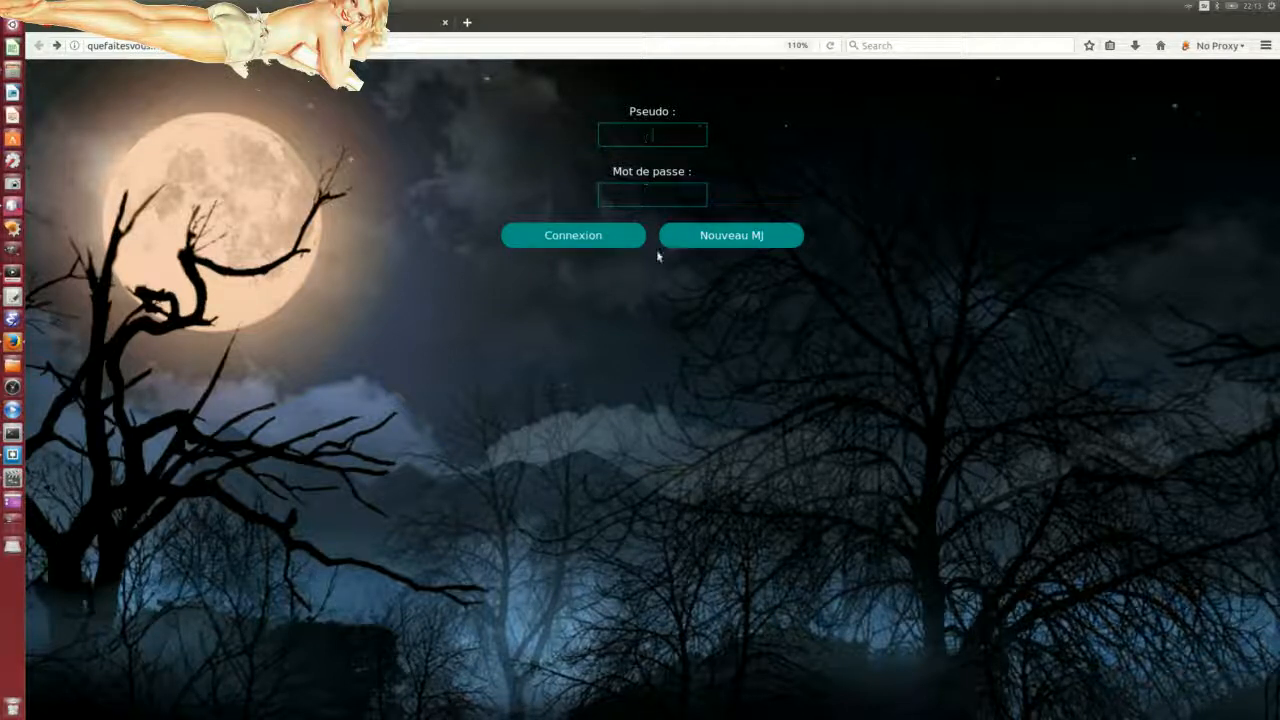
type("moo")
type("_")
type("pseu")
type("do")
type("mon")
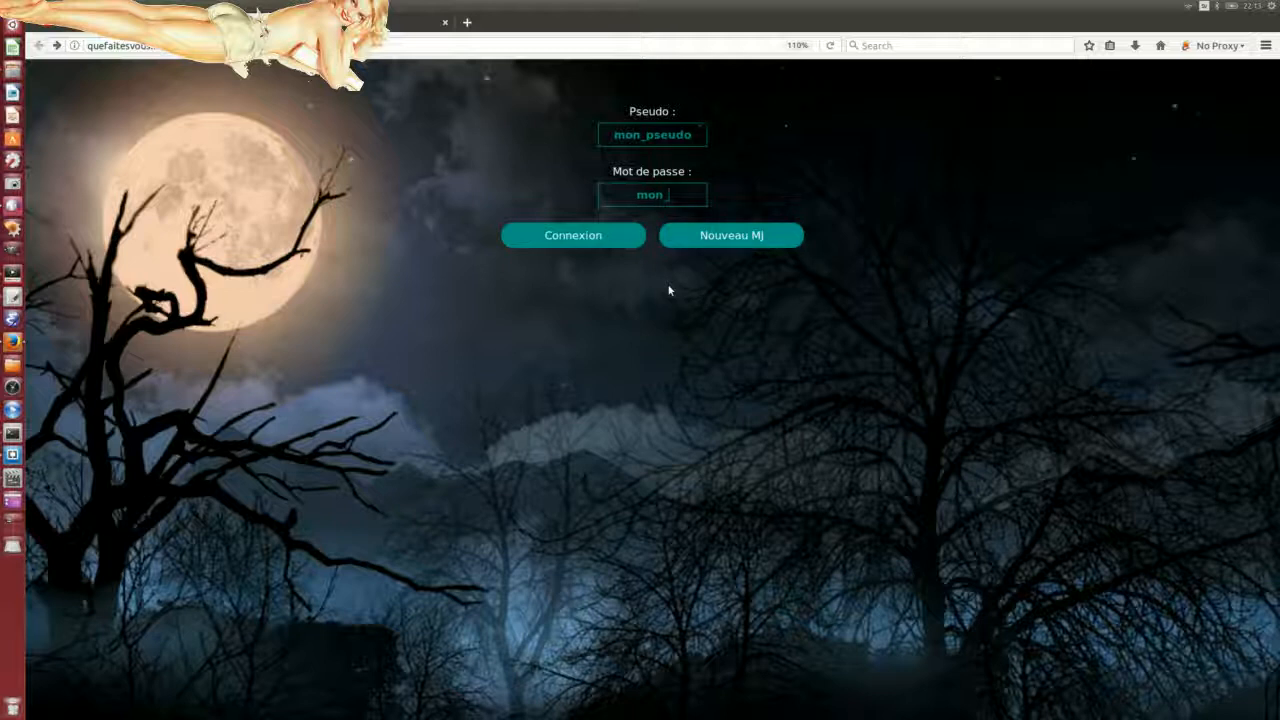
type(" mot")
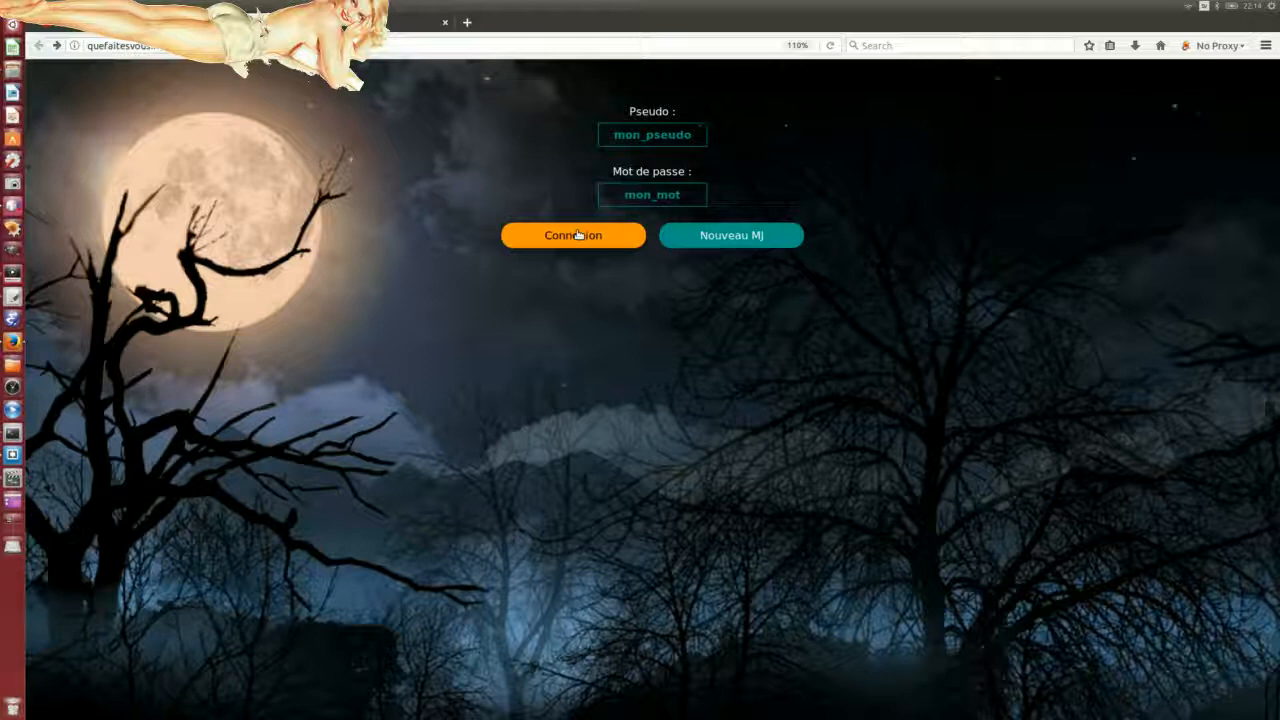
Step: Register as a new game master and begin creating a scenario
left_click(727, 240)
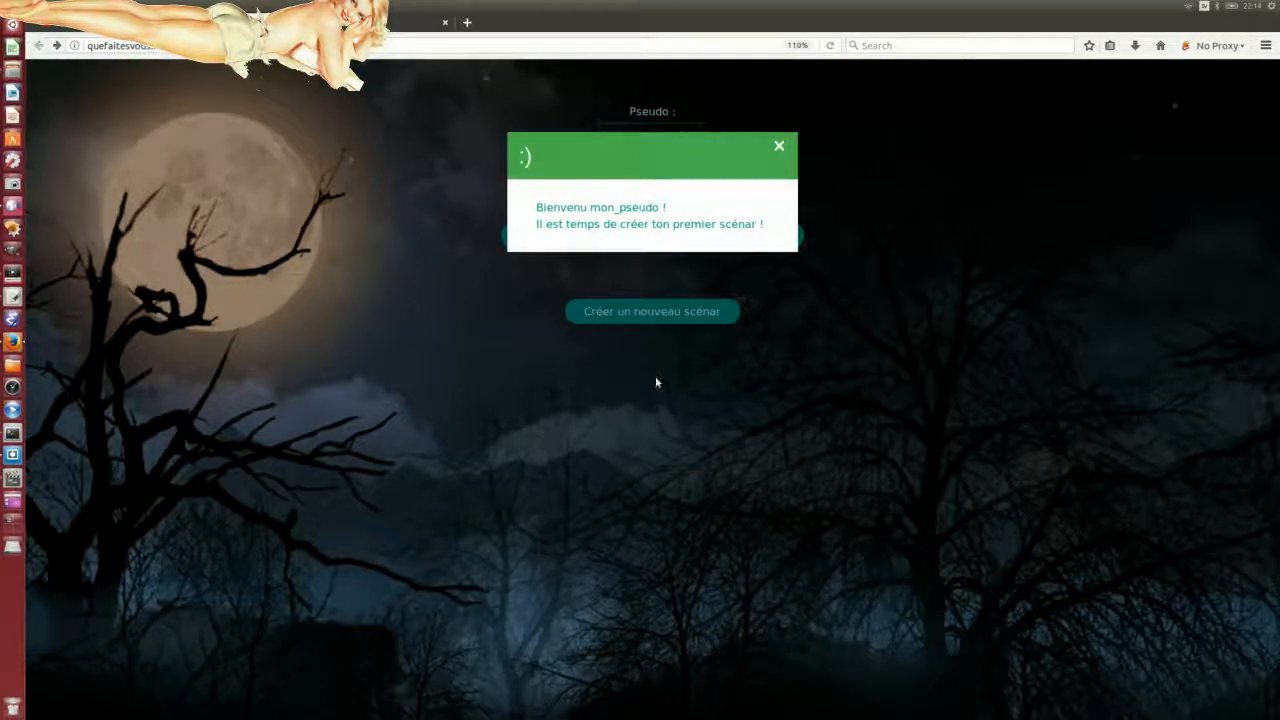
left_click(779, 148)
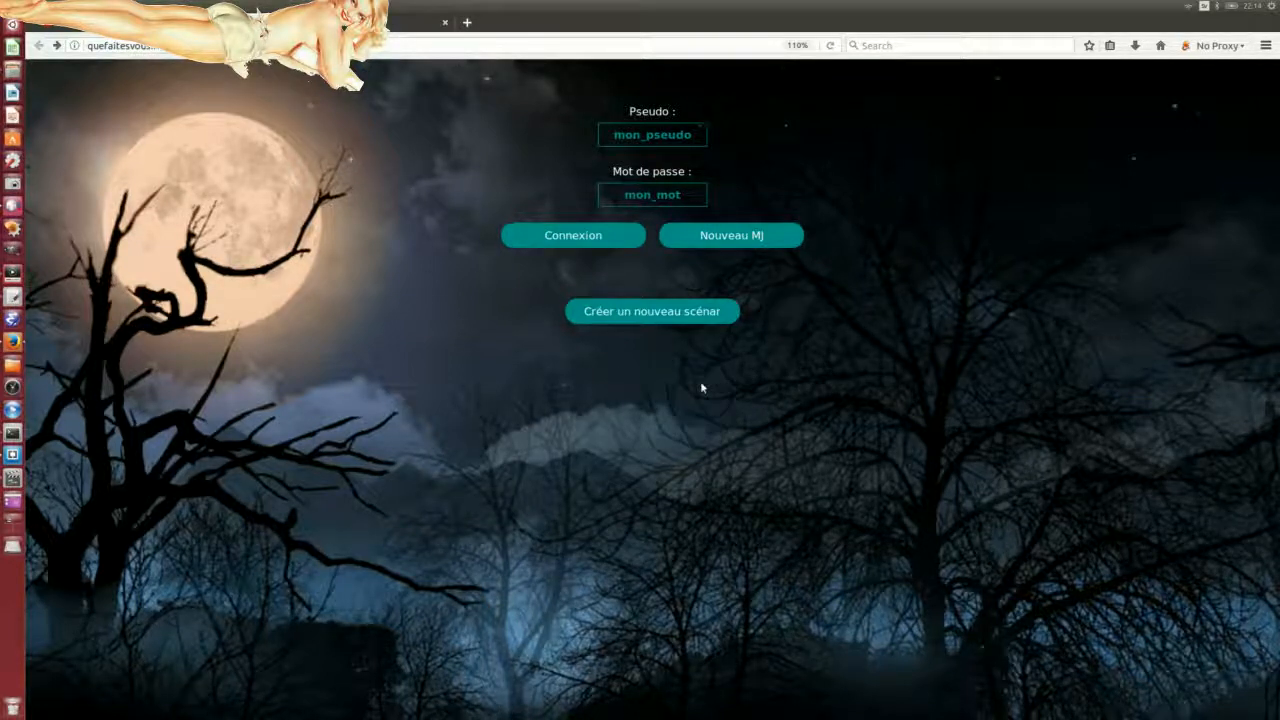
left_click(680, 316)
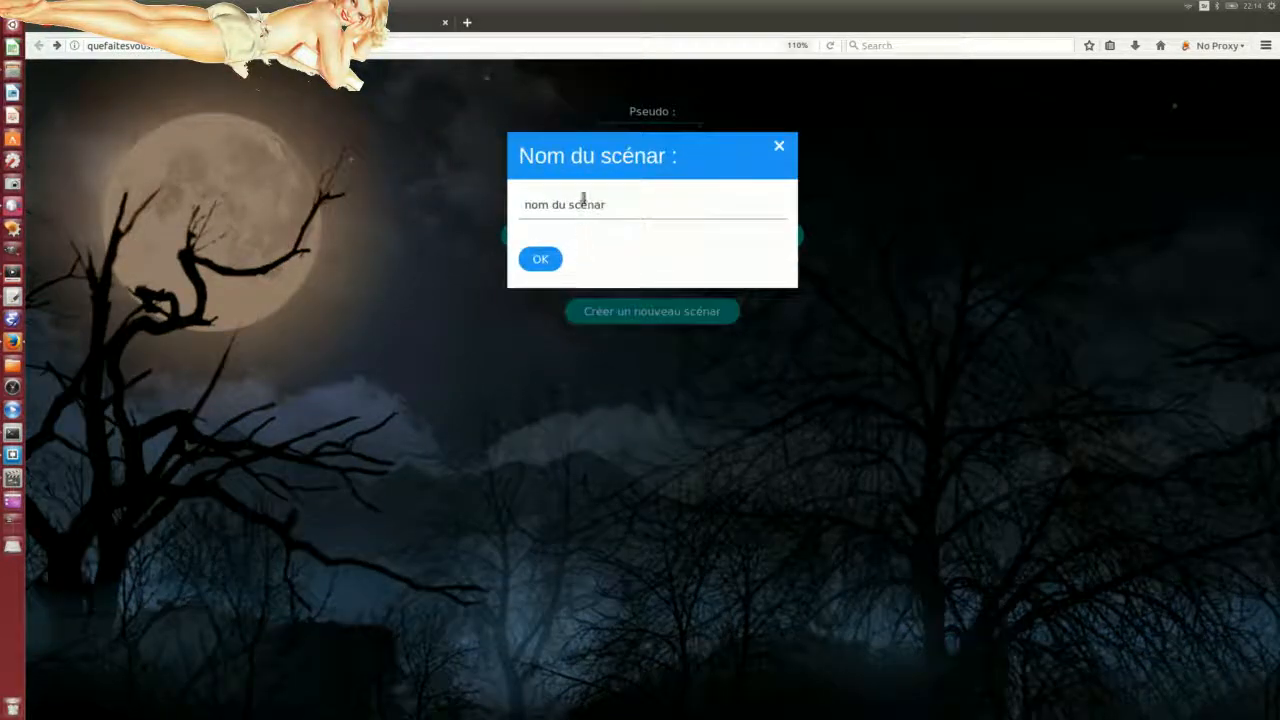
Step: Name the new scenario 'scenario1' and confirm it
left_click_drag(614, 207, 497, 202)
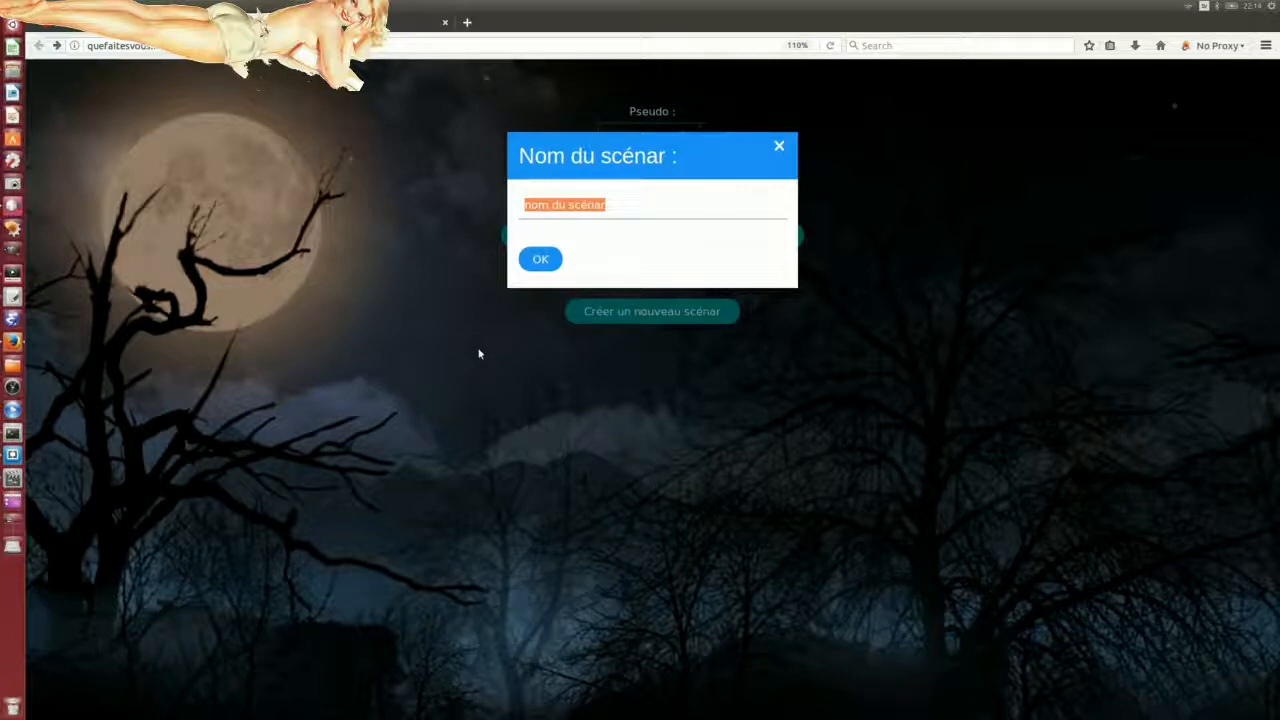
type("scenana")
key("BackSpace")
key("BackSpace")
type("rio1")
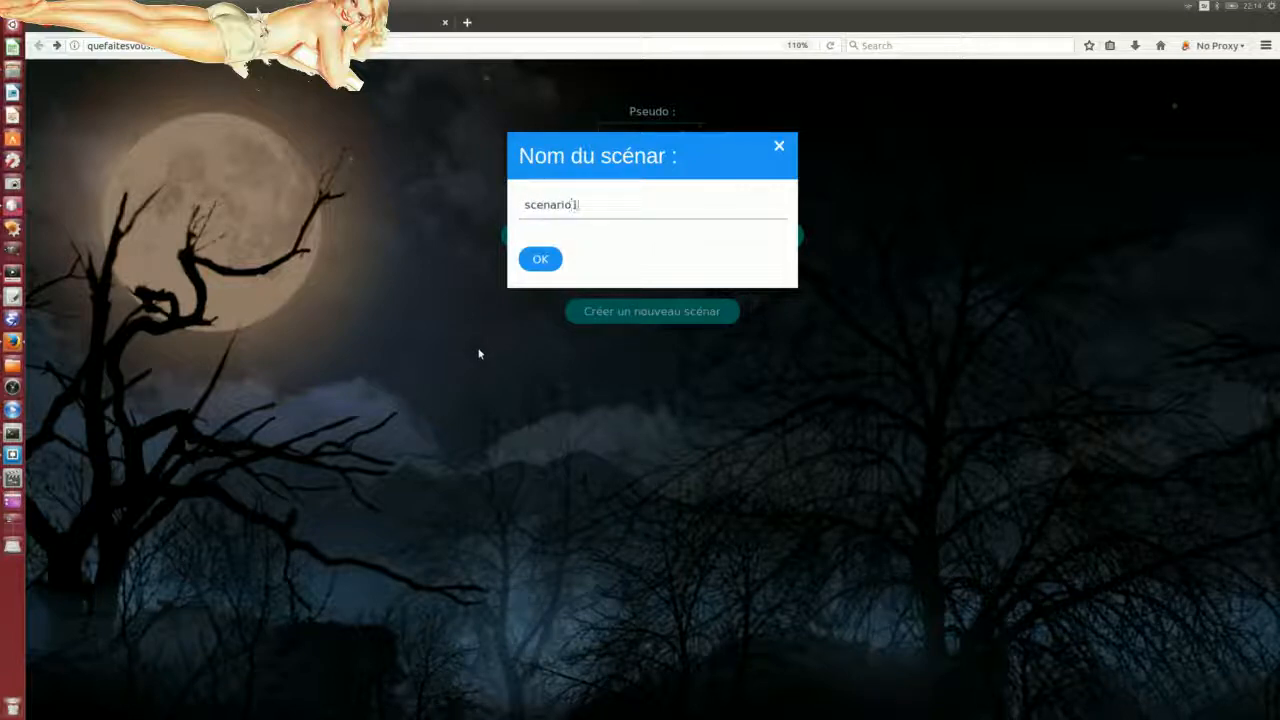
left_click(541, 262)
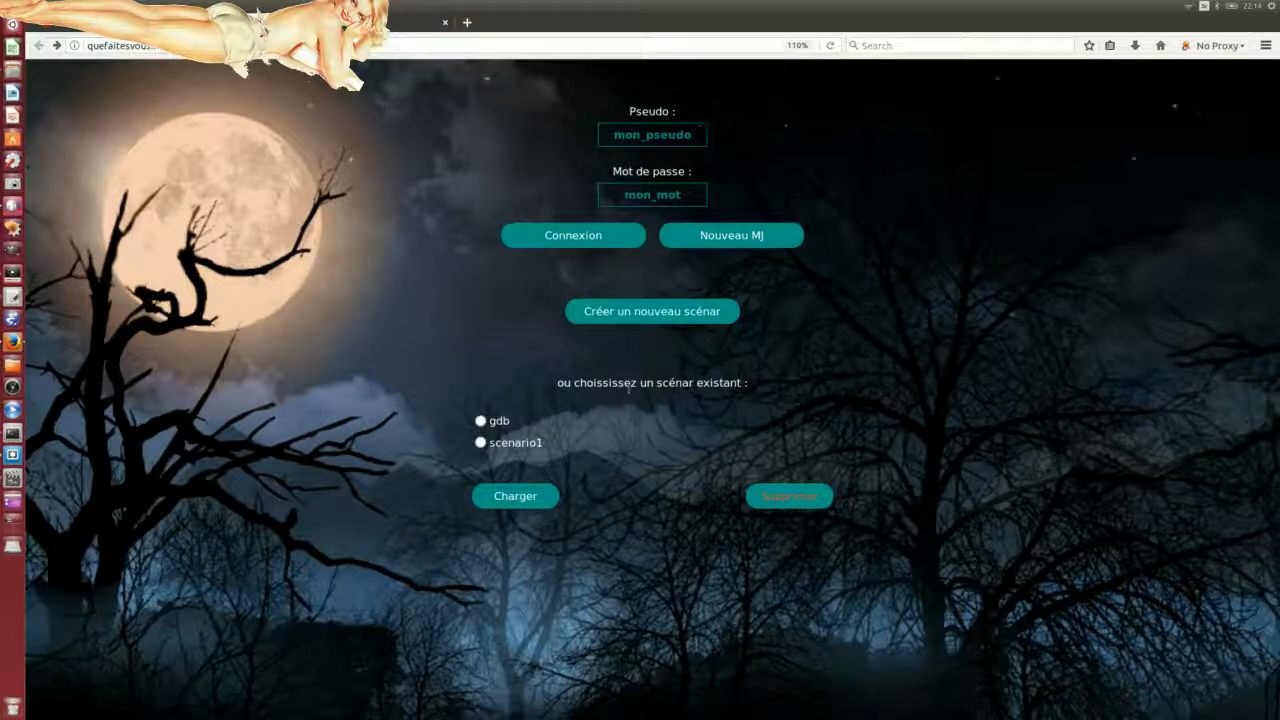
Step: Select scenario1 from the existing scenarios and add the player 'temoin' to it
left_click(481, 443)
left_click(481, 443)
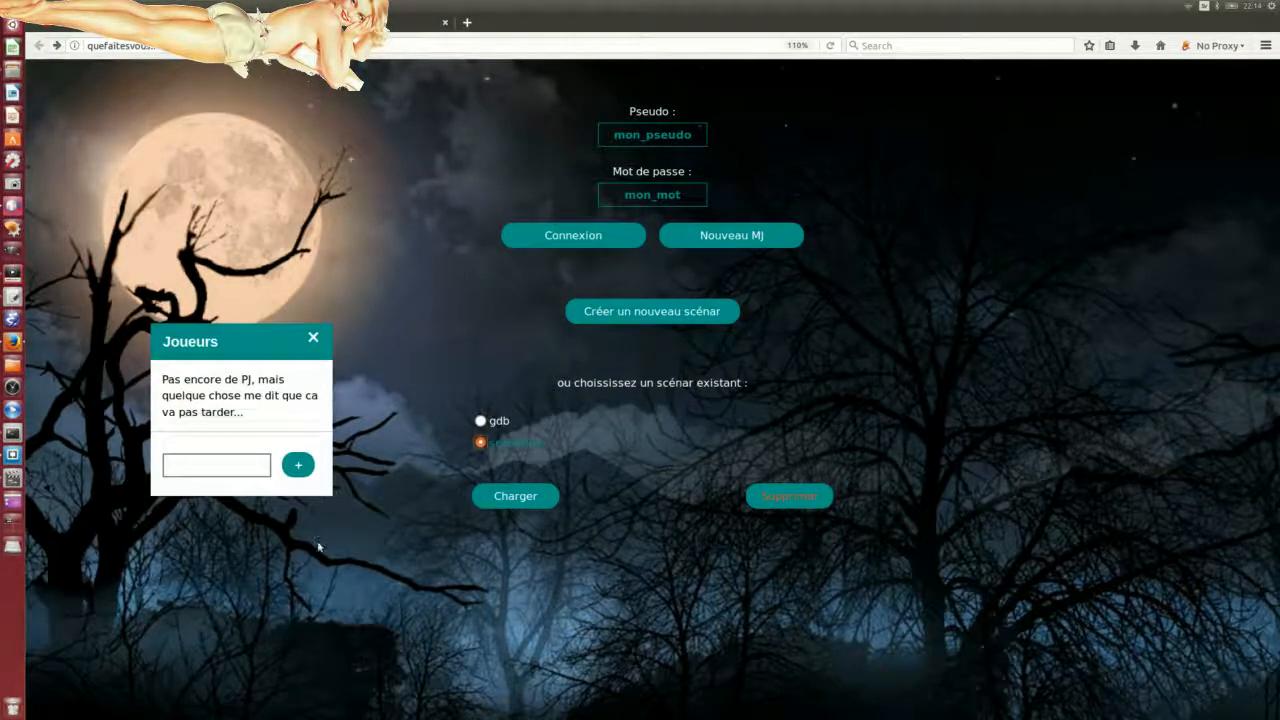
left_click_drag(257, 328, 259, 310)
left_click(254, 340)
left_click(190, 466)
type("temoin")
left_click(299, 465)
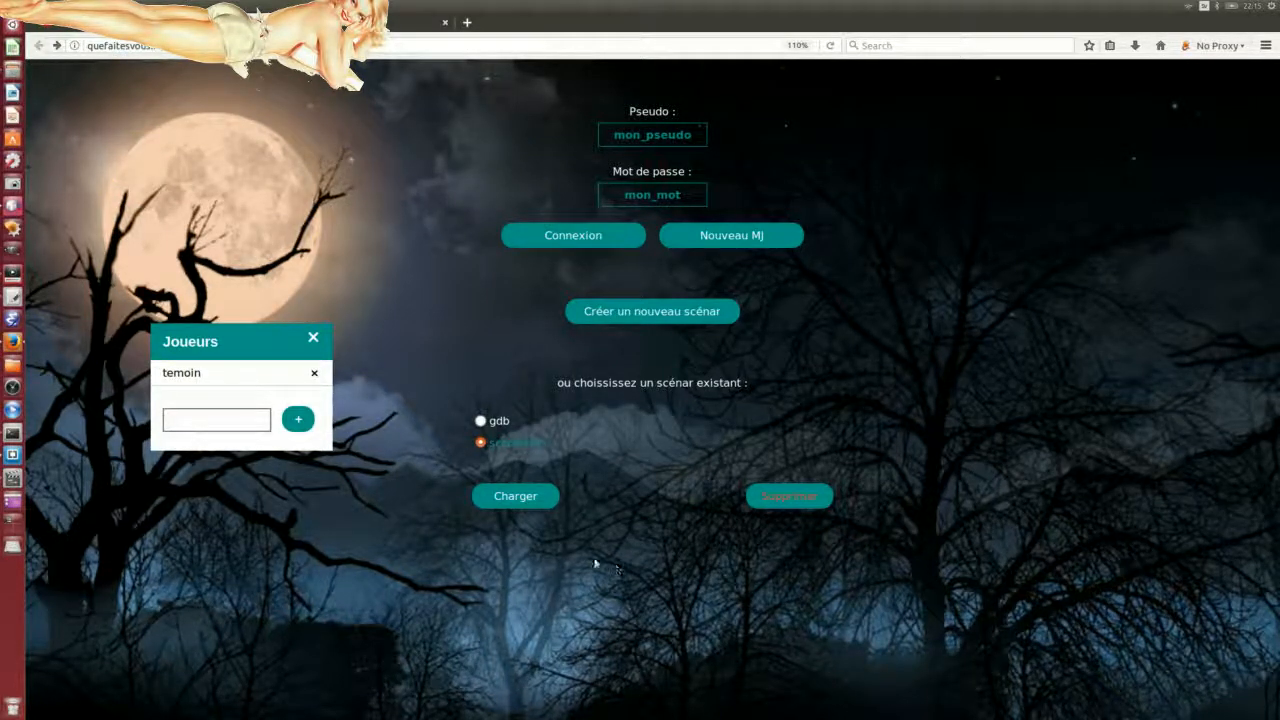
Step: Load scenario1 into the editor and toggle between sounds and visions, ending on visions
left_click(517, 499)
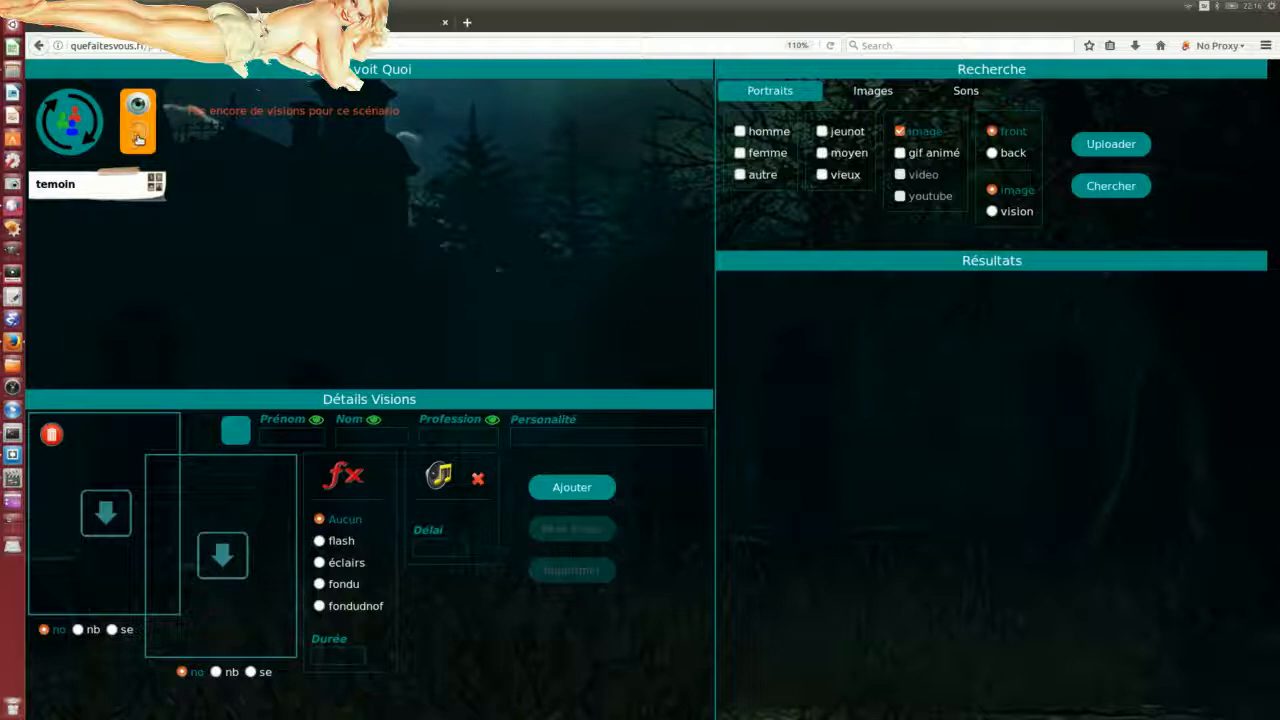
left_click(141, 136)
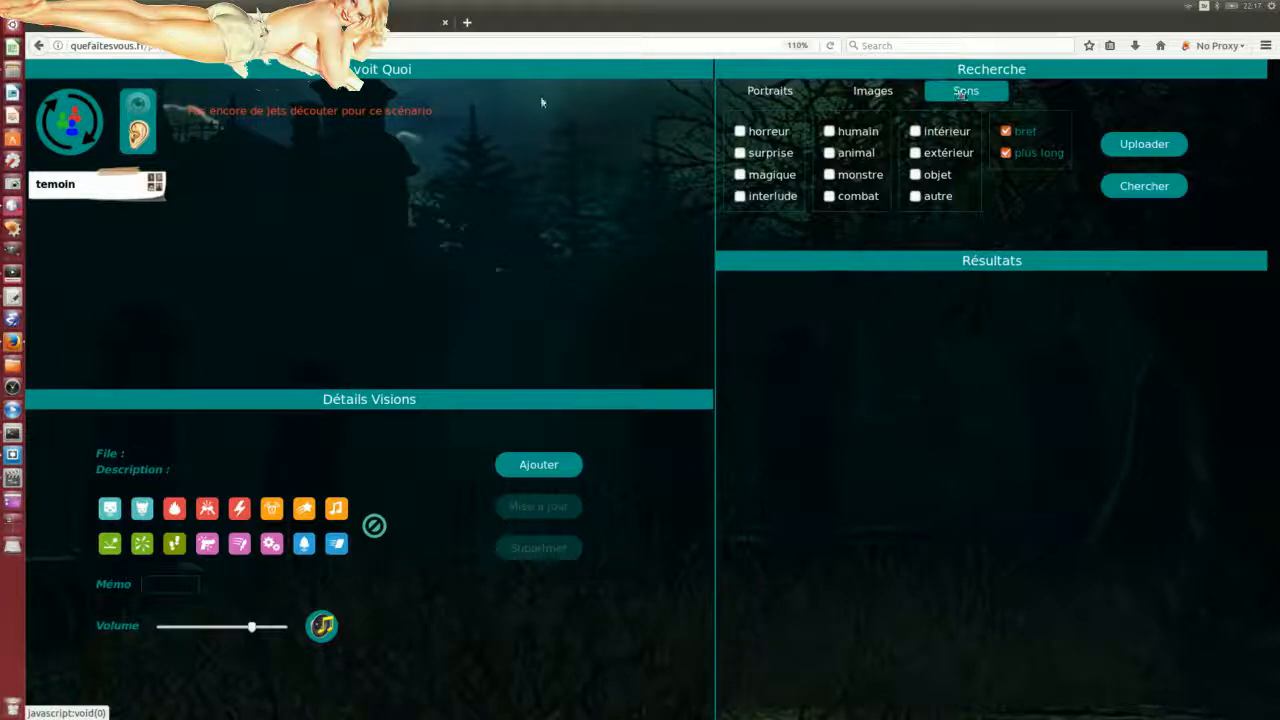
left_click(142, 130)
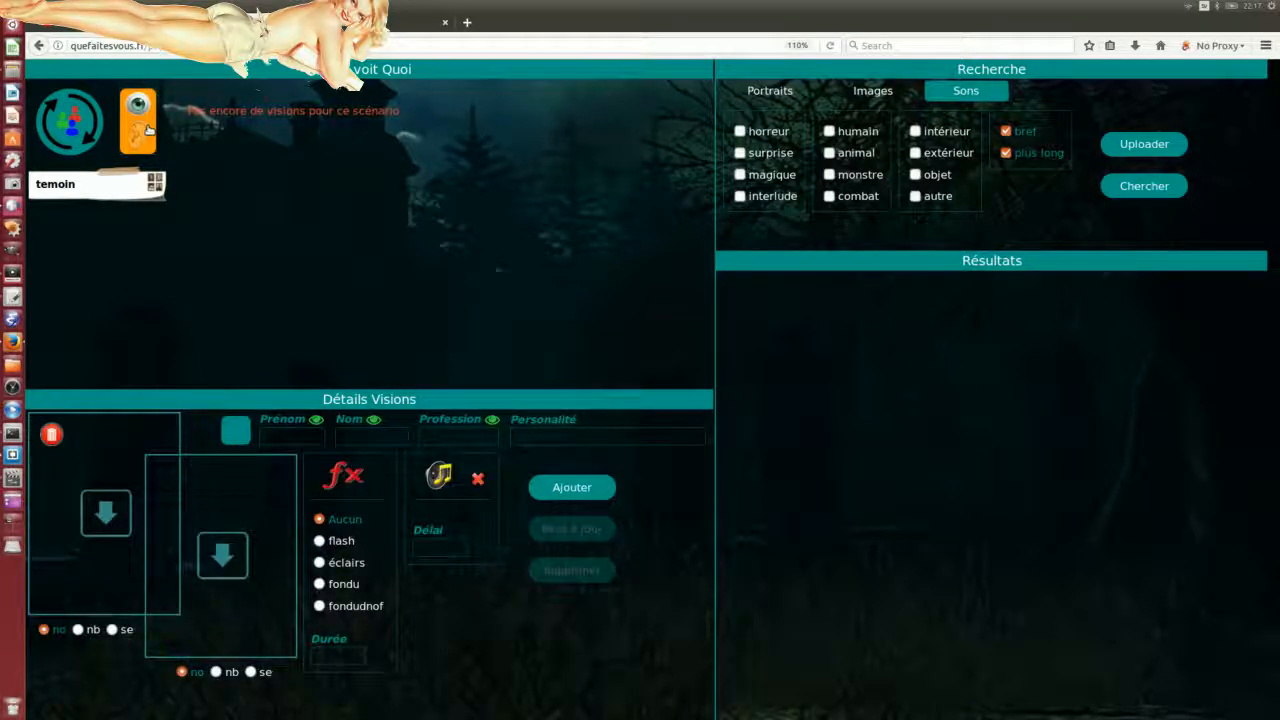
left_click(142, 130)
left_click(142, 130)
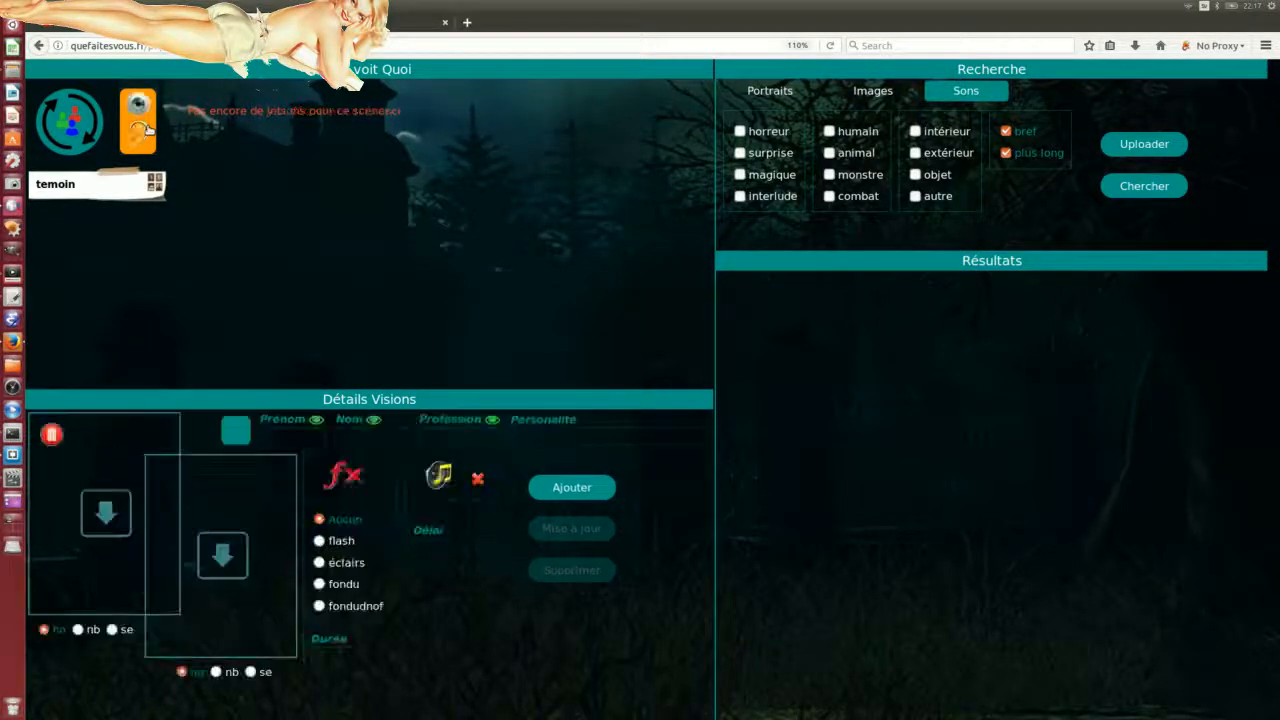
left_click(142, 130)
left_click(142, 130)
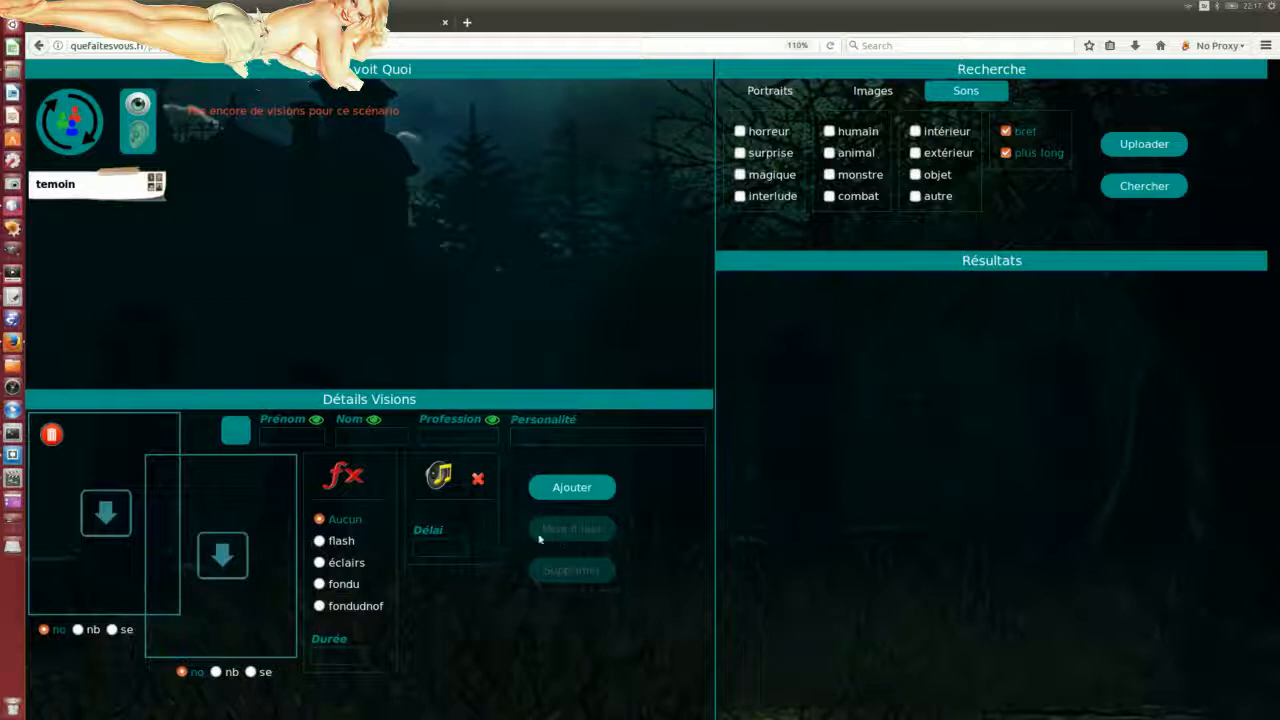
Step: Search the portraits filtered to homme and jeunot
left_click(770, 91)
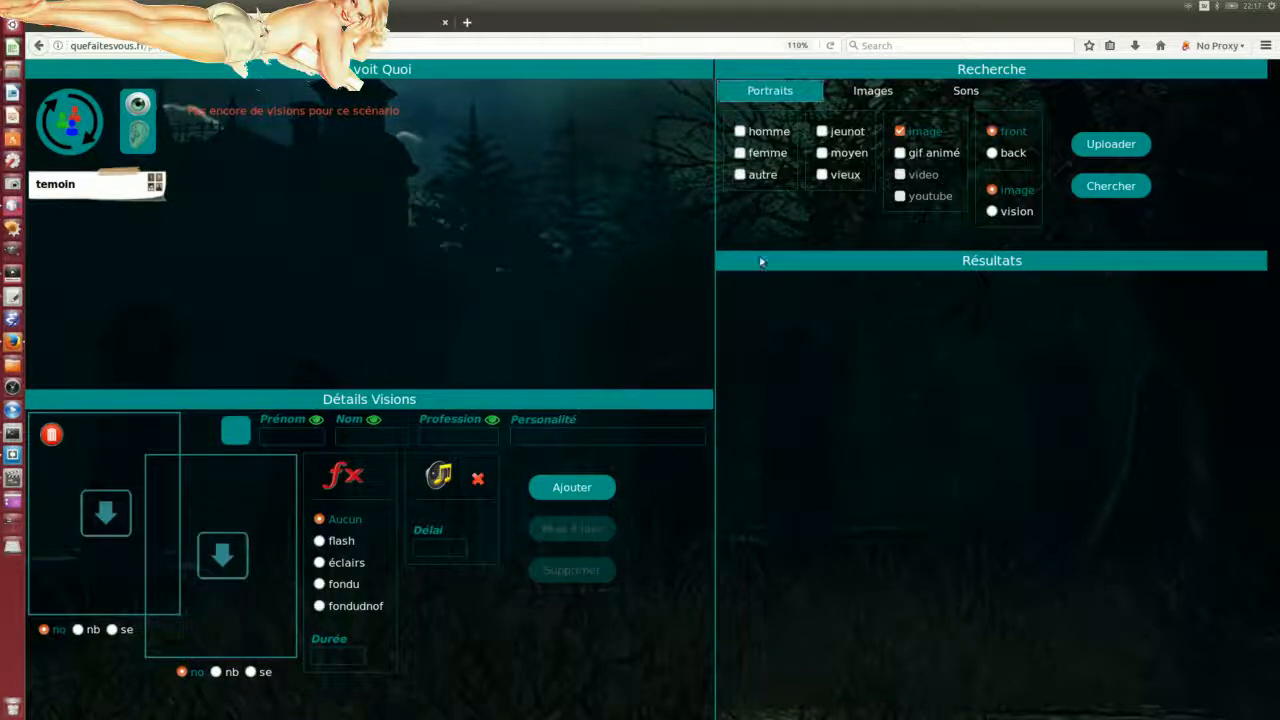
left_click(740, 131)
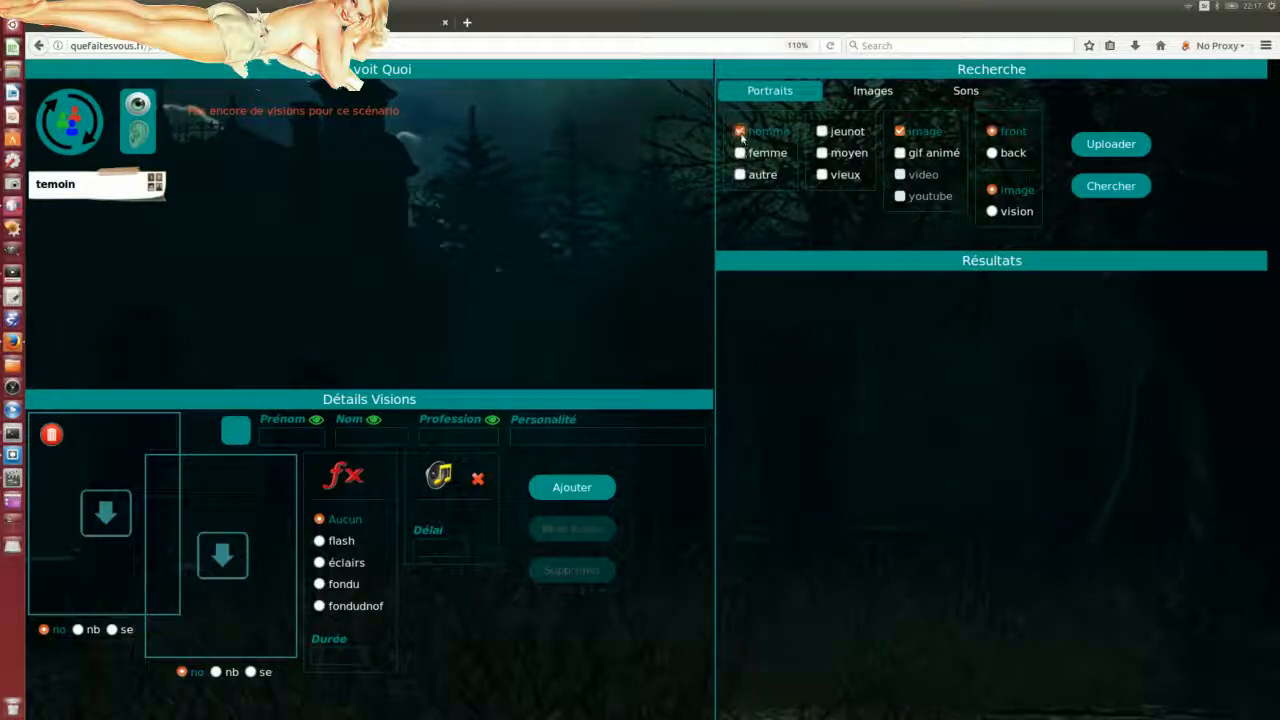
left_click(822, 131)
left_click(1110, 186)
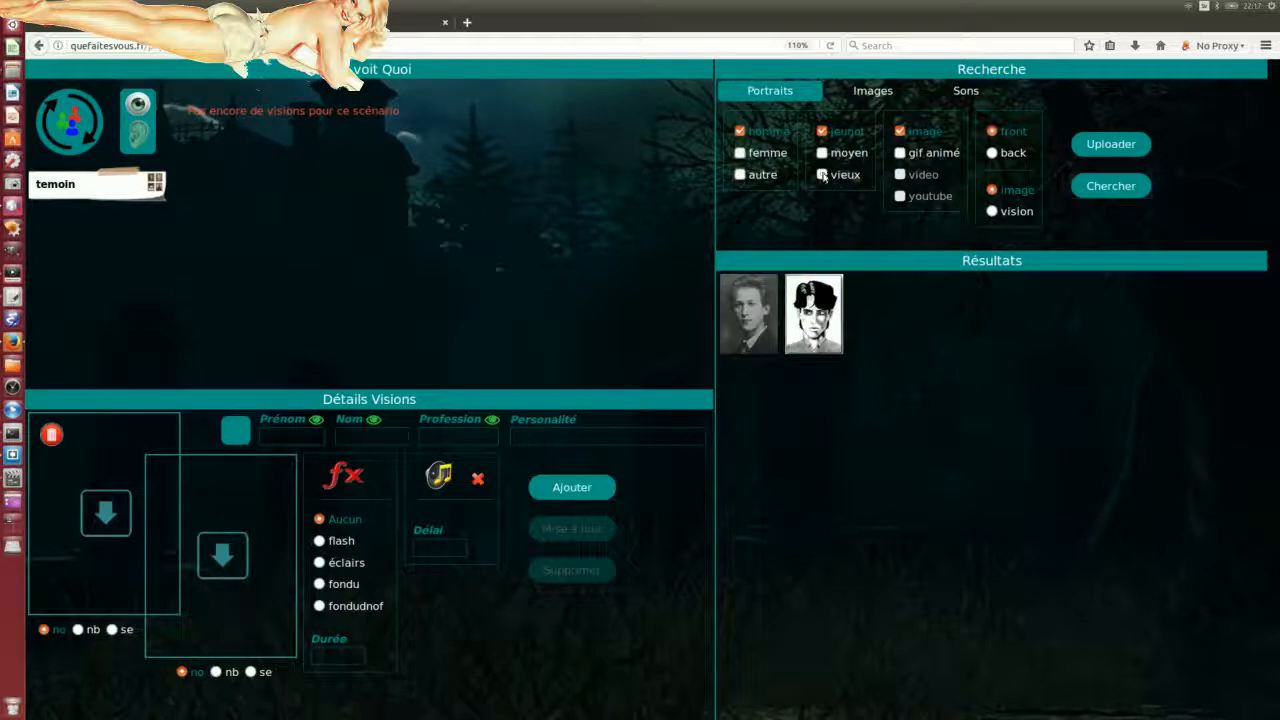
Step: Swap the jeunot filter for vieux and rerun the portrait search
left_click(822, 131)
left_click(822, 174)
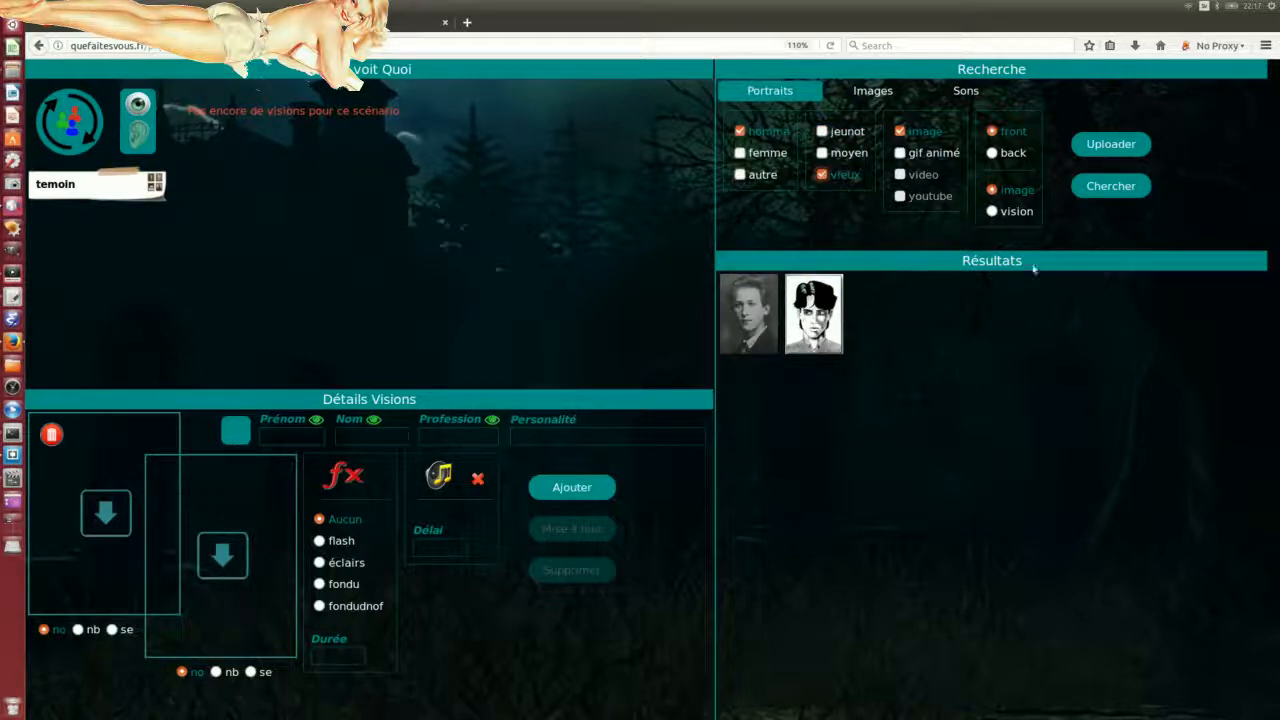
left_click(1100, 189)
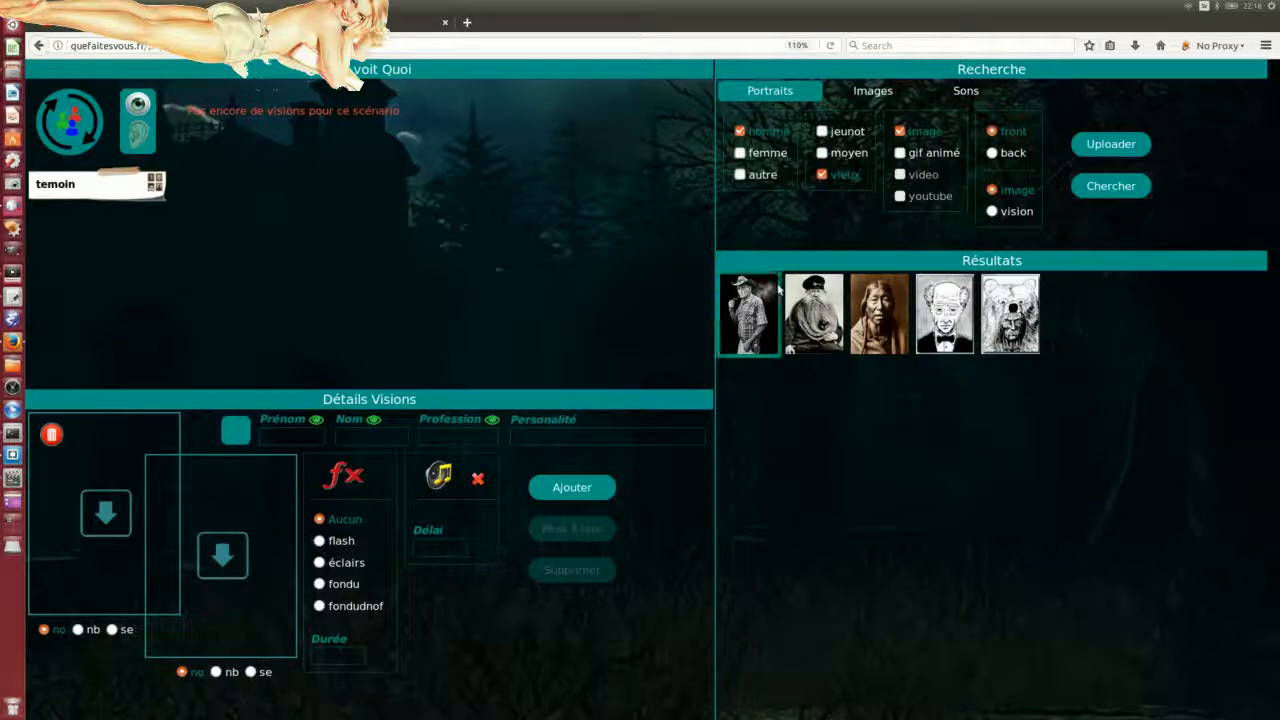
Step: Clear the homme and vieux filters and search again
left_click(822, 174)
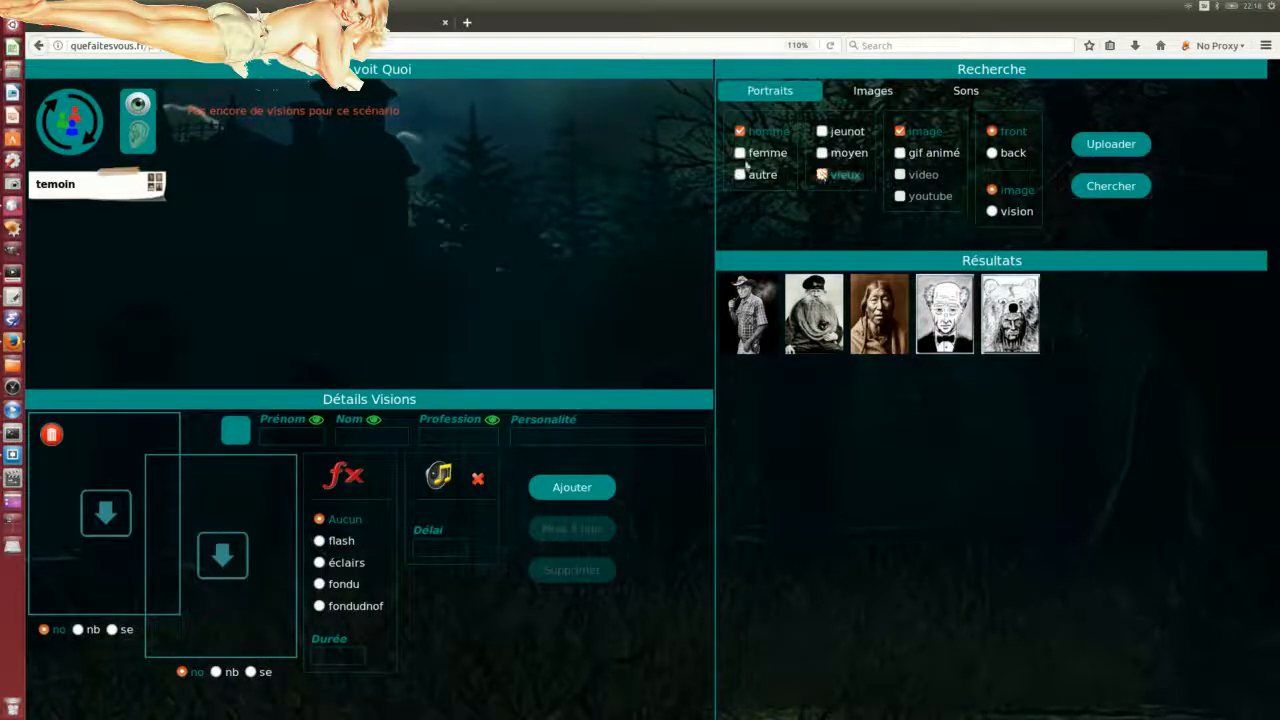
left_click(740, 131)
left_click(1105, 188)
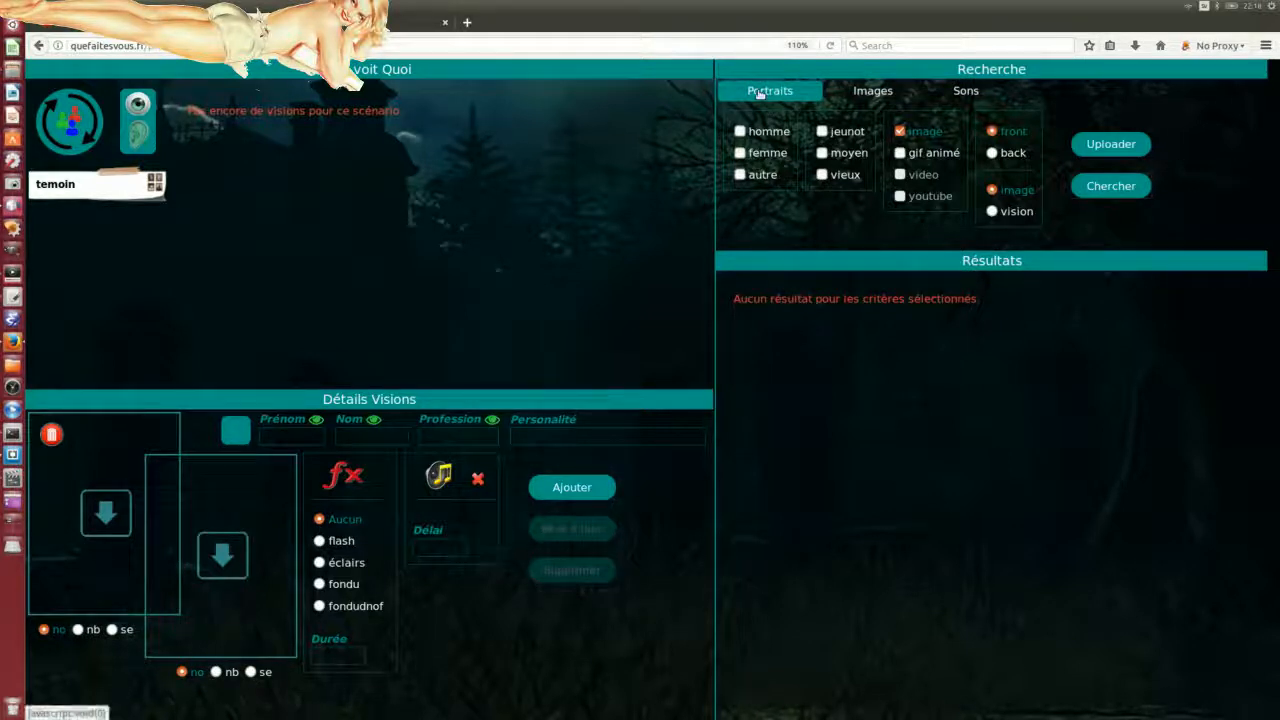
Step: Start a new portrait upload and choose poirot.jpg from the Pictures folder
left_click(1108, 146)
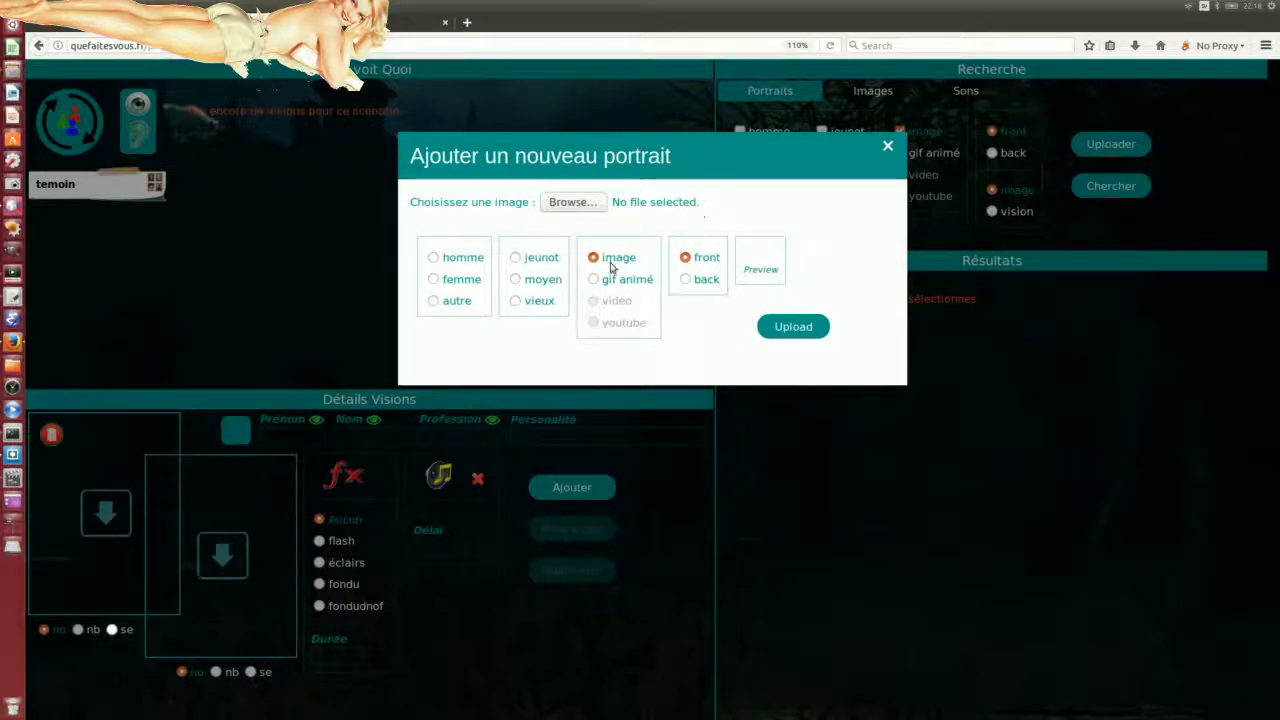
left_click(567, 203)
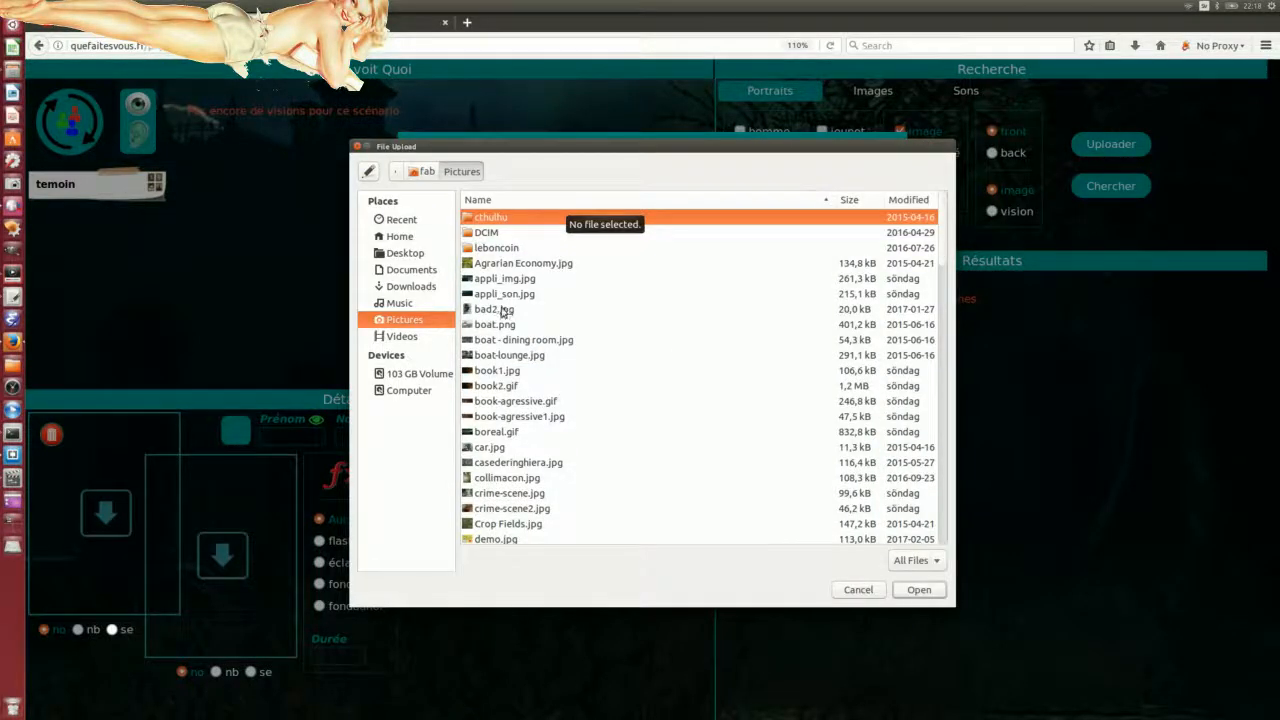
left_click(503, 312)
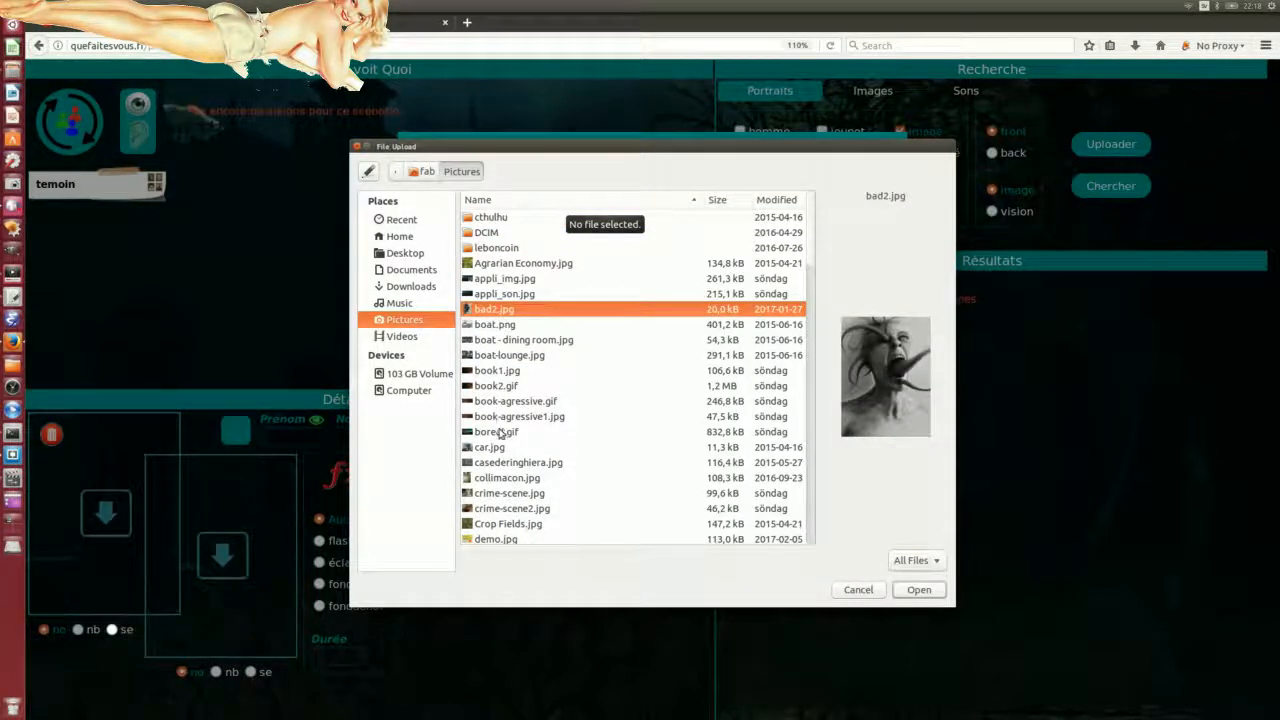
scroll(490, 453, "down", 1)
scroll(490, 453, "down", 2)
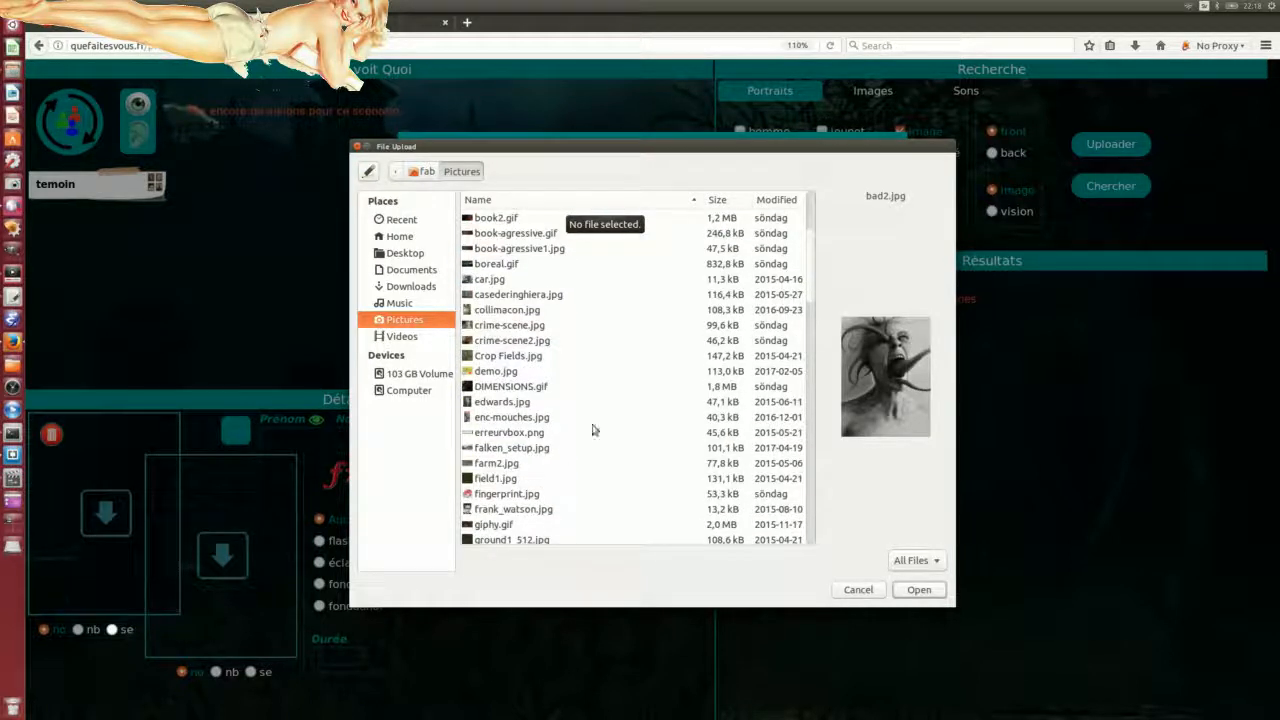
scroll(560, 428, "down", 2)
scroll(552, 427, "down", 1)
scroll(528, 466, "down", 2)
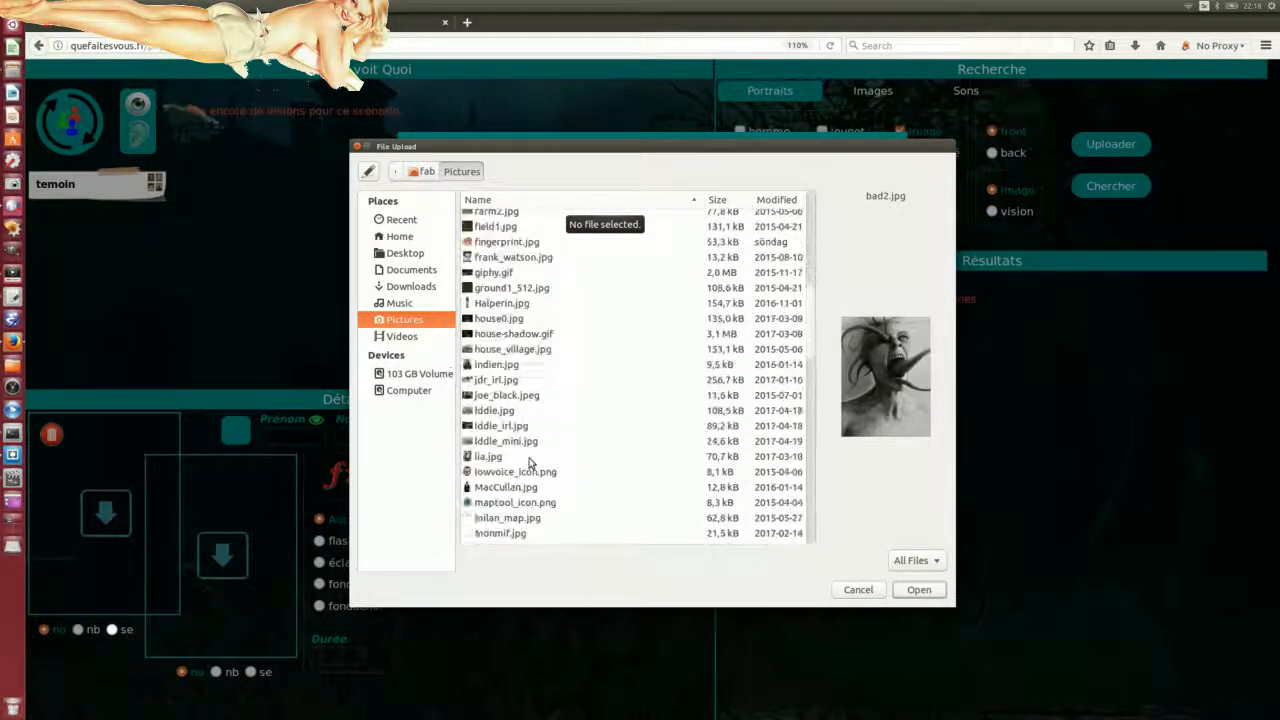
scroll(528, 468, "down", 2)
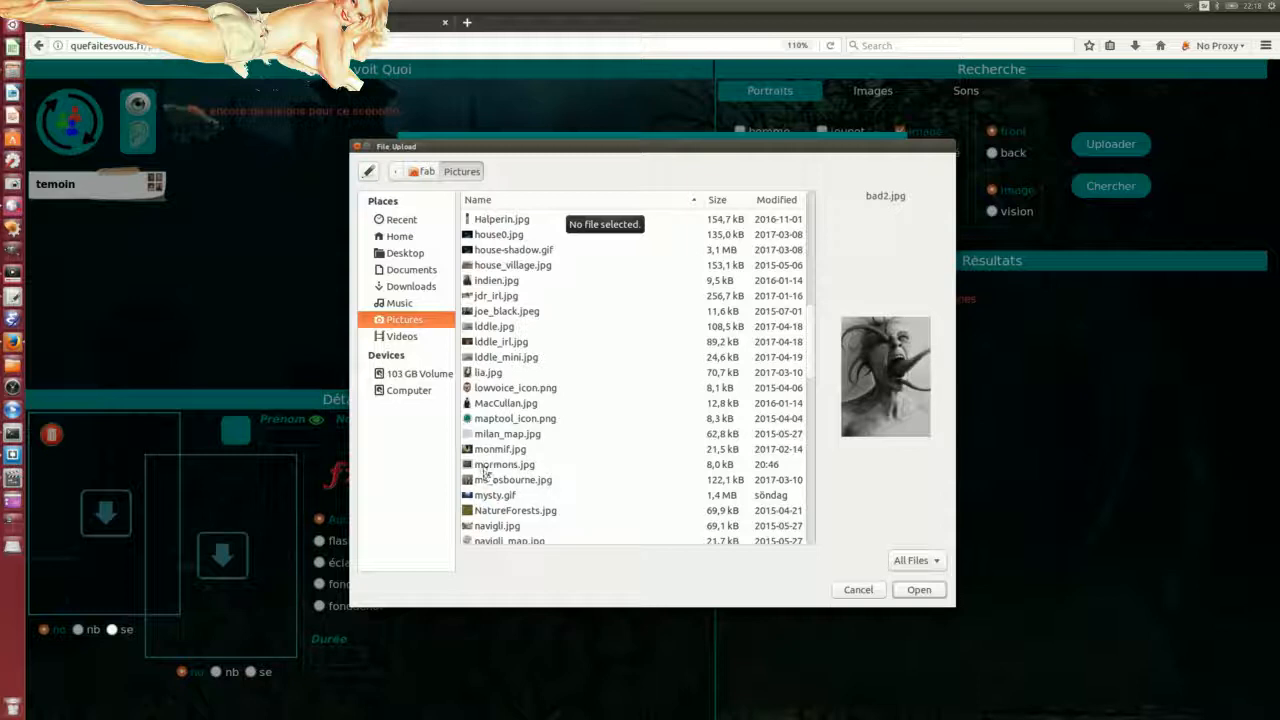
scroll(510, 488, "down", 5)
left_click(497, 489)
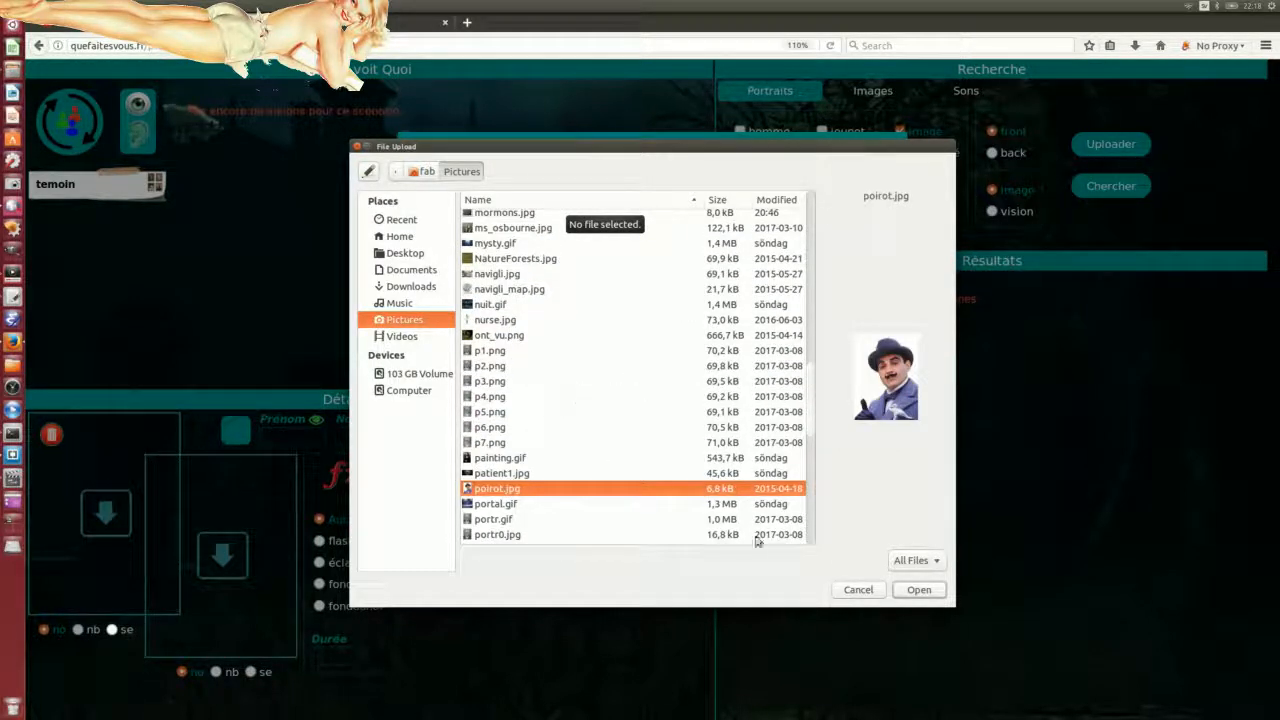
left_click(918, 590)
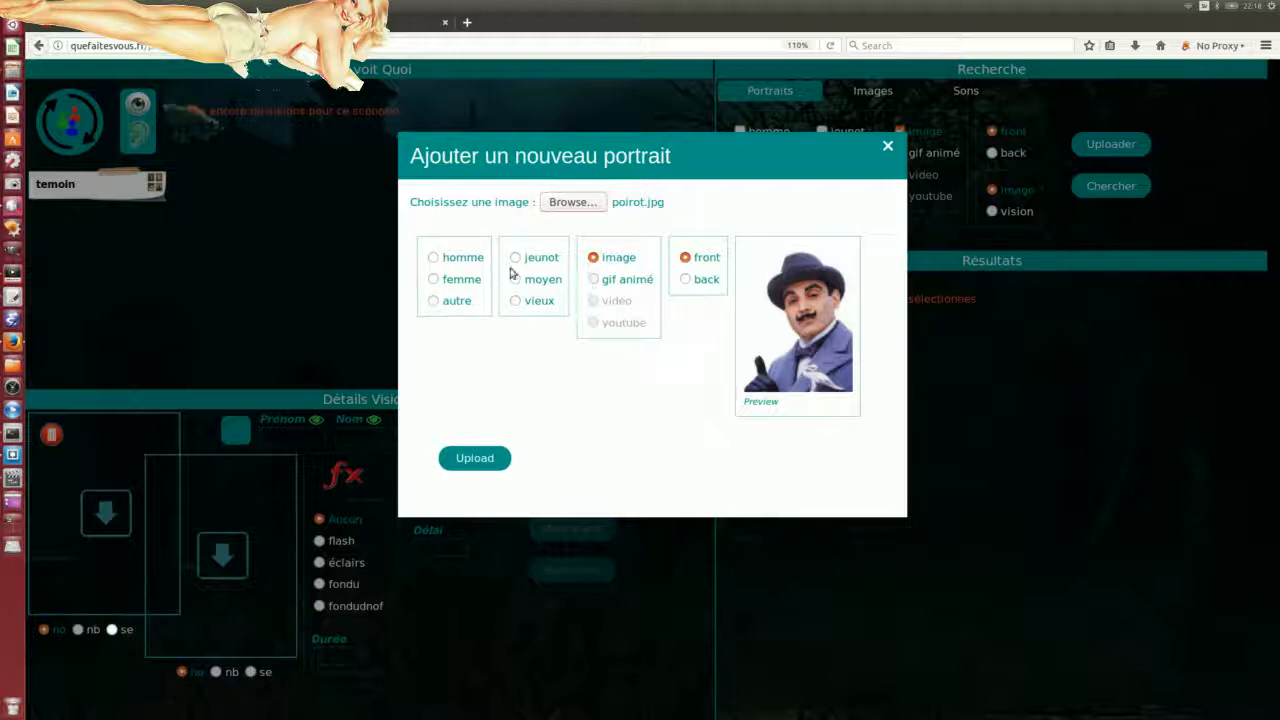
Step: Try uploading the portrait and dismiss the gender and age reminders
left_click(475, 458)
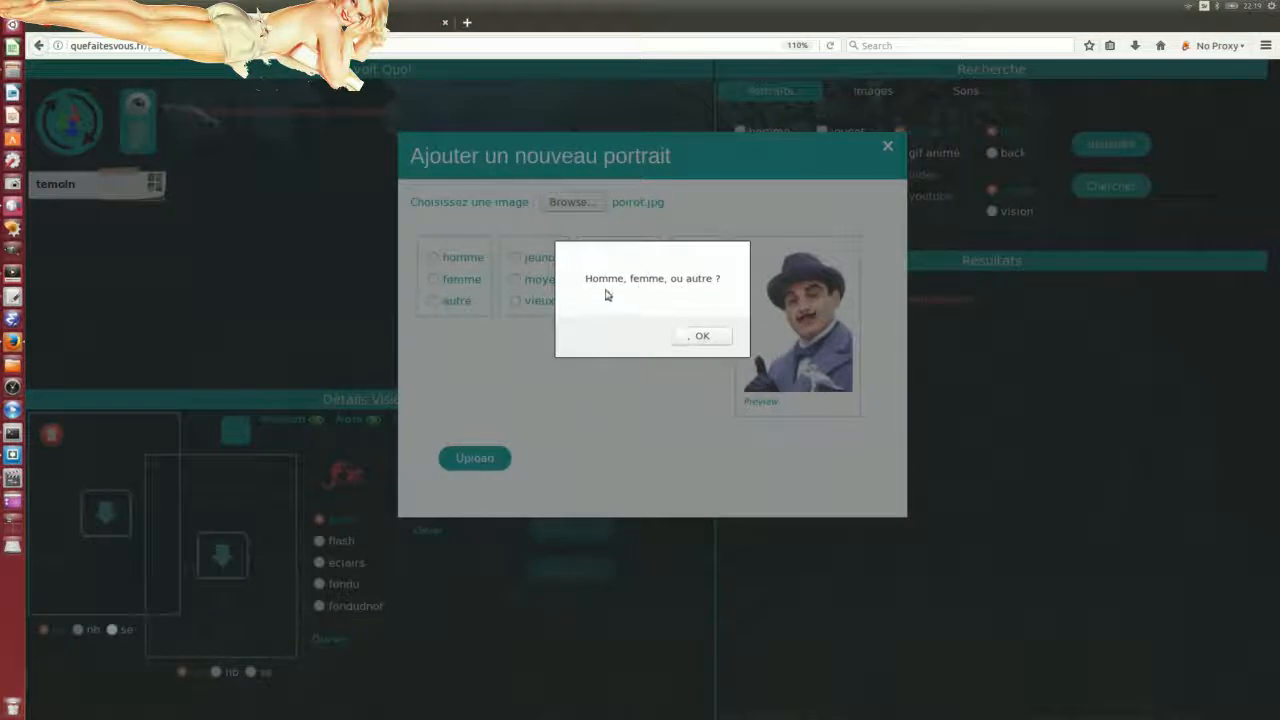
left_click(700, 337)
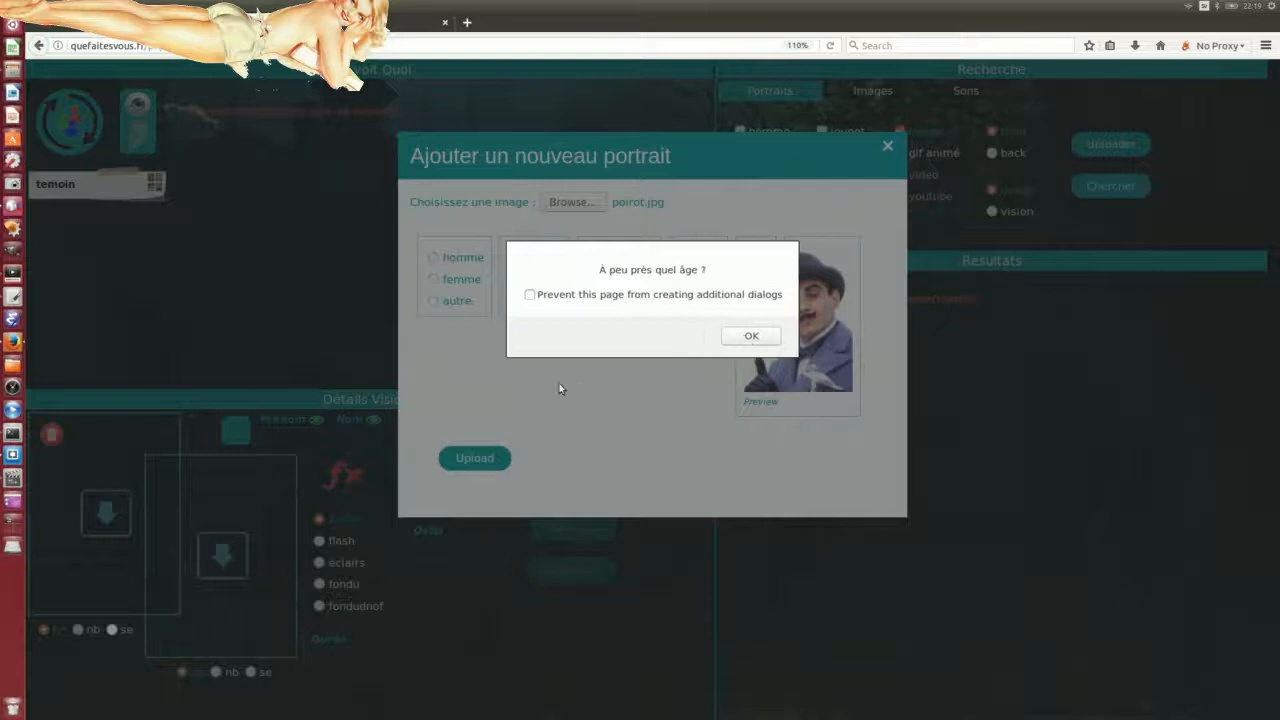
left_click(733, 336)
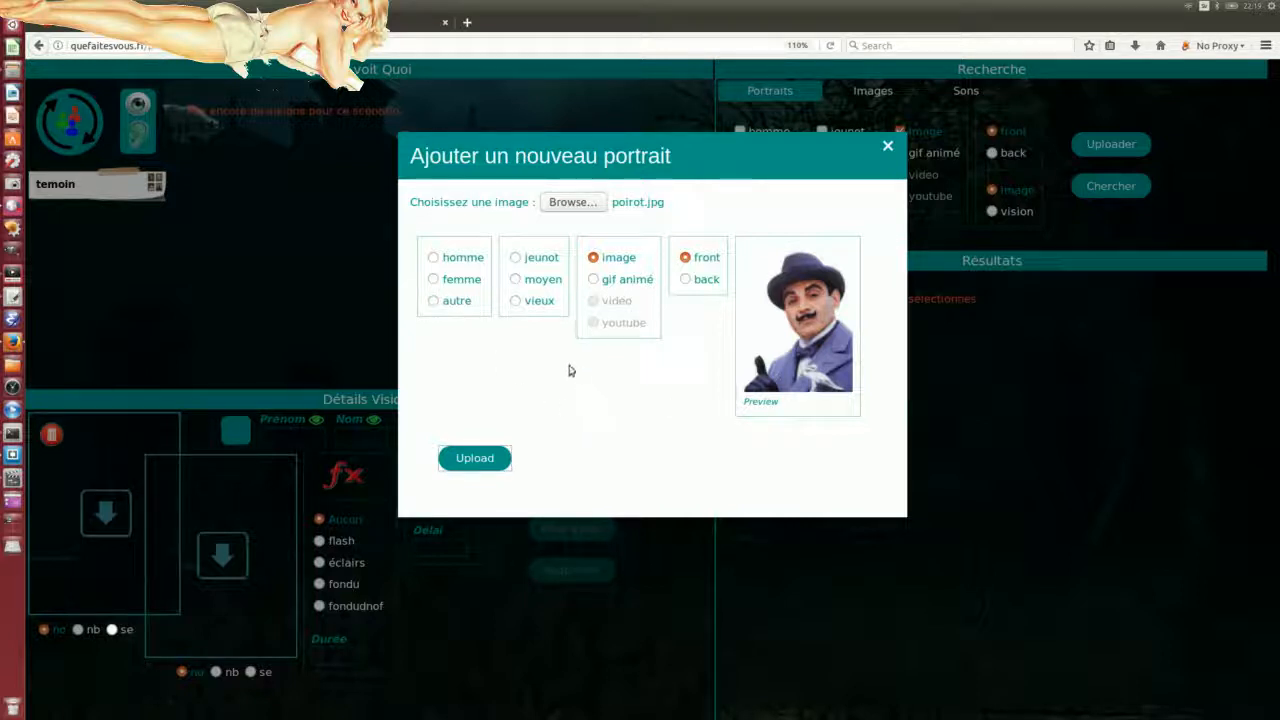
Step: Tag the portrait homme, moyen, front and upload again, refused as a duplicate name
left_click(433, 257)
left_click(517, 281)
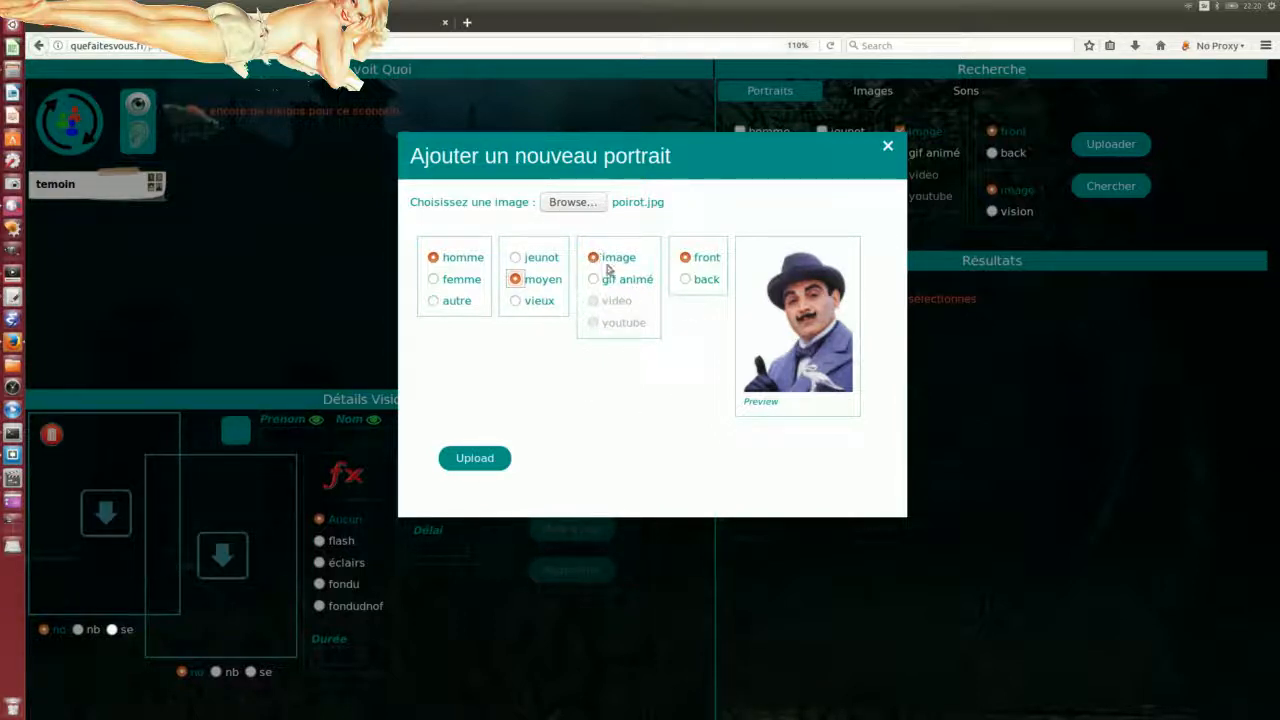
left_click(685, 281)
left_click(687, 262)
left_click(686, 262)
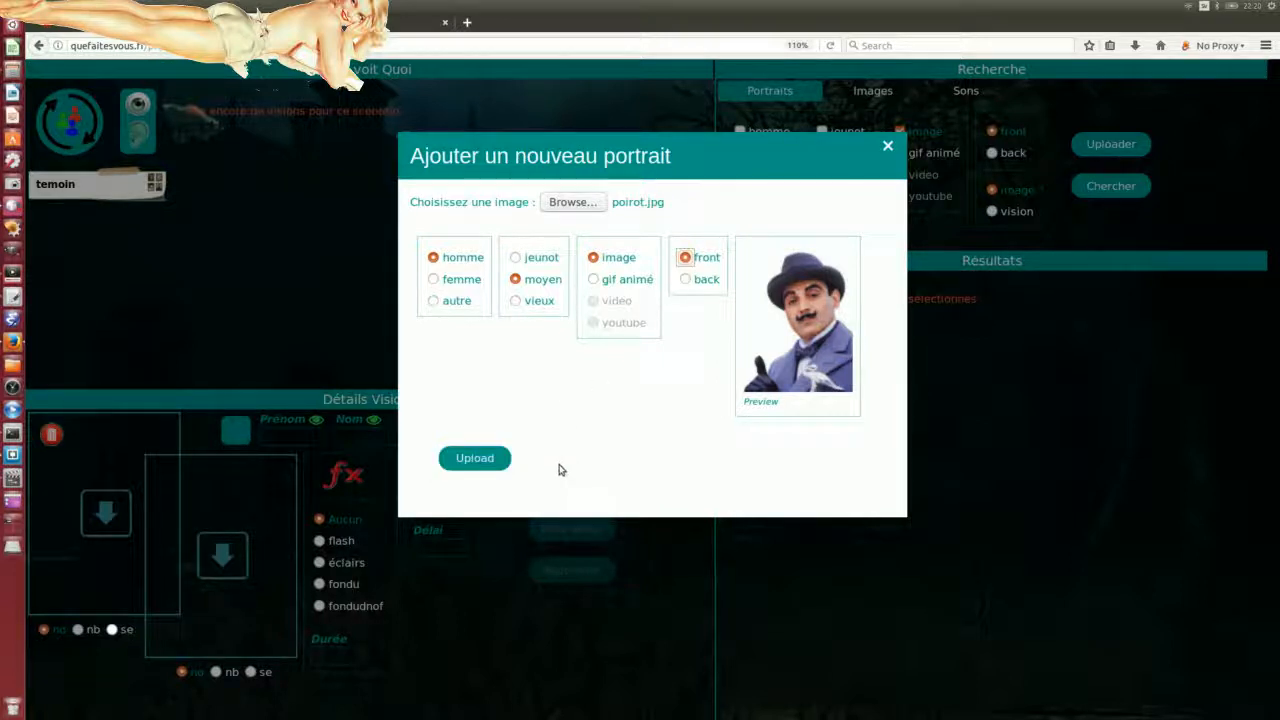
left_click(474, 459)
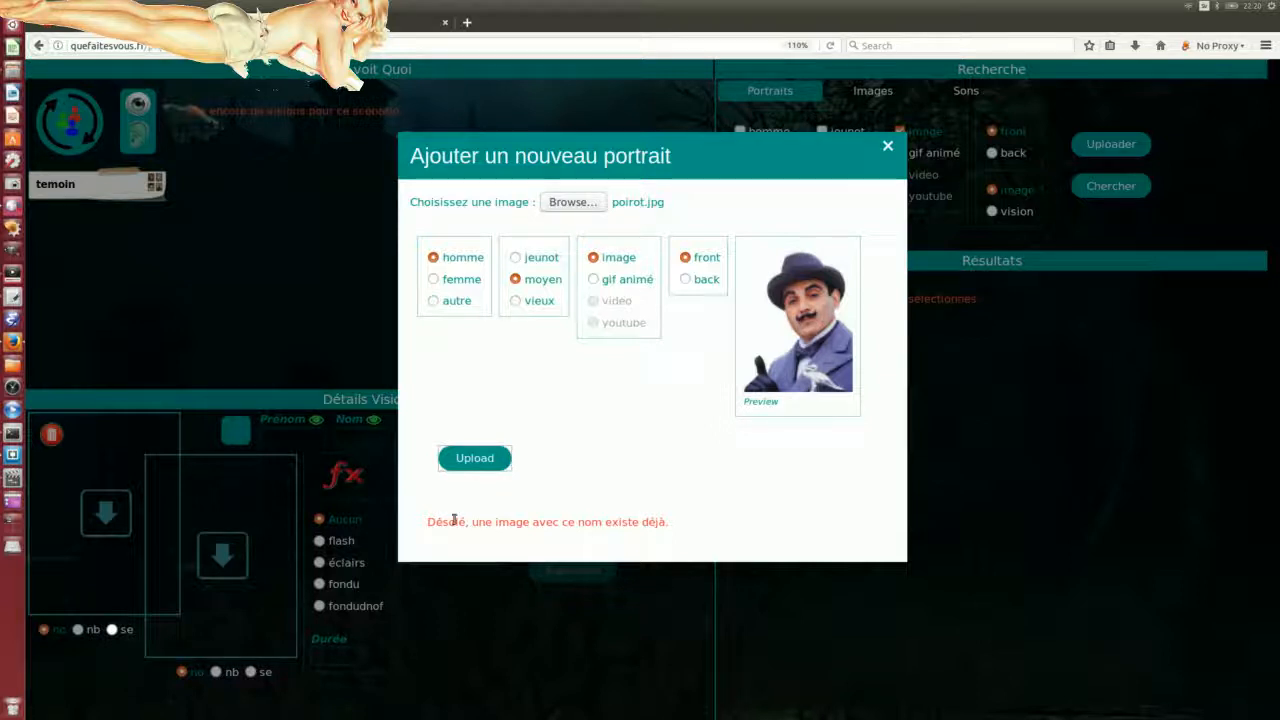
Step: Browse the Pictures folder for a different portrait image
left_click(566, 204)
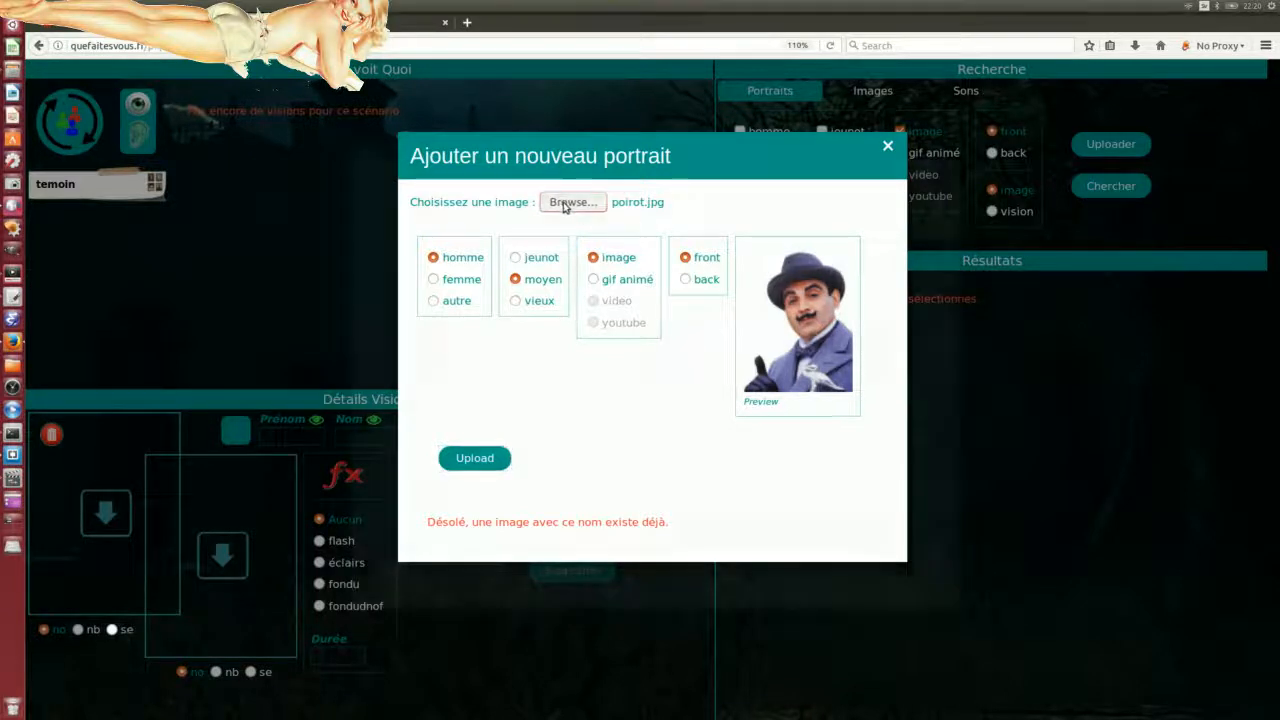
scroll(530, 418, "down", 5)
scroll(515, 420, "up", 10)
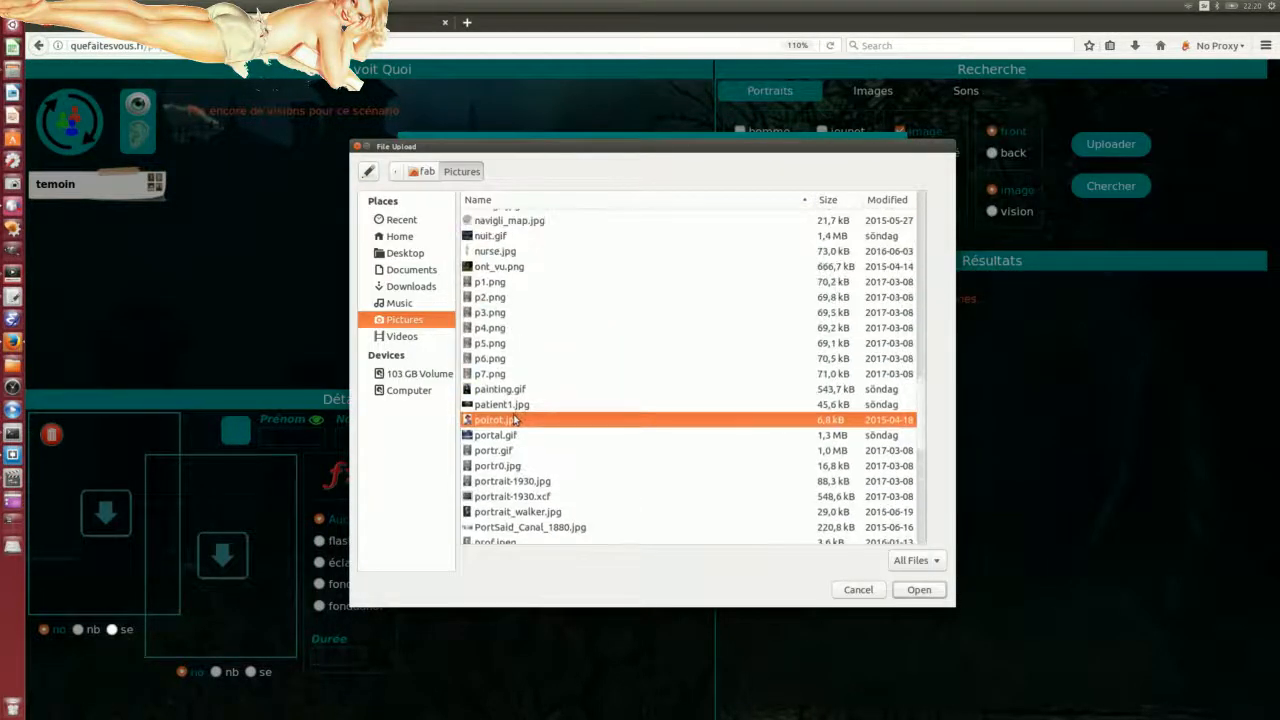
scroll(528, 322, "up", 5)
scroll(516, 342, "down", 2)
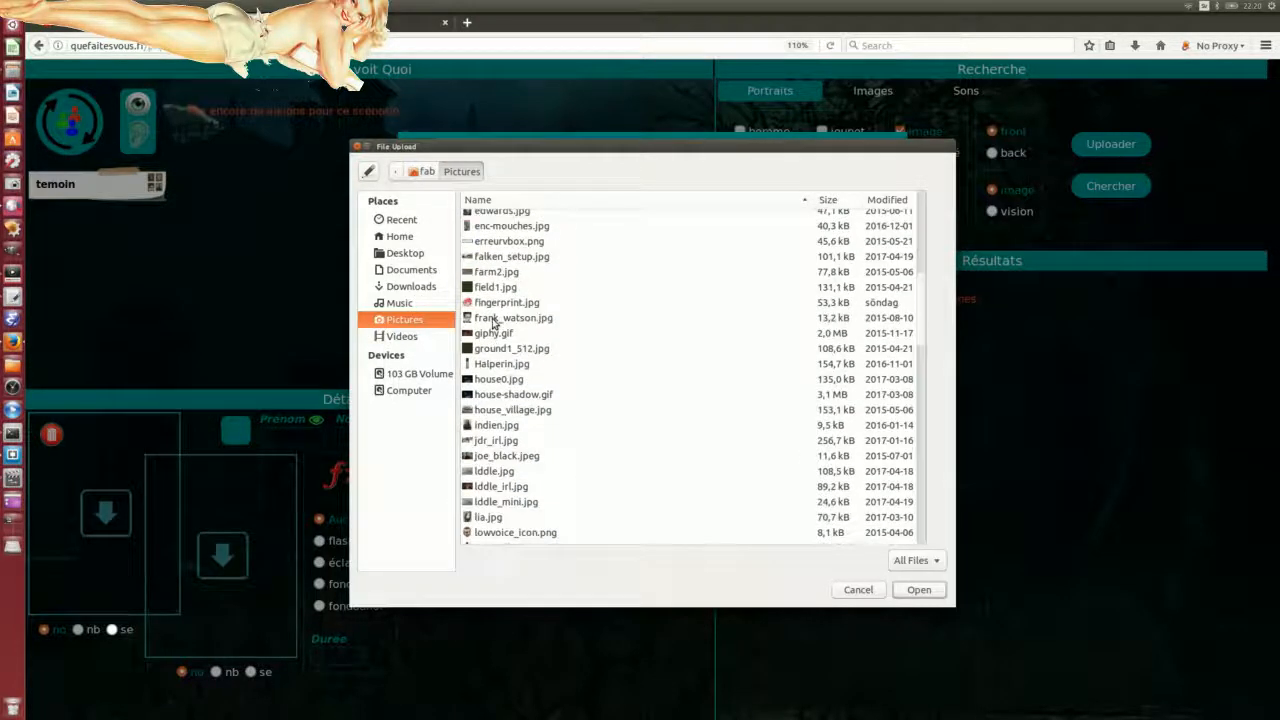
scroll(492, 322, "up", 10)
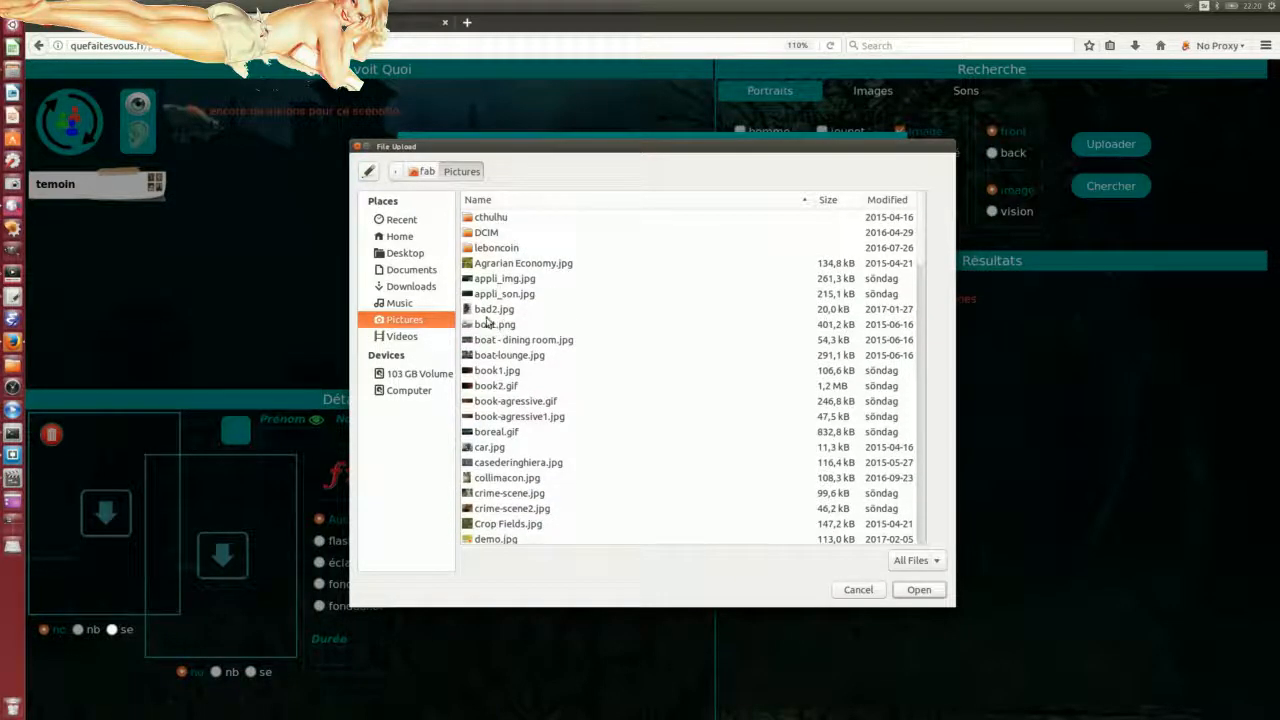
scroll(560, 414, "down", 5)
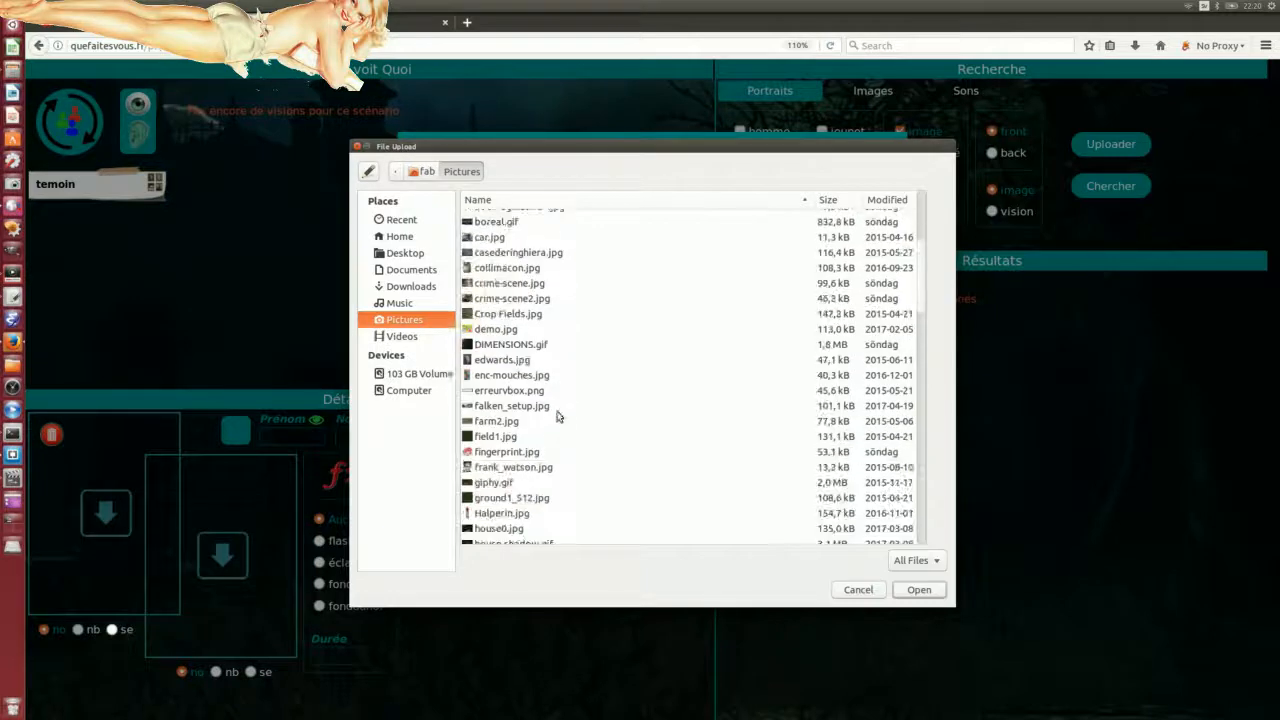
scroll(532, 419, "down", 6)
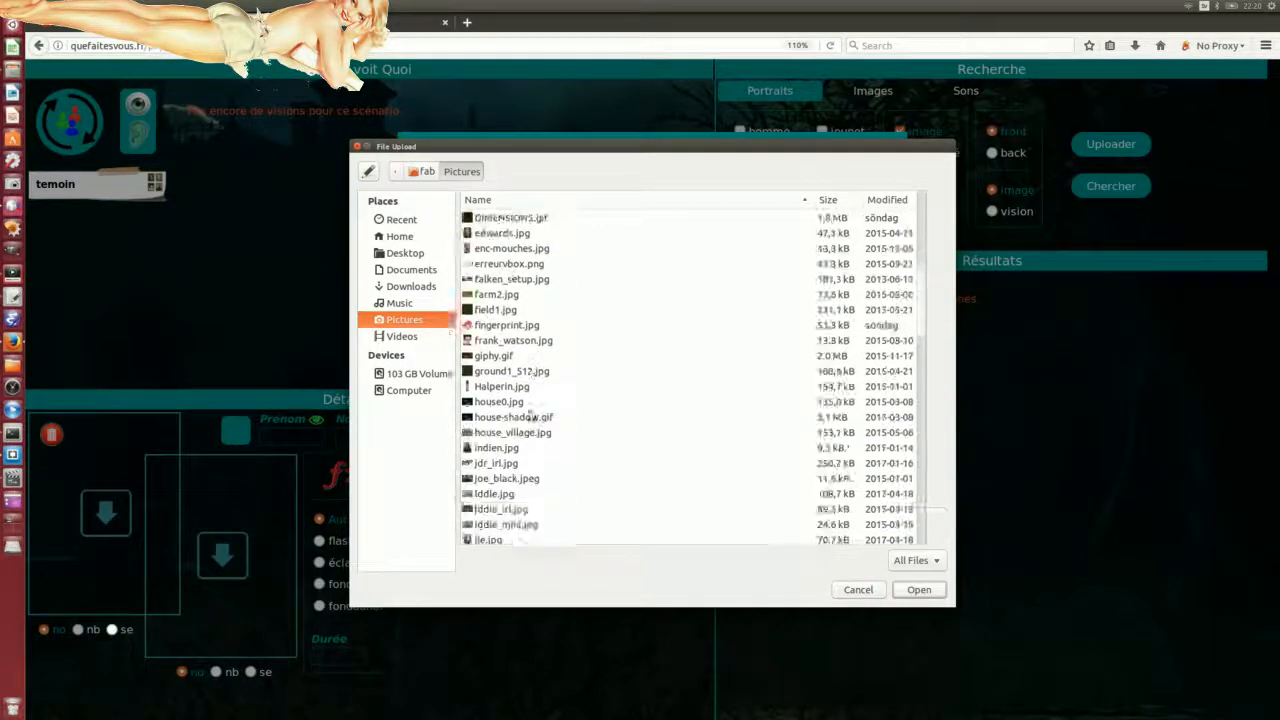
scroll(530, 414, "down", 5)
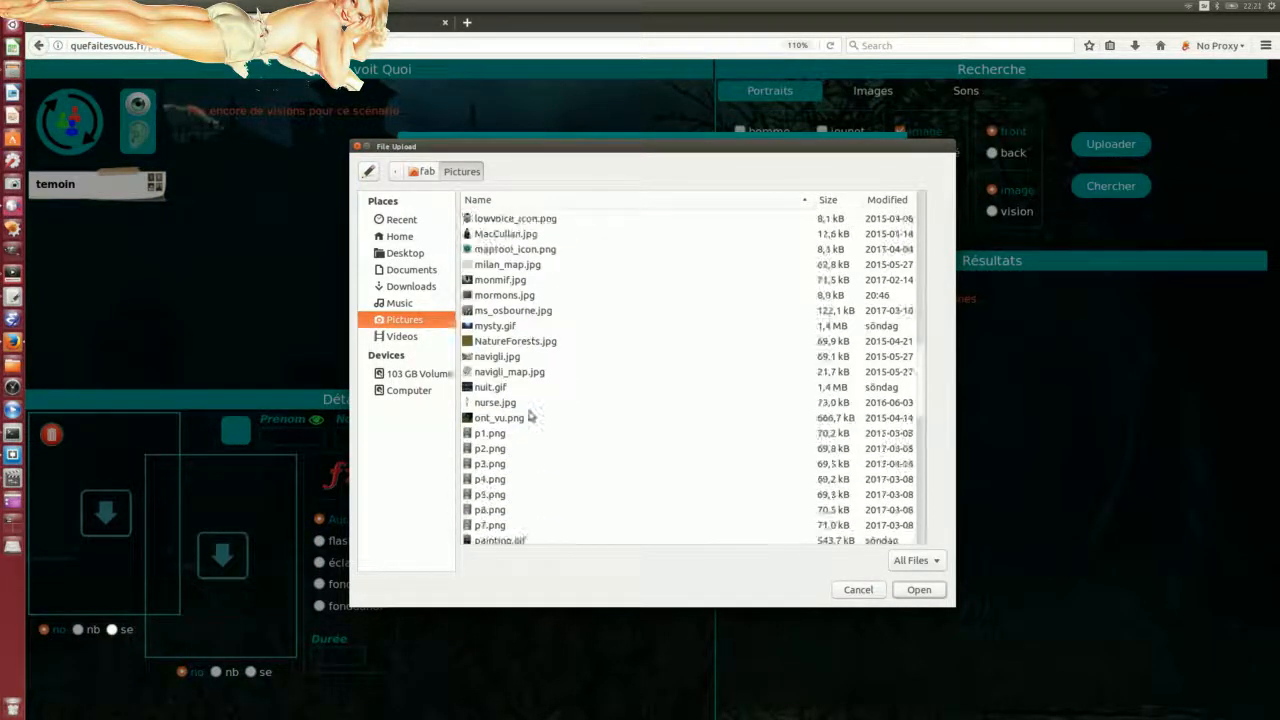
Step: Choose nurse.jpg, mark it as femme, and upload it
left_click(494, 319)
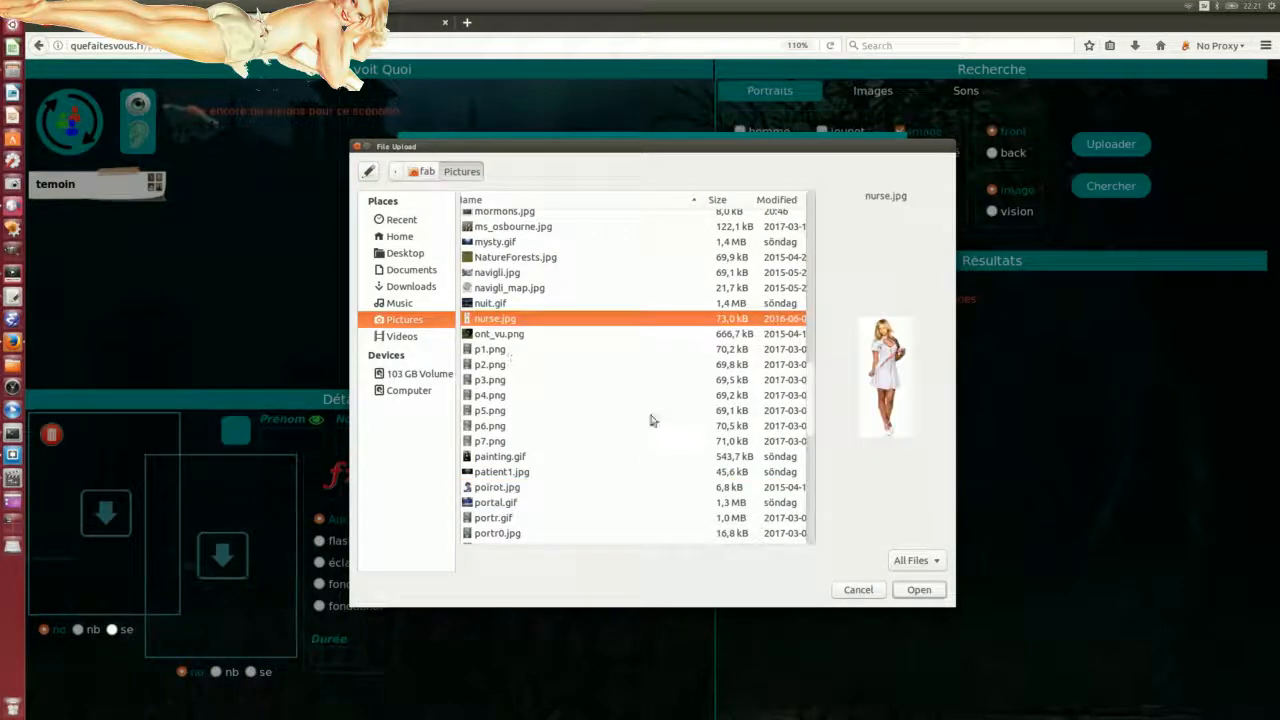
left_click(916, 590)
left_click(434, 280)
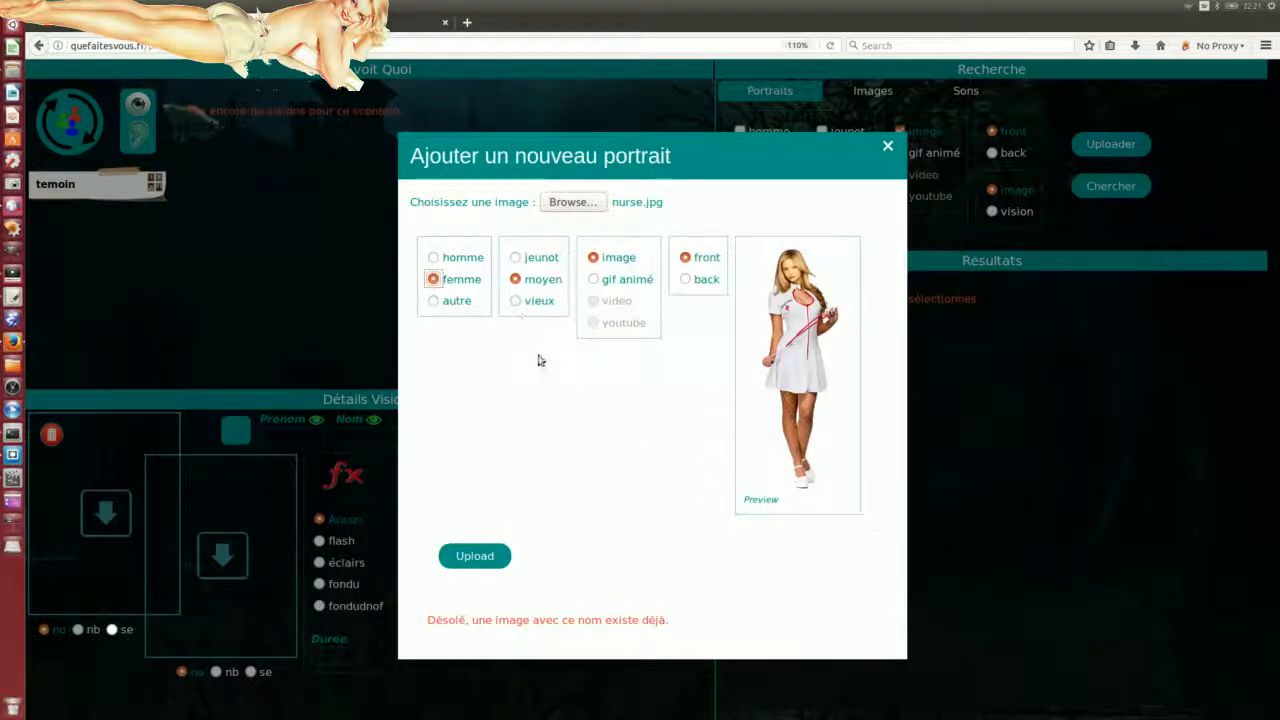
left_click(485, 560)
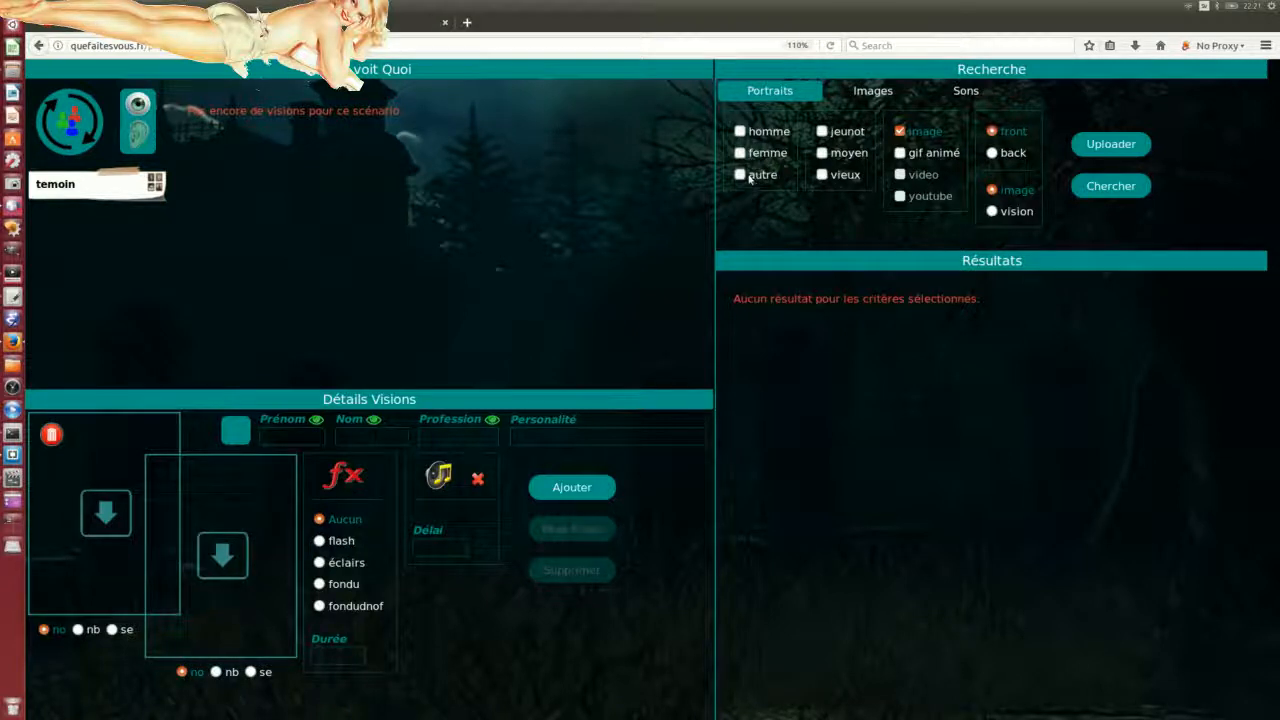
Step: Search portraits filtered to femme and moyen, then glance at the Images filters and return
left_click(1115, 189)
left_click(740, 153)
left_click(822, 153)
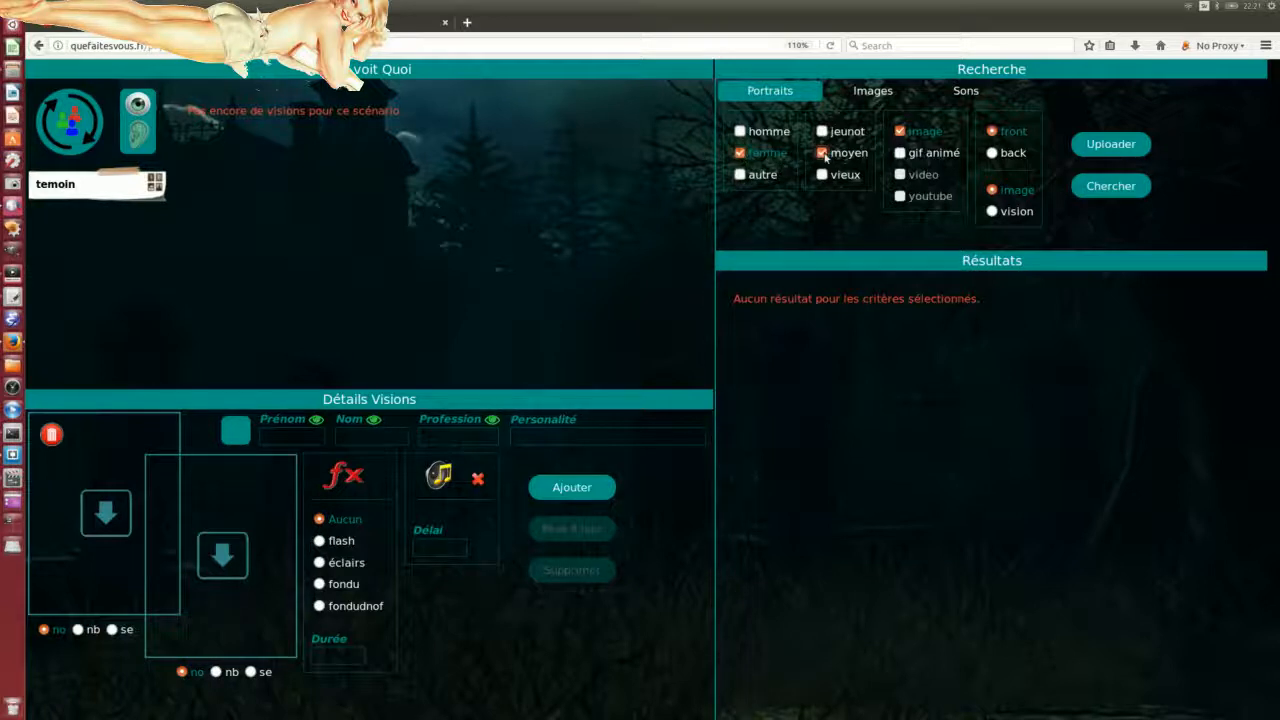
left_click(1118, 188)
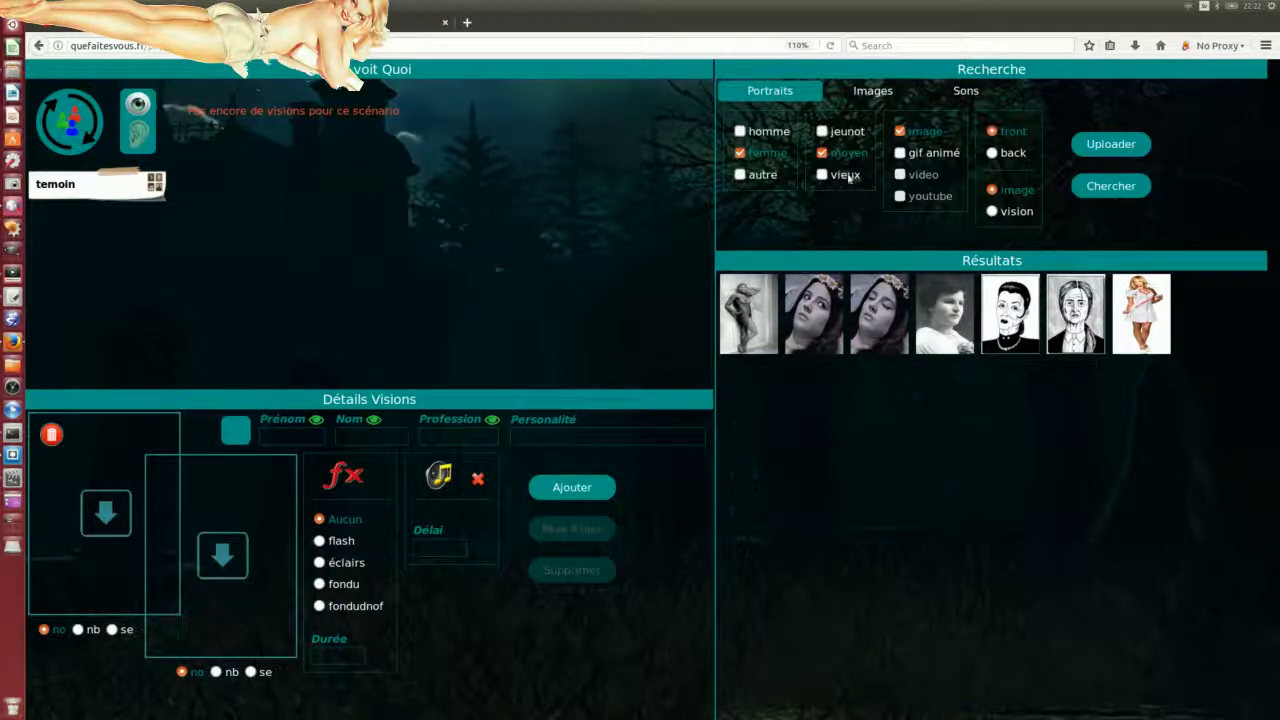
left_click(884, 94)
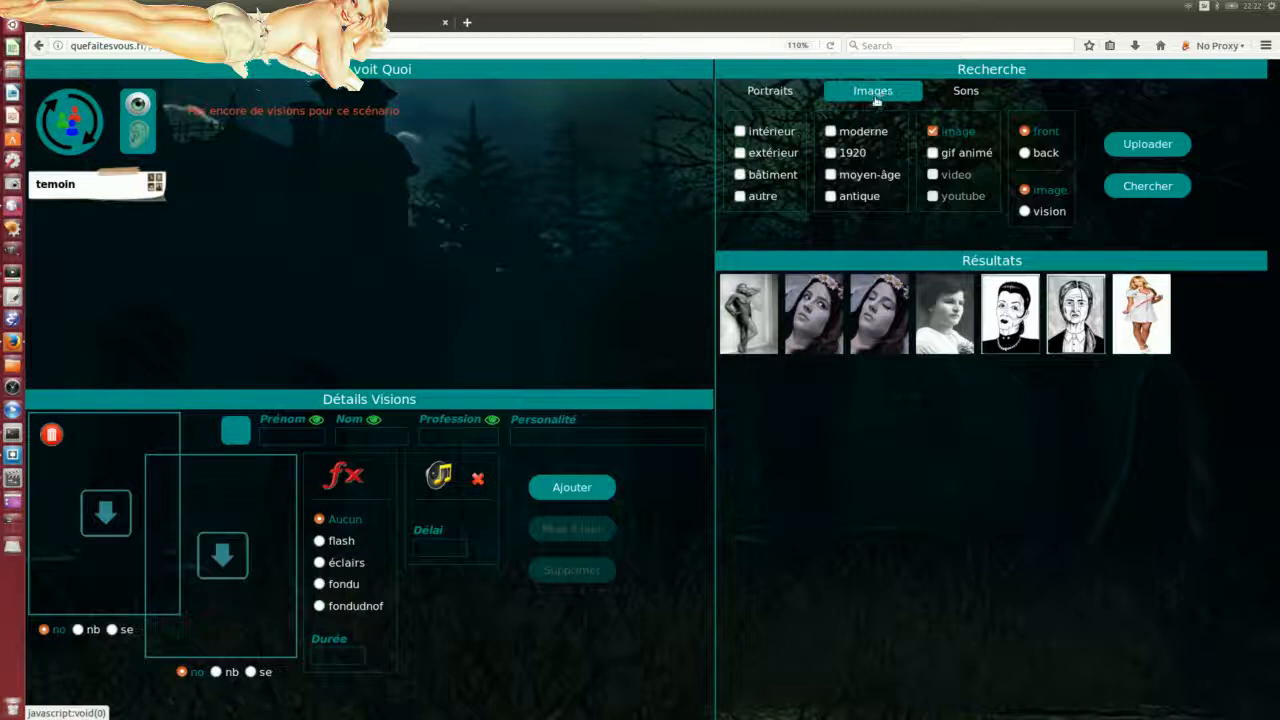
left_click(763, 92)
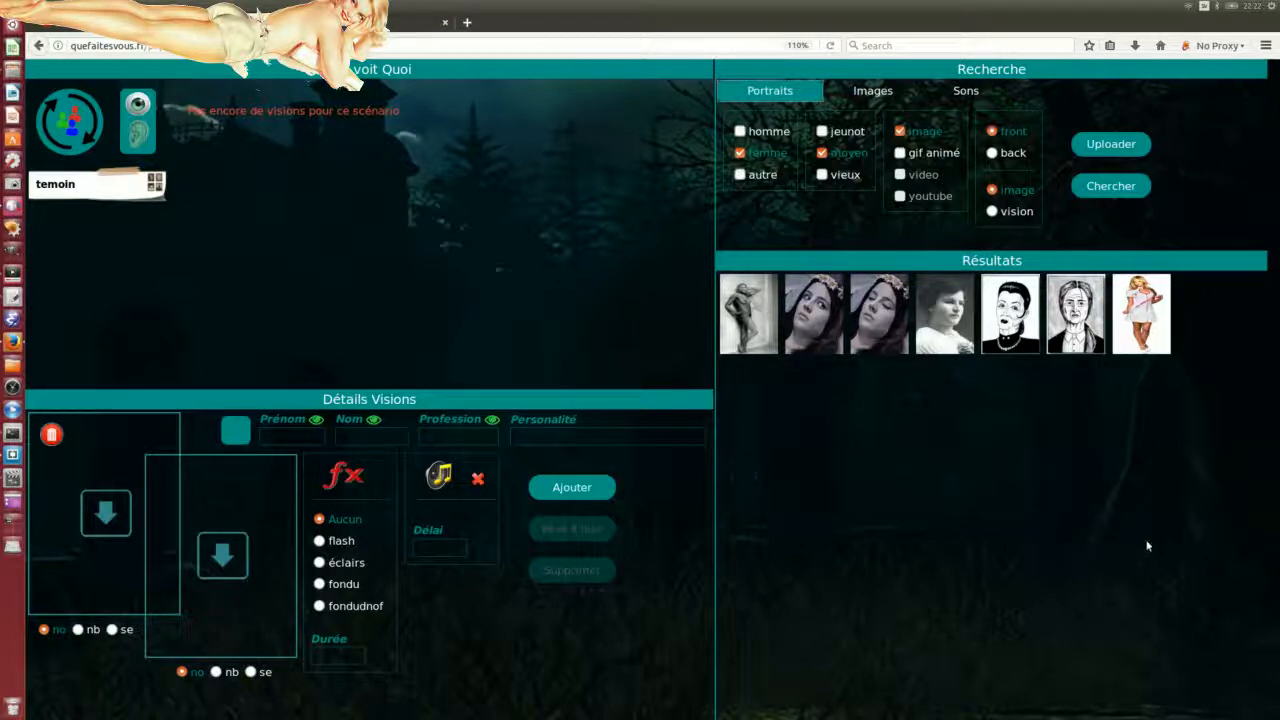
Step: Place the nurse portrait in the vision and enter the character's first name, surname and profession Infirmière
left_click_drag(1146, 320, 247, 598)
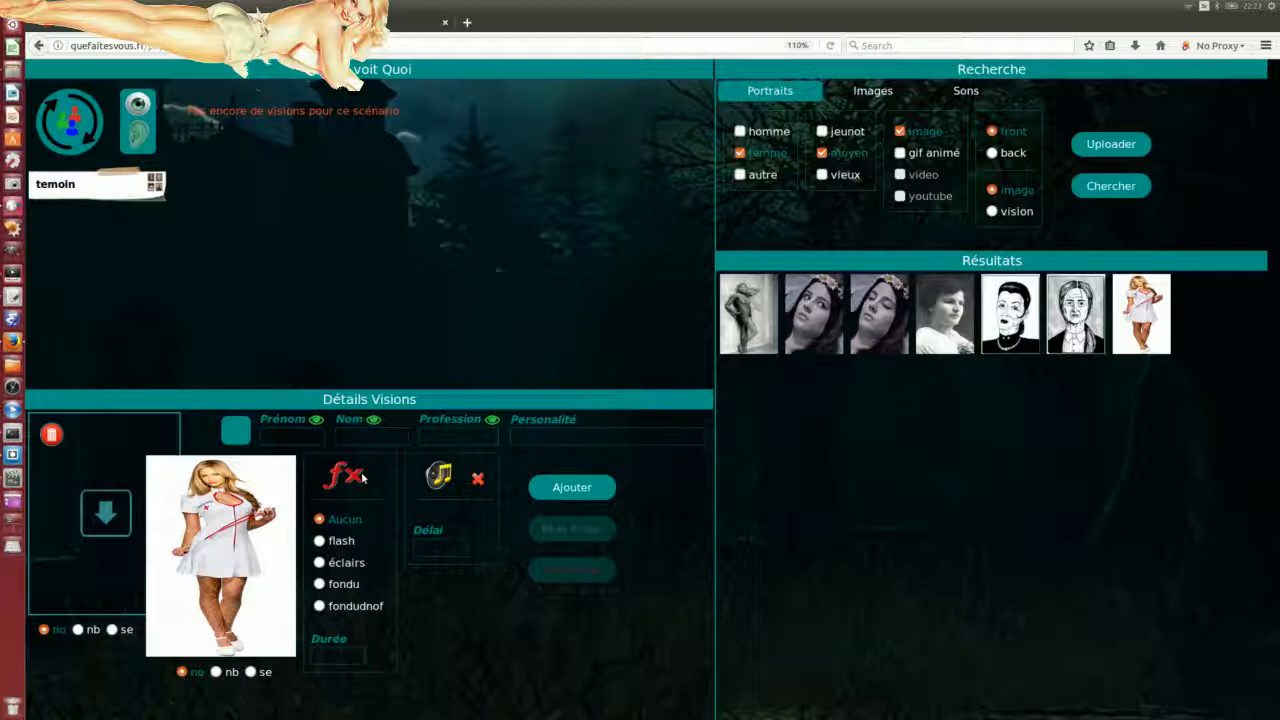
type("J")
type("ulie")
key("BackSpace")
key("BackSpace")
type("stine")
left_click(366, 421)
type("Lagarde")
key("Tab")
type("Infirmi")
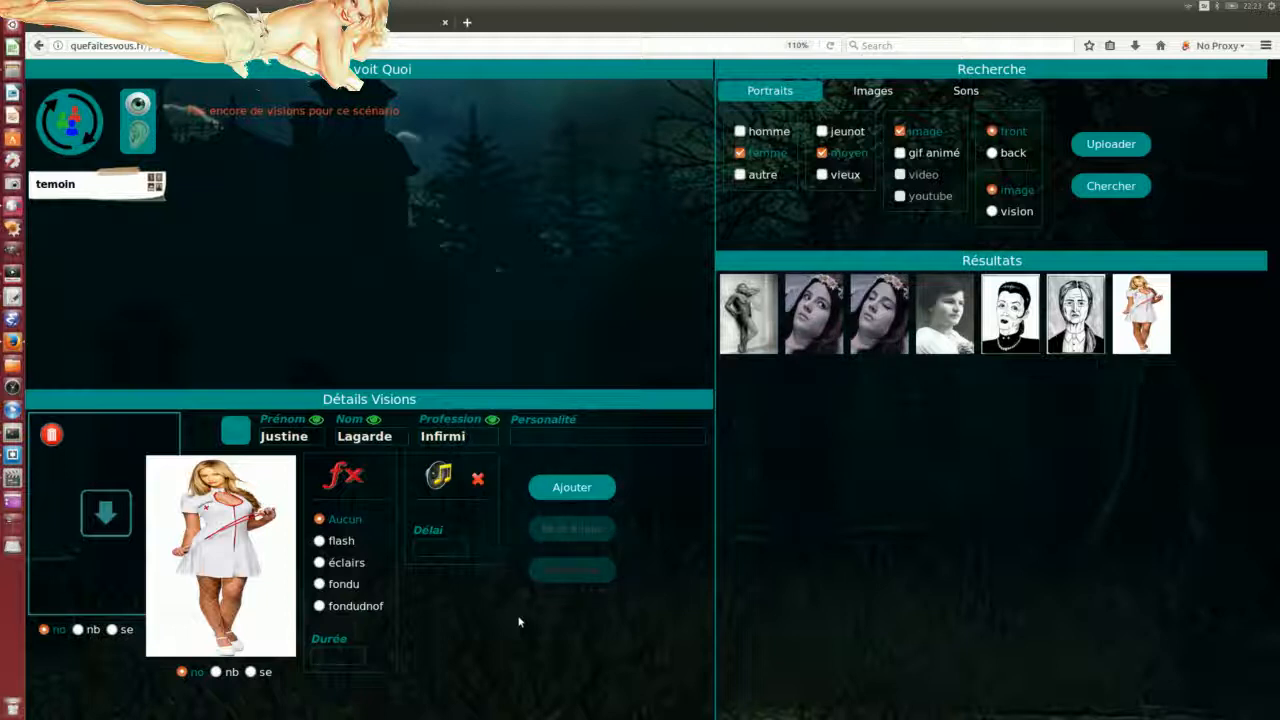
type("ère")
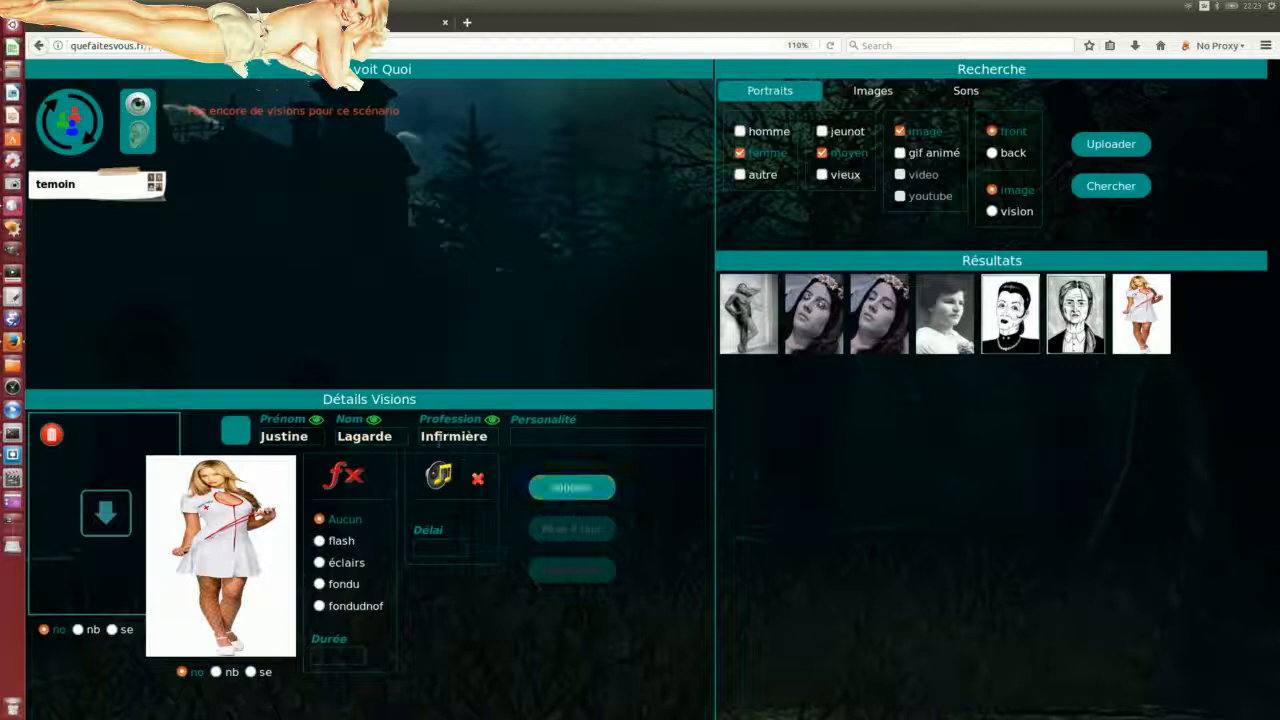
Step: Hide the first name, surname and profession from the vision with their eye toggles
left_click(316, 420)
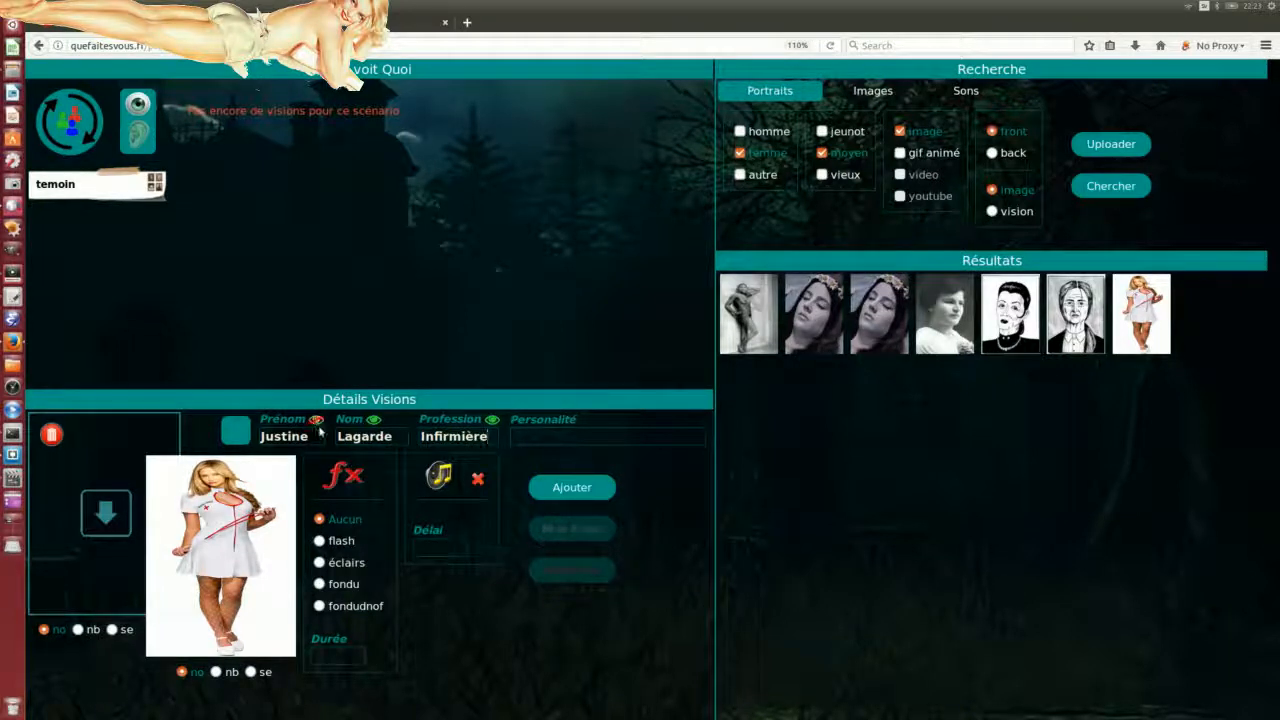
left_click(373, 420)
left_click(491, 419)
left_click(316, 420)
left_click(374, 420)
left_click(316, 420)
left_click(373, 420)
Step: Enter 'Provocante . sure d'elle' as the character's personality
left_click(563, 437)
type("rovocsnte")
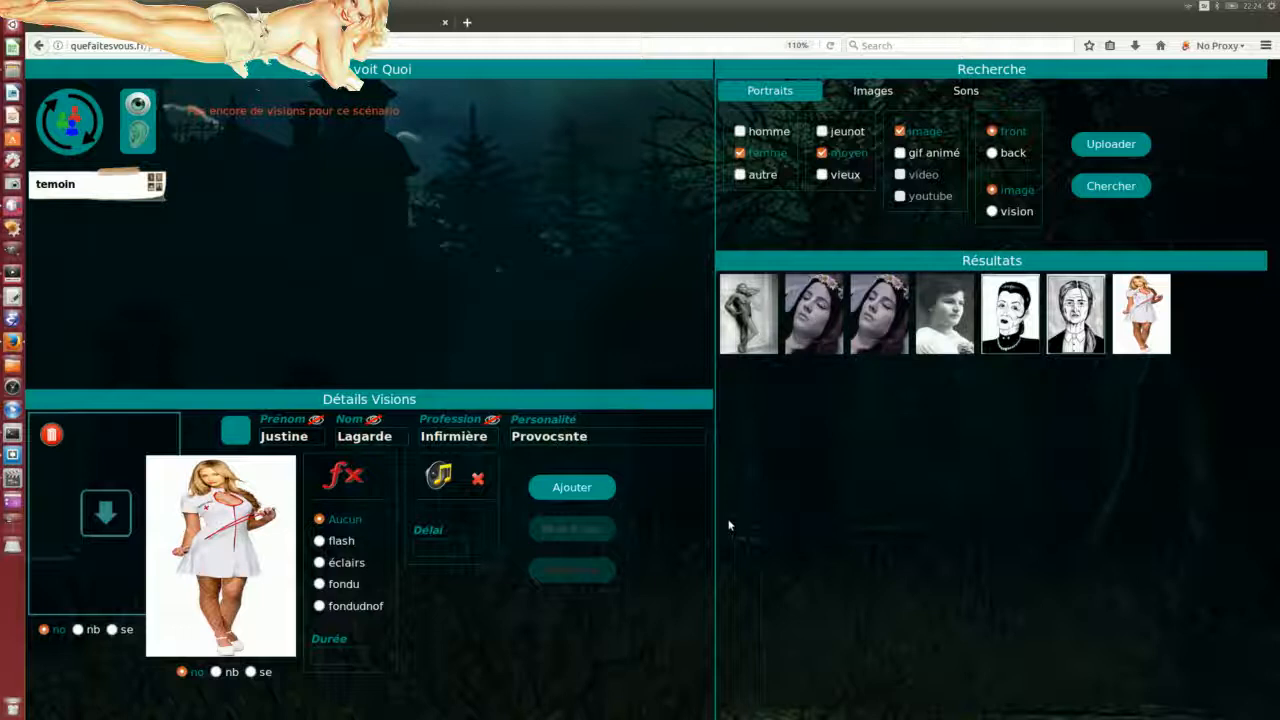
key("Delete")
type("ante . sure d'elle")
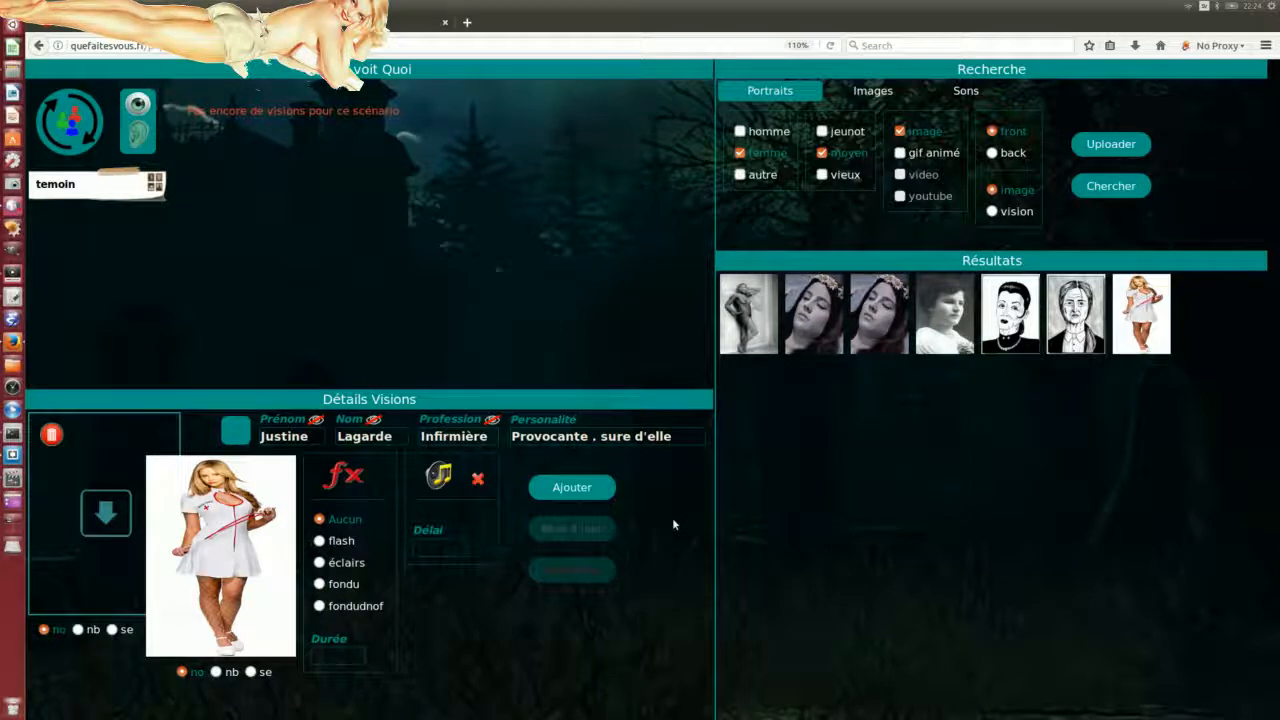
left_click(556, 489)
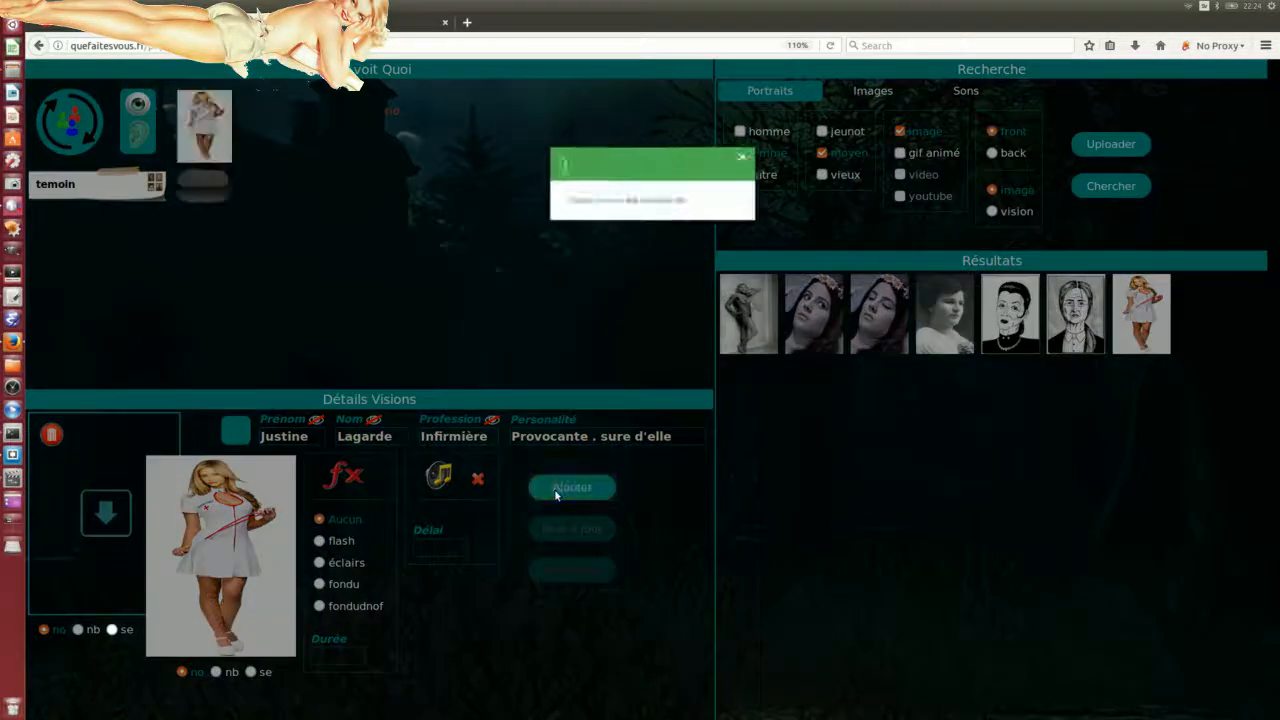
left_click(779, 147)
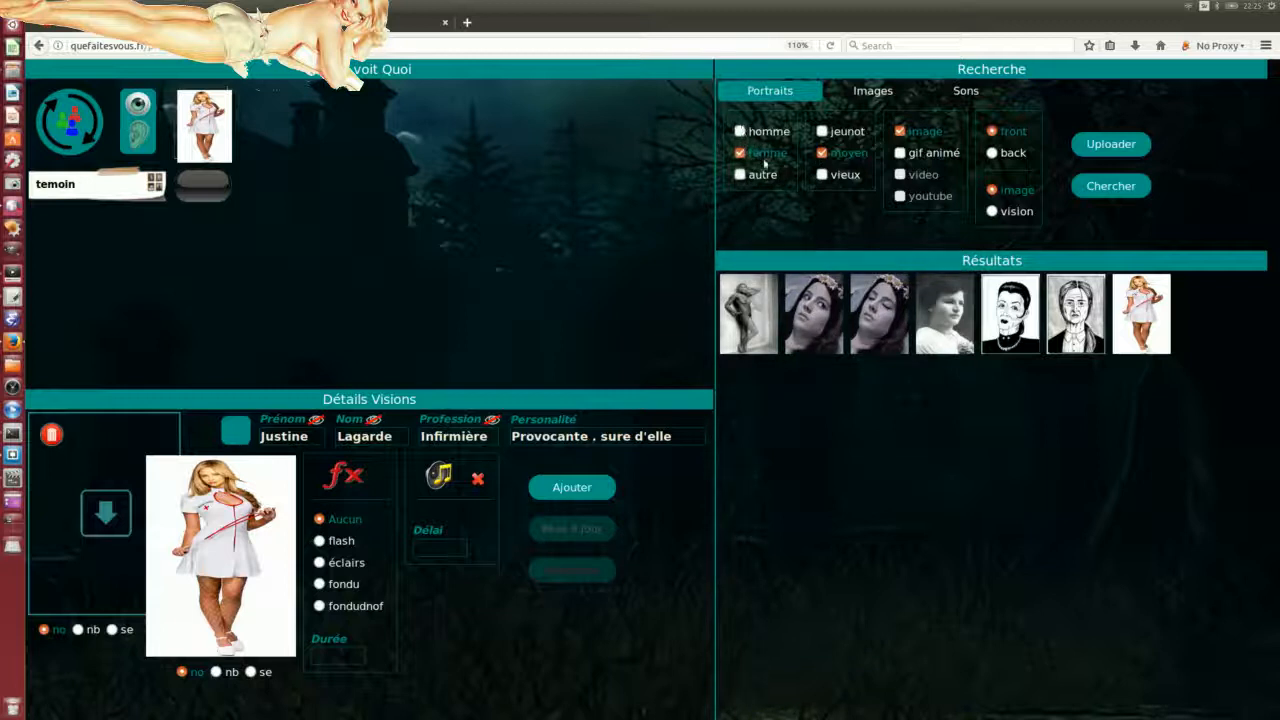
Step: Search portraits filtered to homme and vieux and drop the cowboy portrait onto the vision
left_click(821, 153)
left_click(740, 131)
left_click(822, 174)
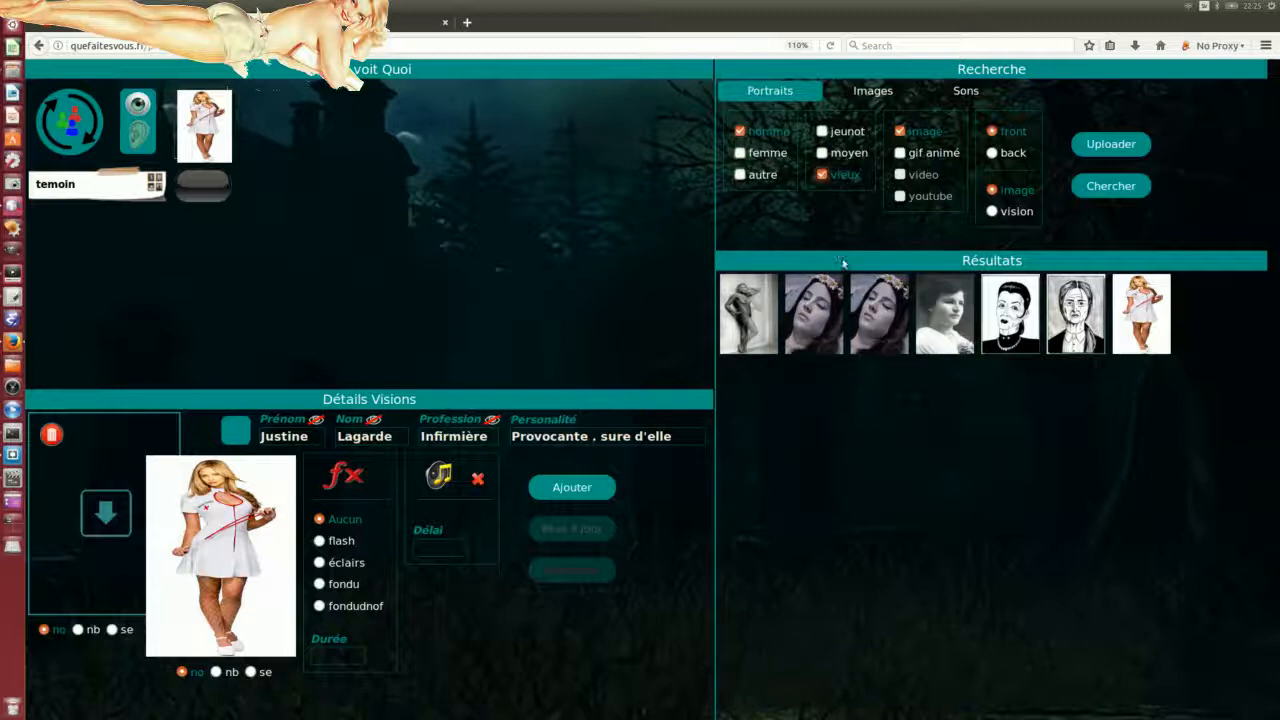
left_click(1112, 187)
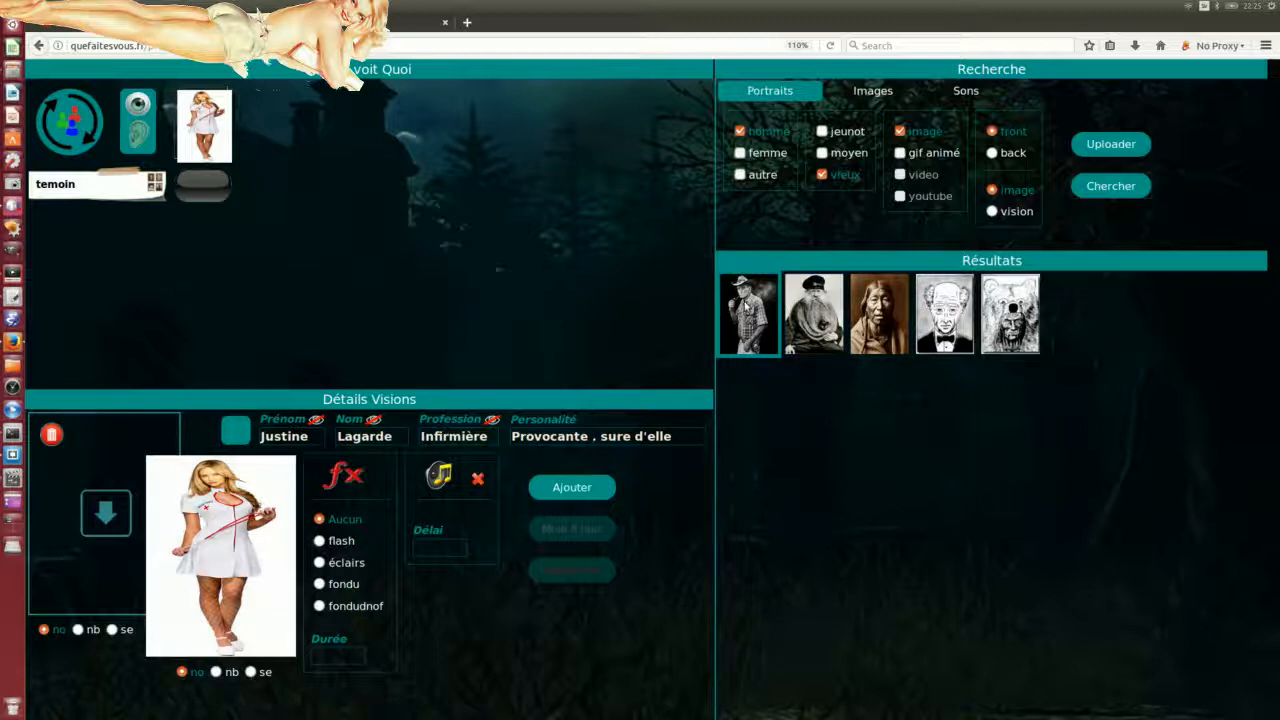
left_click_drag(749, 313, 193, 535)
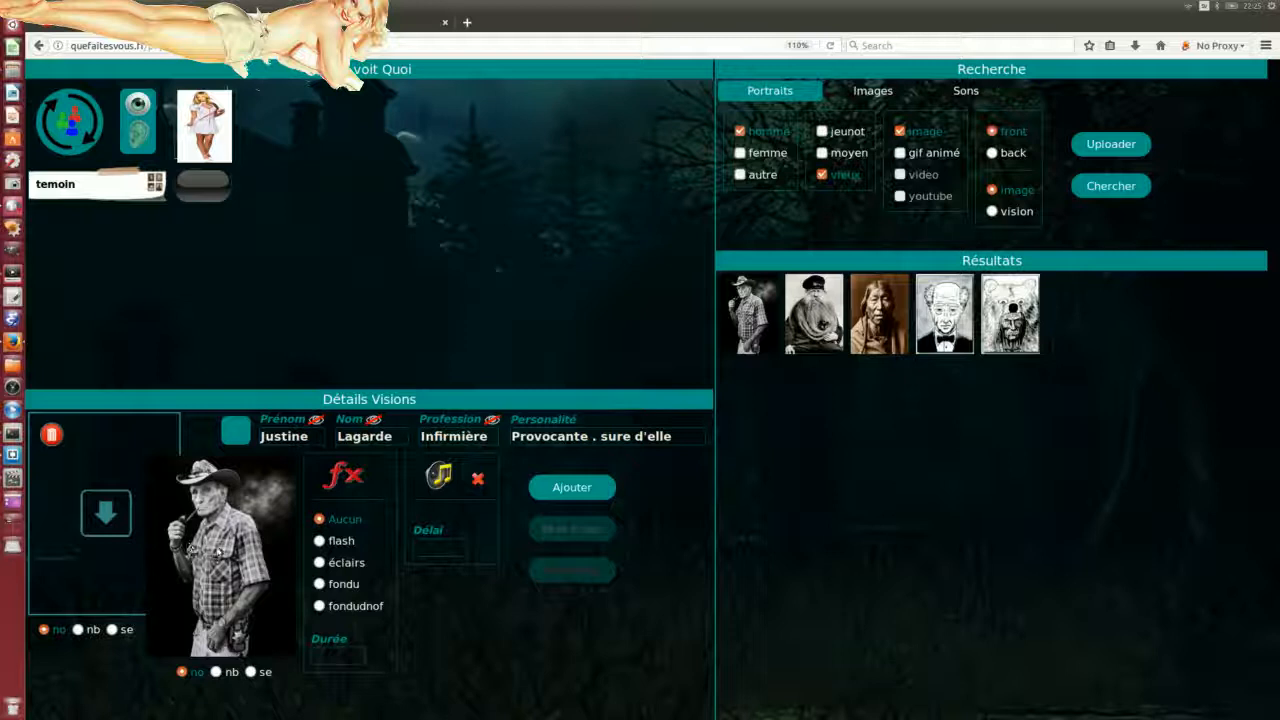
Step: Enter a new first name and surname, a visible profession 'shérif', and personality 'taciturne'
double_click(315, 437)
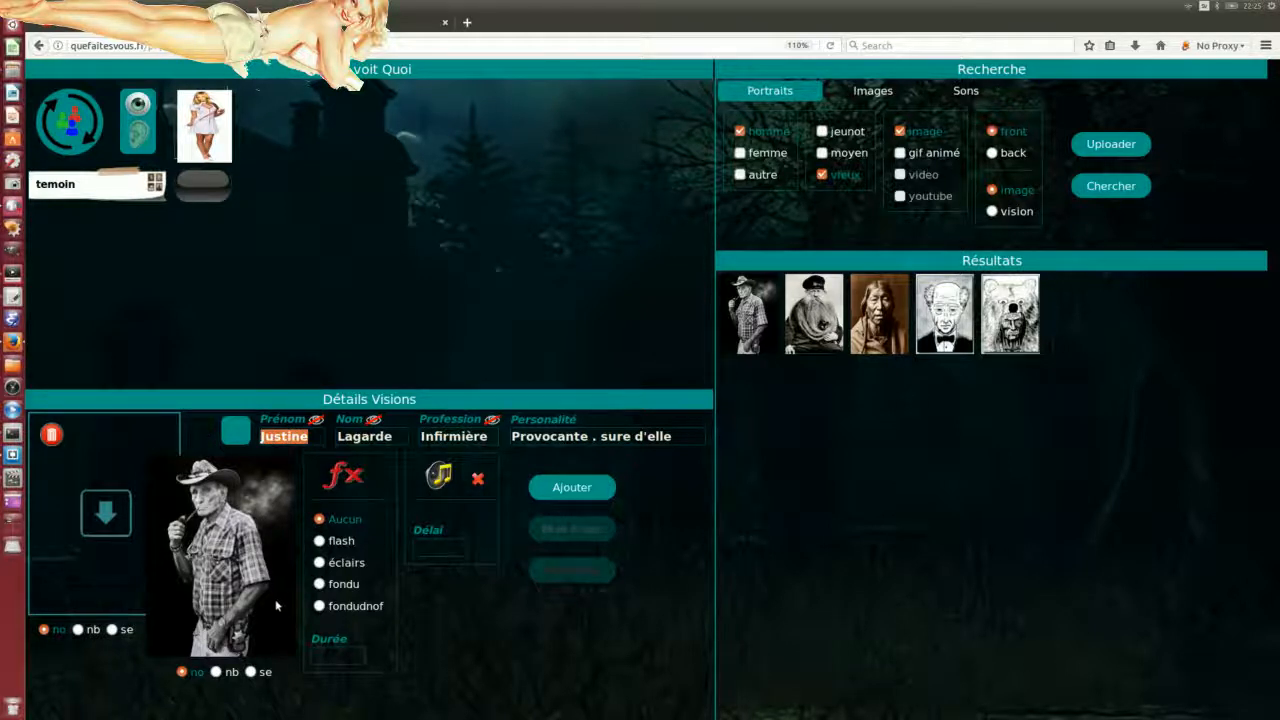
type("Robert")
key("Tab")
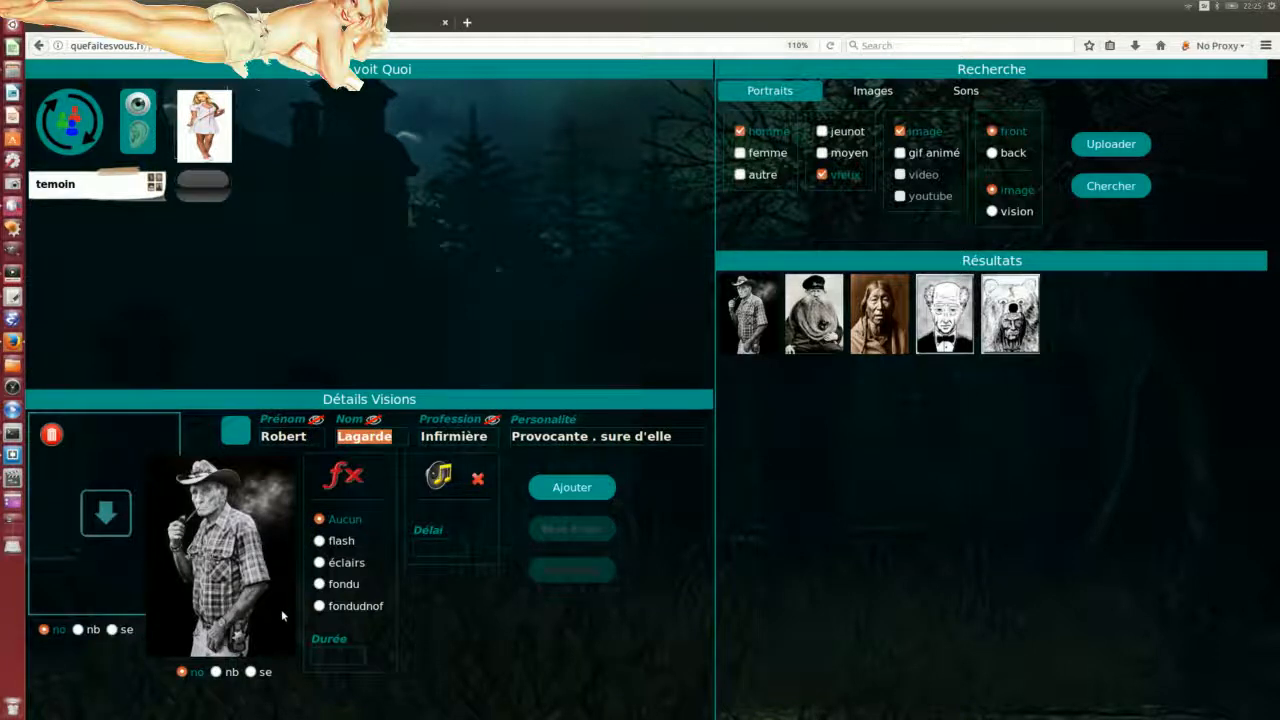
type("Lepetit")
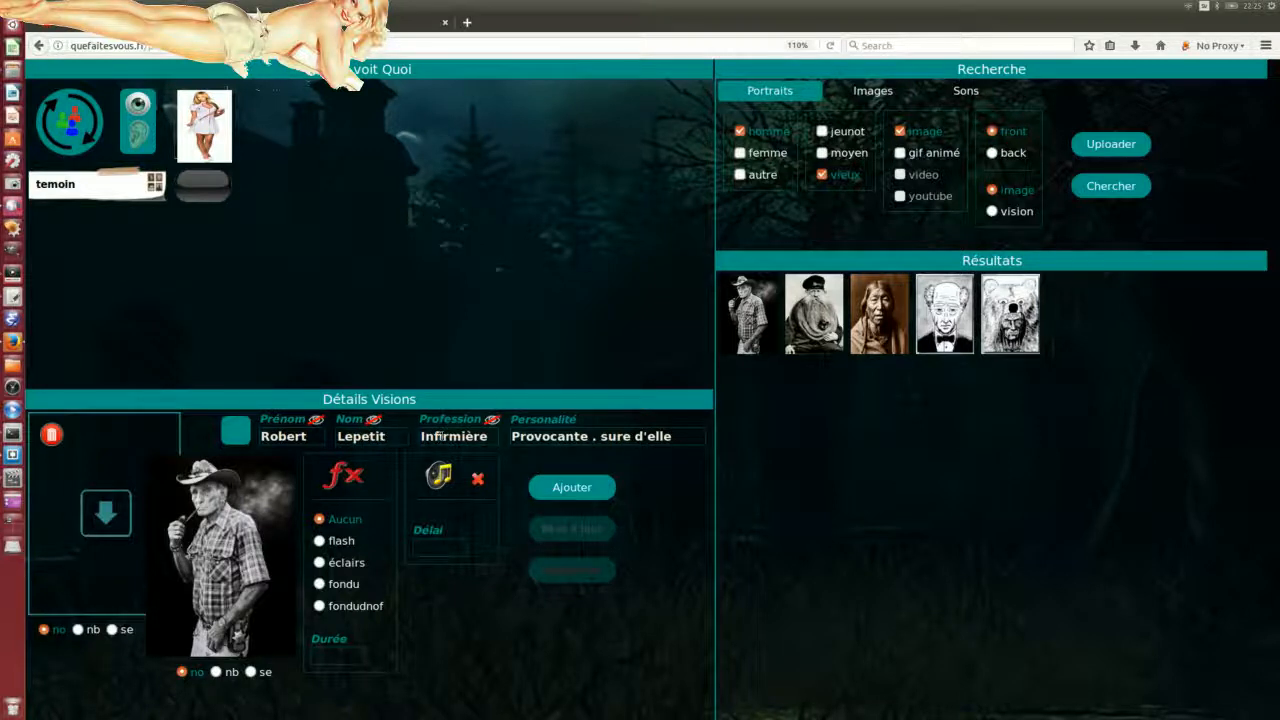
key("Tab")
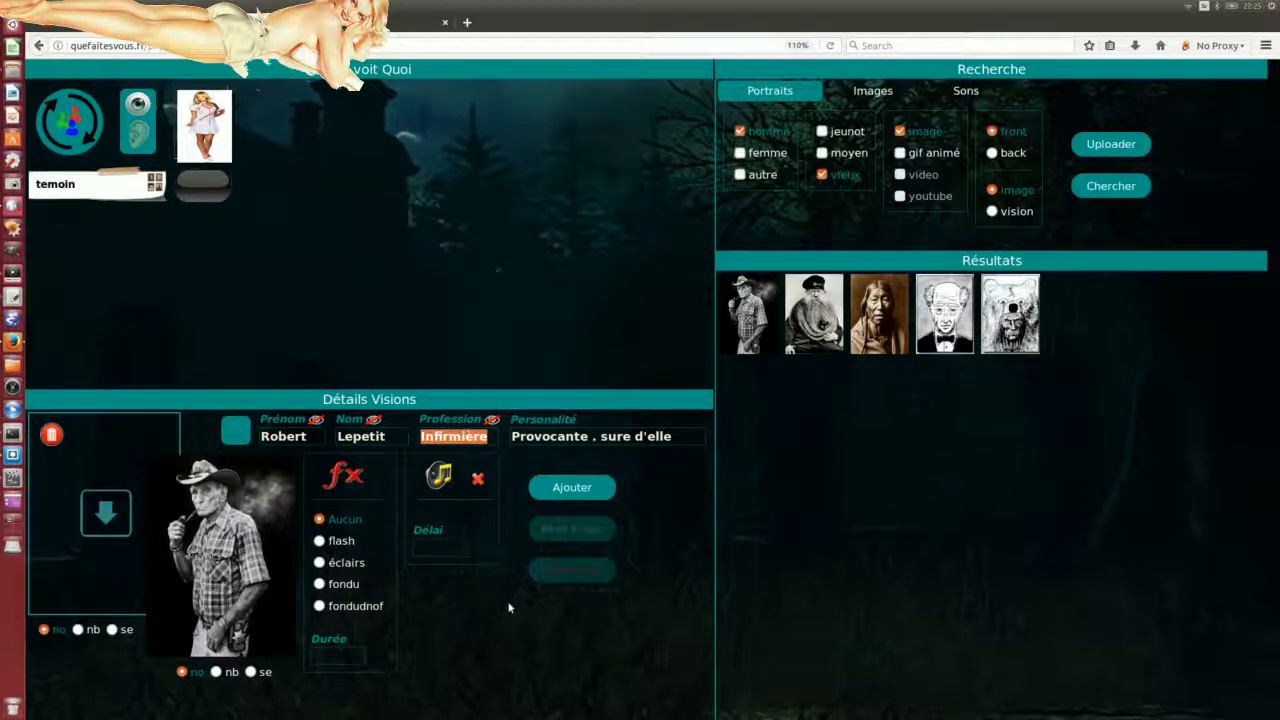
type("shérif")
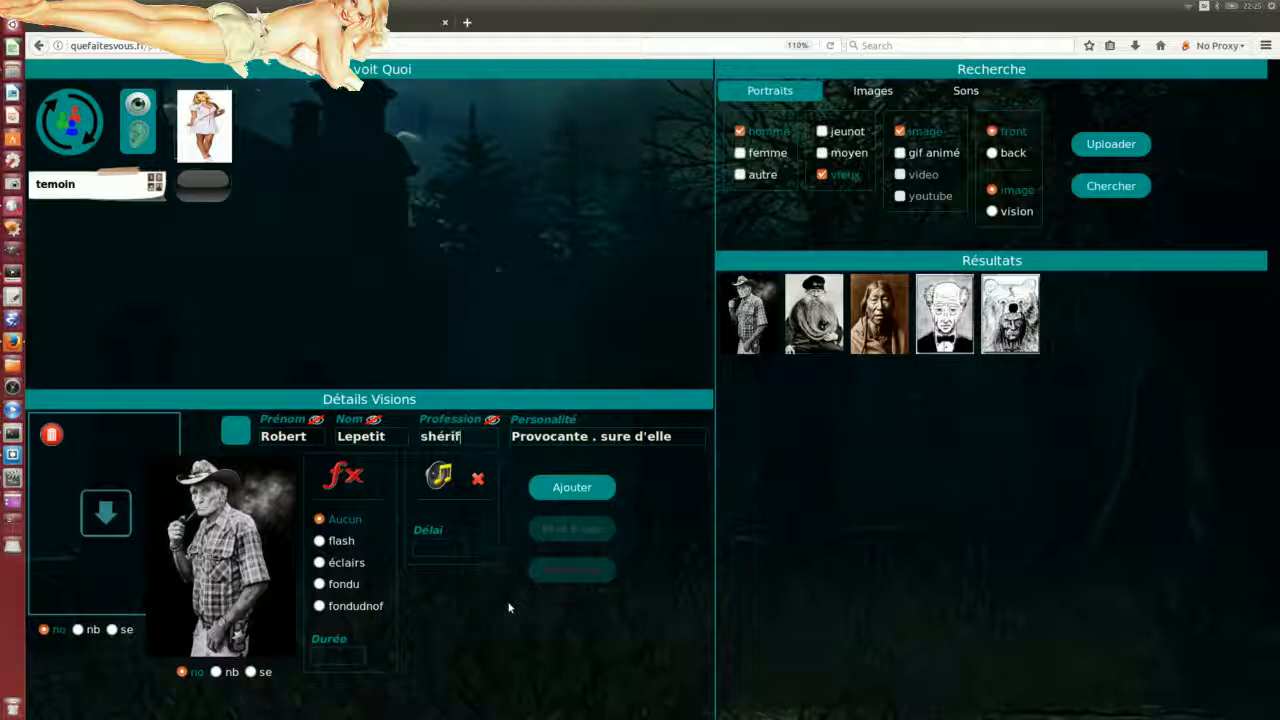
left_click(491, 420)
left_click_drag(676, 437, 497, 431)
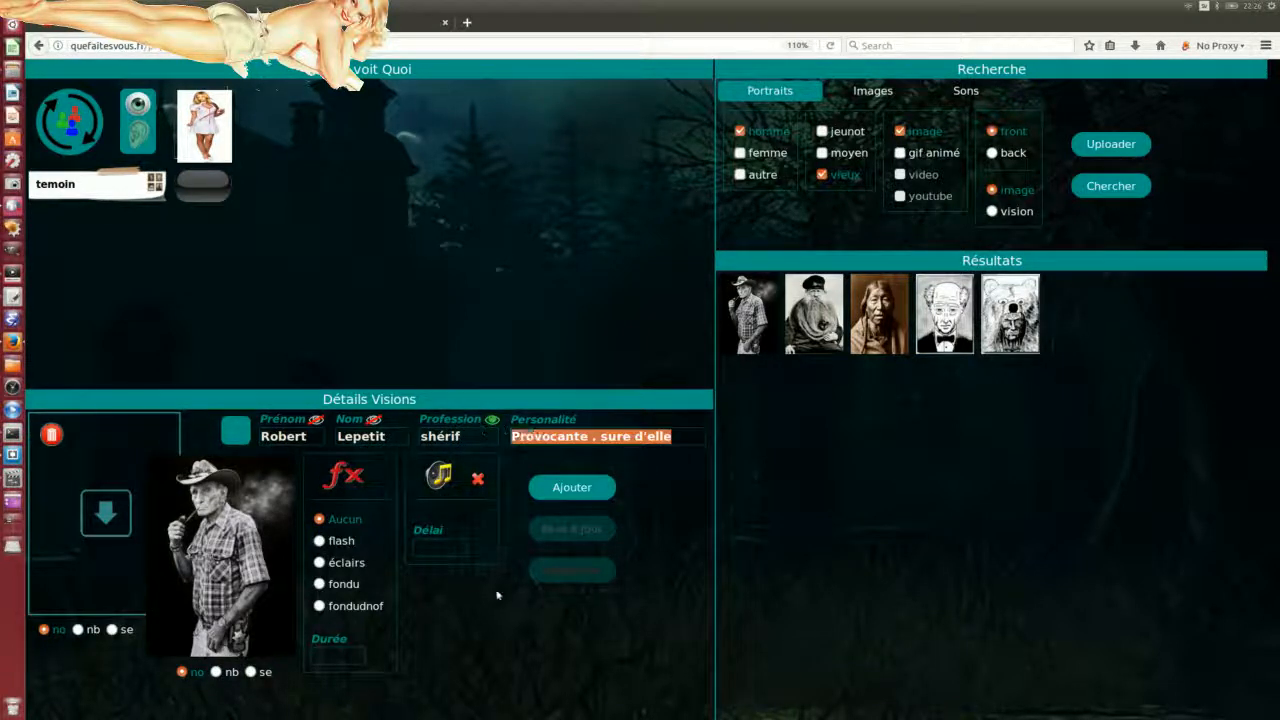
type("taci")
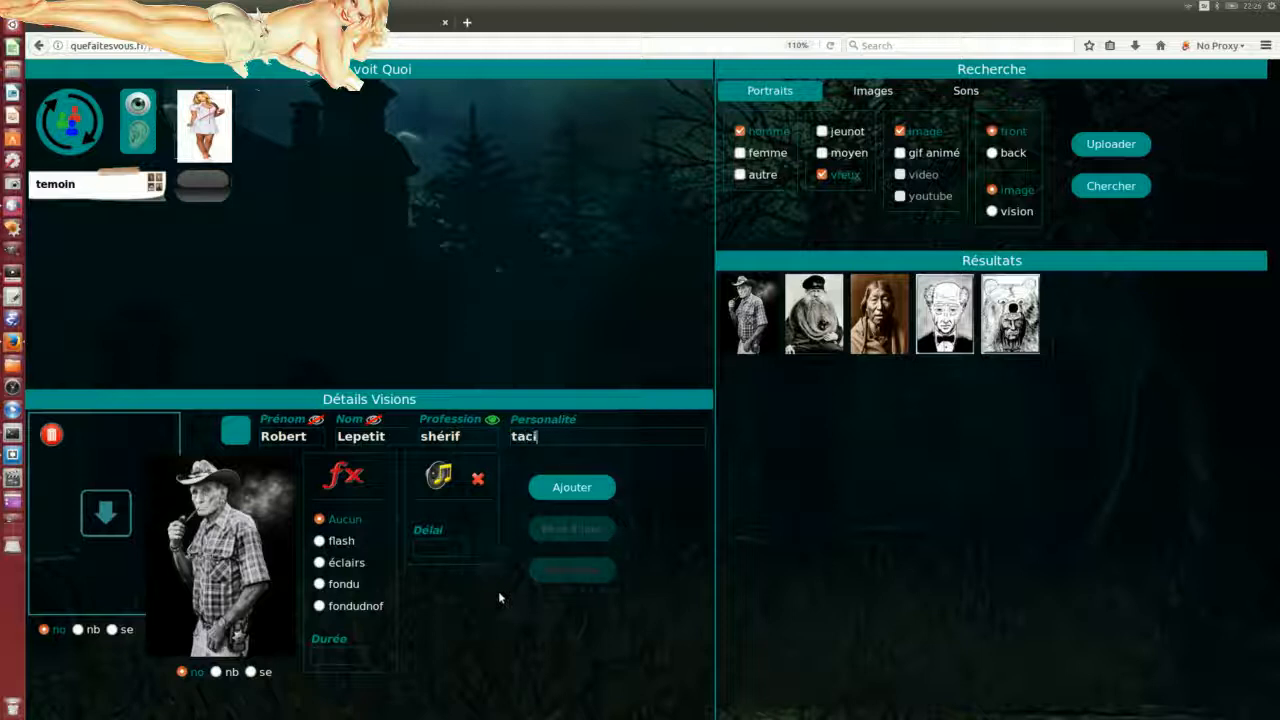
type("turne")
Step: Save the taciturne shérif vision and close the saved confirmation
left_click_drag(600, 431, 454, 452)
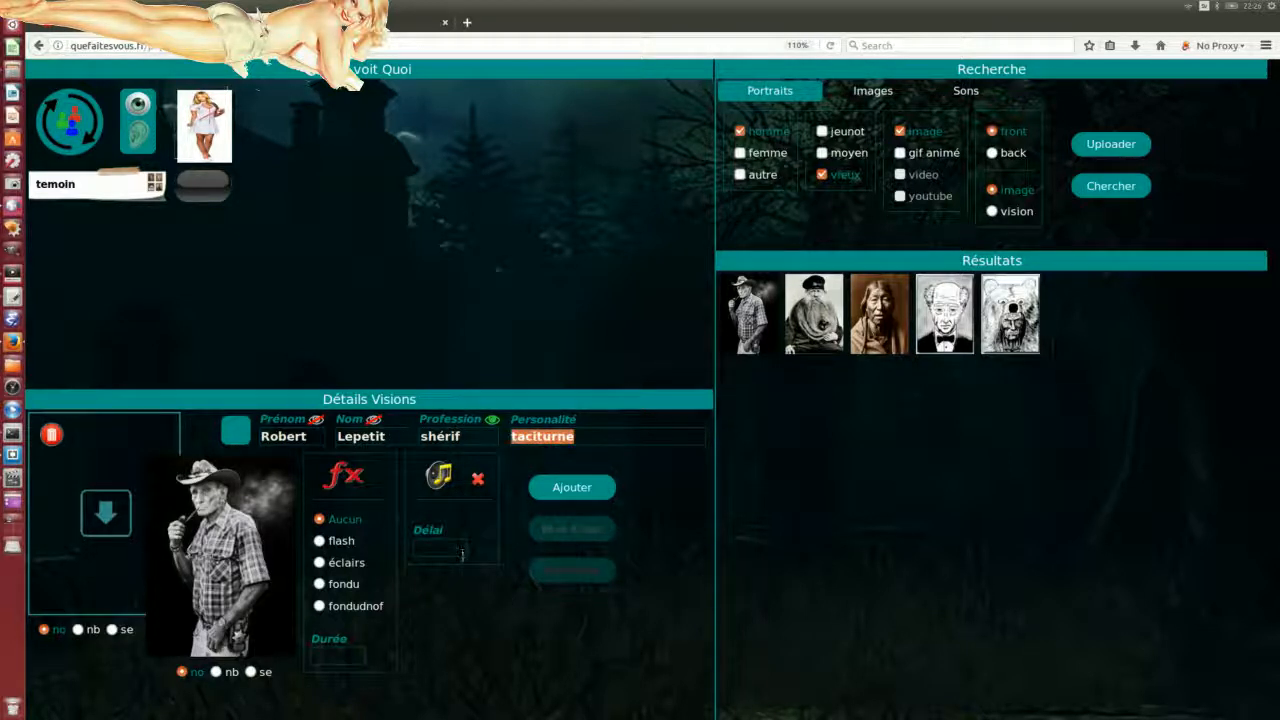
left_click(610, 632)
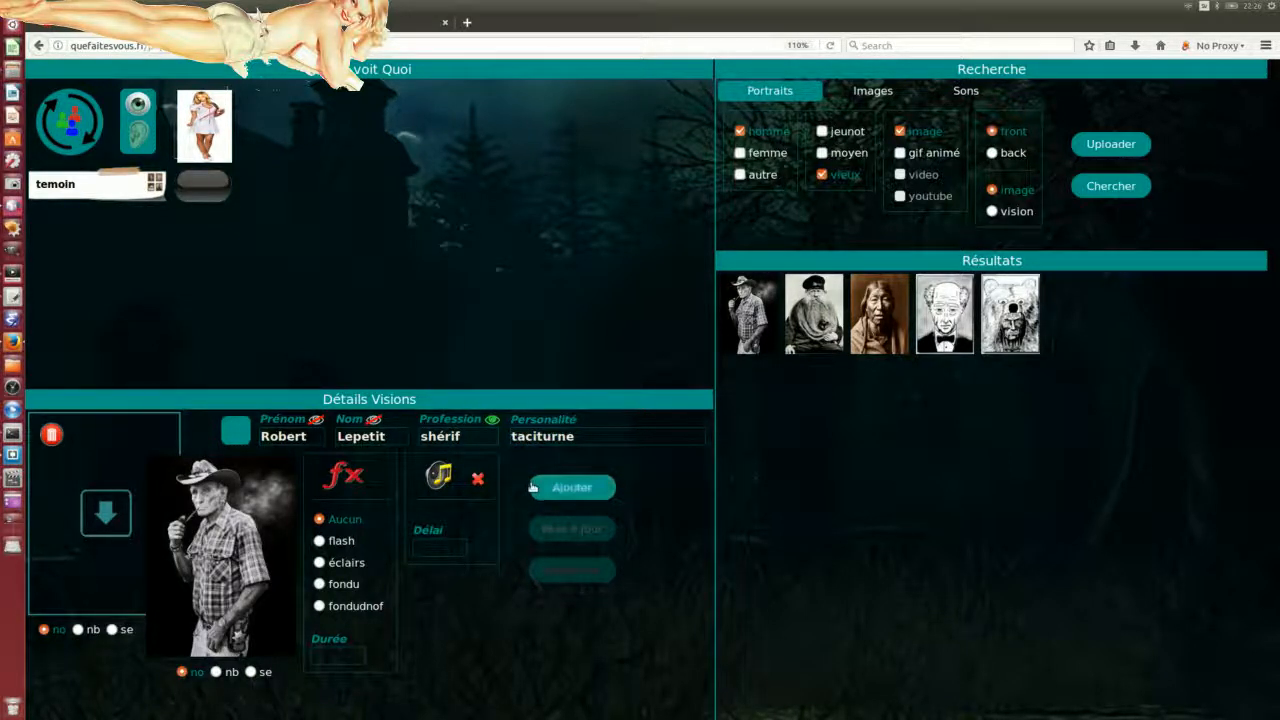
left_click(585, 487)
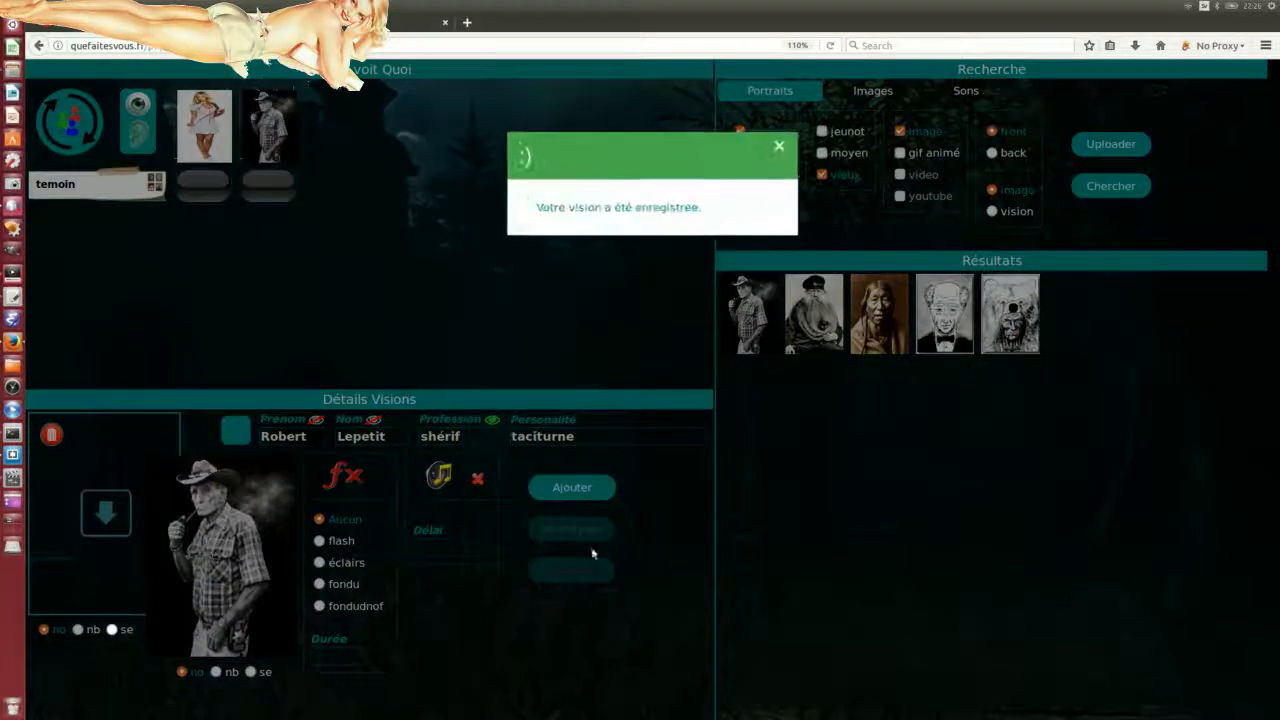
left_click(777, 147)
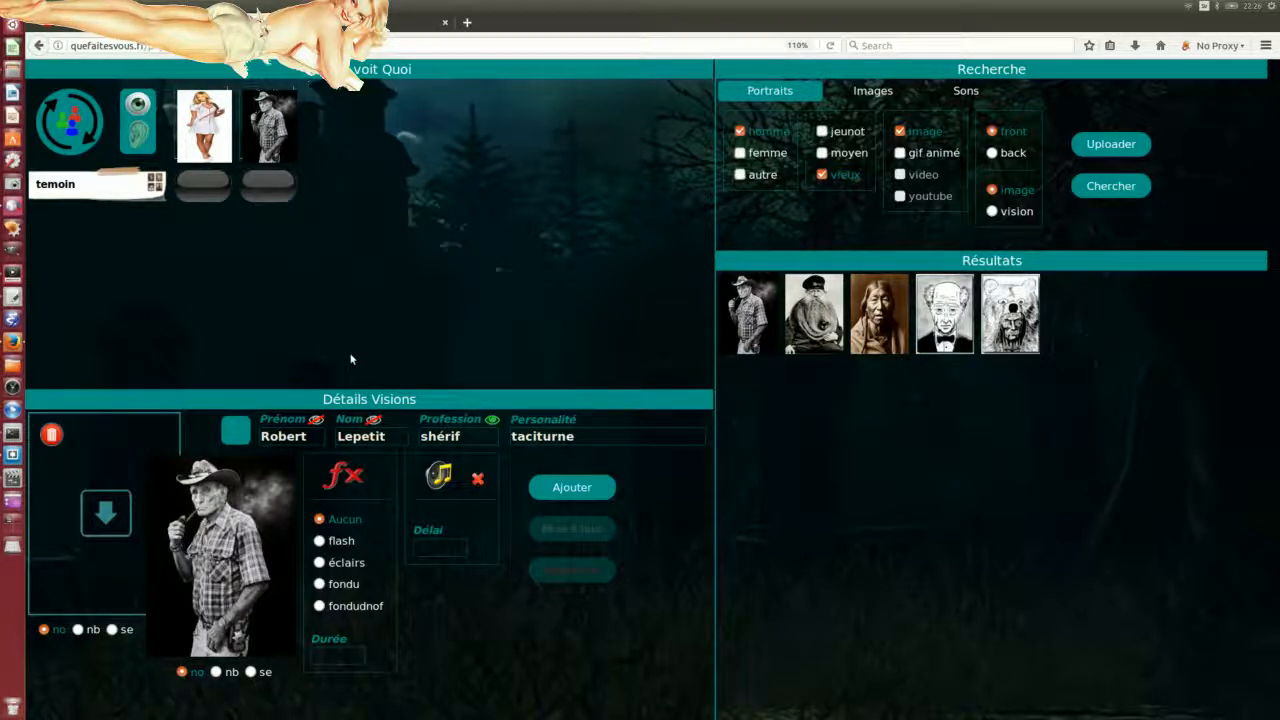
Step: Return to the login page and try loading the gdb scenario, dismissing its file error
left_click(37, 46)
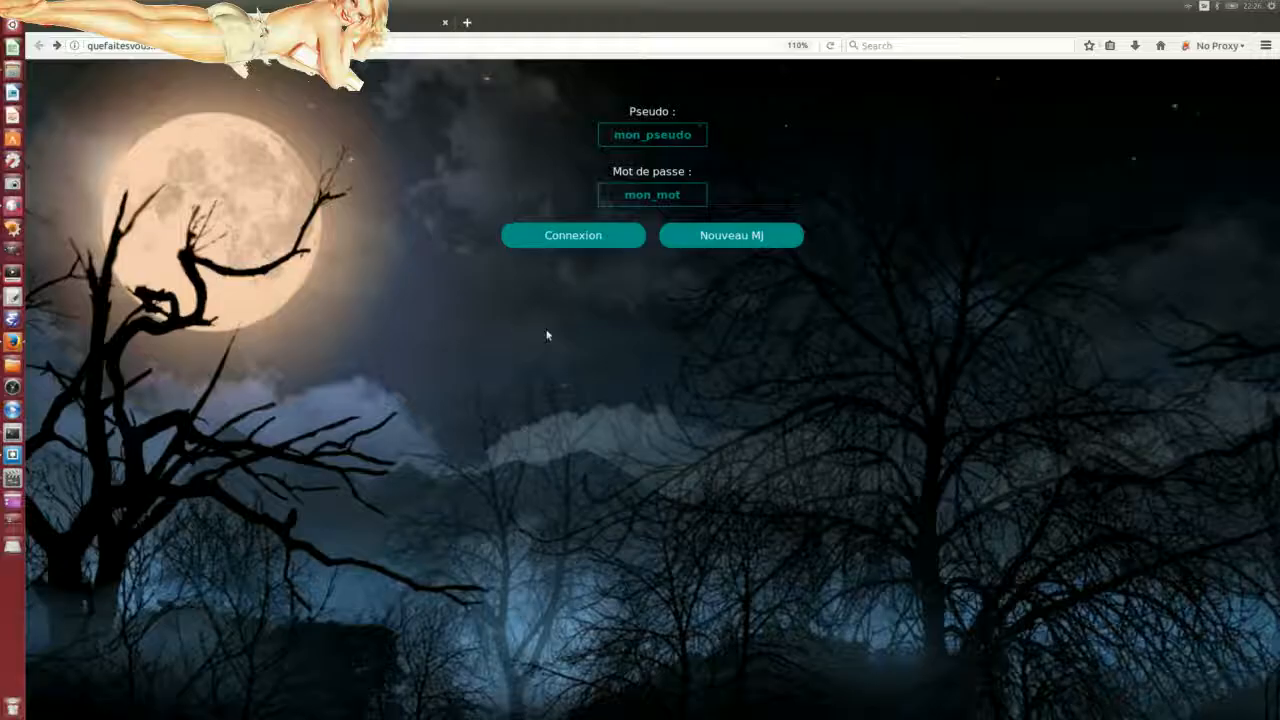
left_click(573, 235)
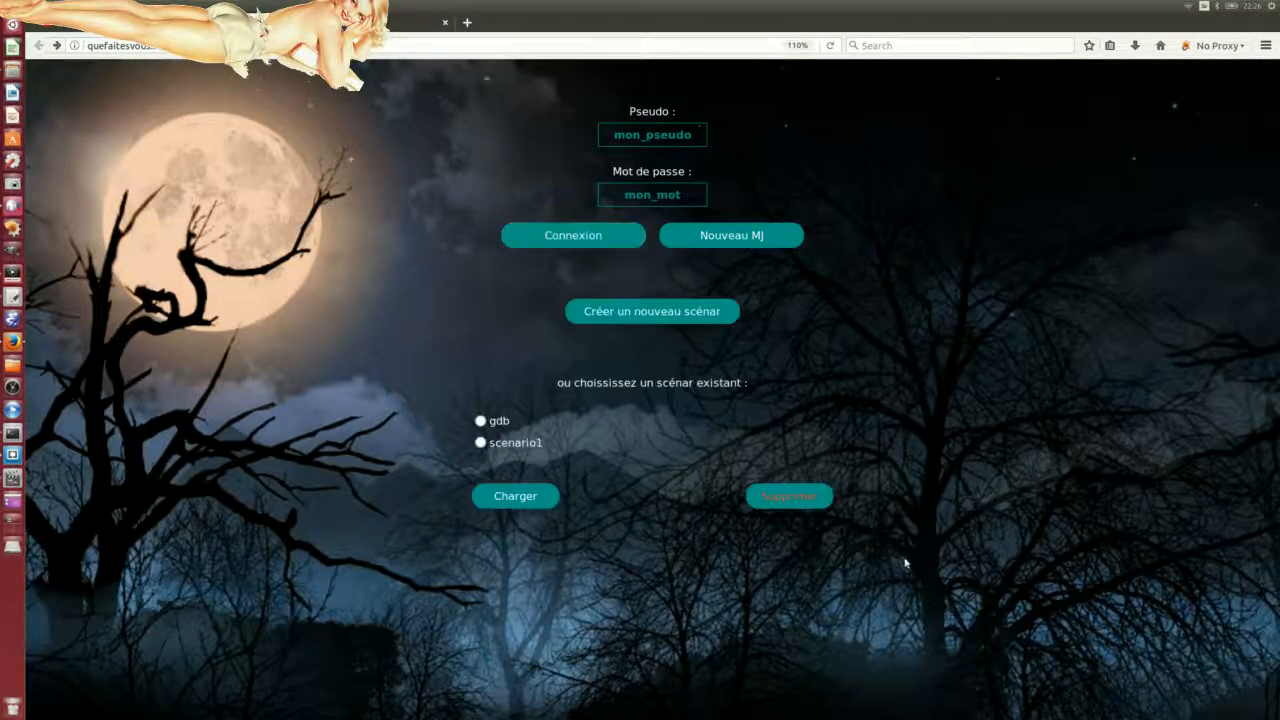
left_click(479, 421)
left_click(498, 497)
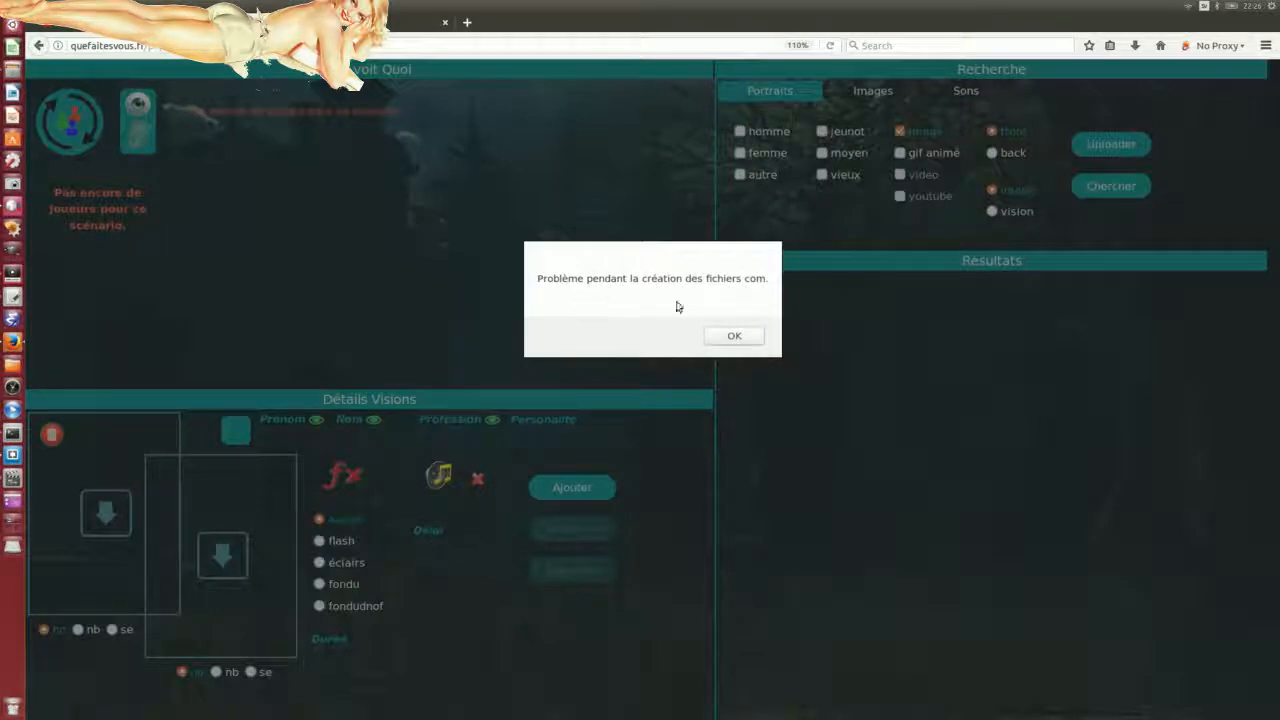
left_click(732, 336)
Step: Log in again and load scenario1 into the editor
left_click(38, 45)
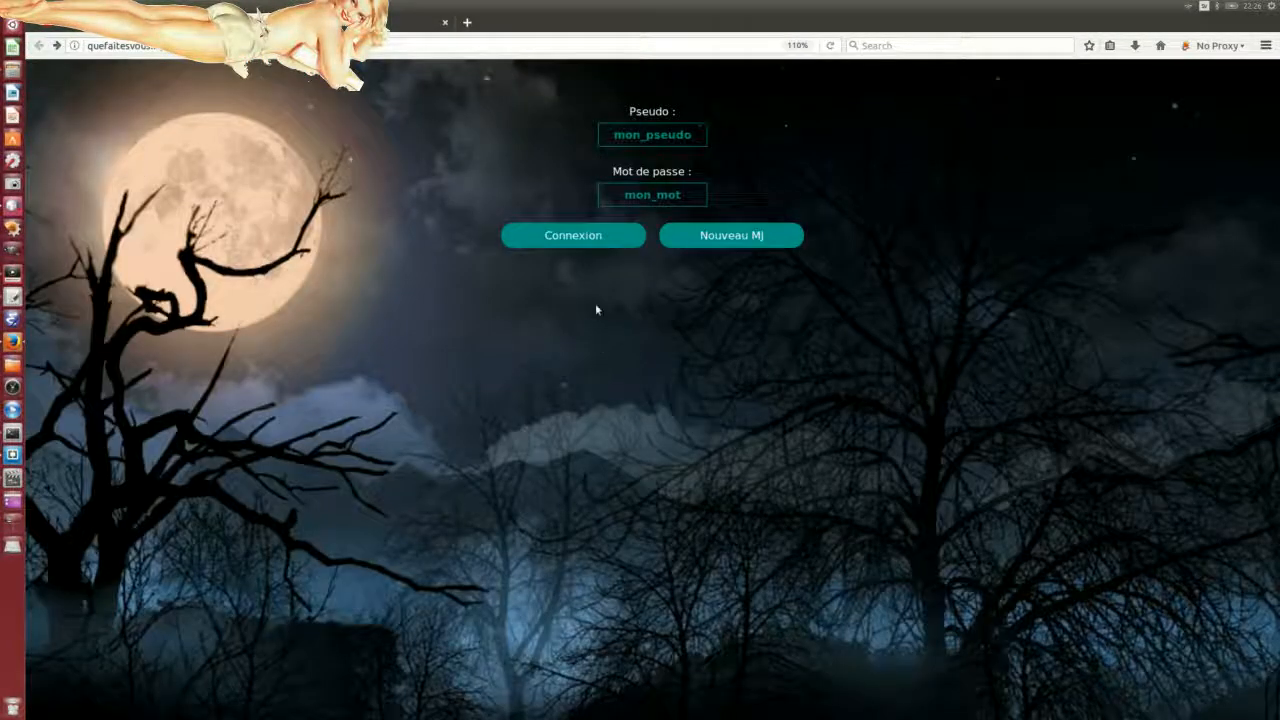
left_click(572, 235)
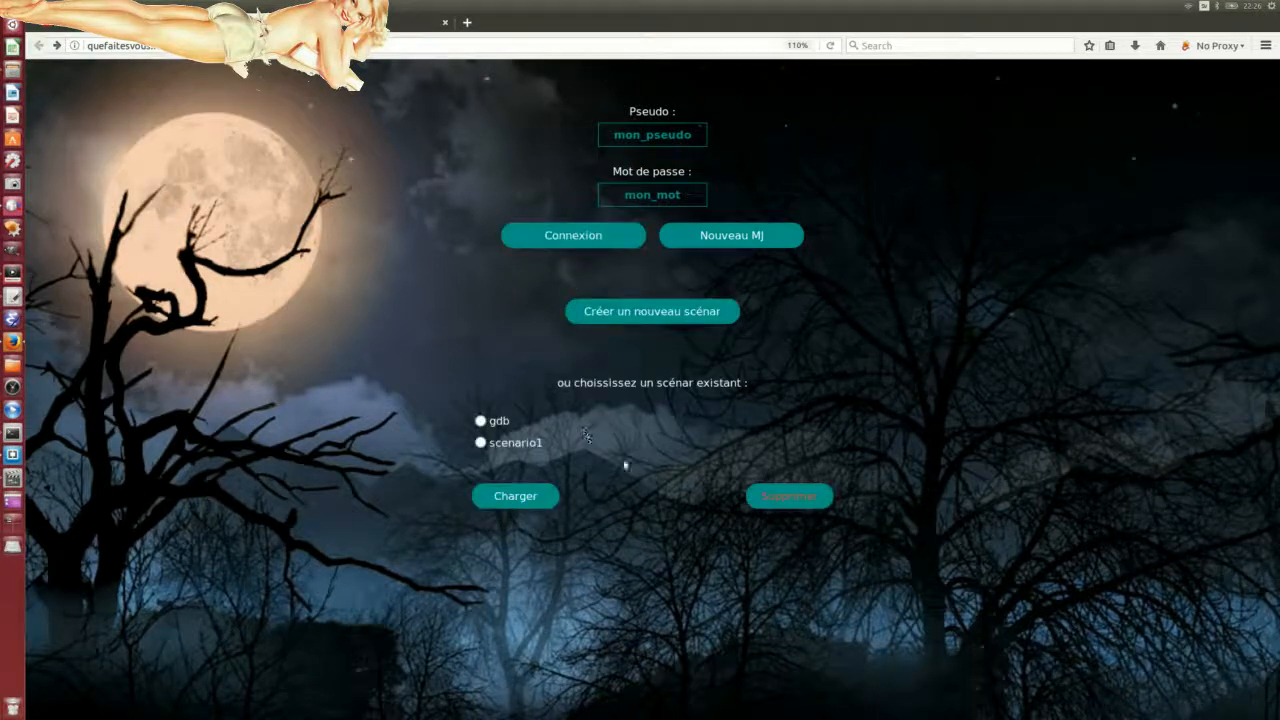
left_click(480, 443)
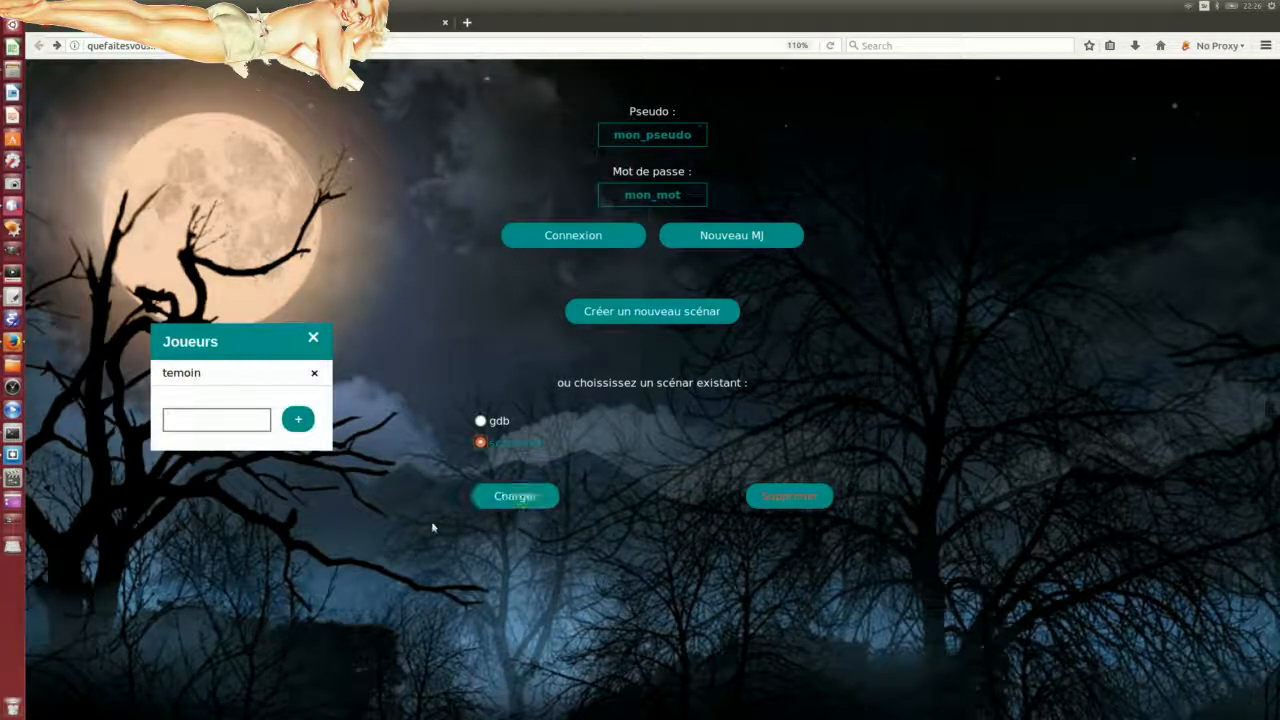
left_click(503, 497)
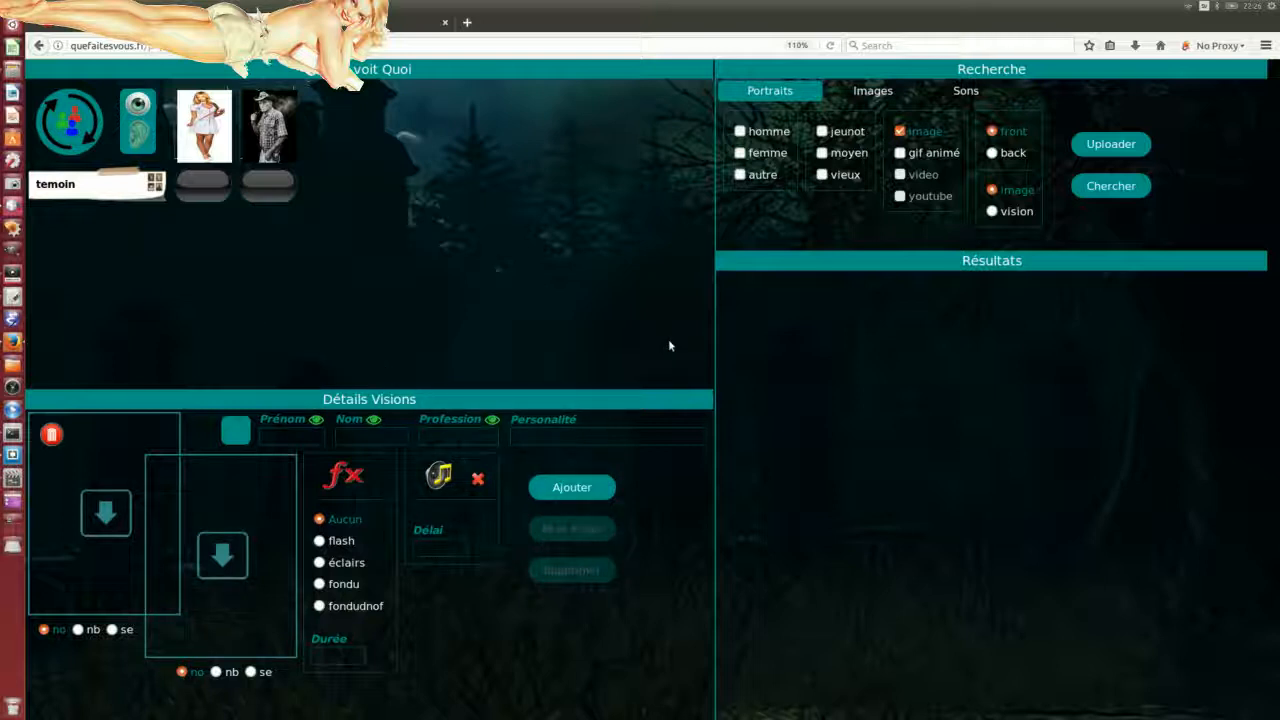
Step: Start a new image upload from the Images search and browse the computer for a file
left_click(862, 92)
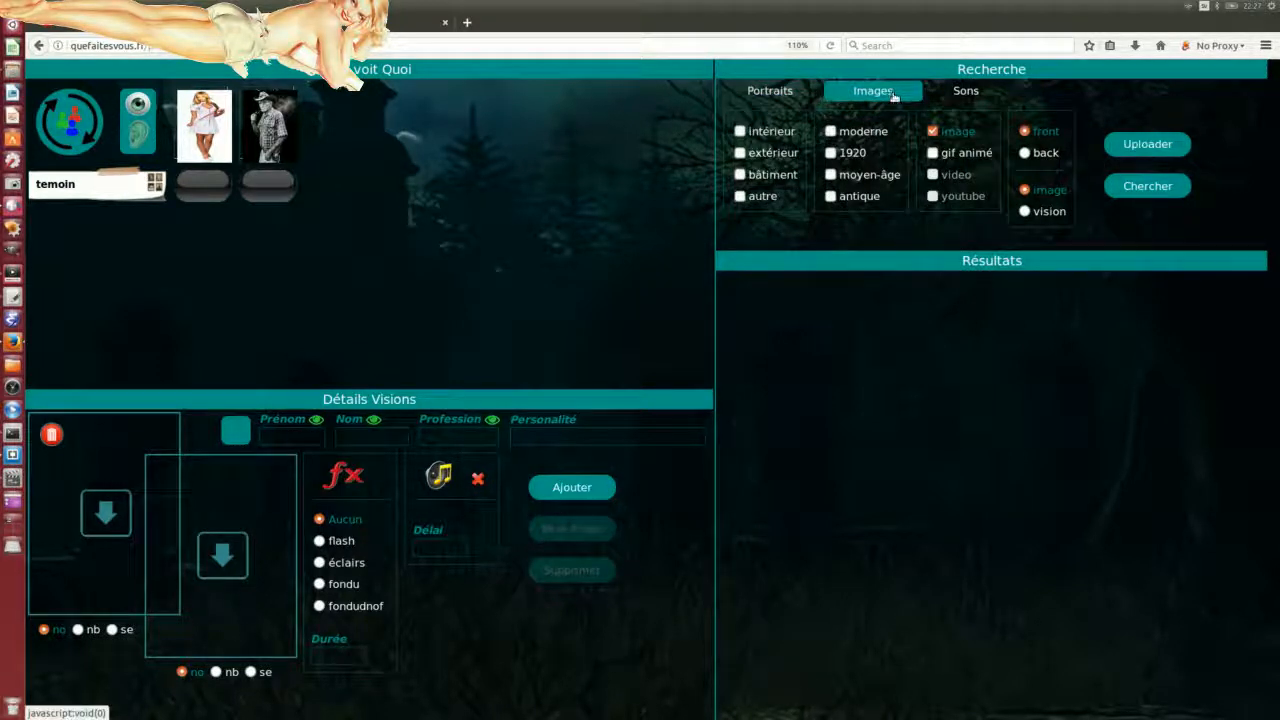
left_click(1147, 145)
left_click(582, 208)
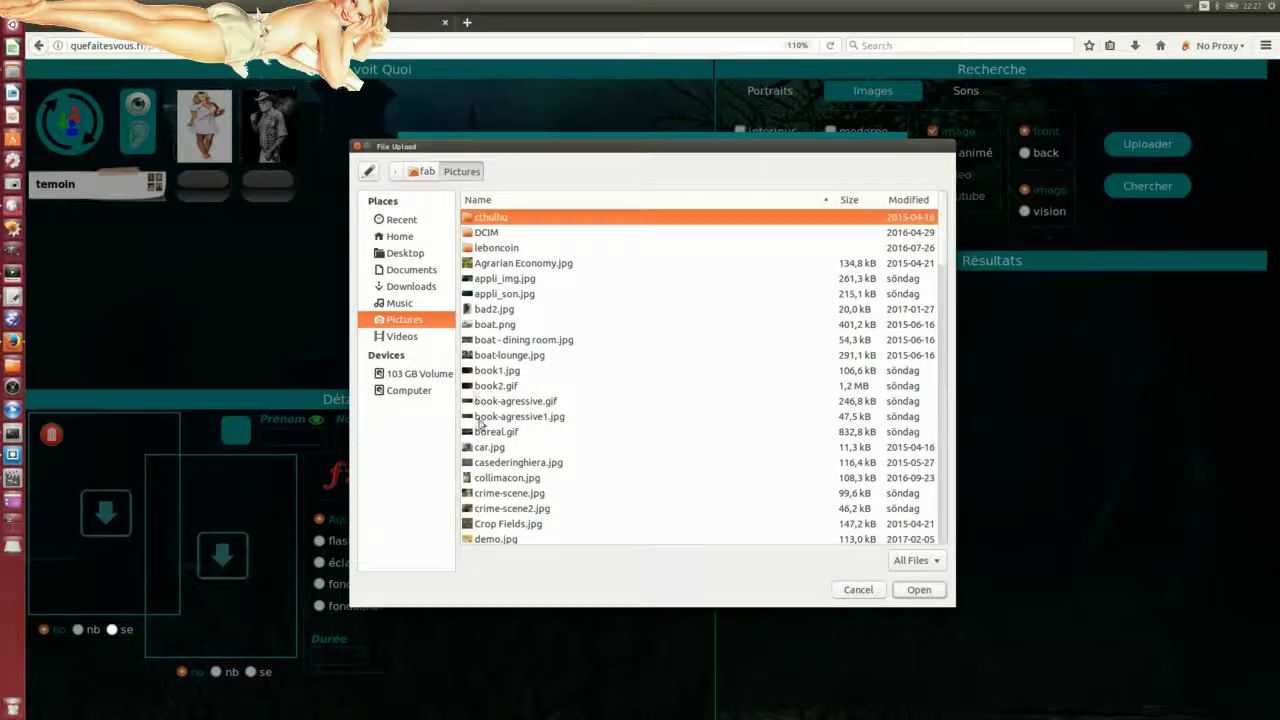
Step: Browse the Pictures folder, previewing files such as house0.jpg, joe_black.jpeg and telegramme.jpg
left_click(490, 477)
scroll(495, 470, "down", 5)
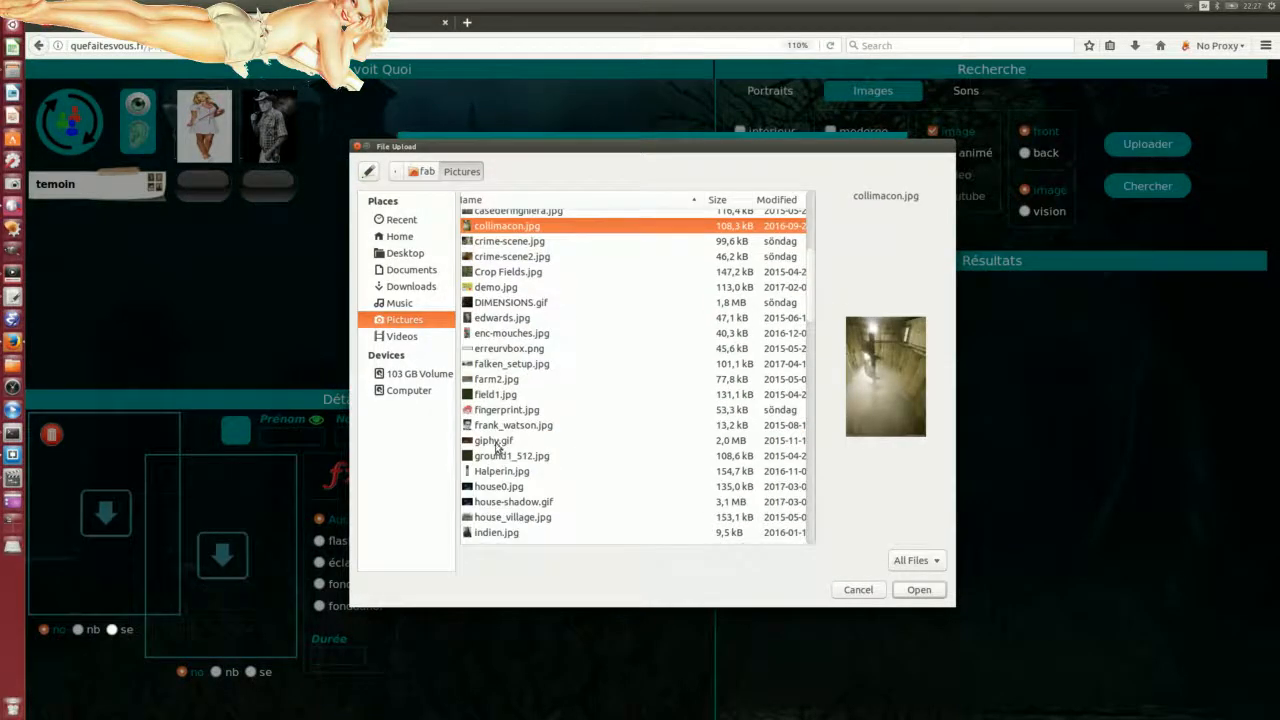
left_click(495, 441)
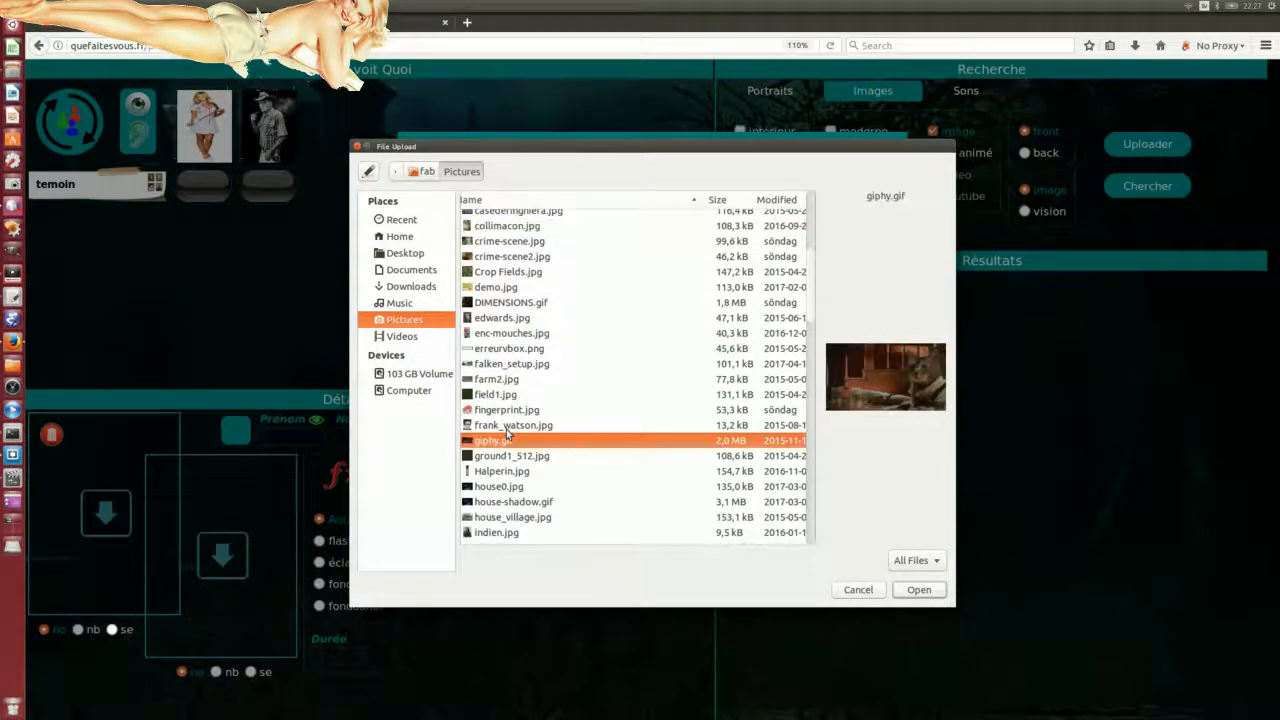
scroll(506, 429, "down", 2)
left_click(491, 402)
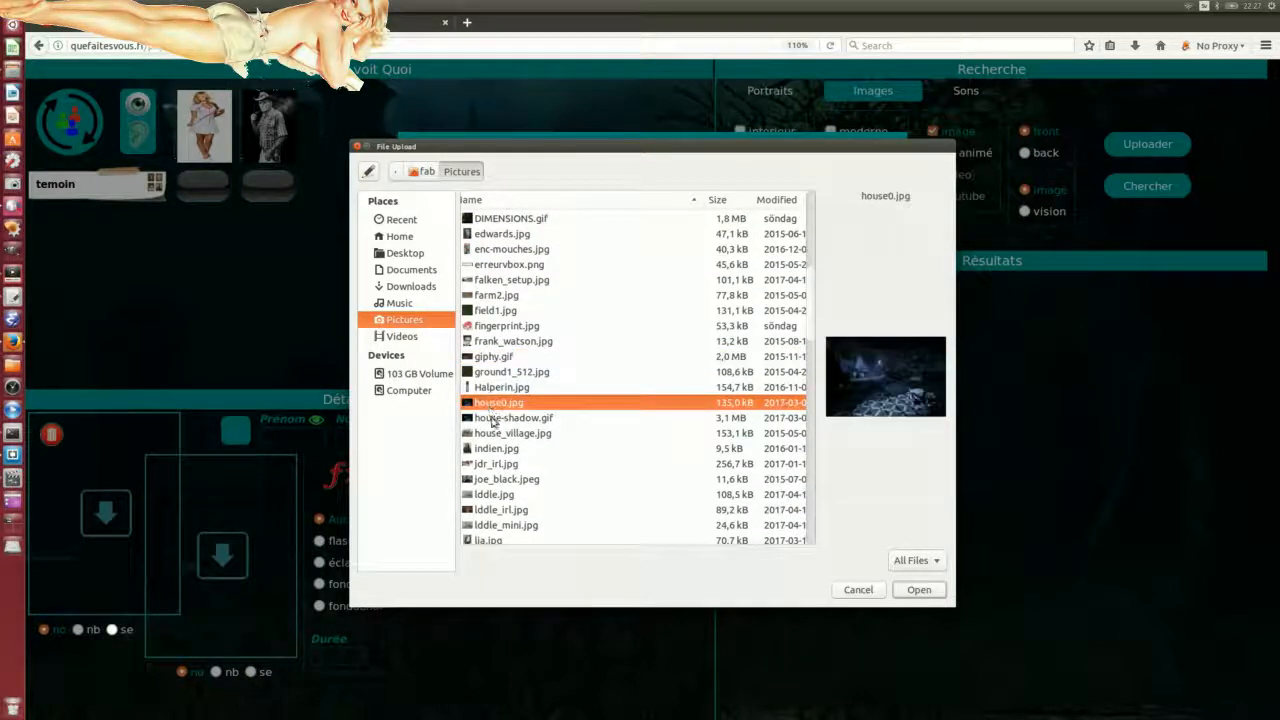
left_click(494, 448)
left_click(495, 479)
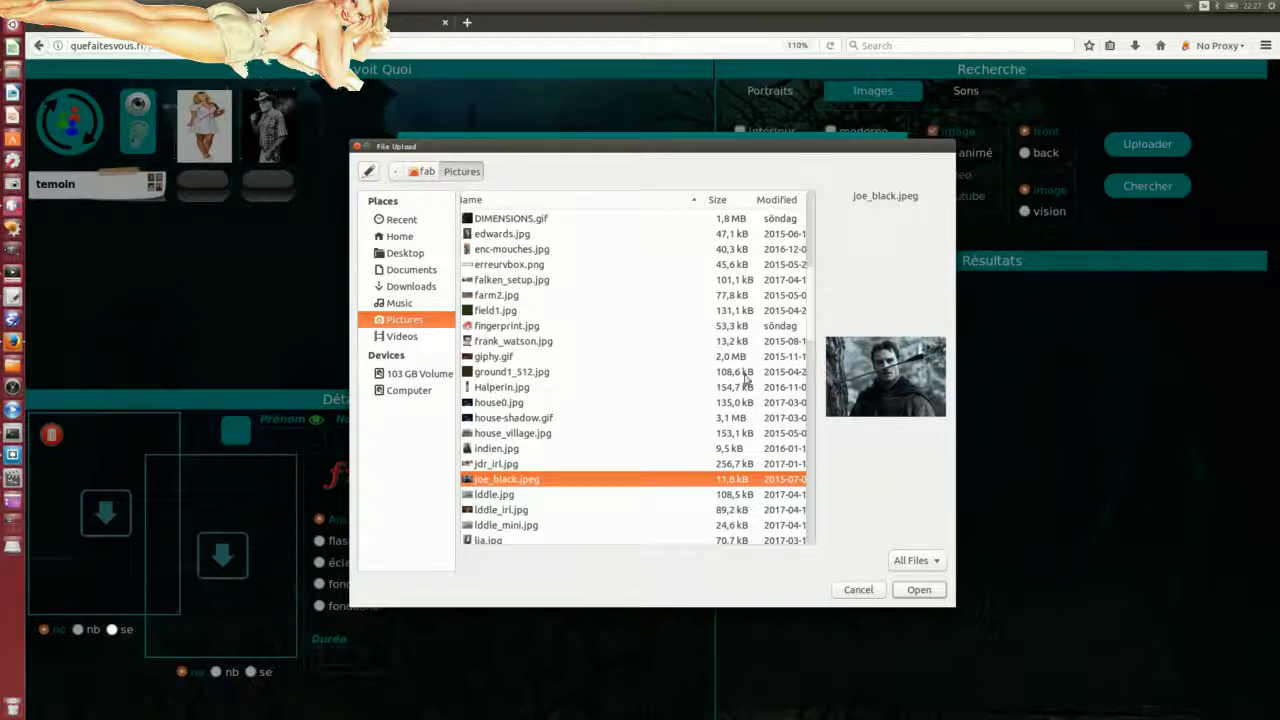
scroll(551, 420, "down", 3)
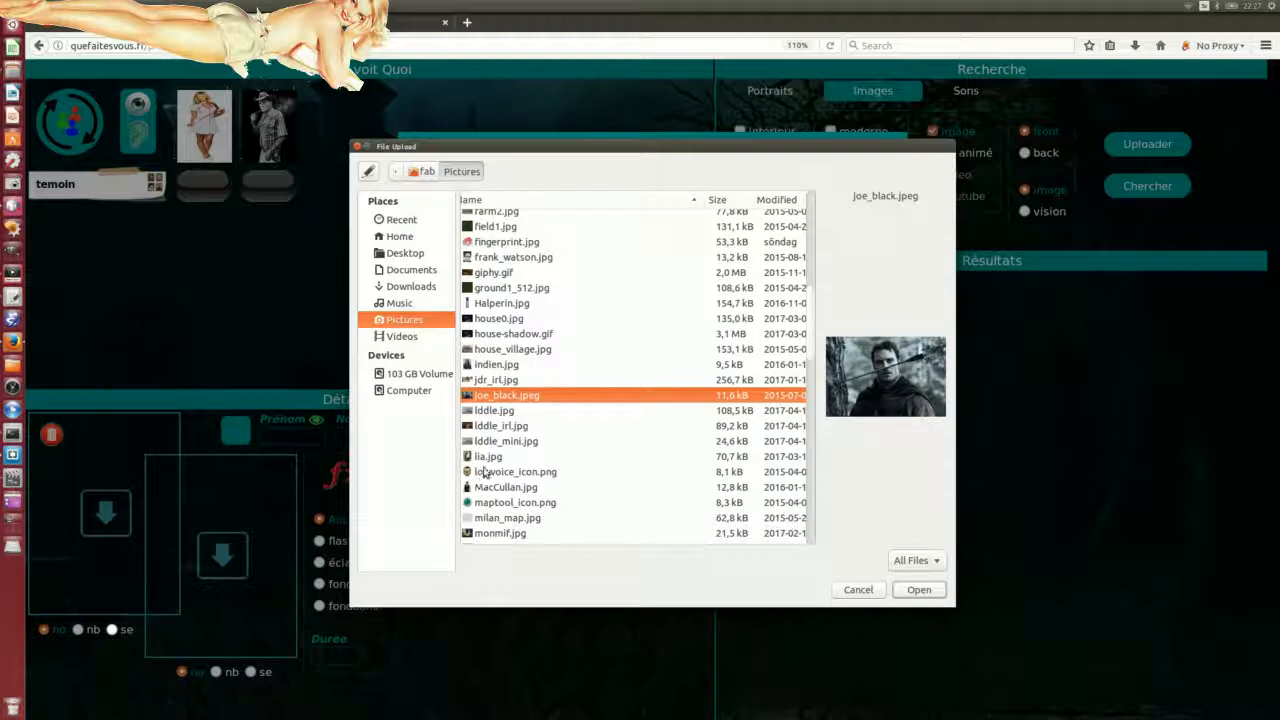
scroll(510, 497, "down", 15)
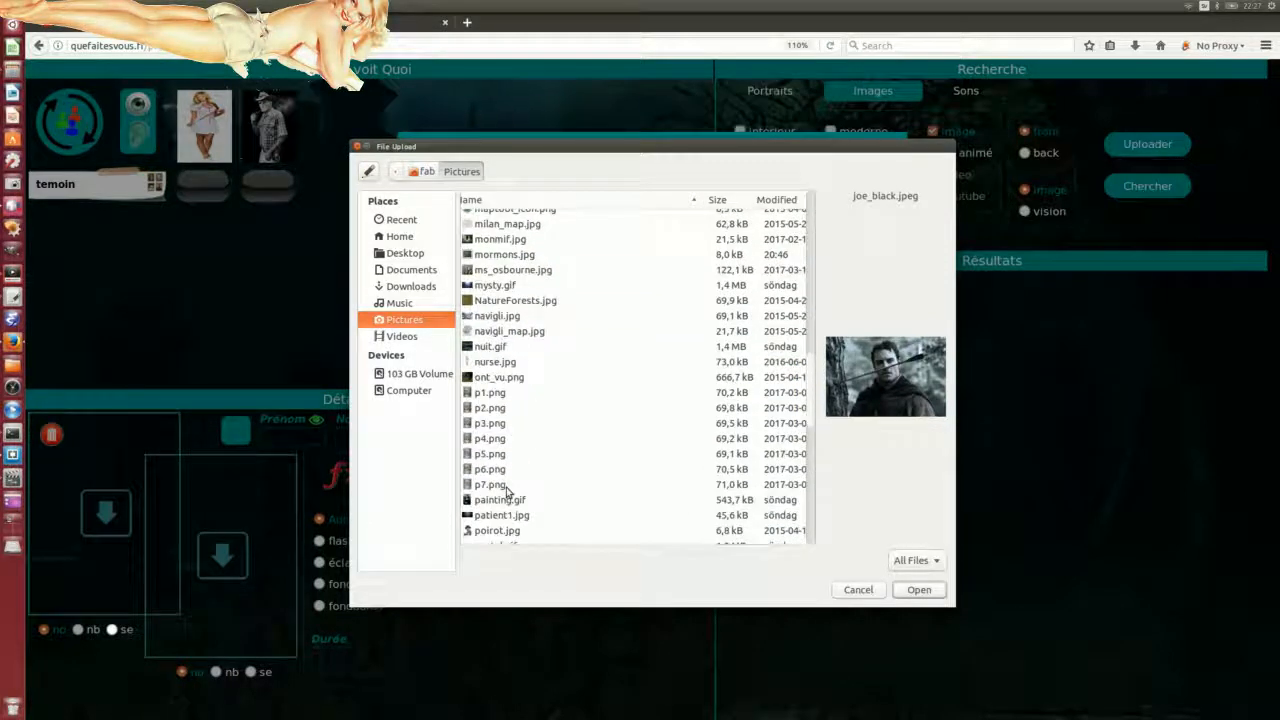
scroll(513, 457, "down", 8)
scroll(515, 460, "down", 3)
left_click(507, 430)
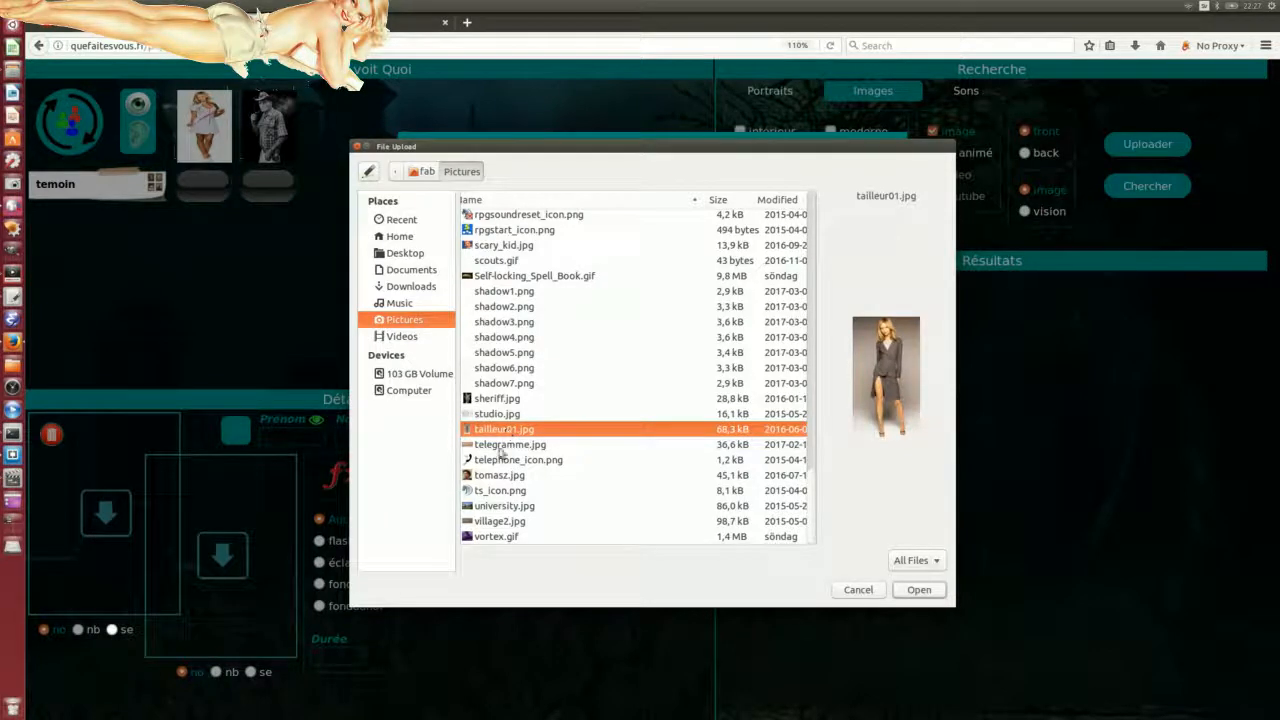
left_click(503, 446)
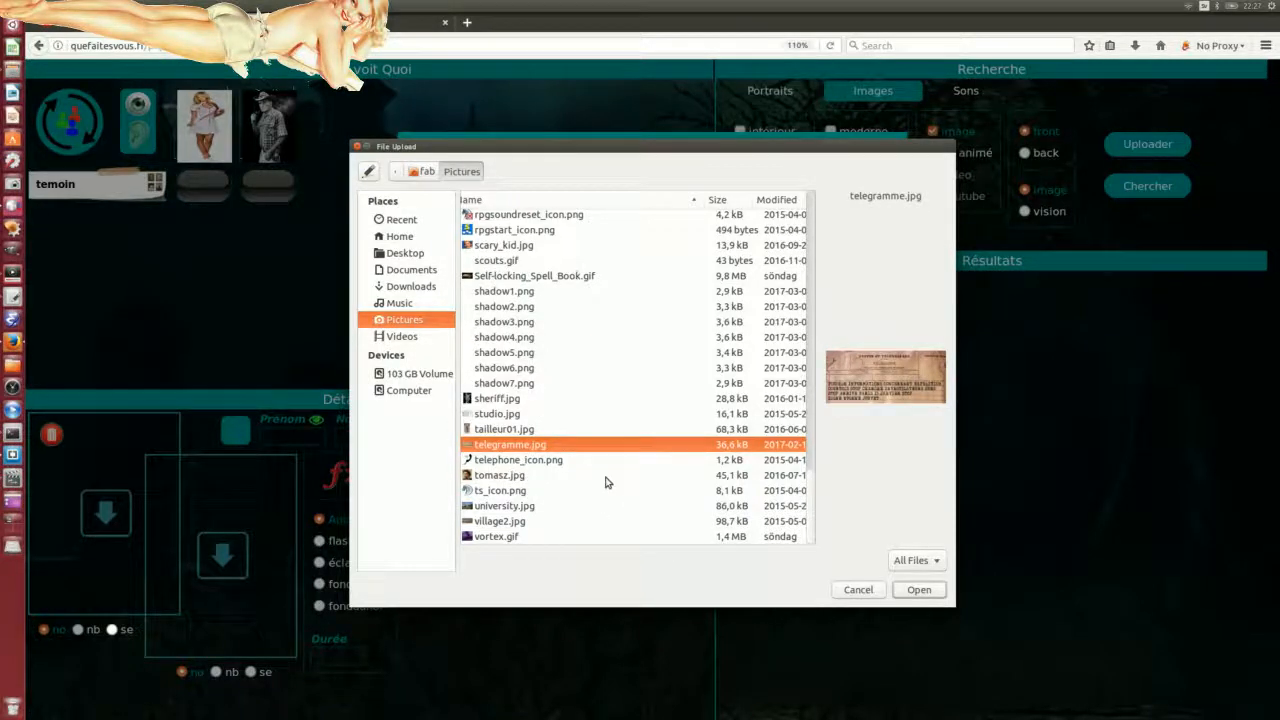
scroll(571, 479, "up", 12)
scroll(588, 490, "up", 15)
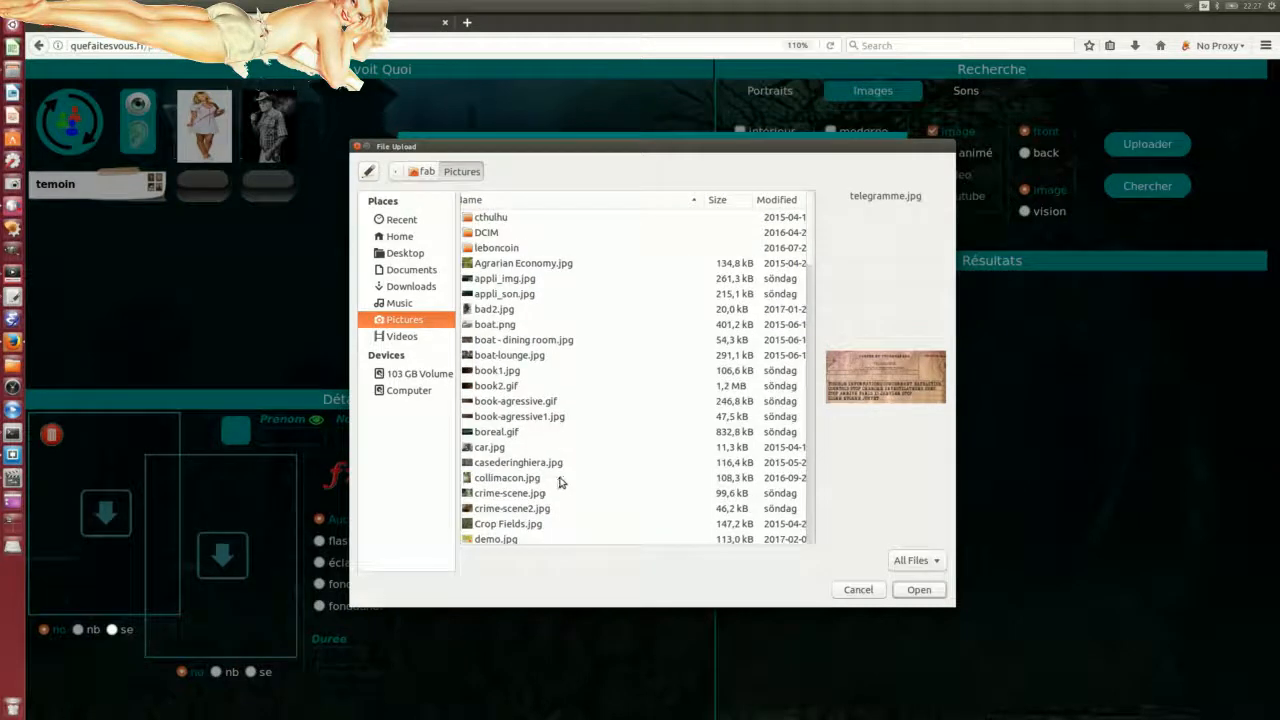
scroll(535, 343, "down", 6)
scroll(535, 343, "down", 6)
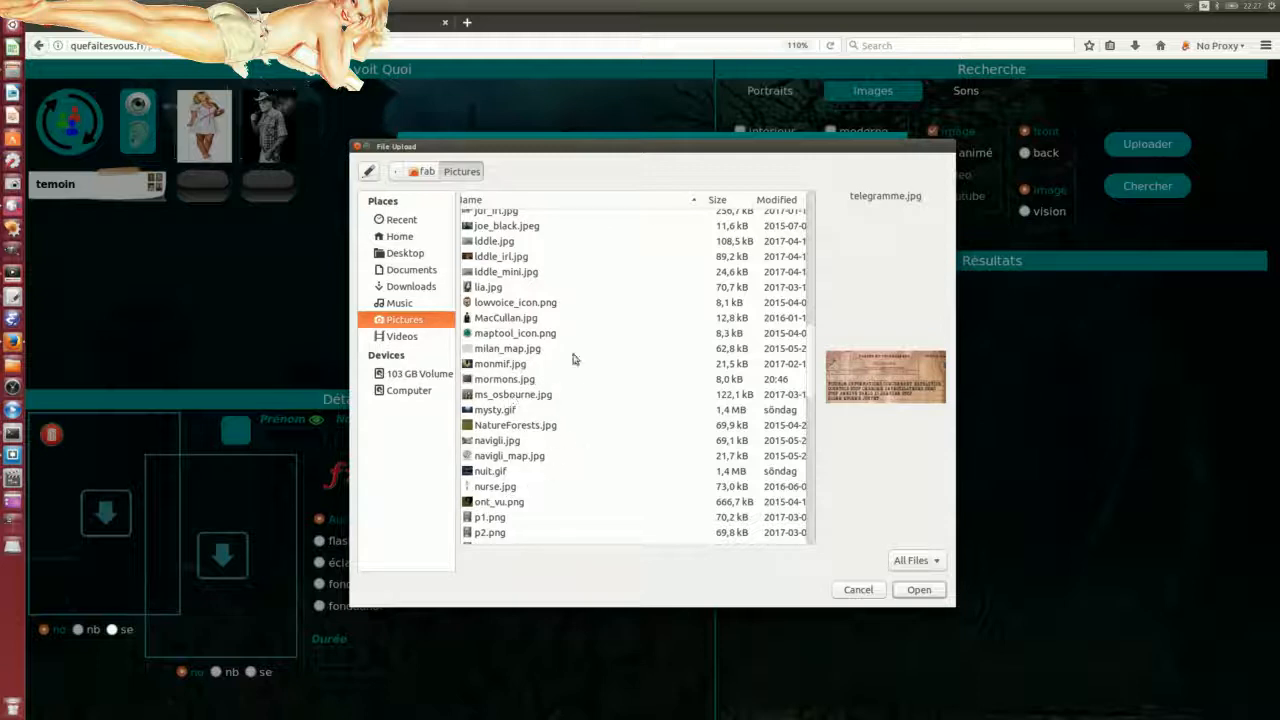
Step: Select iddle_mini.jpg and confirm it as the image to upload
left_click(503, 365)
left_click(500, 335)
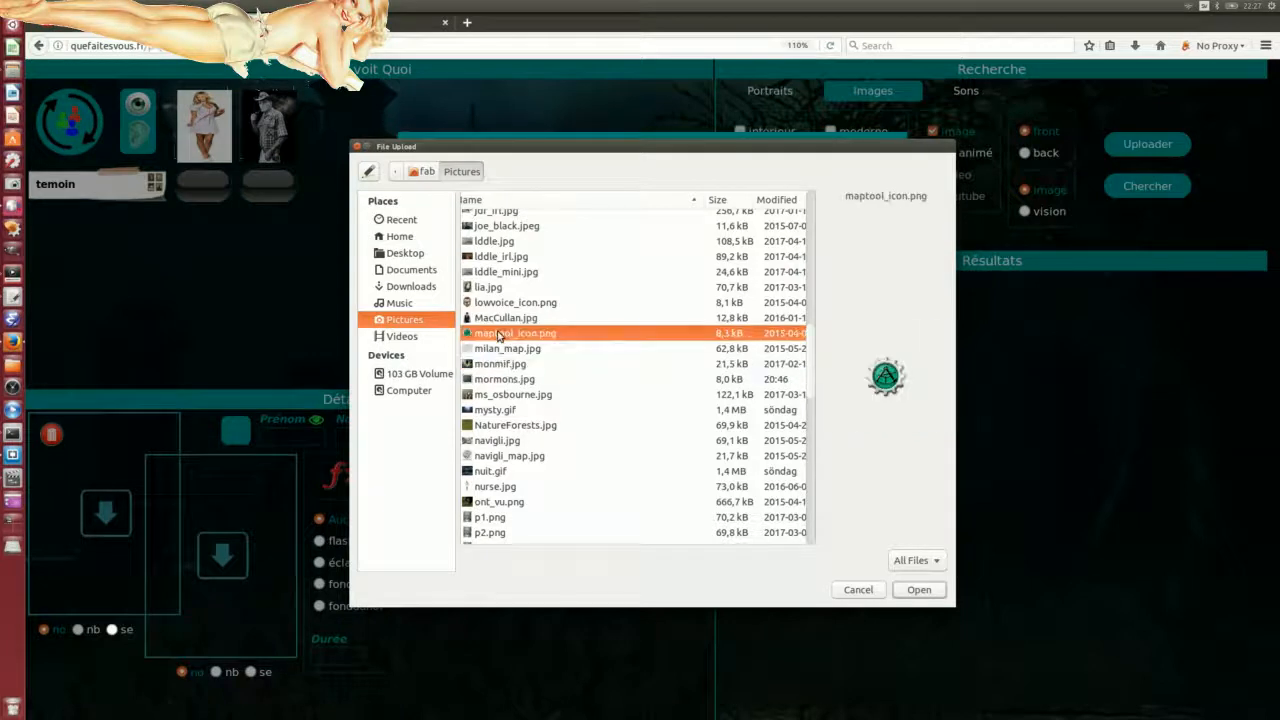
left_click(498, 318)
left_click(497, 302)
left_click(496, 288)
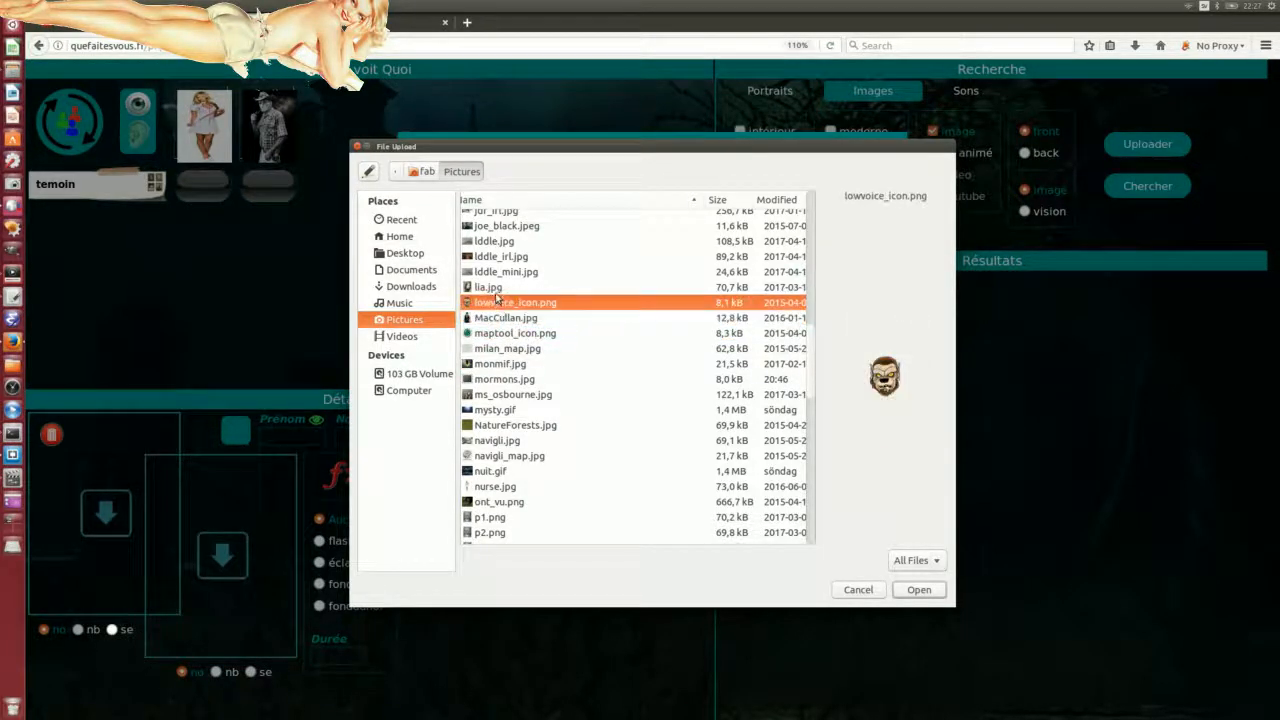
left_click(495, 278)
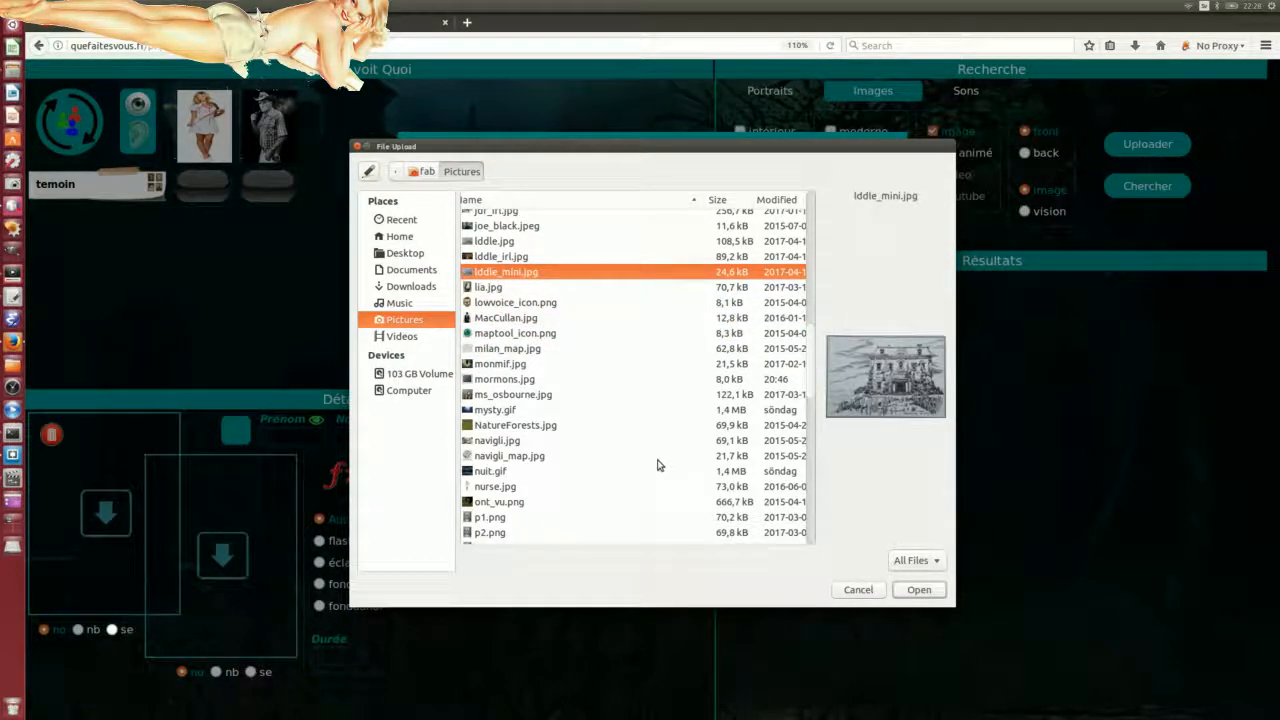
left_click(919, 590)
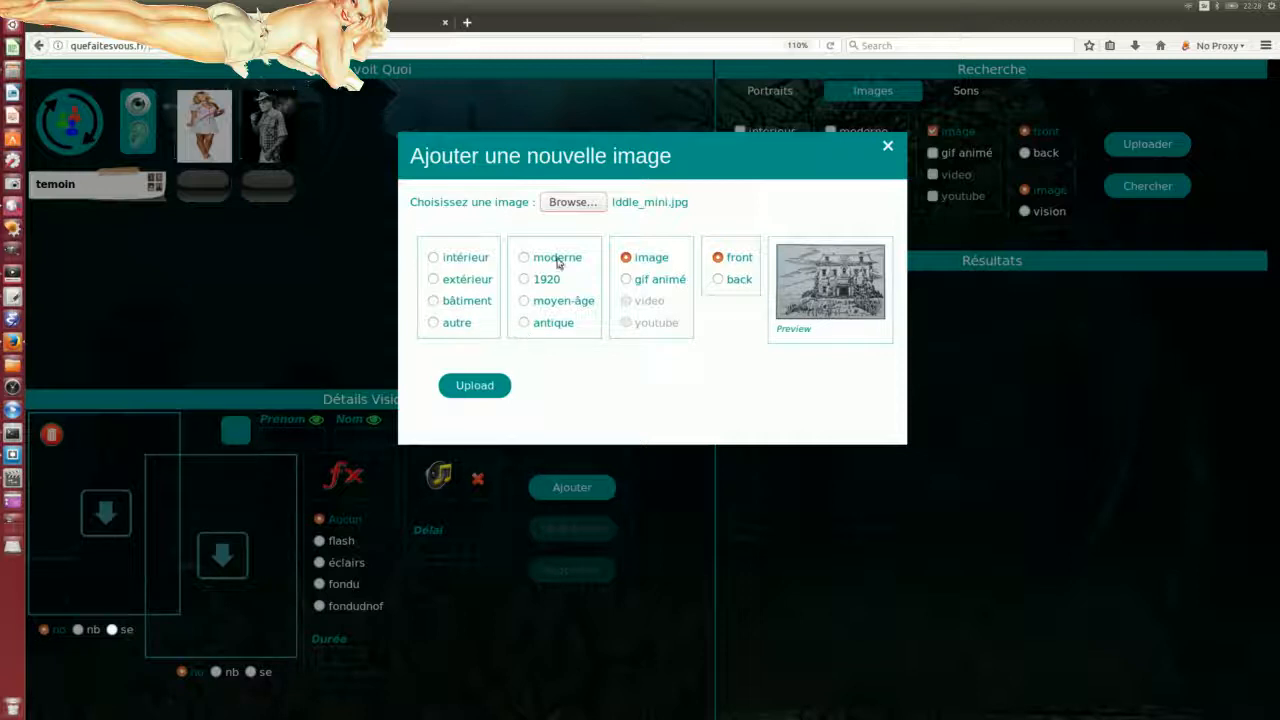
Step: Set the new image's category to bâtiment
left_click(435, 304)
left_click(434, 280)
left_click(434, 258)
left_click(434, 301)
left_click(434, 322)
left_click(433, 258)
left_click(433, 279)
left_click(434, 301)
left_click(434, 322)
left_click(433, 279)
left_click(433, 258)
left_click(433, 301)
Step: Set the period to 1920, upload the image and dismiss the confirmation
left_click(525, 301)
left_click(524, 279)
left_click(524, 257)
left_click(524, 279)
left_click(524, 301)
left_click(524, 322)
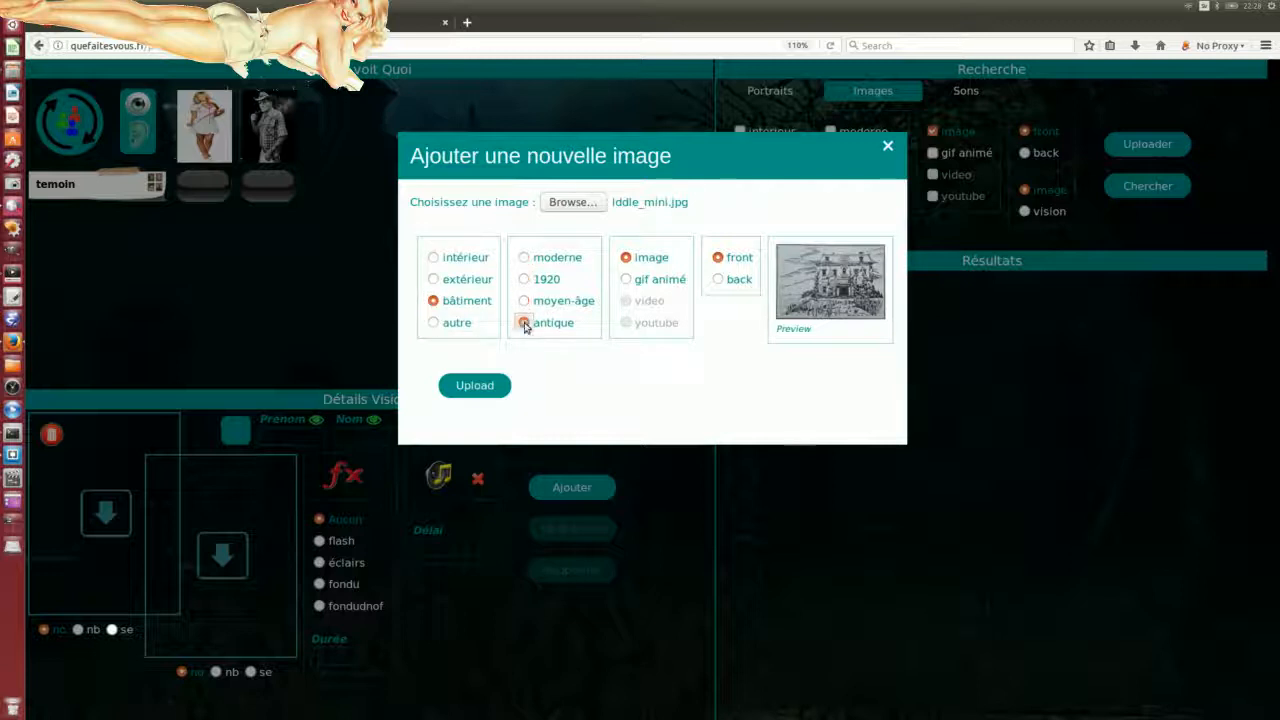
left_click(524, 279)
left_click(524, 259)
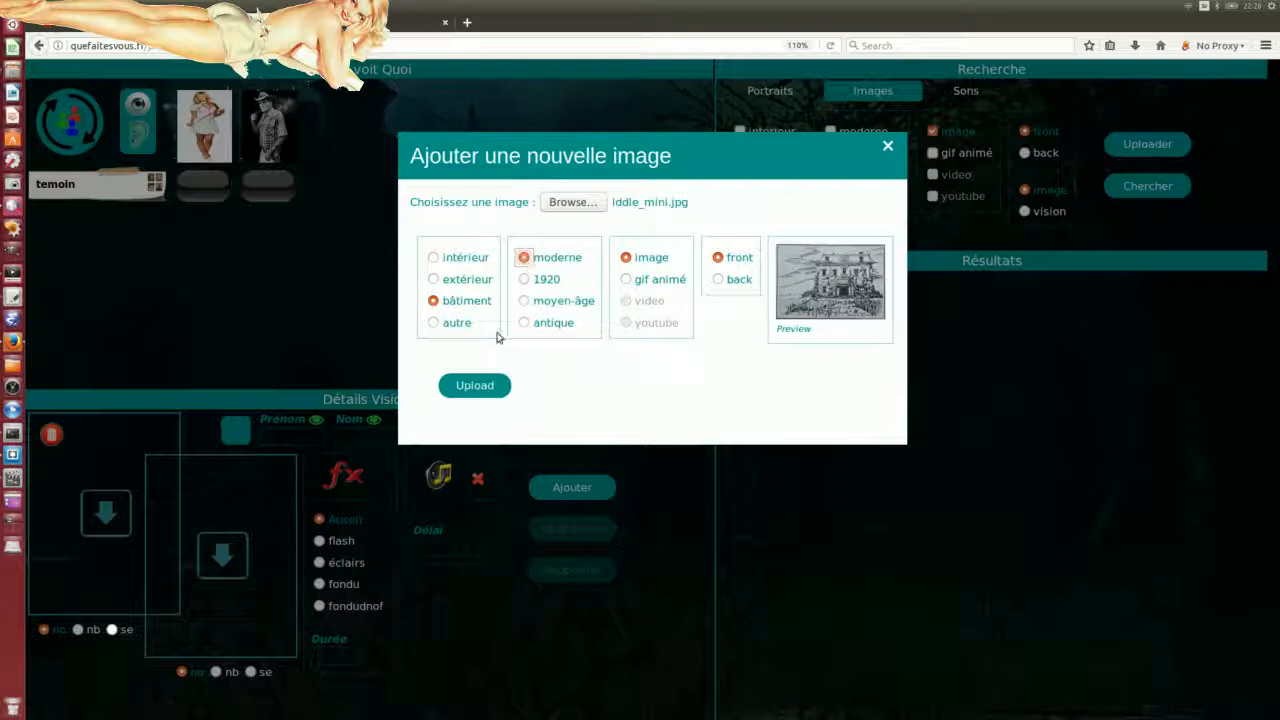
left_click(524, 279)
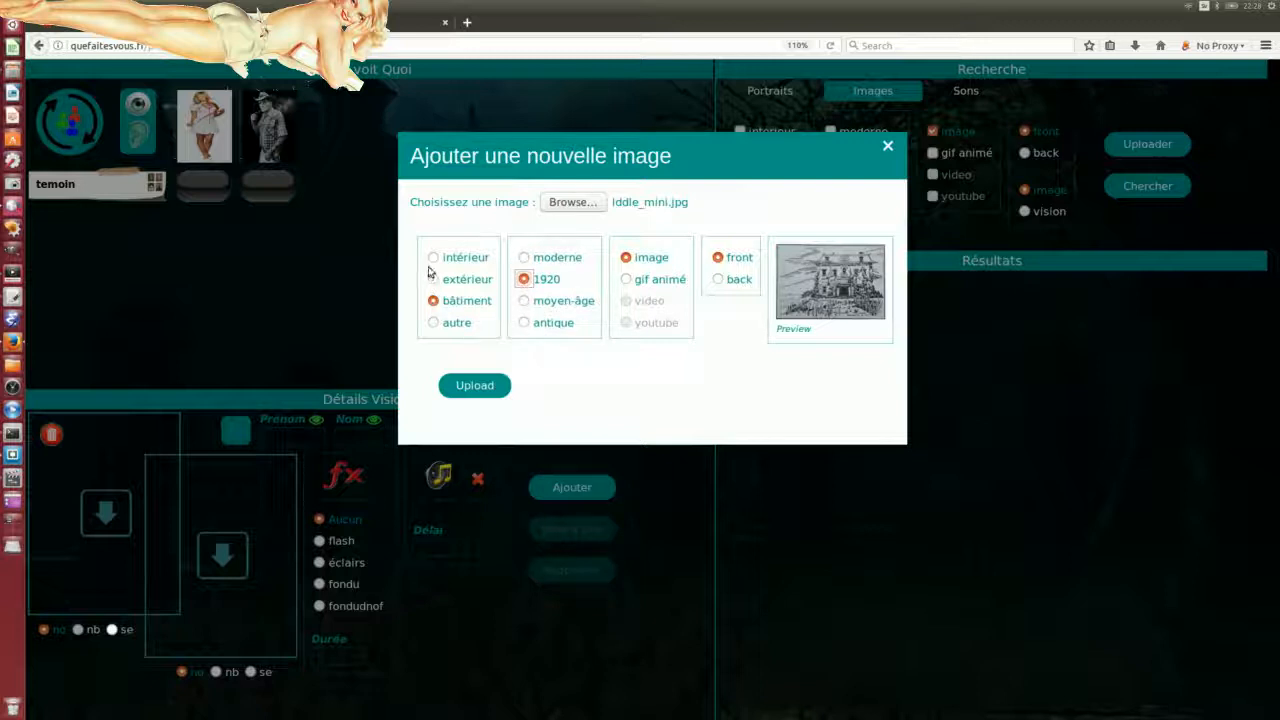
left_click(475, 388)
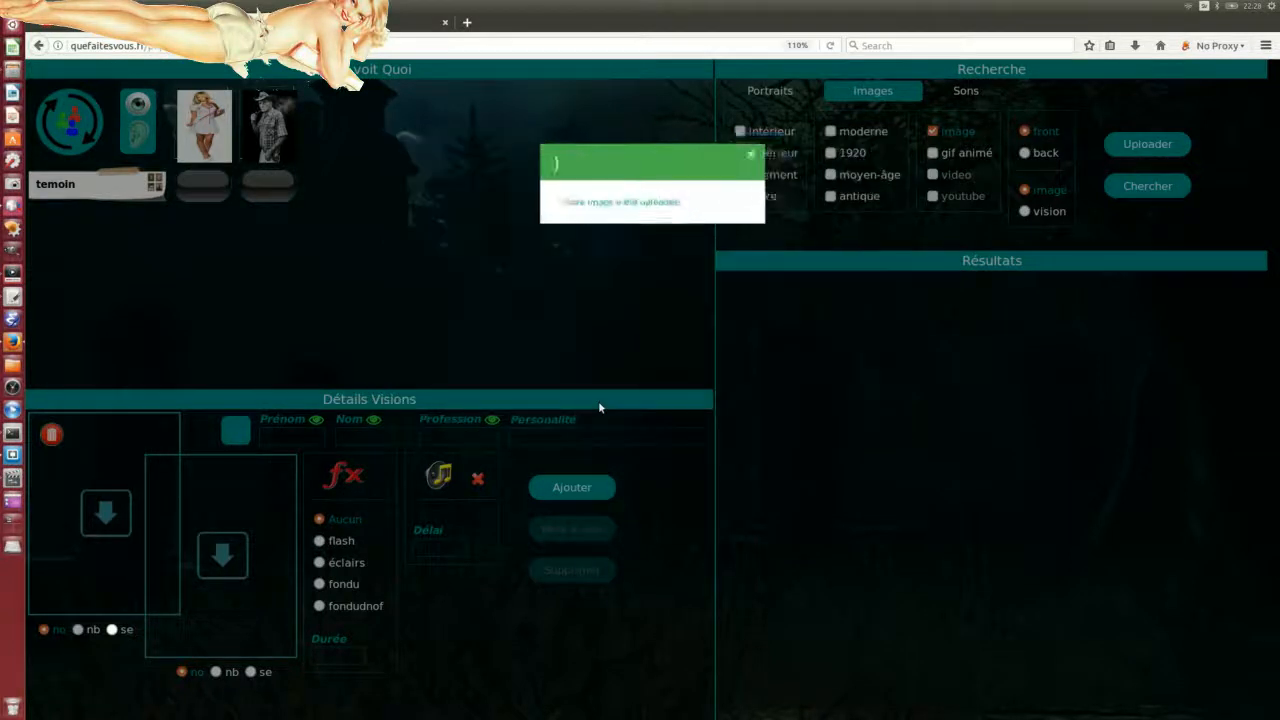
left_click(779, 147)
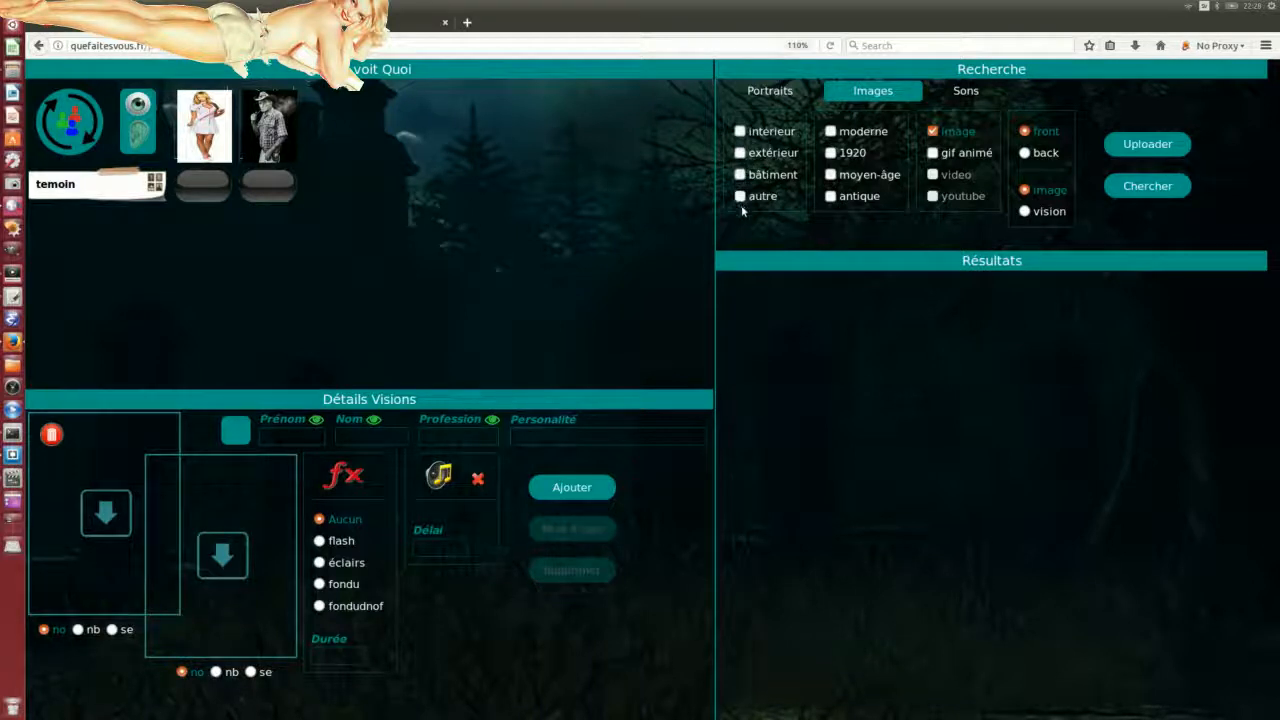
Step: Search images filtered to bâtiment and 1920 and drop the house sketch into the vision
left_click(740, 174)
left_click(830, 153)
left_click(1108, 187)
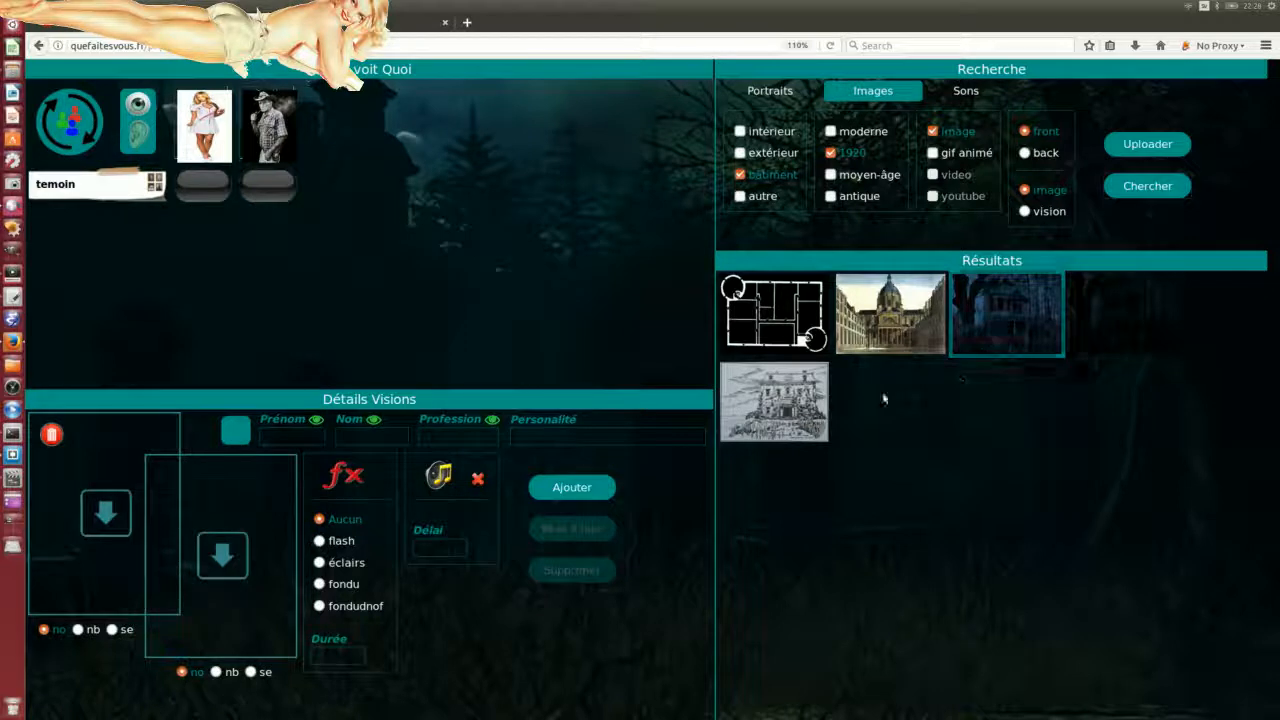
left_click_drag(797, 412, 263, 572)
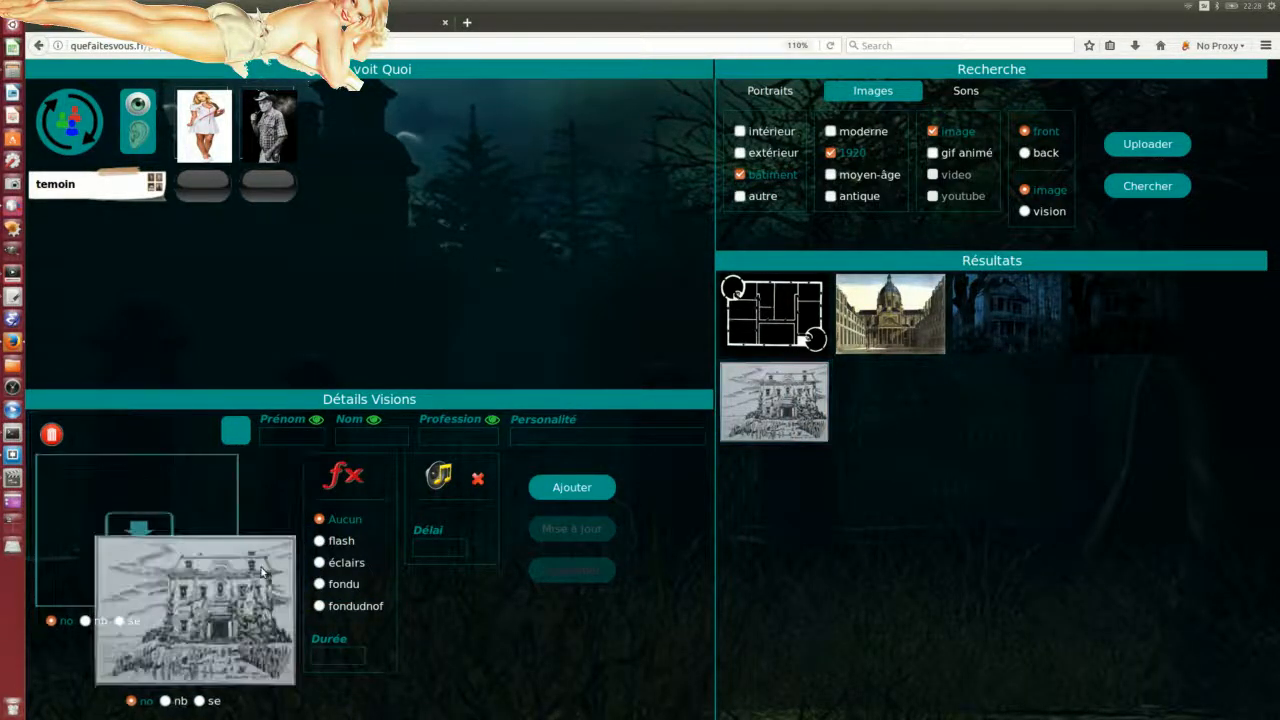
Step: Enter profession 'vielle maison', change the vision's icon type, and save it as a new vision
left_click(570, 487)
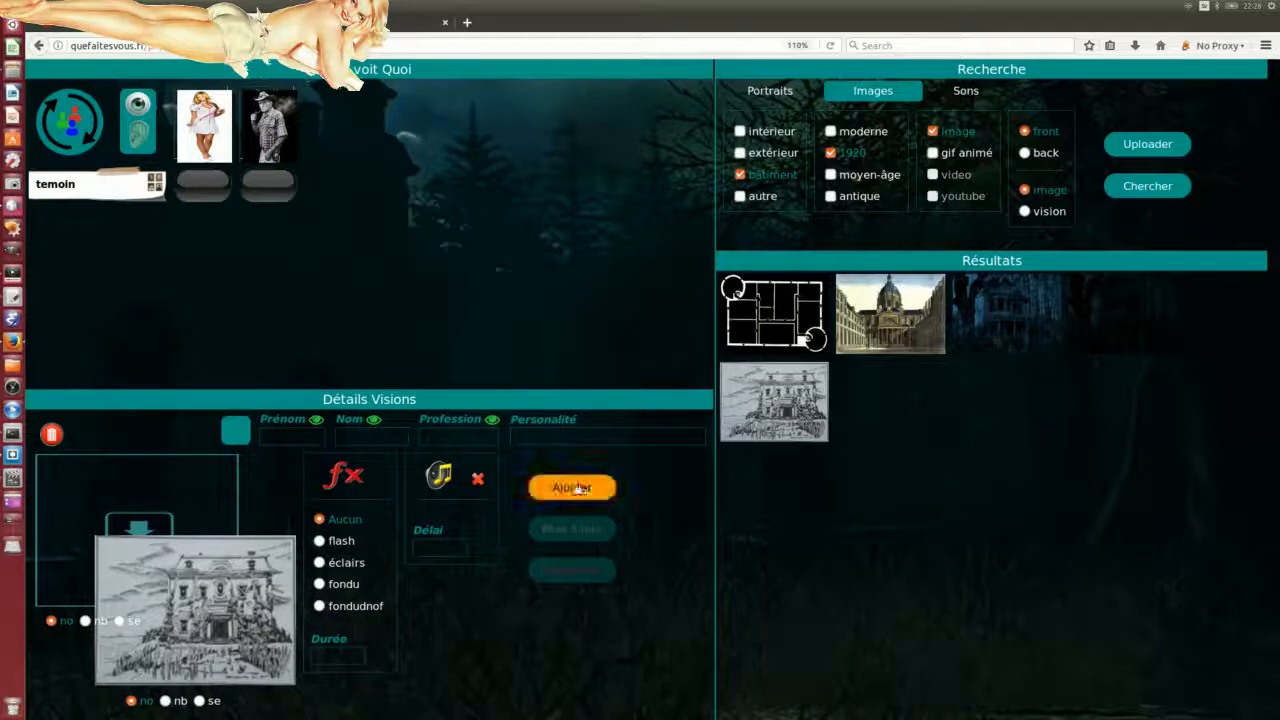
left_click(525, 436)
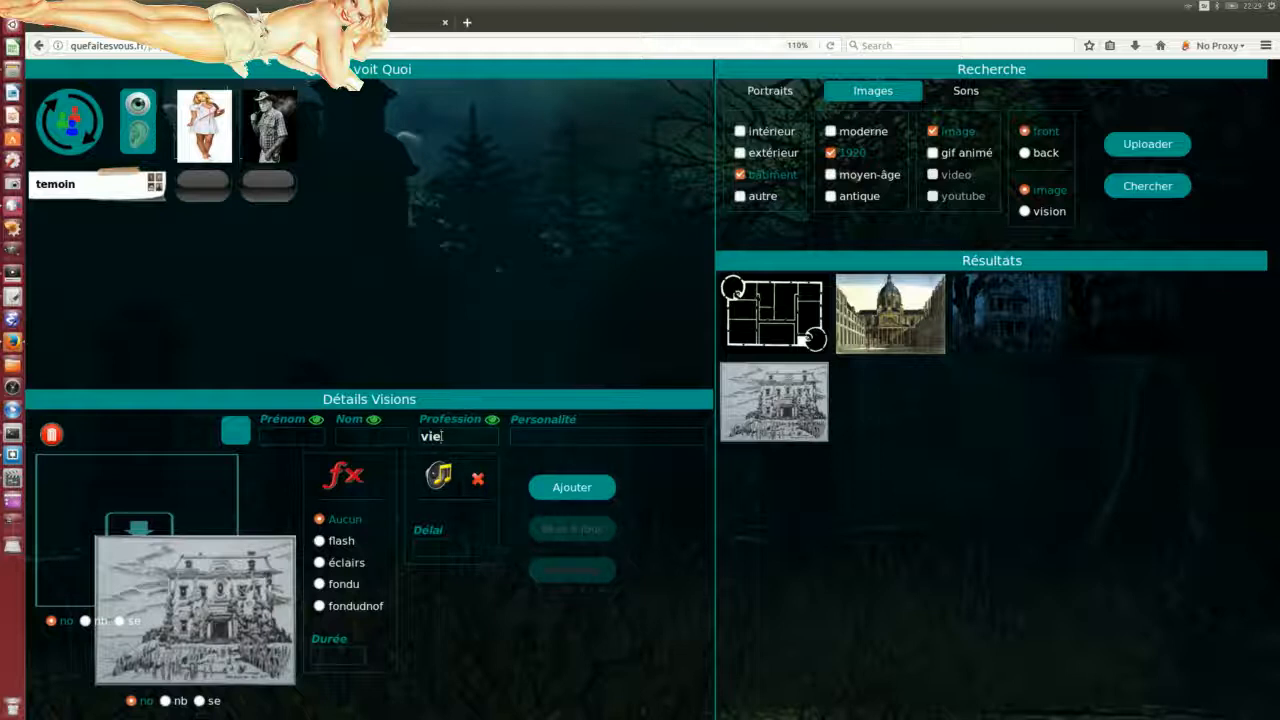
type("lle maison")
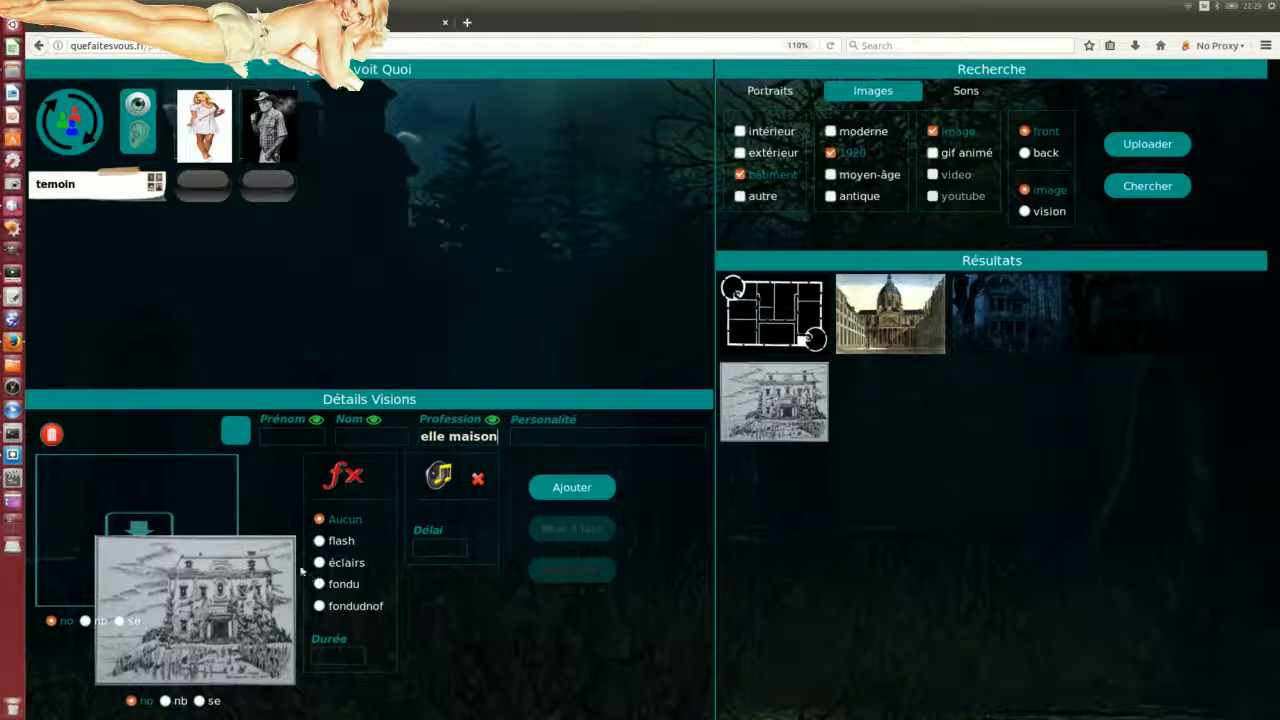
left_click(238, 434)
left_click(243, 438)
left_click(574, 488)
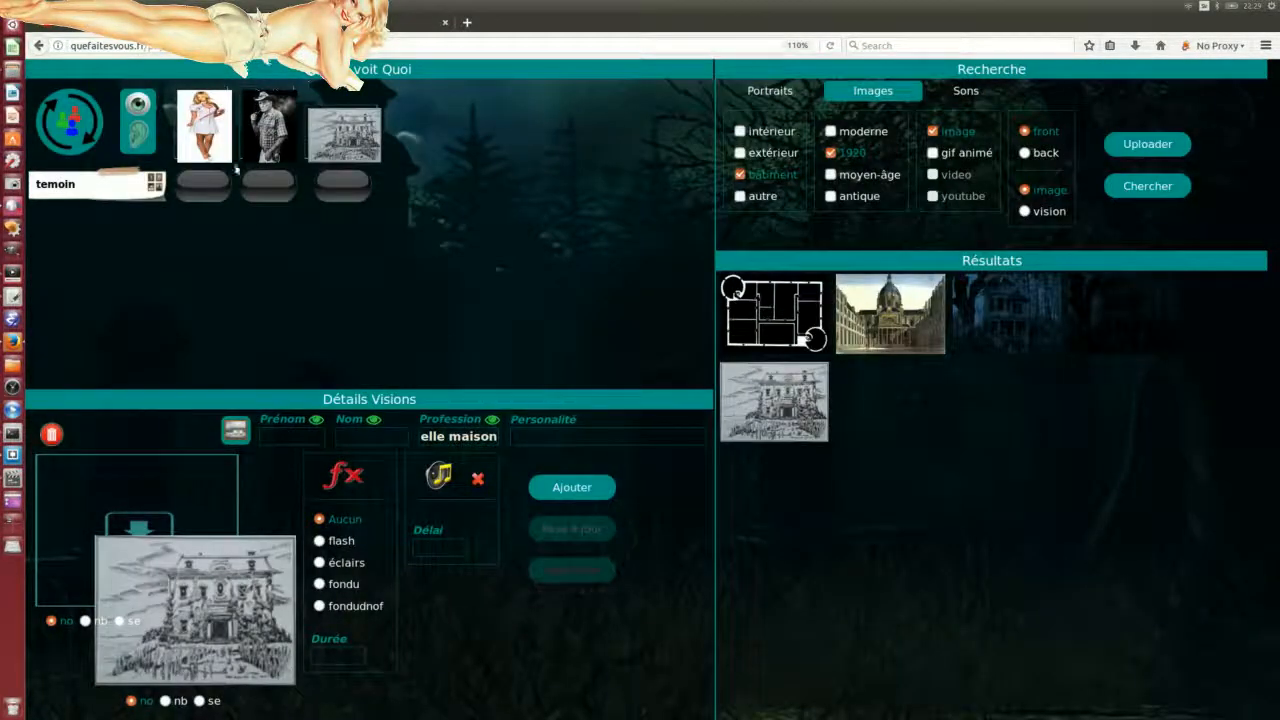
left_click(267, 133)
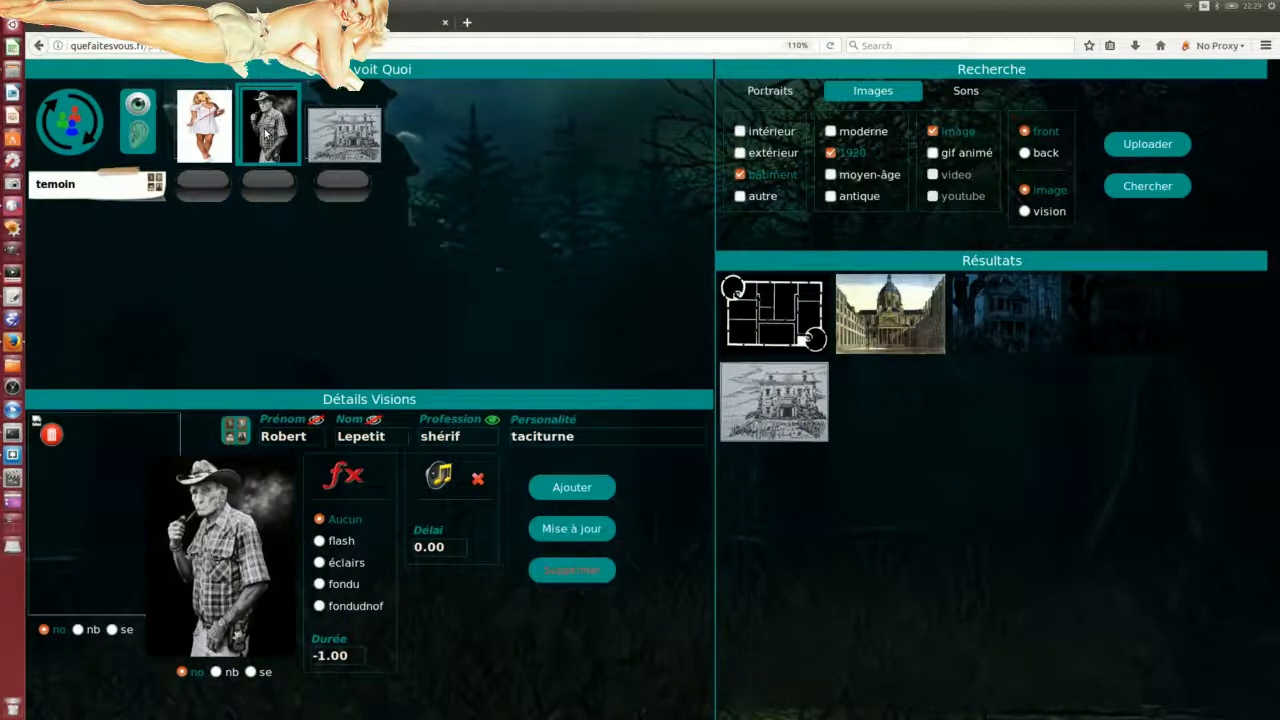
Step: Review the nurse, cowboy and house visions, then switch to the player login tab
left_click(204, 126)
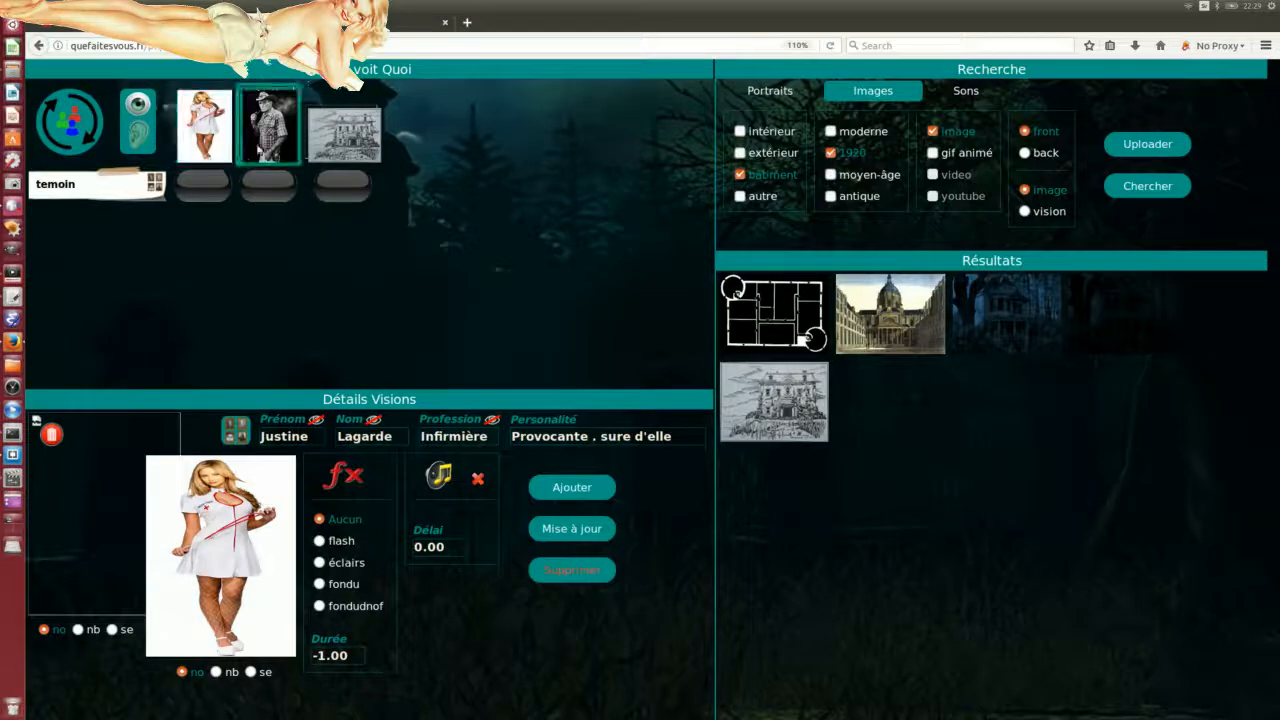
left_click(268, 146)
left_click(345, 146)
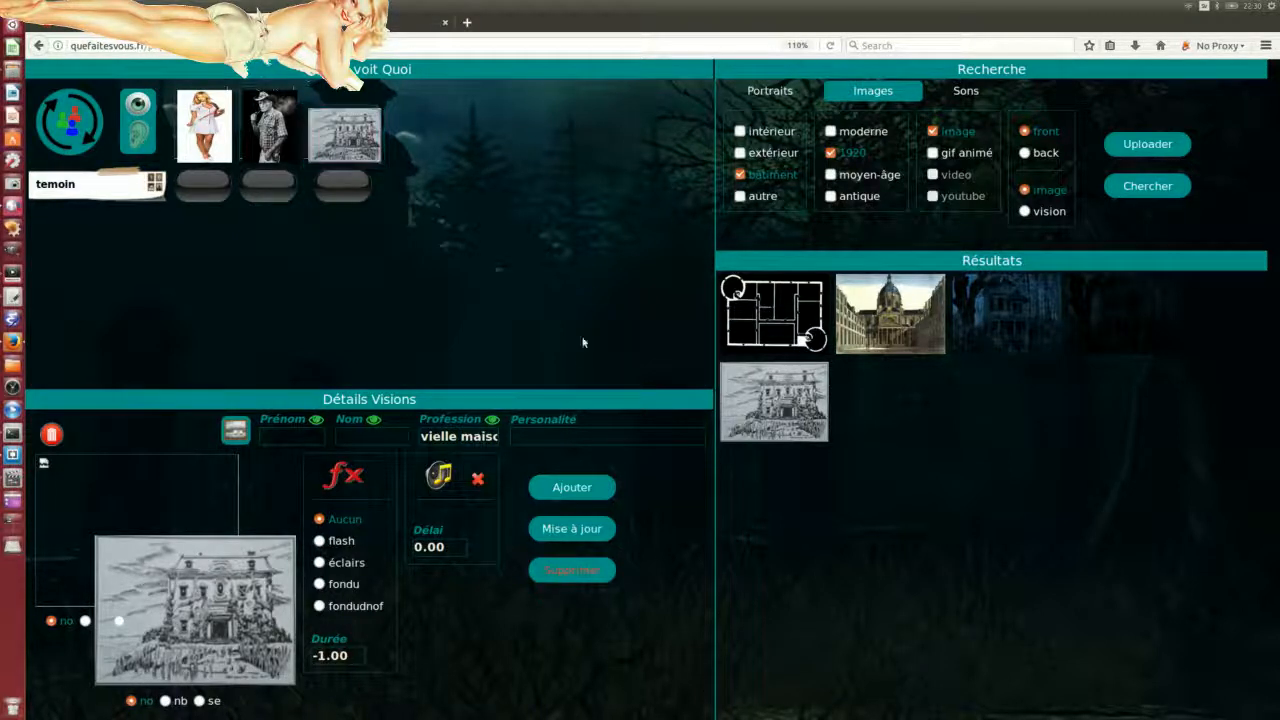
left_click(393, 24)
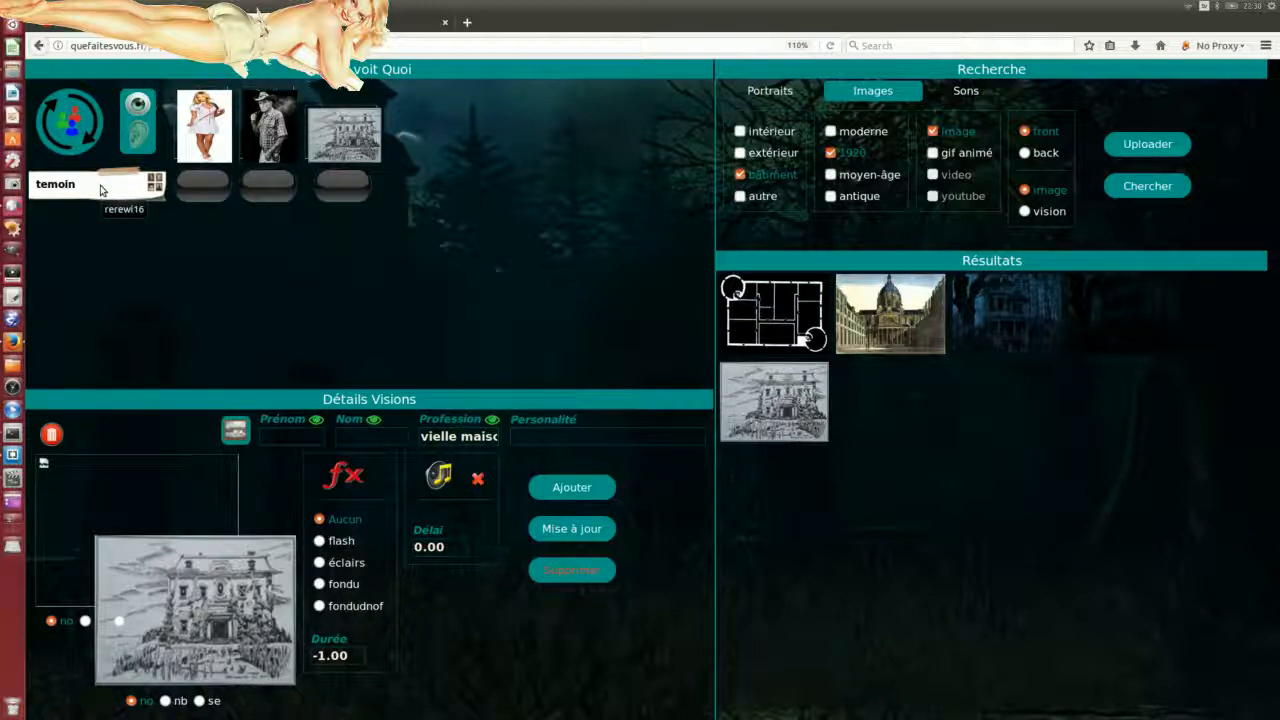
left_click(415, 24)
Step: Log into scenario1 with the witness's access code and start playing
left_click(642, 135)
left_click(652, 191)
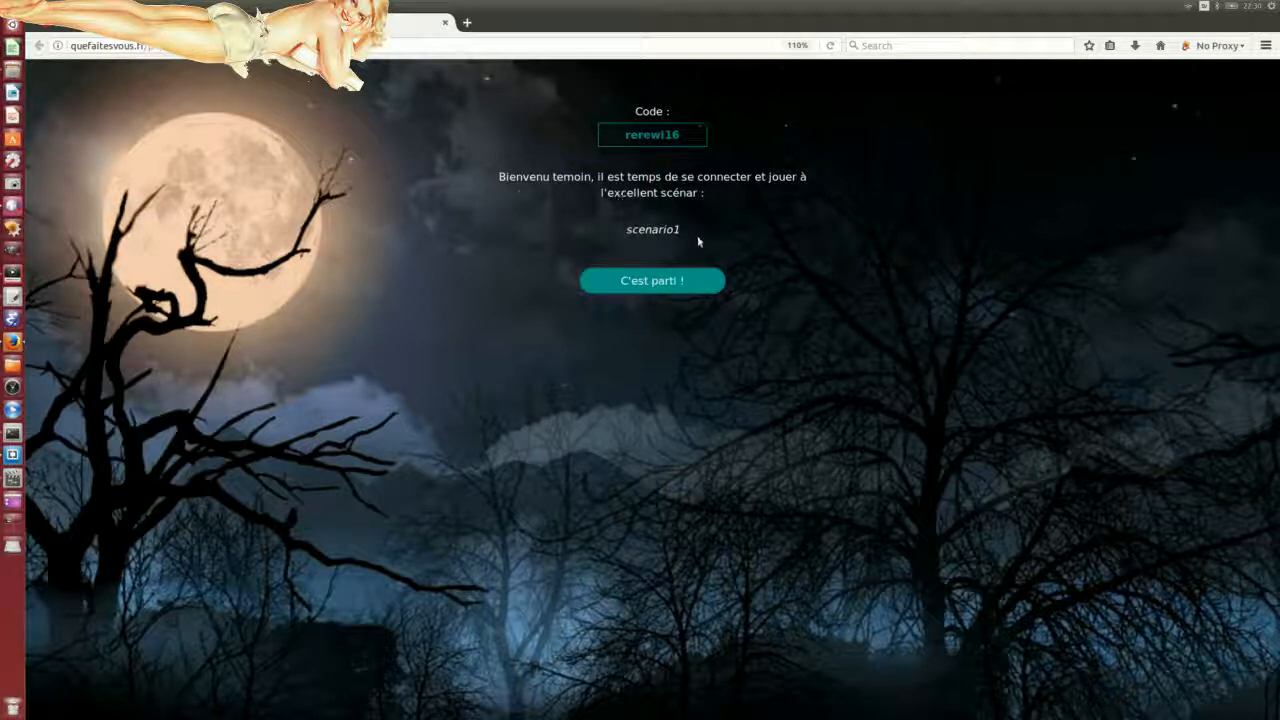
left_click(663, 283)
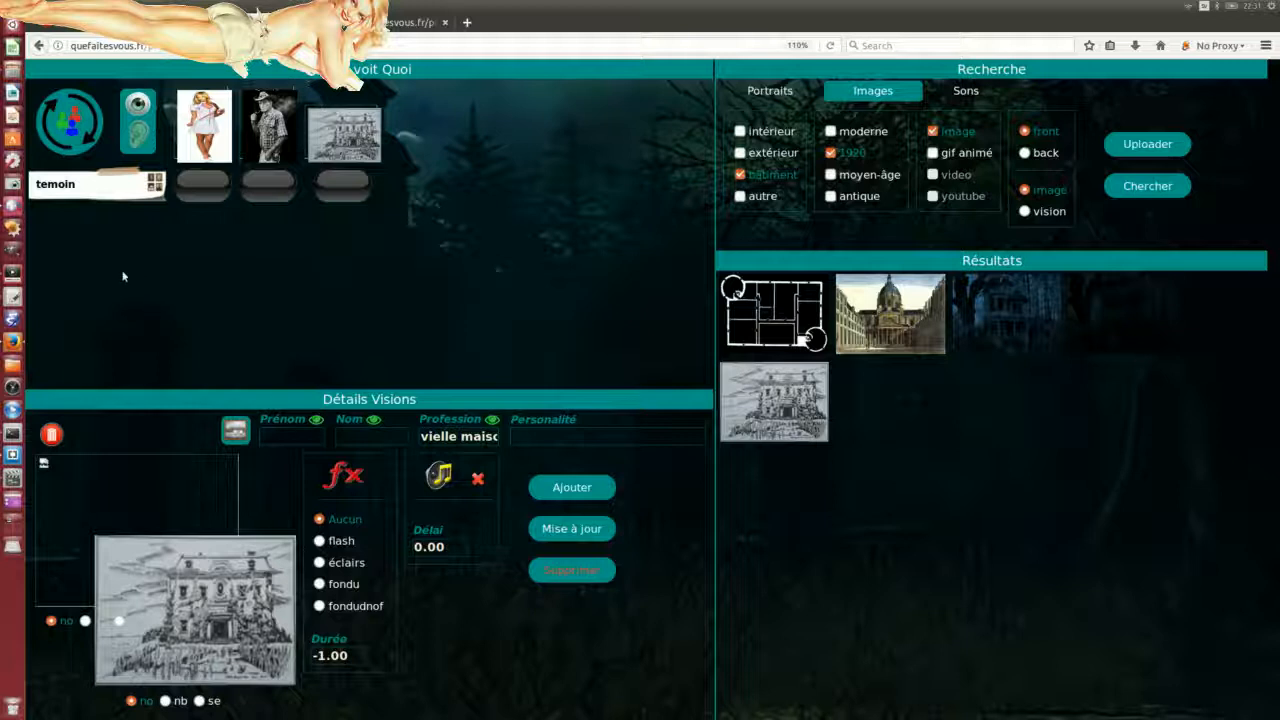
Step: Turn on the display toggle under the 'vielle maison' house sketch so it turns green
left_click(343, 190)
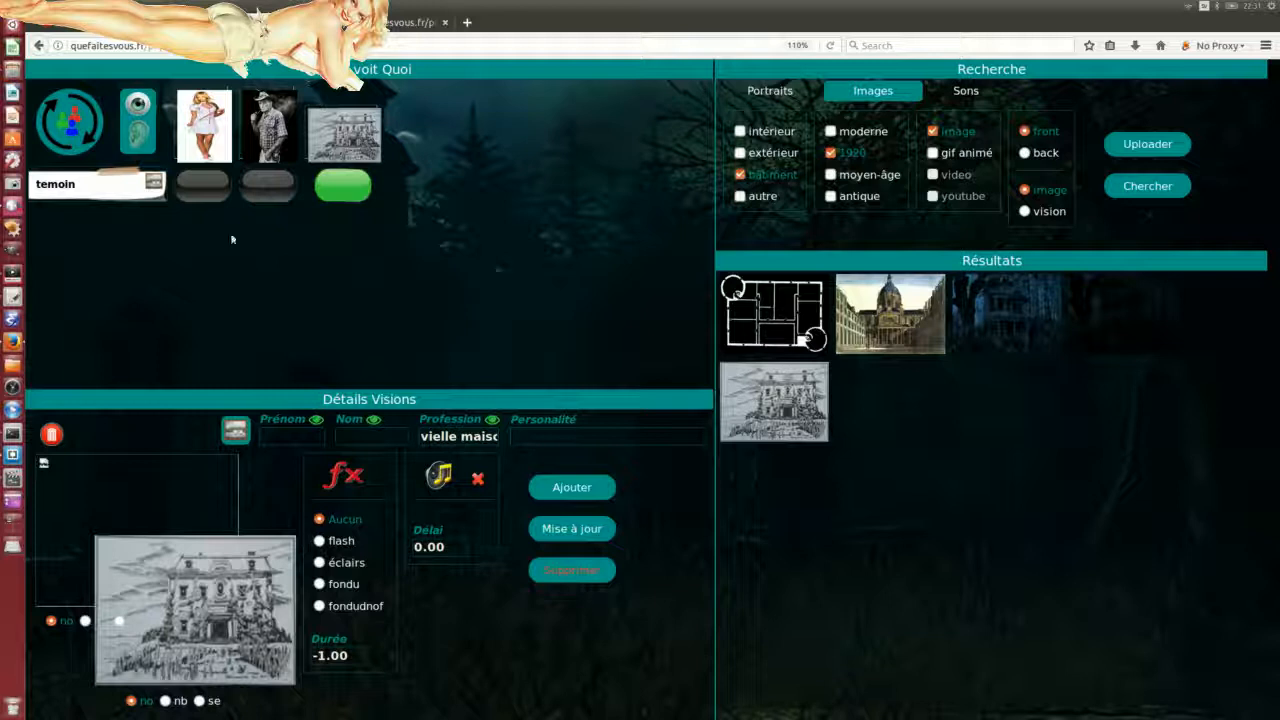
Step: Detach the player panel into its own window, shrink it, and park it at the lower right
left_click(398, 23)
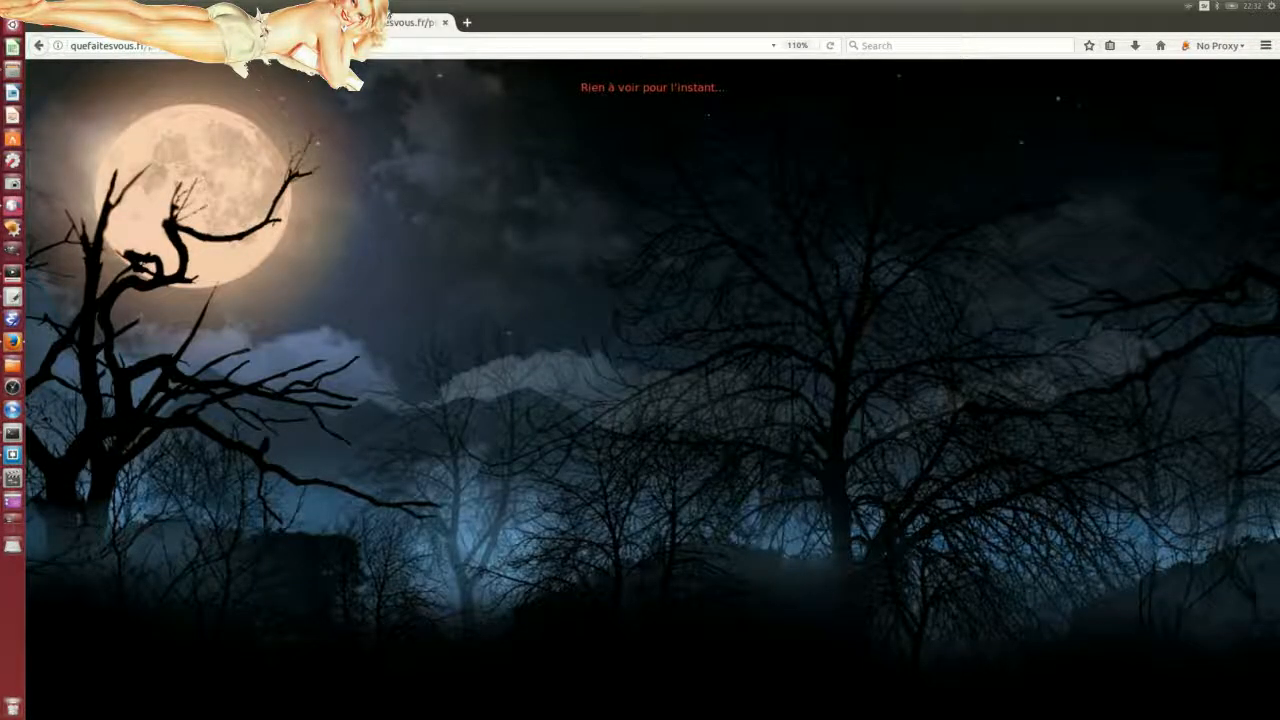
left_click_drag(377, 21, 412, 296)
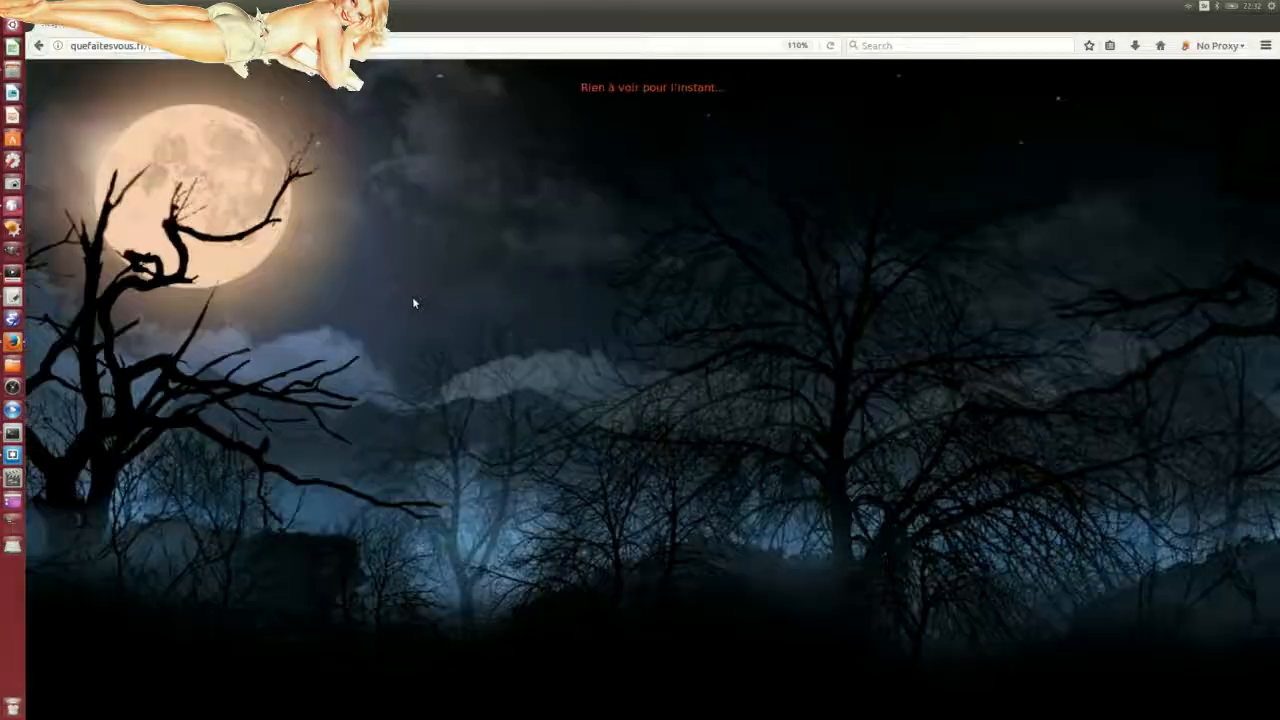
left_click_drag(252, 8, 417, 160)
left_click_drag(321, 276, 933, 426)
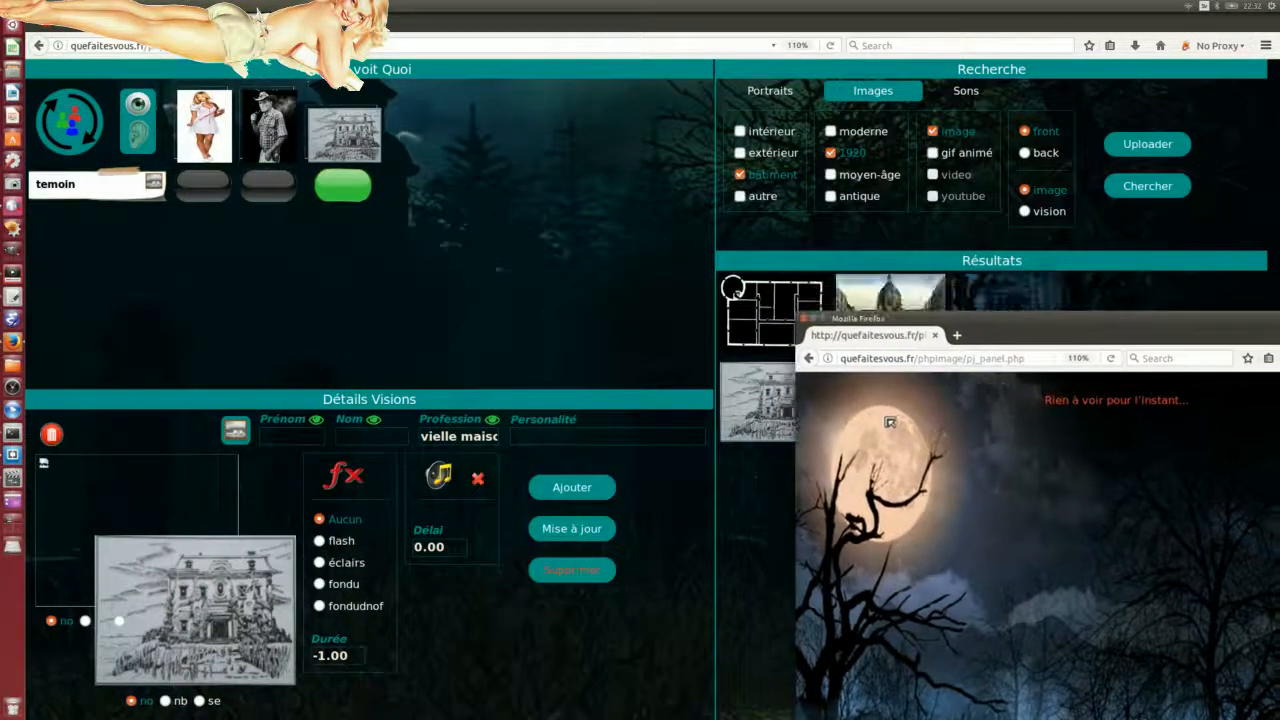
left_click_drag(1043, 318, 879, 237)
left_click_drag(634, 262, 719, 366)
left_click_drag(913, 372, 901, 277)
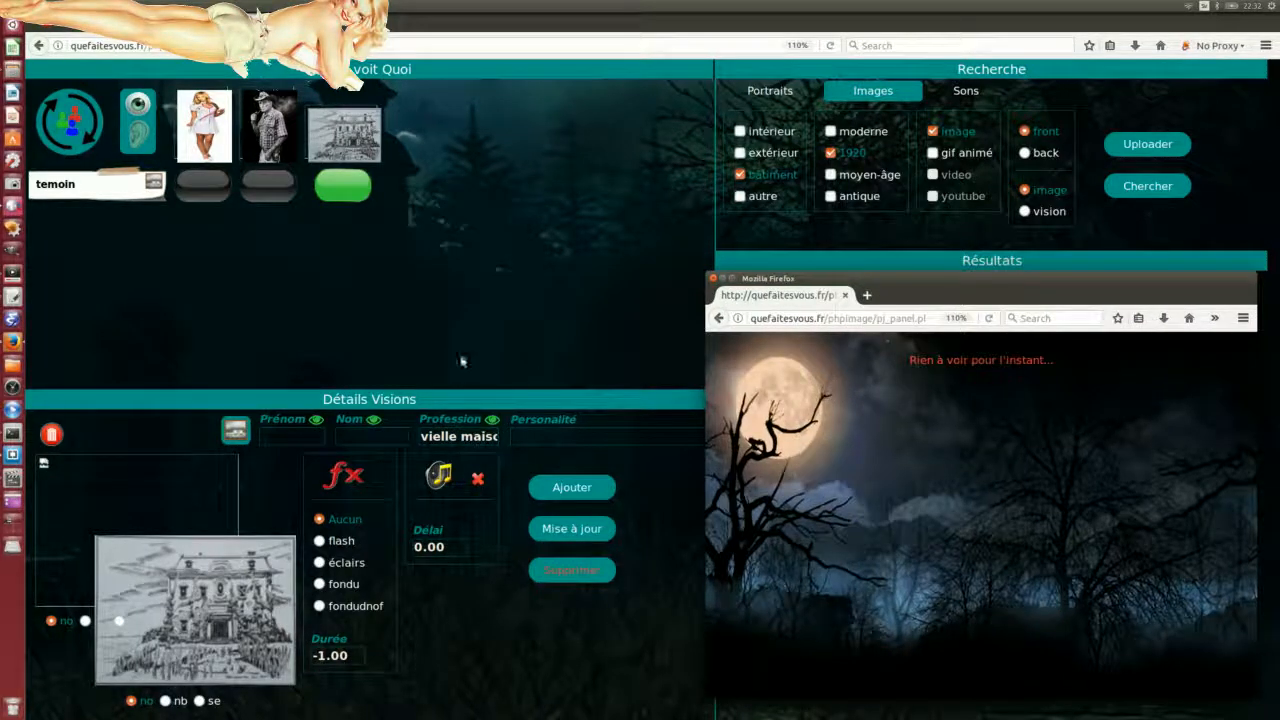
Step: Set the player panel window to Always On Top above the scenario page
left_click(208, 196)
left_click(264, 193)
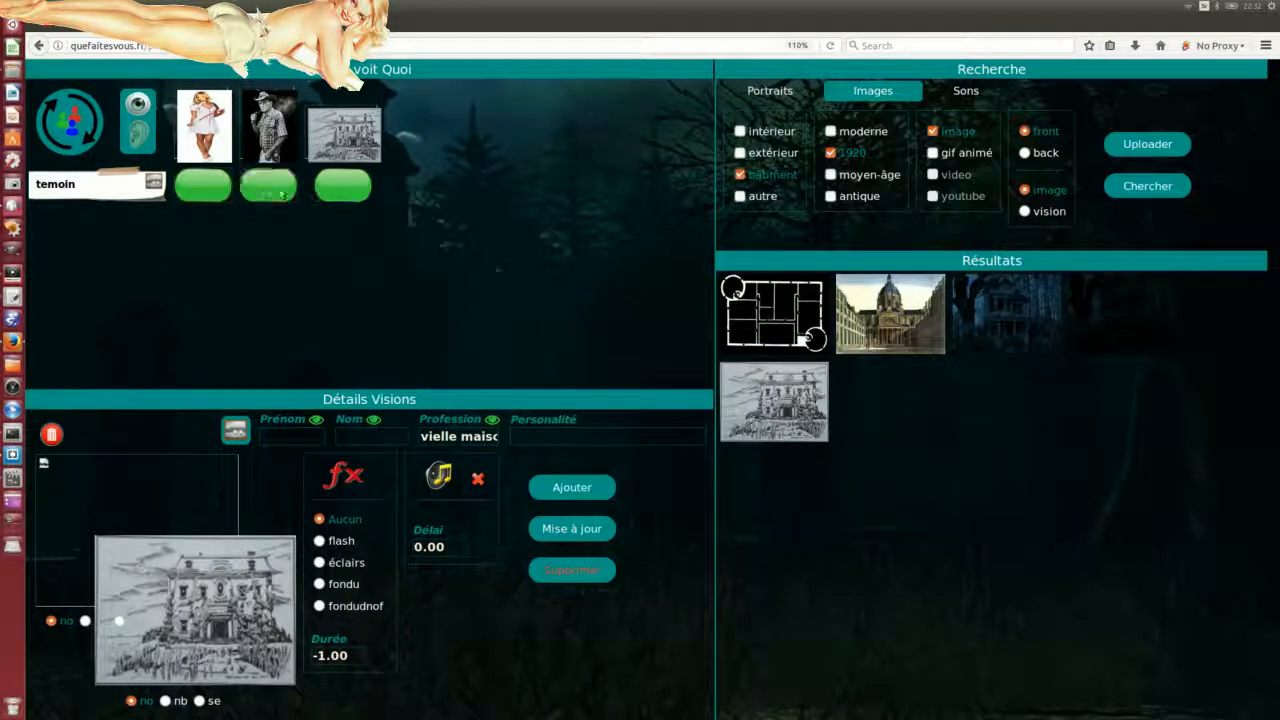
key("alt+Tab")
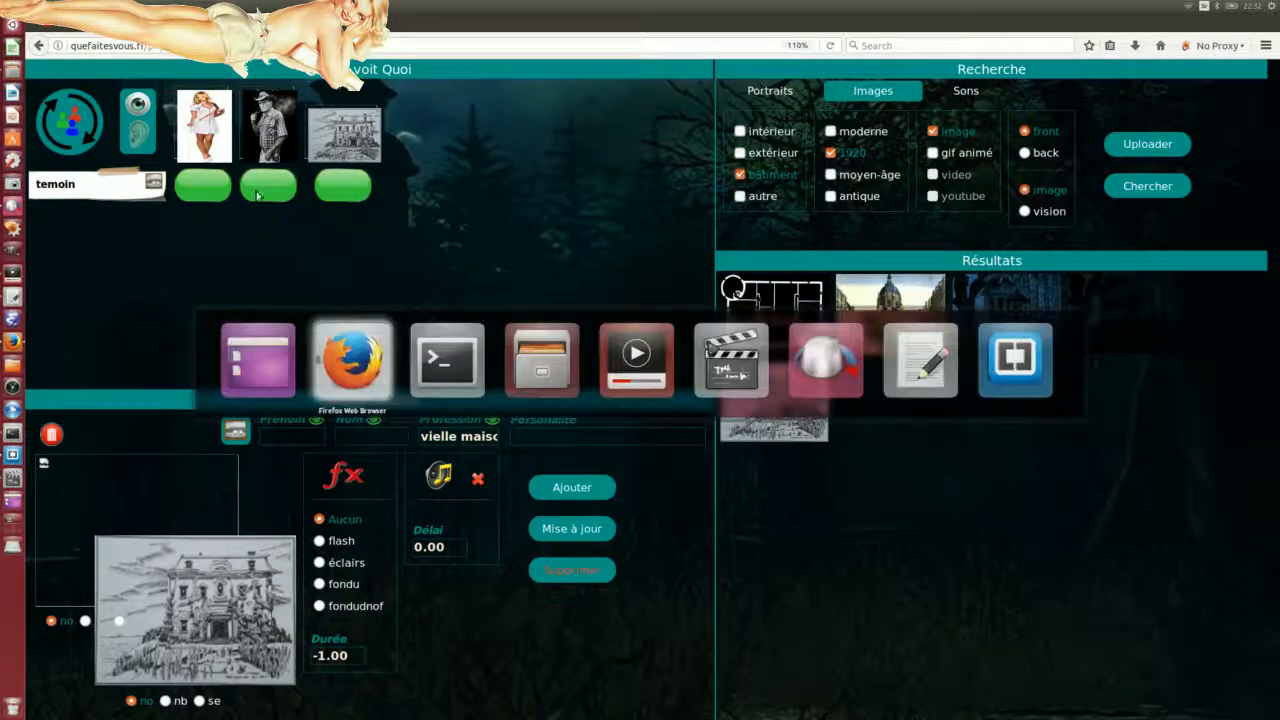
right_click(934, 280)
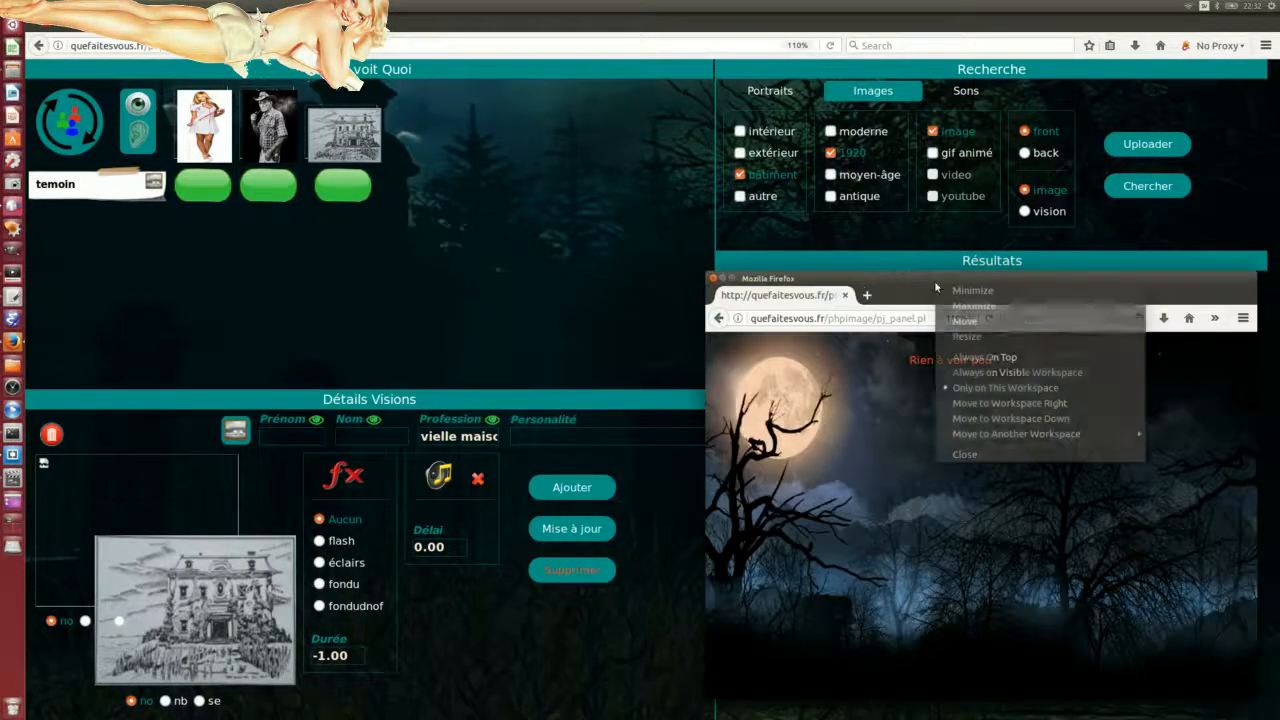
left_click(984, 357)
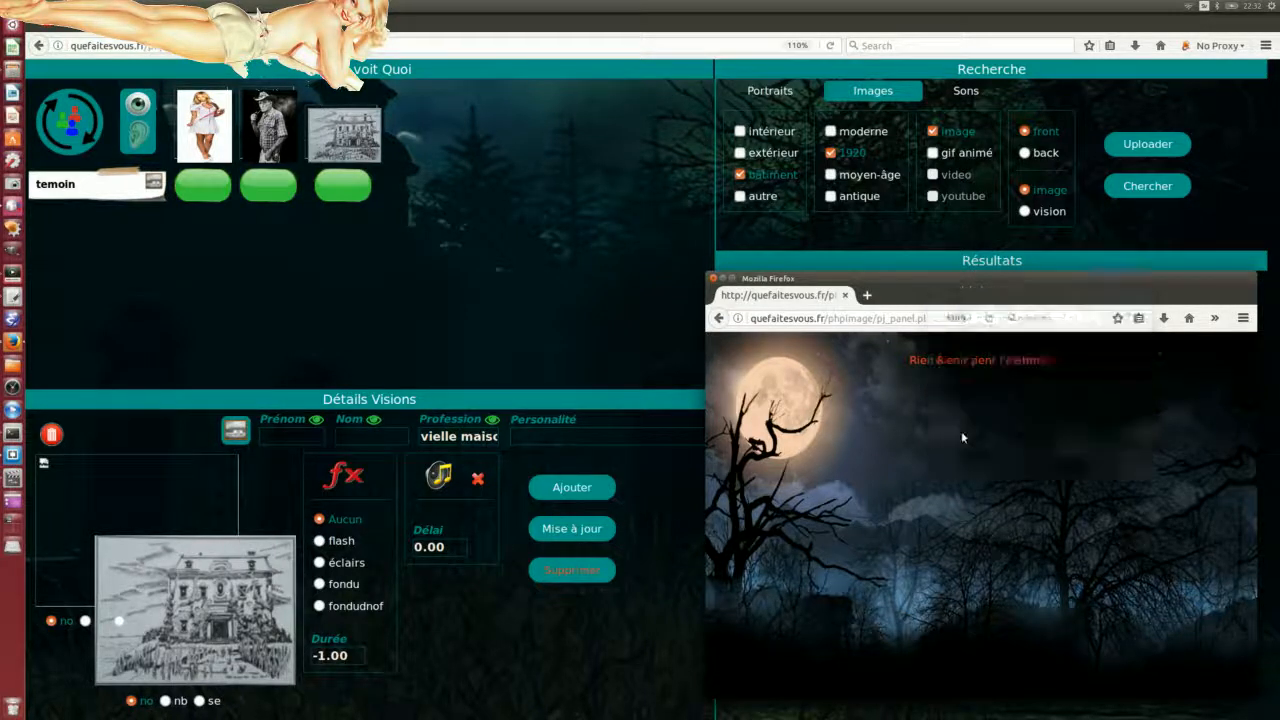
left_click(218, 195)
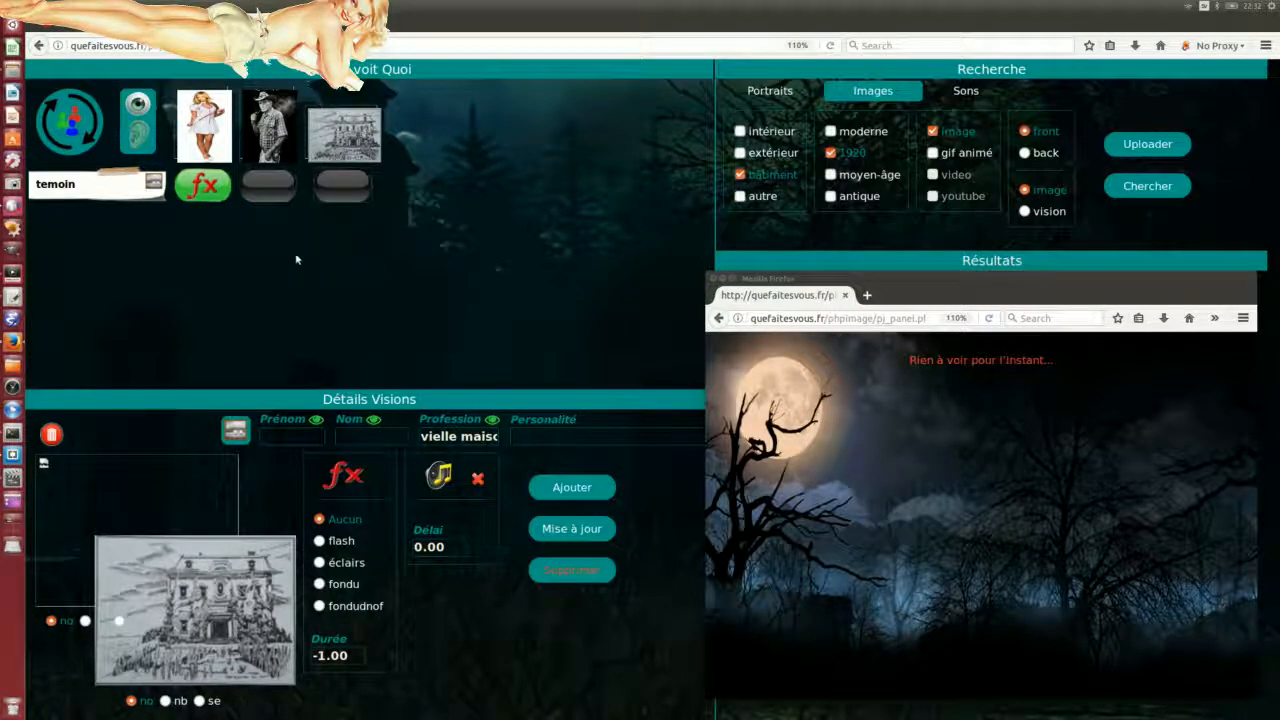
Step: Switch off the first two visions, keep 'vielle maison' on, and refresh the player panel
left_click(283, 190)
left_click(346, 194)
left_click(258, 193)
left_click(199, 193)
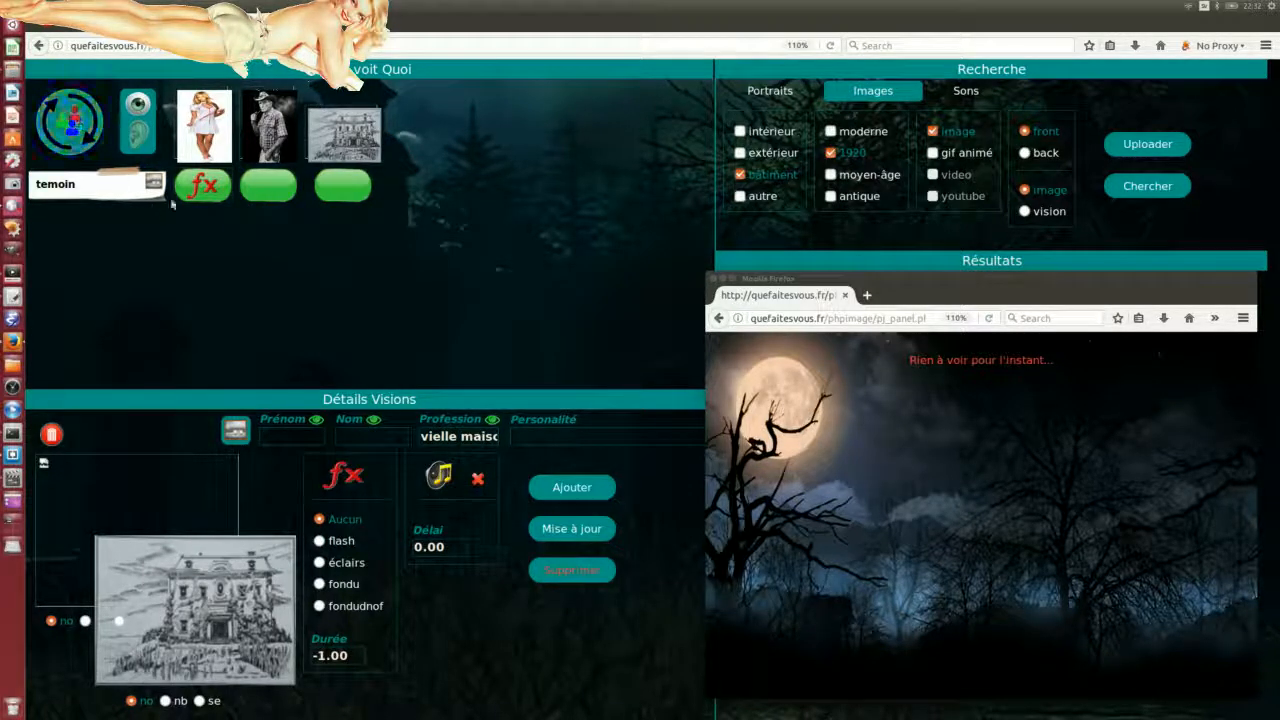
left_click(206, 192)
left_click(262, 194)
left_click(264, 196)
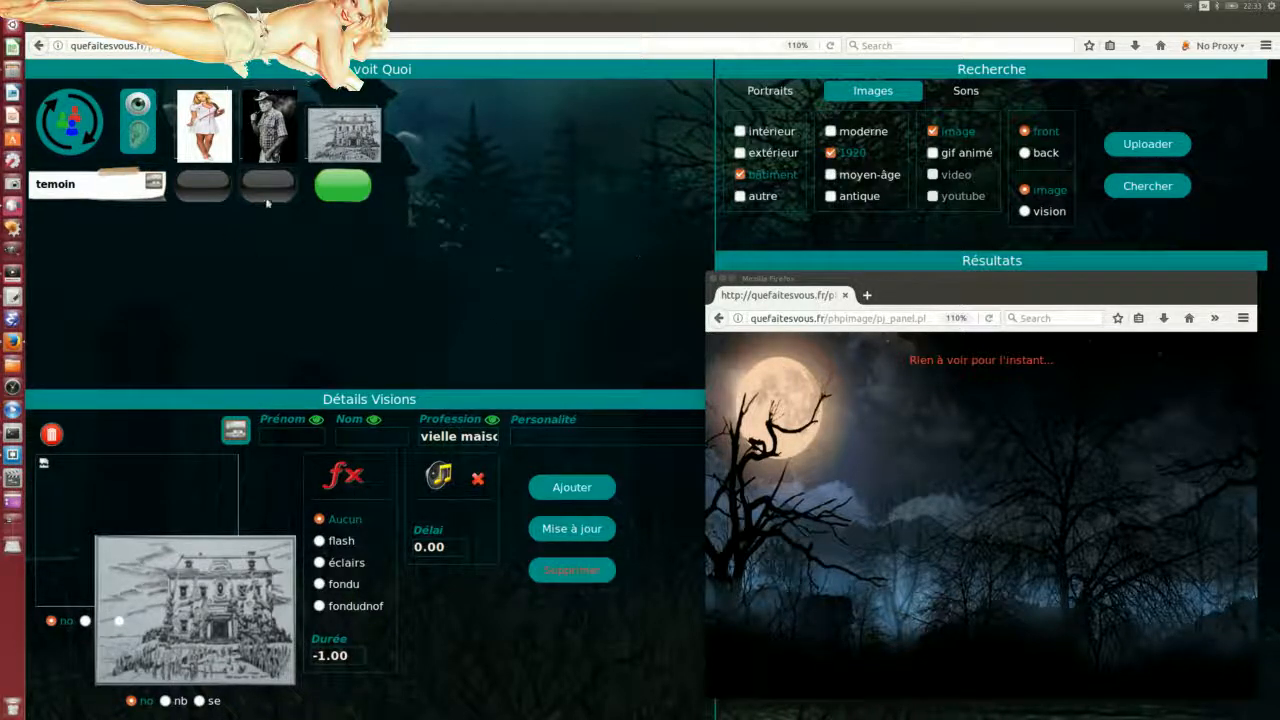
left_click(72, 118)
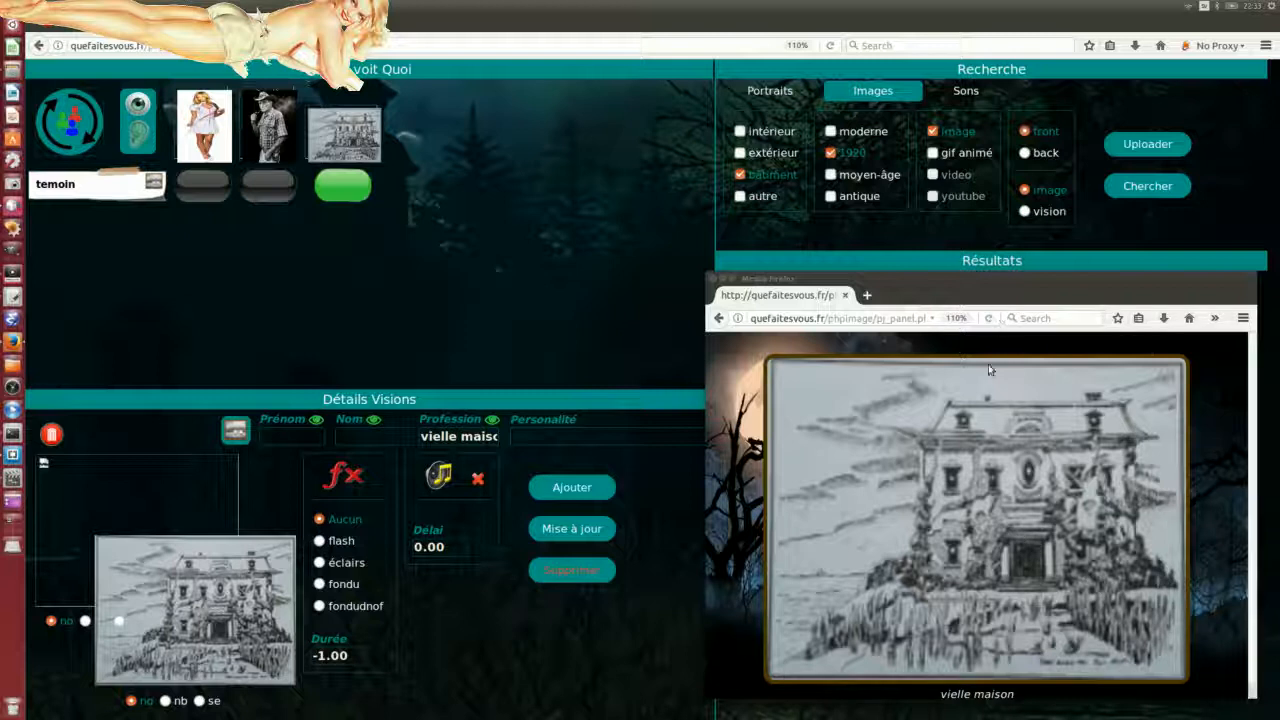
double_click(954, 277)
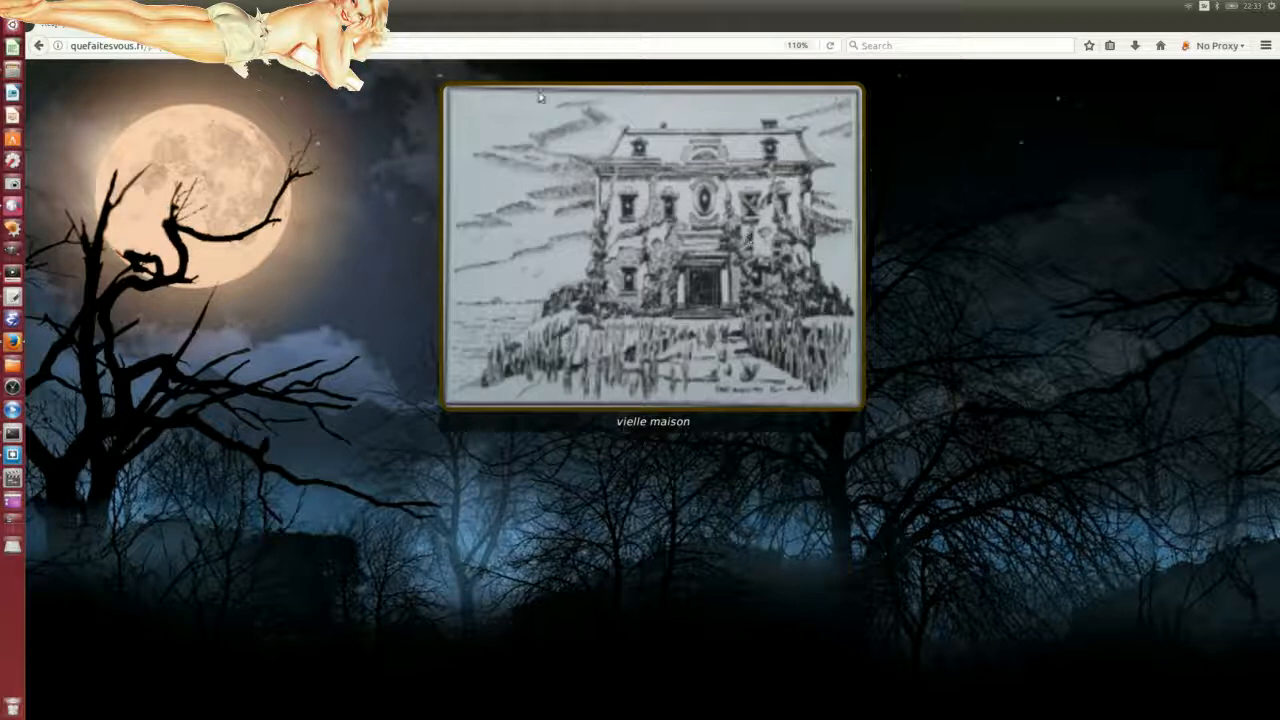
key("F5")
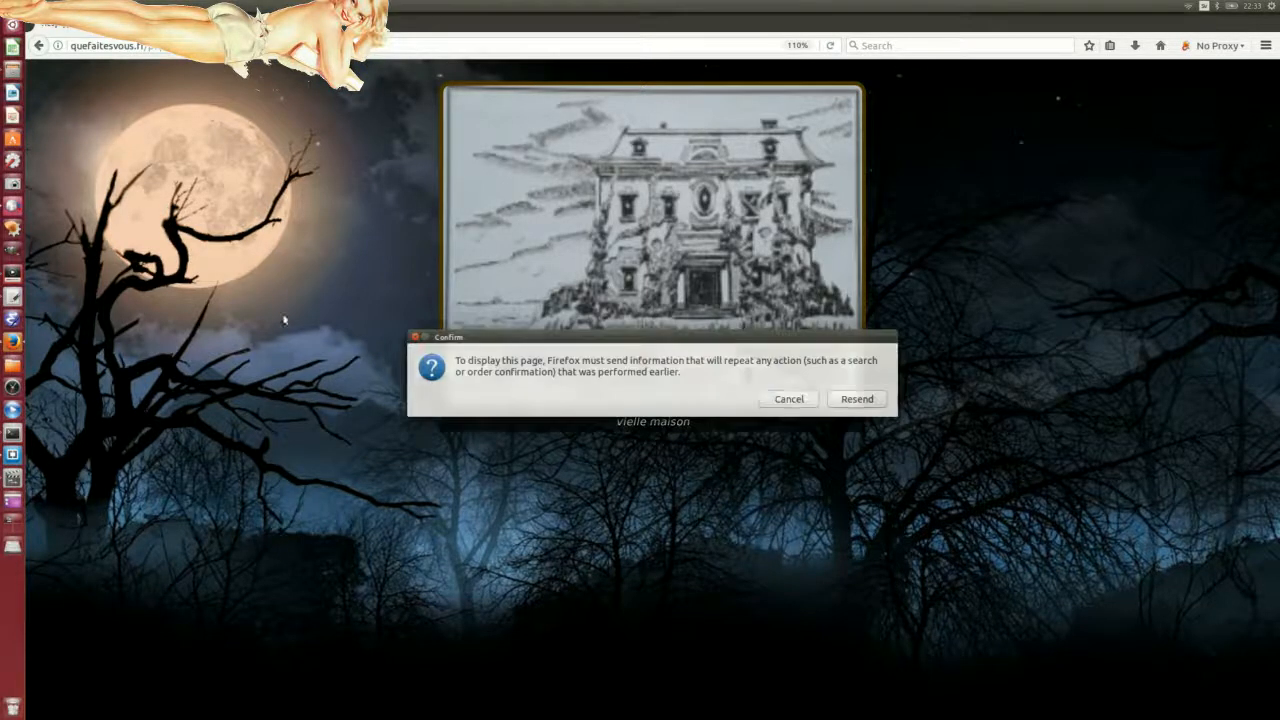
left_click(855, 399)
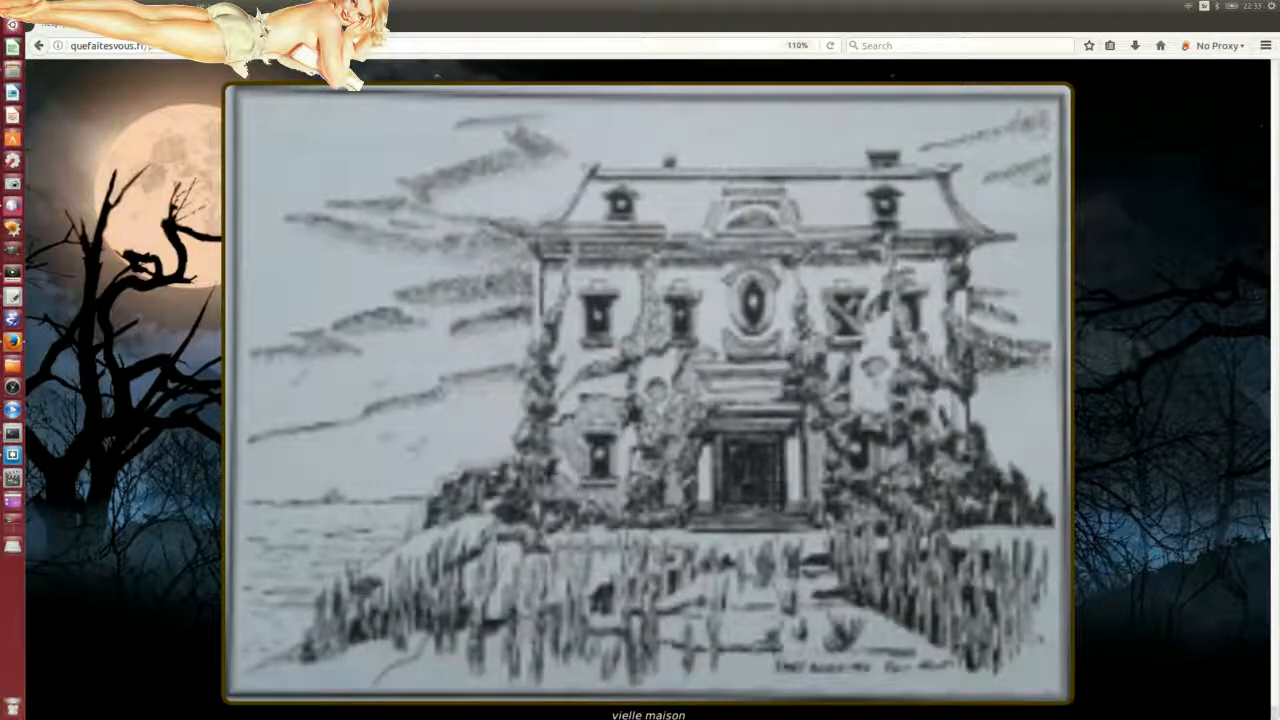
left_click(28, 6)
key("F5")
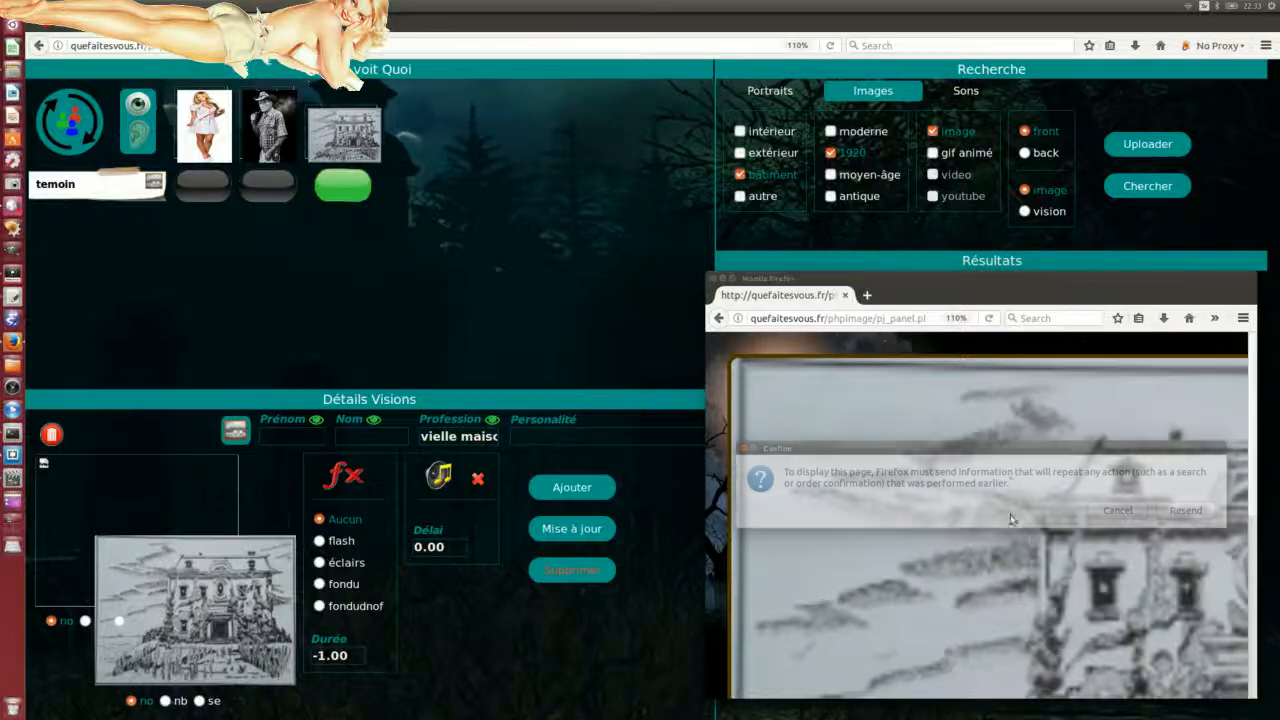
left_click(1185, 510)
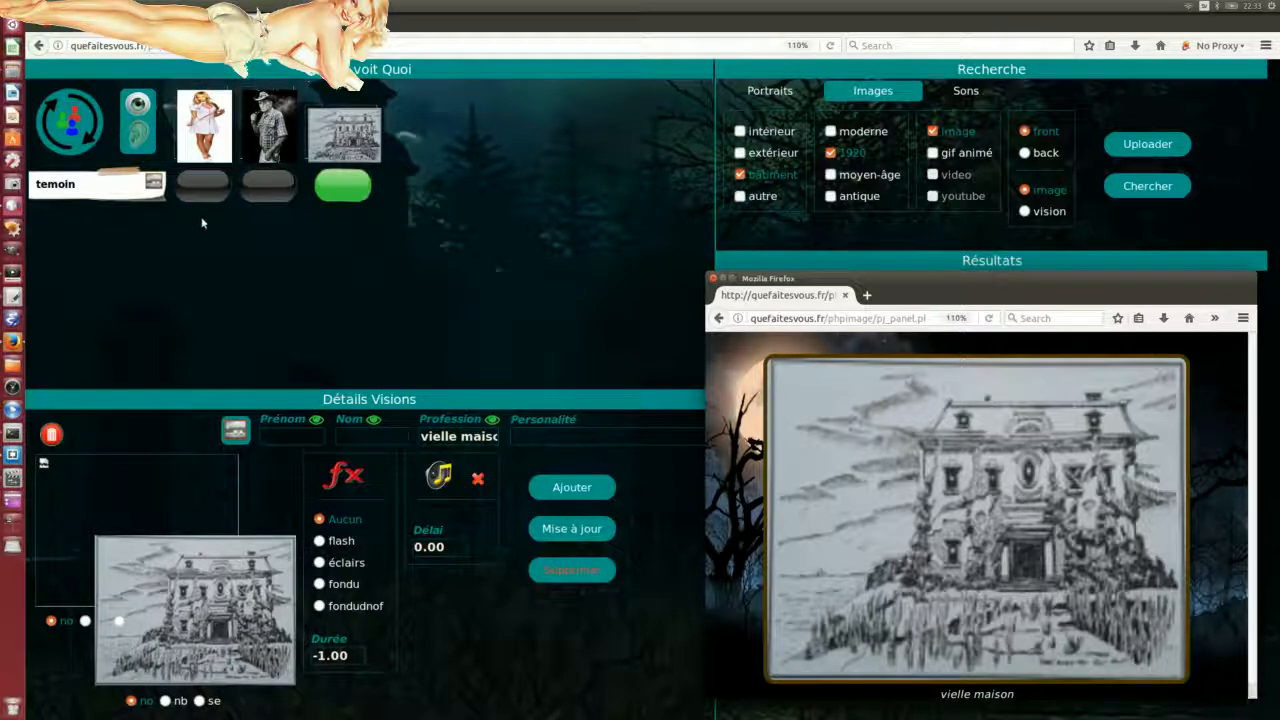
Step: Enable the nurse and sheriff visions and refresh the player panel with them
left_click(199, 180)
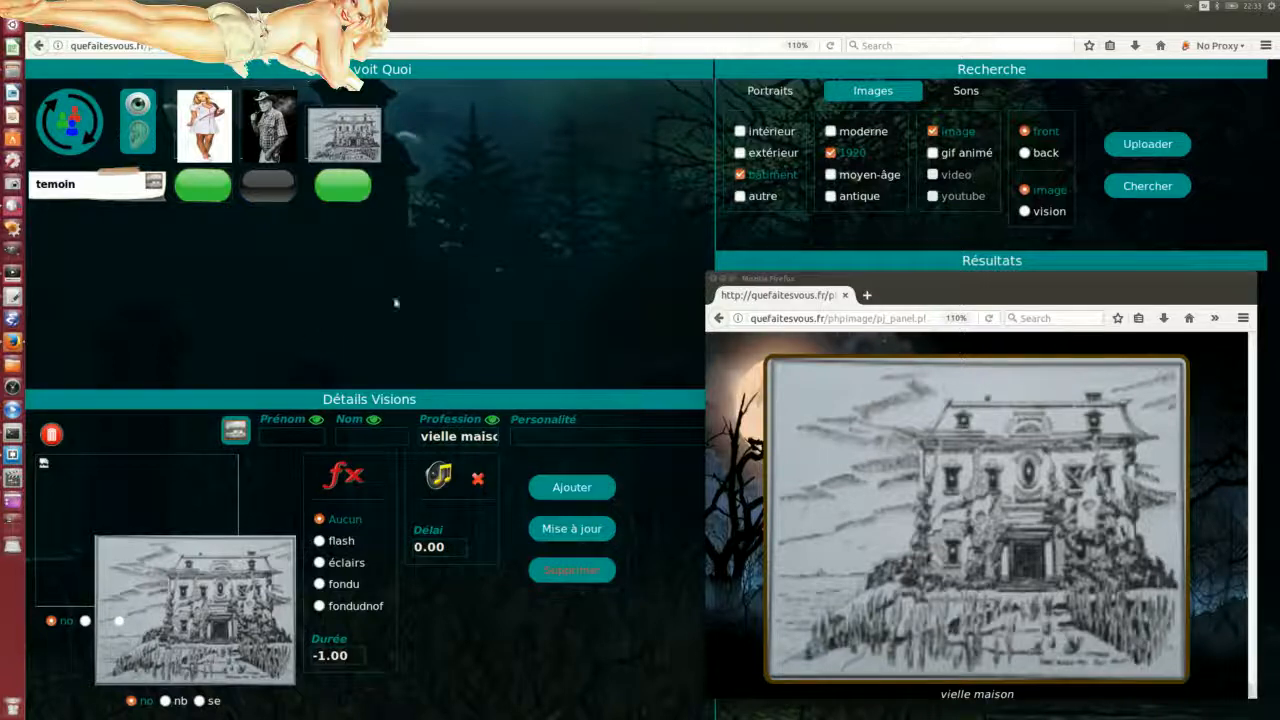
left_click(80, 138)
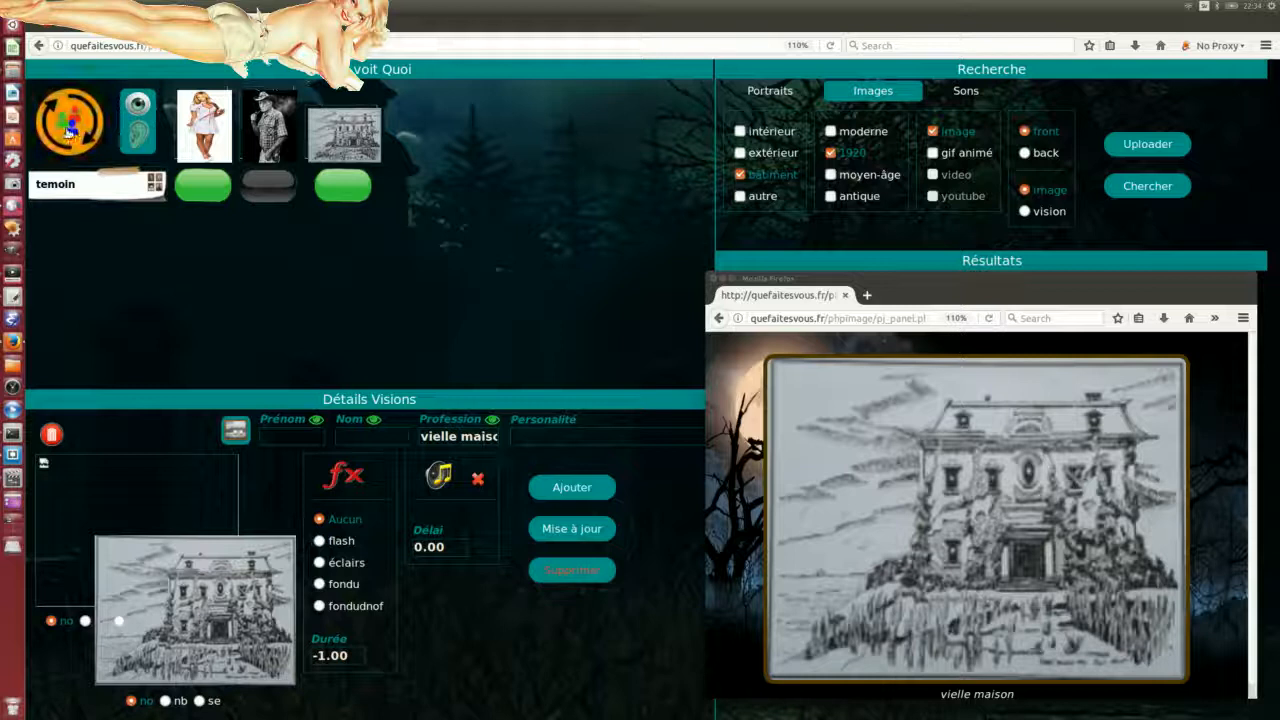
left_click(68, 130)
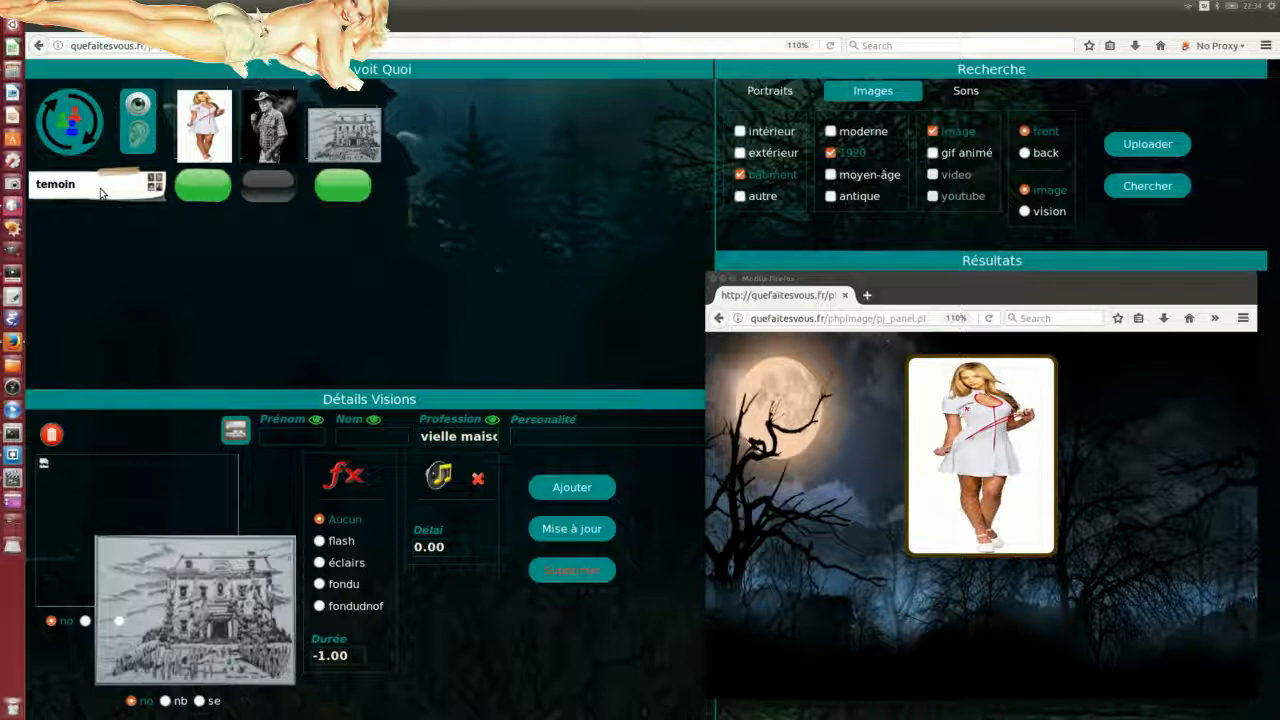
left_click(76, 125)
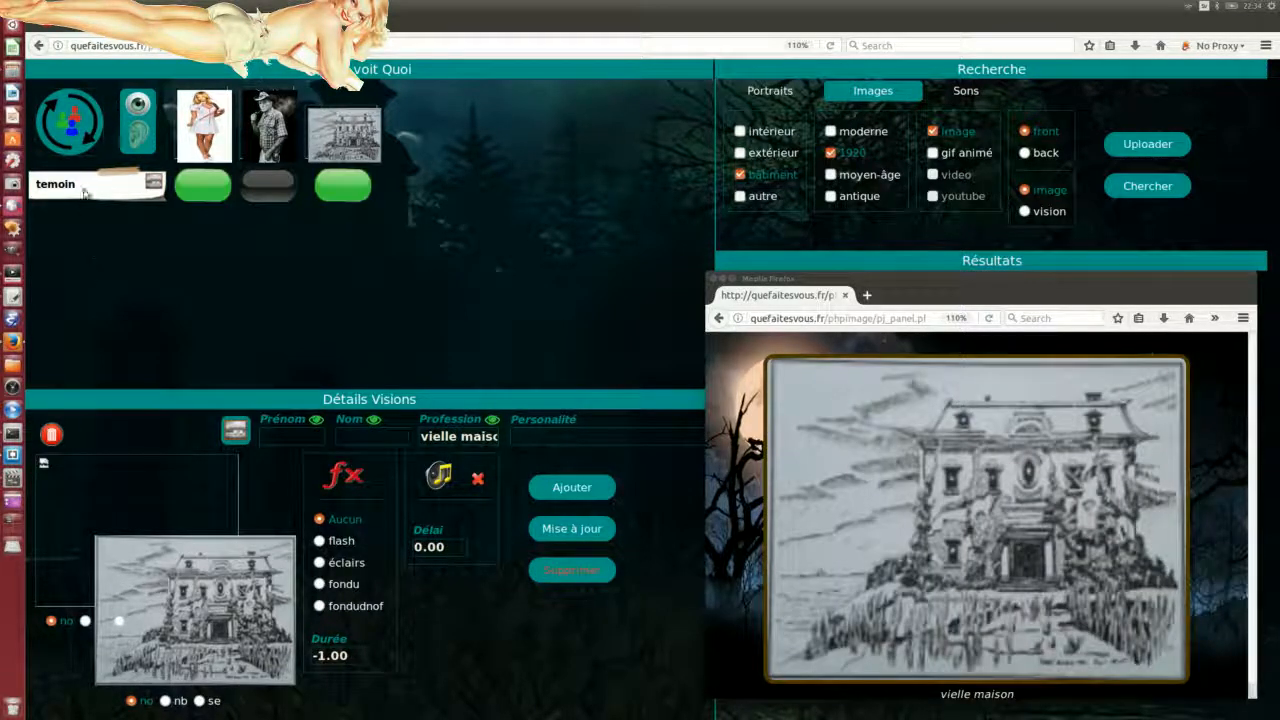
left_click(82, 137)
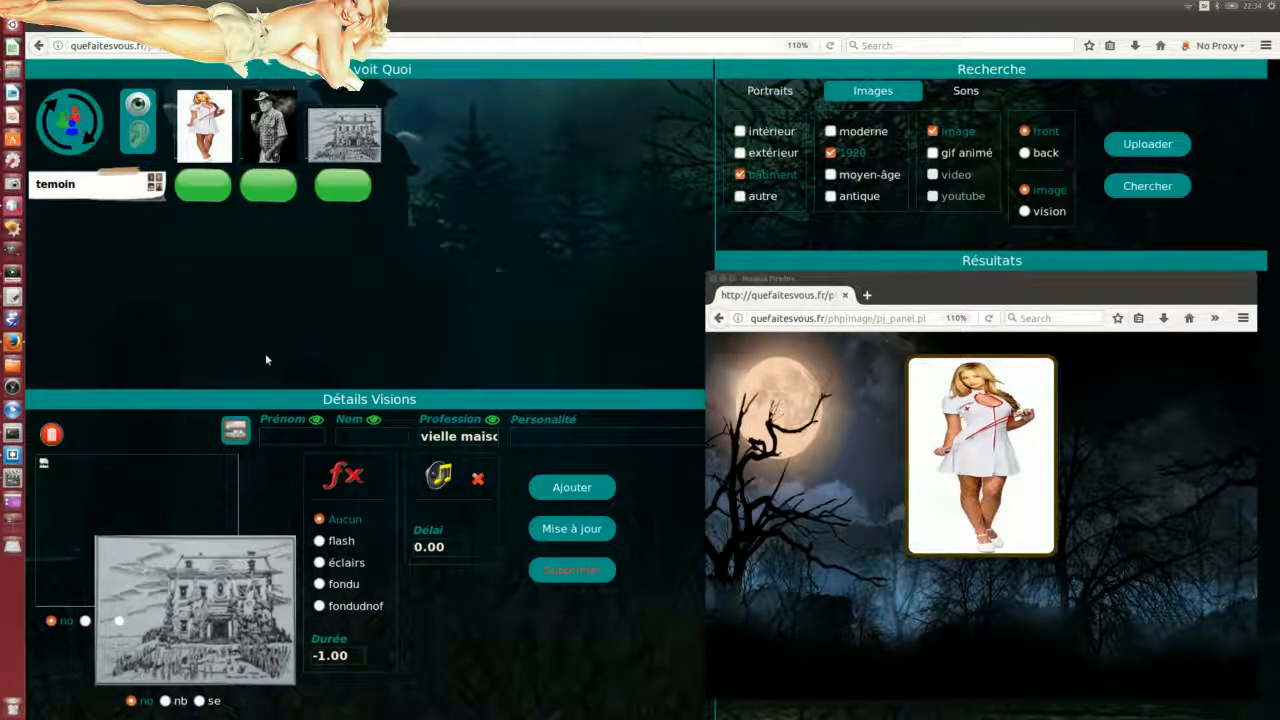
left_click(57, 145)
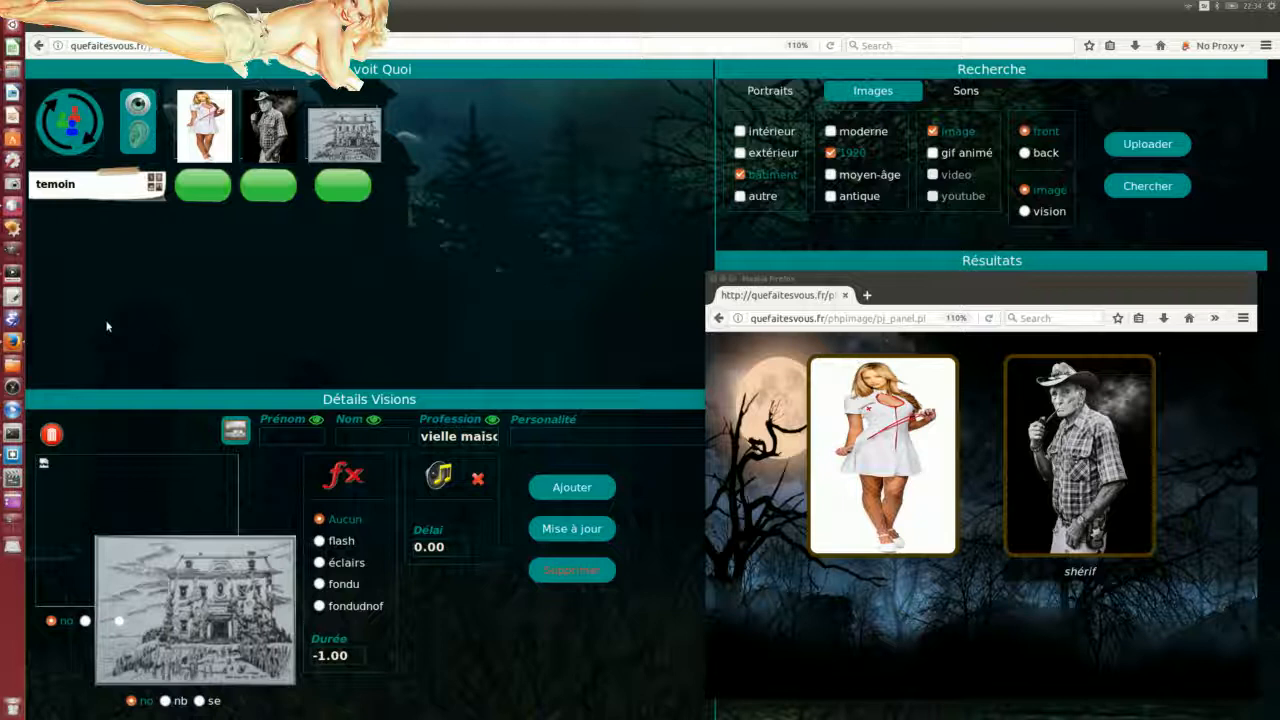
left_click(58, 132)
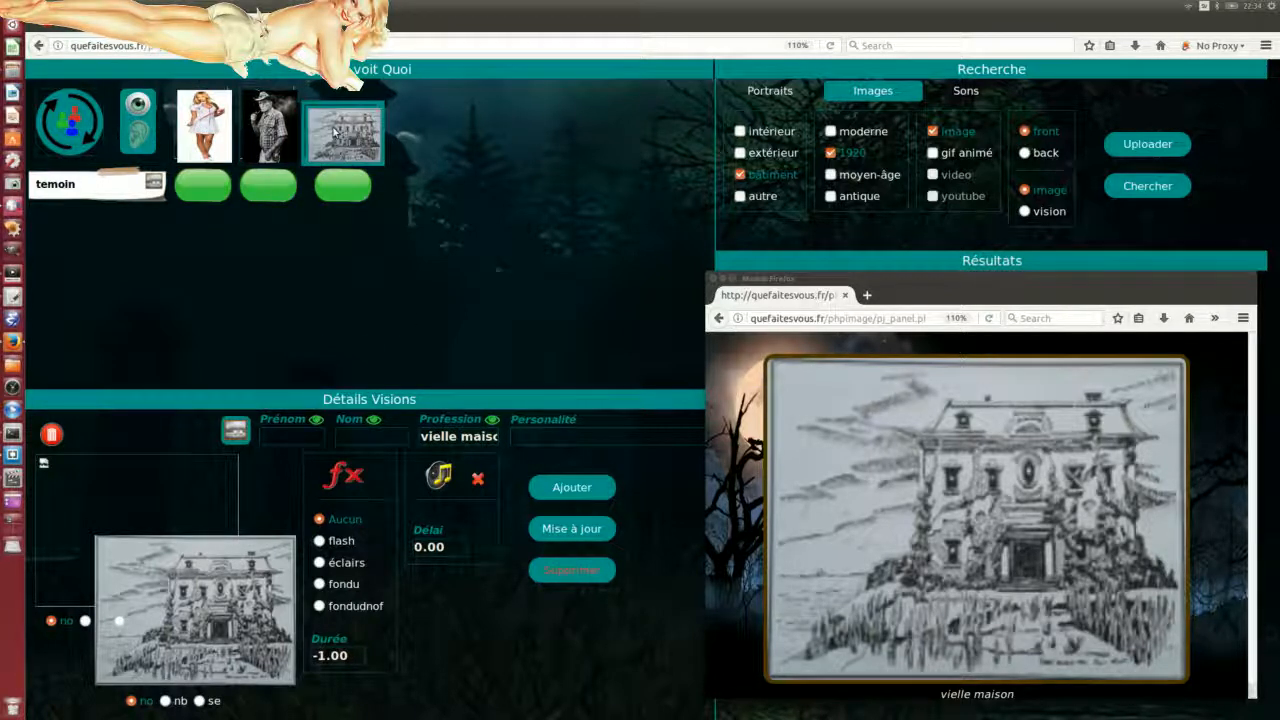
Step: Flip between the nurse, sheriff and house thumbnails, ending on the nurse vision
left_click(214, 124)
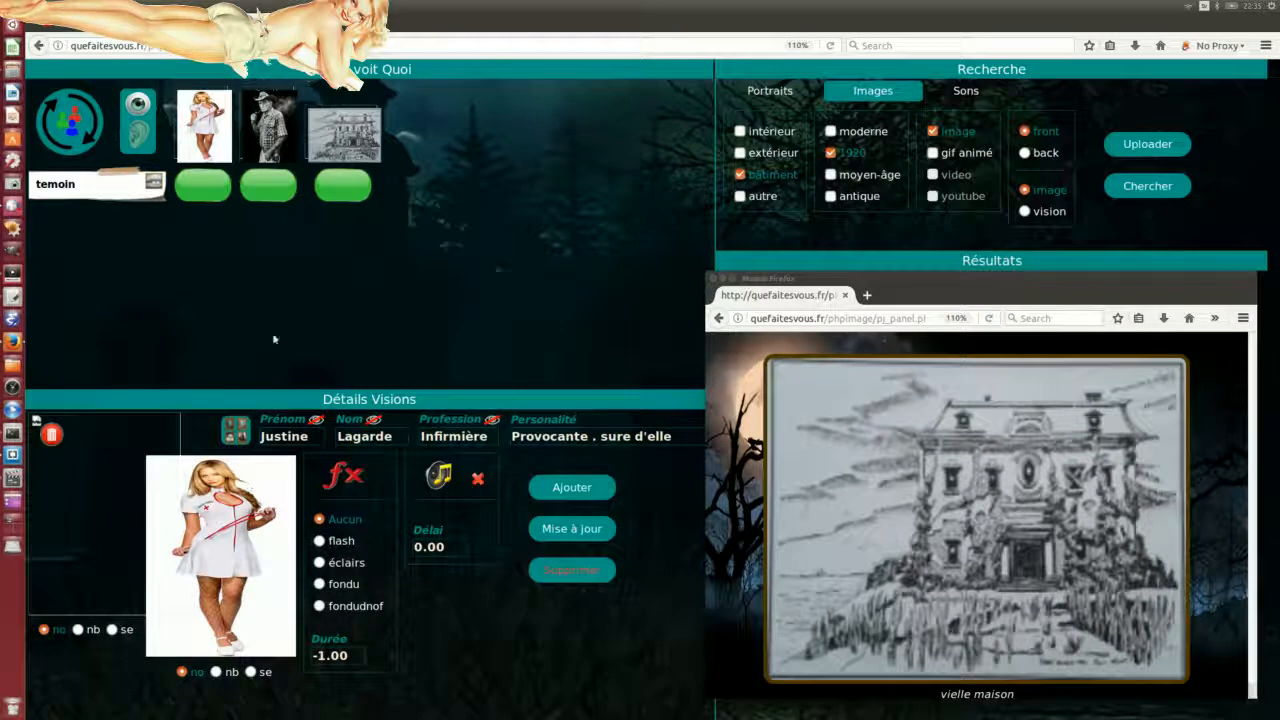
left_click(268, 135)
left_click(348, 142)
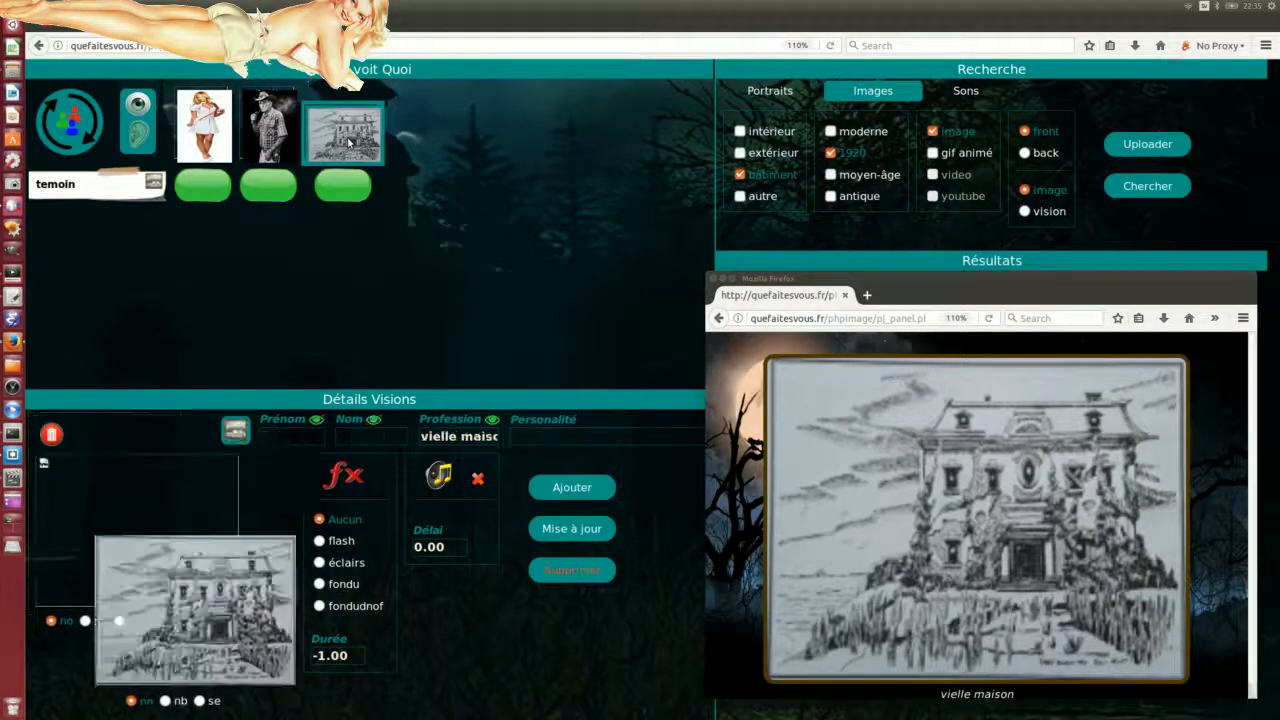
left_click(284, 140)
left_click(215, 145)
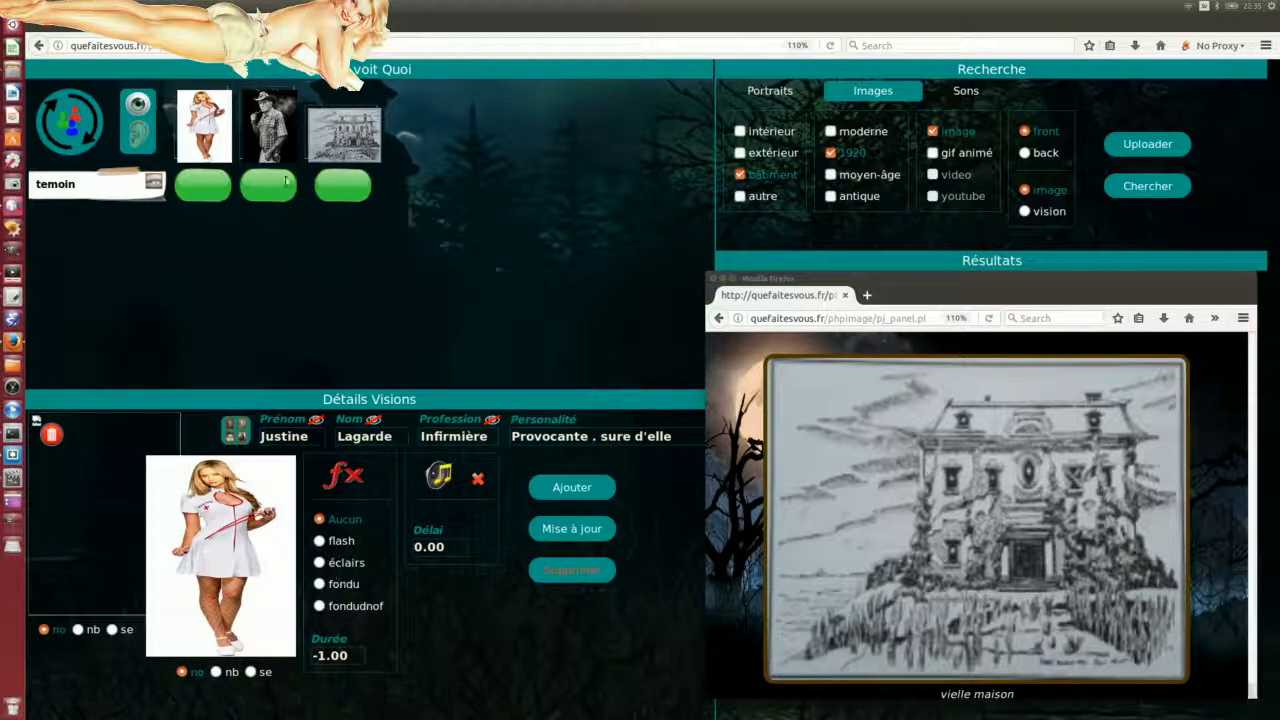
left_click(344, 135)
left_click(268, 130)
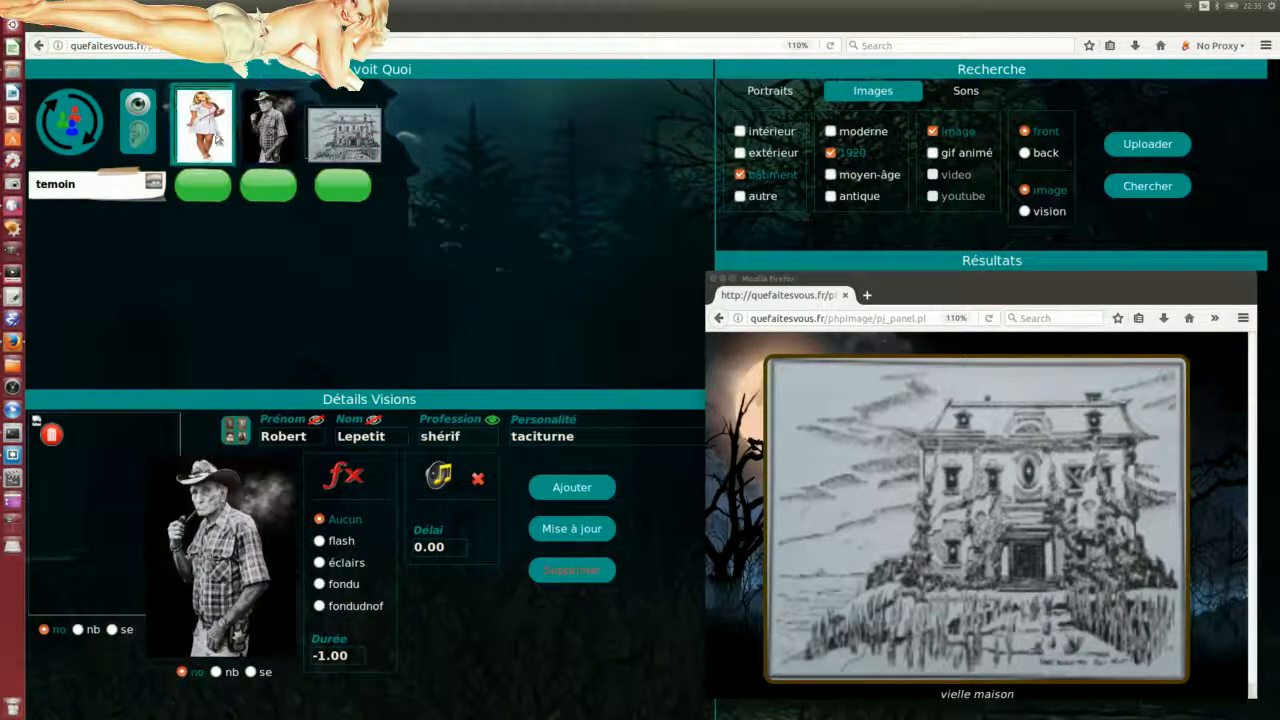
left_click(213, 138)
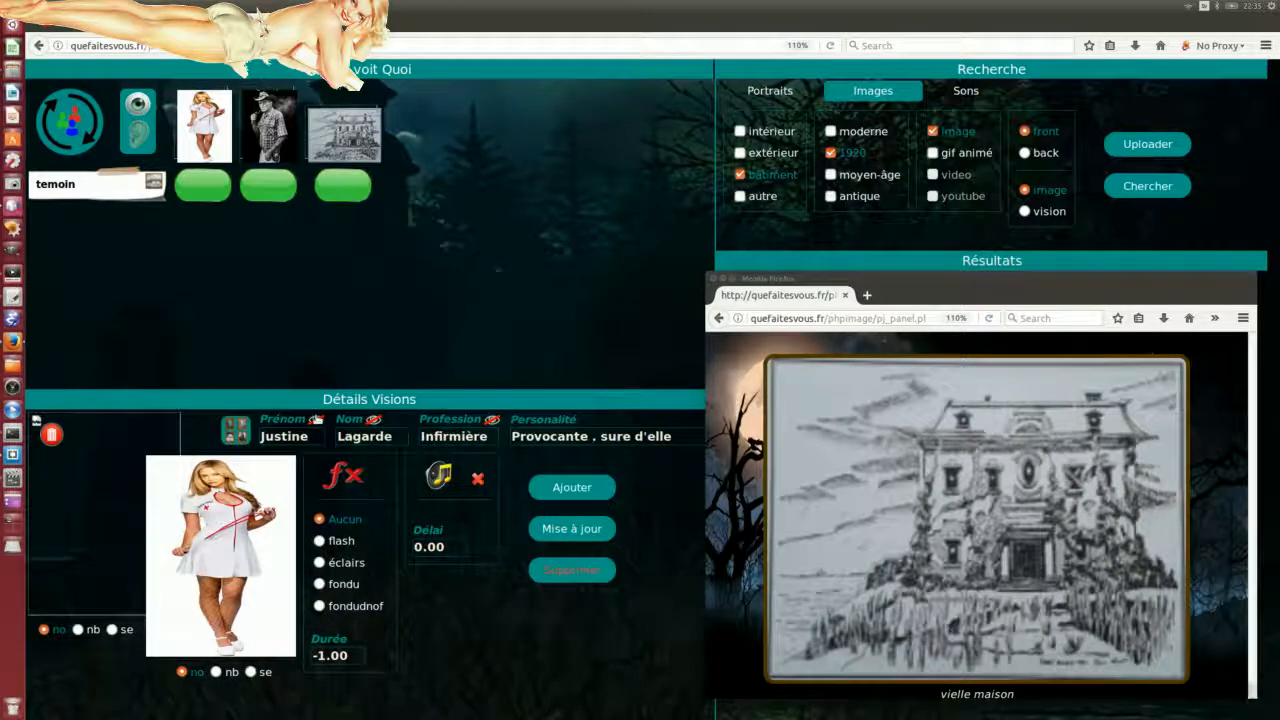
Step: Make the nurse's name and profession visible and save with Mise à jour
left_click(377, 423)
left_click(491, 420)
left_click(572, 528)
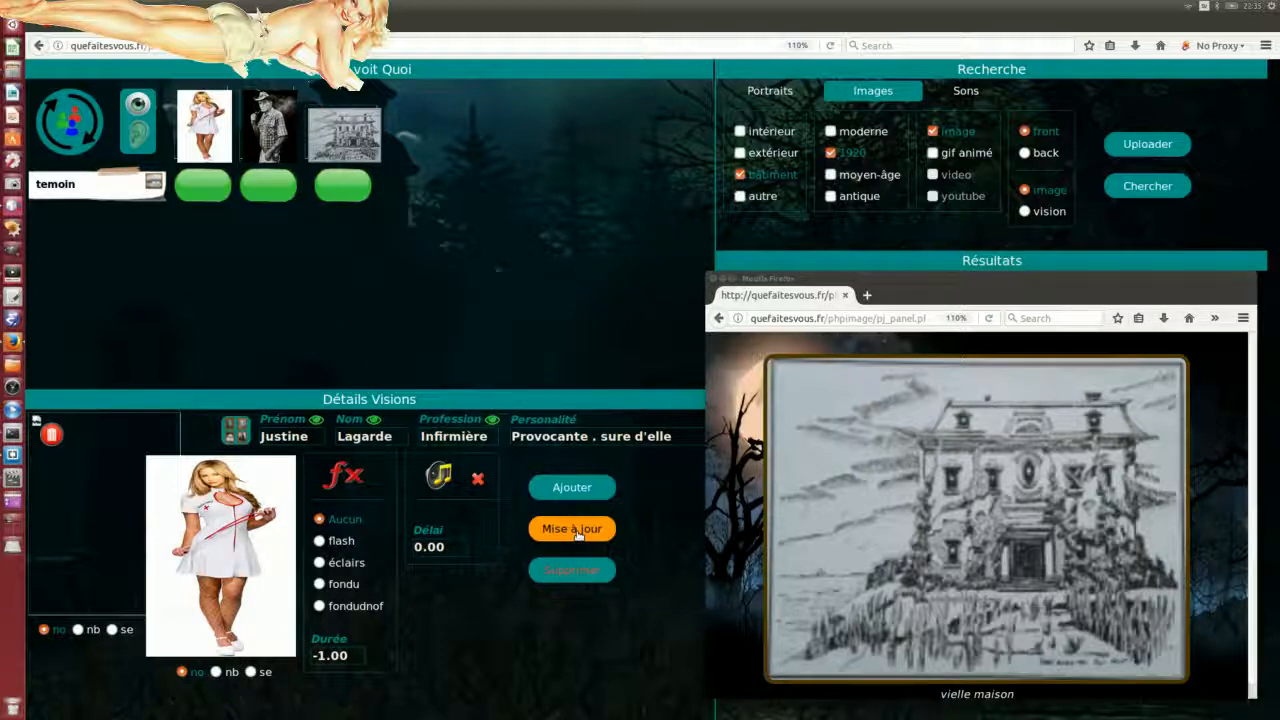
left_click(577, 533)
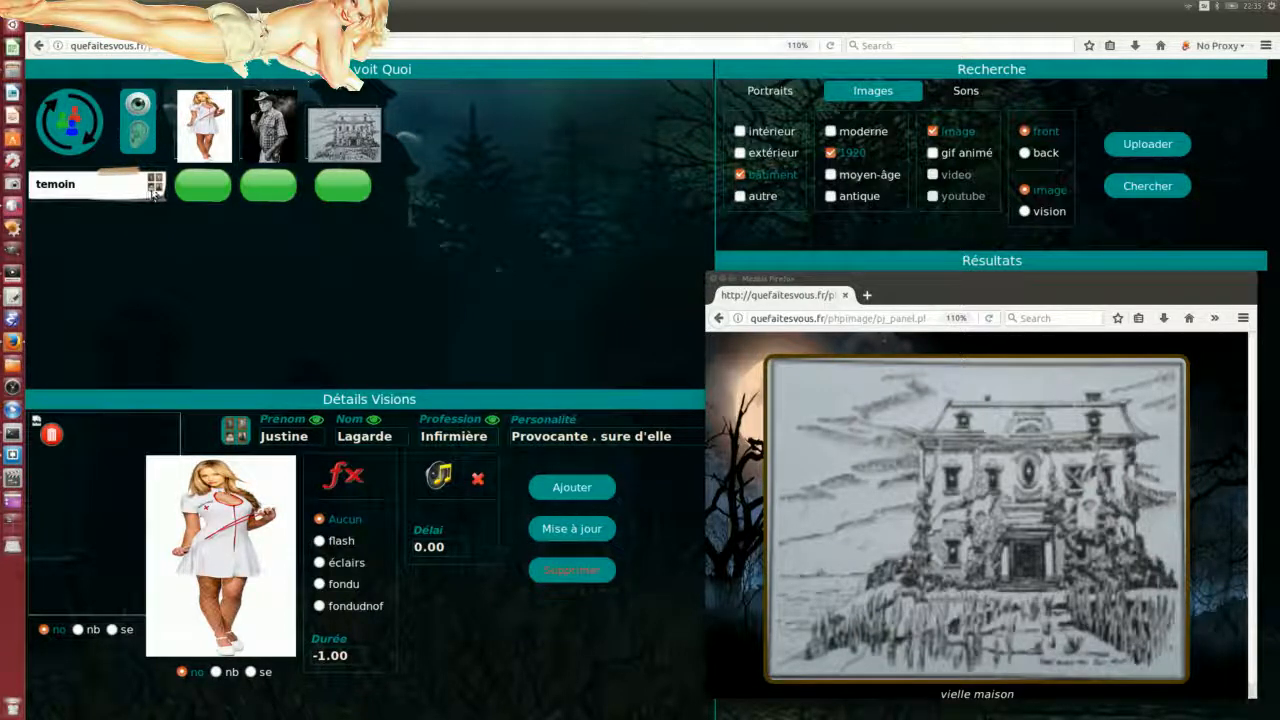
Step: Reveal the sheriff's first name, save, refresh the player panel, and nudge its window left
left_click(68, 122)
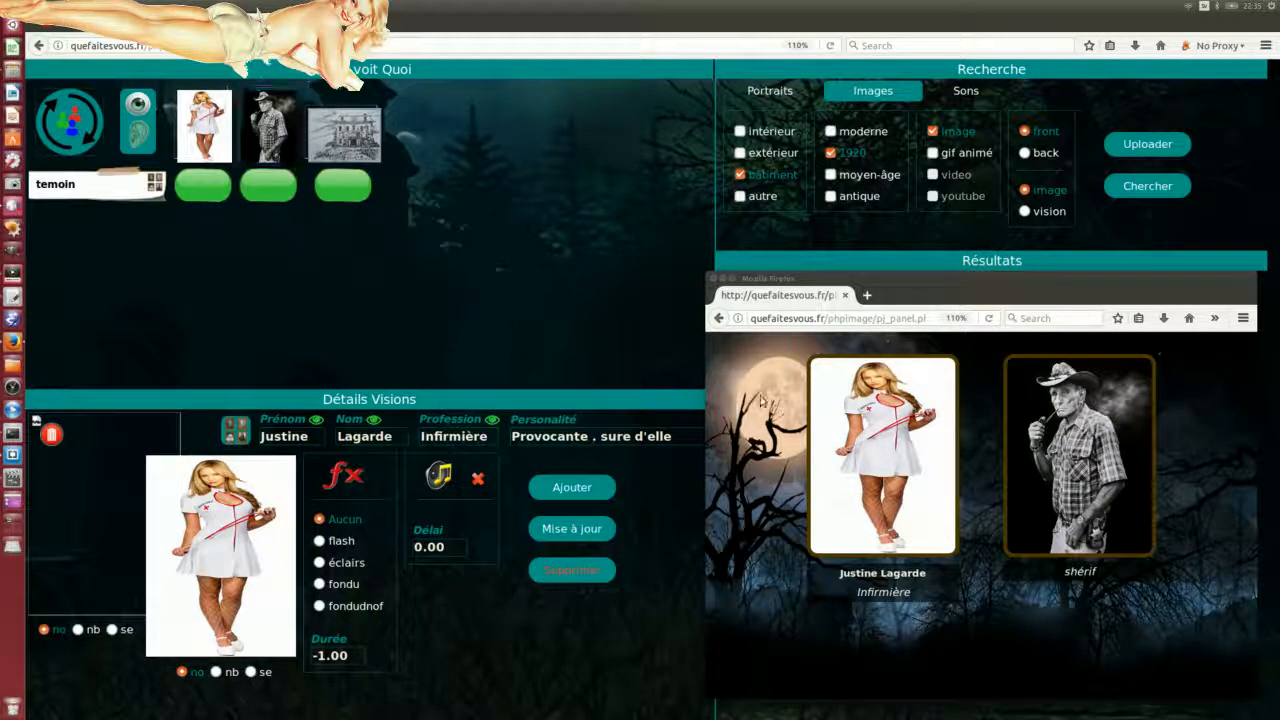
left_click(272, 121)
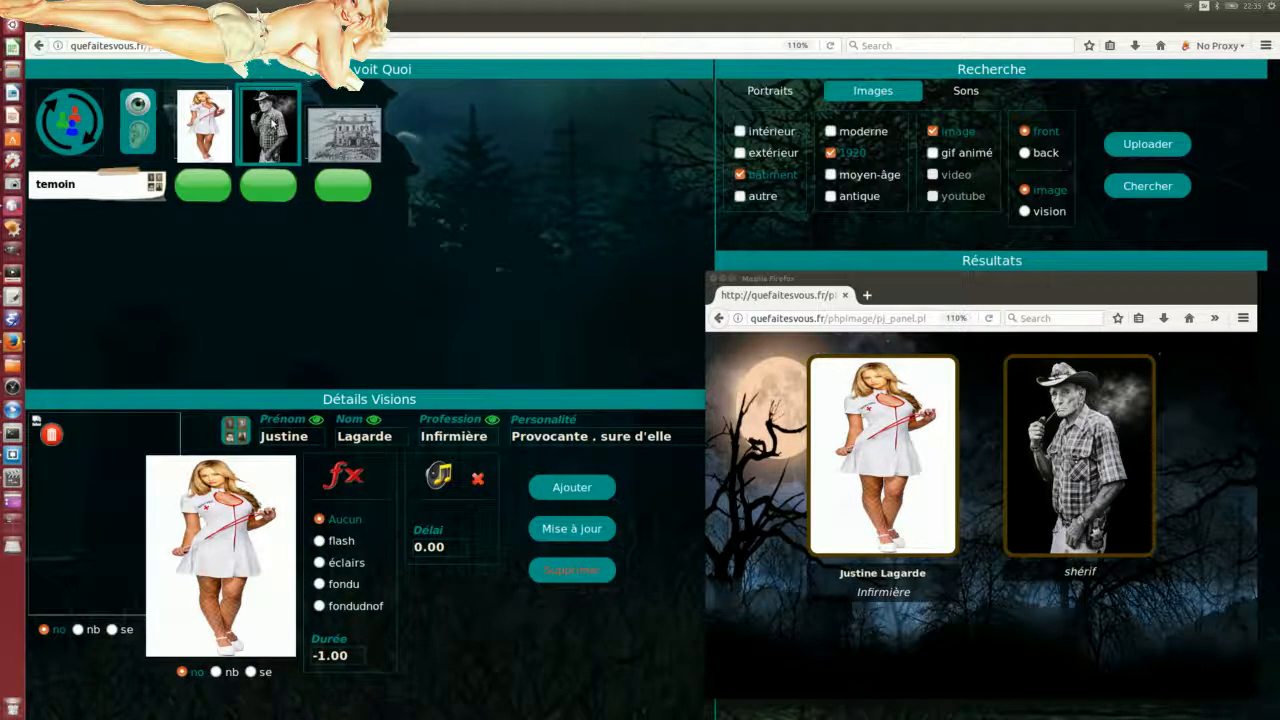
left_click(316, 420)
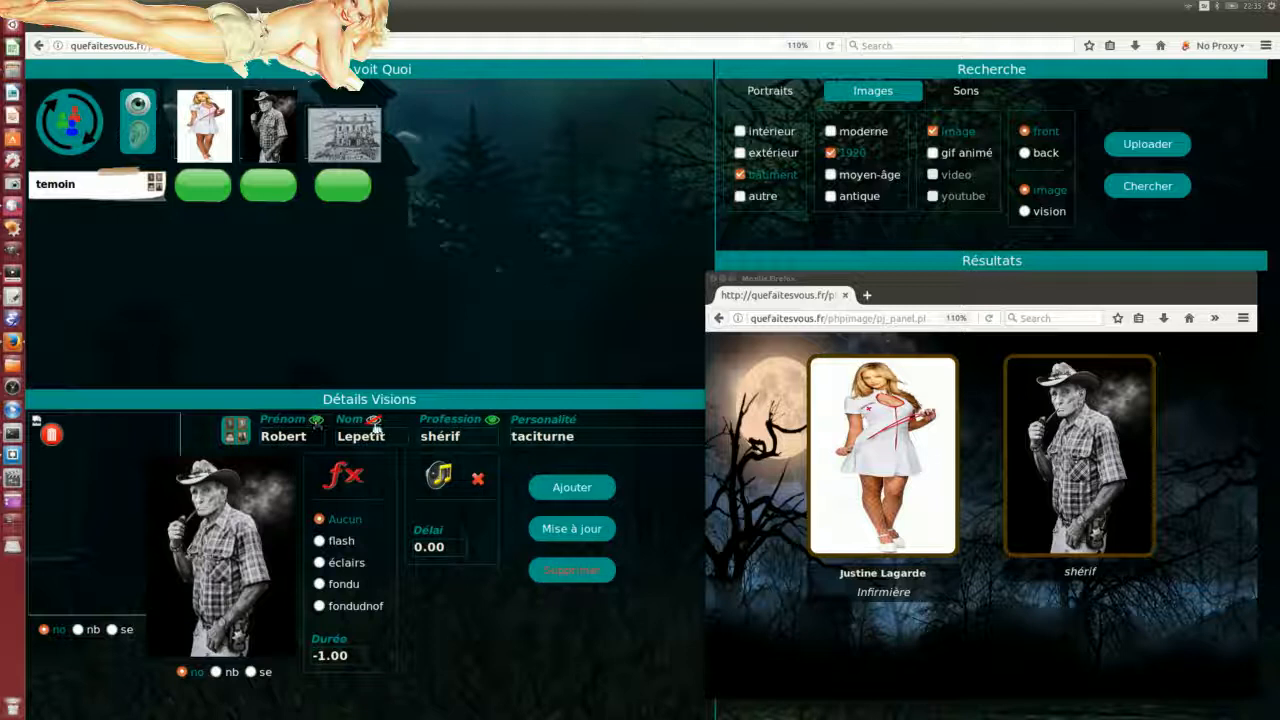
left_click(590, 535)
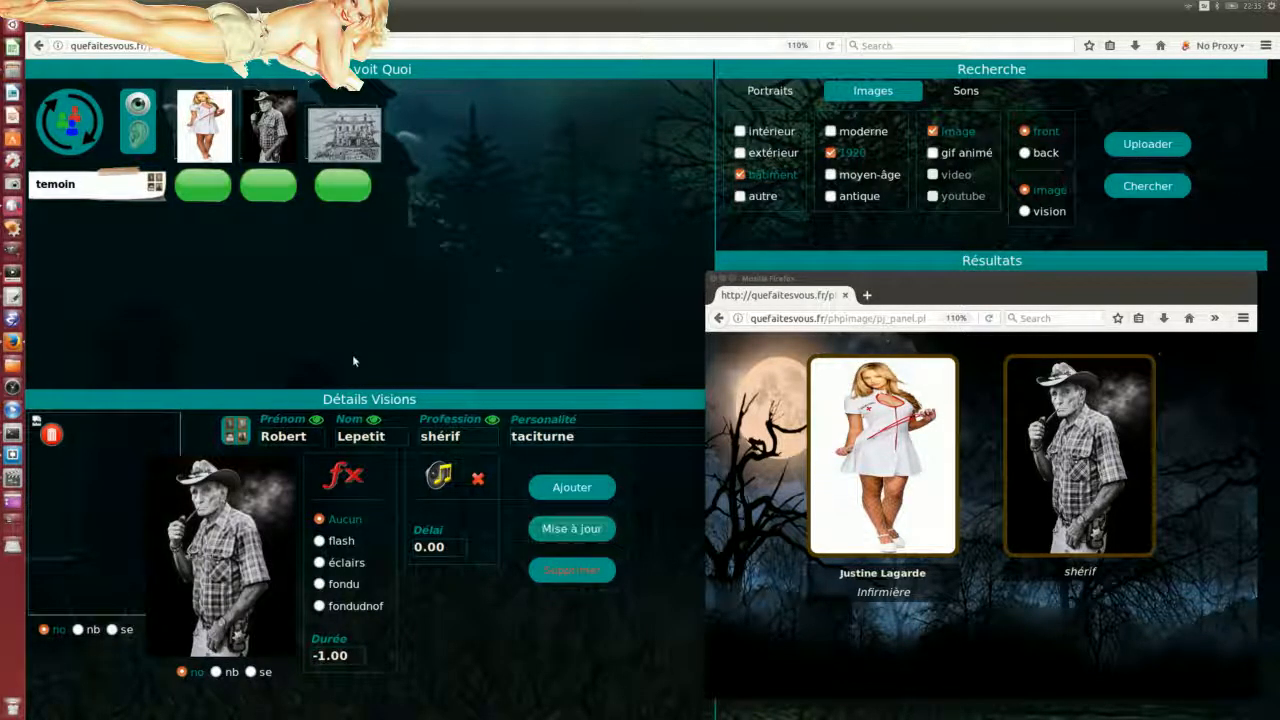
left_click(89, 124)
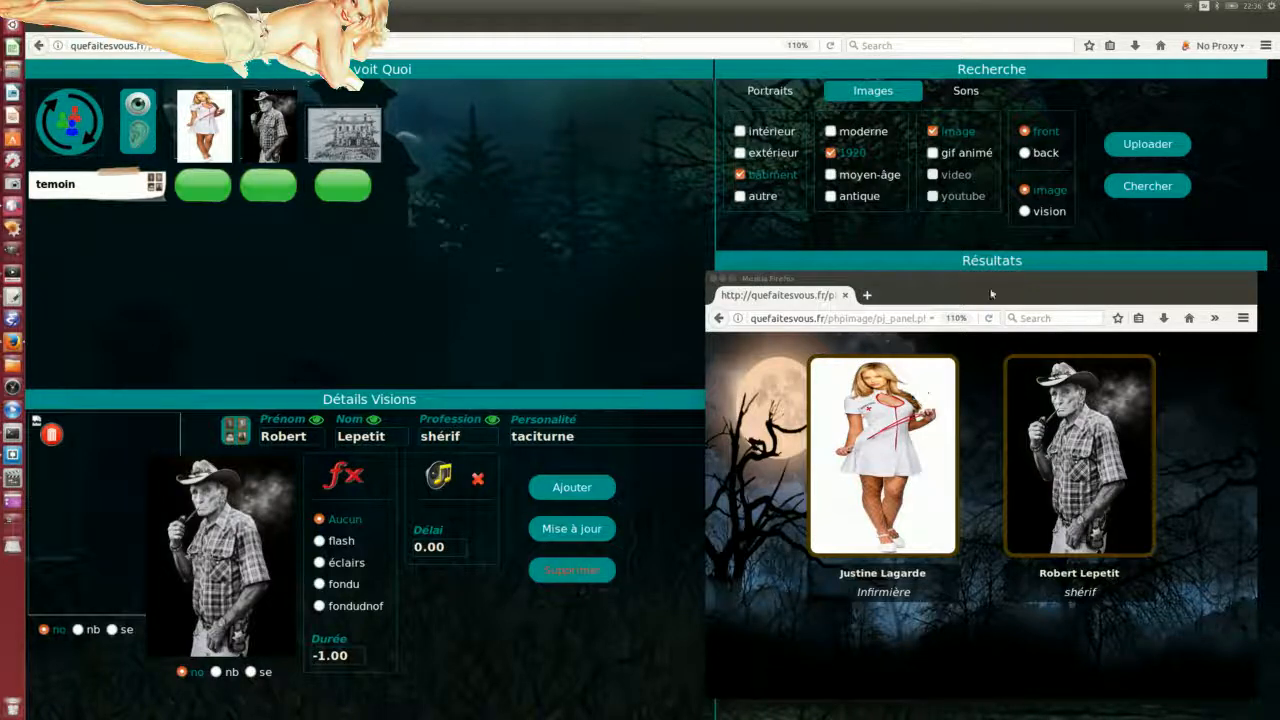
mouse_move(994, 278)
left_mouse_down()
mouse_move(810, 280)
mouse_move(1004, 285)
left_mouse_up()
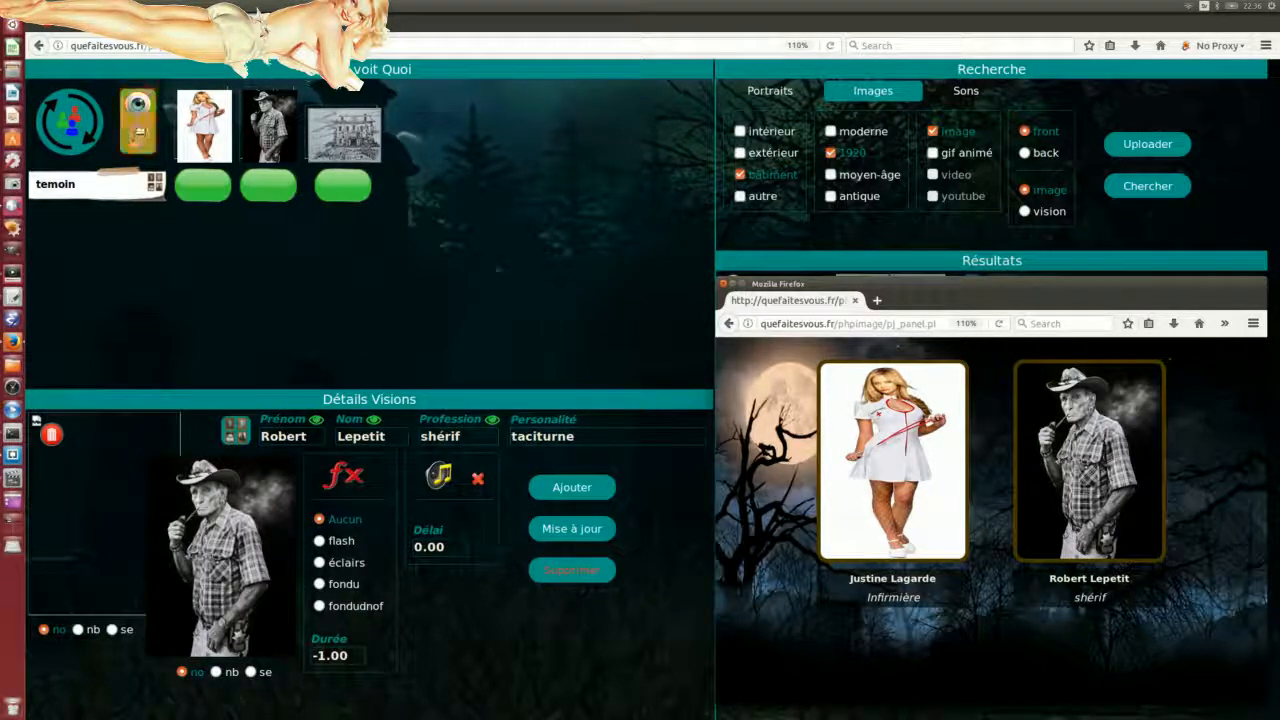
Step: Switch the editor to sound mode and drag the player window off to the left
left_click(139, 124)
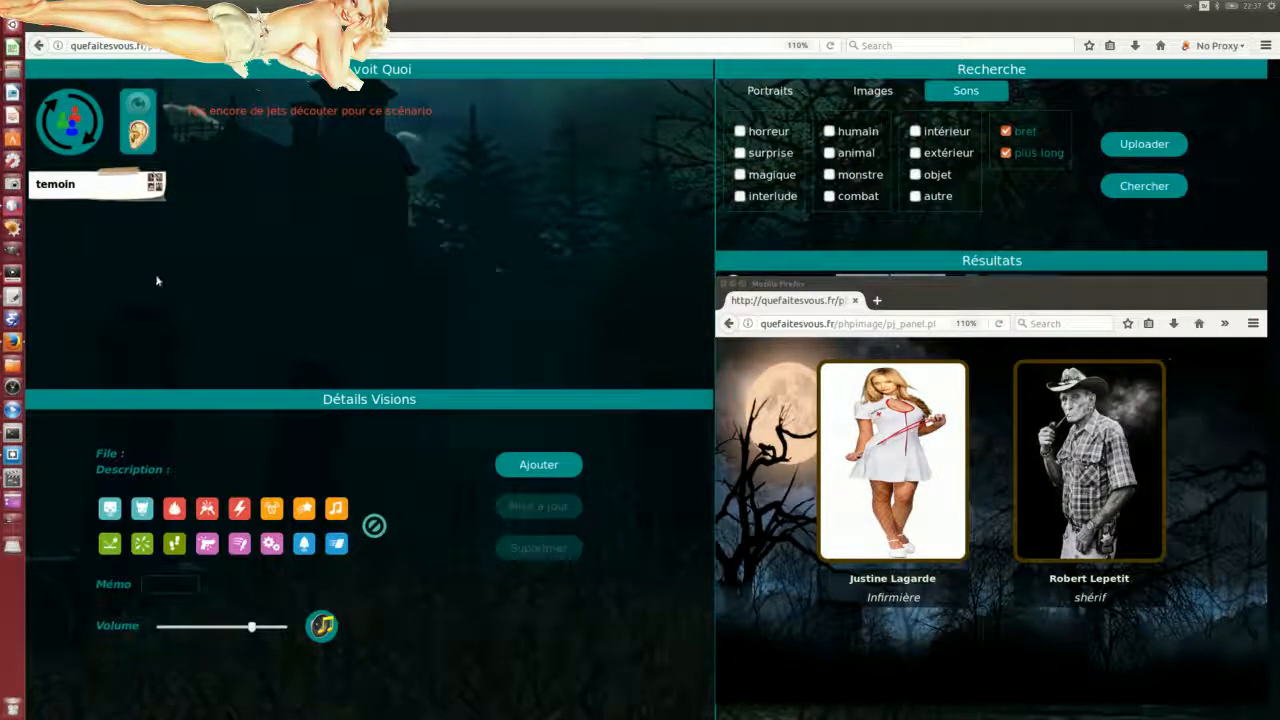
left_click(150, 185)
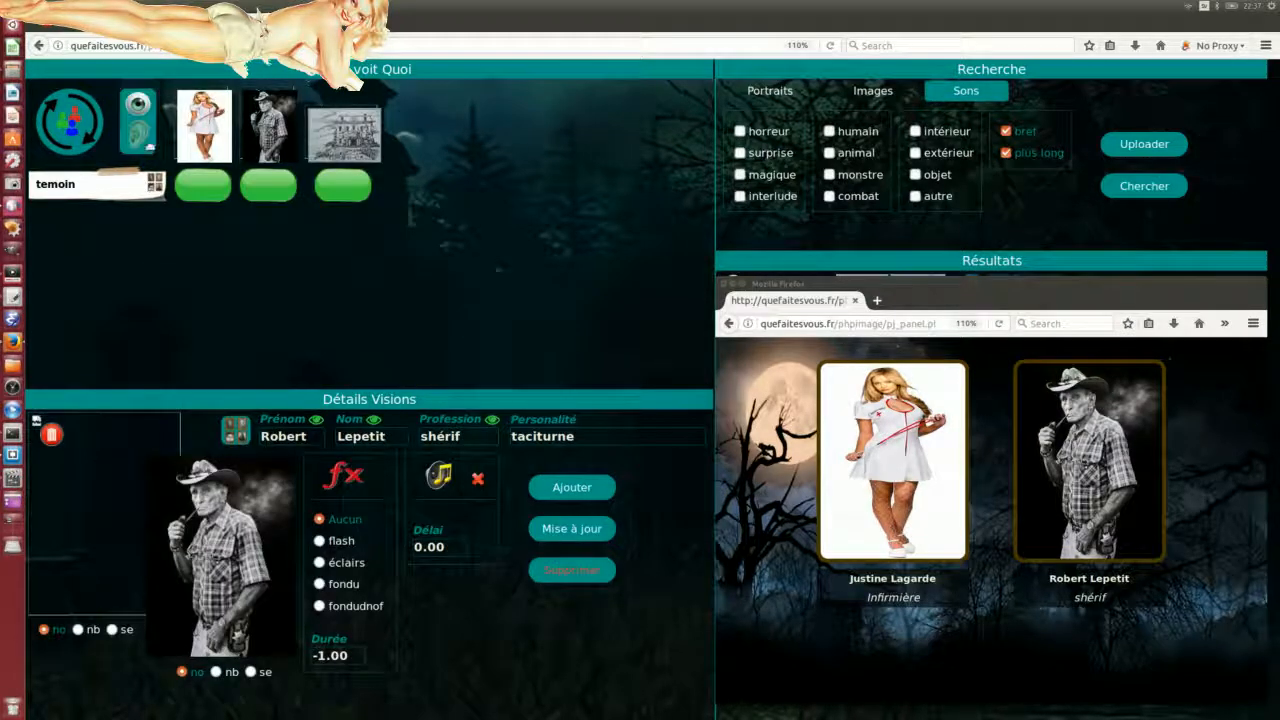
left_click(144, 134)
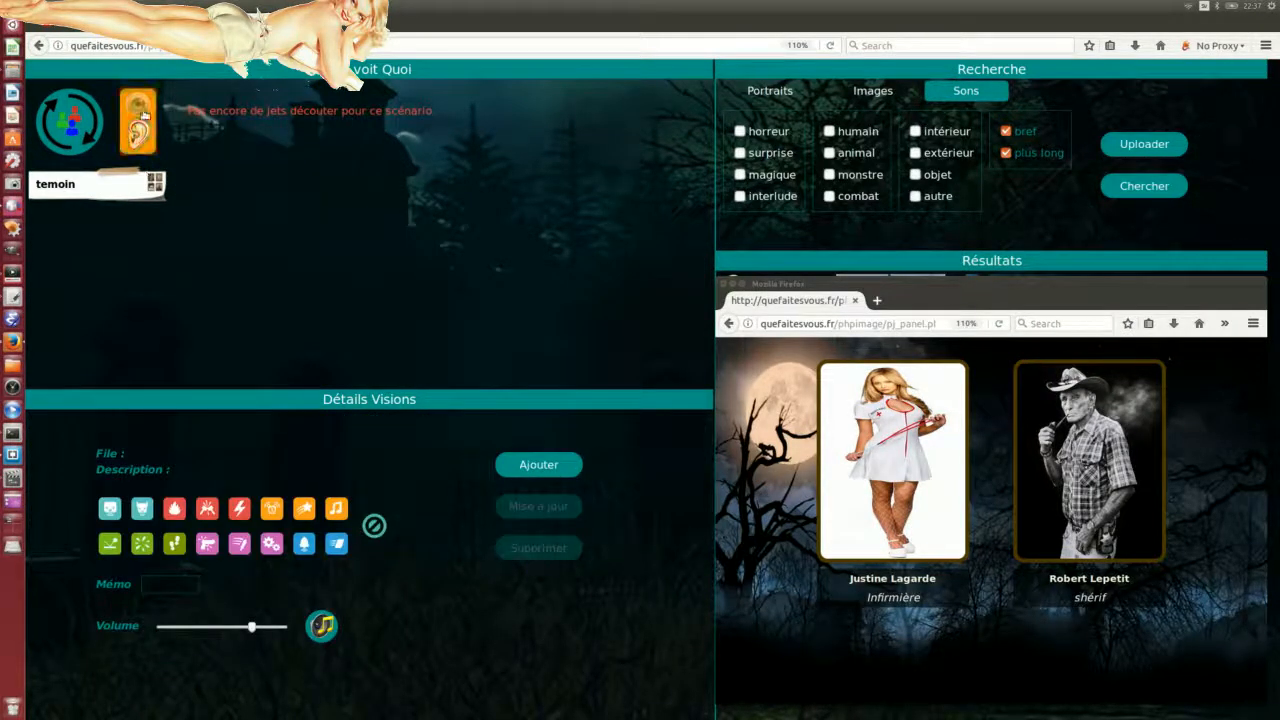
left_click(145, 113)
left_click(141, 134)
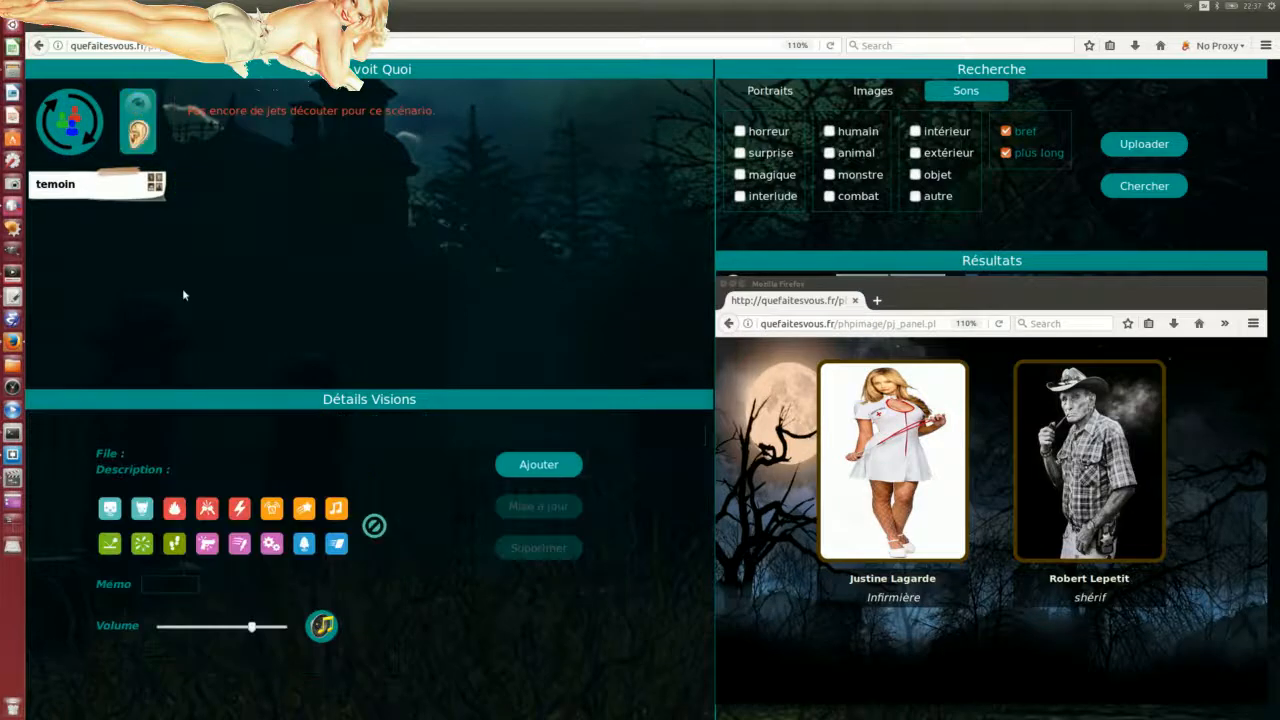
left_click_drag(1078, 281, 0, 215)
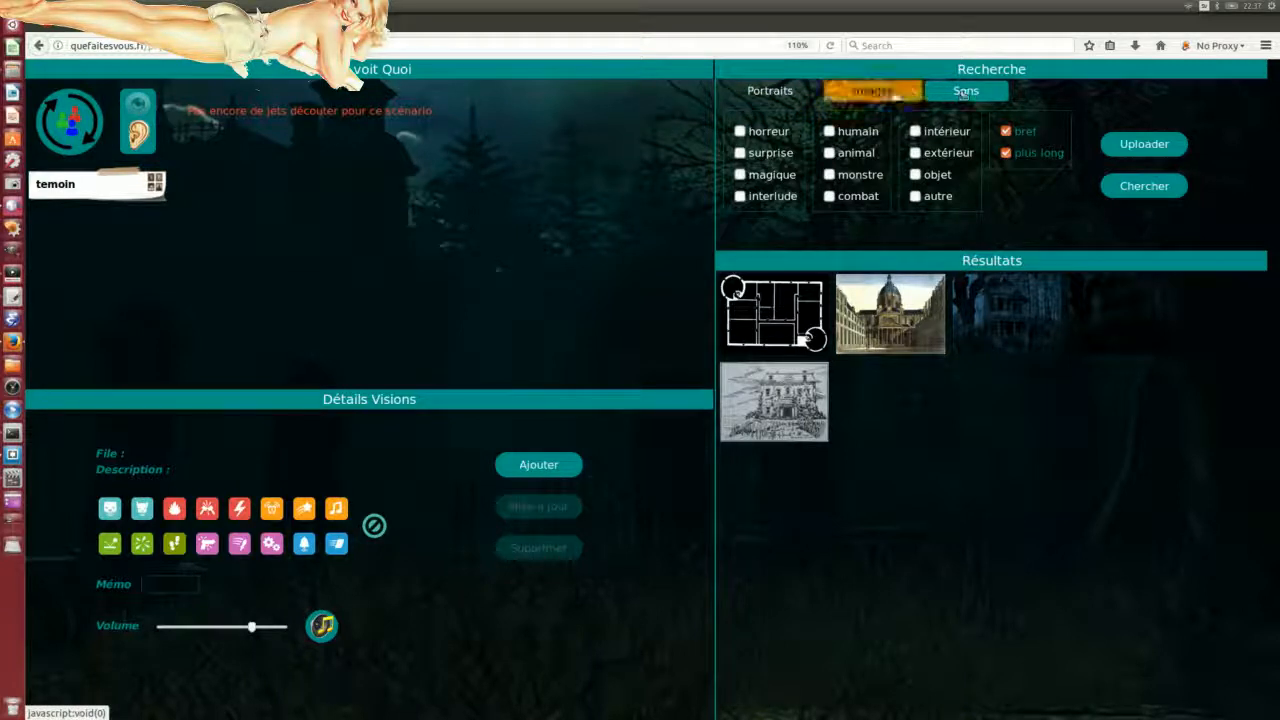
Step: Glance at the Images and Portraits search tabs, then return to the Sons filters
left_click(872, 91)
left_click(770, 91)
left_click(961, 93)
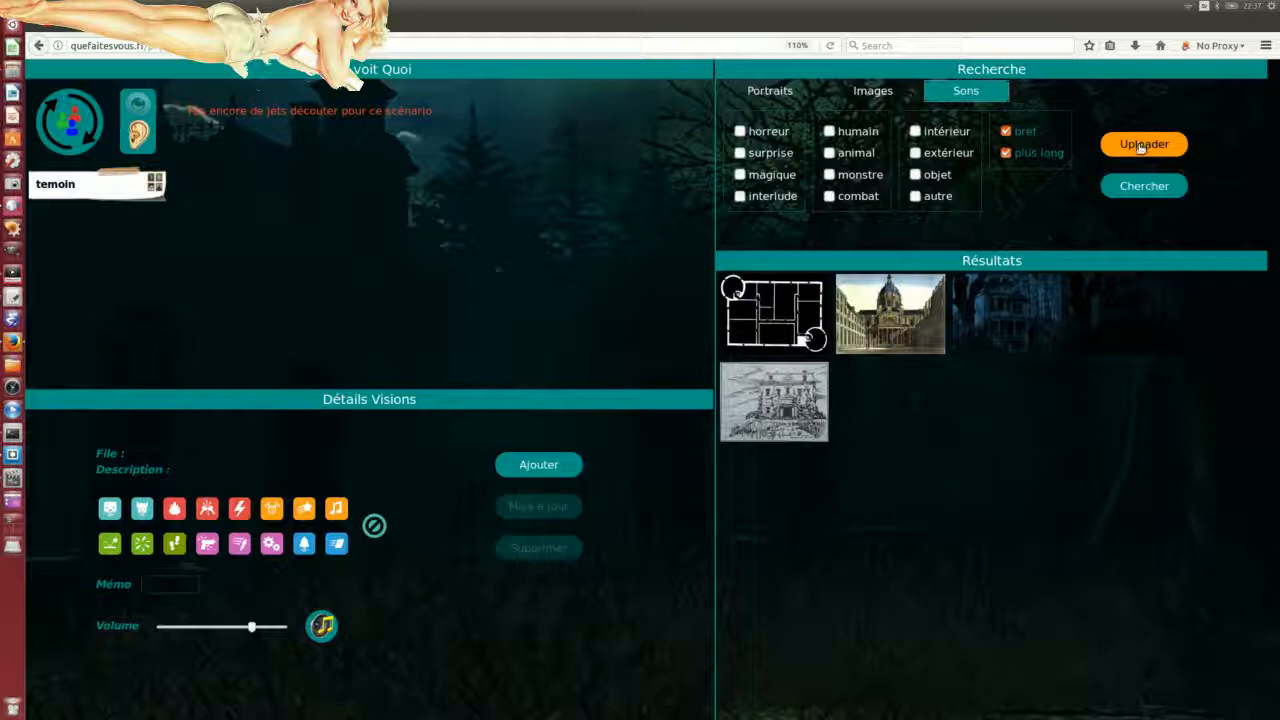
Step: Open the Uploader form and choose door_close.wav from the everyday folder
left_click(1141, 147)
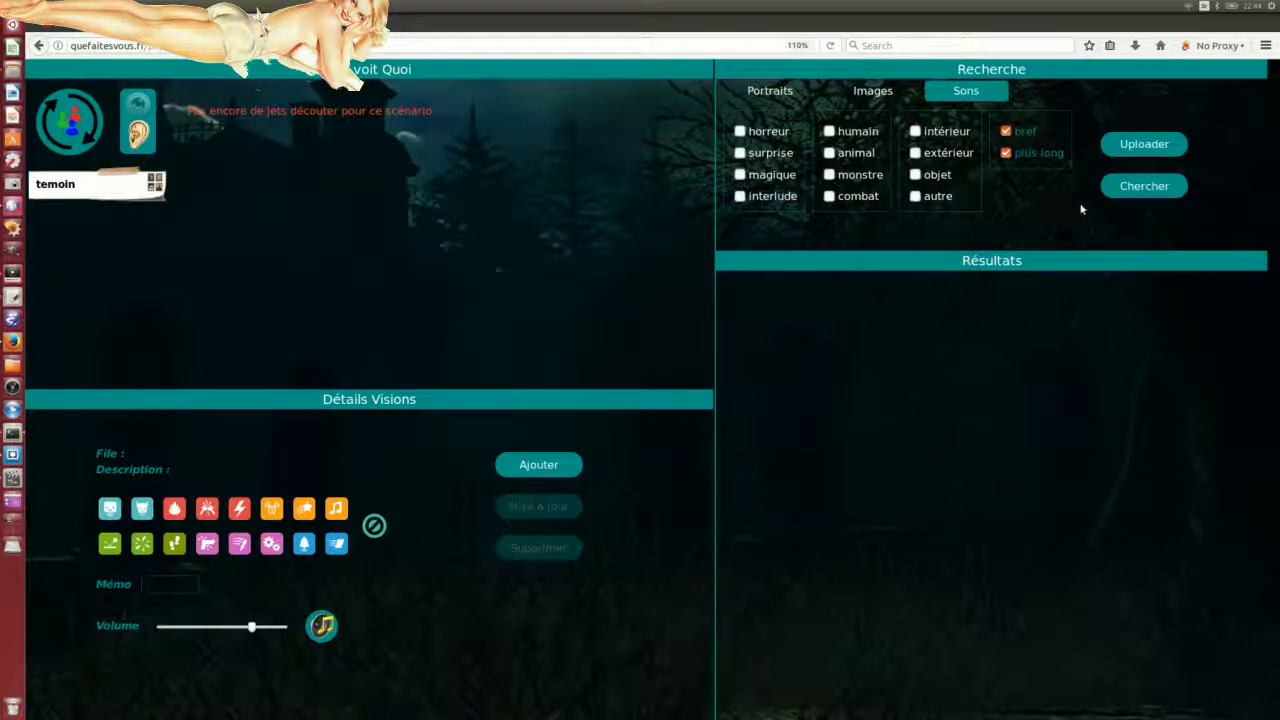
left_click(1144, 144)
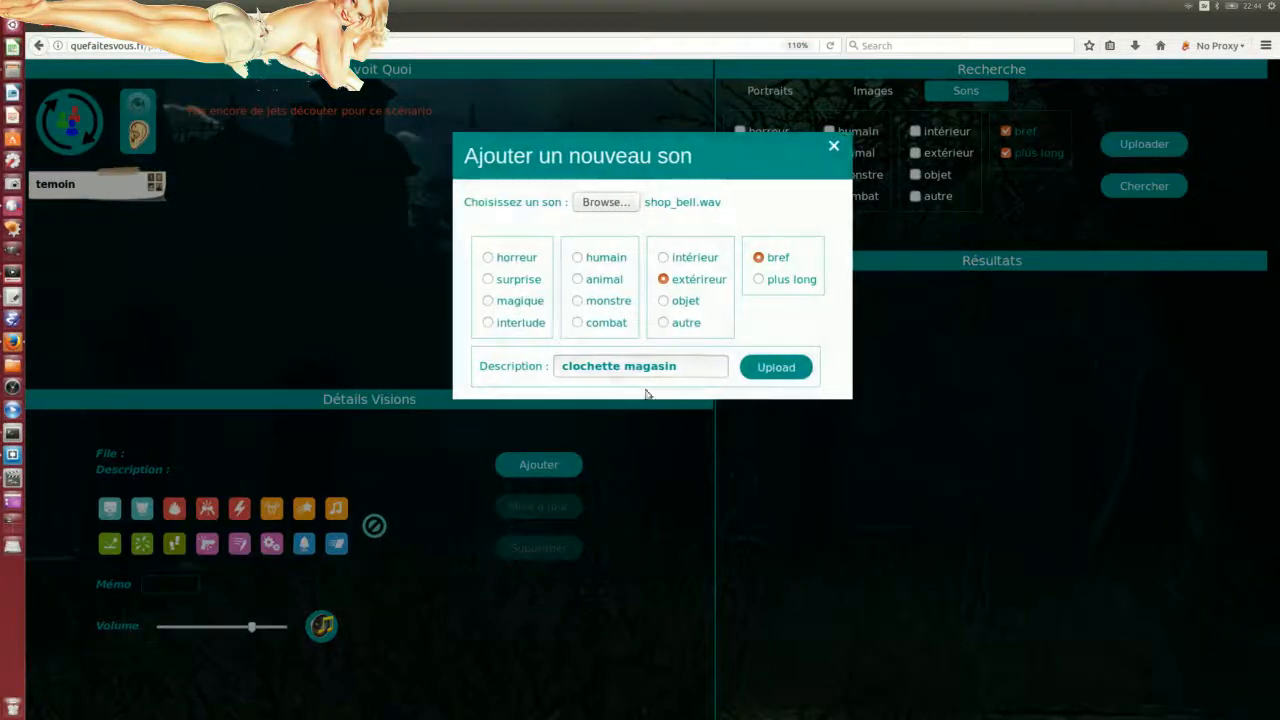
left_click(603, 206)
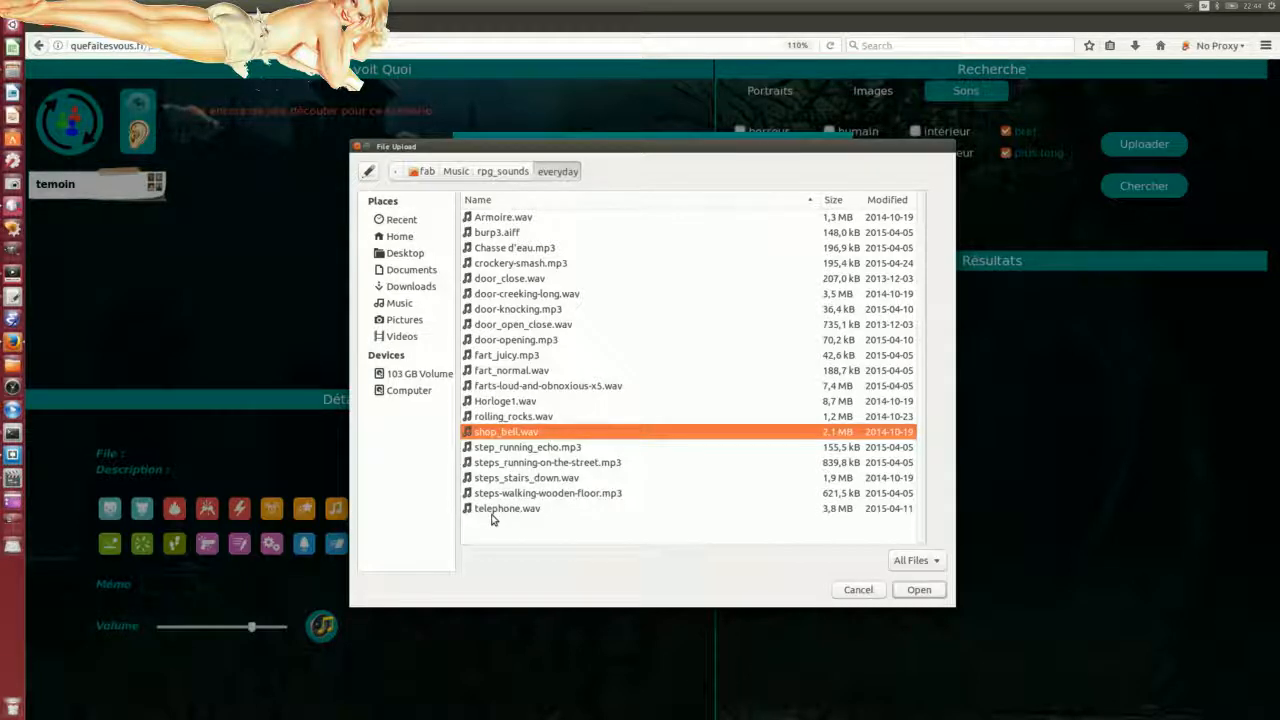
left_click(498, 221)
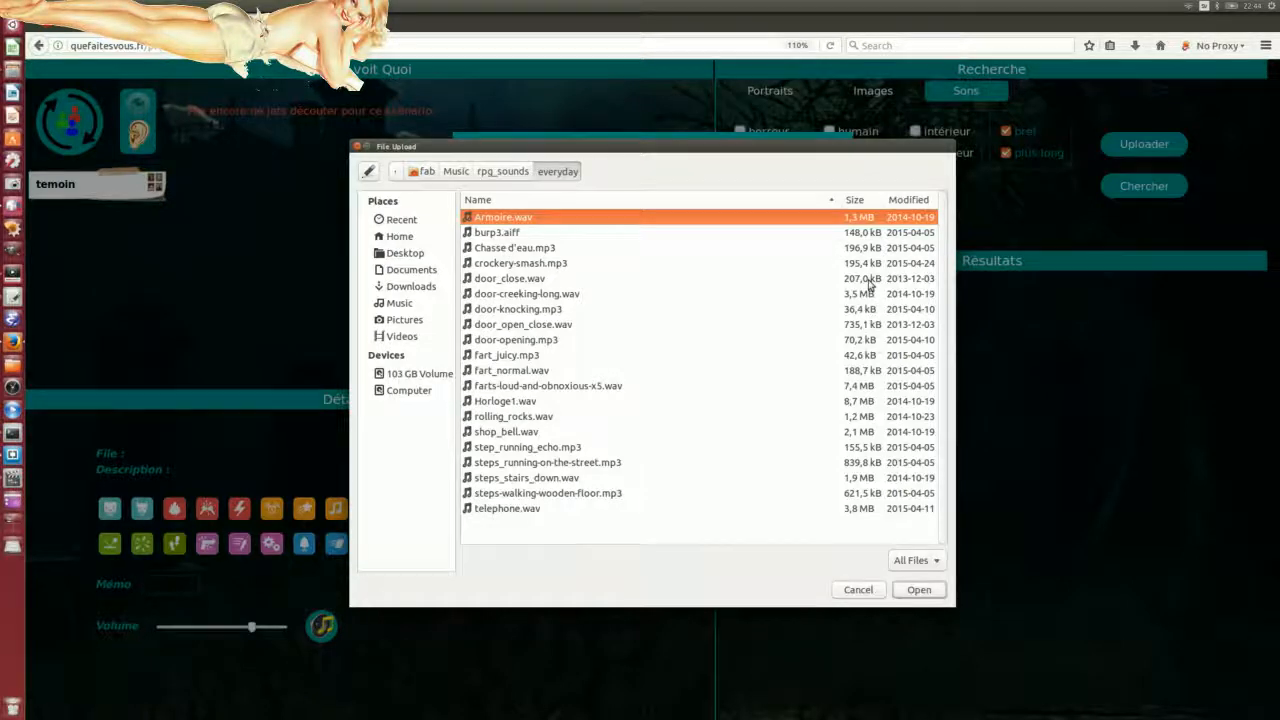
left_click(517, 285)
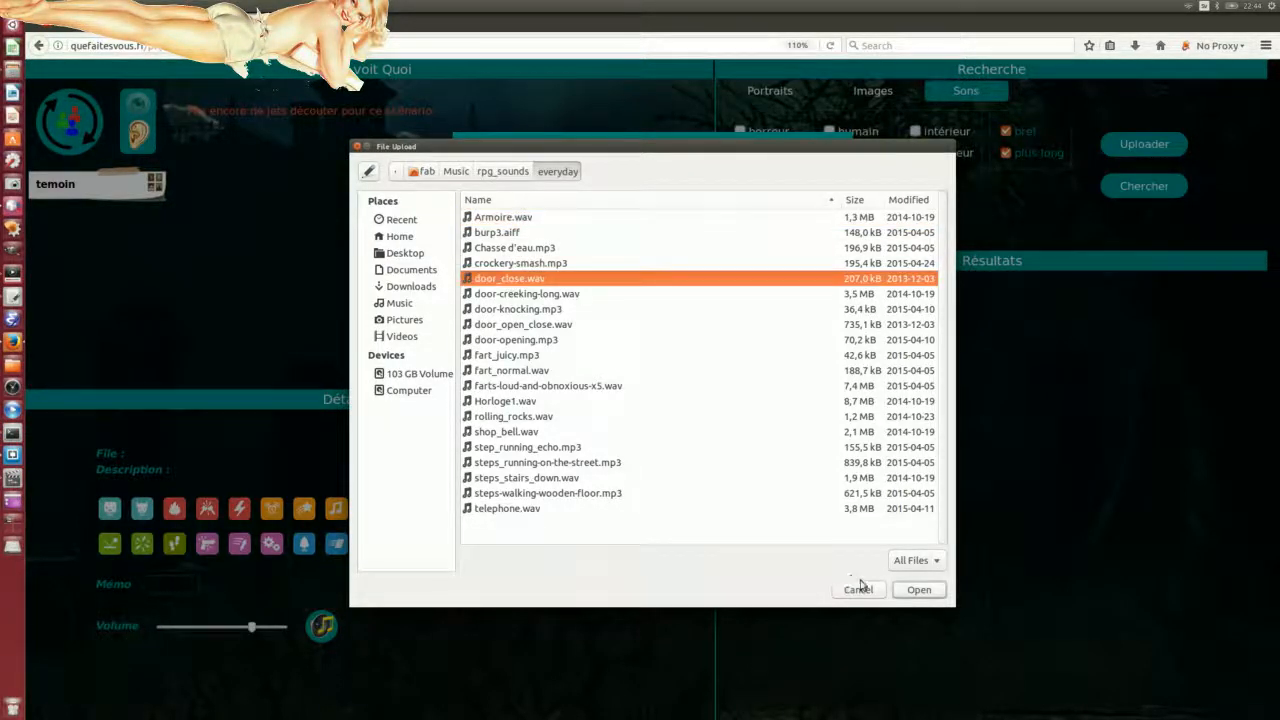
left_click(916, 590)
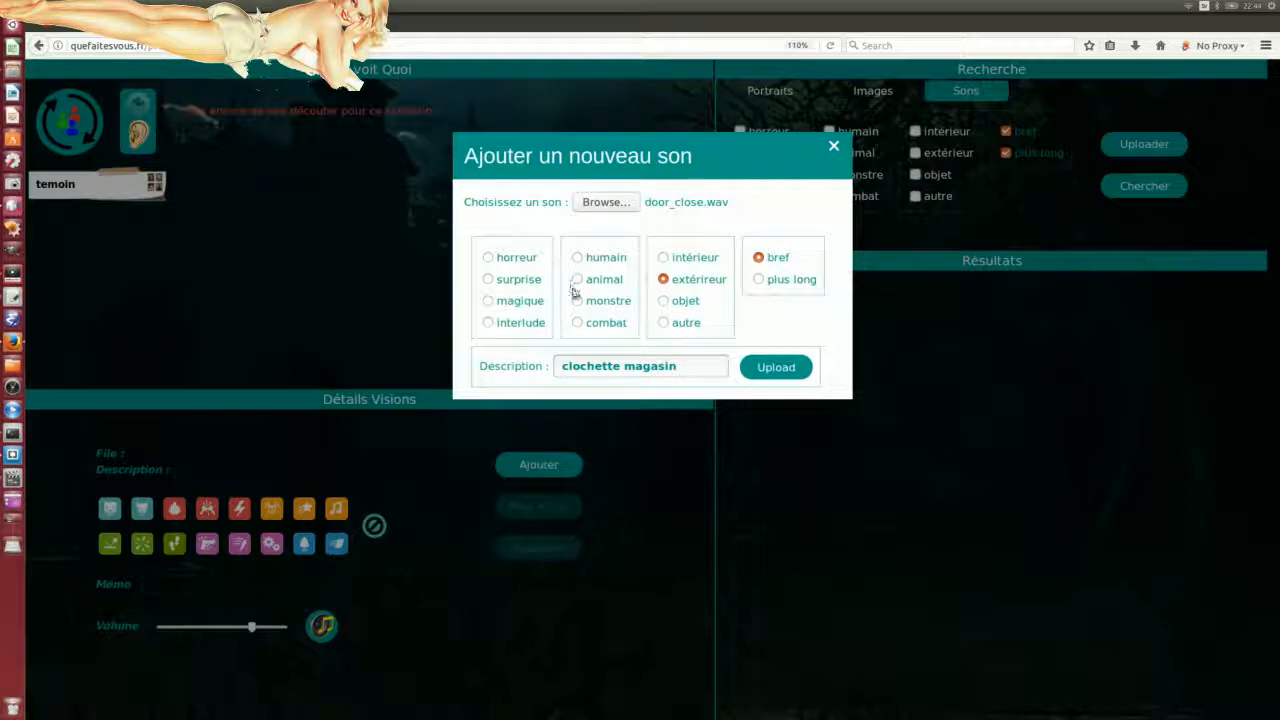
Step: Categorise it as intérieur, describe it 'porte qui se ferme', and upload
left_click(663, 257)
left_click(762, 368)
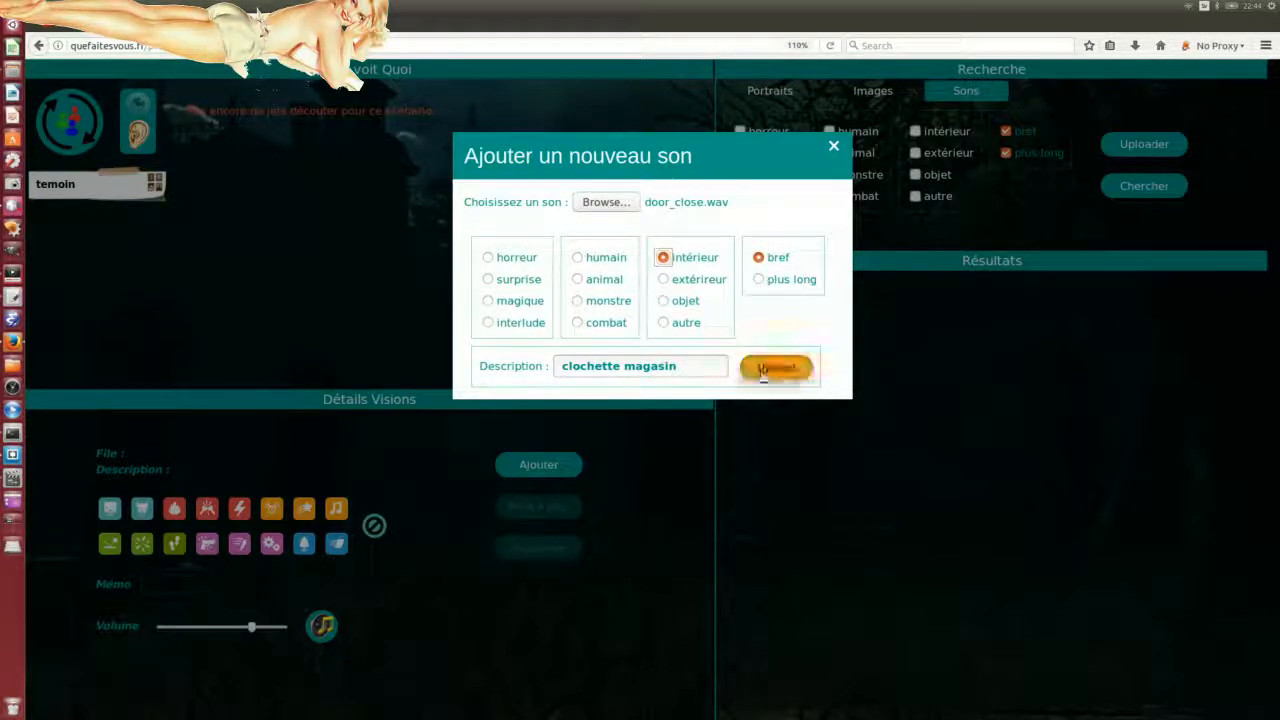
left_click_drag(700, 366, 487, 348)
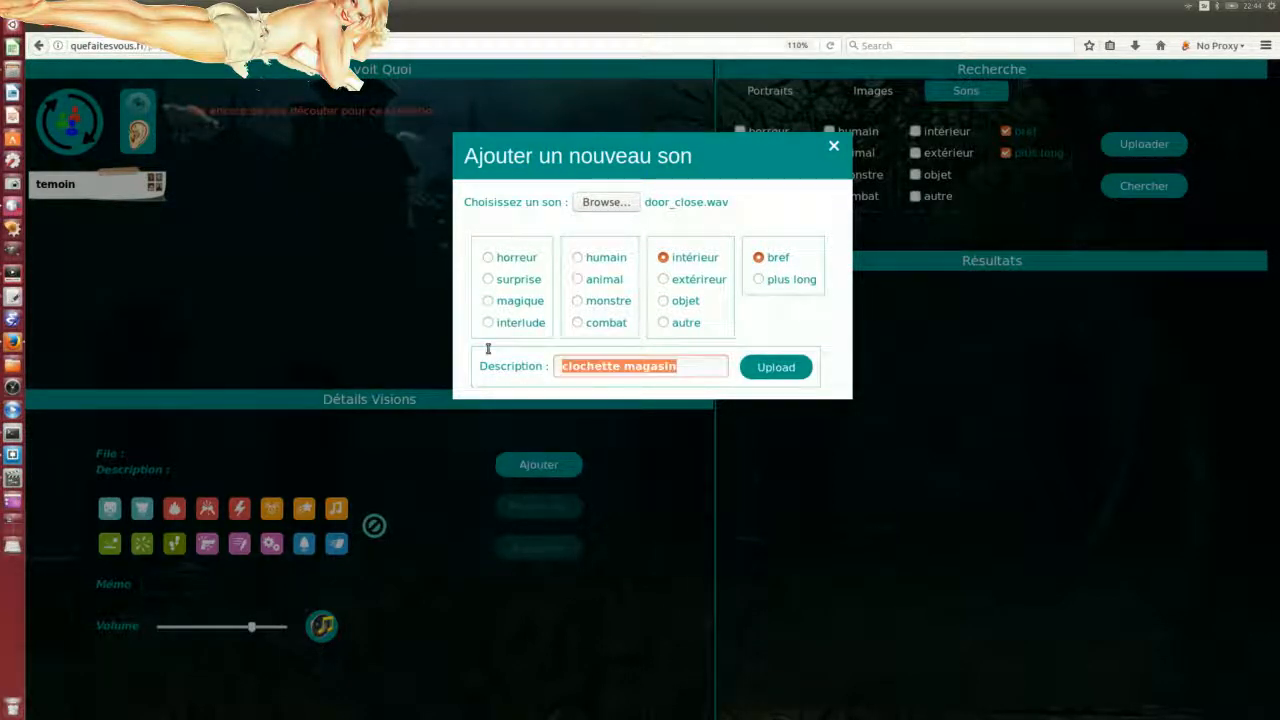
type("porte qui se ferme")
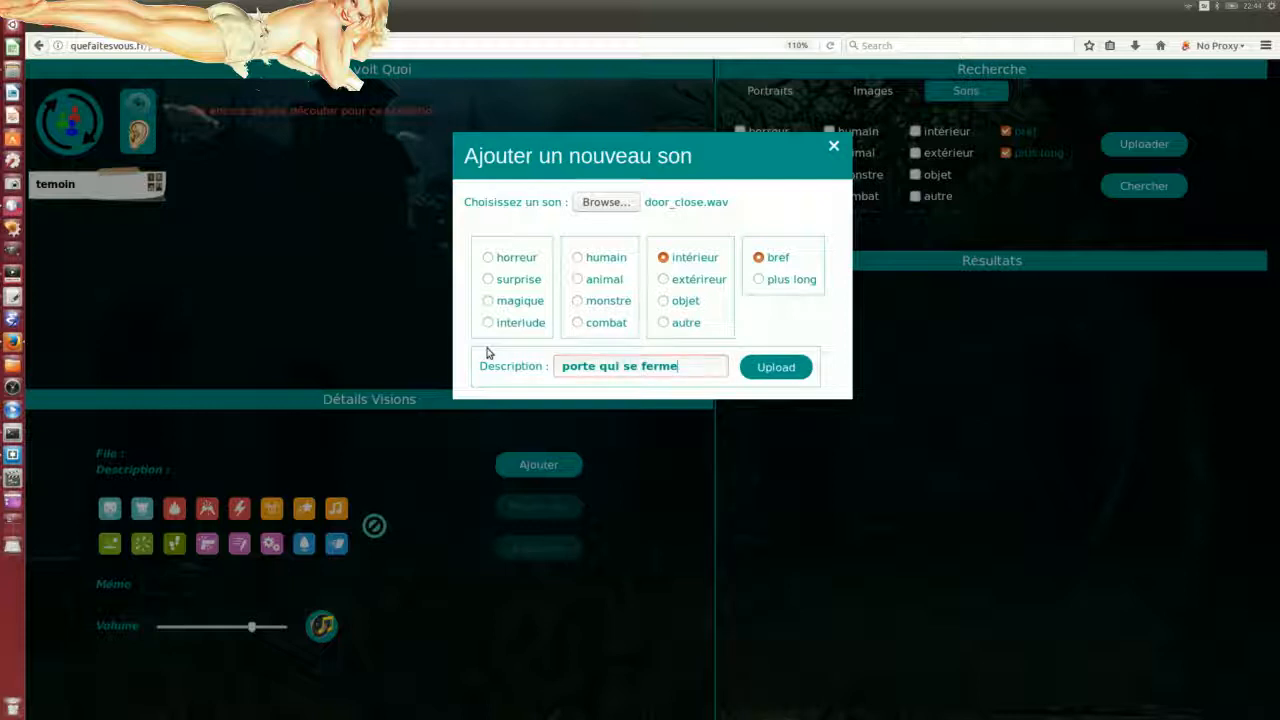
left_click(762, 367)
left_click(760, 367)
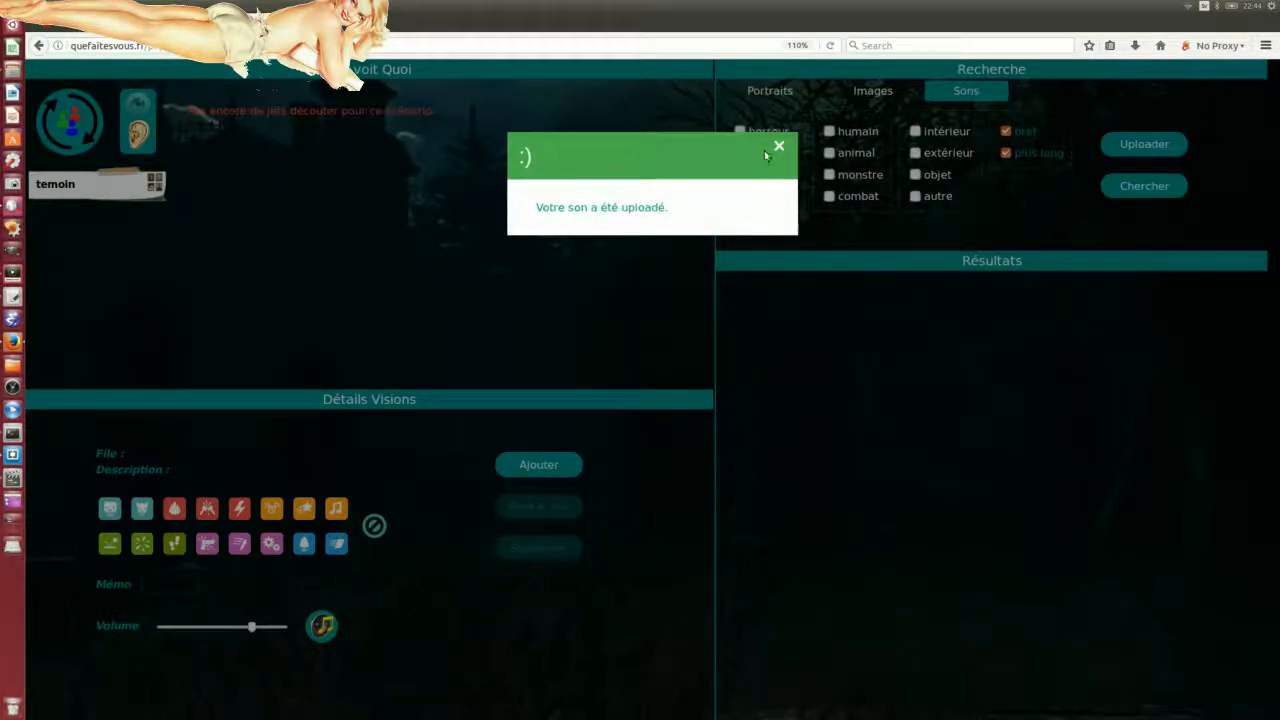
Step: Search brief sounds (no plus long) in intérieur, extérieur, objet and autre categories
left_click(780, 147)
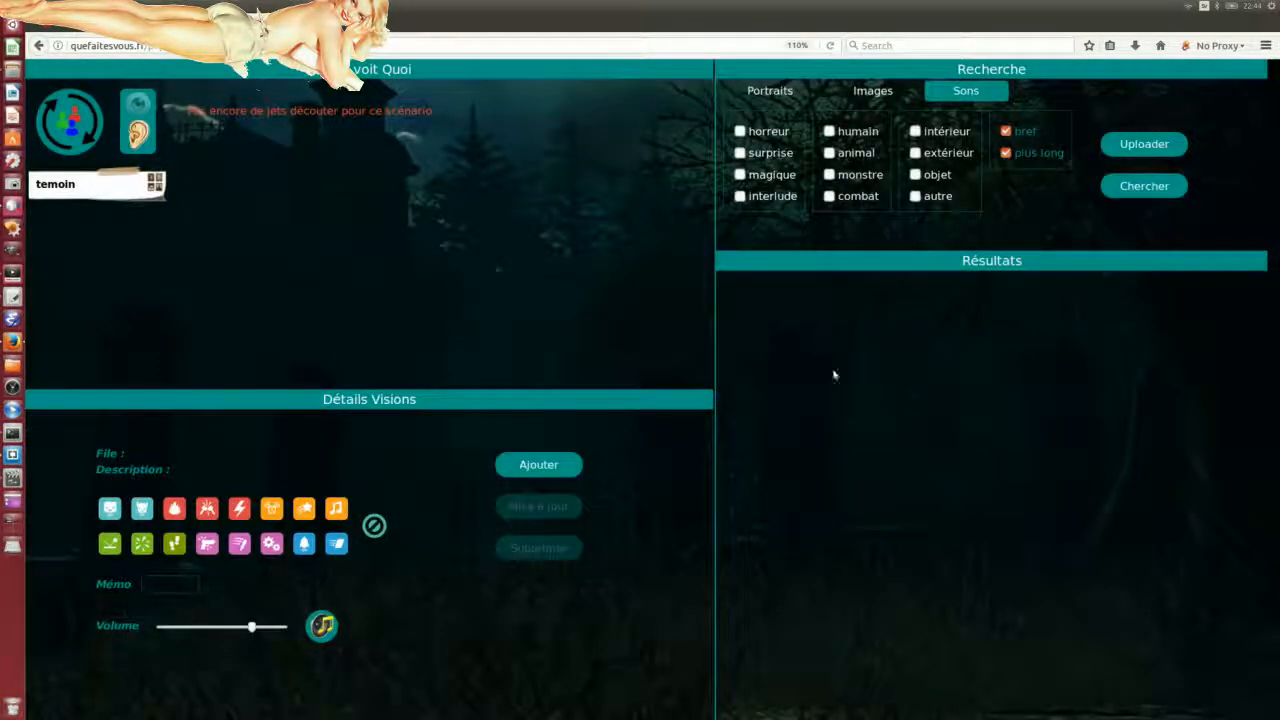
left_click(915, 131)
left_click(1006, 152)
left_click(1152, 192)
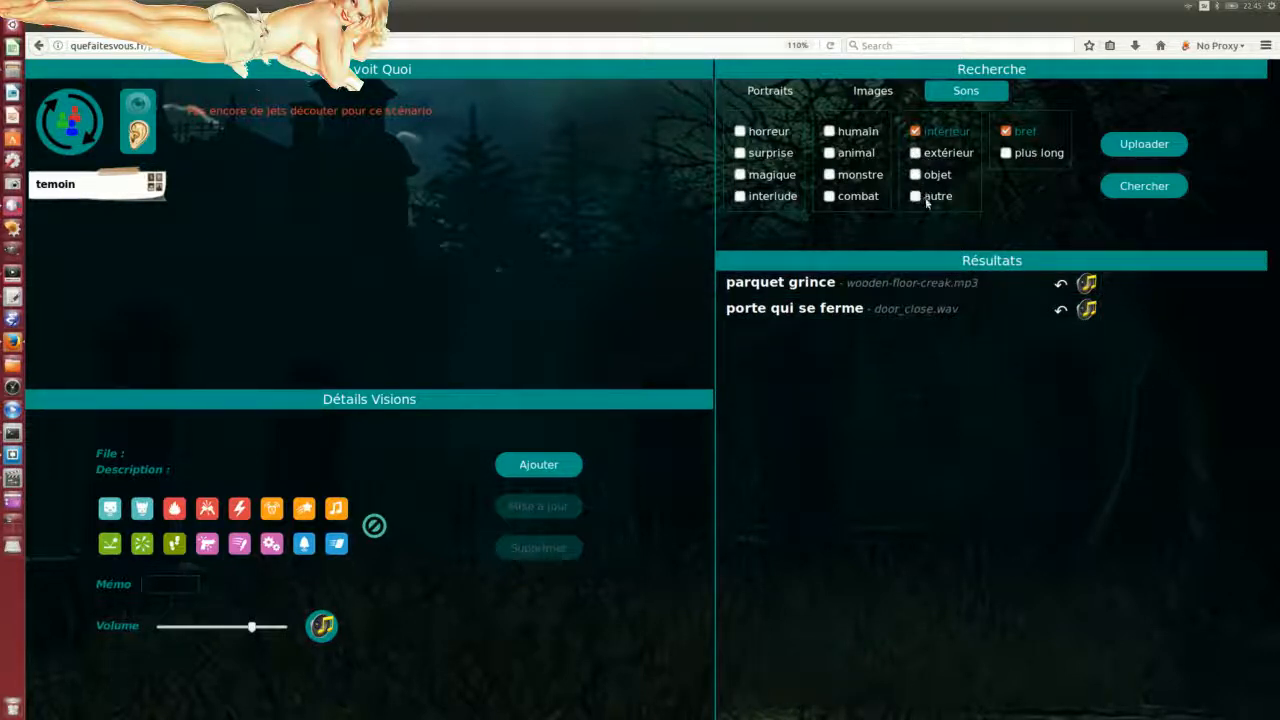
left_click(915, 153)
left_click(915, 174)
left_click(915, 196)
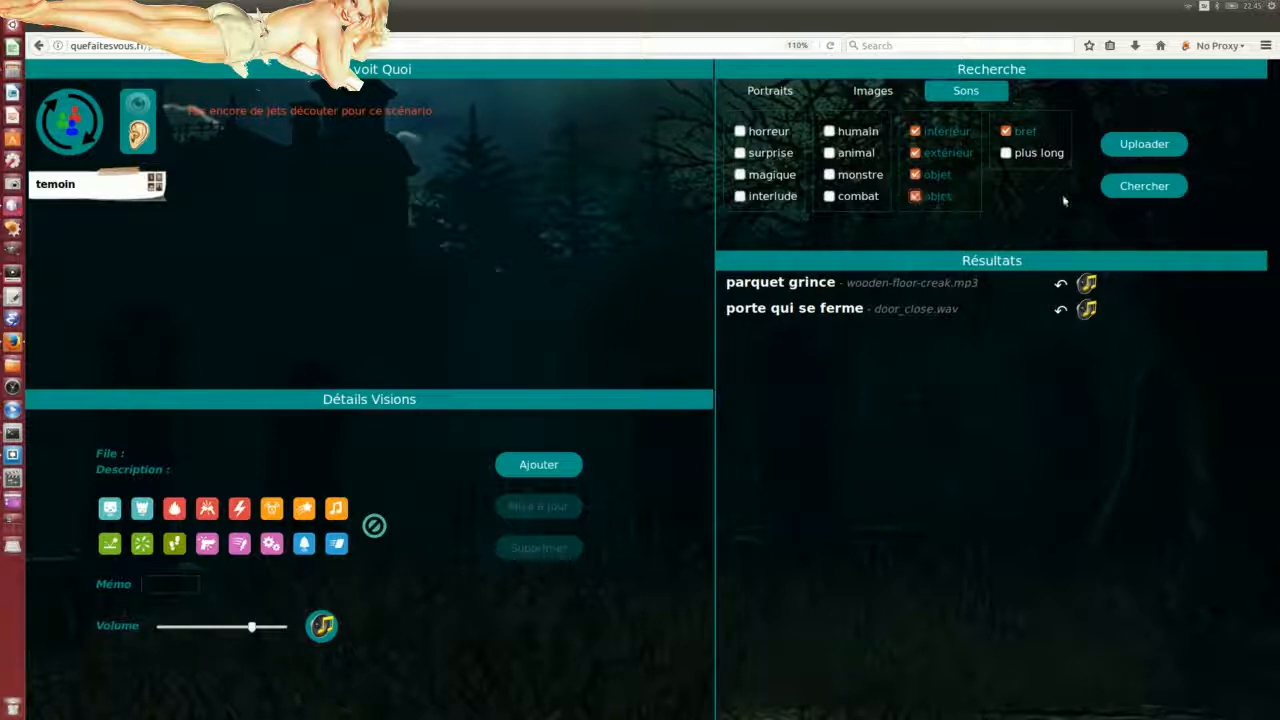
left_click(1144, 186)
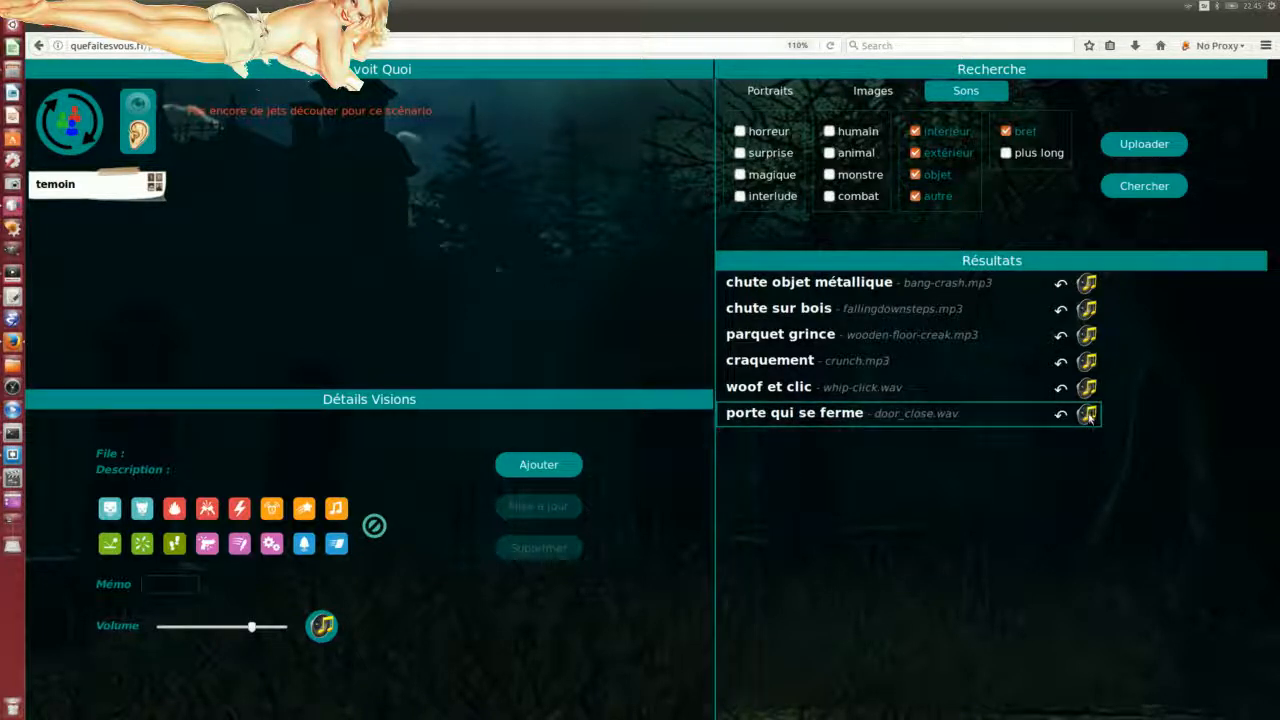
Step: Load door_close.wav into the sound details, enter memo 'ferme_p', and pick the red icon
left_click_drag(1087, 413, 442, 607)
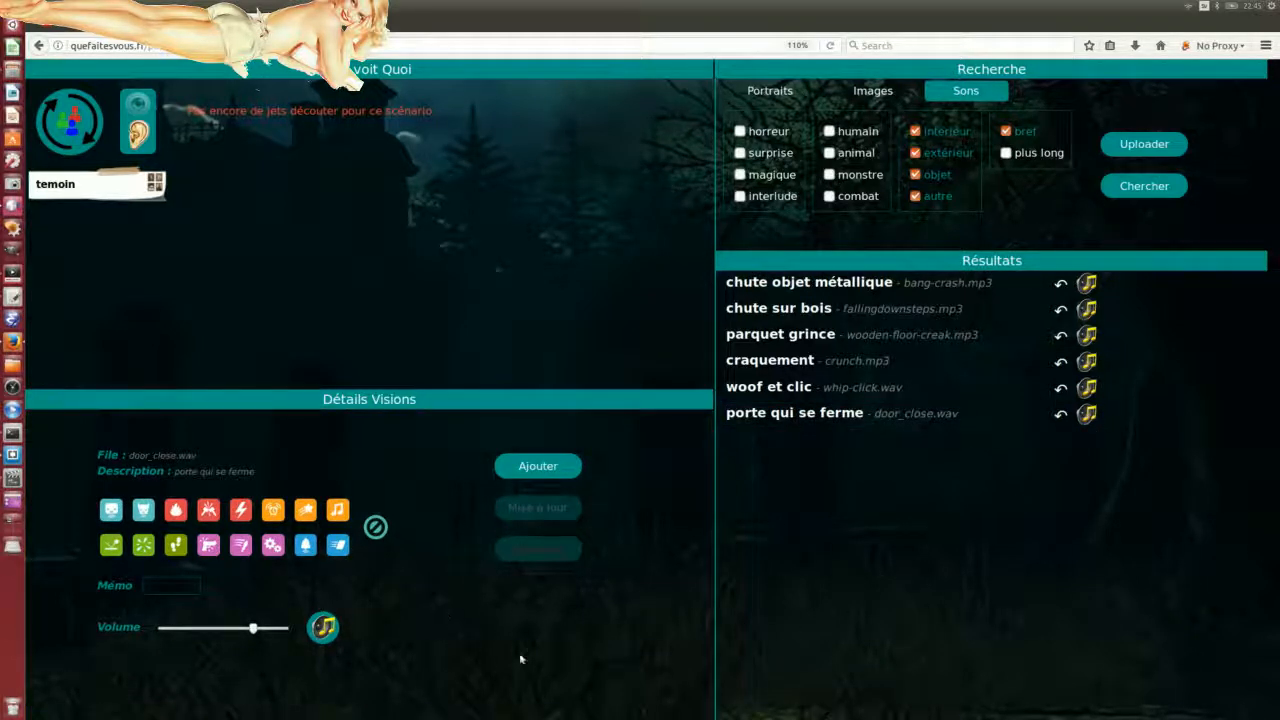
left_click(160, 584)
left_click(179, 583)
type("ferme_p")
left_click(212, 514)
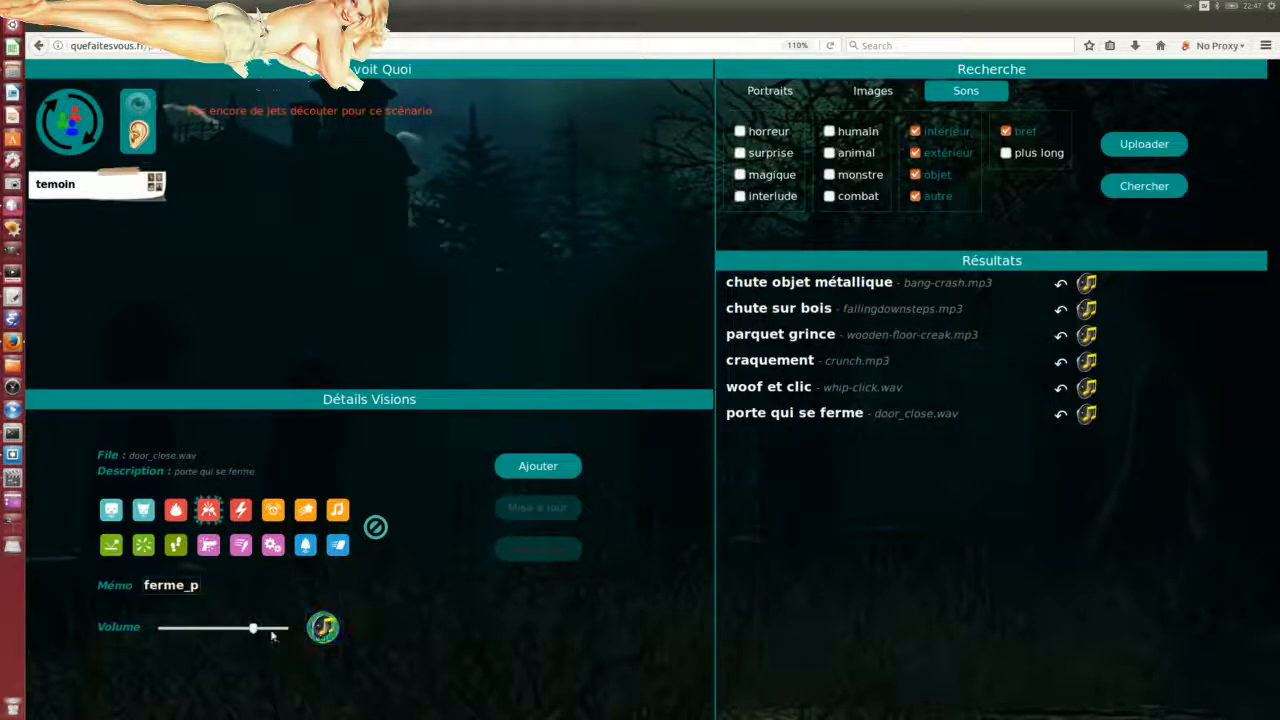
Step: Lower the door_close.wav volume, add it as the ferme_p cue, and dismiss the confirmation
left_click_drag(253, 628, 199, 630)
left_click(533, 467)
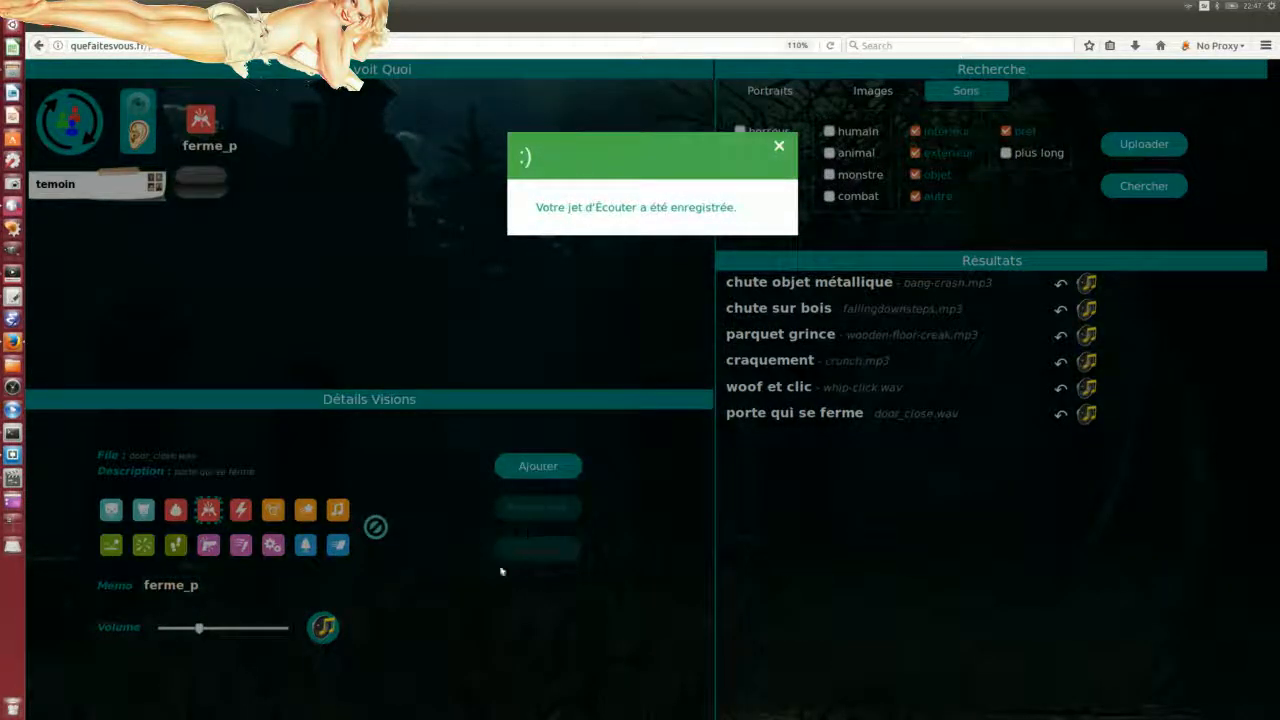
left_click(779, 146)
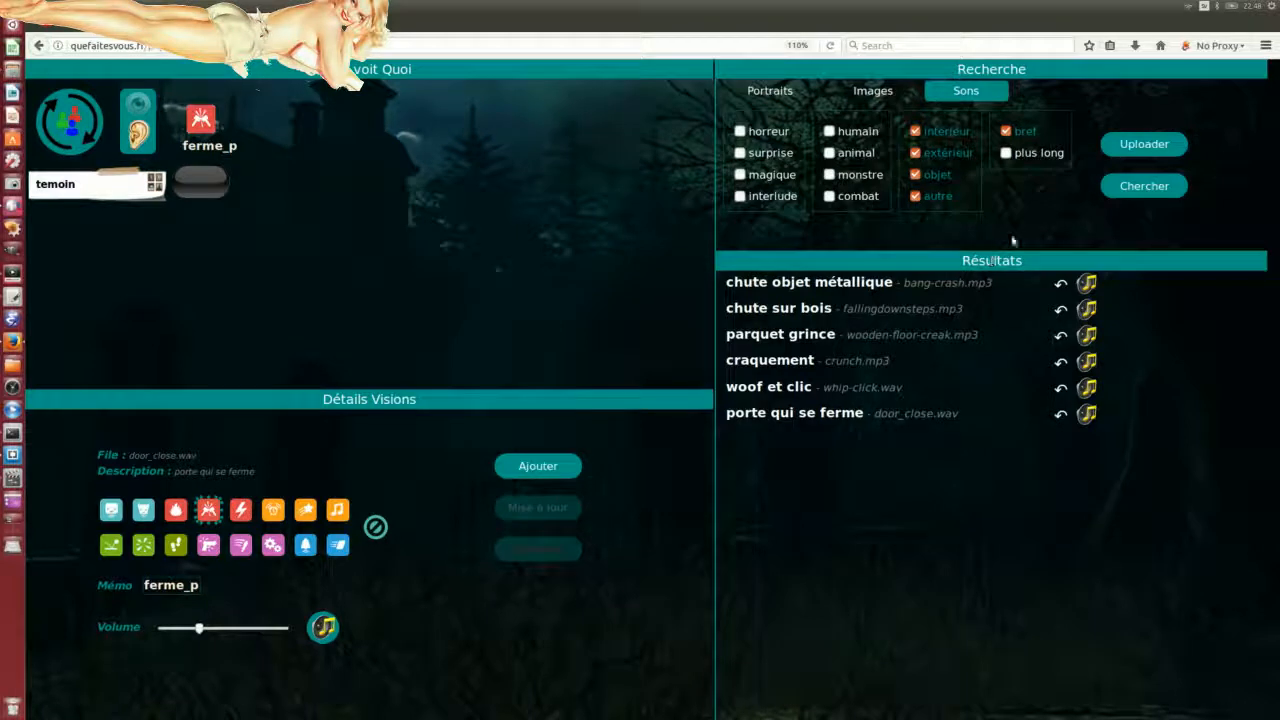
Step: Narrow the sound search to intérieur and load parquet grince into the vision details
left_click(916, 153)
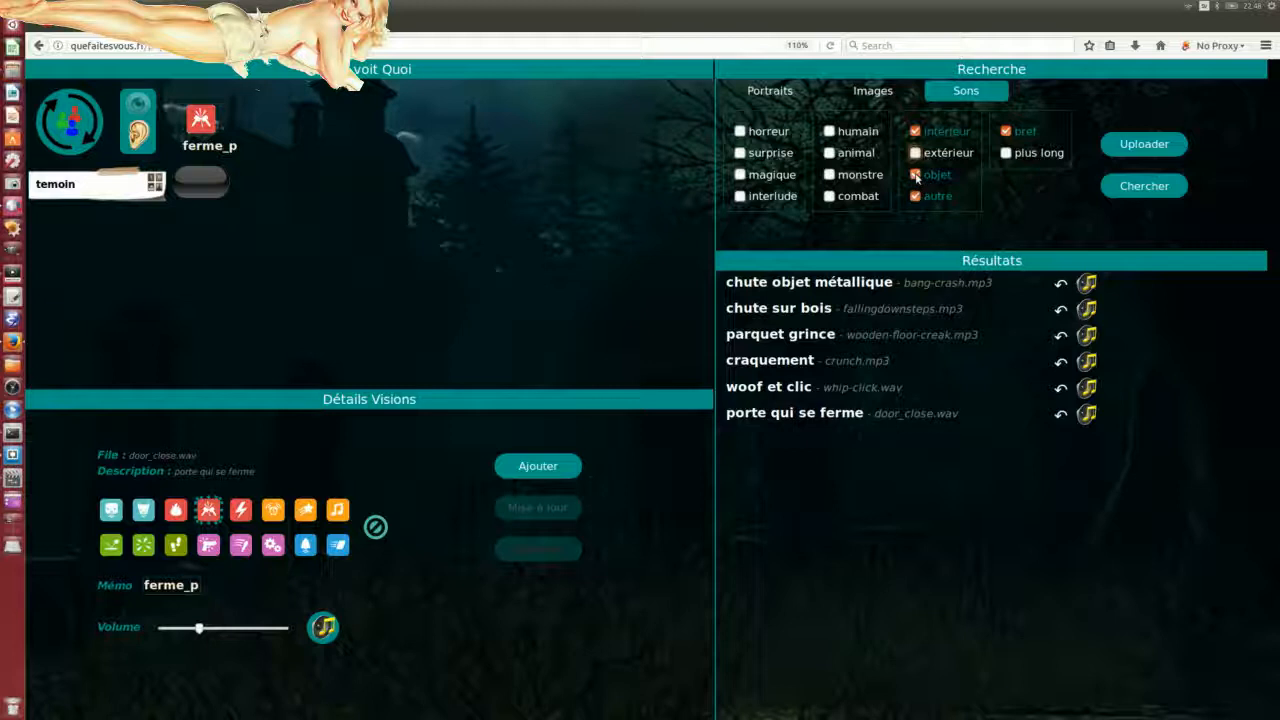
left_click(916, 175)
left_click(916, 196)
left_click(1127, 187)
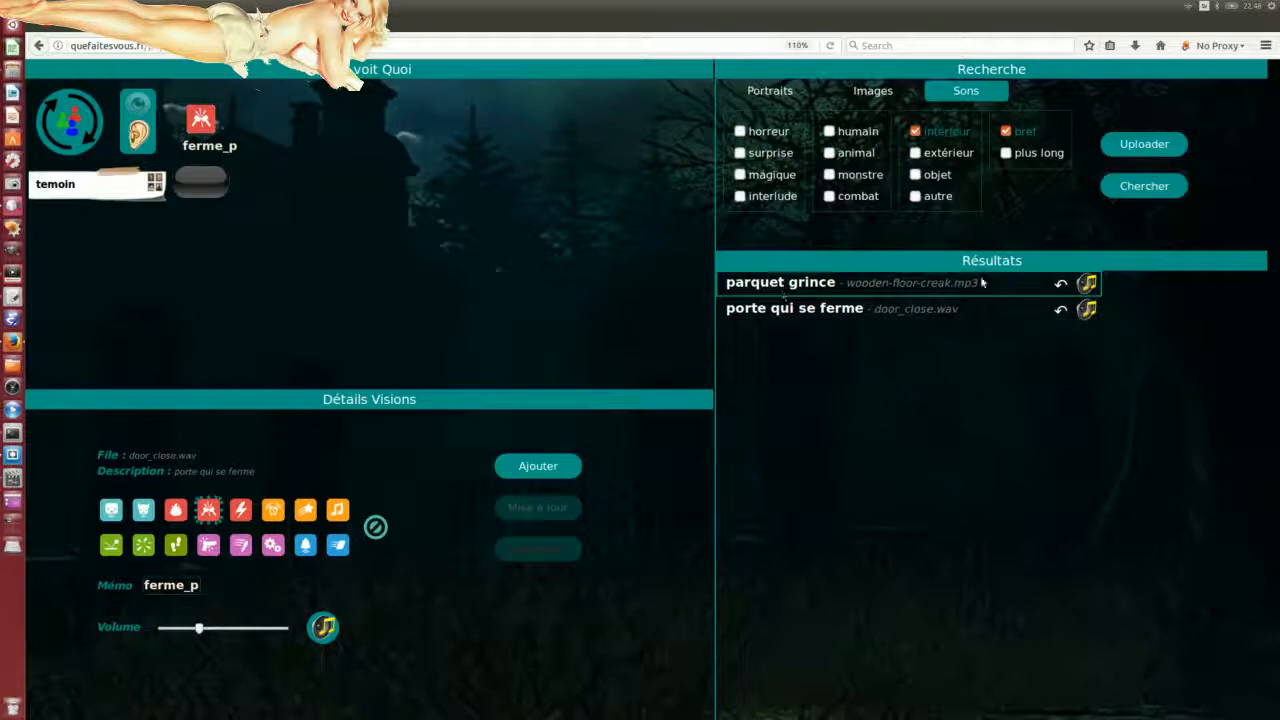
left_click_drag(1085, 284, 540, 613)
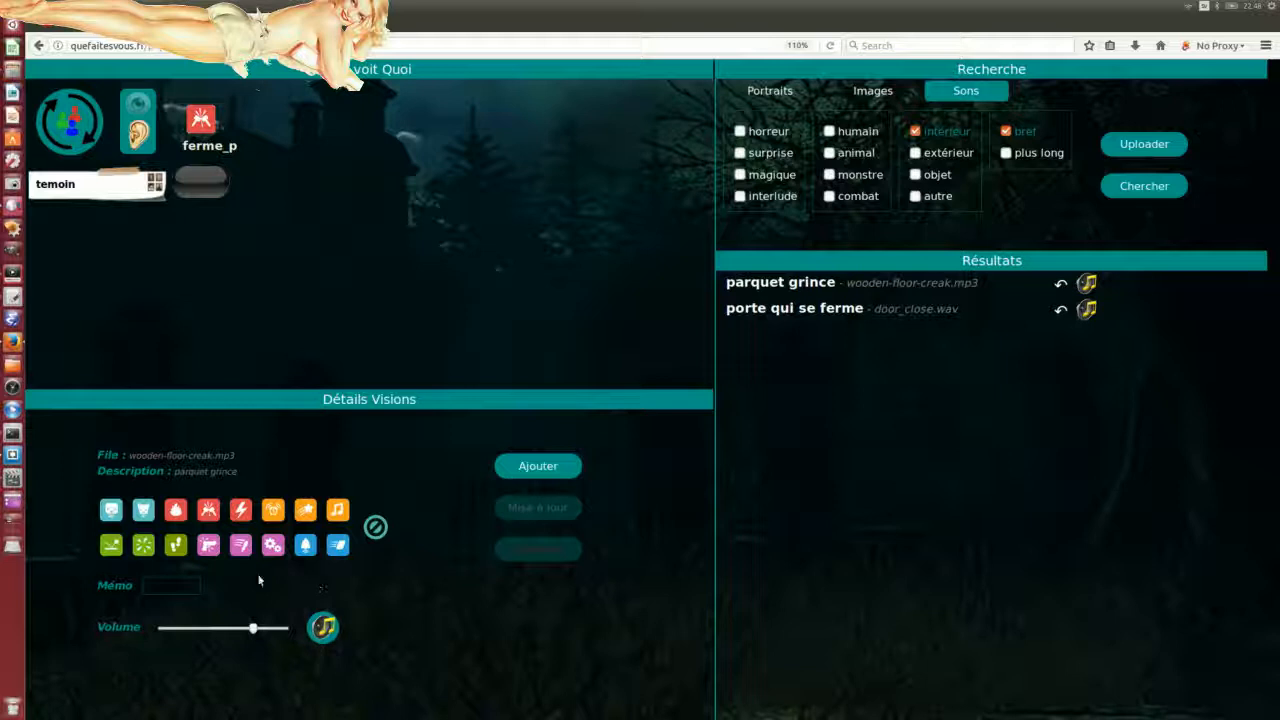
Step: Give it memo 'parquet' and the footsteps icon, lower its volume slightly, and save the cue
left_click(150, 584)
type("parquet")
left_click(176, 547)
left_click(520, 468)
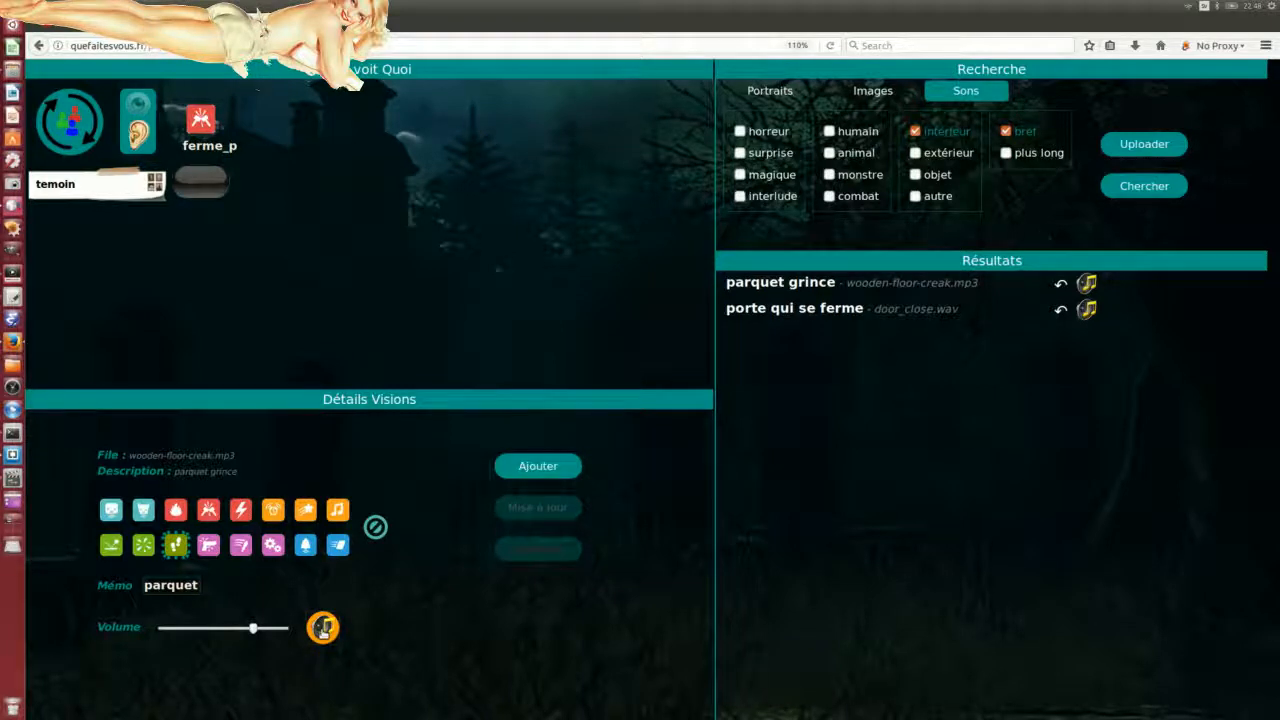
left_click_drag(251, 628, 230, 628)
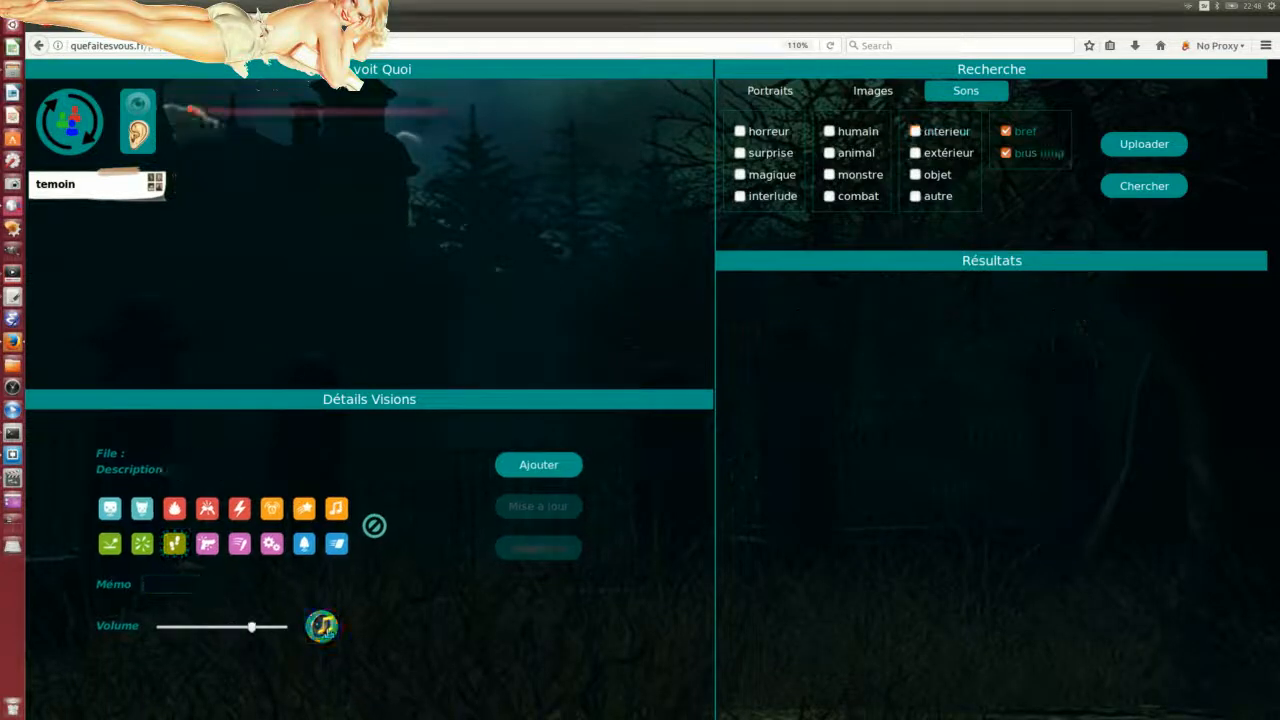
left_click(543, 466)
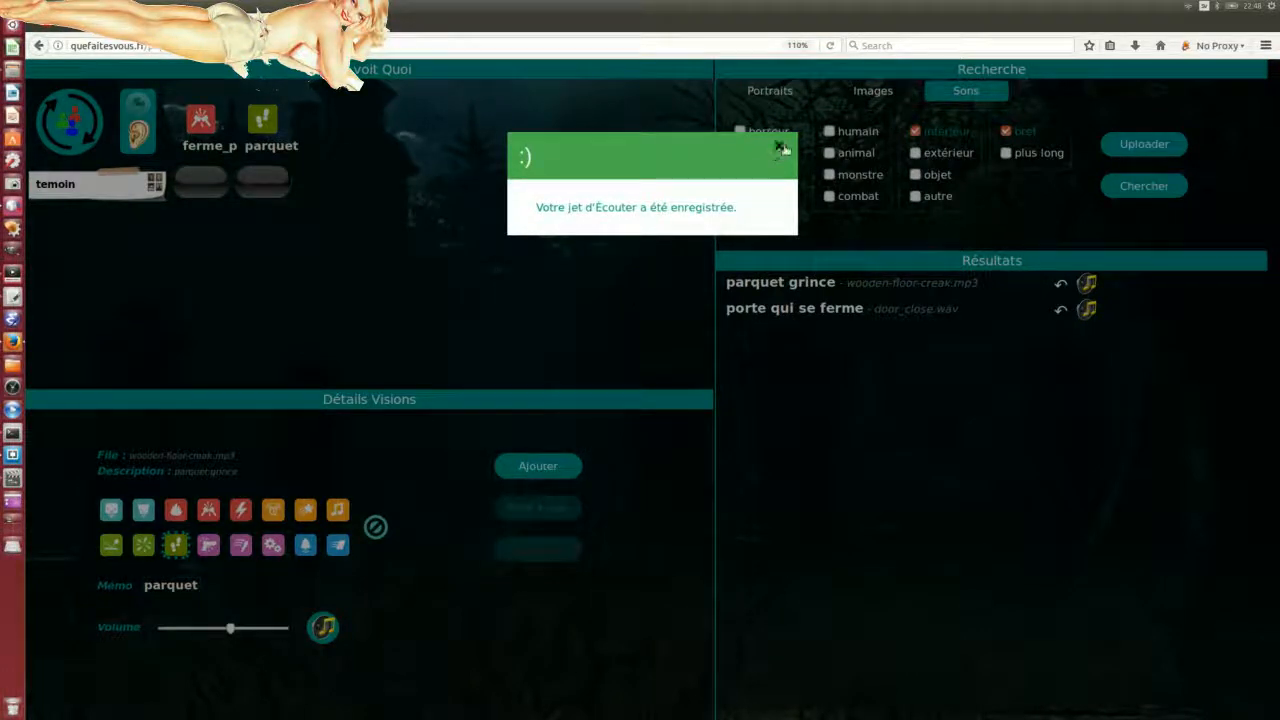
left_click(775, 147)
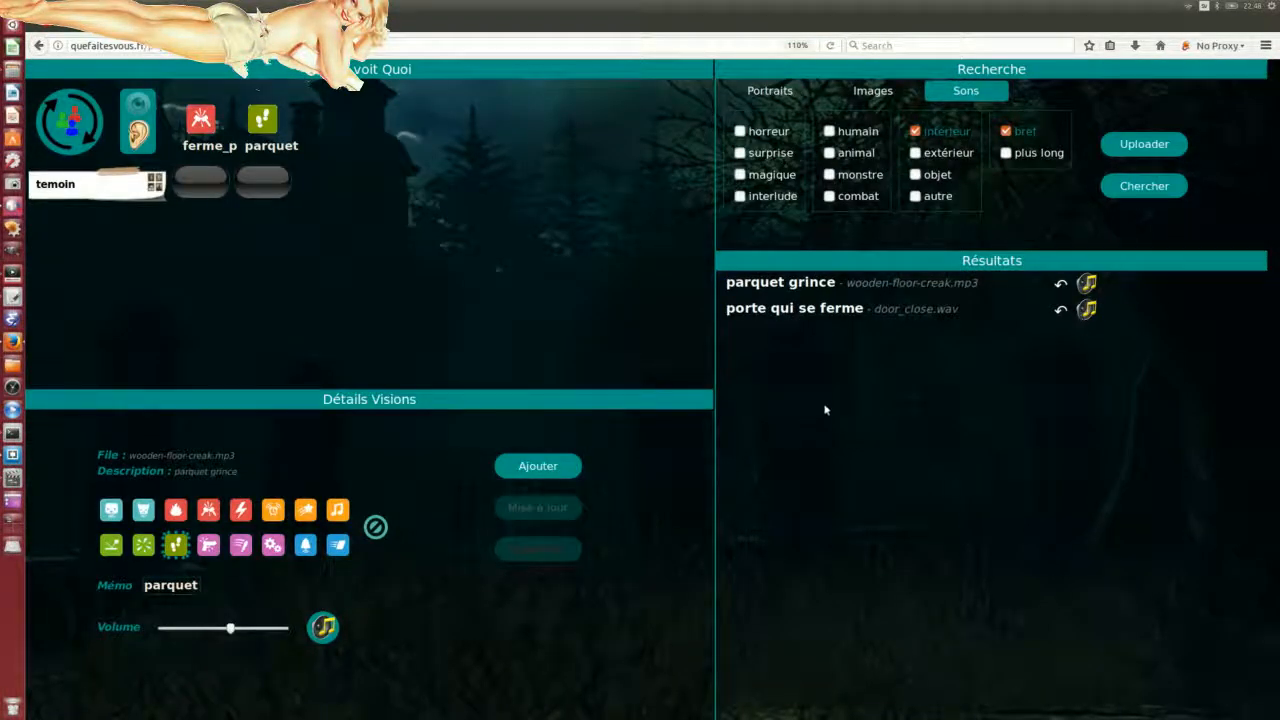
Step: Add the humain, extérieur, combat and autre categories to the sound search, re-searching along the way
left_click(830, 132)
left_click(1135, 186)
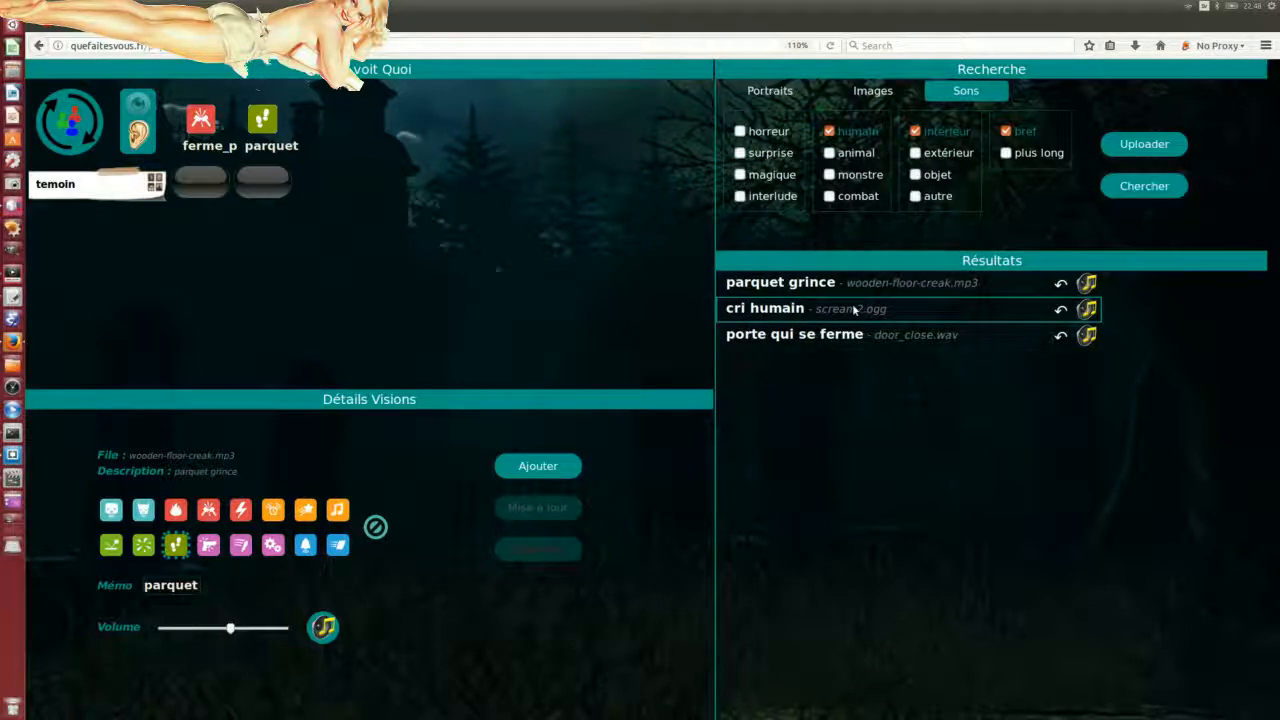
left_click(915, 153)
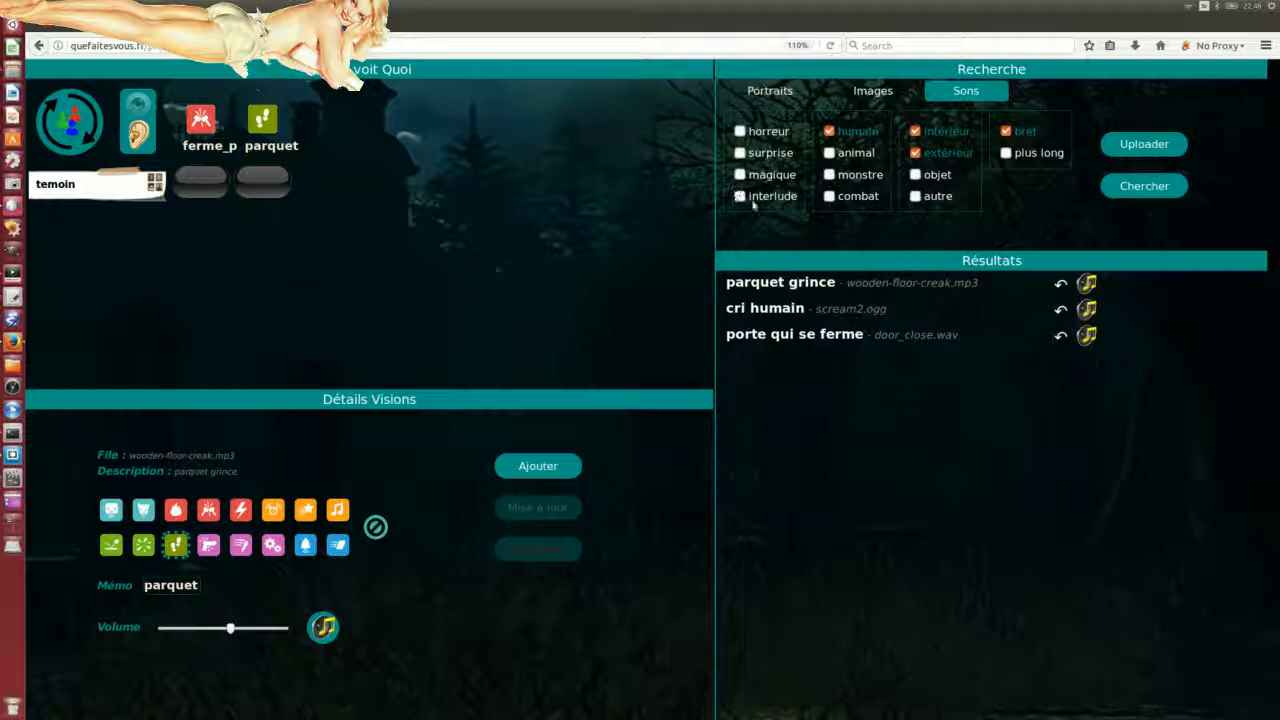
left_click(829, 197)
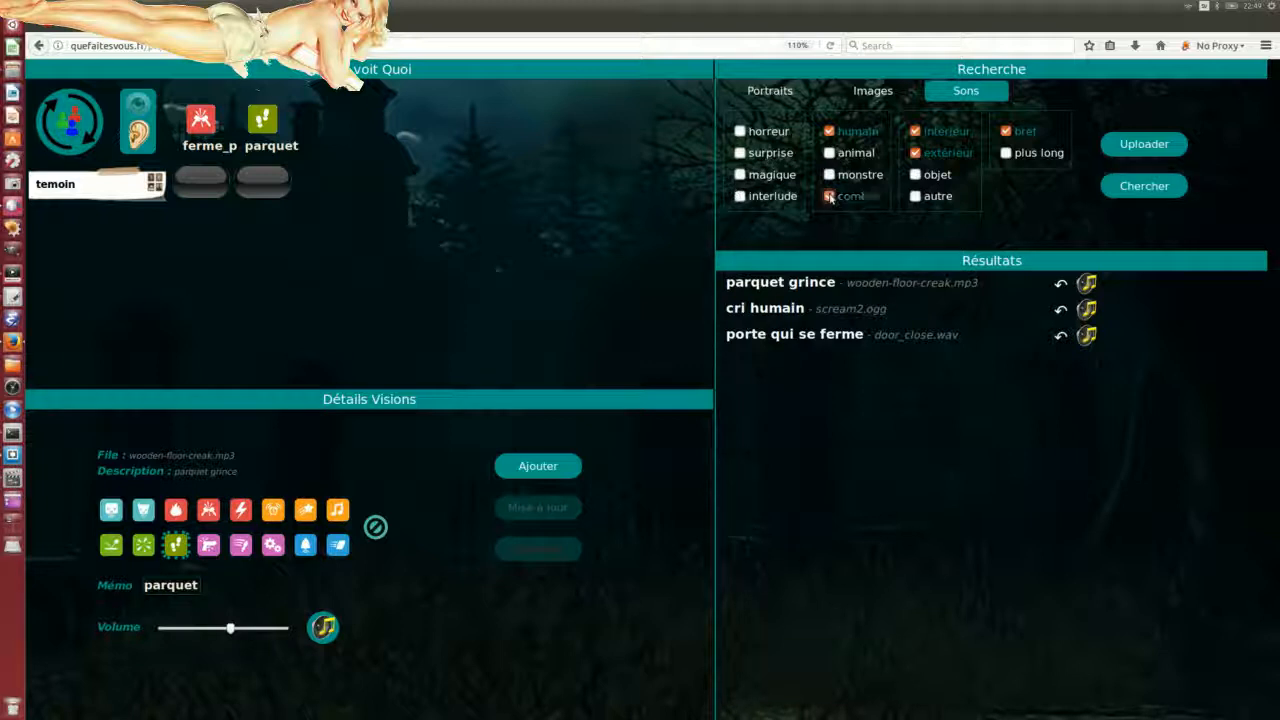
left_click(1140, 186)
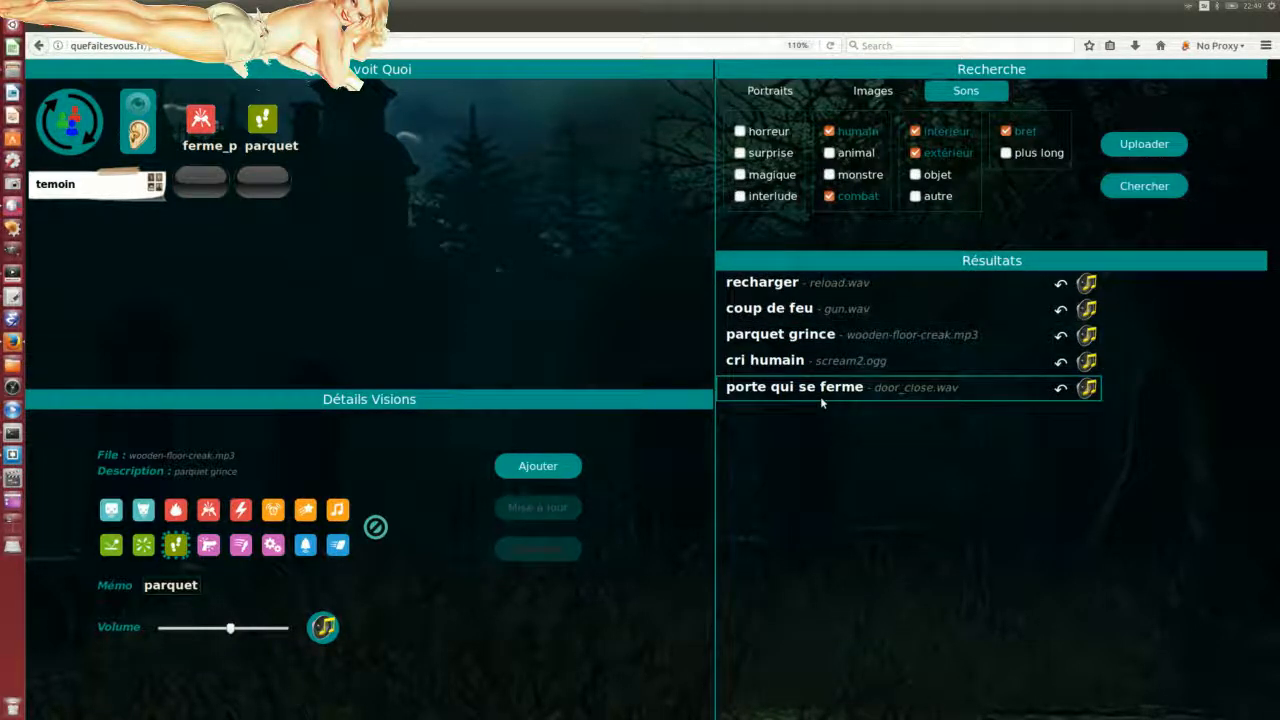
left_click(915, 196)
left_click(1144, 186)
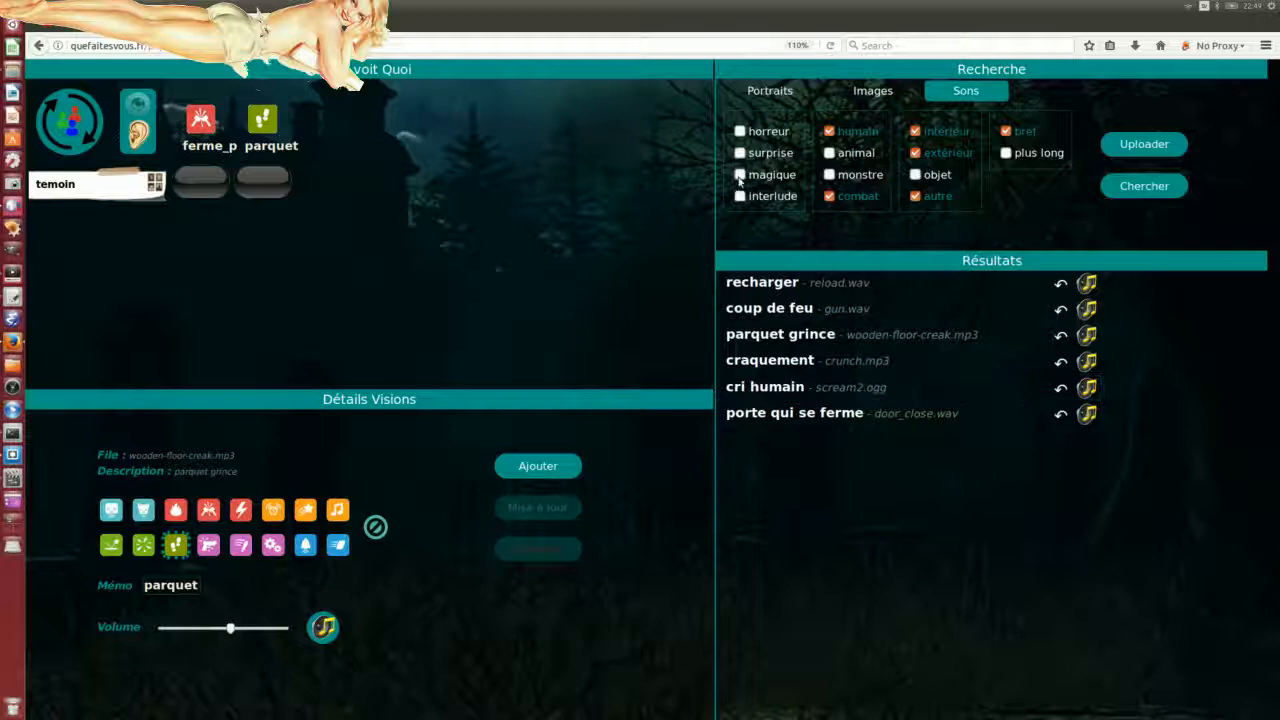
Step: Also include horreur, surprise, magique, interlude, animal, monstre, objet and plus long, then search
left_click(740, 132)
left_click(740, 153)
left_click(740, 174)
left_click(740, 196)
left_click(829, 153)
left_click(833, 175)
left_click(915, 175)
left_click(1006, 155)
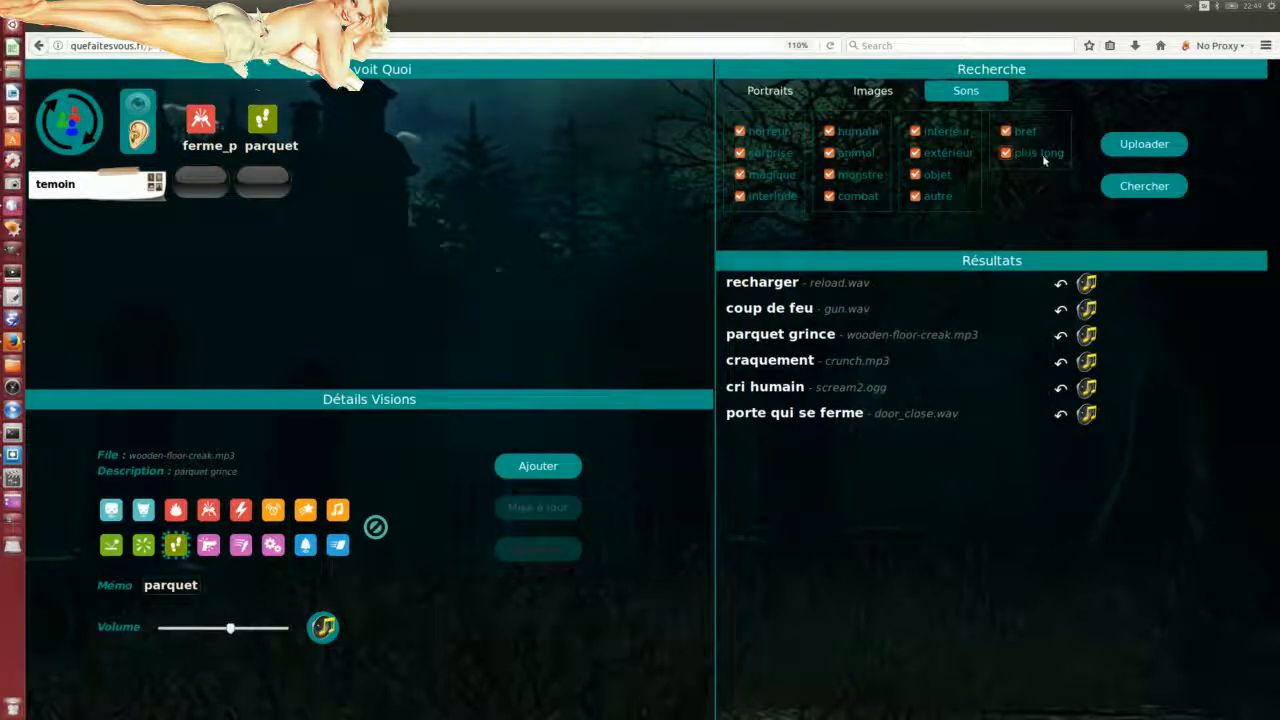
left_click(1141, 190)
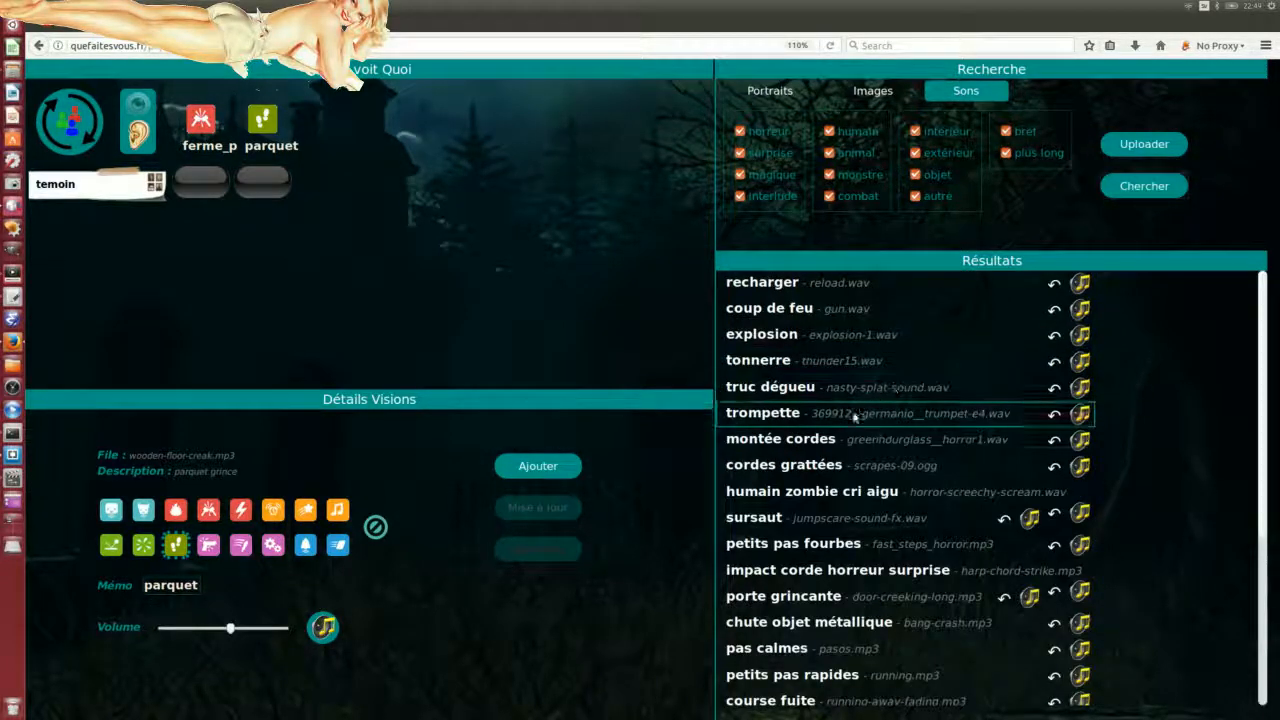
Step: Load petits pas rapides (running.mp3), lower its volume slightly, memo it 'petitpas', and add it
scroll(853, 416, "down", 2)
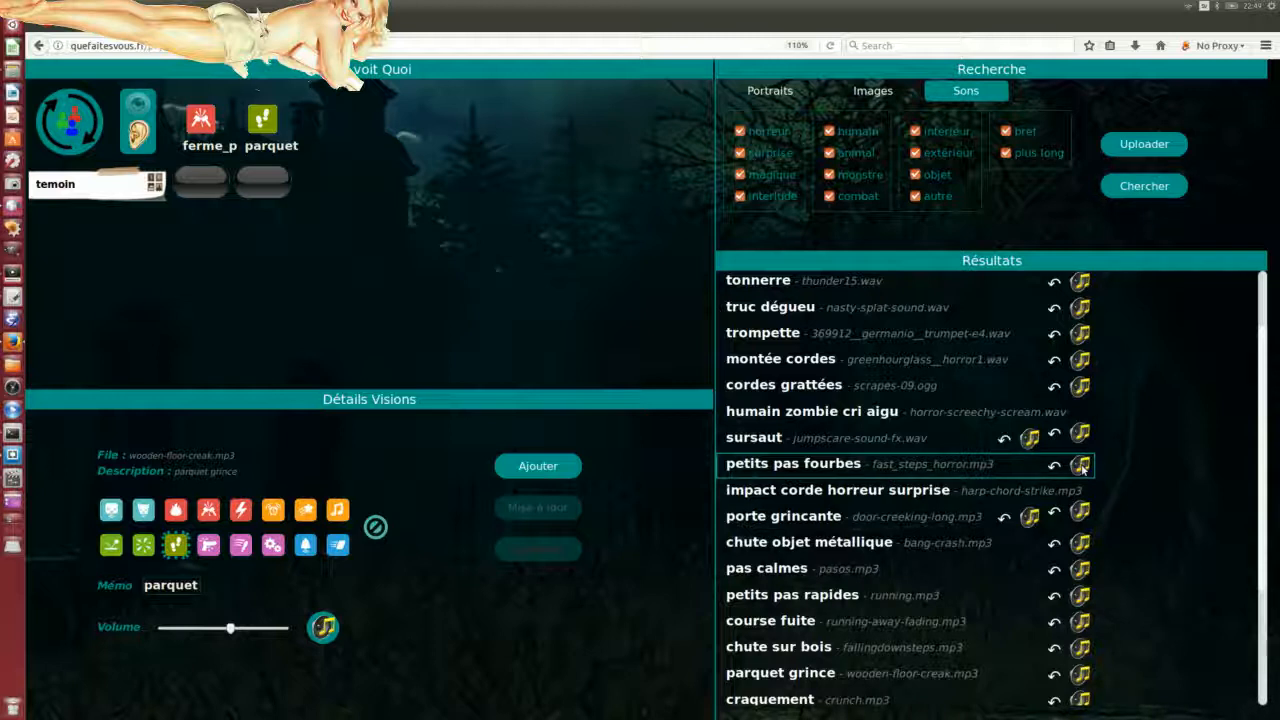
scroll(880, 445, "down", 2)
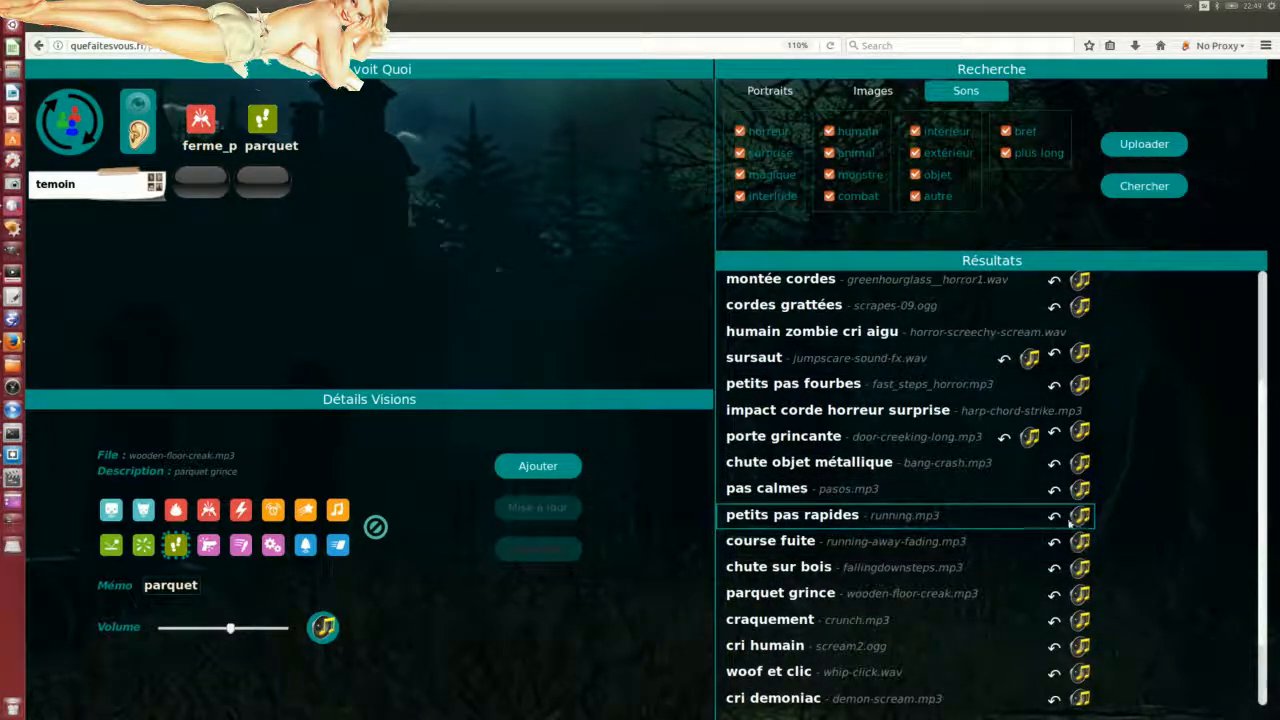
left_click_drag(1082, 518, 447, 643)
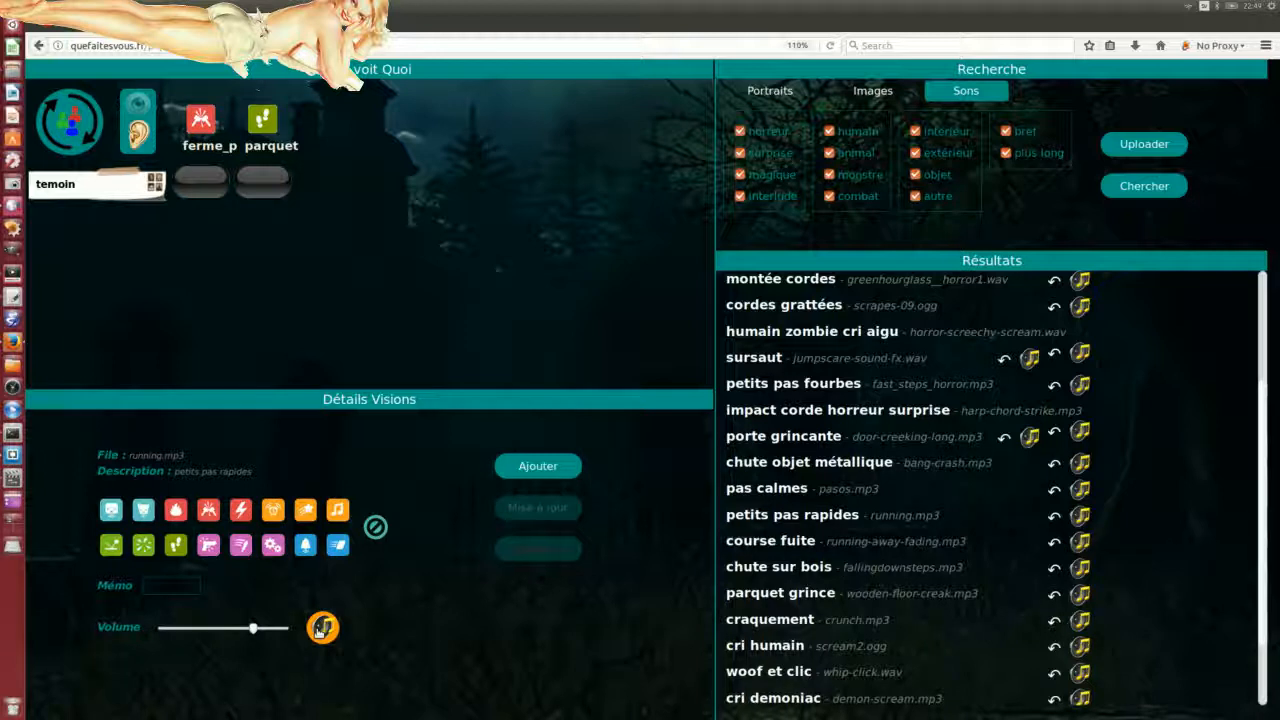
left_click_drag(253, 629, 233, 631)
type("petit")
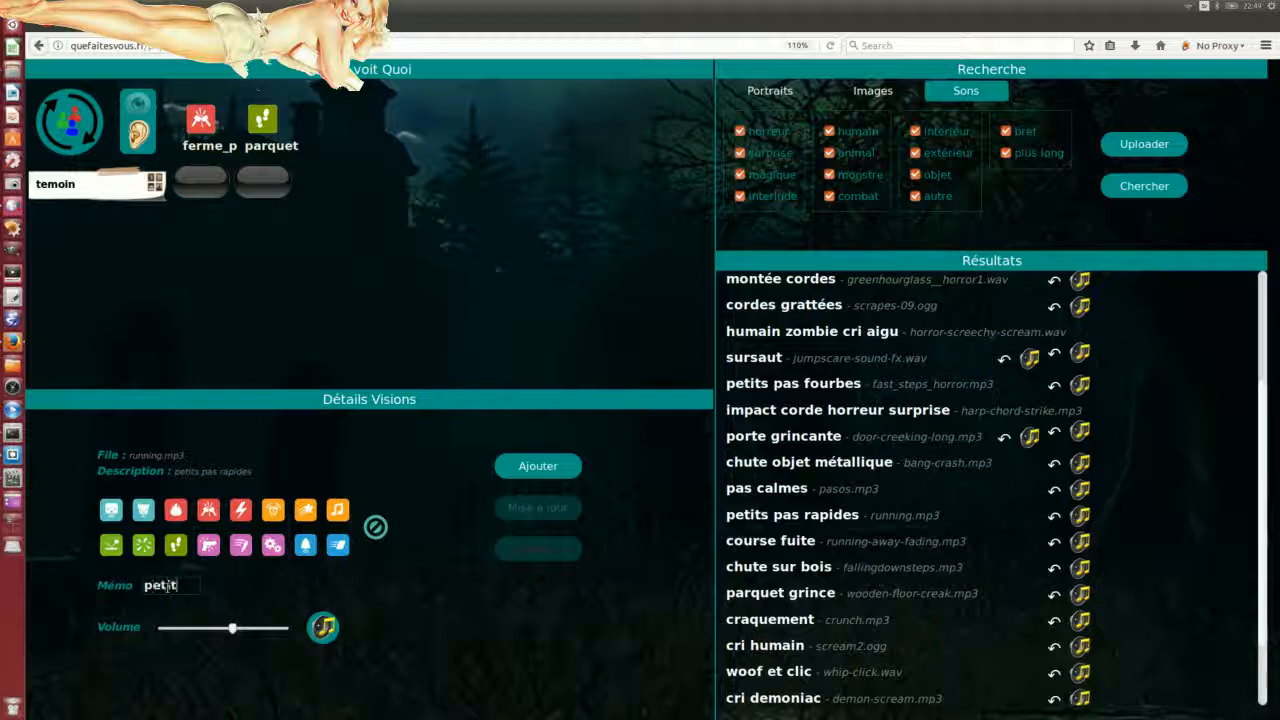
type("psas")
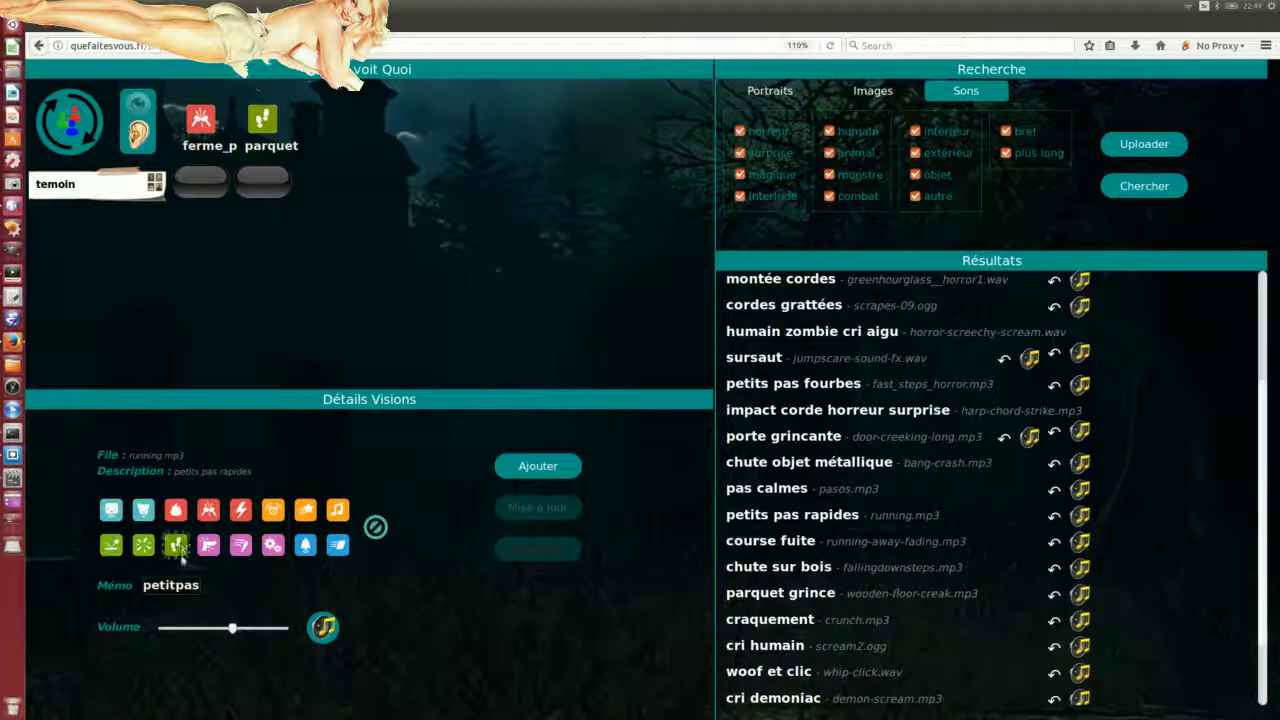
left_click(561, 468)
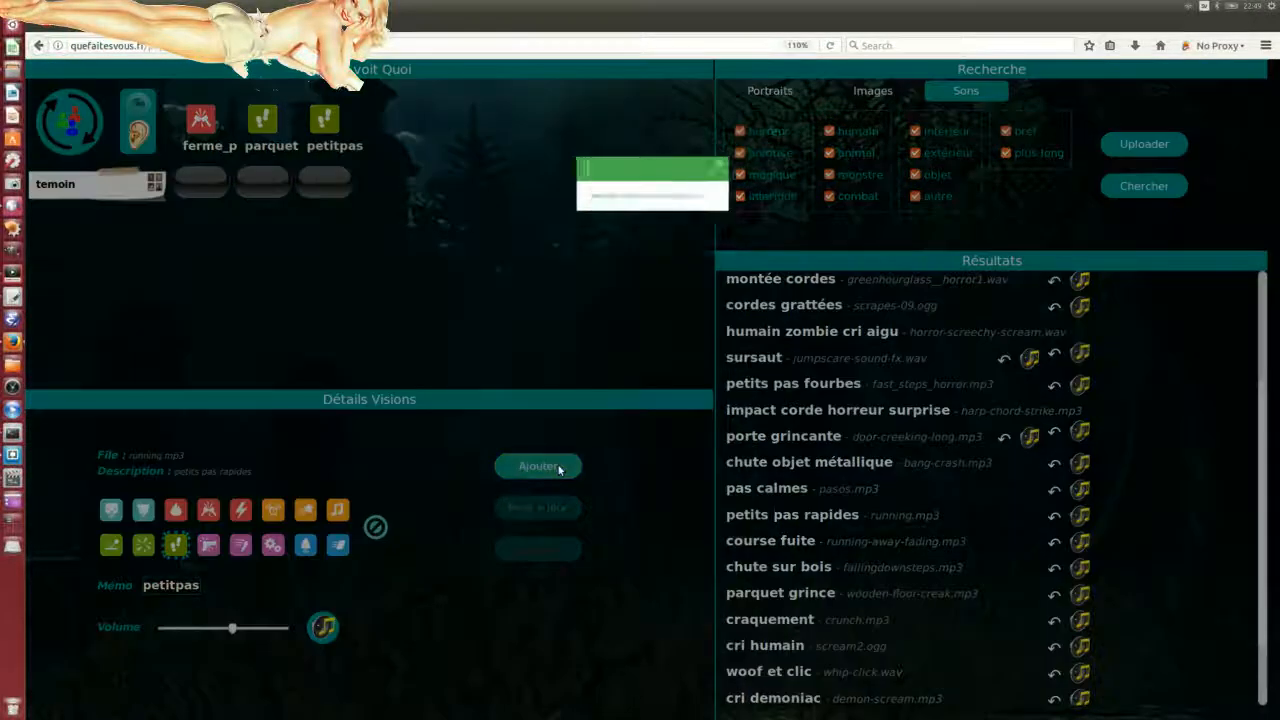
Step: Close the confirmation and give petitpas the second icon in the grid's top row
left_click(779, 146)
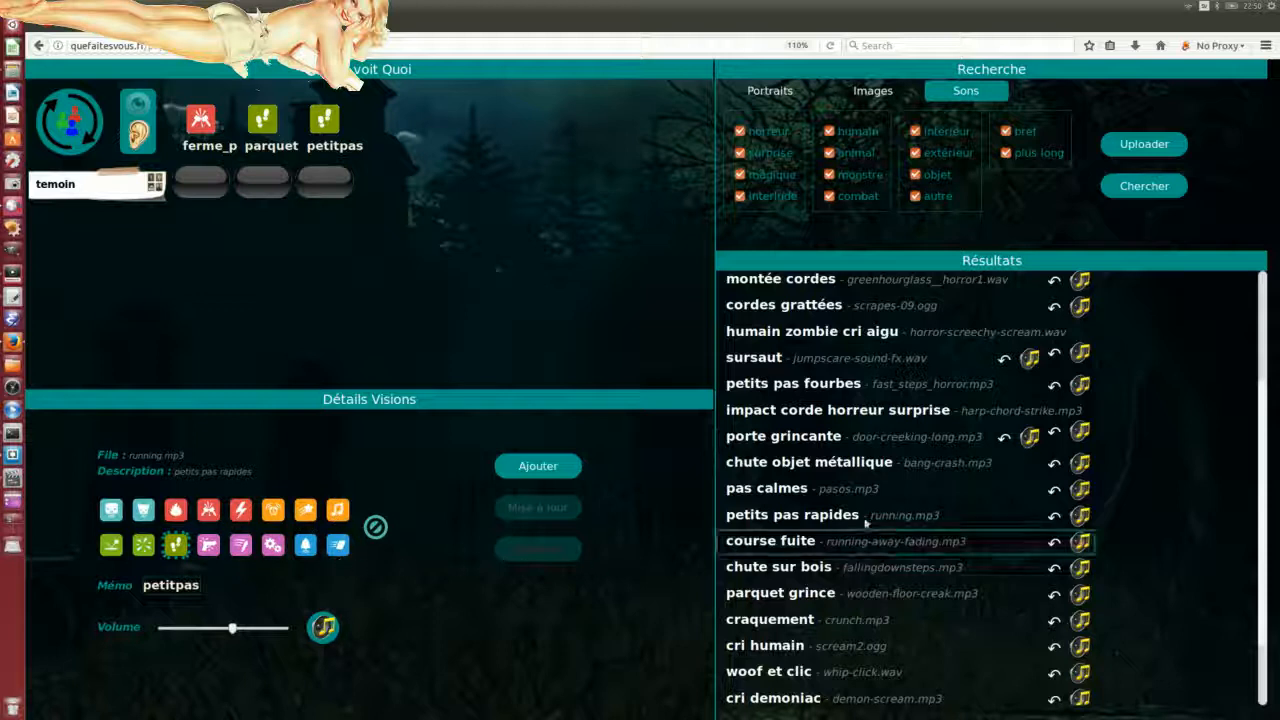
scroll(897, 524, "down", 1)
scroll(892, 560, "down", 2)
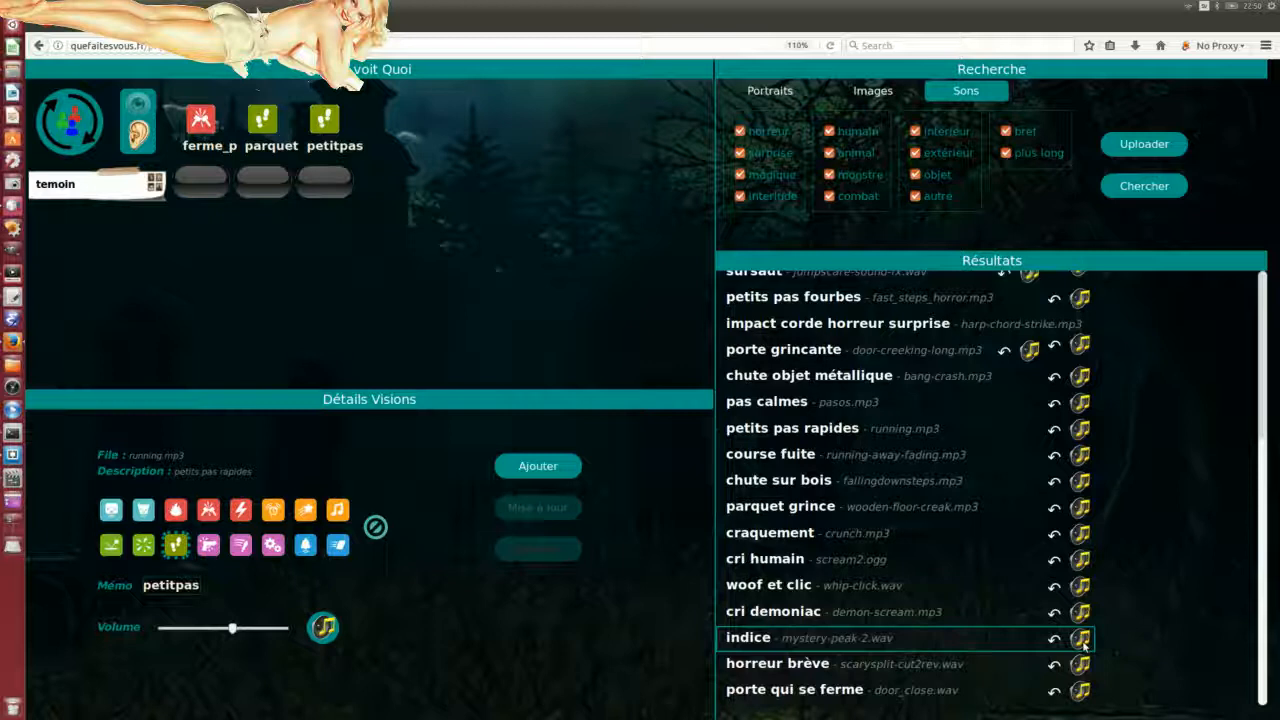
scroll(900, 520, "up", 5)
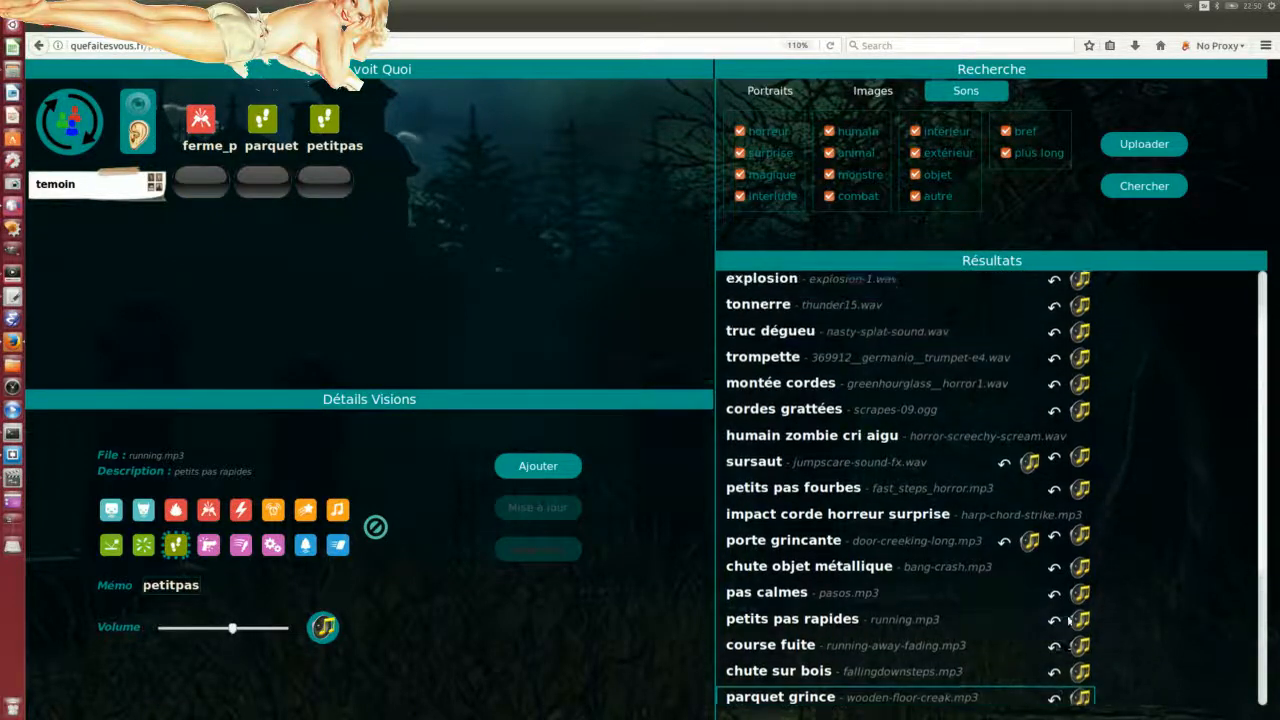
scroll(820, 435, "up", 2)
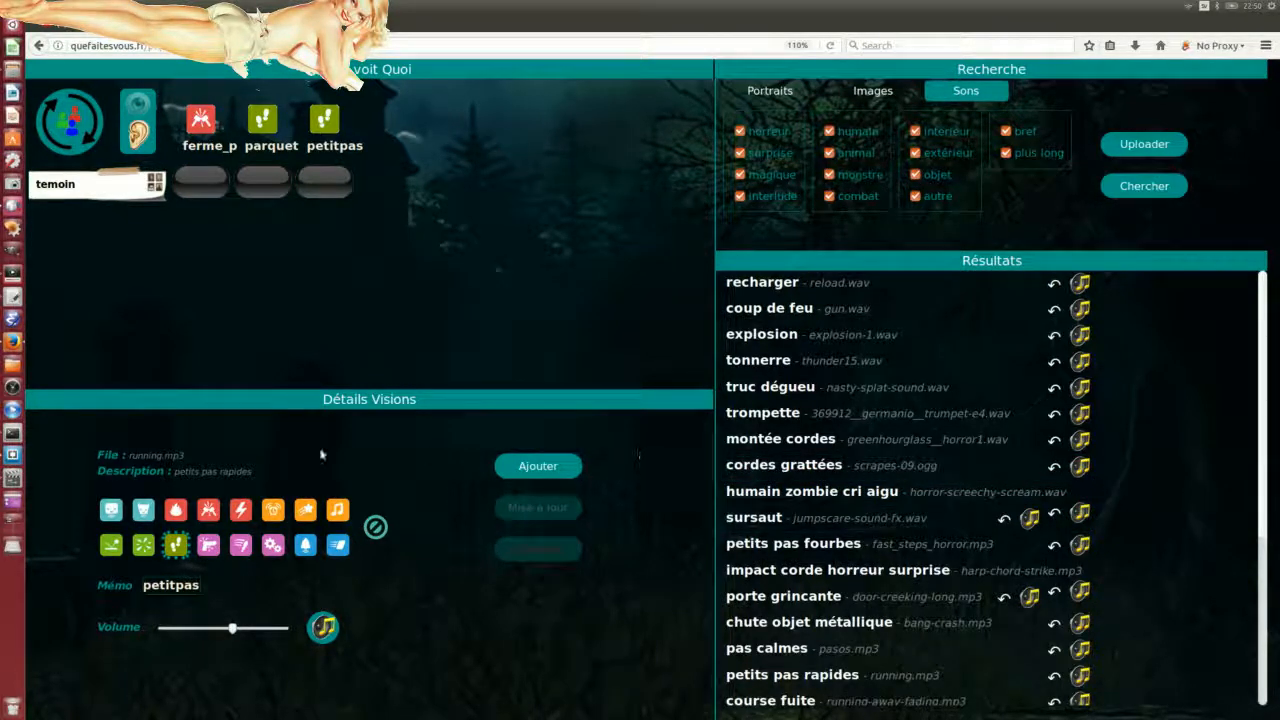
left_click(145, 511)
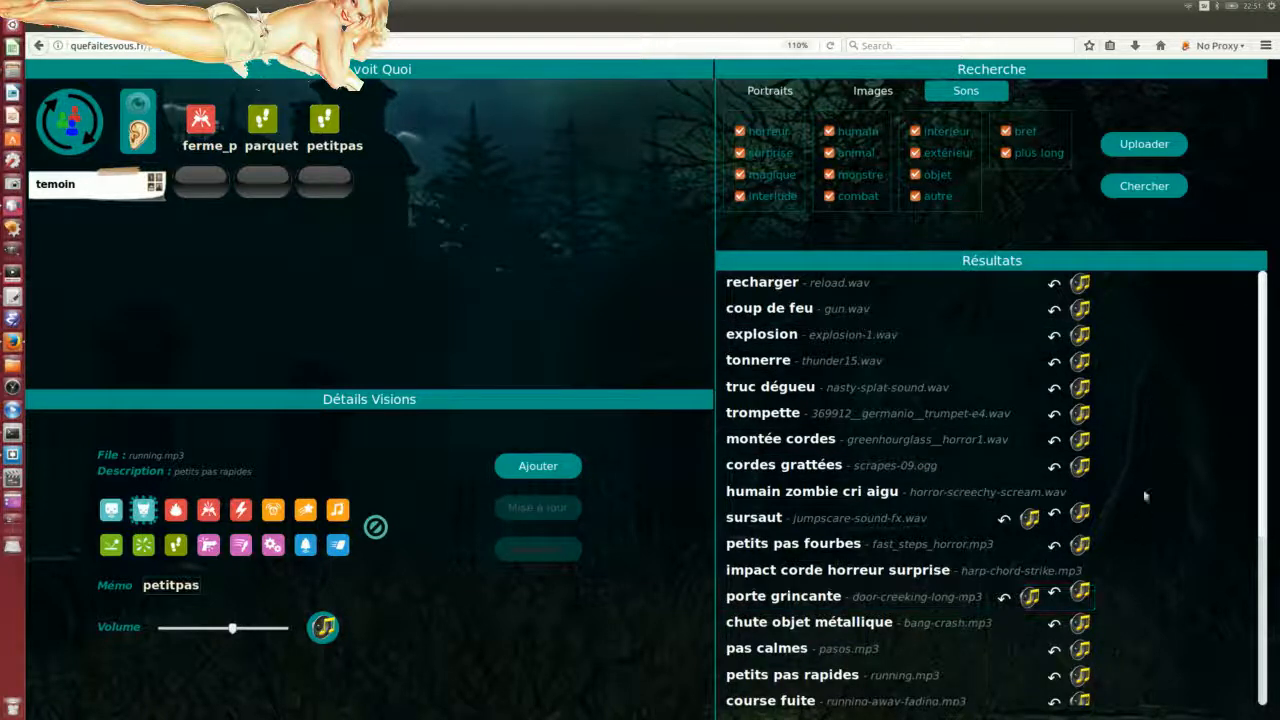
scroll(1151, 500, "down", 5)
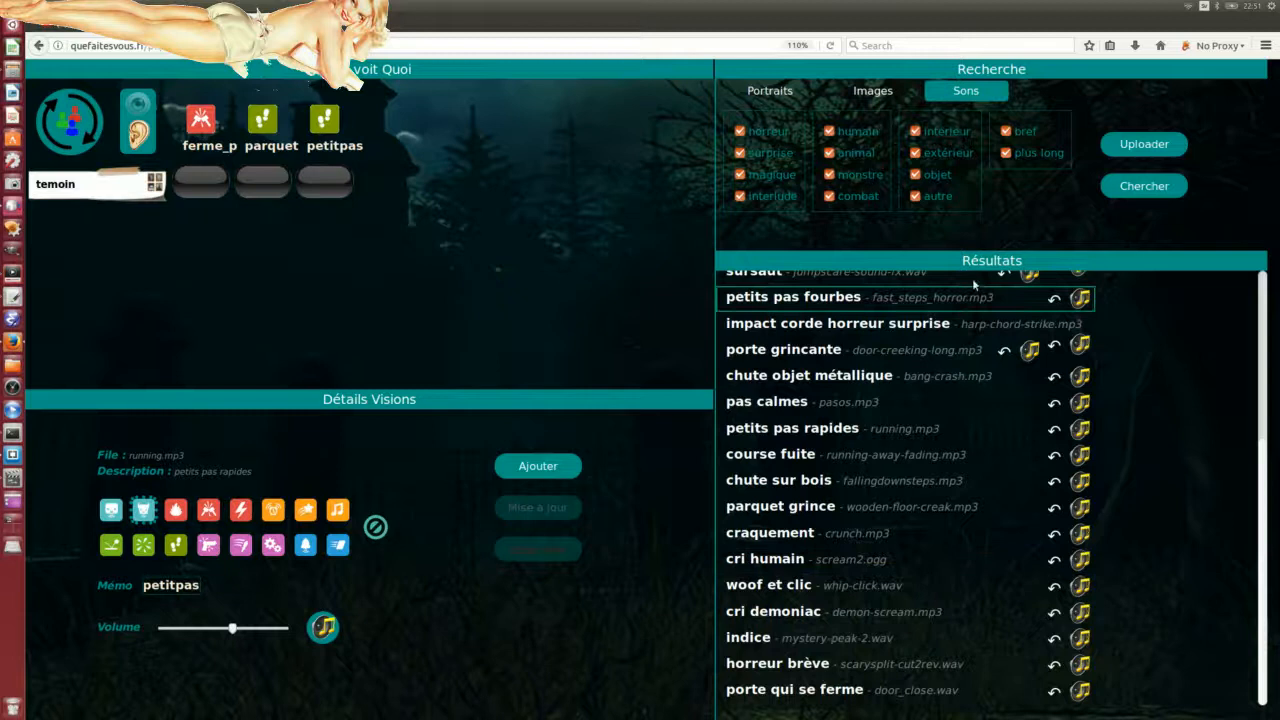
scroll(1172, 508, "up", 3)
scroll(1170, 513, "up", 3)
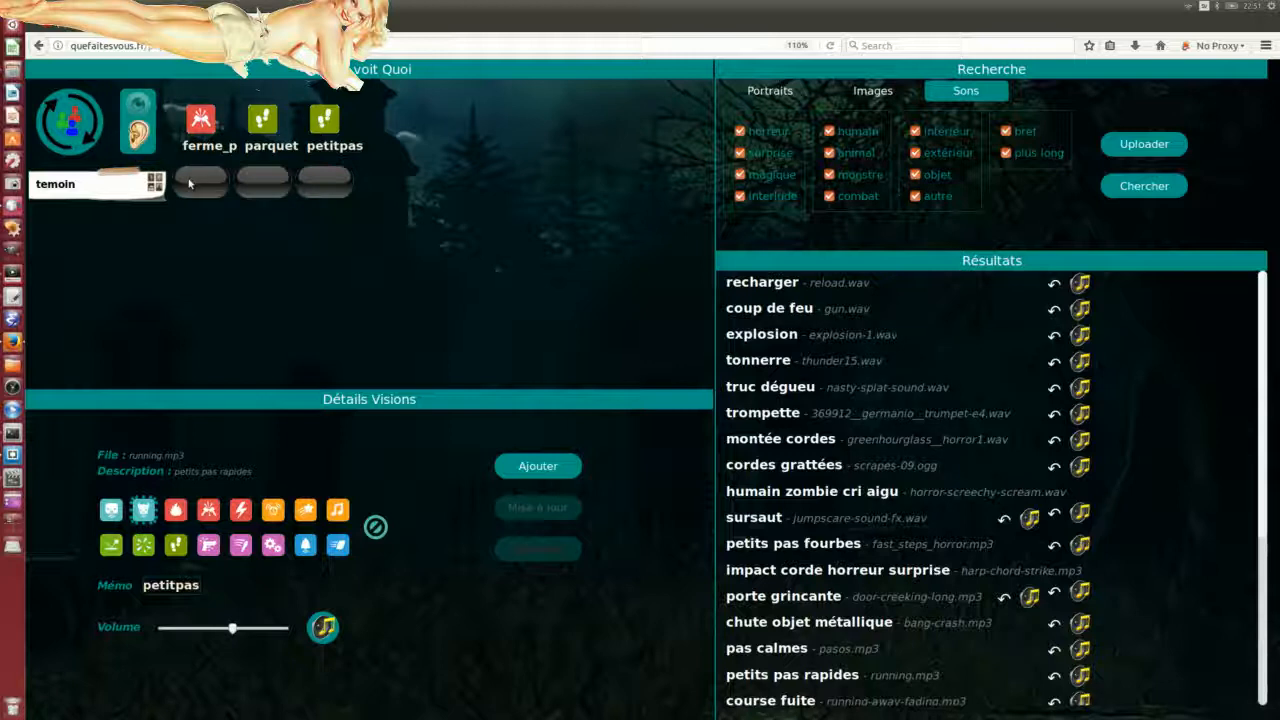
Step: Trigger the ferme_p and parquet sounds and send them to the witness
left_click_drag(0, 298, 955, 298)
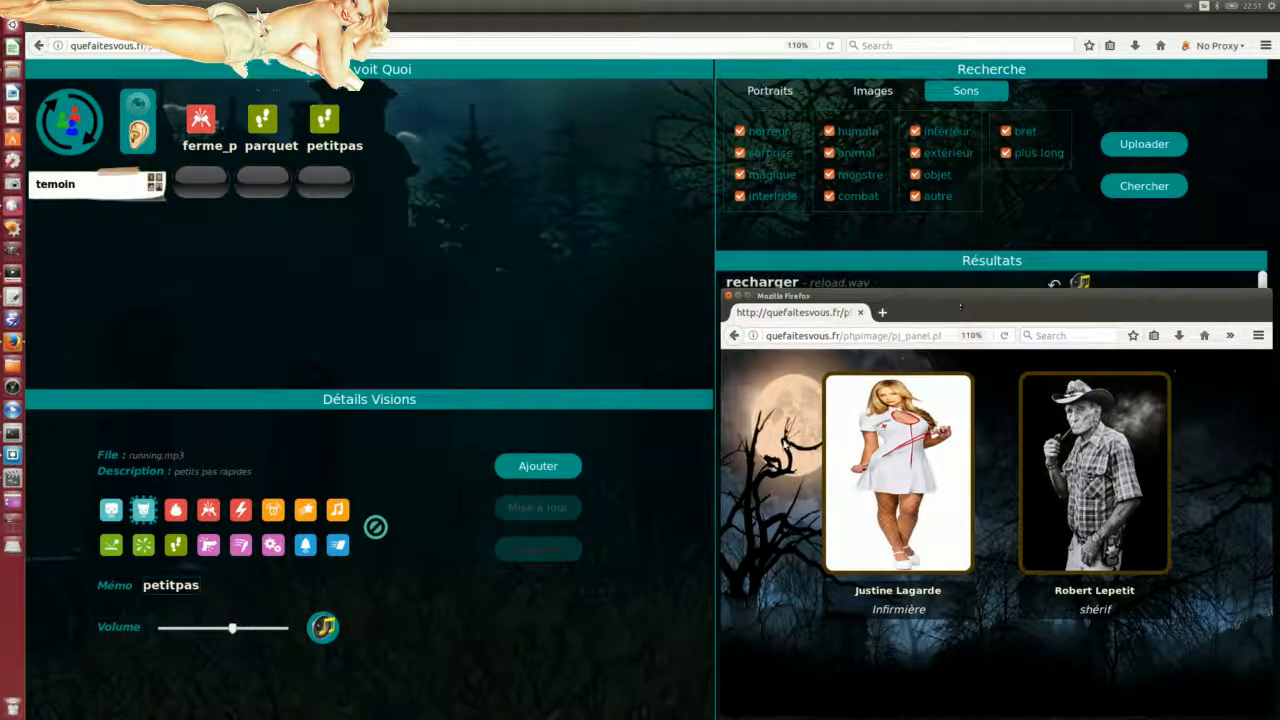
left_click_drag(889, 301, 981, 278)
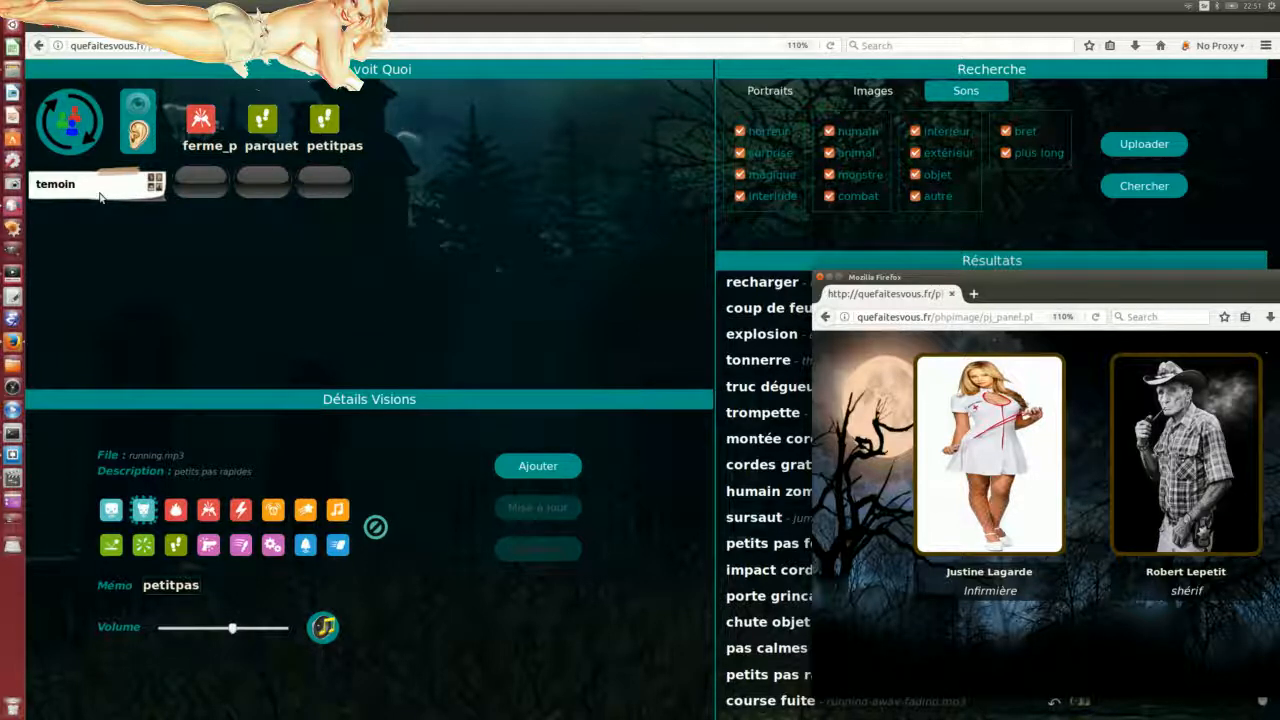
left_click(197, 185)
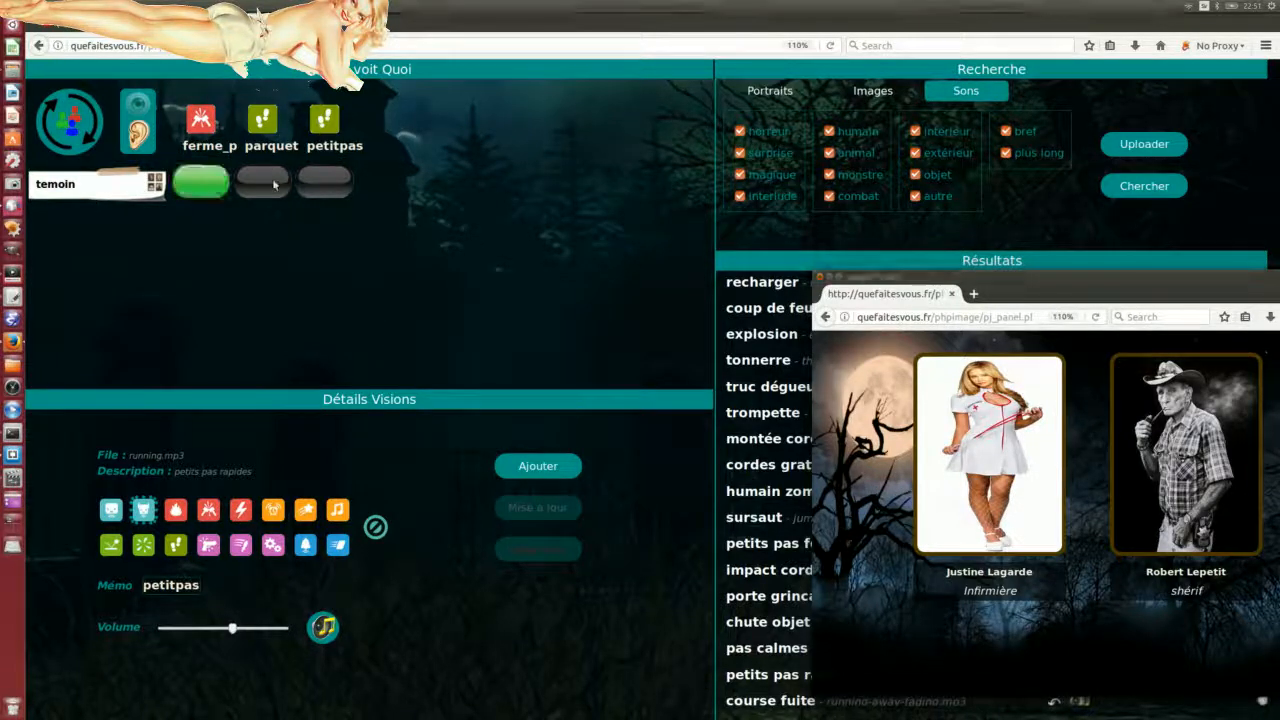
left_click(274, 185)
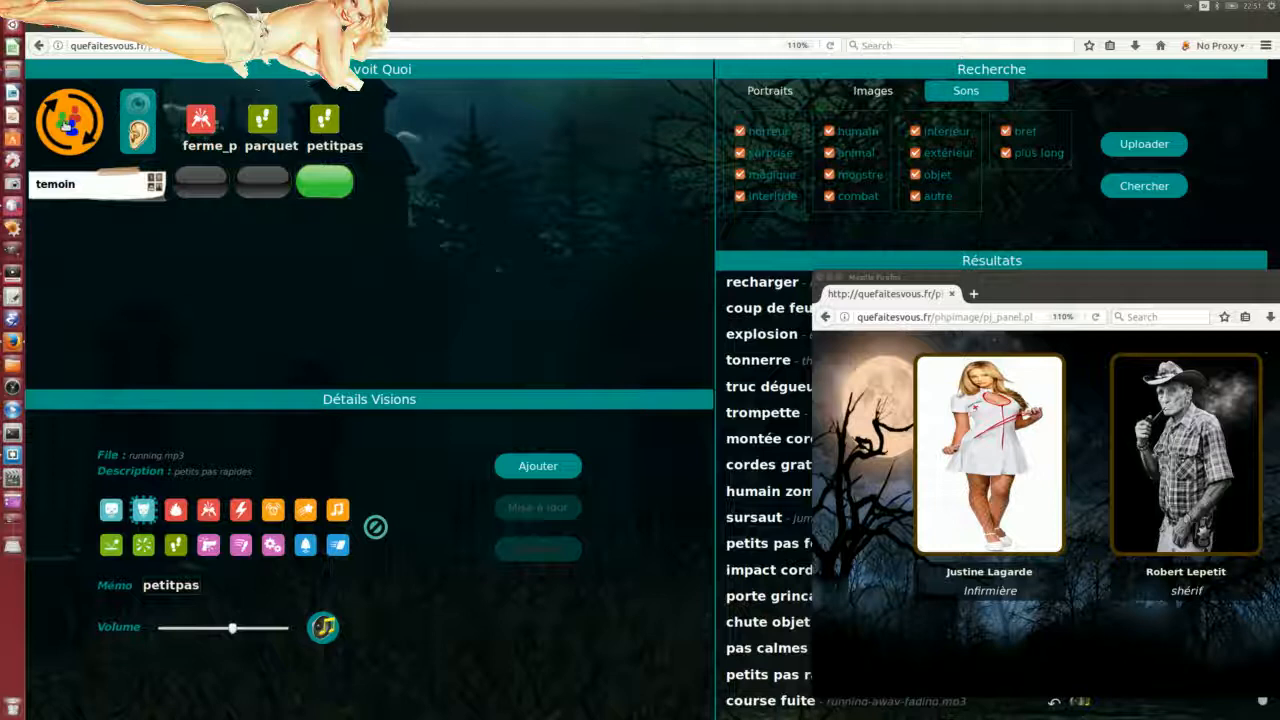
left_click(67, 125)
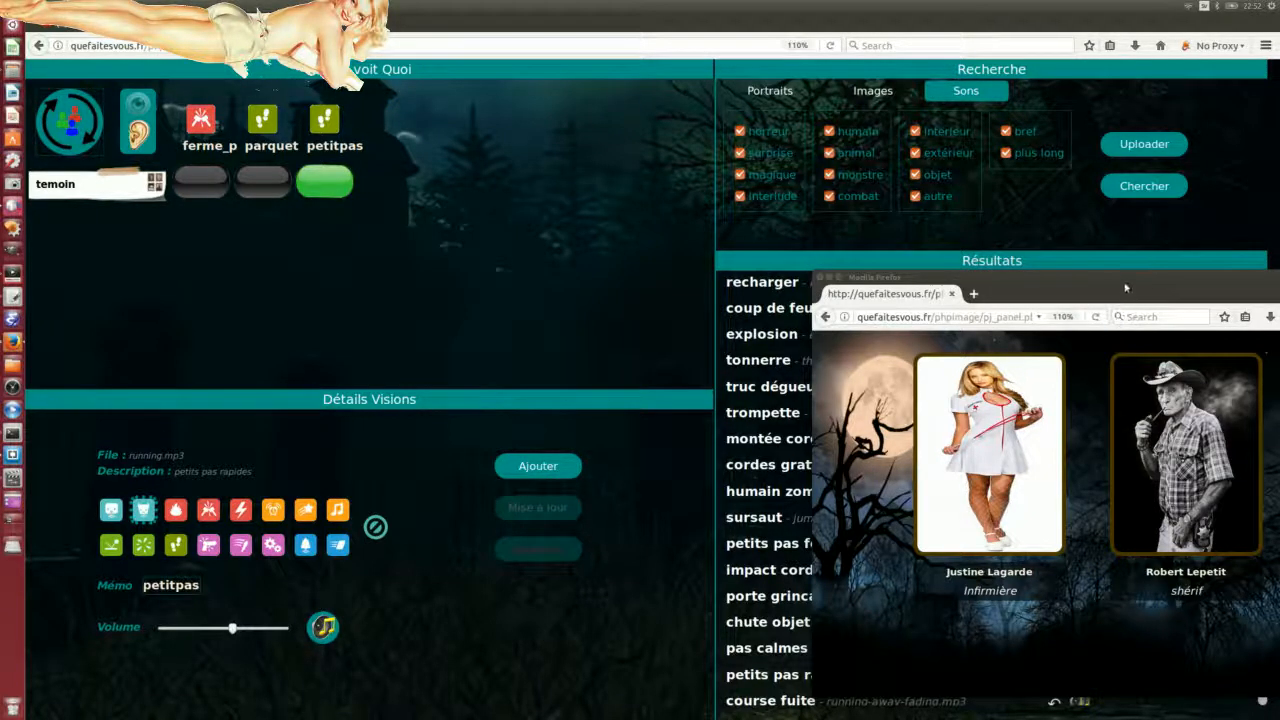
Step: Send the sound to the player's screen, then switch the witness to its image visions
left_click_drag(1128, 288, 1146, 283)
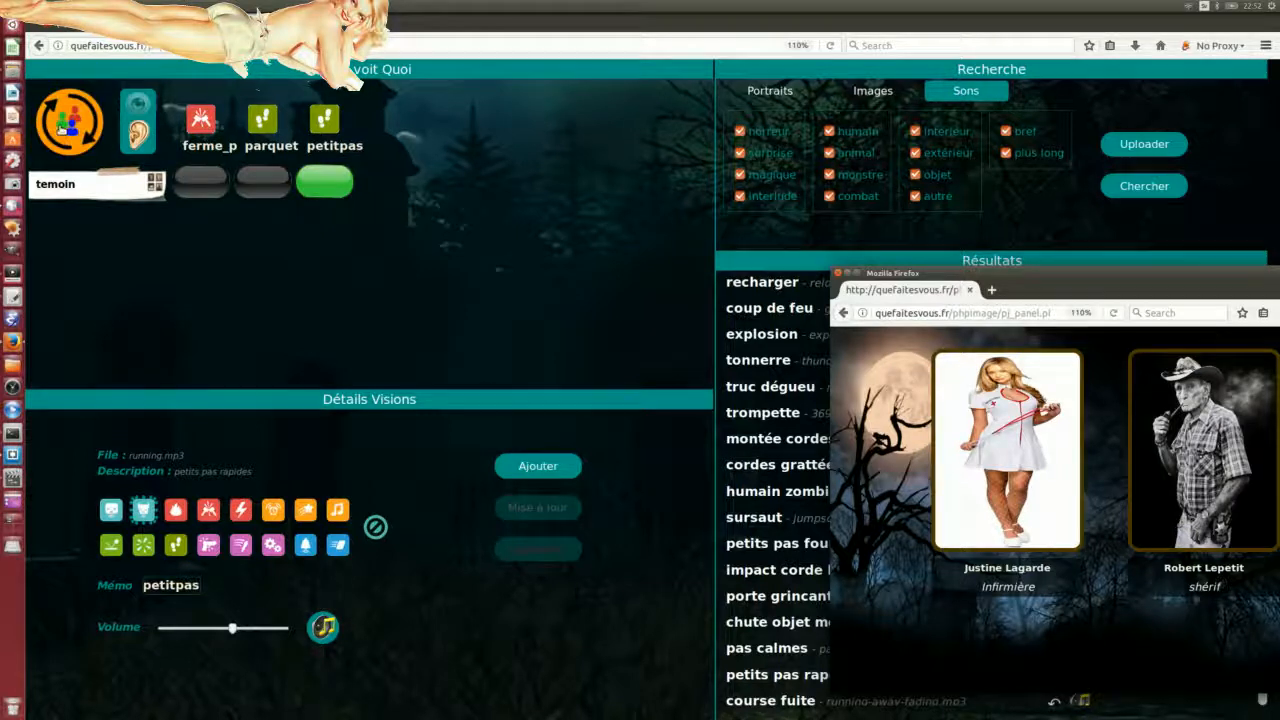
left_click(75, 121)
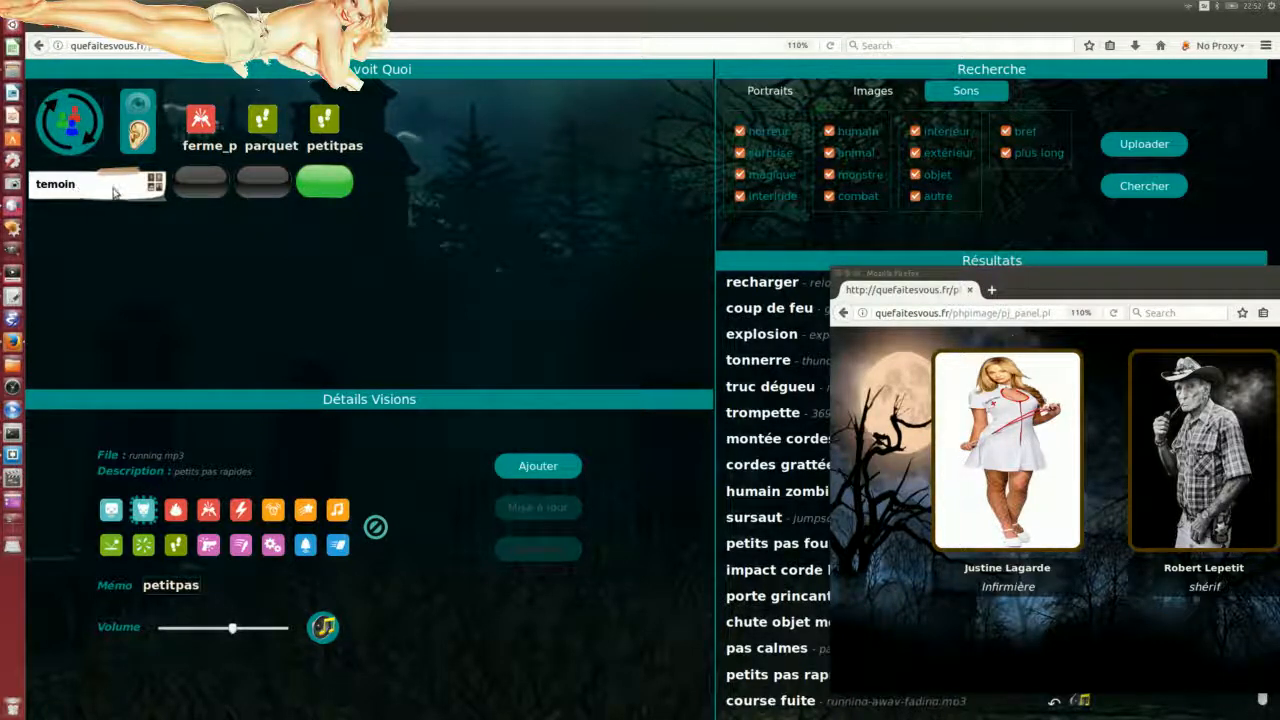
left_click(70, 129)
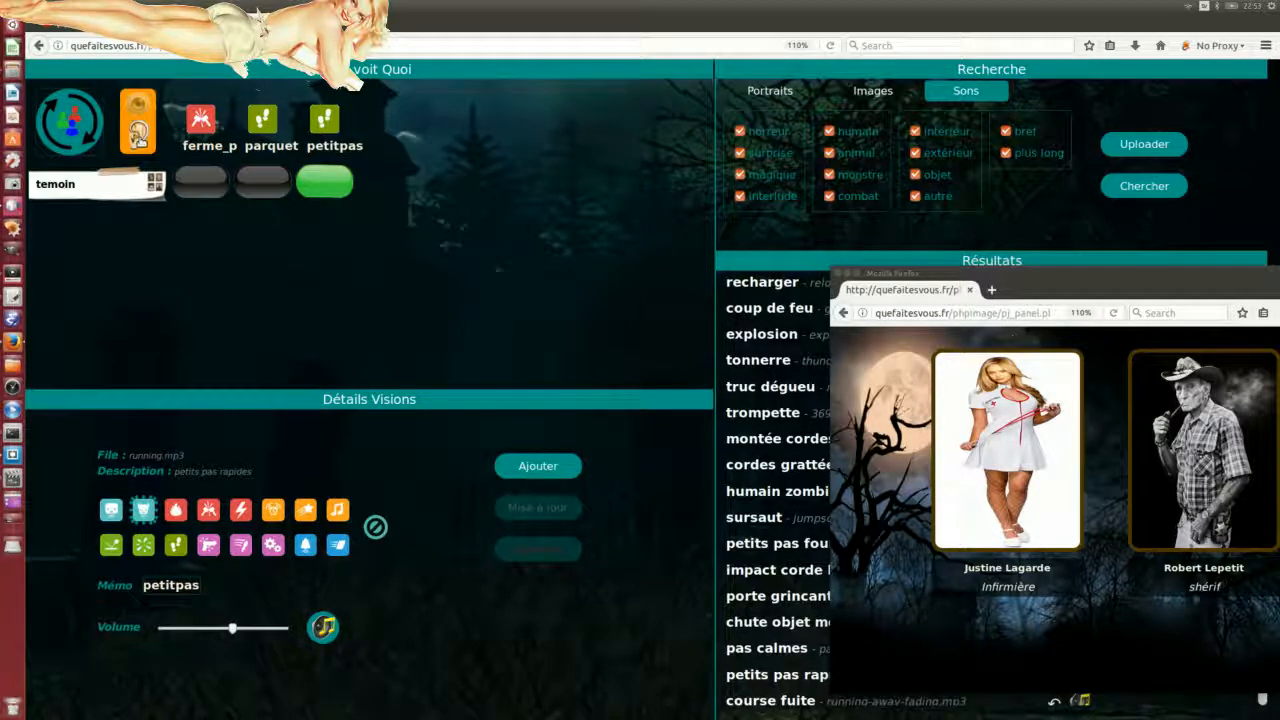
left_click(137, 128)
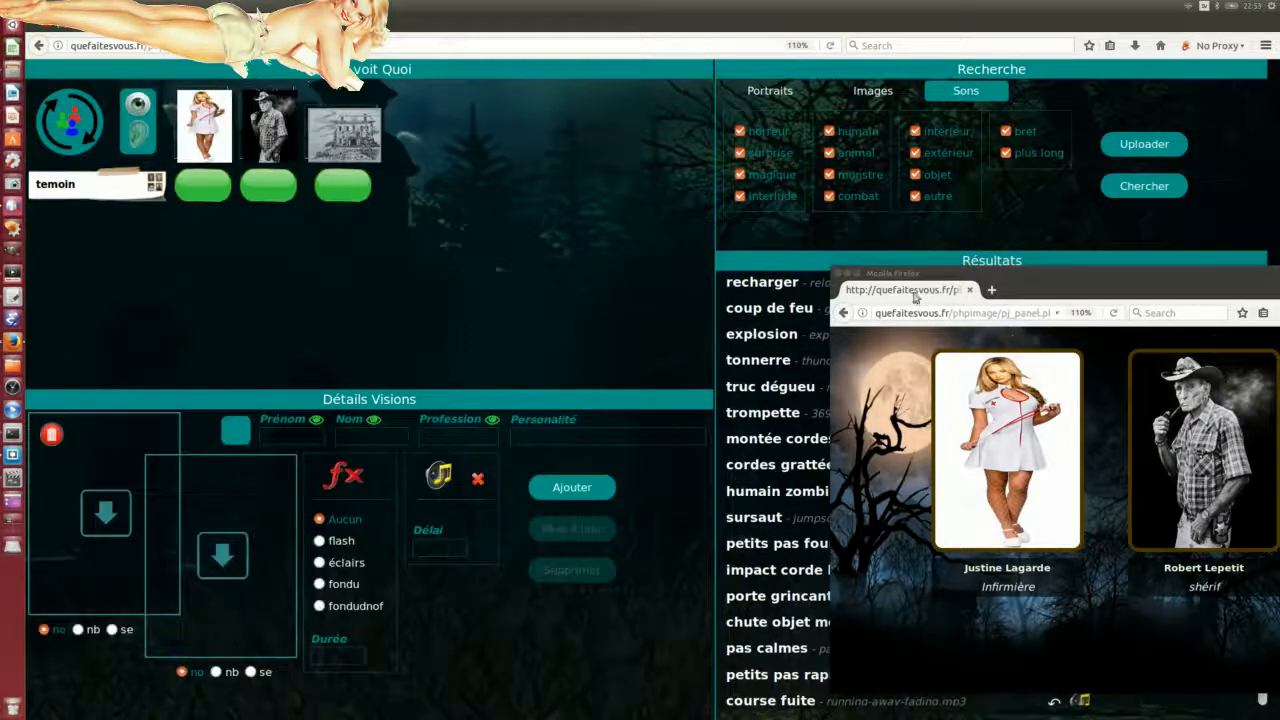
Step: Move the player preview window off to the side and switch the search to Images
left_click_drag(1037, 281, 922, 294)
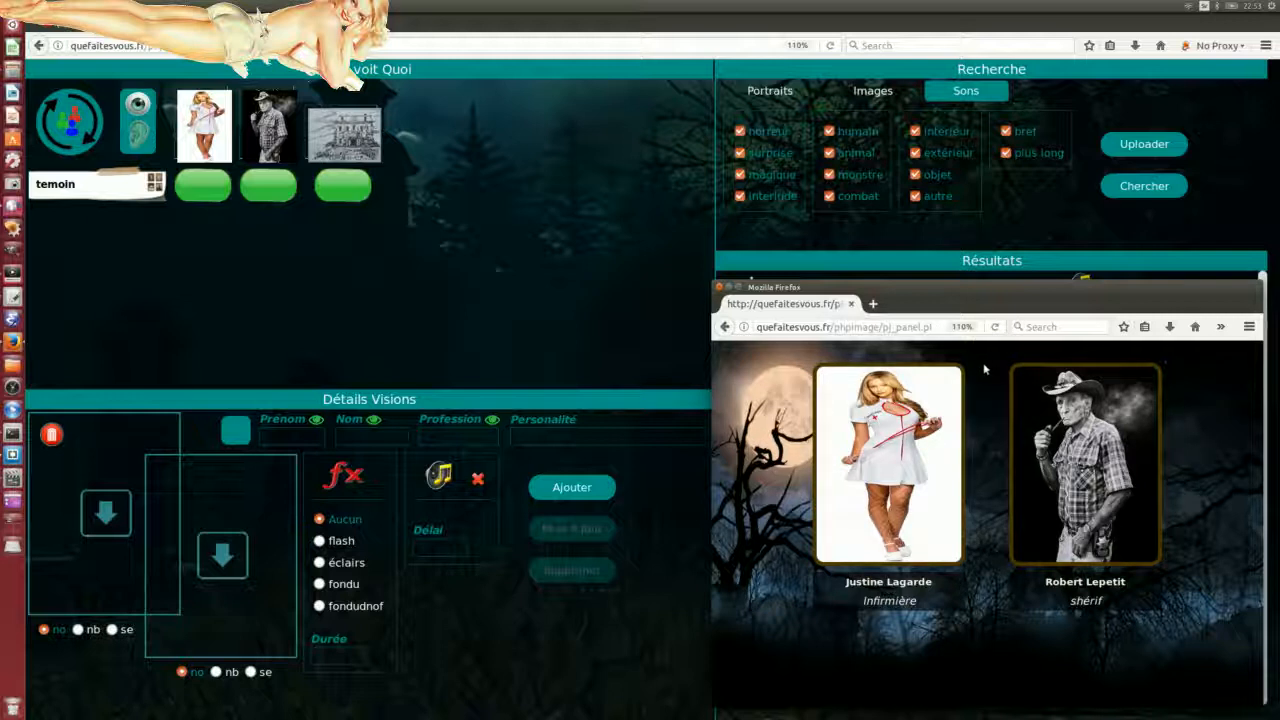
left_click_drag(1116, 293, 0, 308)
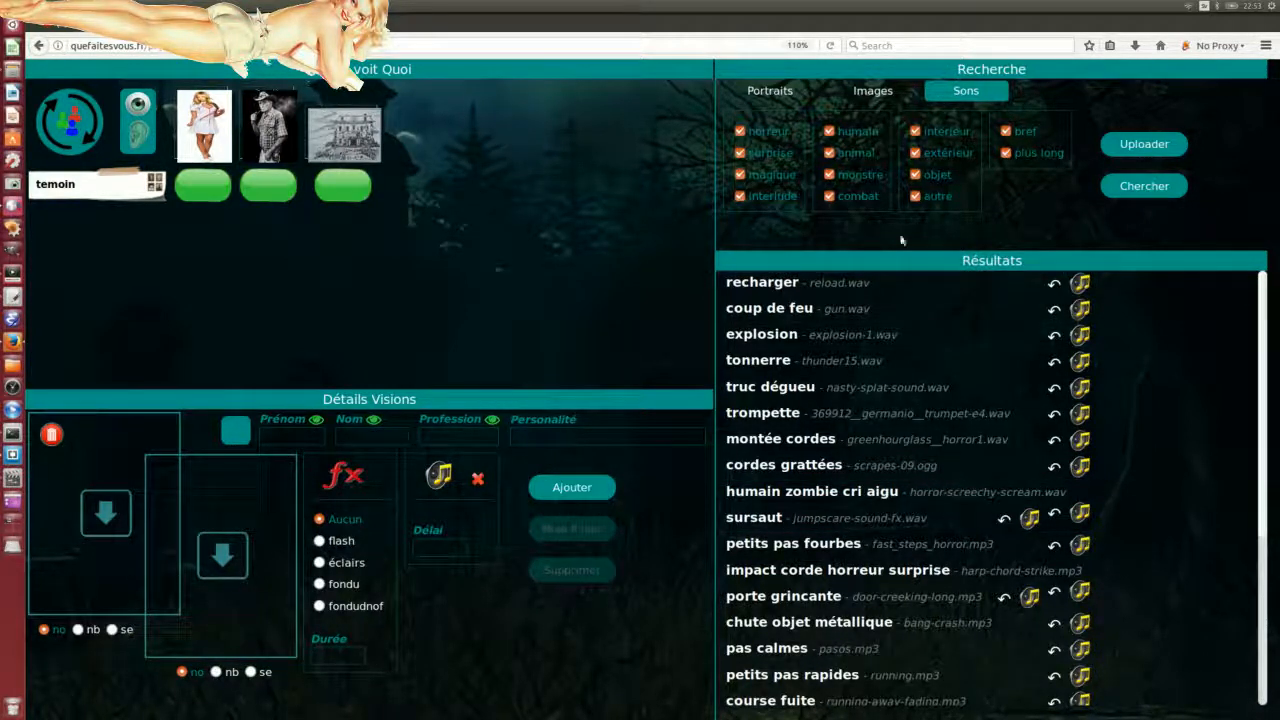
left_click(870, 92)
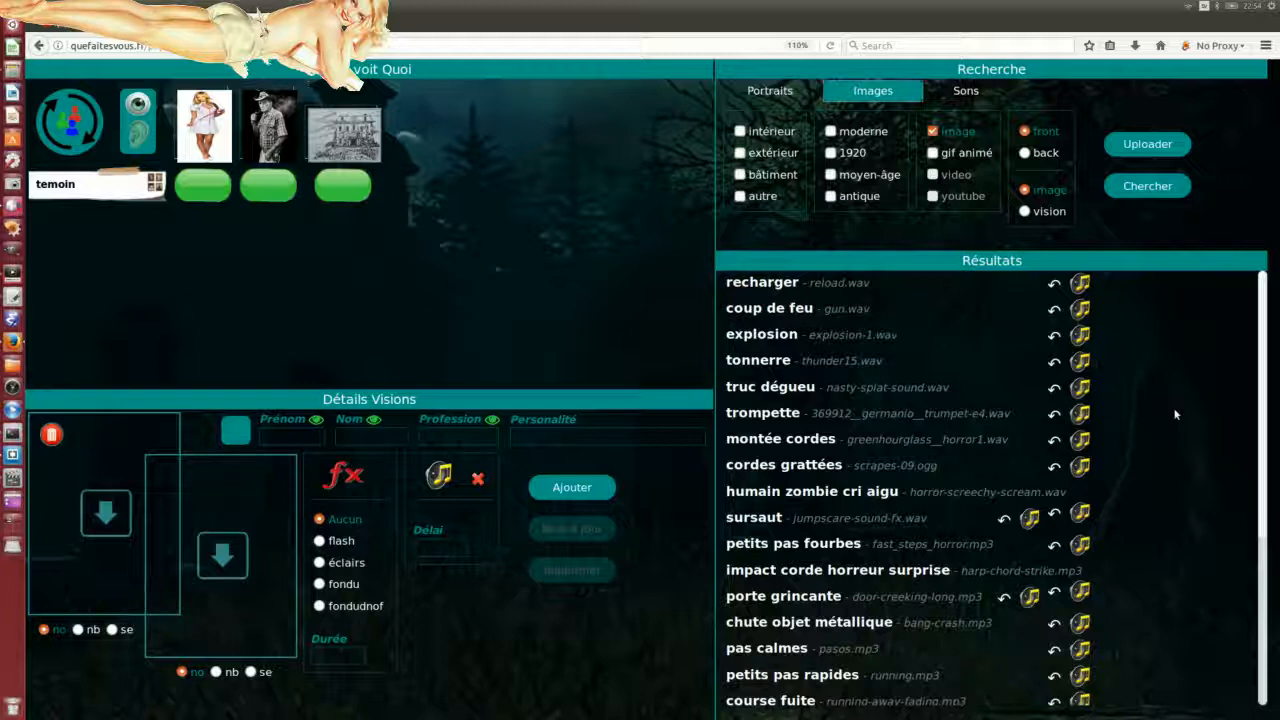
Step: Search images in intérieur, extérieur, bâtiment, autre, moderne, 1920, moyen-âge and antique
left_click(740, 131)
left_click(740, 153)
left_click(740, 174)
left_click(740, 196)
left_click(830, 131)
left_click(830, 153)
left_click(830, 174)
left_click(830, 196)
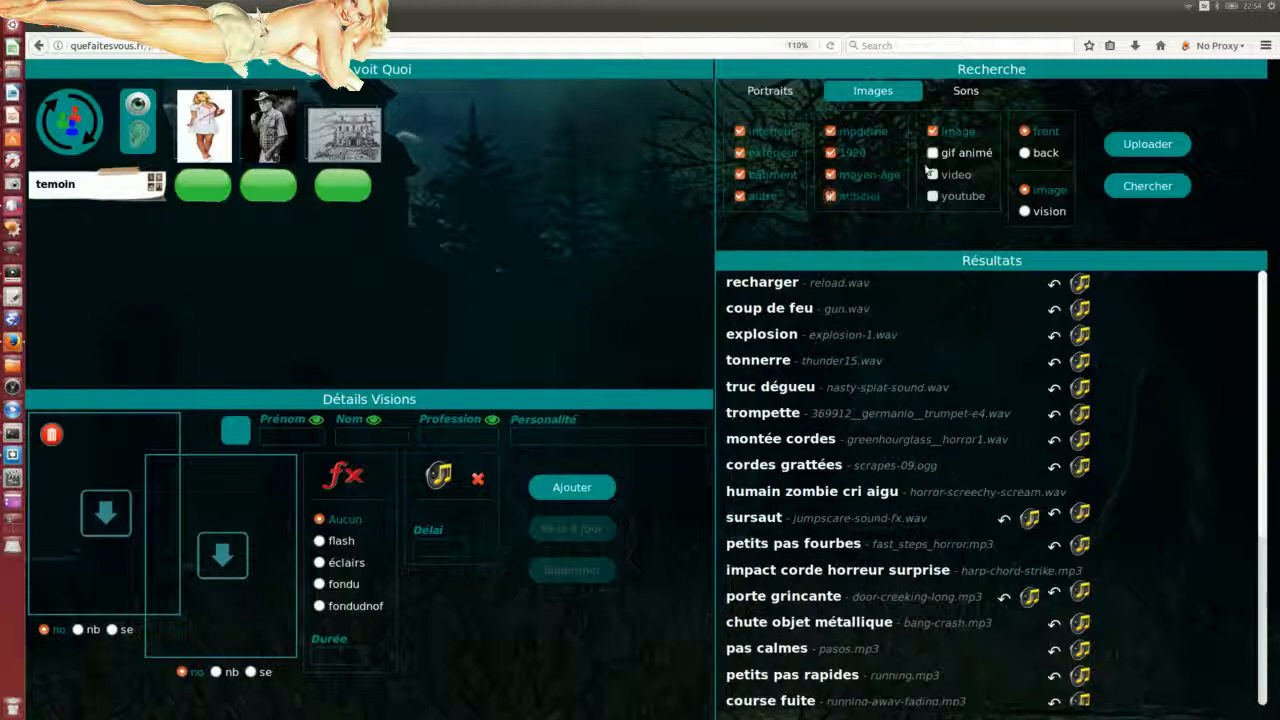
left_click(1147, 147)
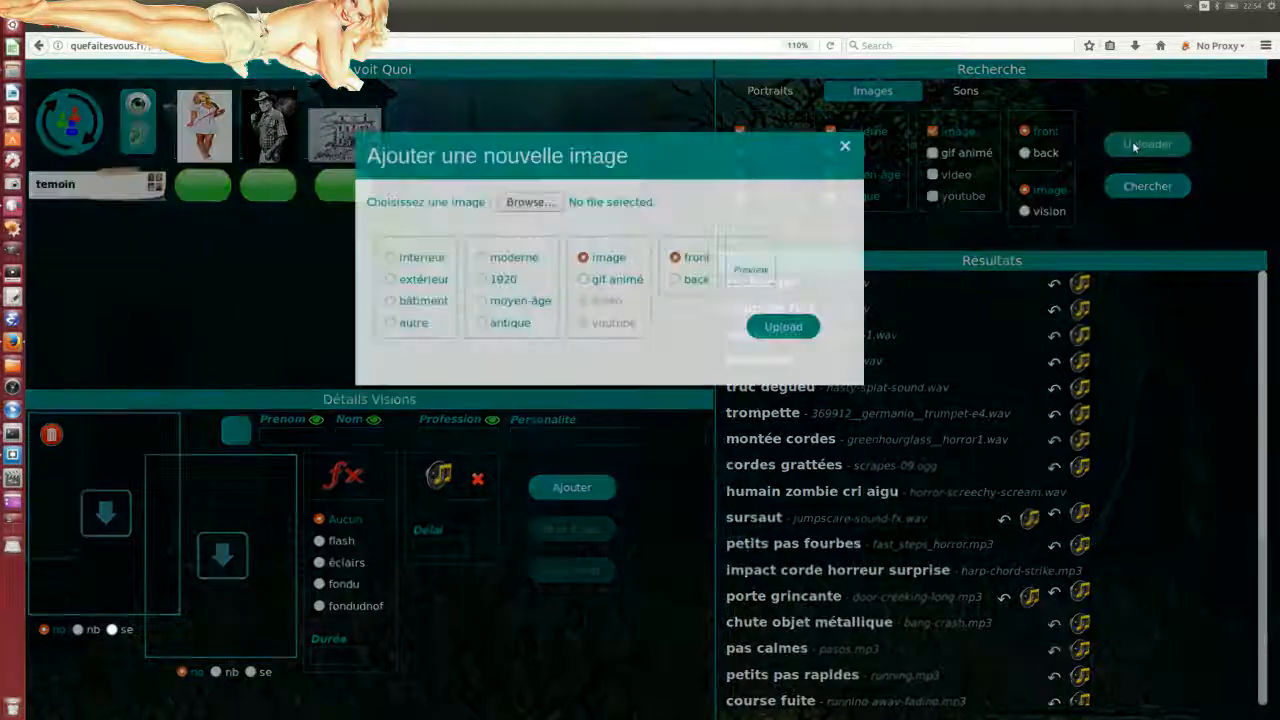
left_click(950, 315)
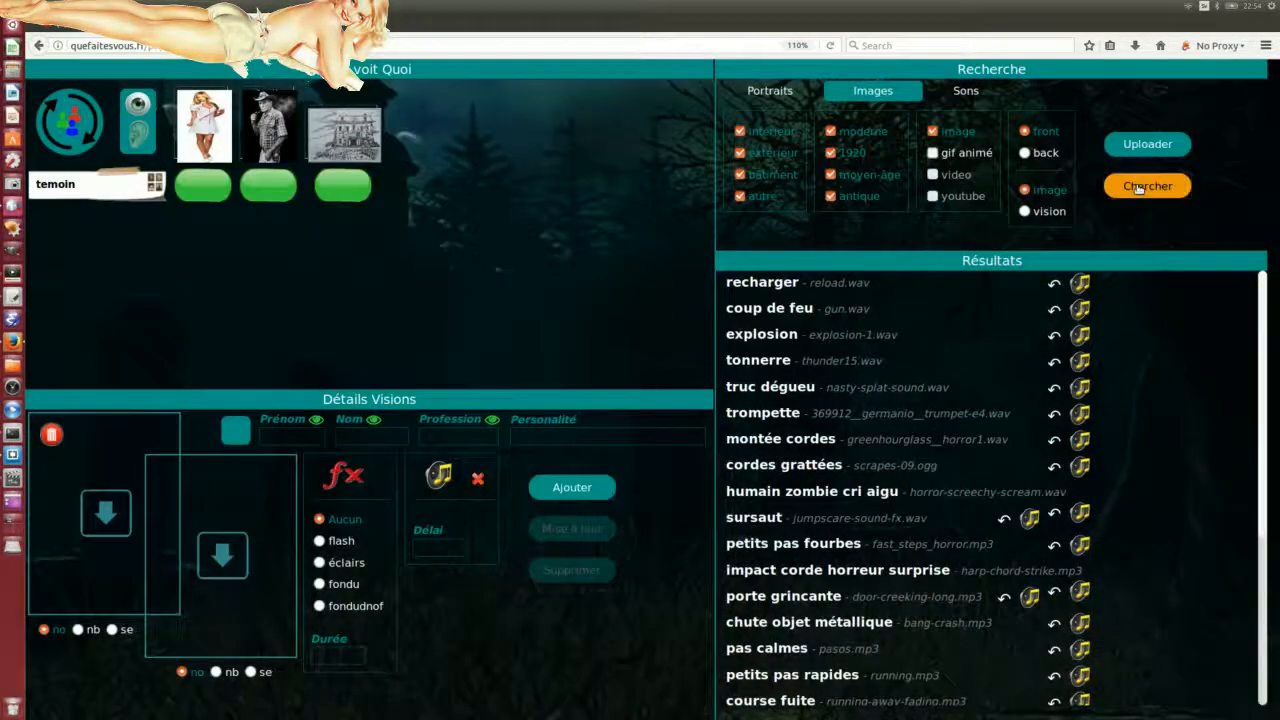
left_click(1147, 186)
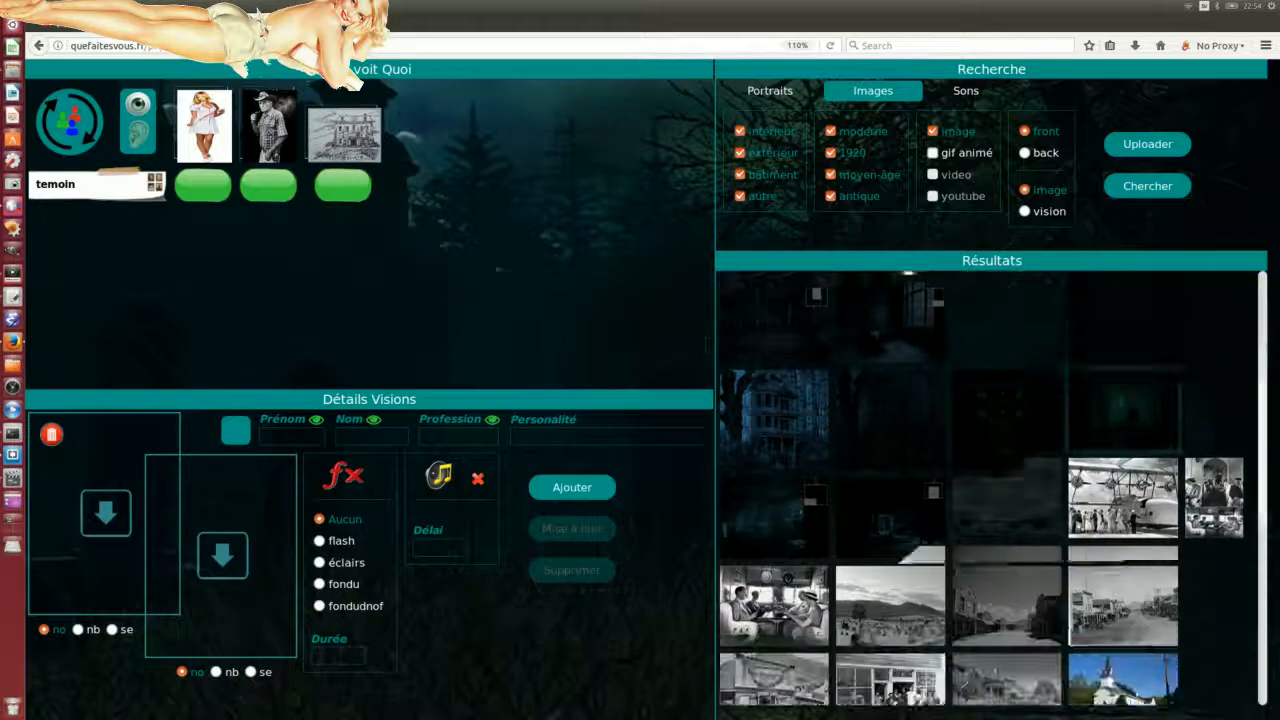
scroll(1070, 528, "down", 3)
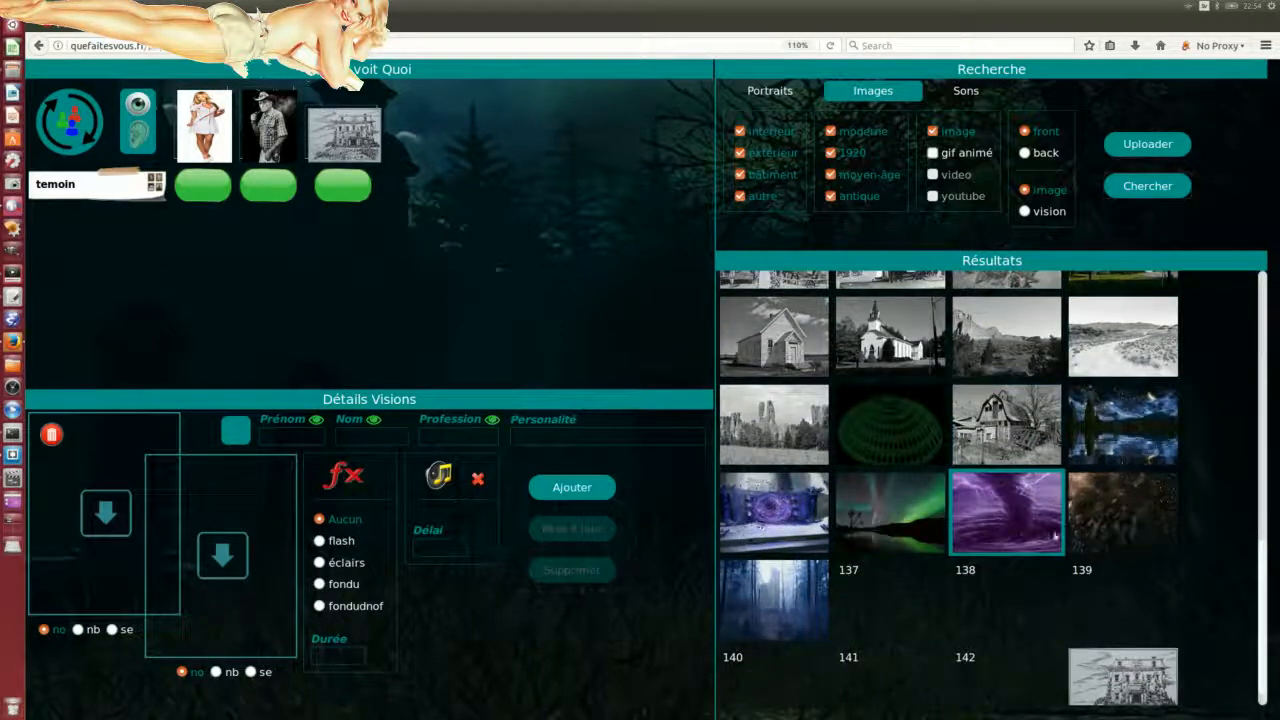
scroll(915, 591, "down", 1)
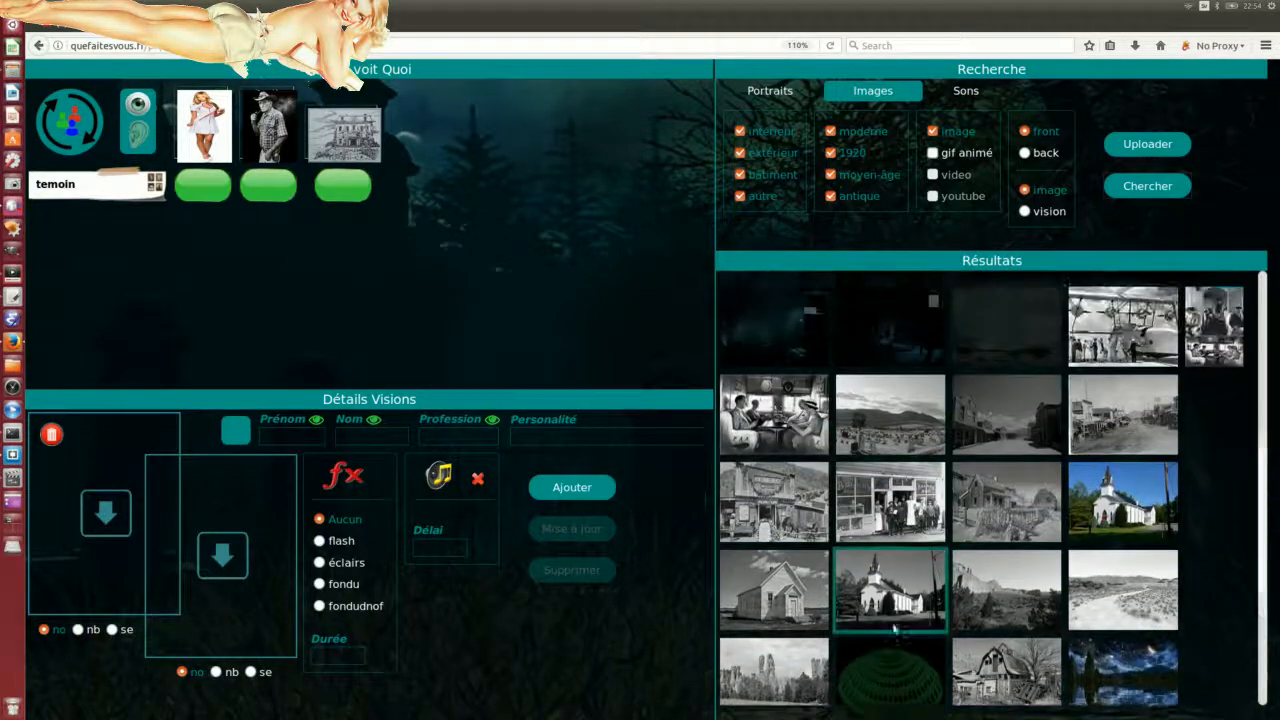
scroll(892, 624, "up", 2)
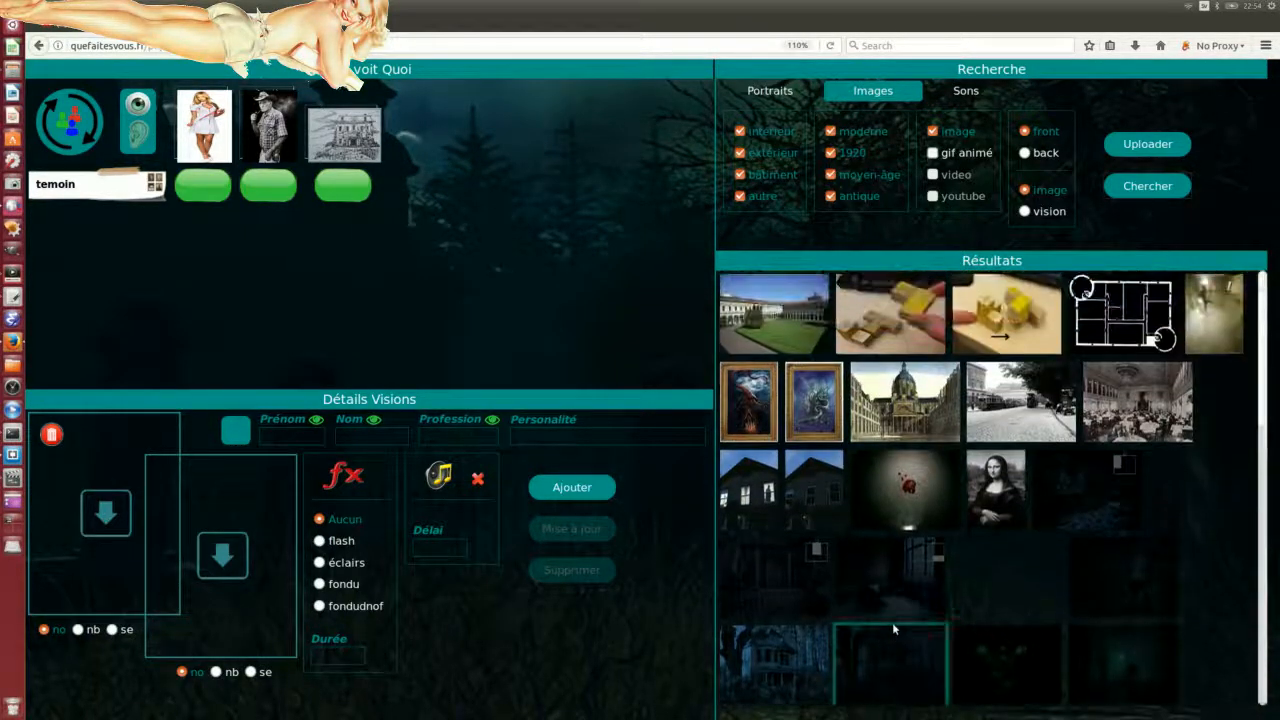
scroll(1000, 620, "down", 2)
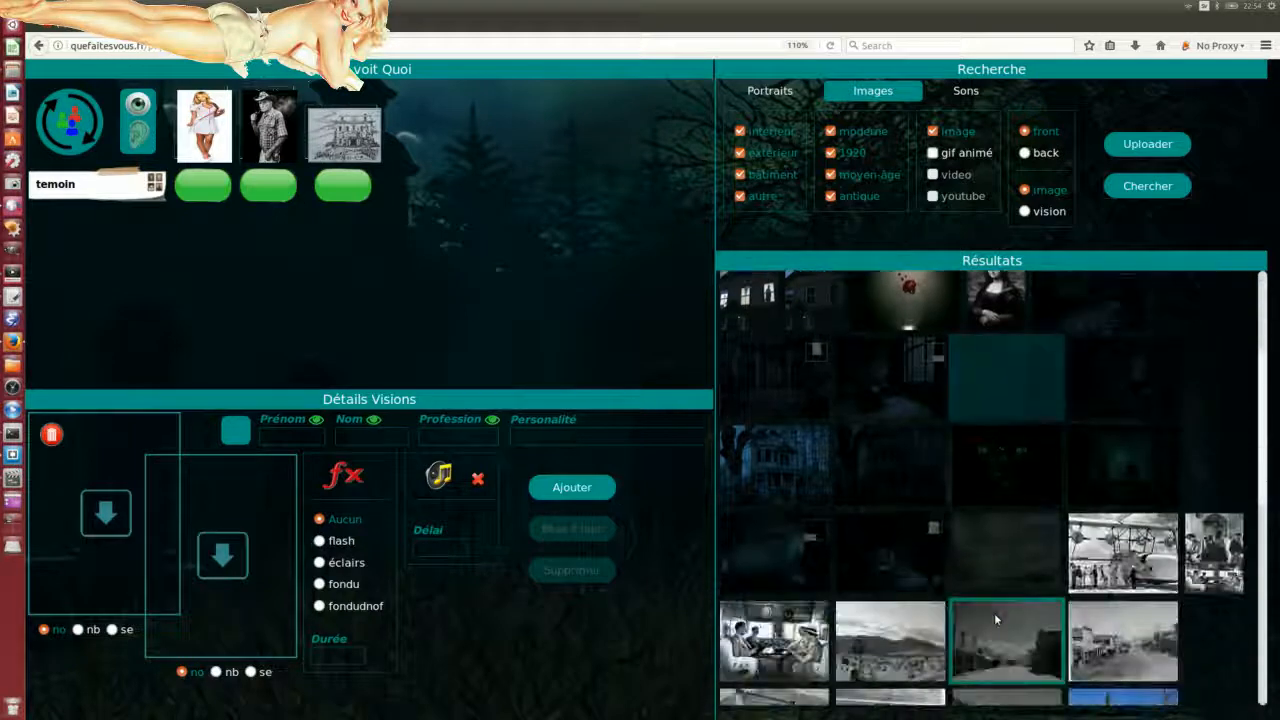
scroll(994, 620, "up", 2)
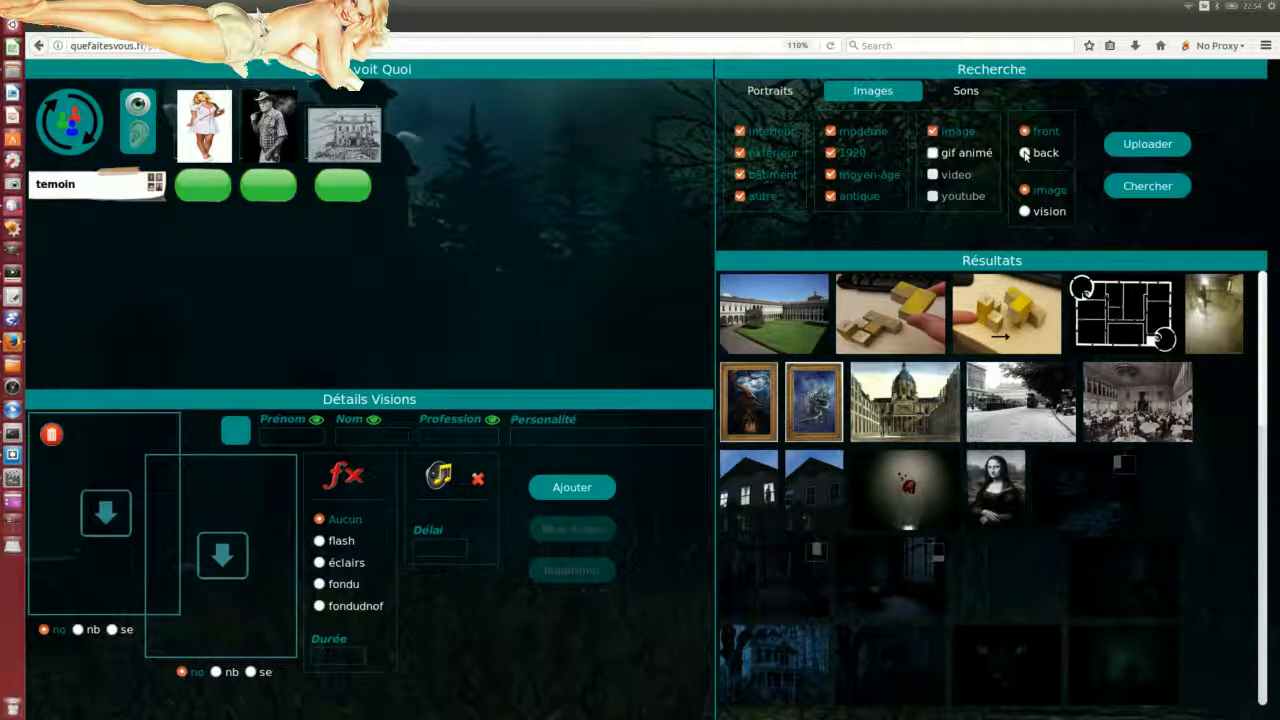
Step: Add gif animé to the filters and rerun the image search
left_click(932, 153)
left_click(1137, 190)
scroll(1037, 515, "down", 3)
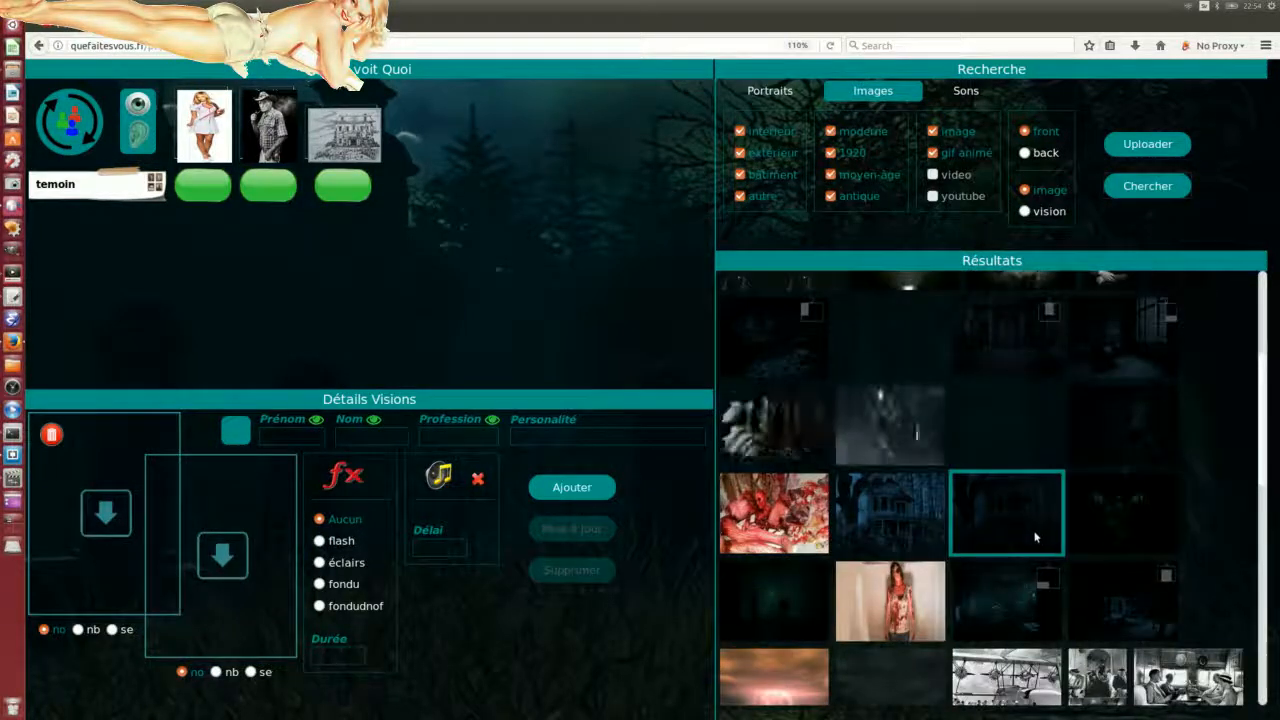
scroll(1035, 540, "down", 5)
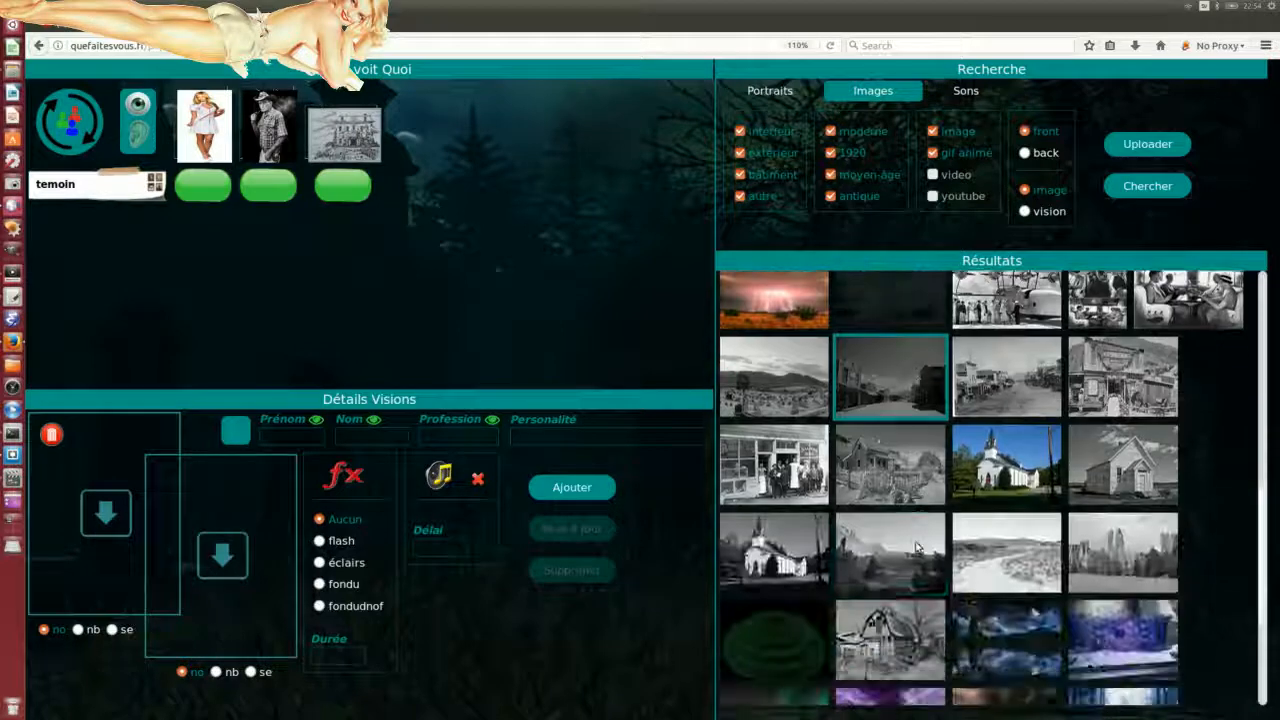
scroll(915, 697, "down", 2)
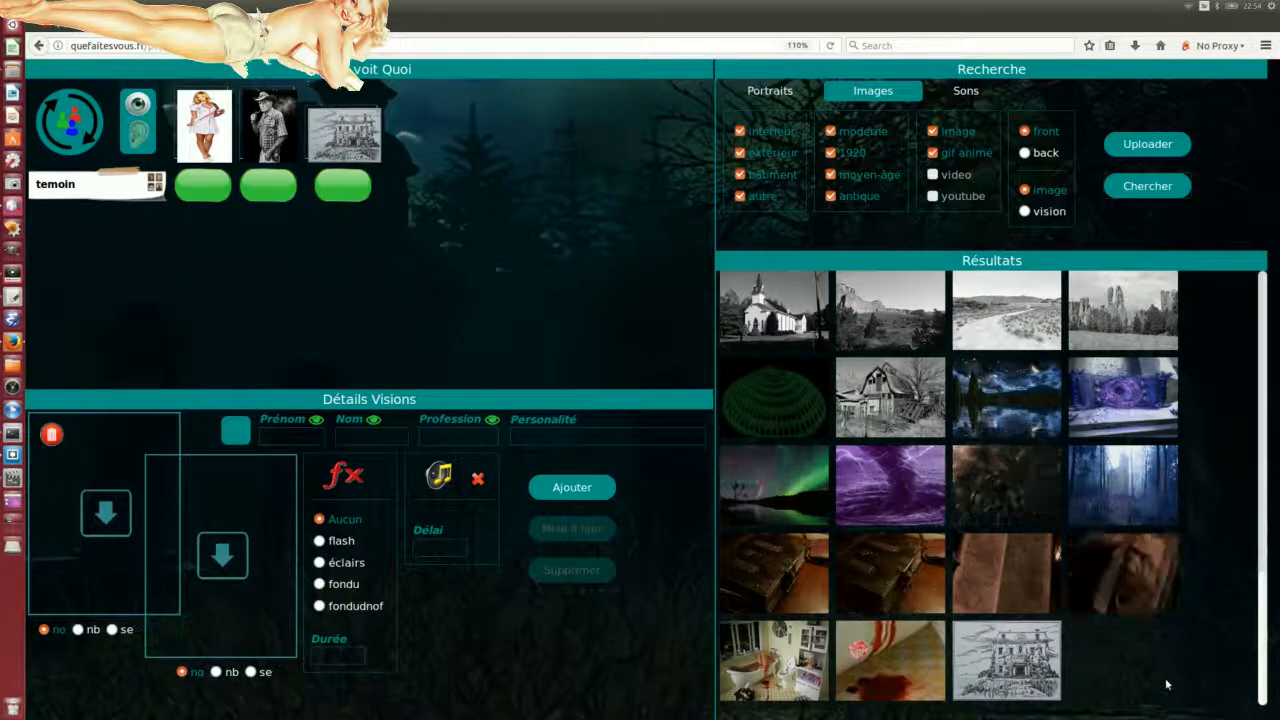
scroll(1152, 688, "up", 2)
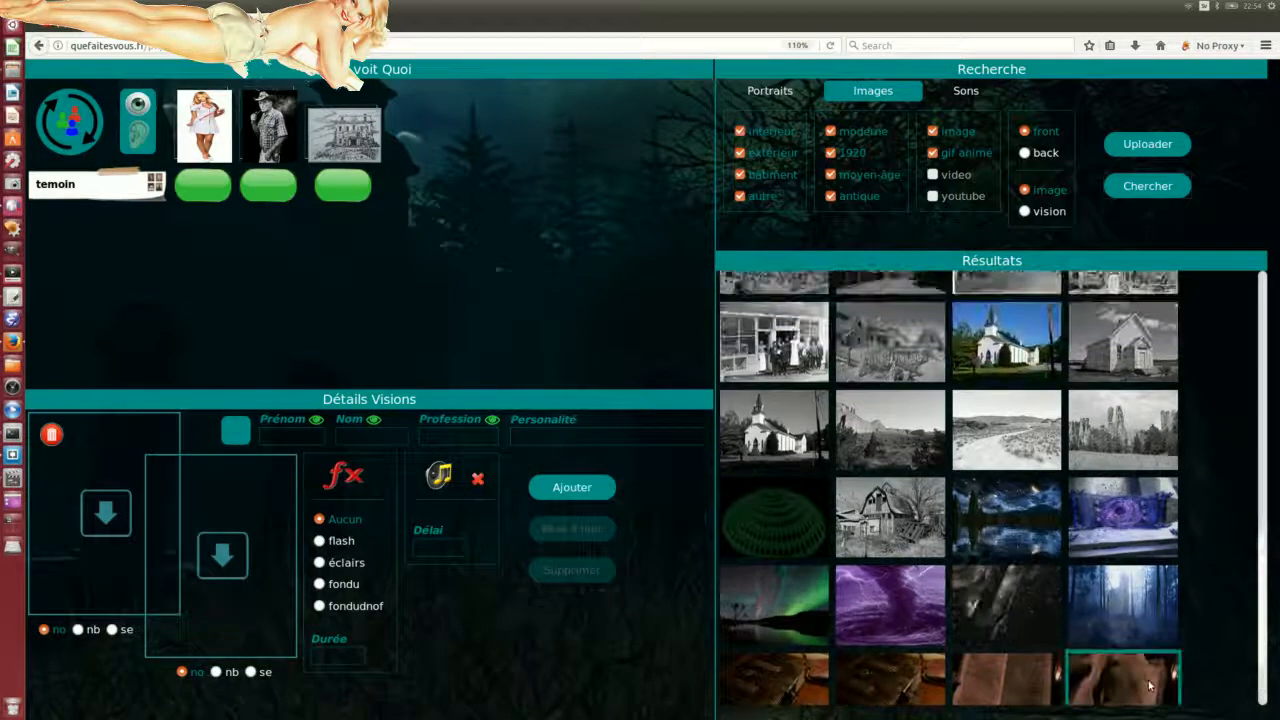
scroll(1149, 686, "up", 3)
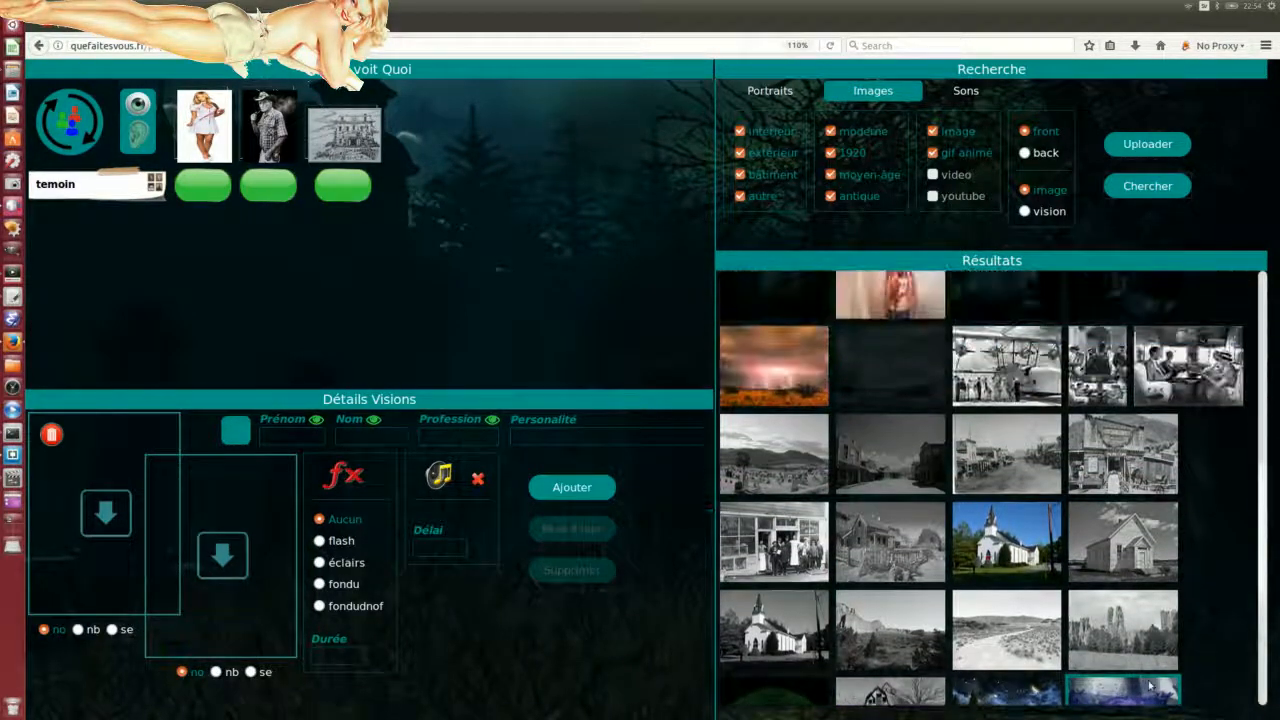
scroll(1125, 678, "up", 1)
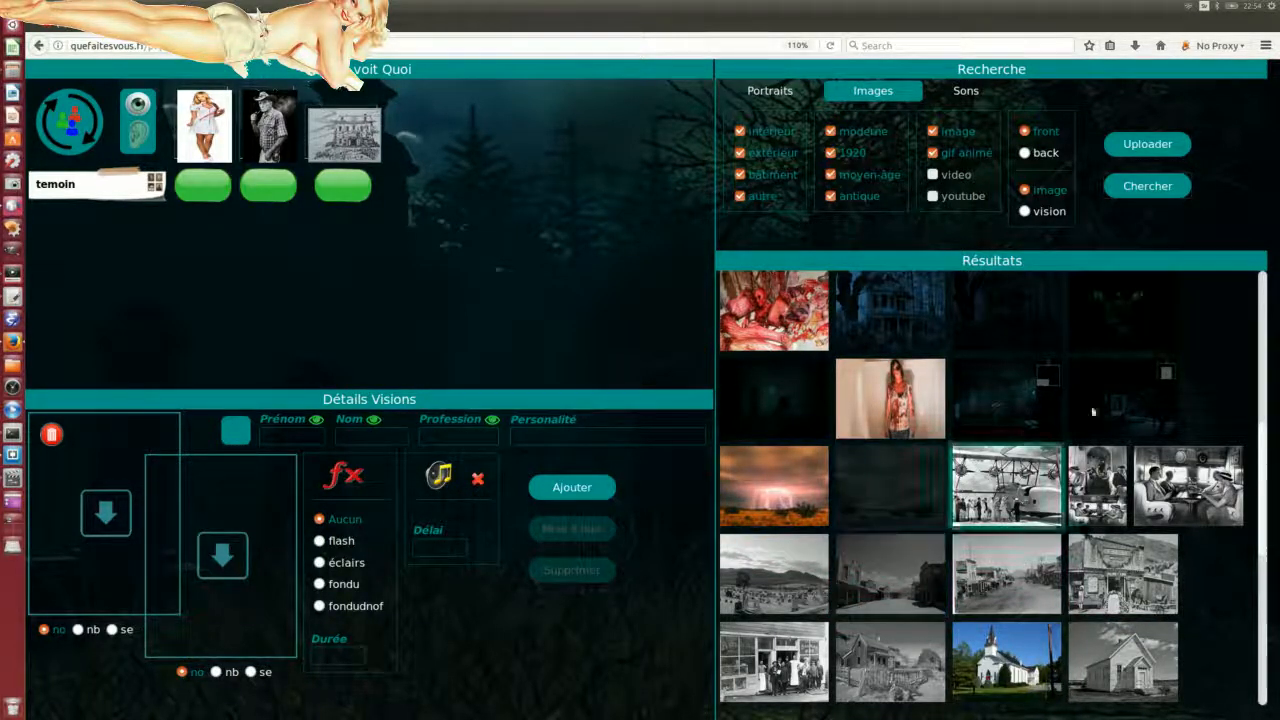
scroll(886, 540, "down", 1)
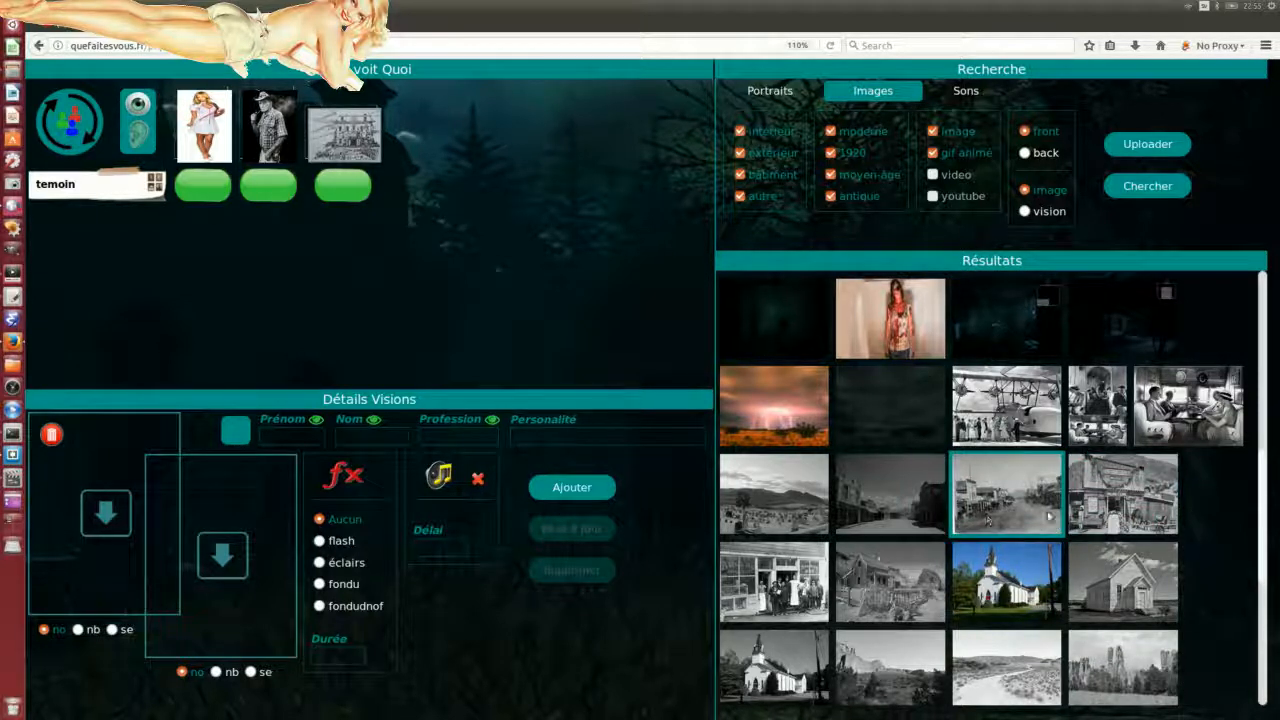
Step: Place the old street photo in the lower vision slot with the dark se look
left_click_drag(1028, 496, 262, 545)
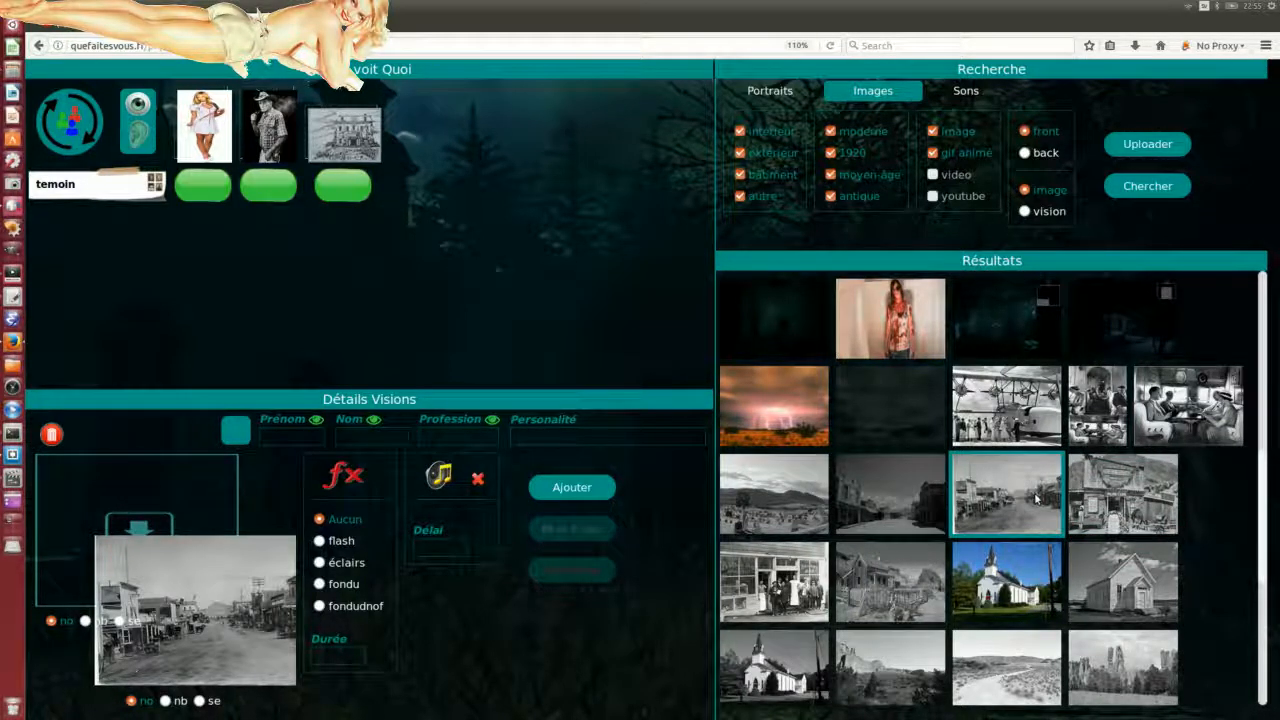
left_click_drag(1037, 497, 145, 528)
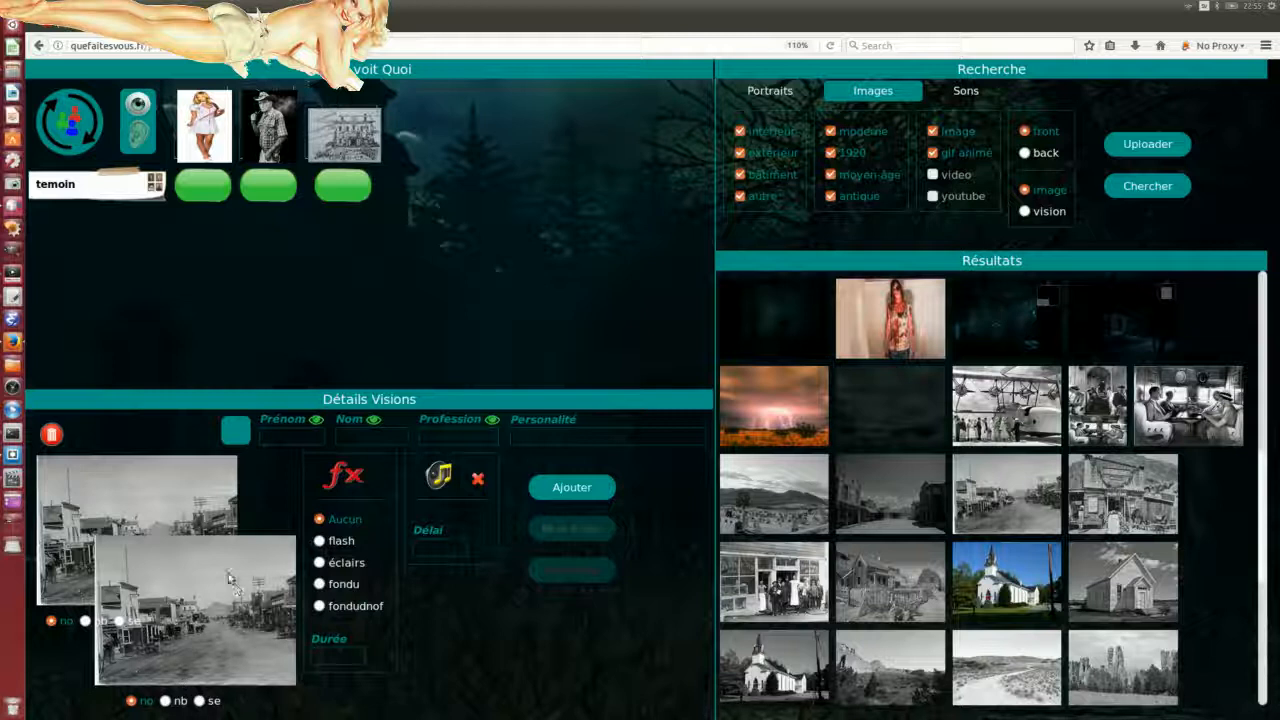
left_click(166, 701)
left_click(199, 701)
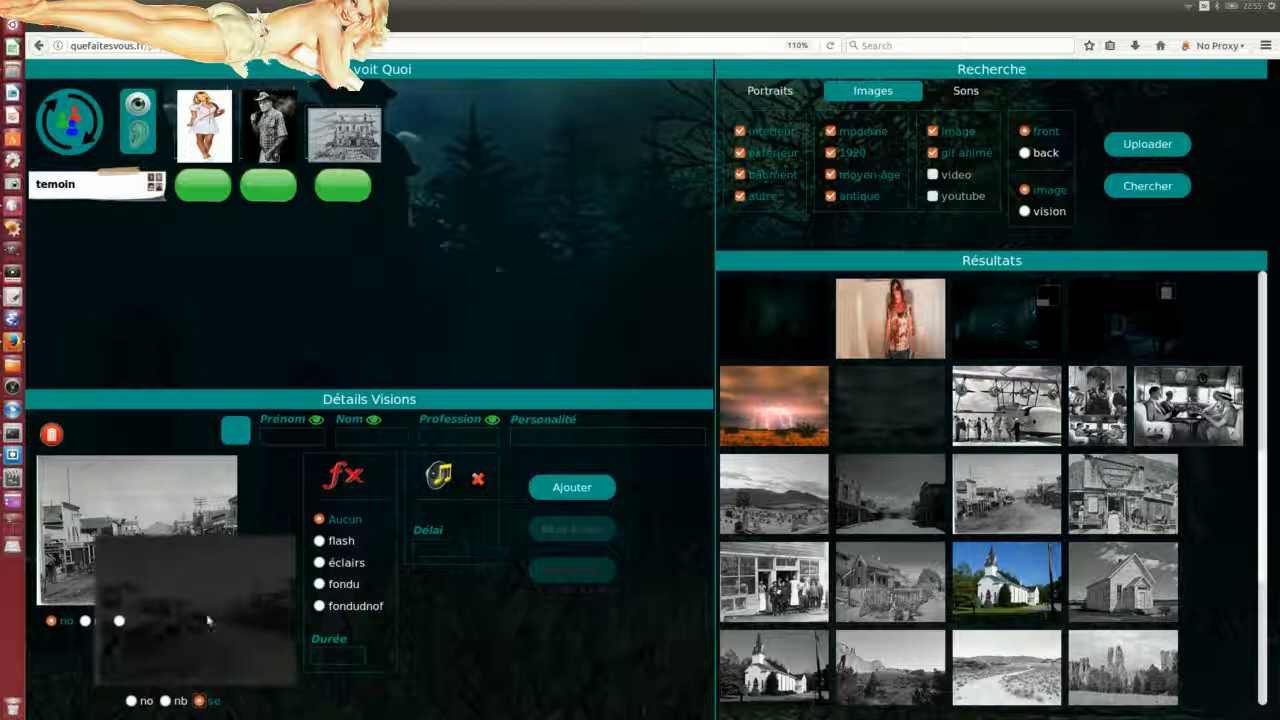
Step: Caption the vision 'ville 1' and save it
left_click(454, 435)
type("vi")
type("lle")
type(" f")
left_click(565, 489)
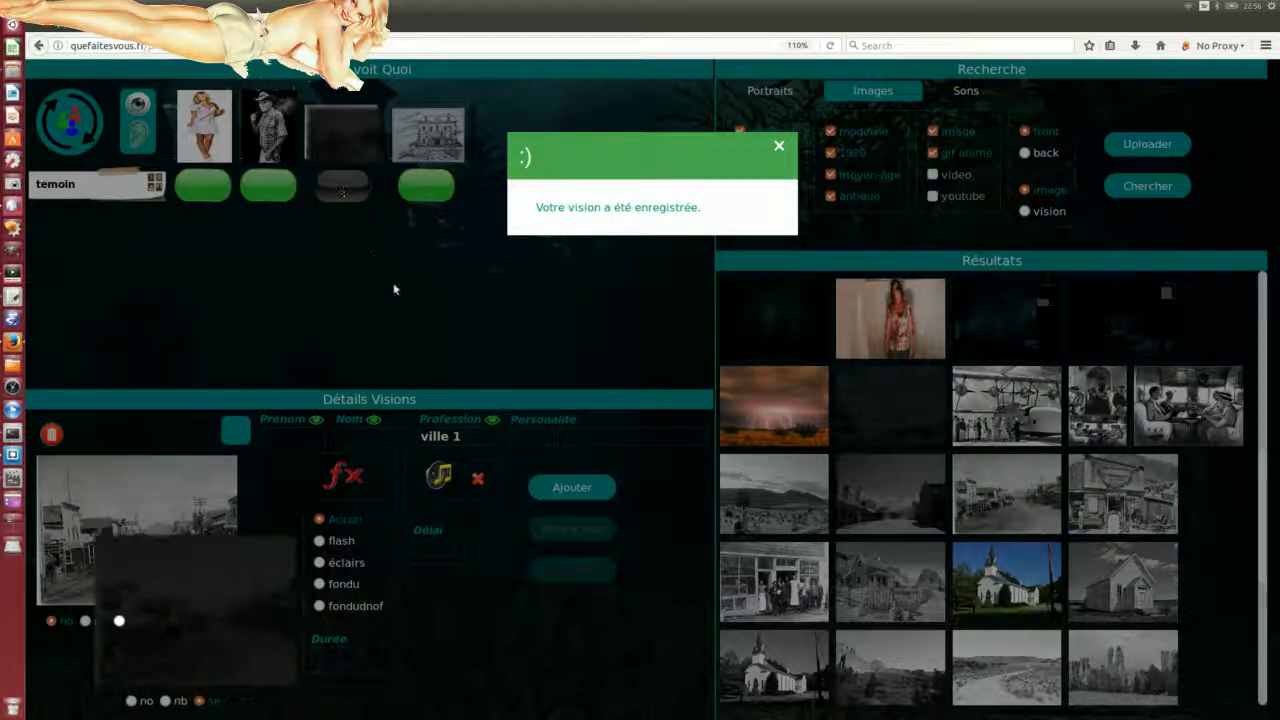
Step: Bring back the player preview, dismiss the confirmation, and refresh the scenario preview
left_click_drag(0, 378, 1067, 299)
left_click(780, 146)
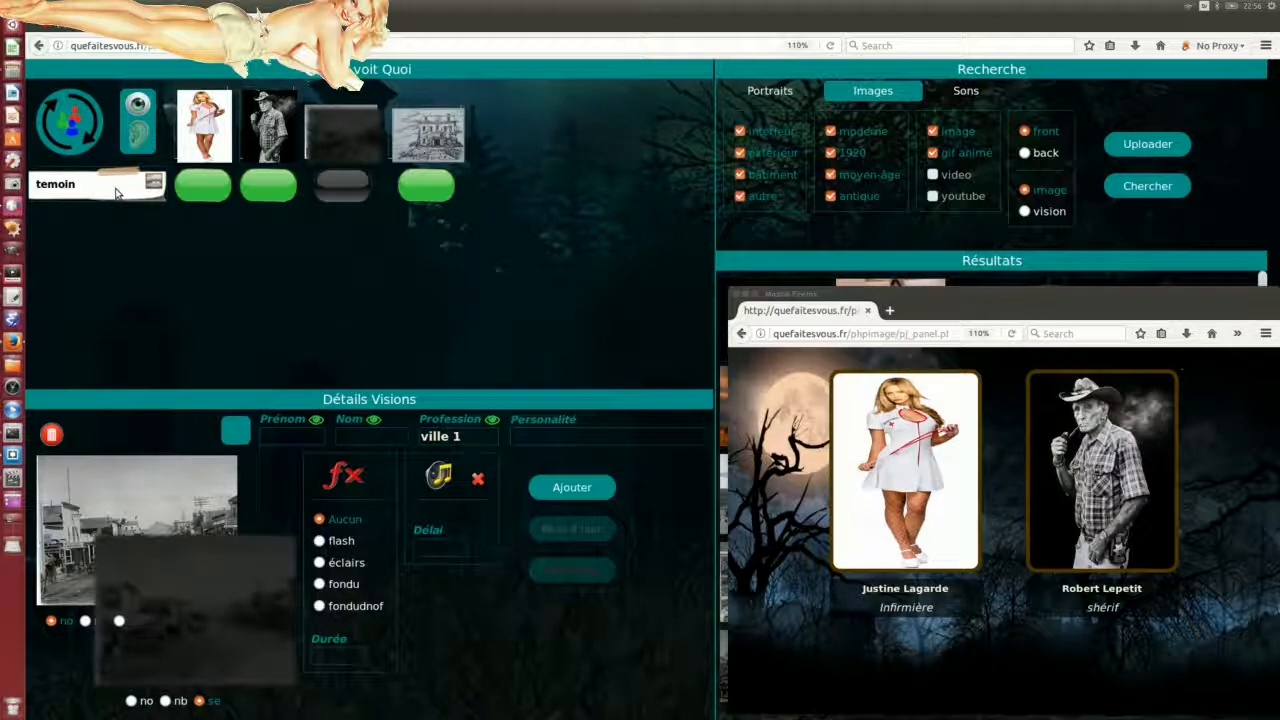
left_click(57, 127)
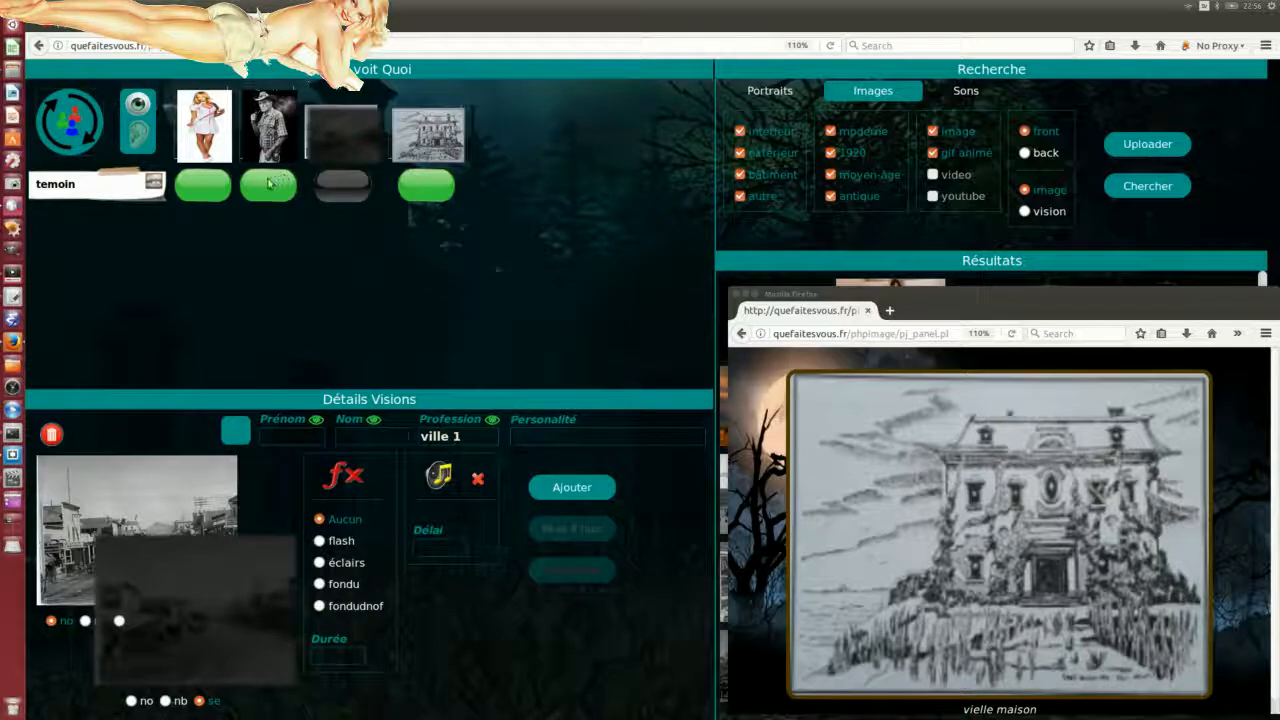
Step: Turn the nurse, sheriff and dark town visions back on and load the dark town's settings
left_click(209, 186)
left_click(209, 187)
left_click(210, 188)
left_click(268, 190)
left_click(268, 190)
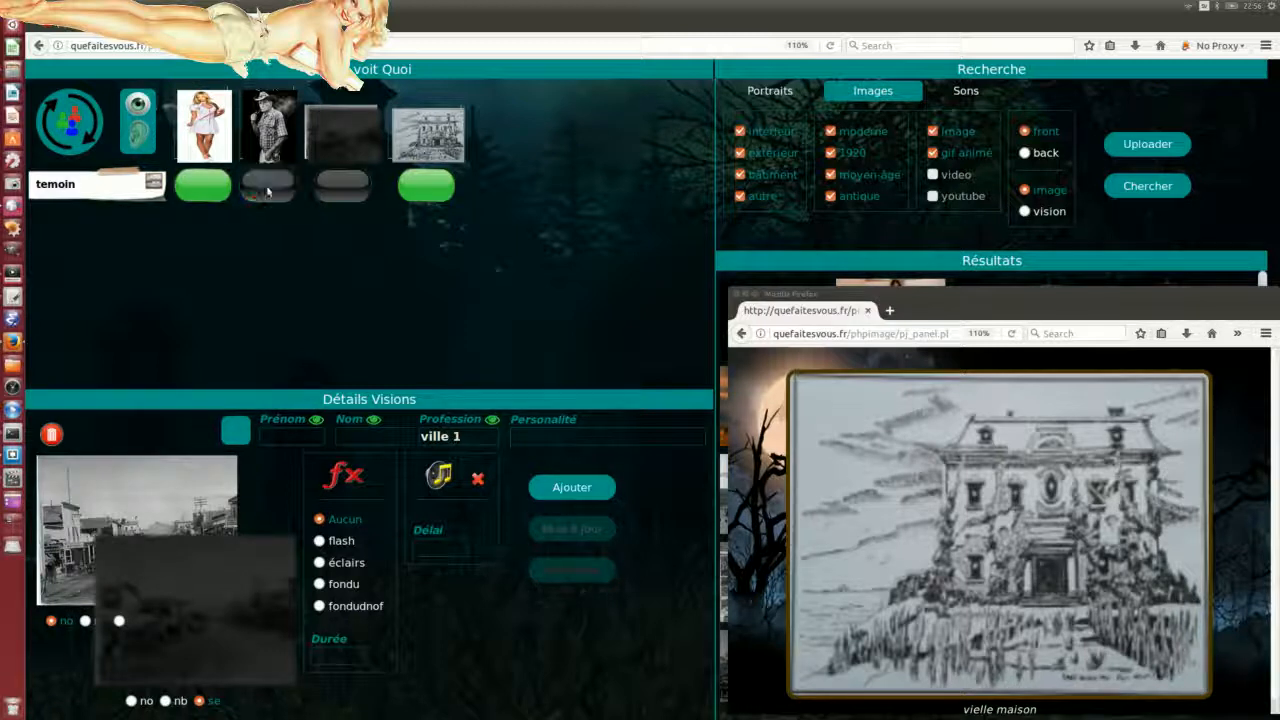
left_click(268, 190)
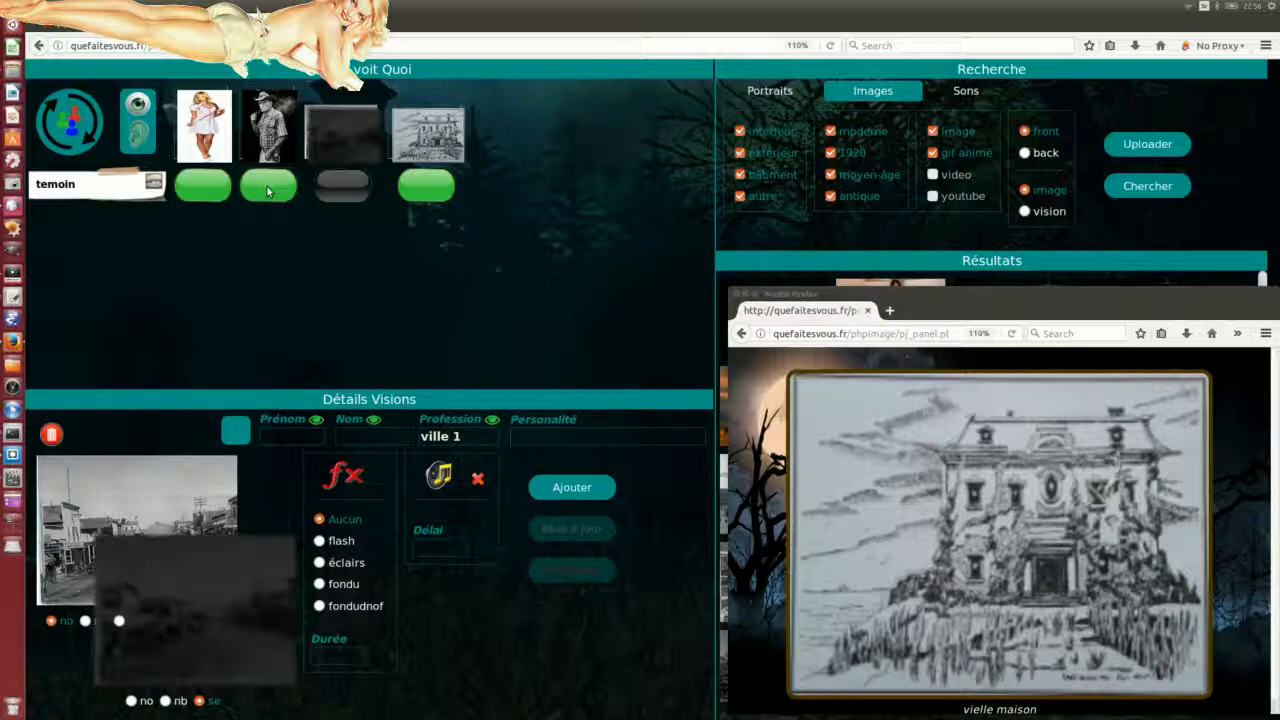
left_click(339, 189)
left_click(343, 138)
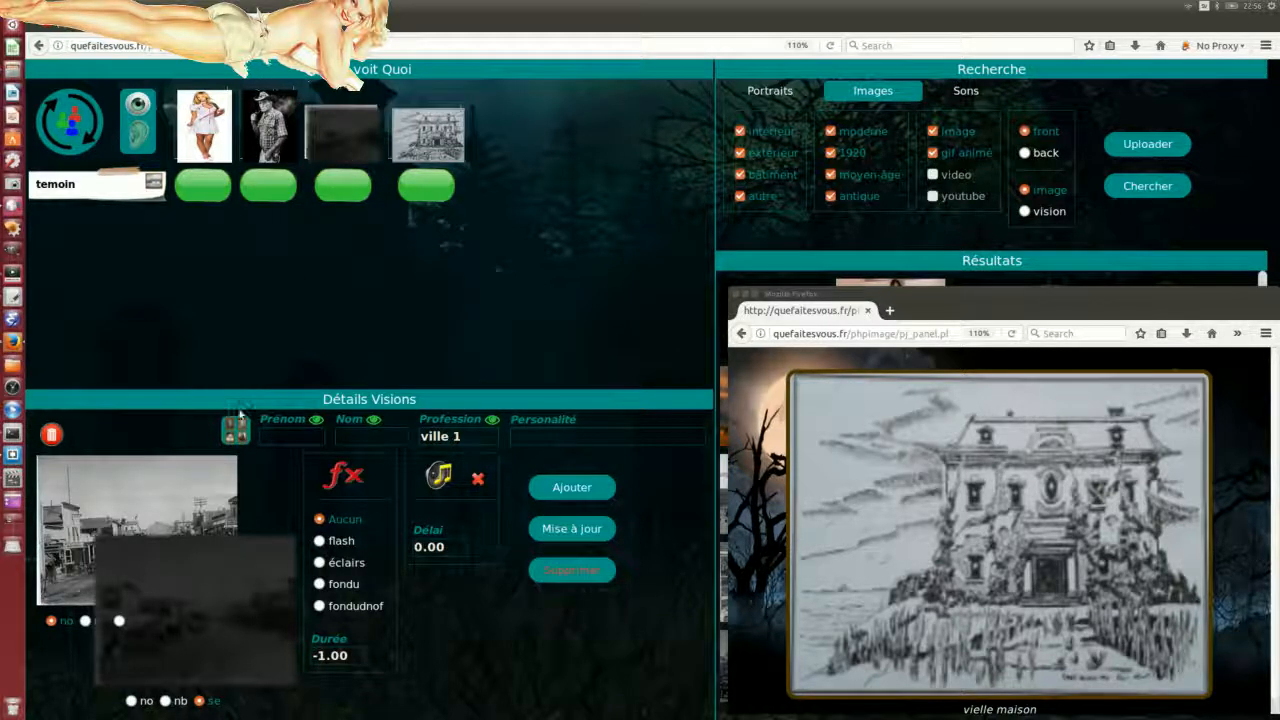
Step: Save the ville 1 vision after the house drawing, toggle the house and town visions, and refresh the preview
left_click(571, 530)
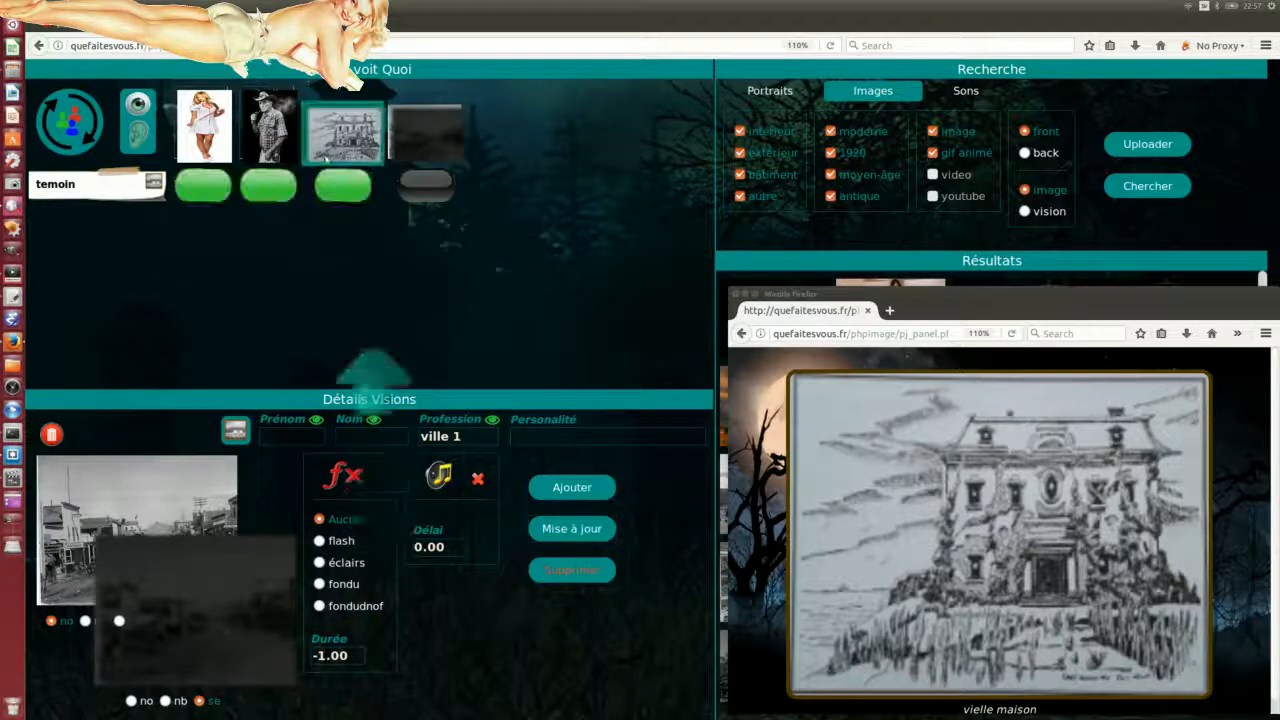
left_click(424, 190)
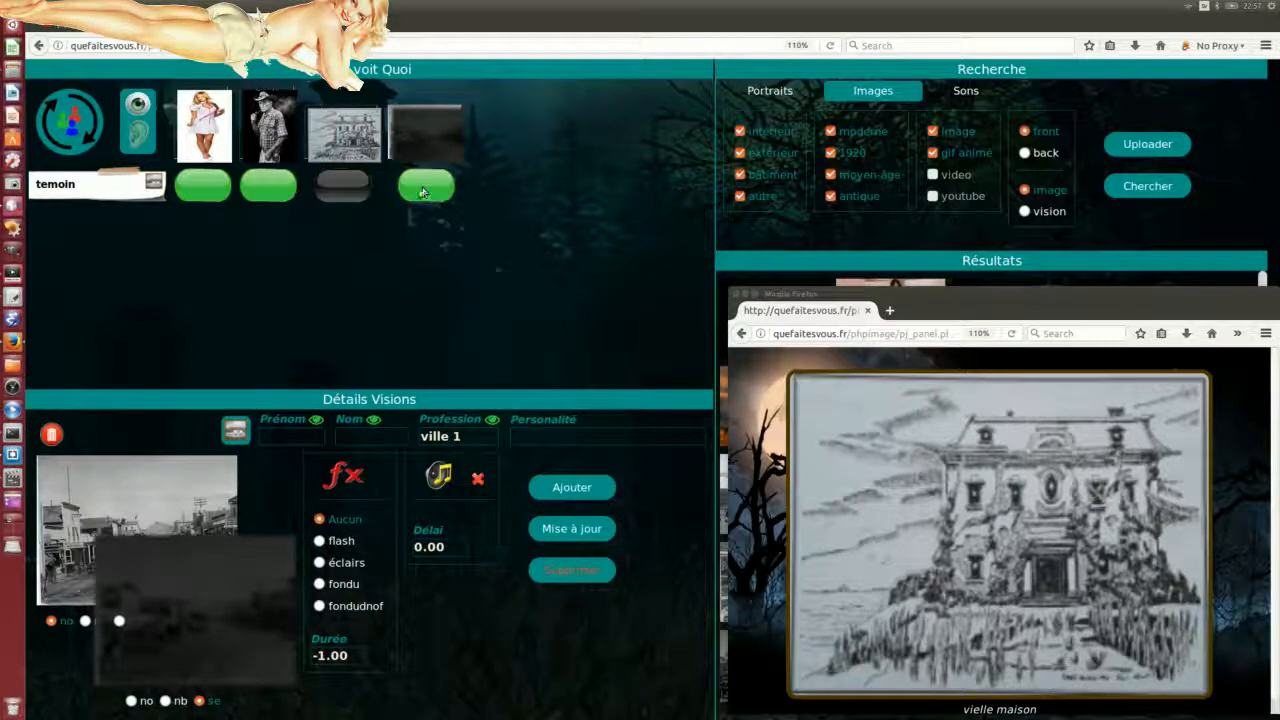
left_click(343, 197)
left_click(431, 194)
left_click(368, 194)
left_click(366, 196)
left_click(335, 194)
left_click(421, 187)
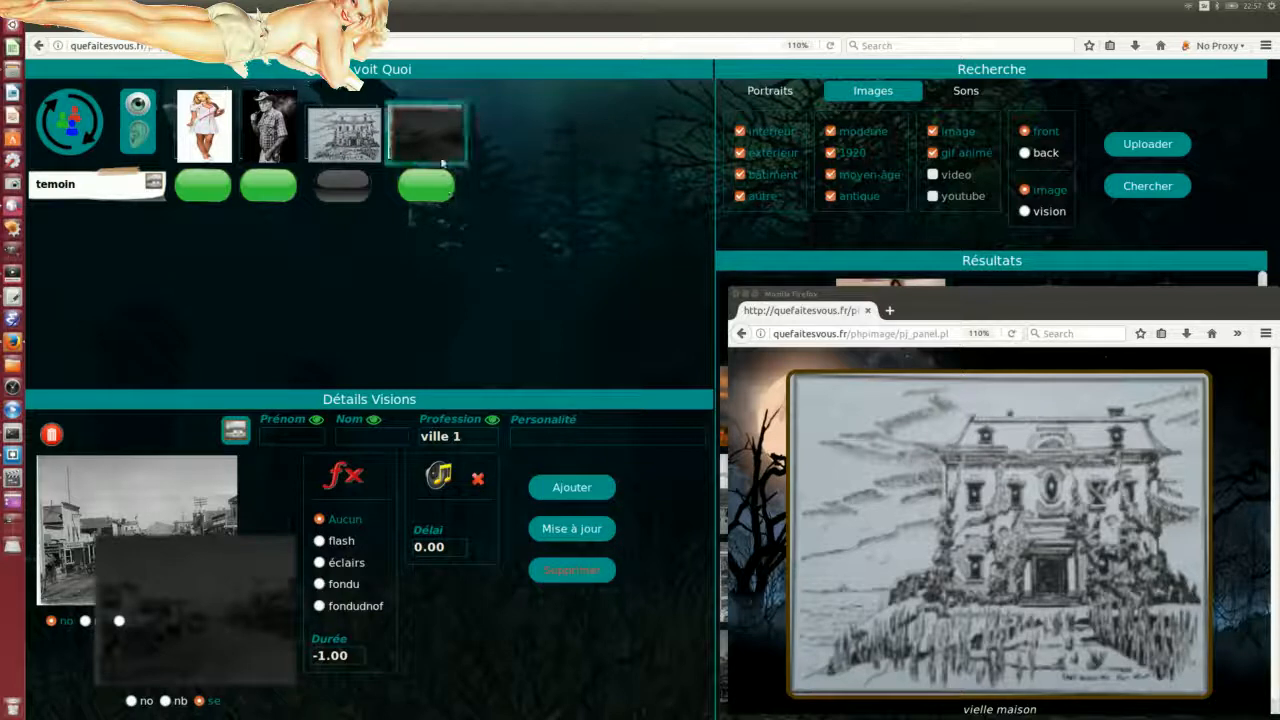
left_click(72, 124)
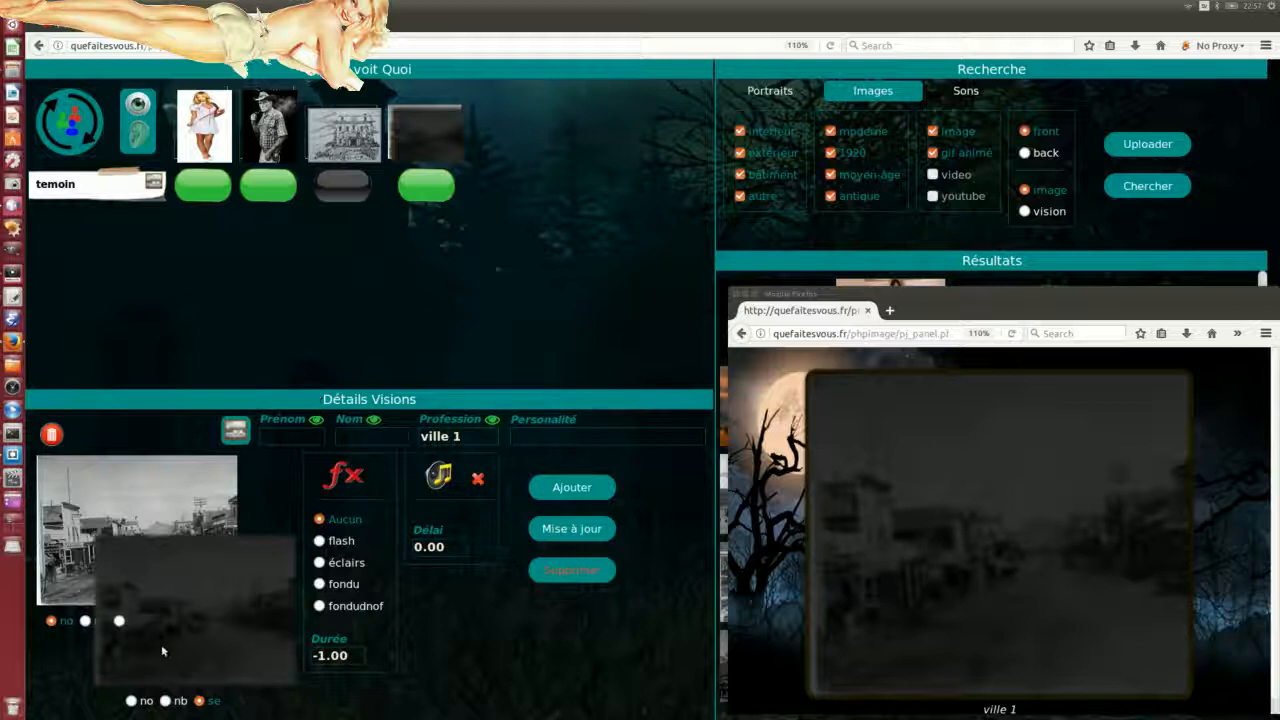
Step: Switch the town image to original colours, save, and refresh the preview window
left_click(131, 702)
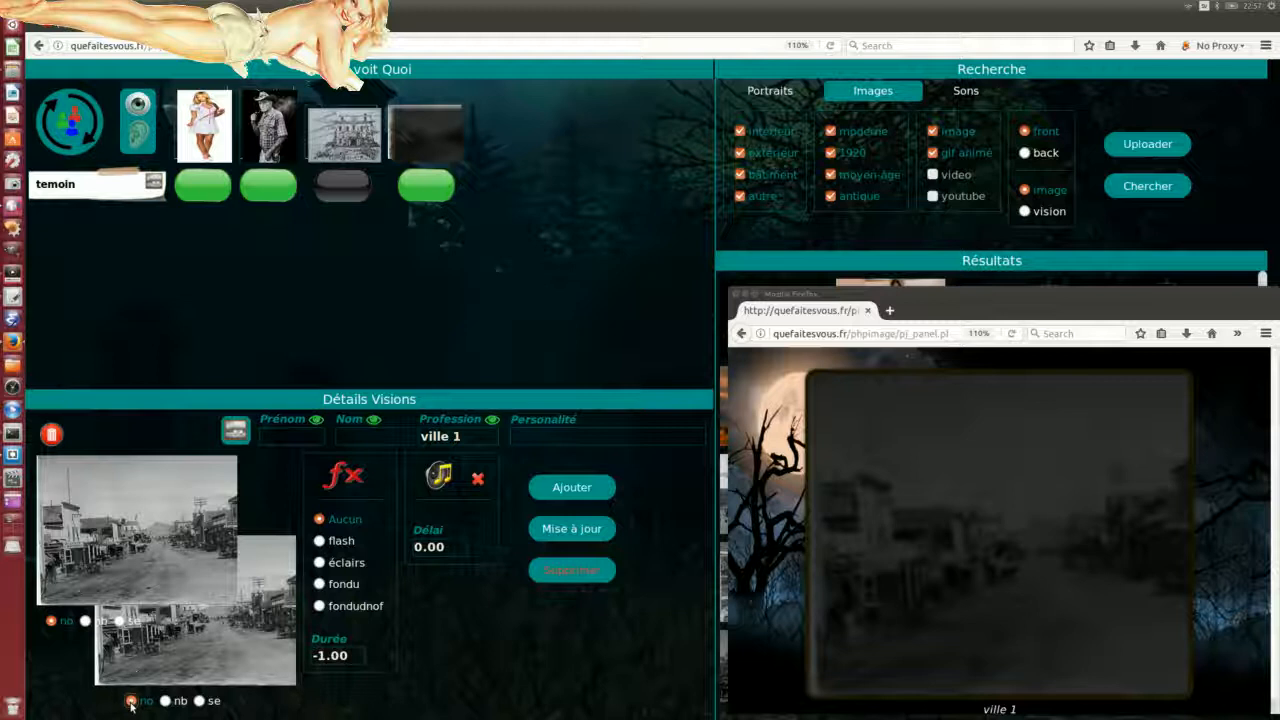
left_click(580, 529)
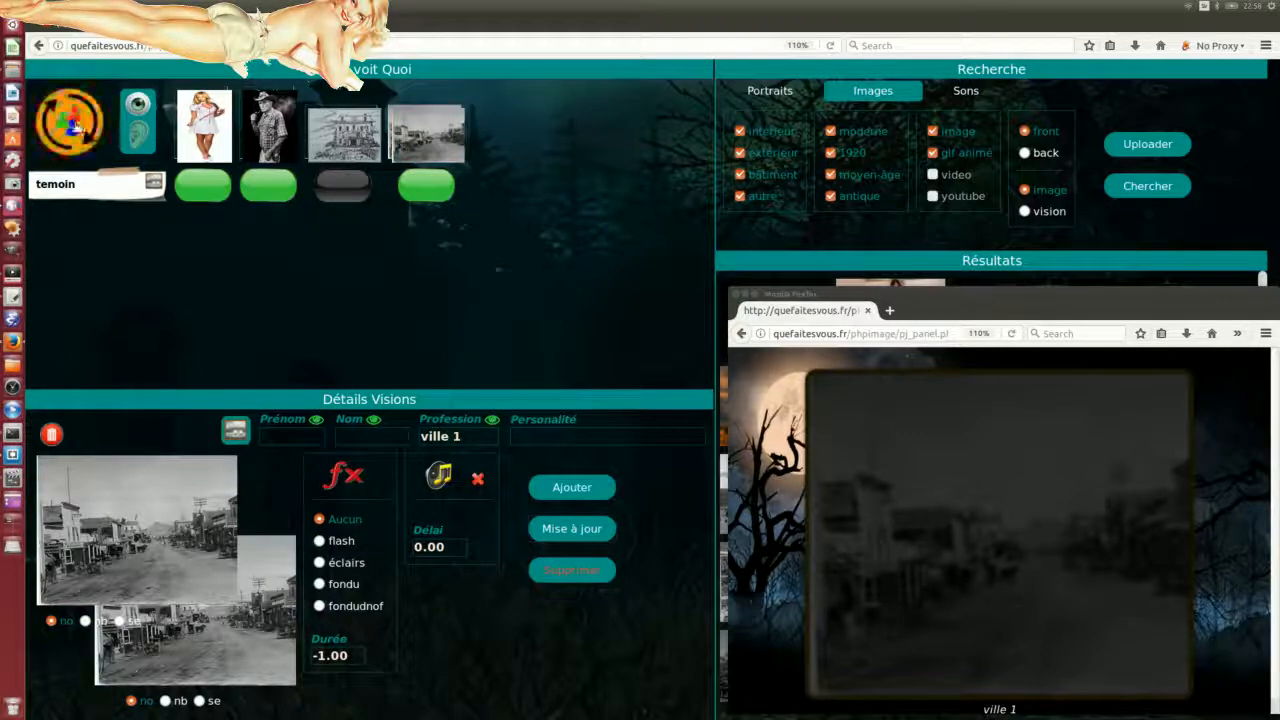
left_click(75, 125)
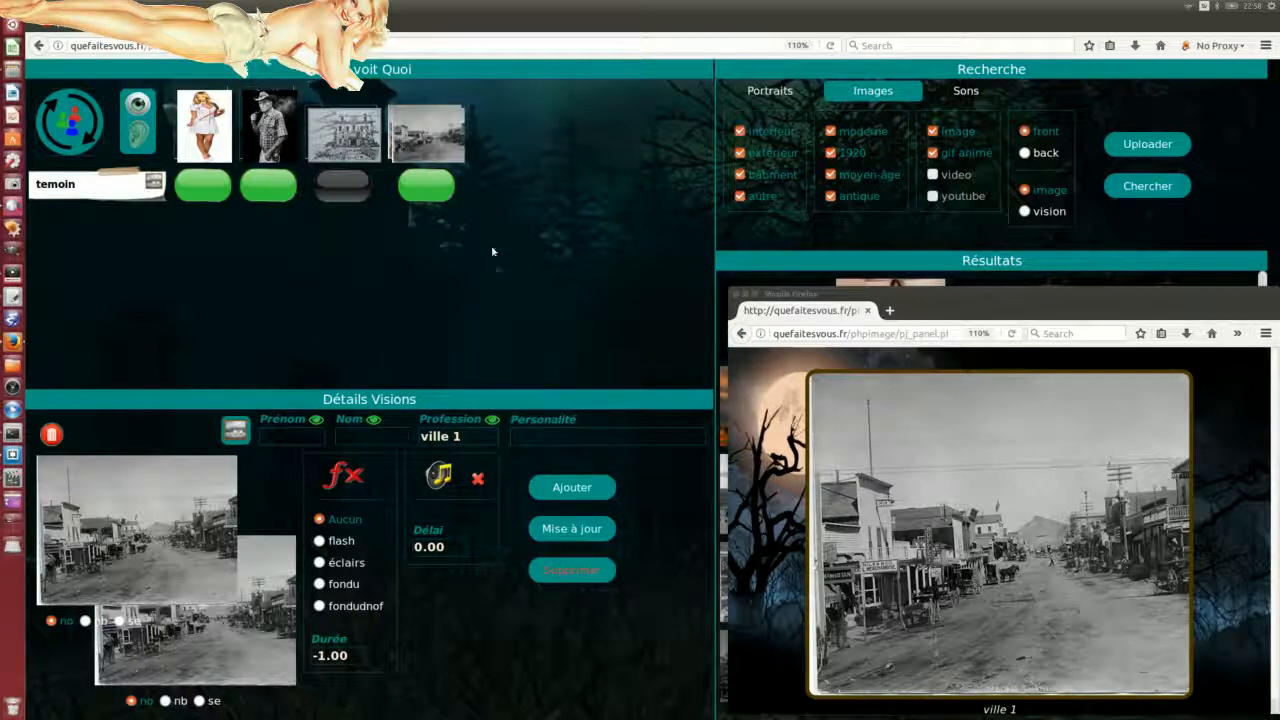
left_click(1048, 317)
Step: Restore the dark sepia tone on the town image, save, refresh, and push the preview window aside
left_click(199, 700)
left_click(567, 530)
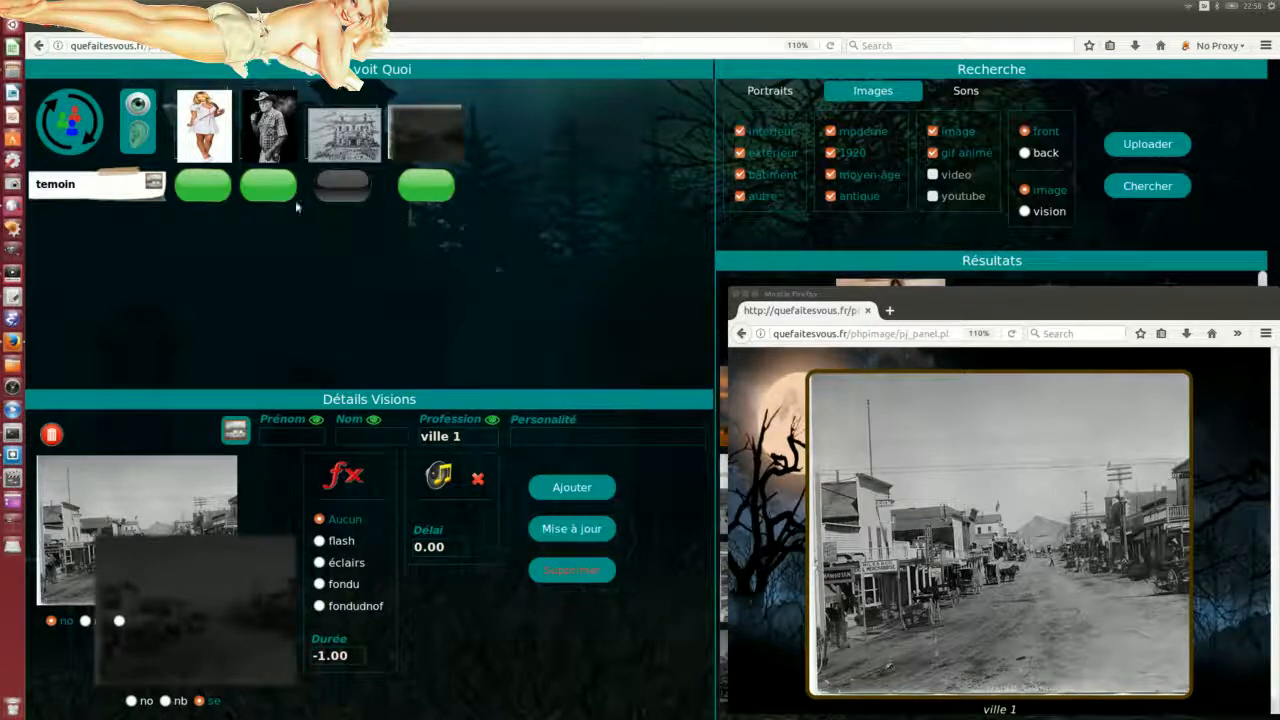
left_click(84, 128)
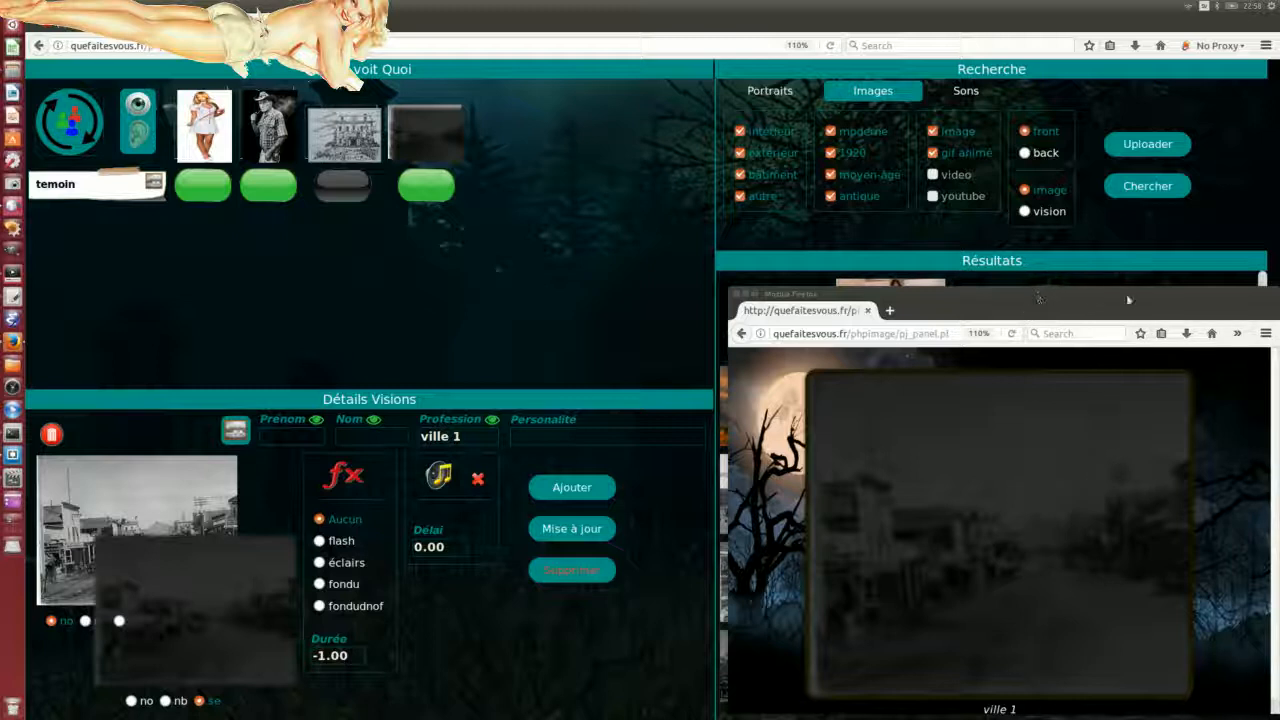
left_click_drag(1036, 296, 1133, 300)
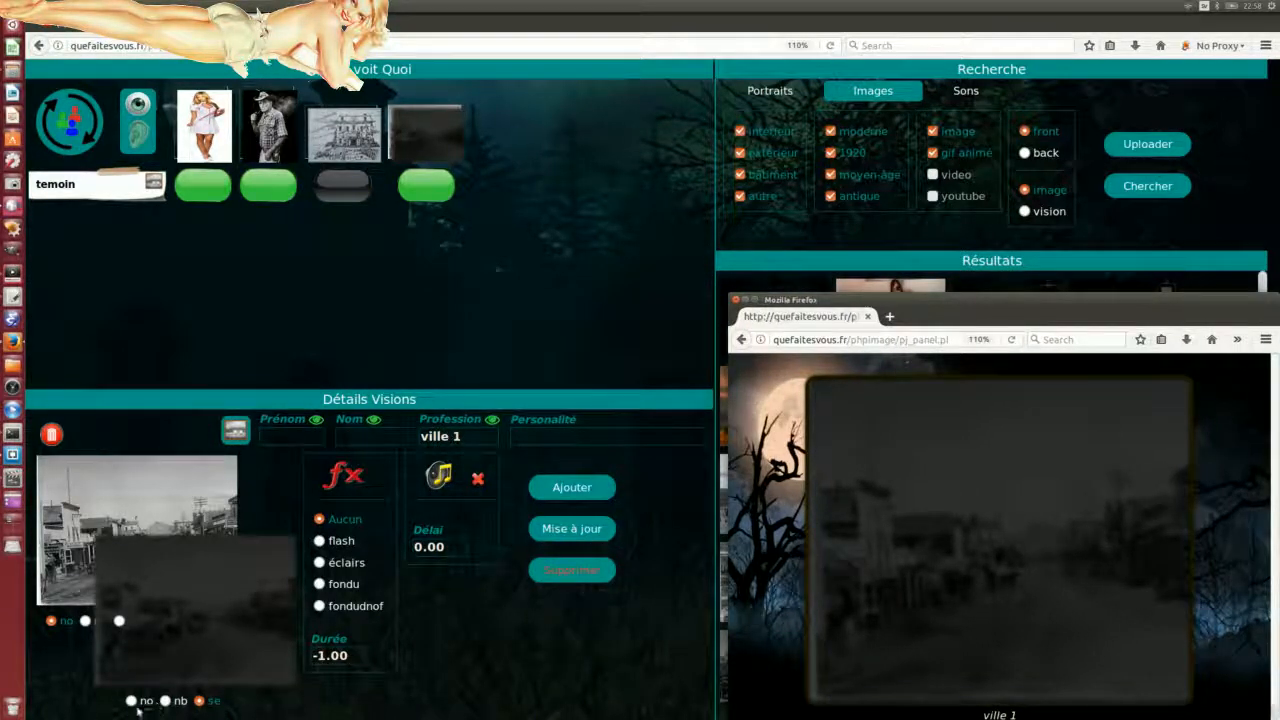
left_click_drag(1060, 307, 0, 262)
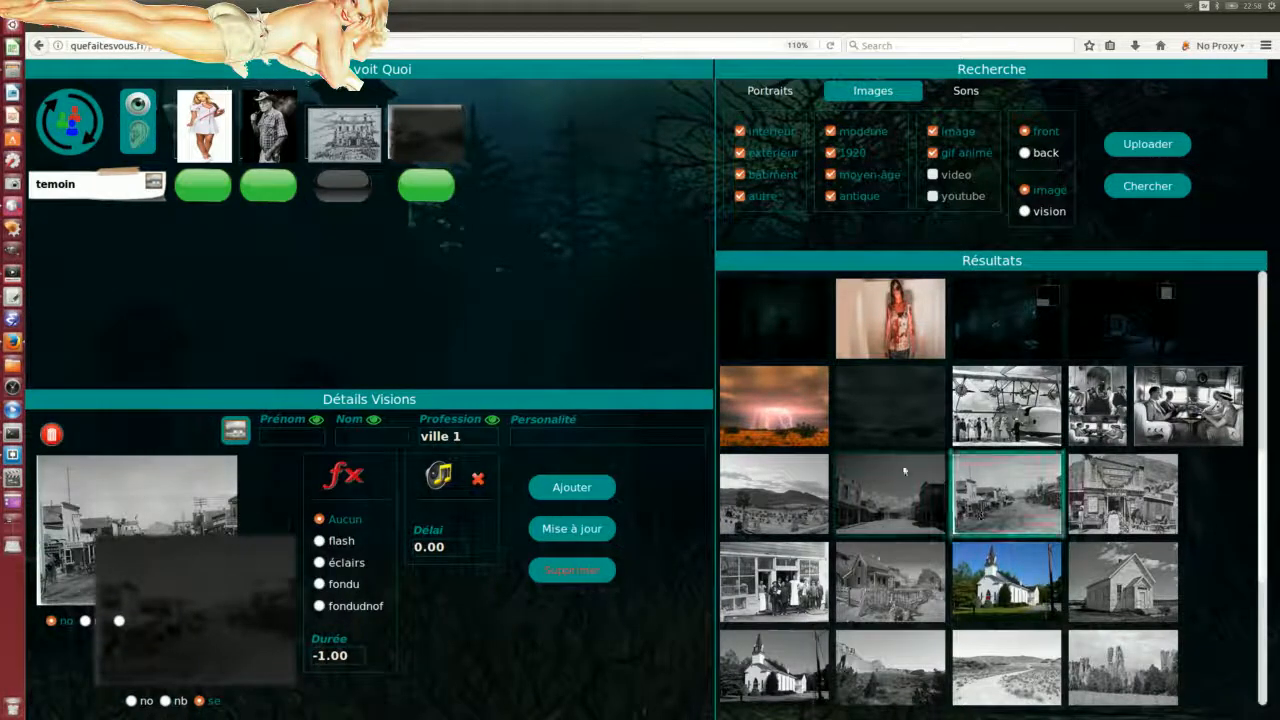
Step: Add the church photo to the vision and remove the old town image
scroll(1112, 556, "down", 3)
left_click_drag(1006, 420, 162, 589)
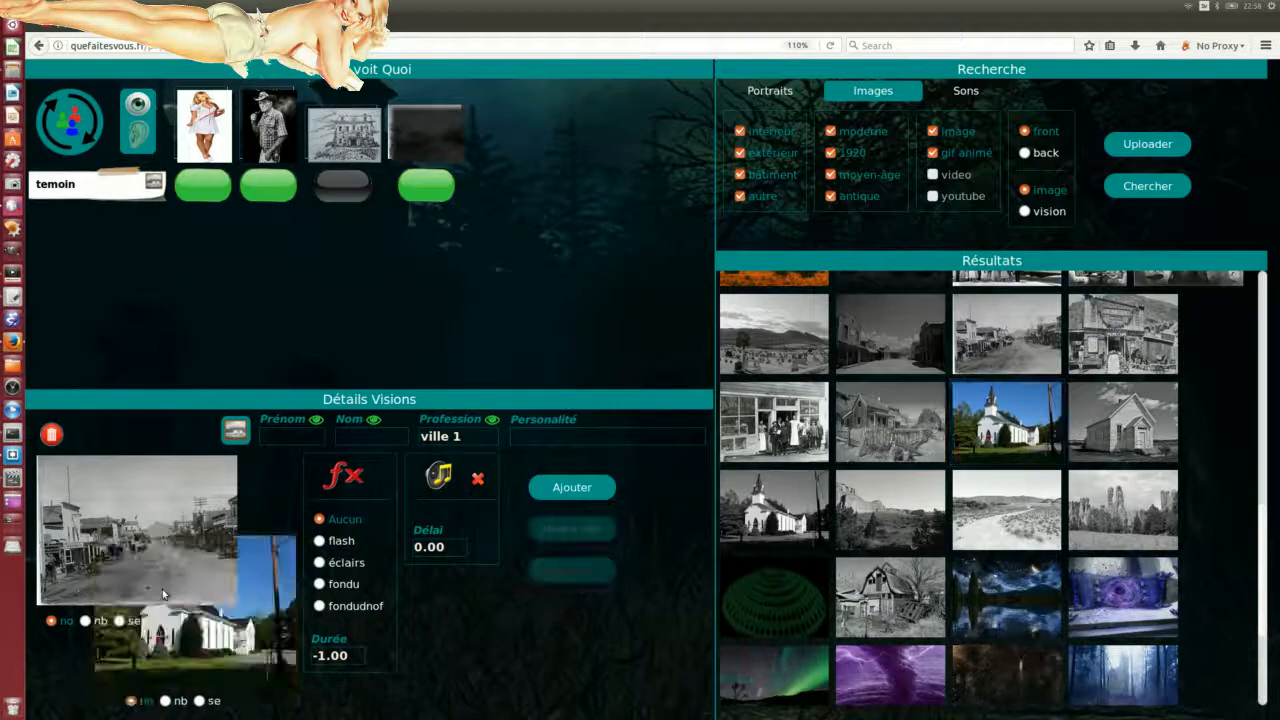
left_click(52, 435)
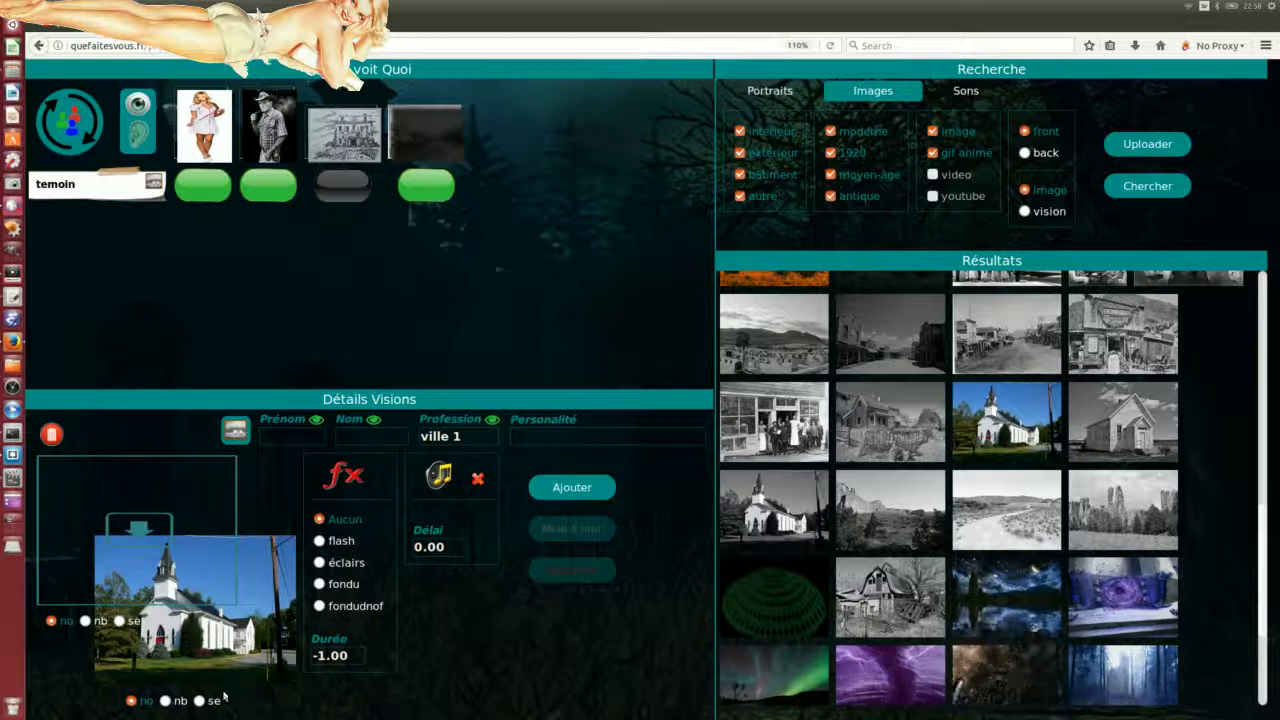
Step: Try black-and-white and sepia on the church photo, then settle on original colours
left_click(166, 701)
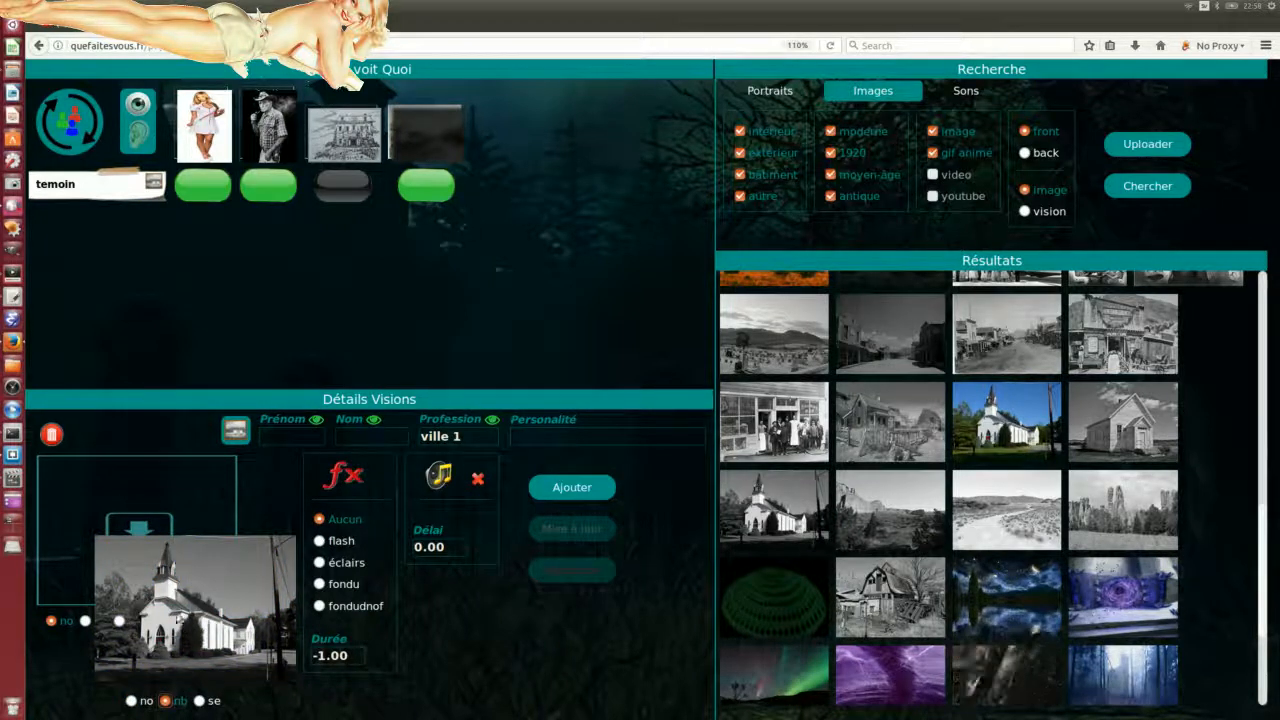
left_click(200, 702)
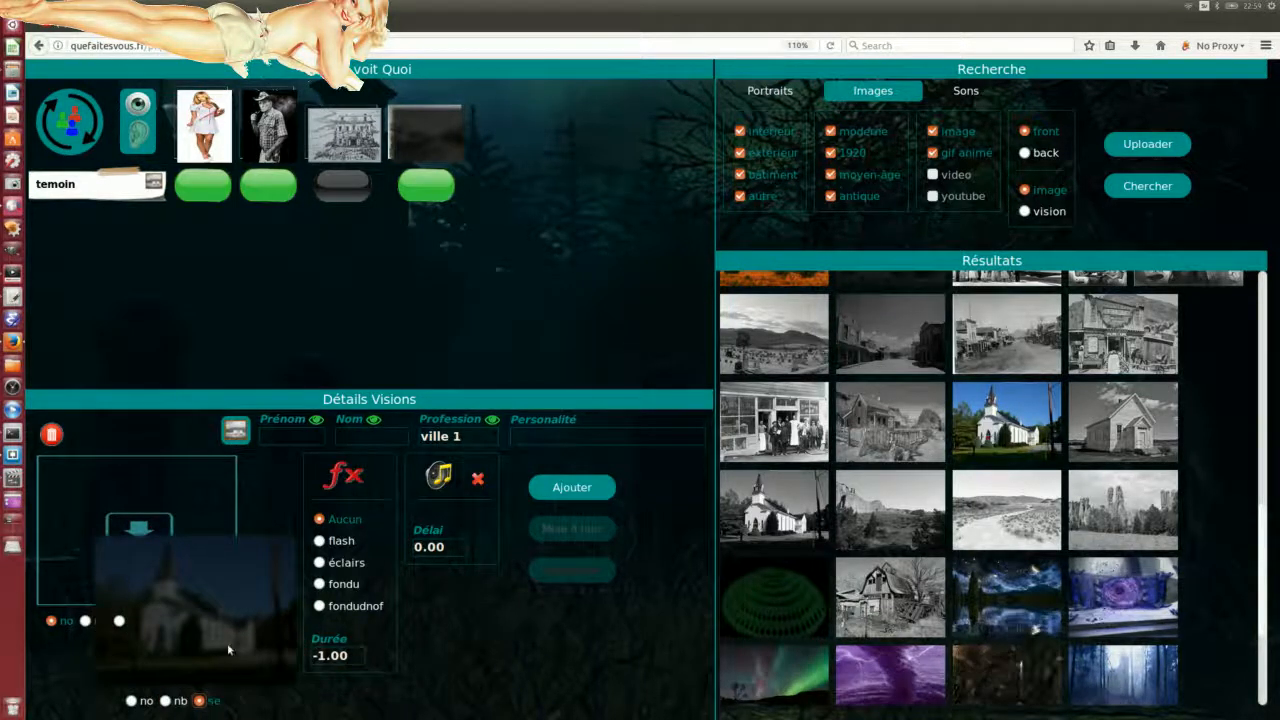
left_click(131, 701)
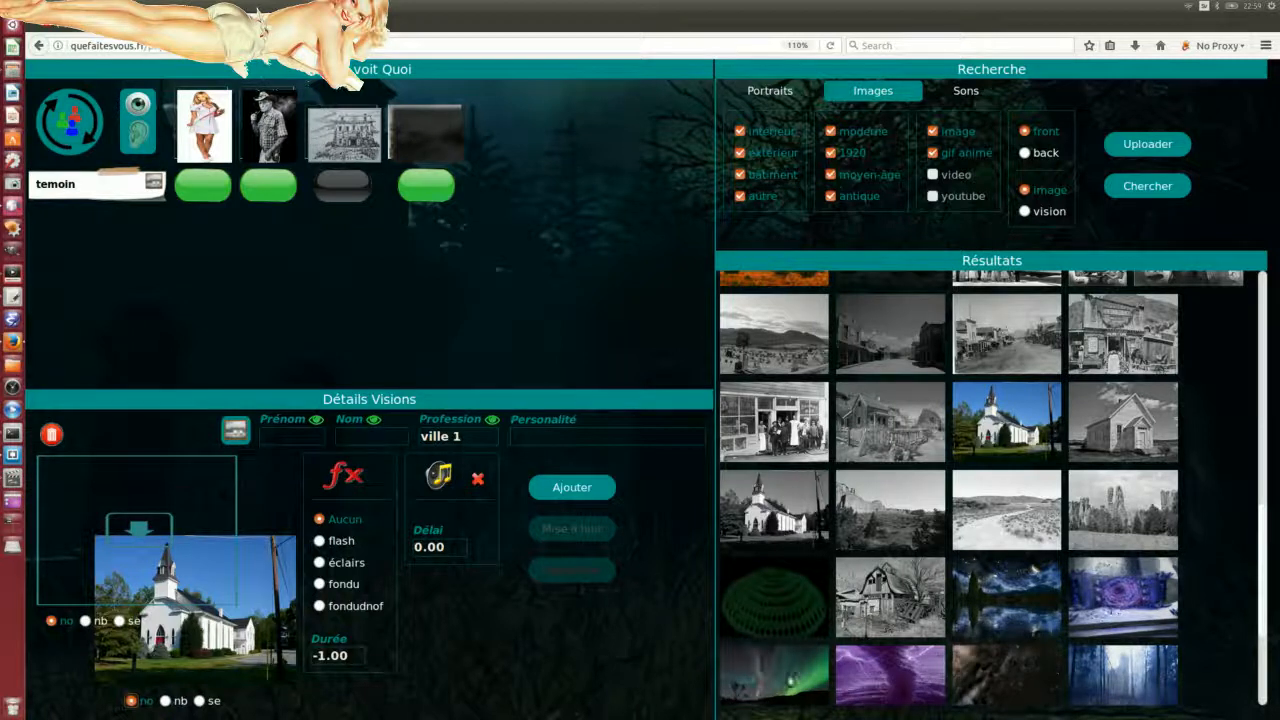
scroll(1016, 545, "down", 1)
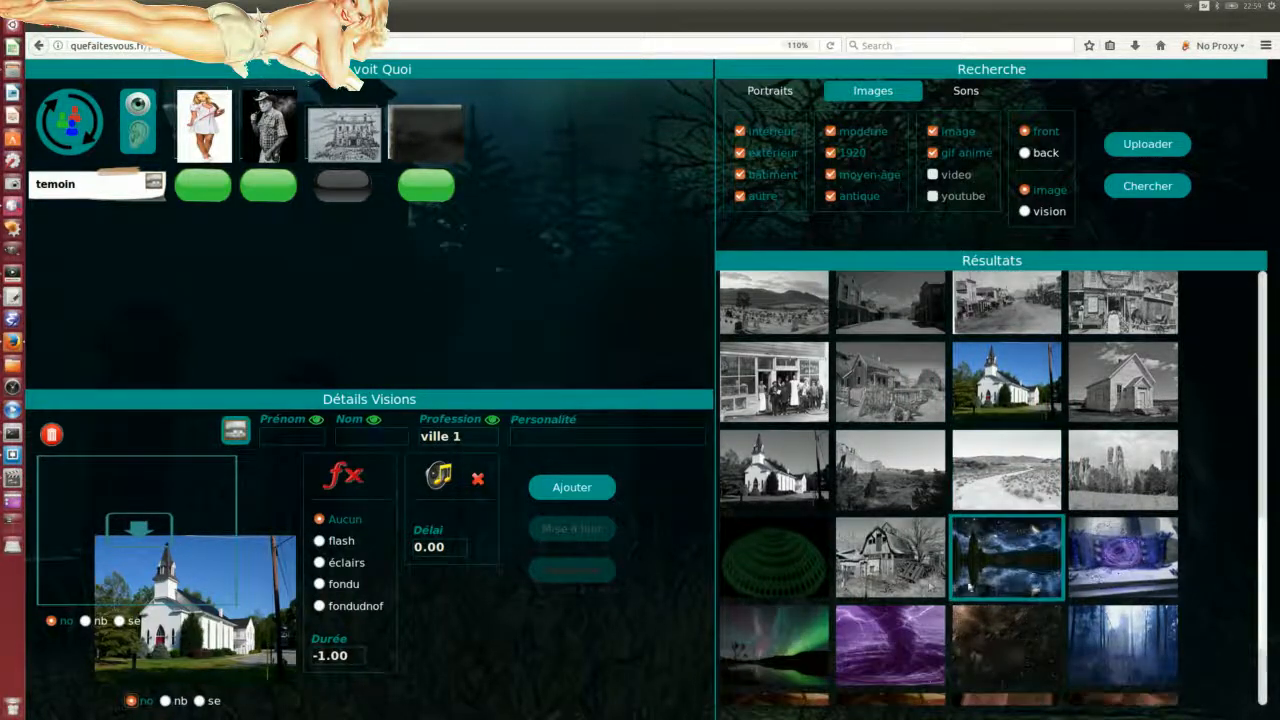
scroll(812, 584, "down", 3)
scroll(800, 590, "down", 1)
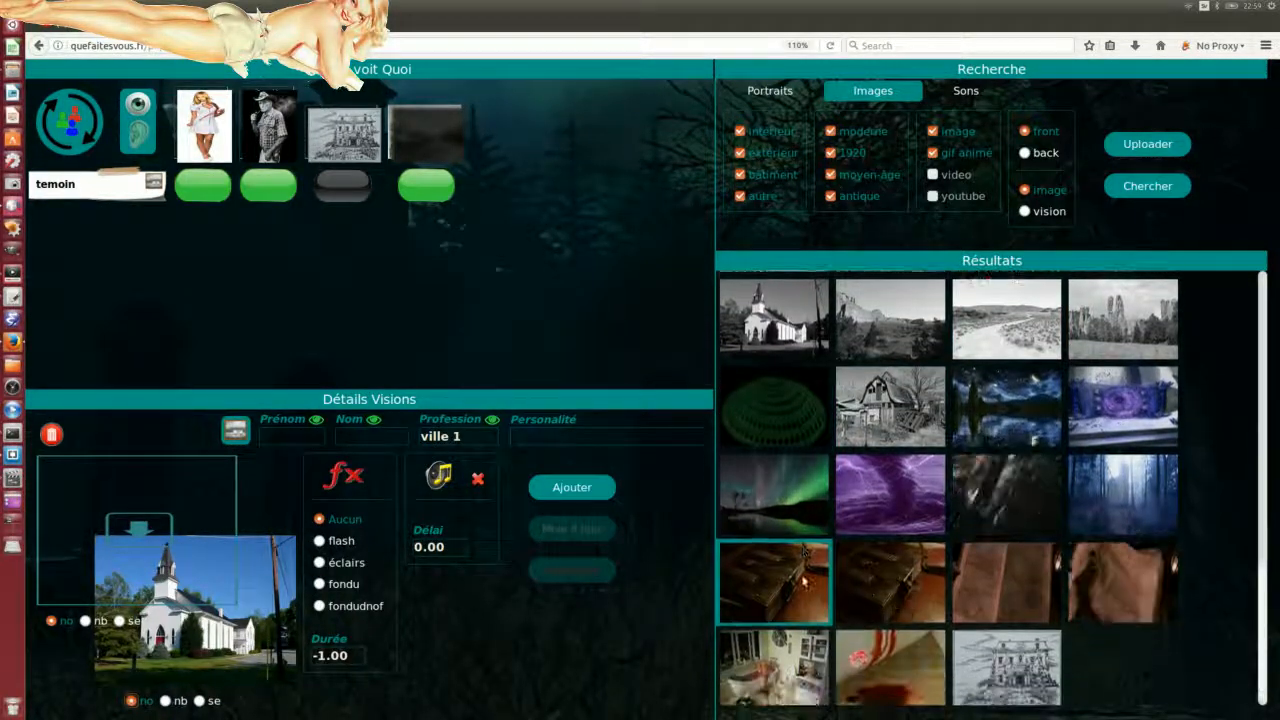
scroll(914, 597, "up", 4)
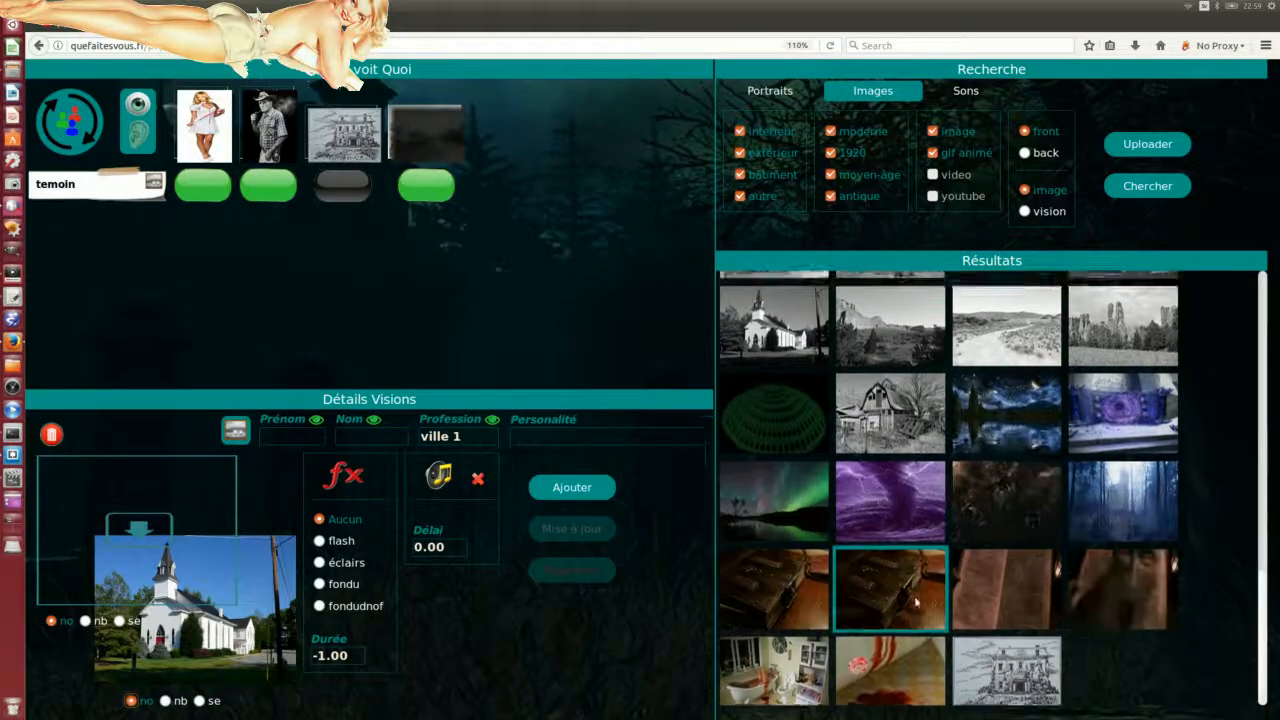
scroll(916, 601, "up", 3)
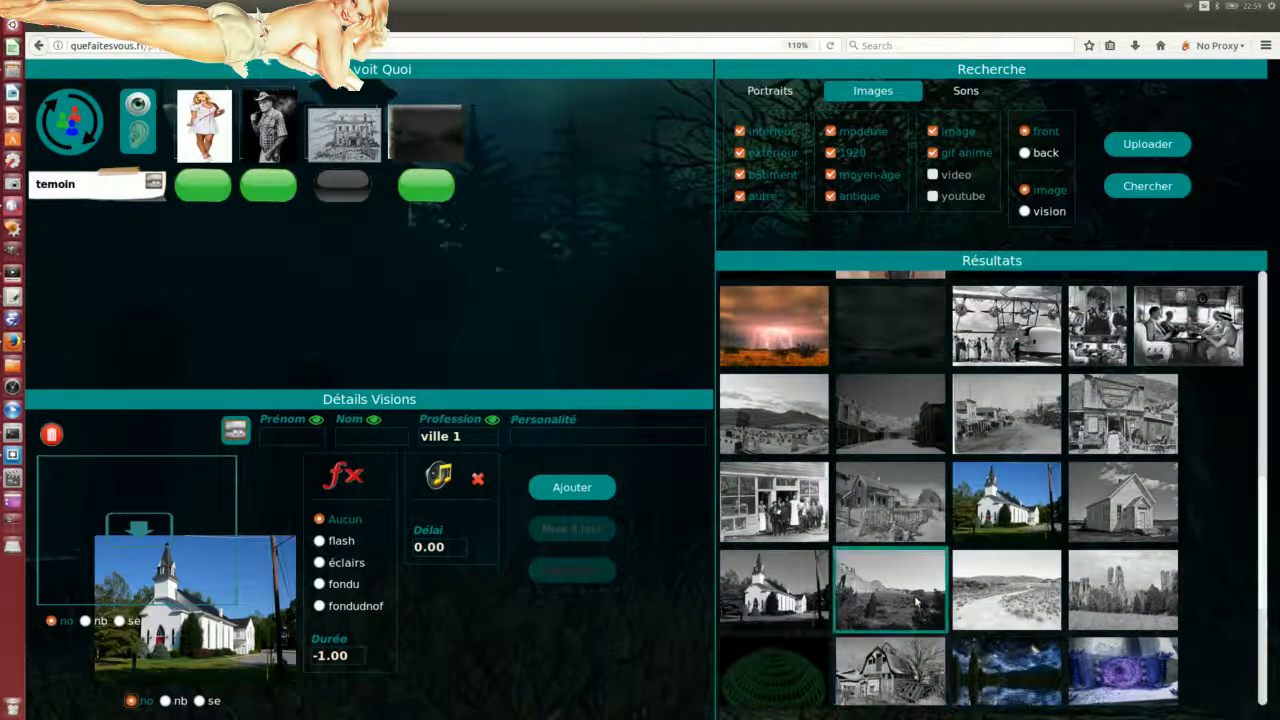
scroll(916, 600, "down", 3)
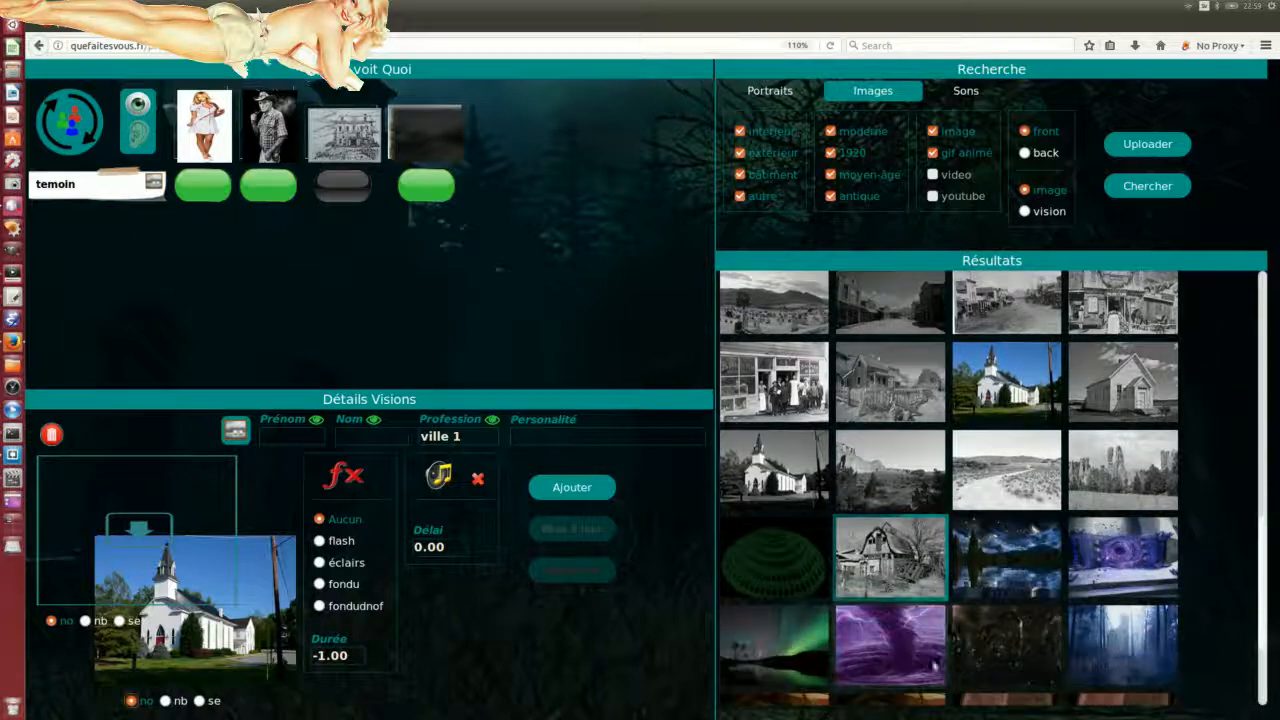
scroll(990, 555, "down", 2)
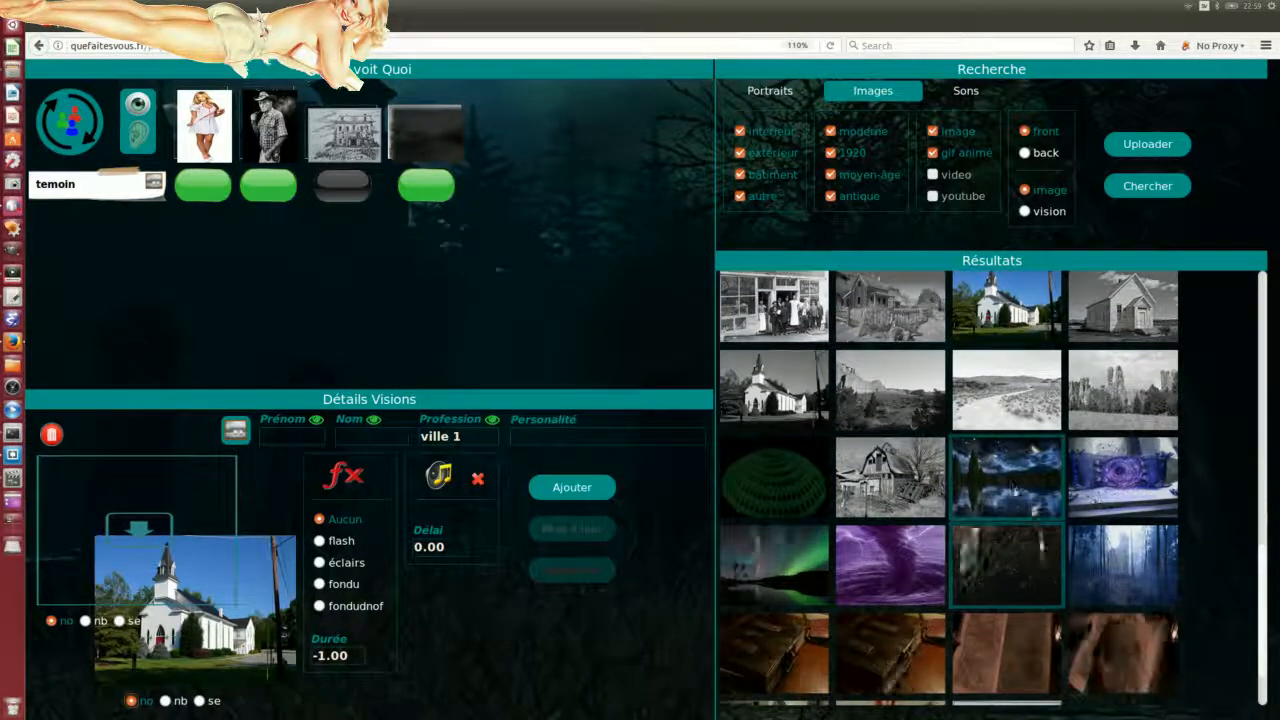
Step: Put the night-sky image in the vision, caption it 'ville onirique', and add it to the scenario
left_click_drag(1033, 480, 278, 590)
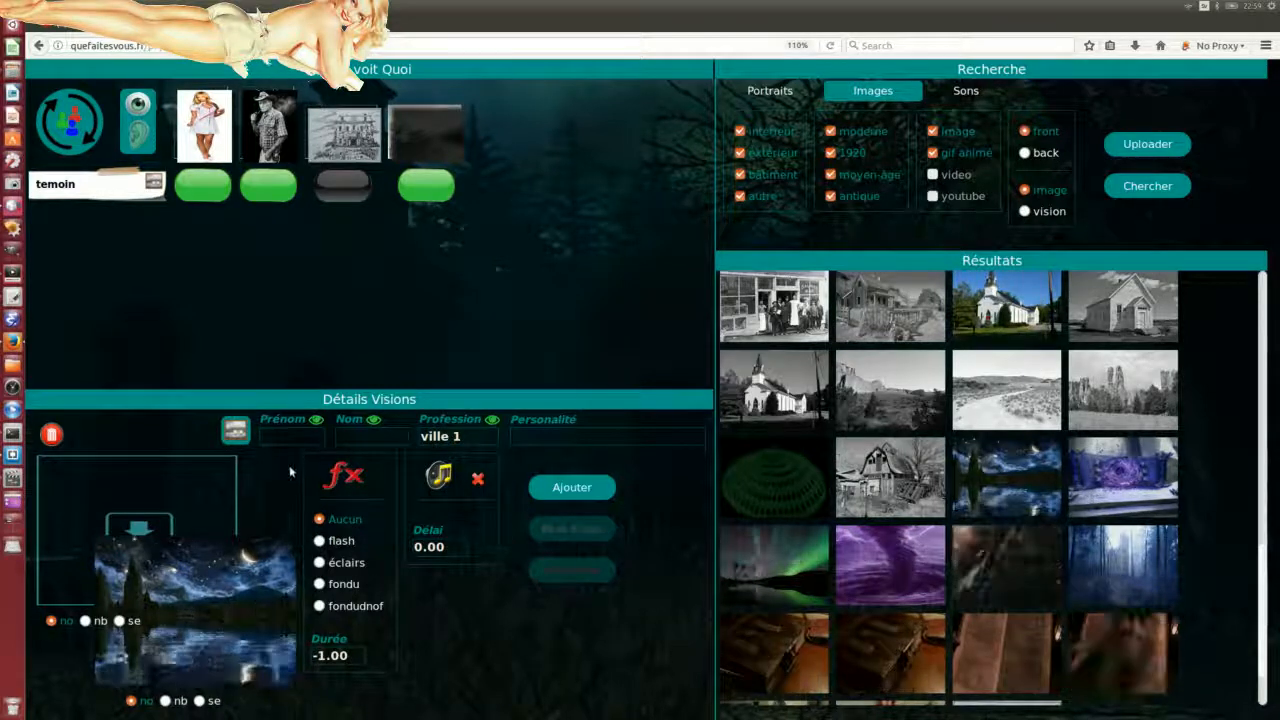
left_click_drag(464, 437, 413, 437)
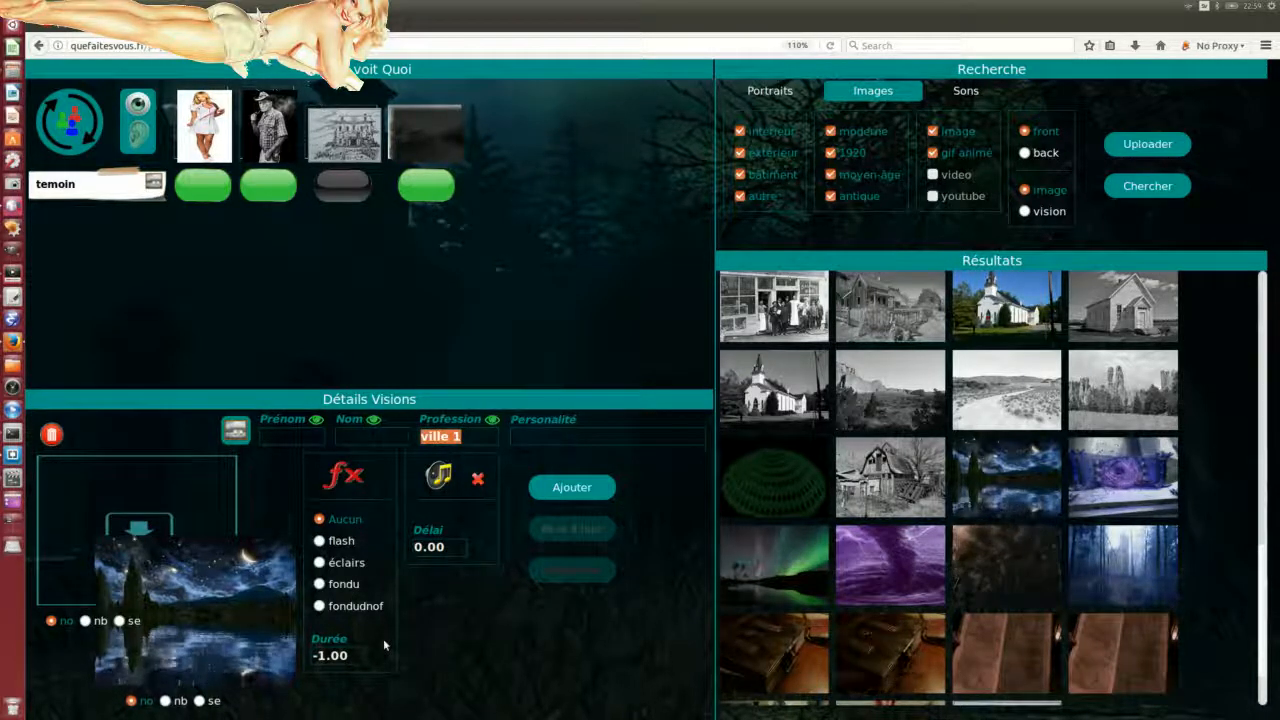
type("ville")
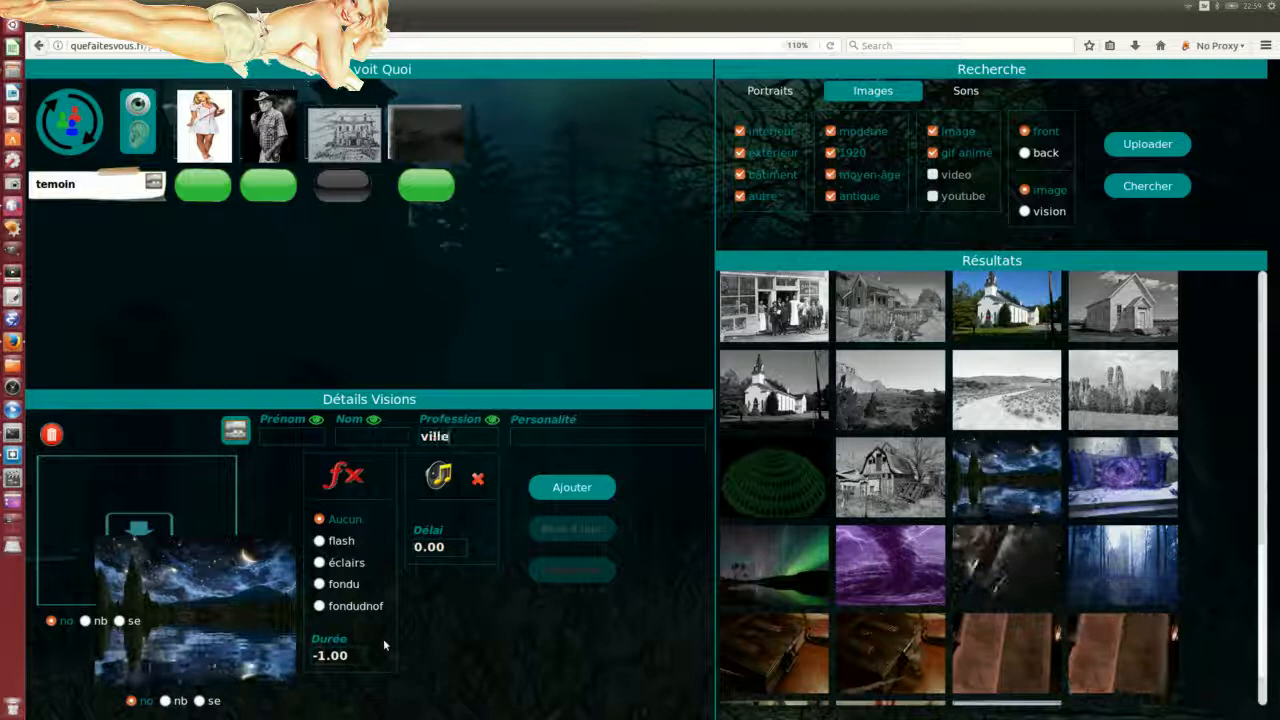
type(" onirique")
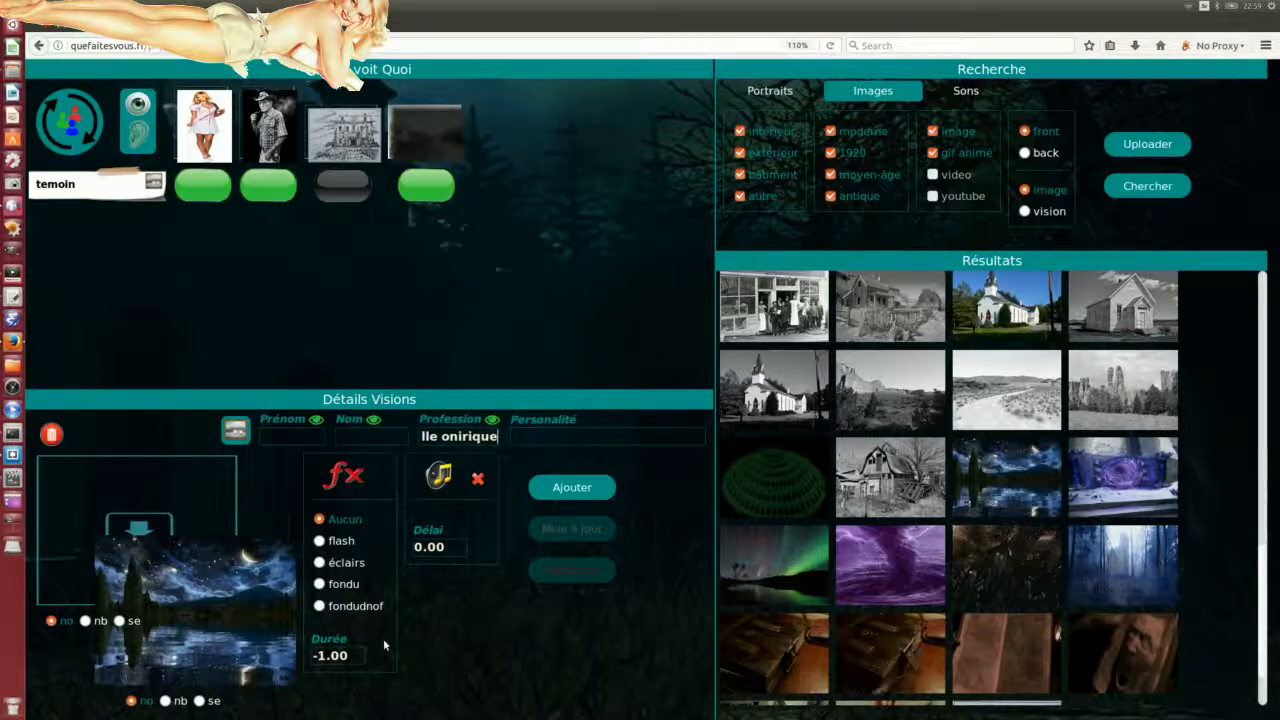
left_click(572, 487)
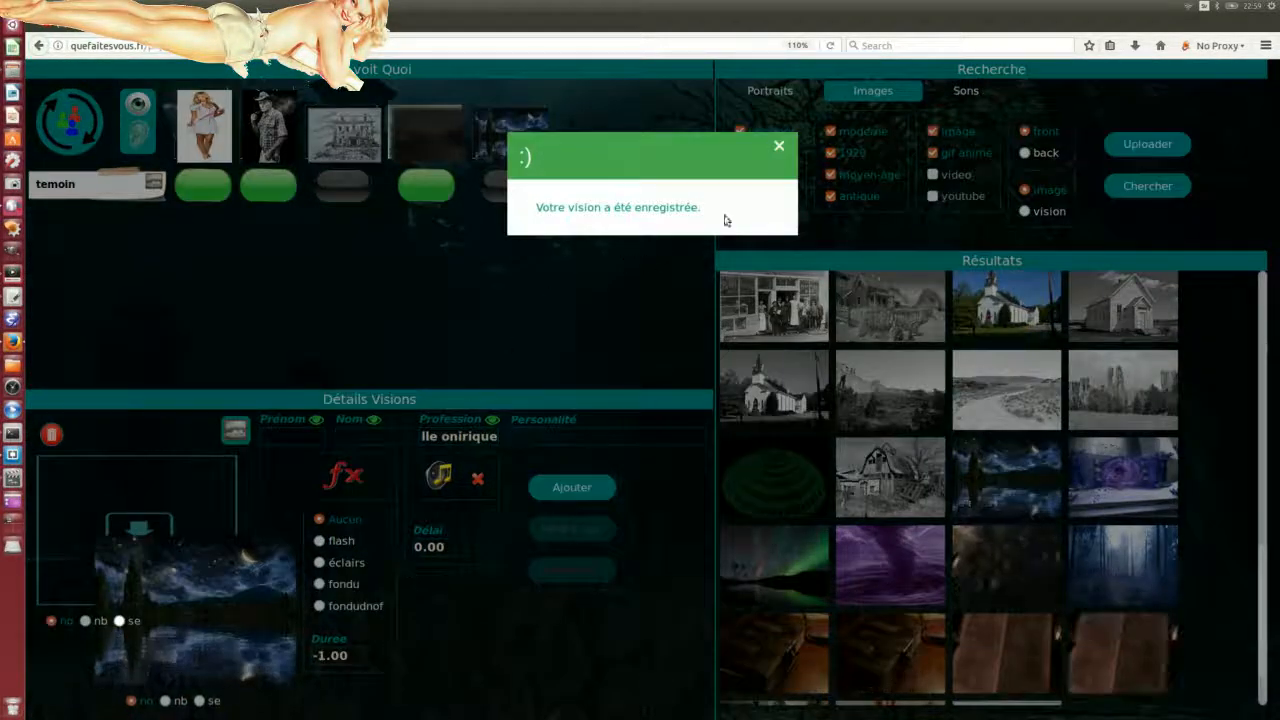
left_click(779, 146)
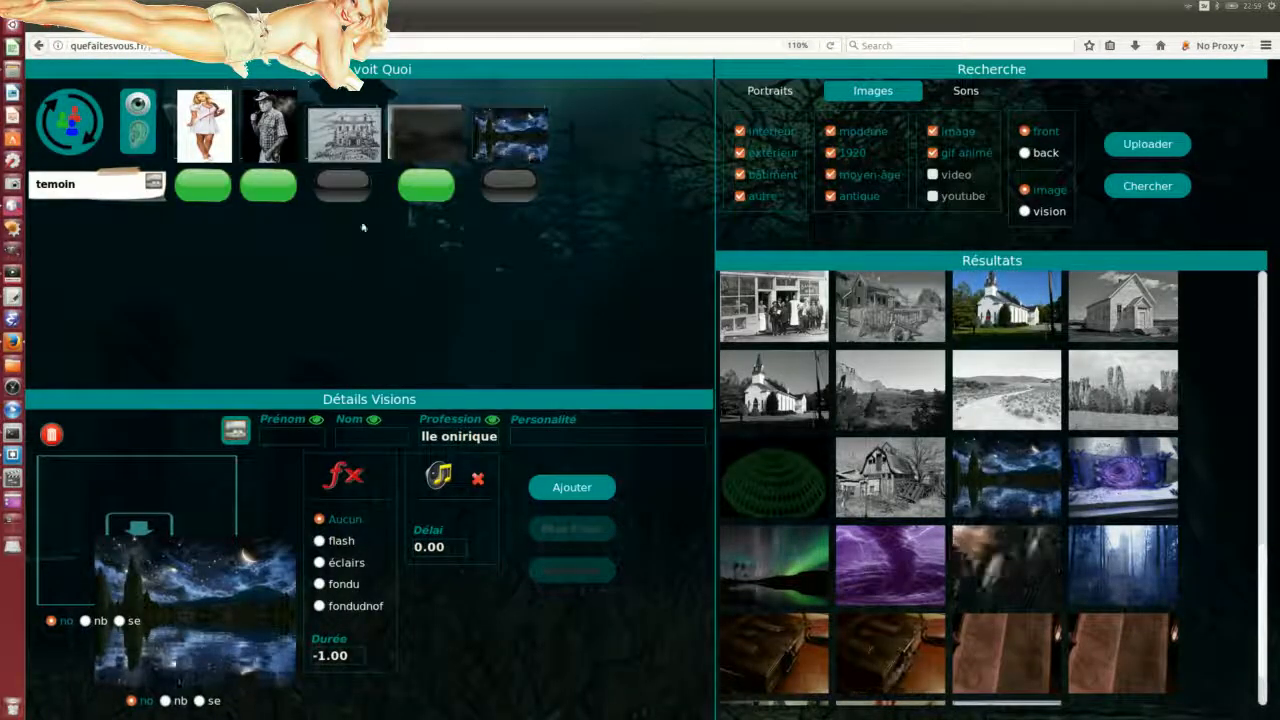
Step: Load the ville onirique night lake vision and switch it on as the active vision
left_click(509, 128)
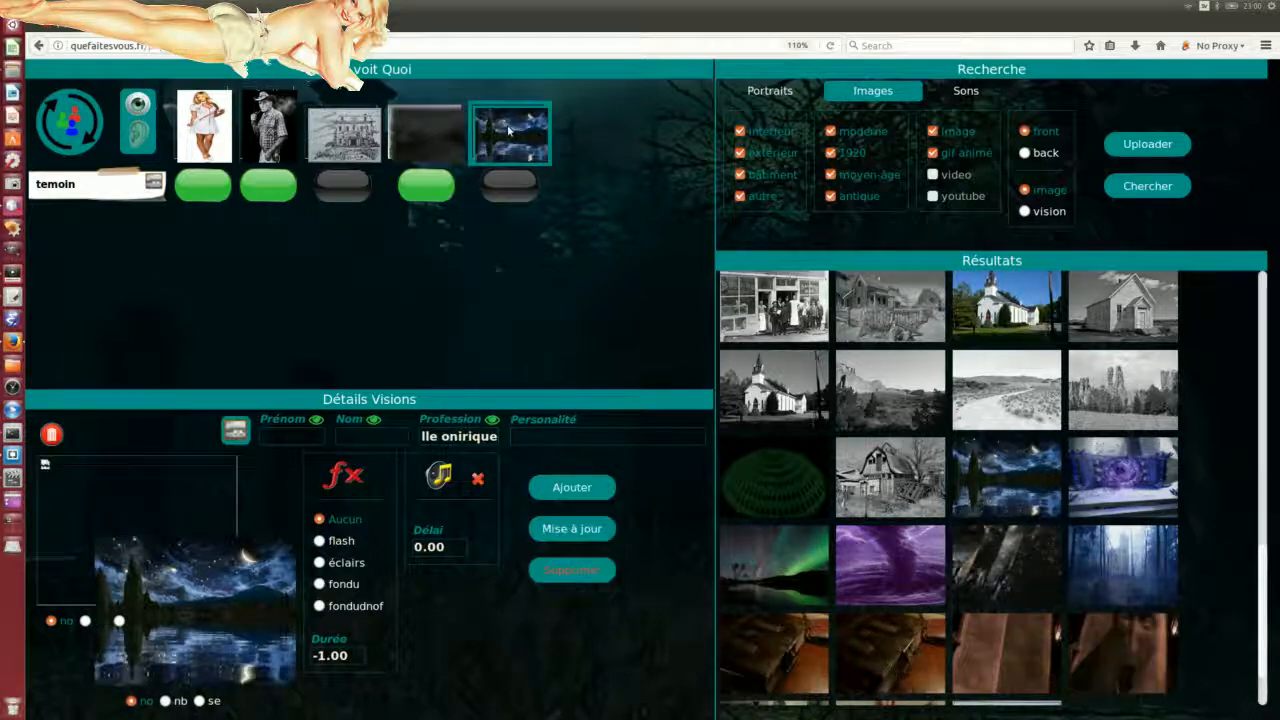
left_click(516, 188)
left_click(428, 188)
left_click(360, 190)
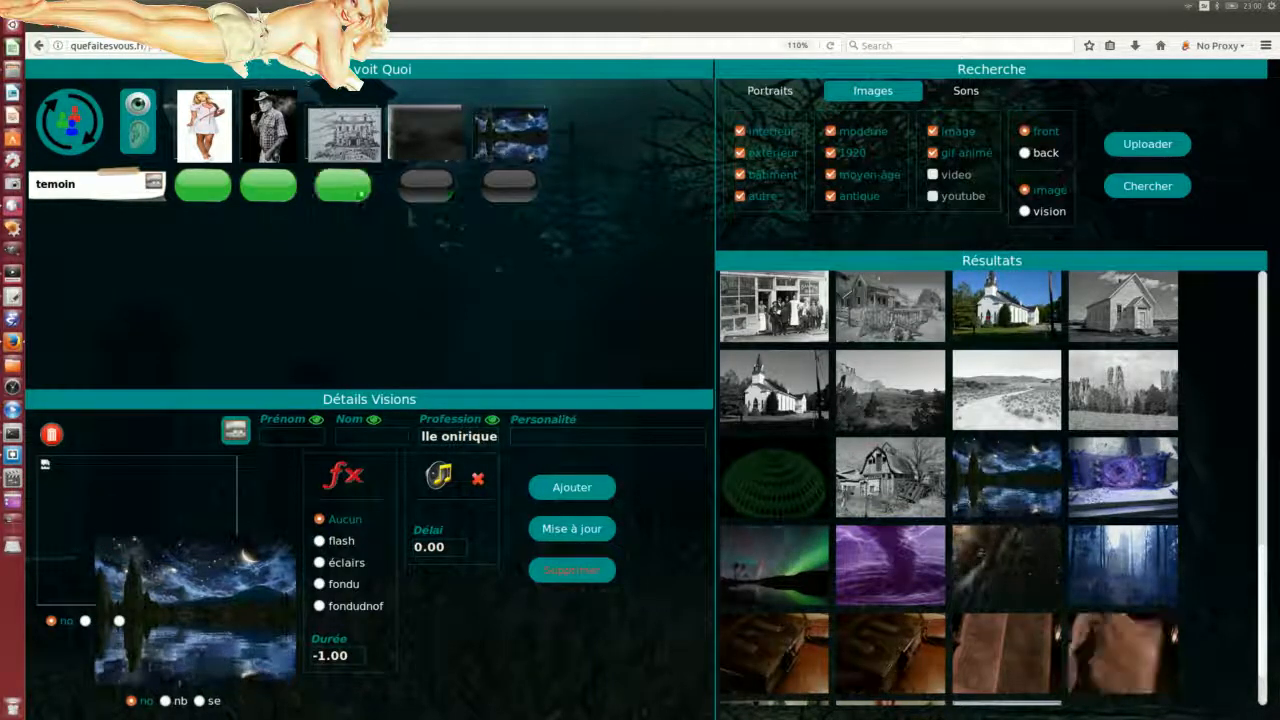
left_click(509, 185)
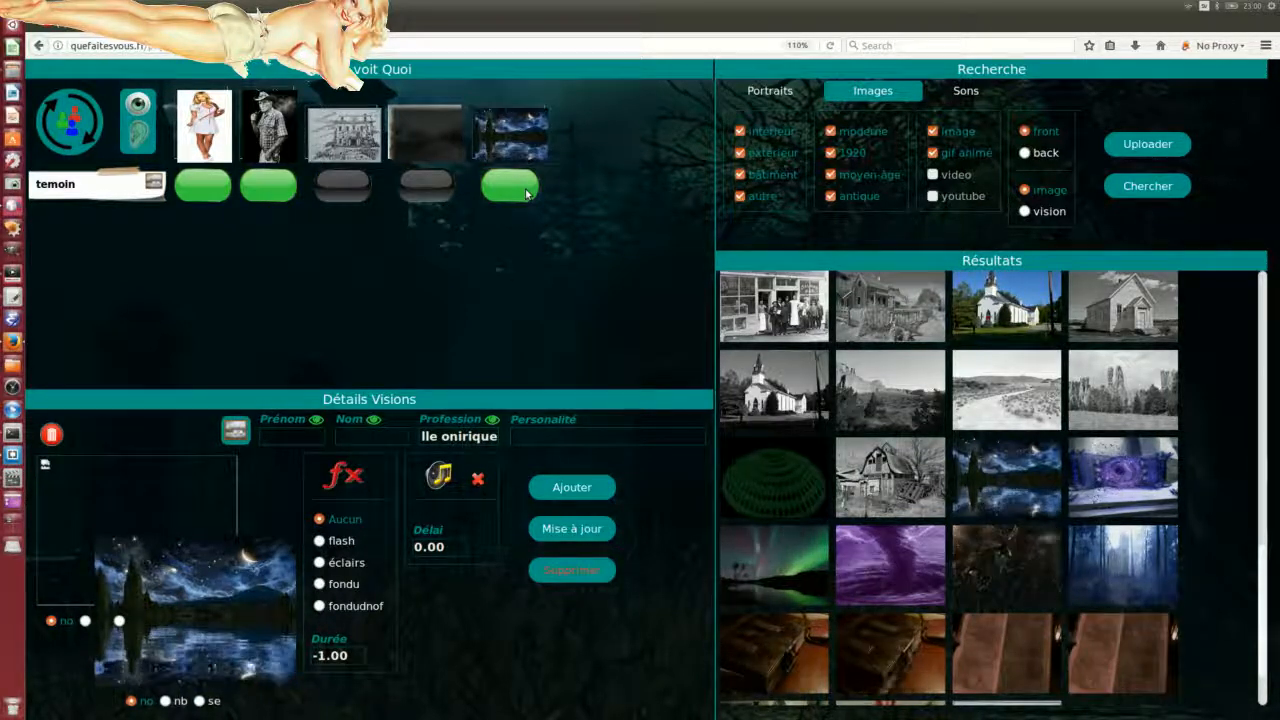
Step: Bring the player window back, refresh it to show ville onirique, then move it off-screen
left_click_drag(0, 322, 1121, 287)
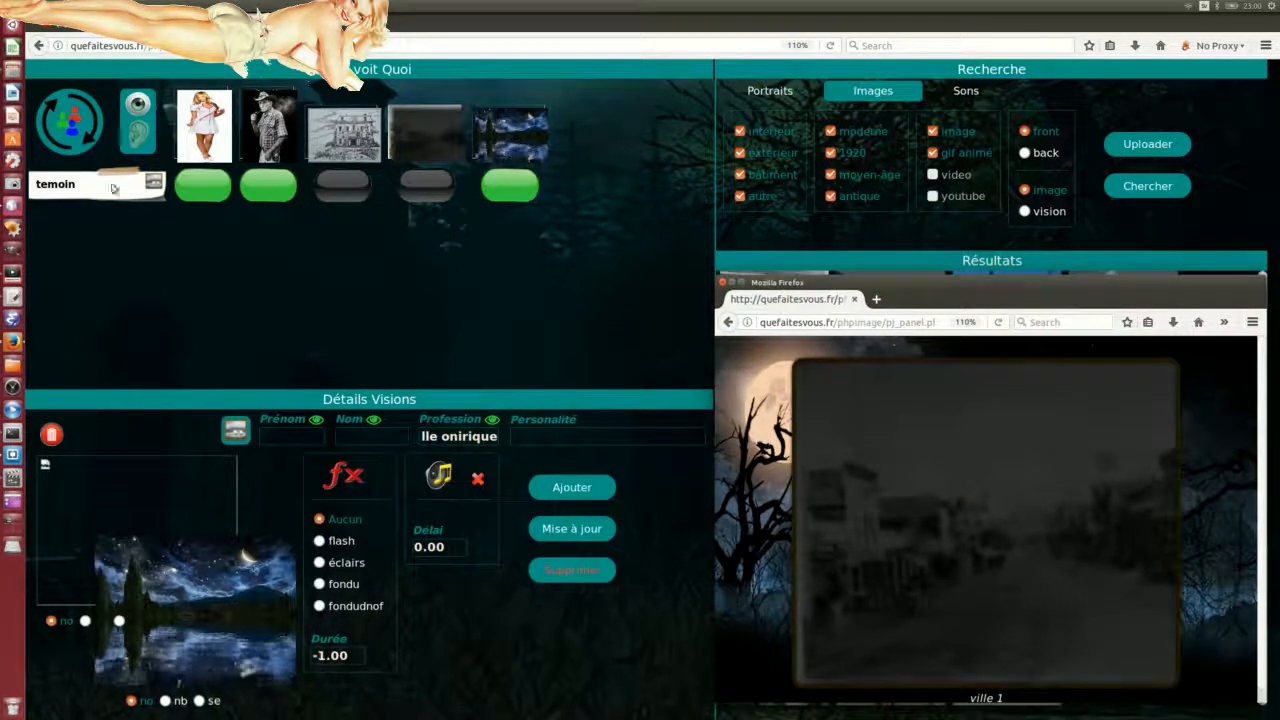
left_click(65, 118)
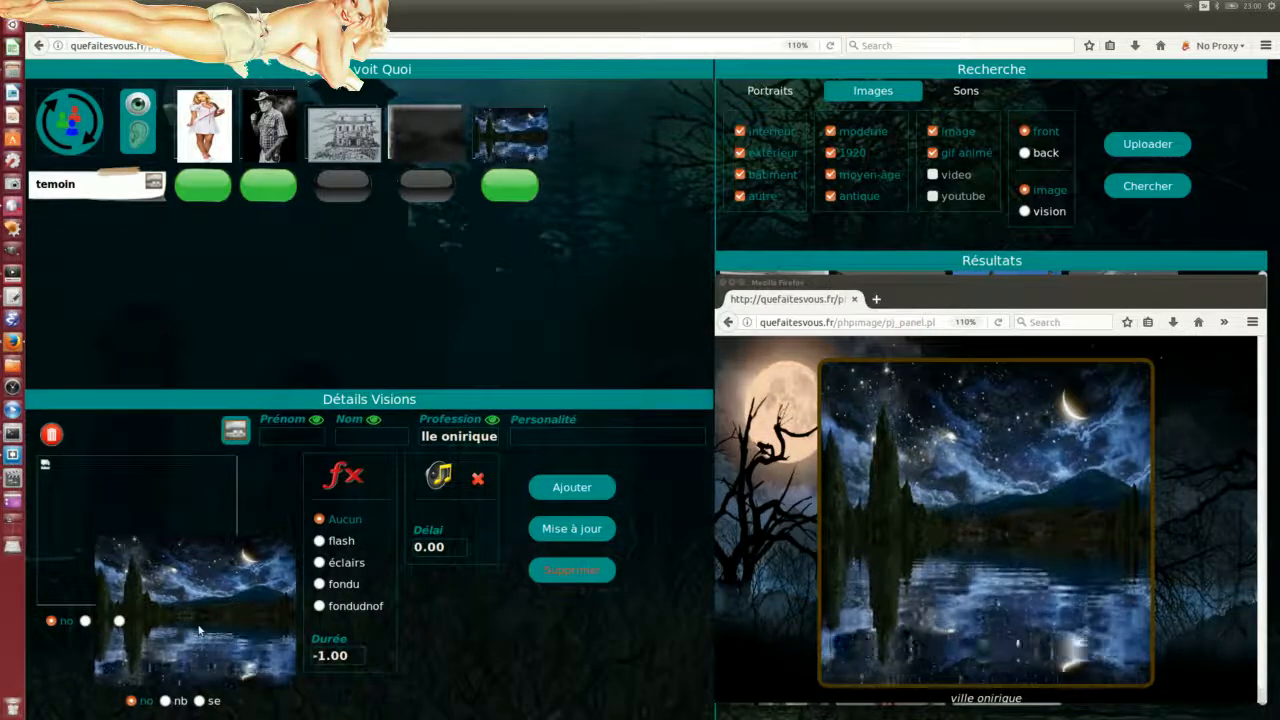
left_click(1104, 290)
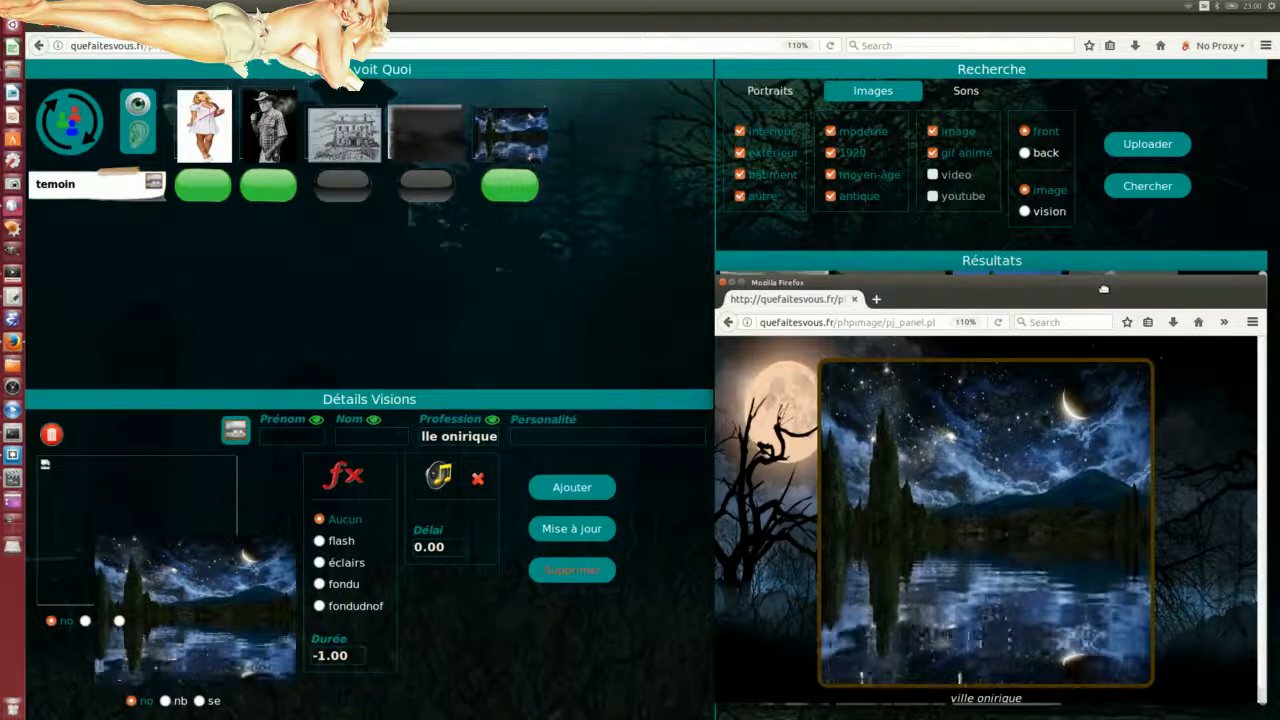
left_click_drag(1104, 289, 0, 252)
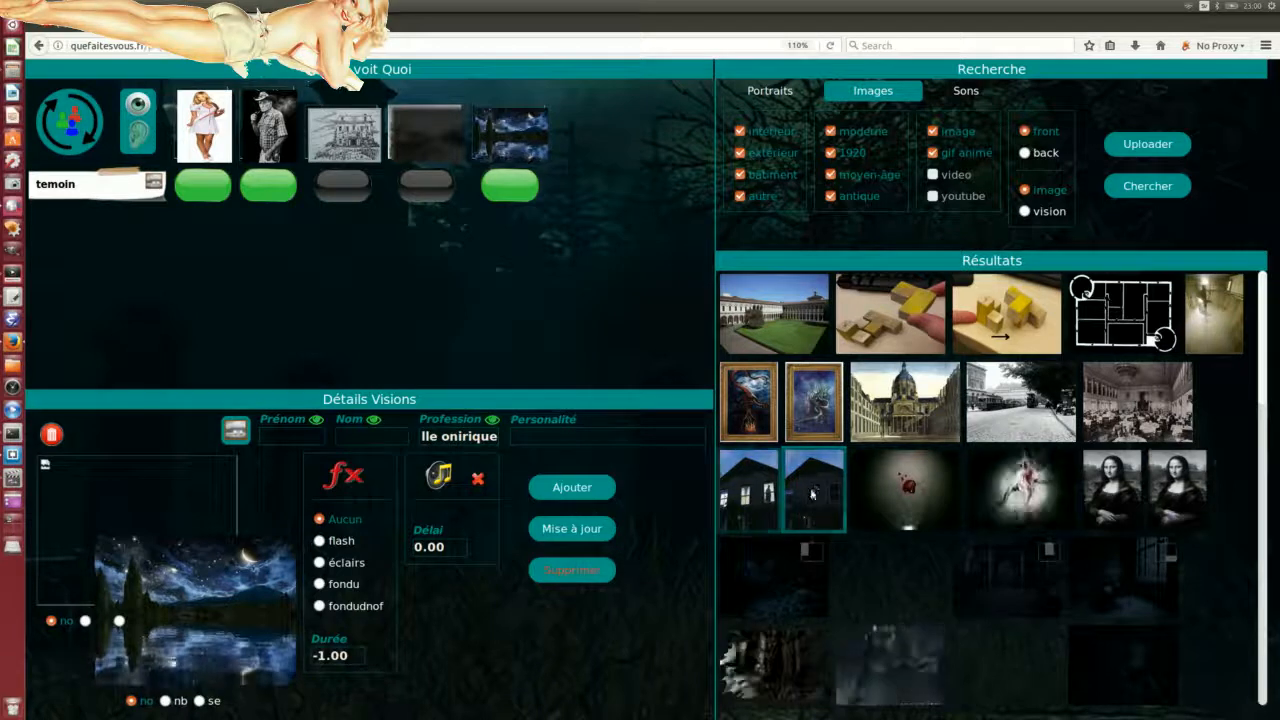
Step: Place both dark house pictures in the vision, test the nb and se filters, and reset both to no
left_click_drag(814, 477, 211, 603)
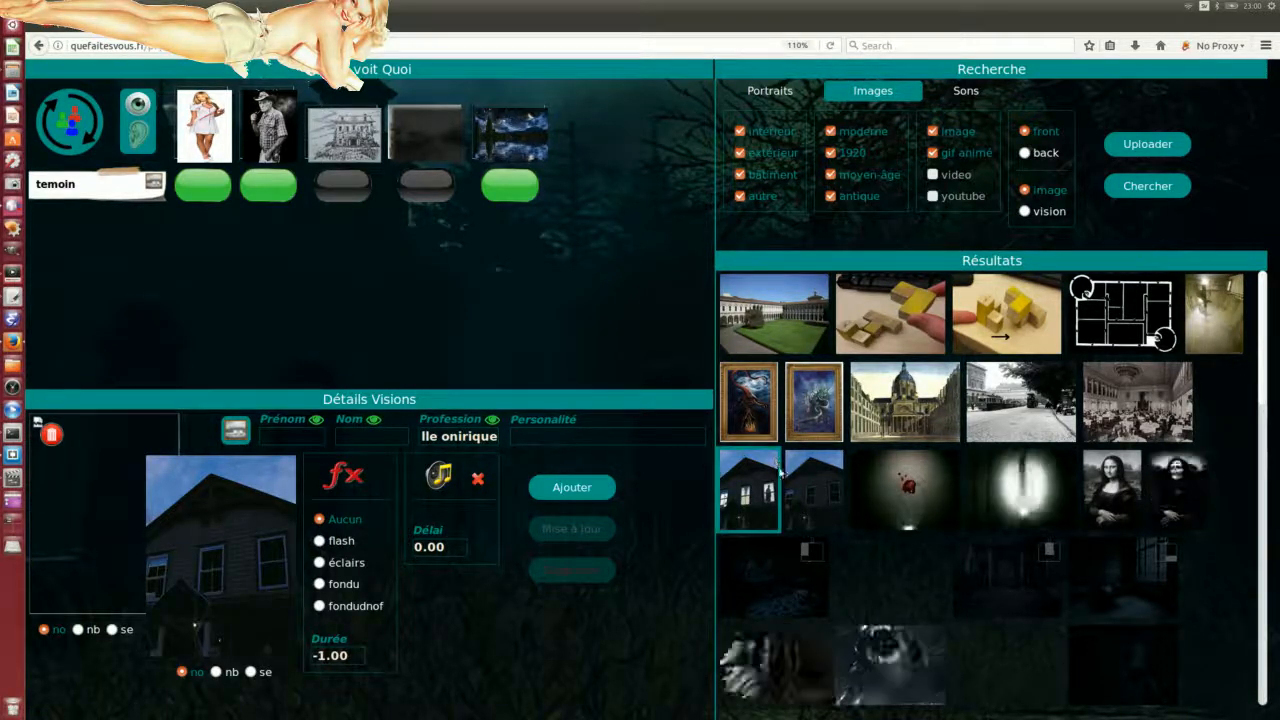
left_click_drag(760, 490, 105, 553)
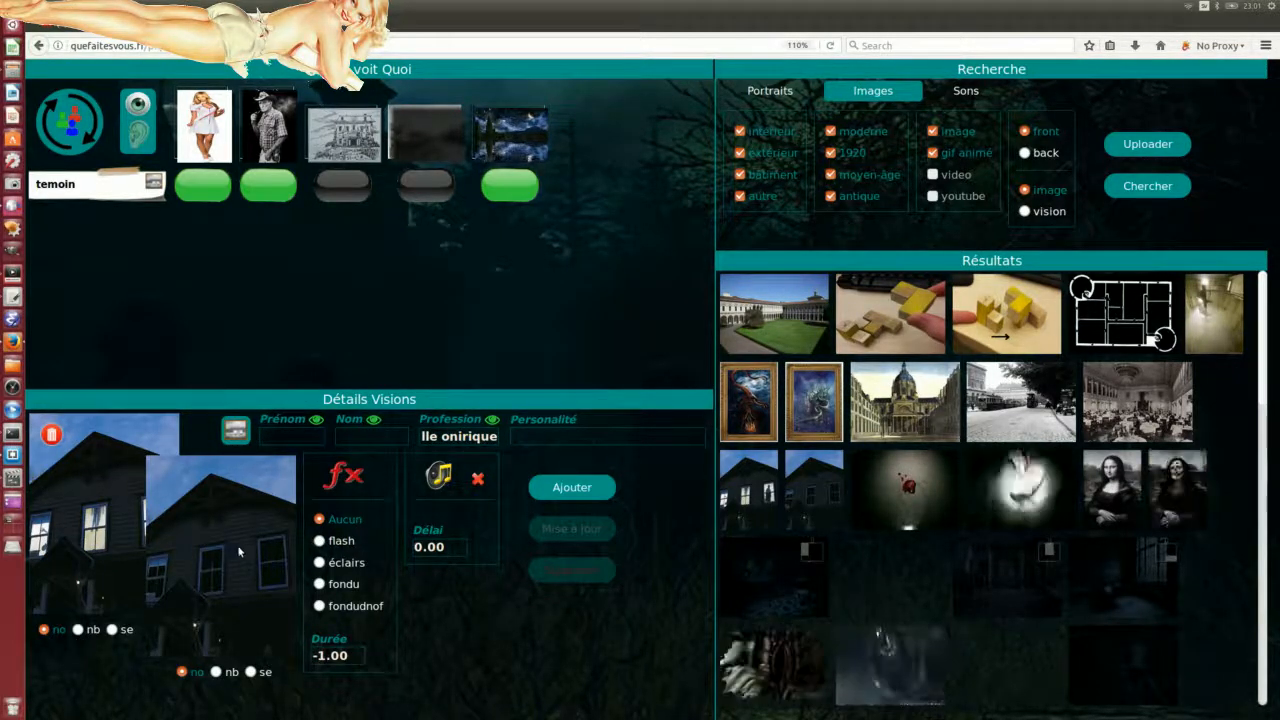
left_click(78, 630)
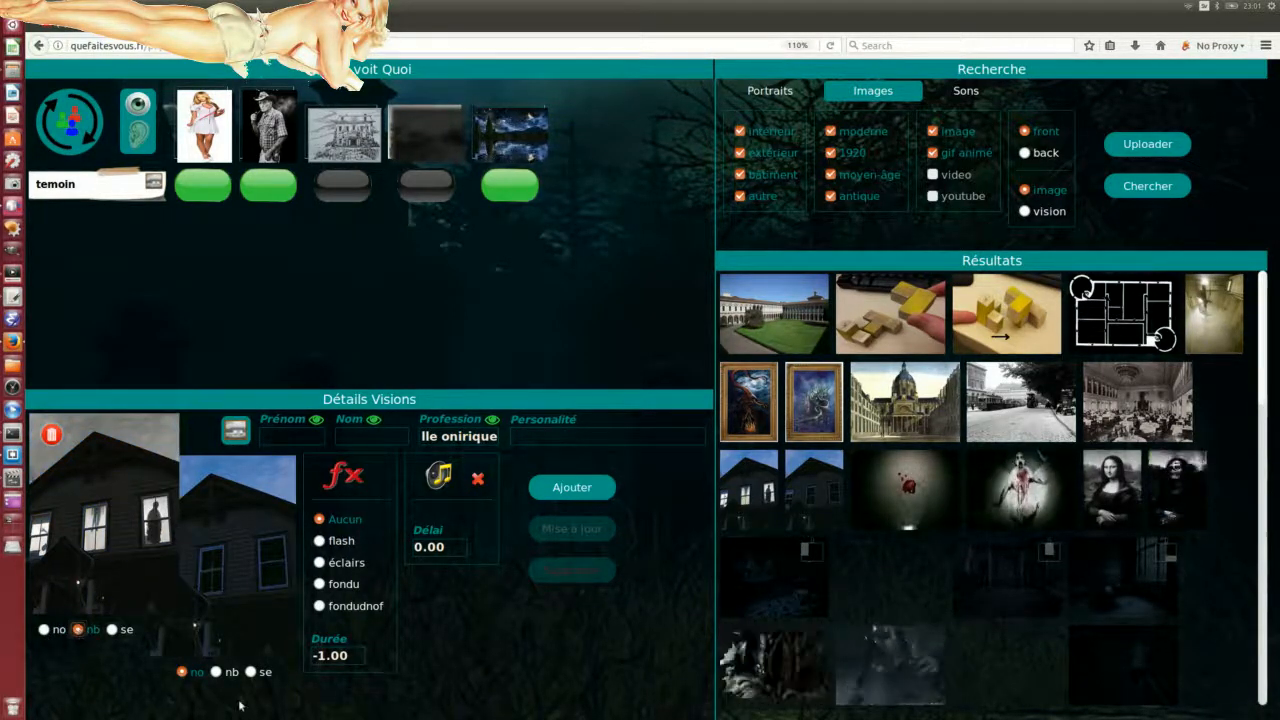
left_click(216, 672)
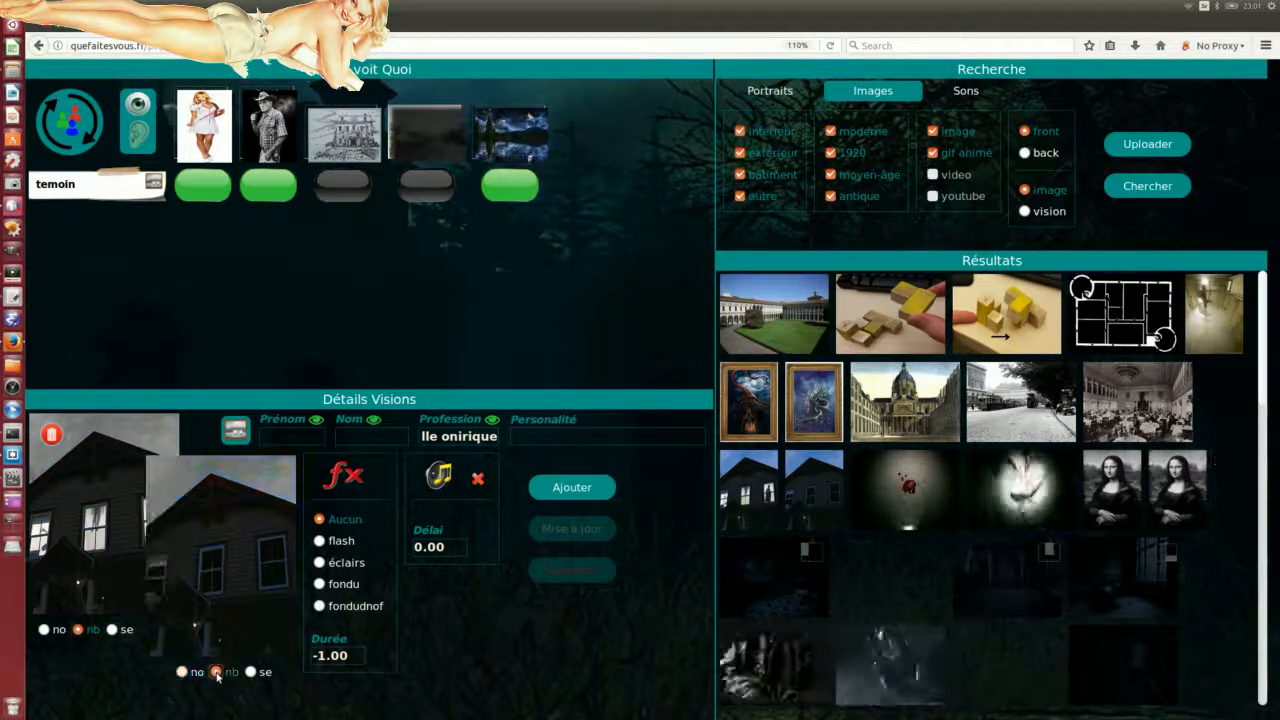
left_click(112, 630)
left_click(251, 672)
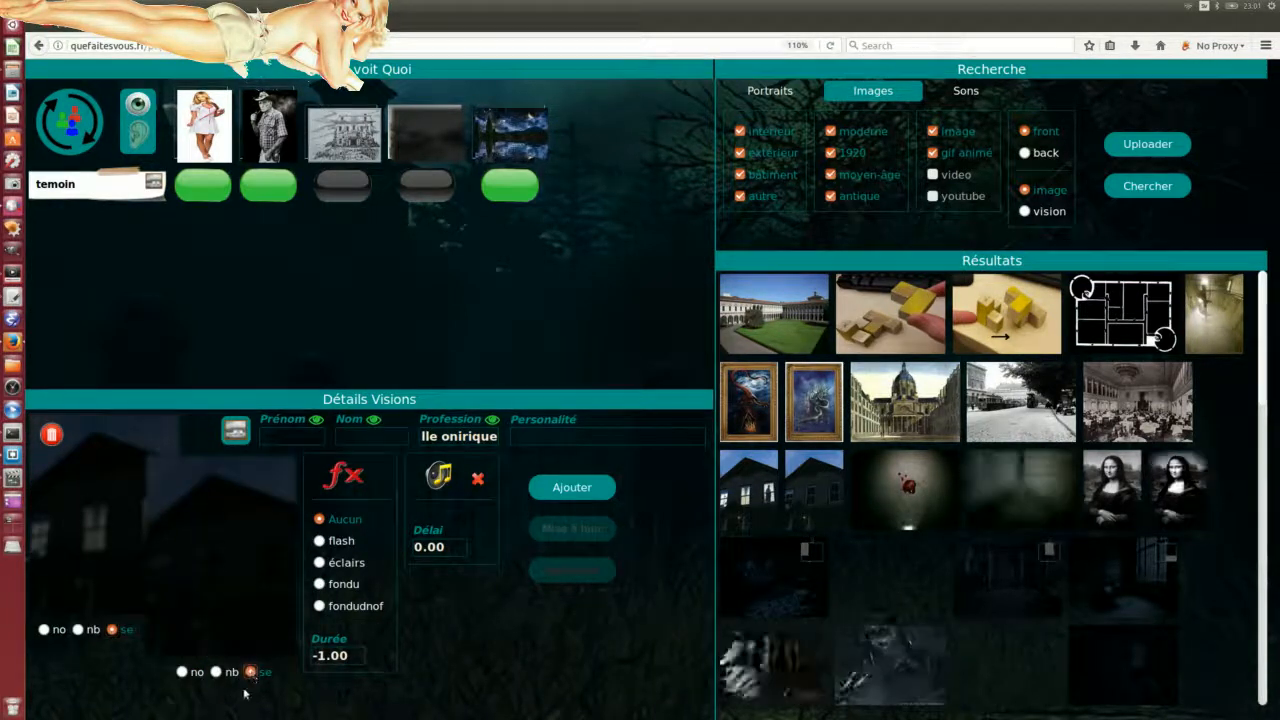
left_click(44, 630)
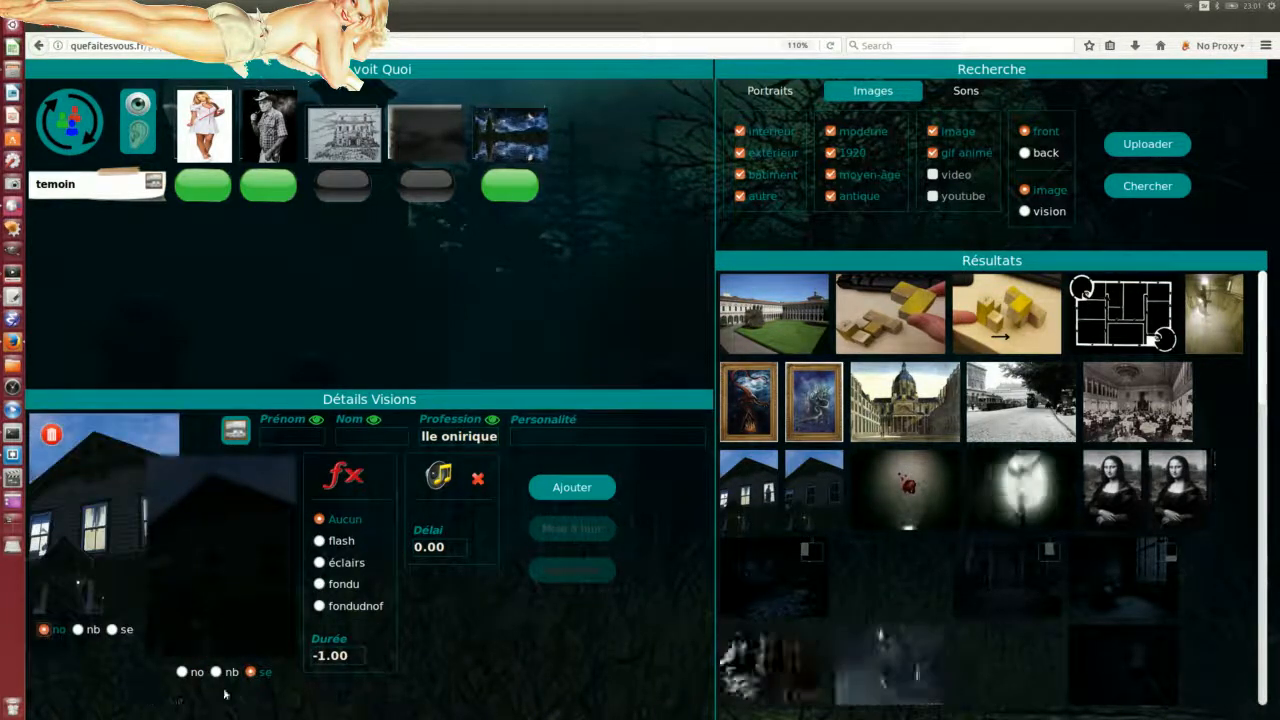
left_click(182, 672)
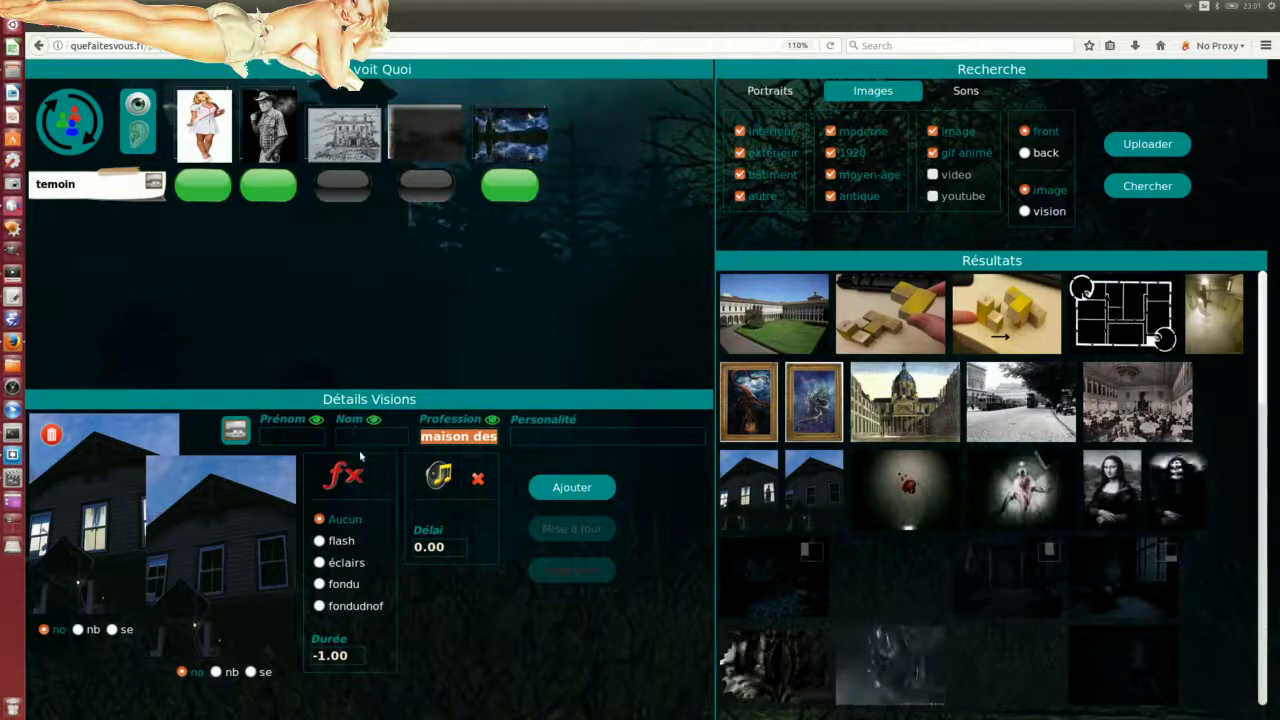
Step: Clear the Profession text and add the house scene as vision 'maison des pendus'
key("BackSpace")
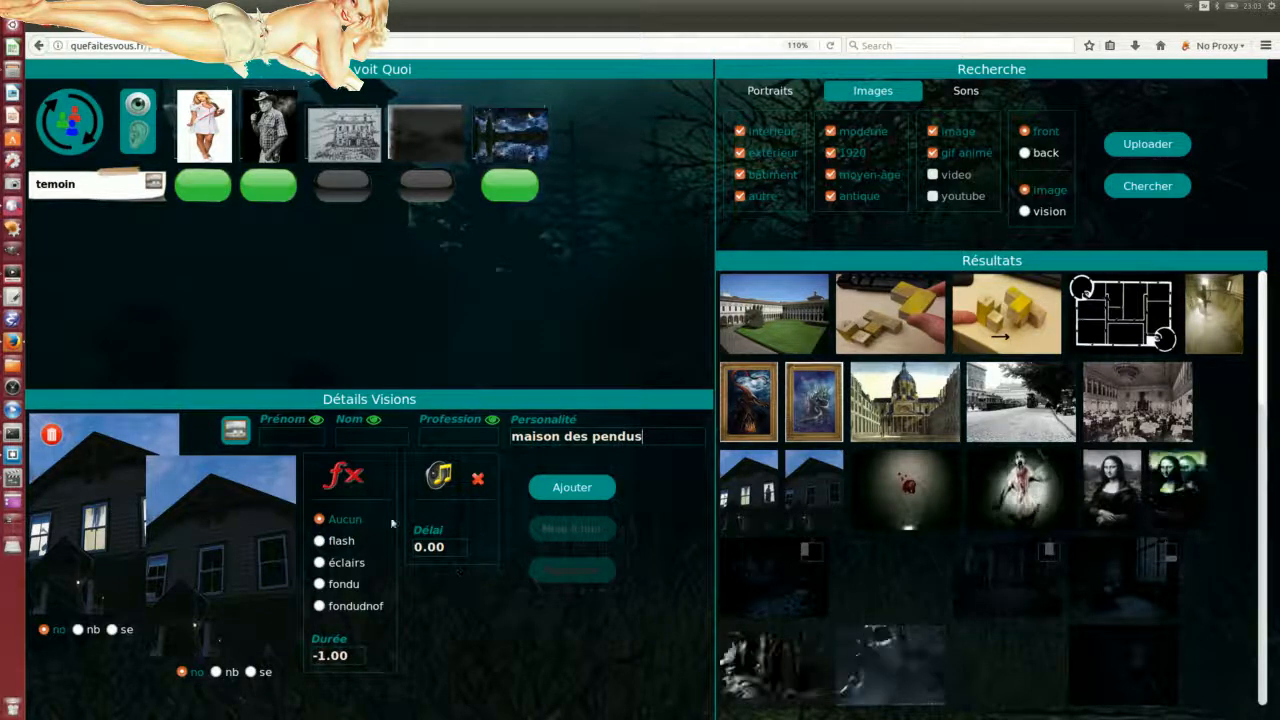
left_click(572, 488)
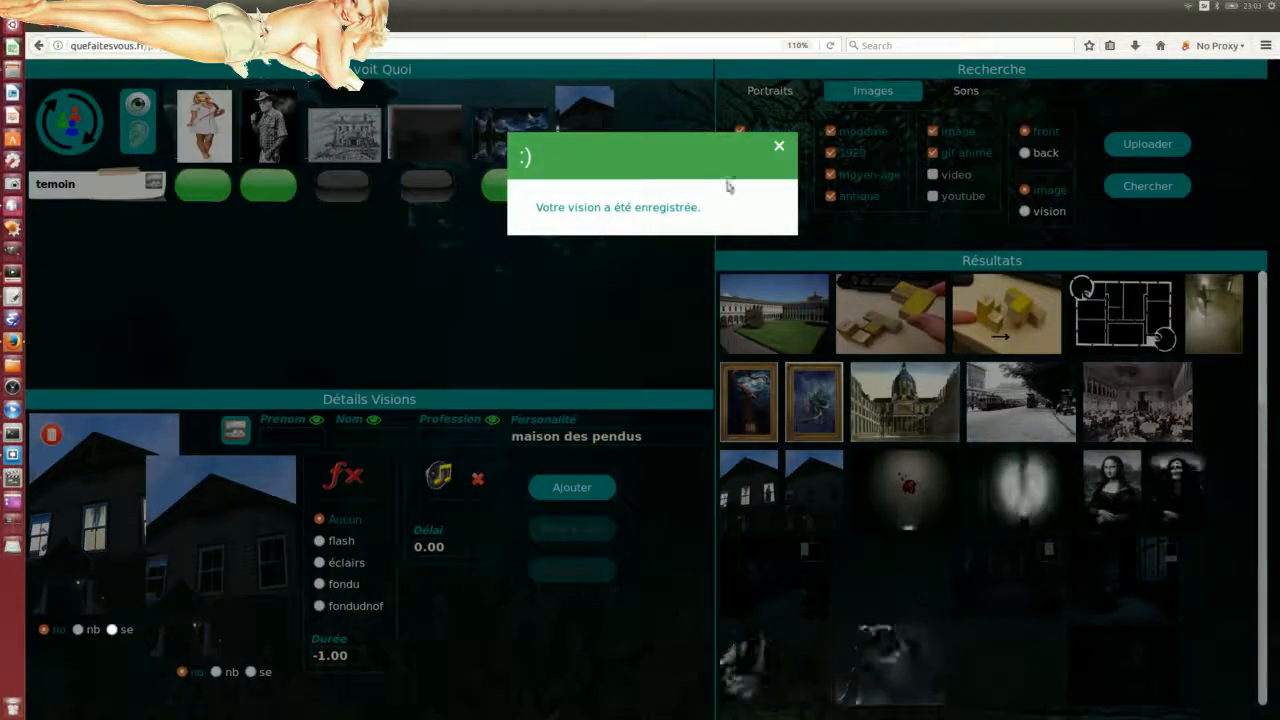
Step: Dismiss the confirmation, bring back the player, activate the house vision, and refresh it
left_click(776, 142)
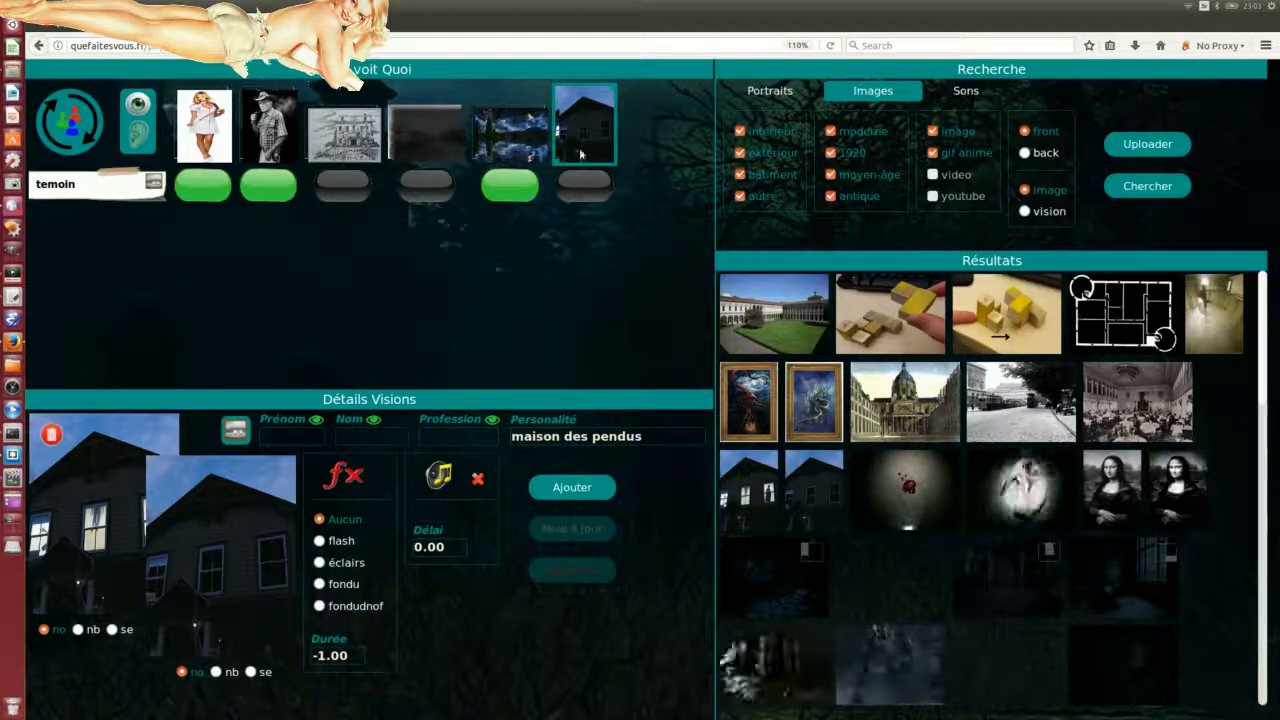
left_click_drag(640, 718, 1030, 295)
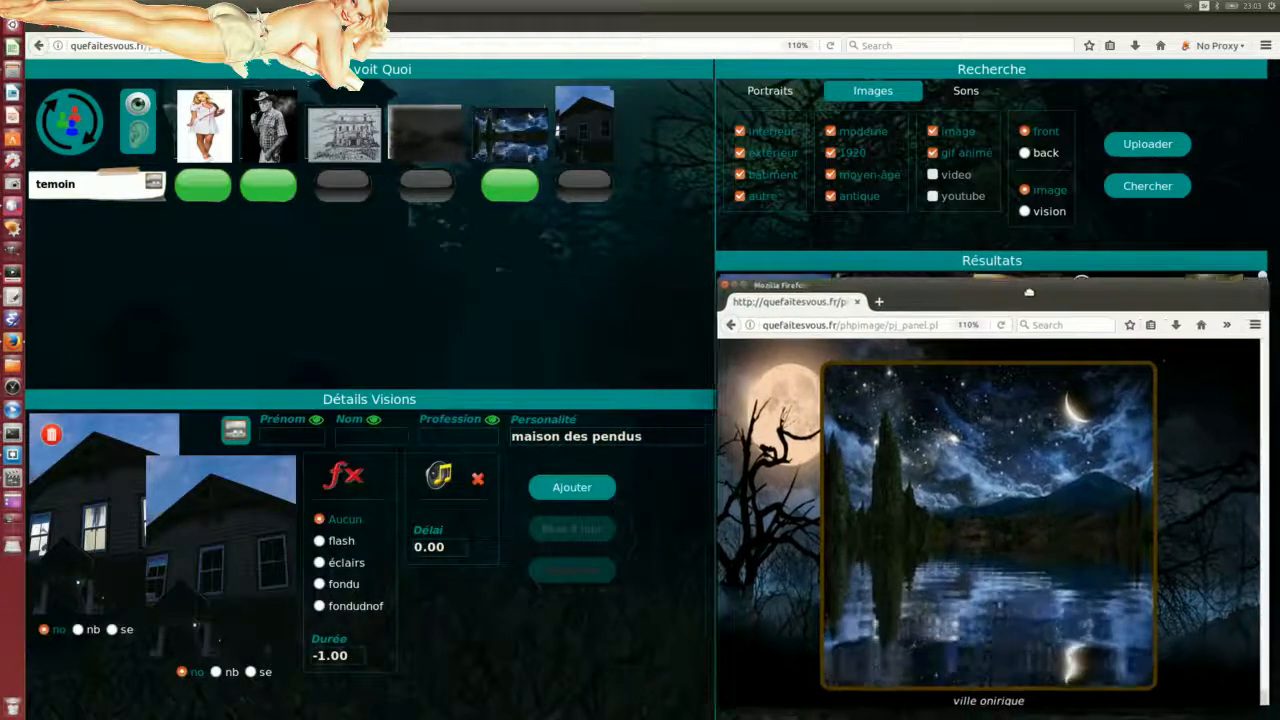
left_click(584, 186)
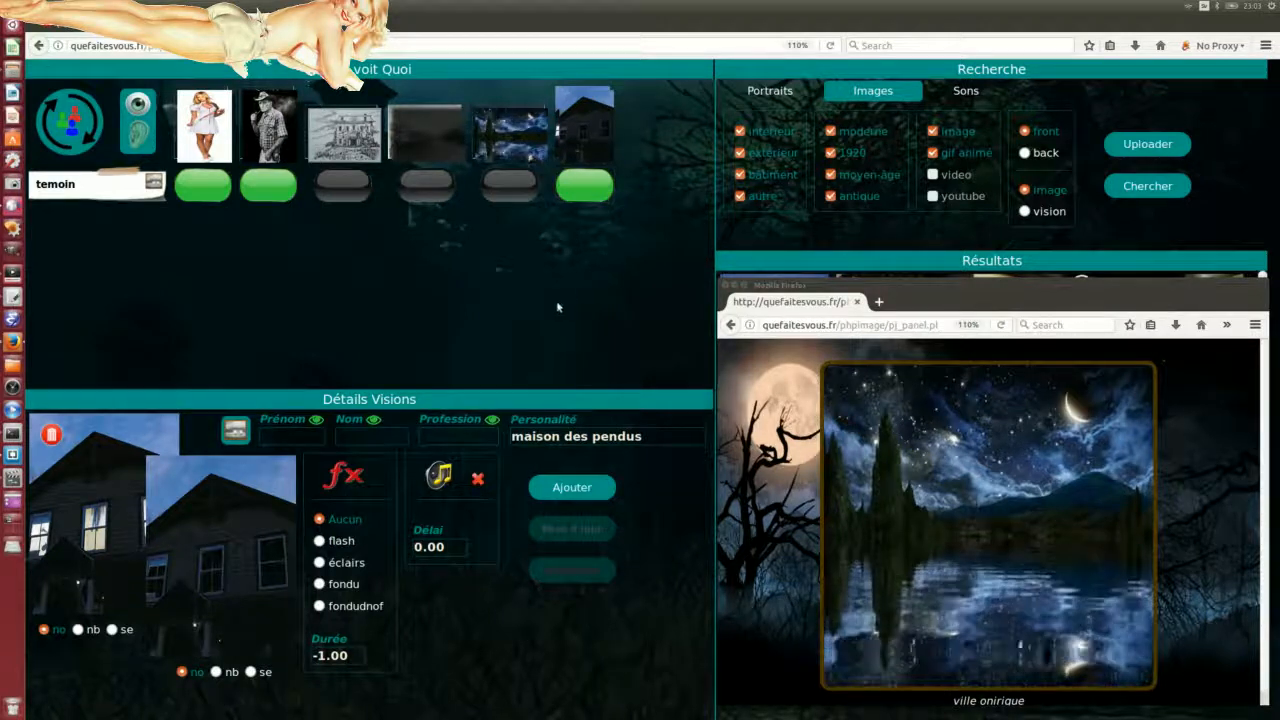
left_click(68, 110)
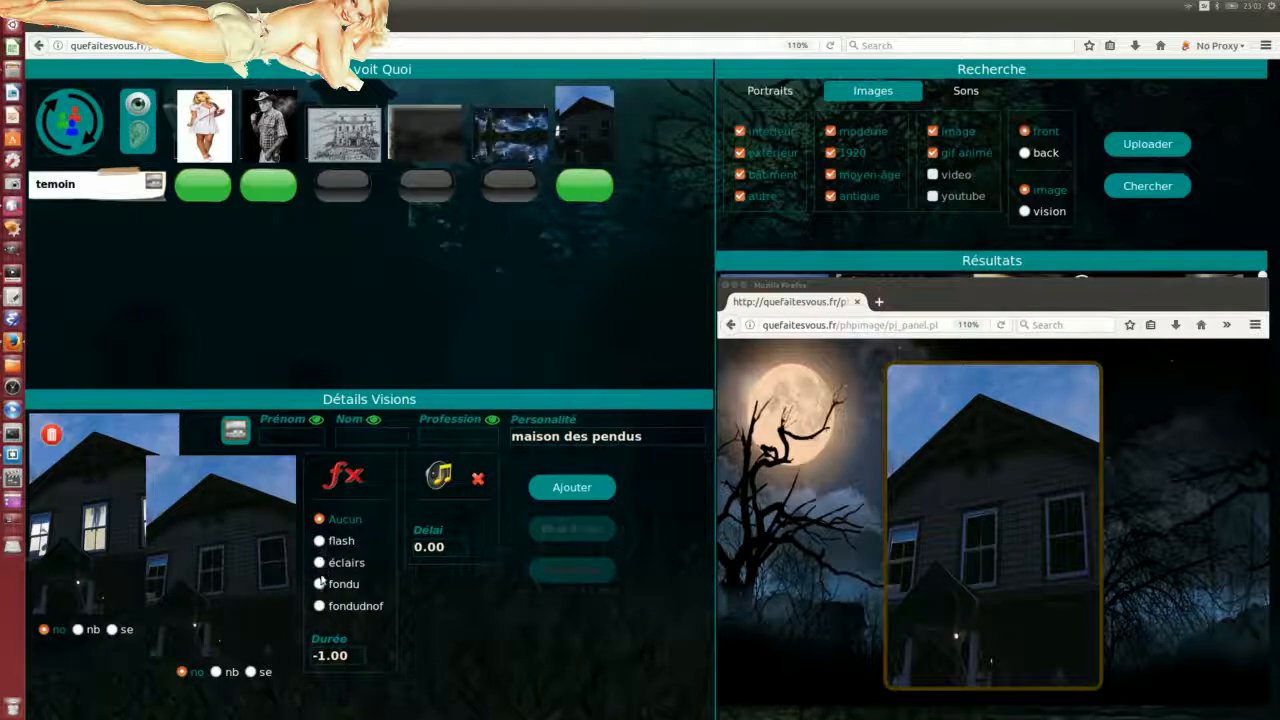
Step: Step through the nurse, sheriff, house sketch, ville 1 and ville onirique thumbnails, ending on maison des pendus
left_click(585, 125)
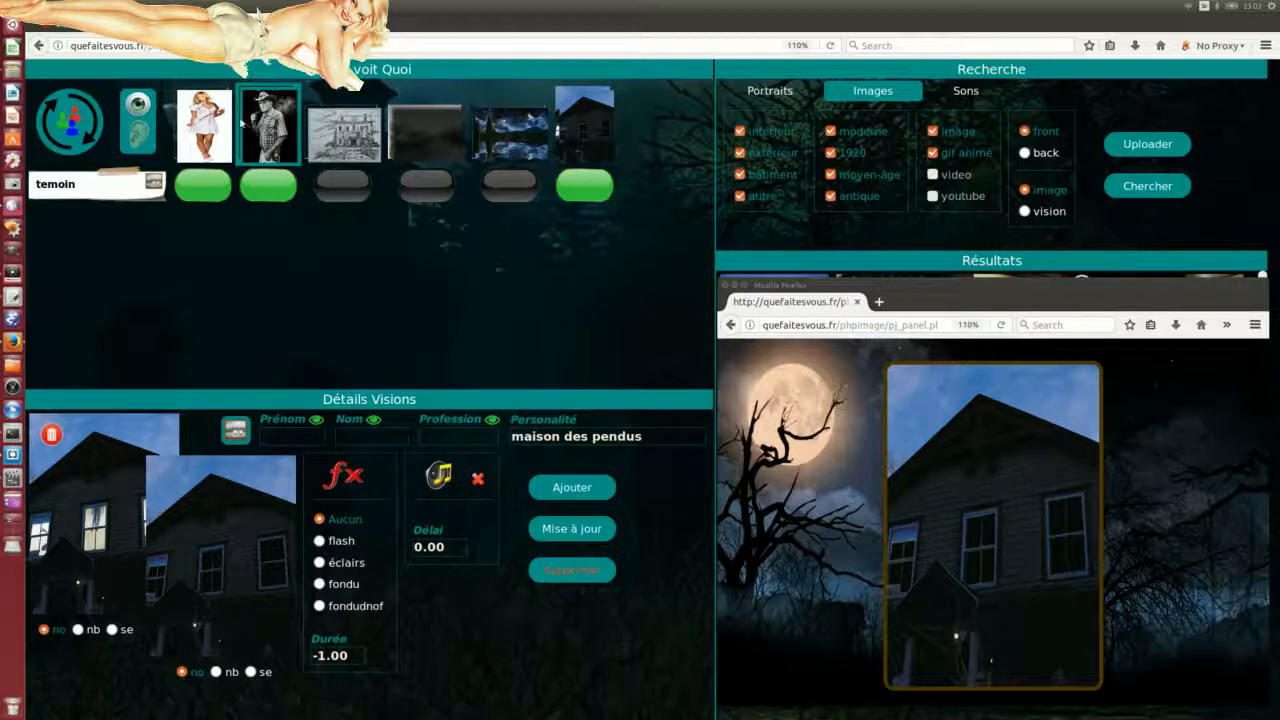
left_click(204, 125)
left_click(268, 125)
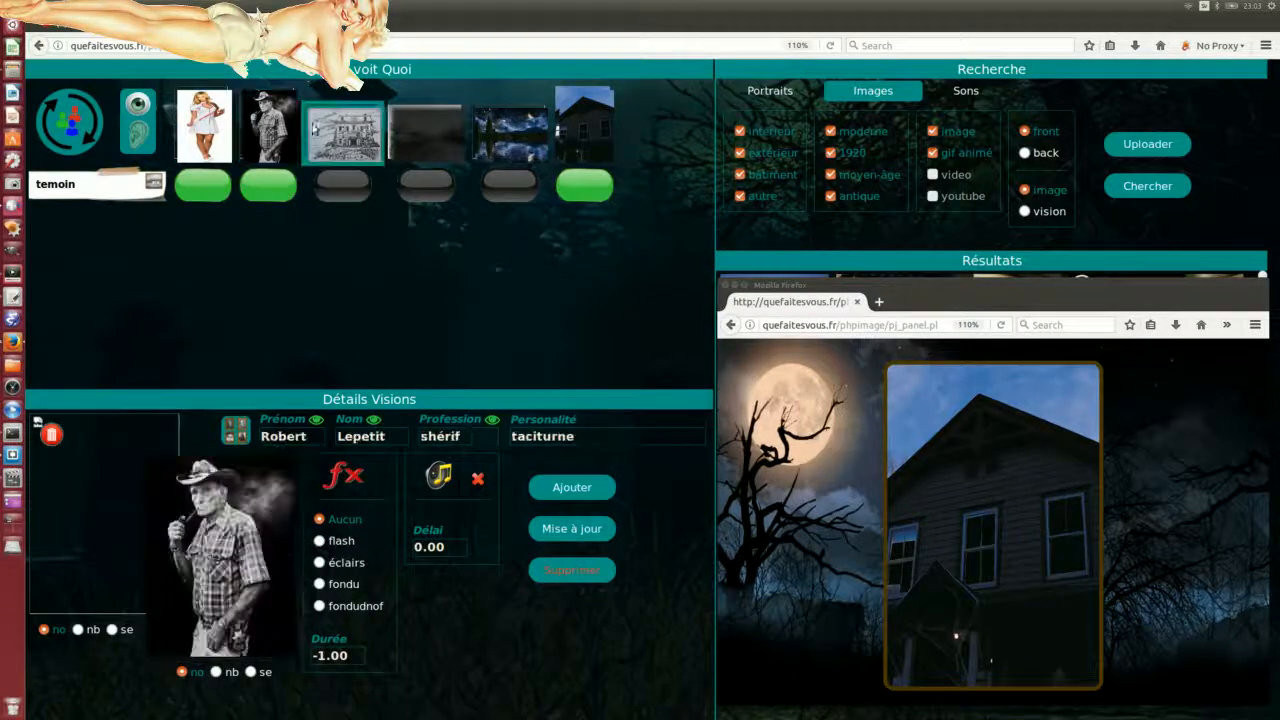
left_click(344, 131)
left_click(426, 131)
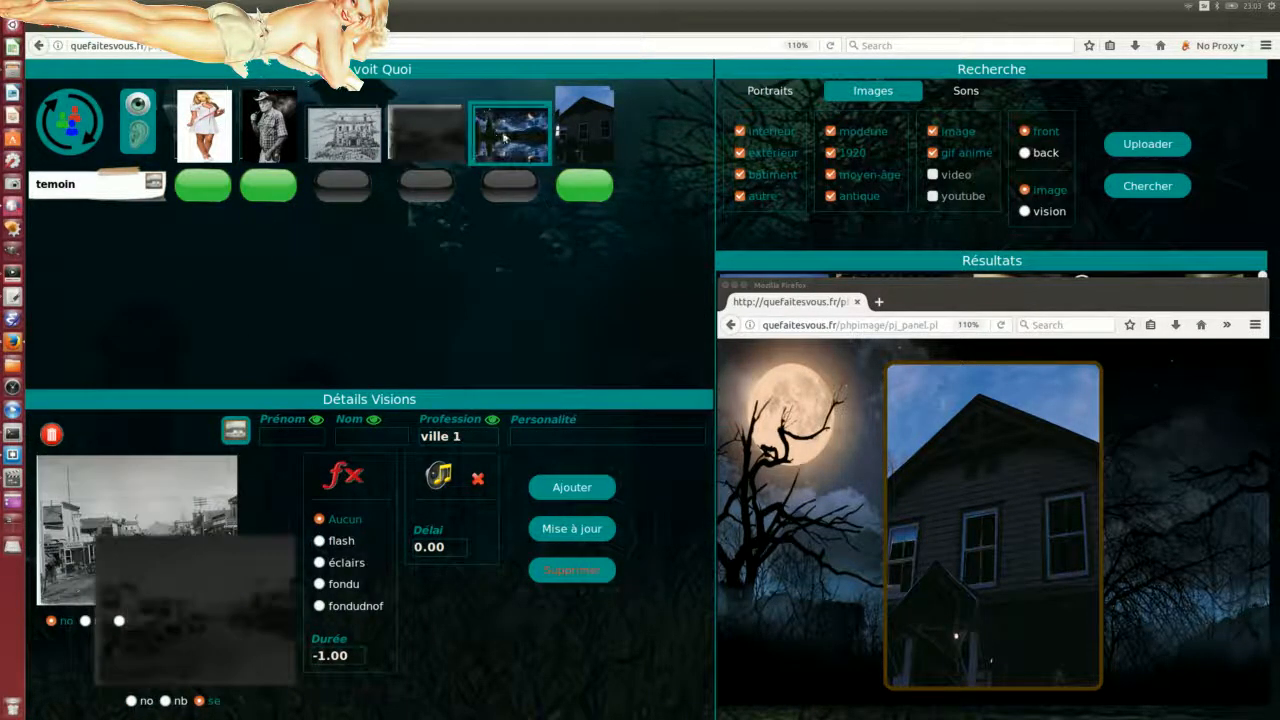
left_click(503, 137)
left_click(591, 135)
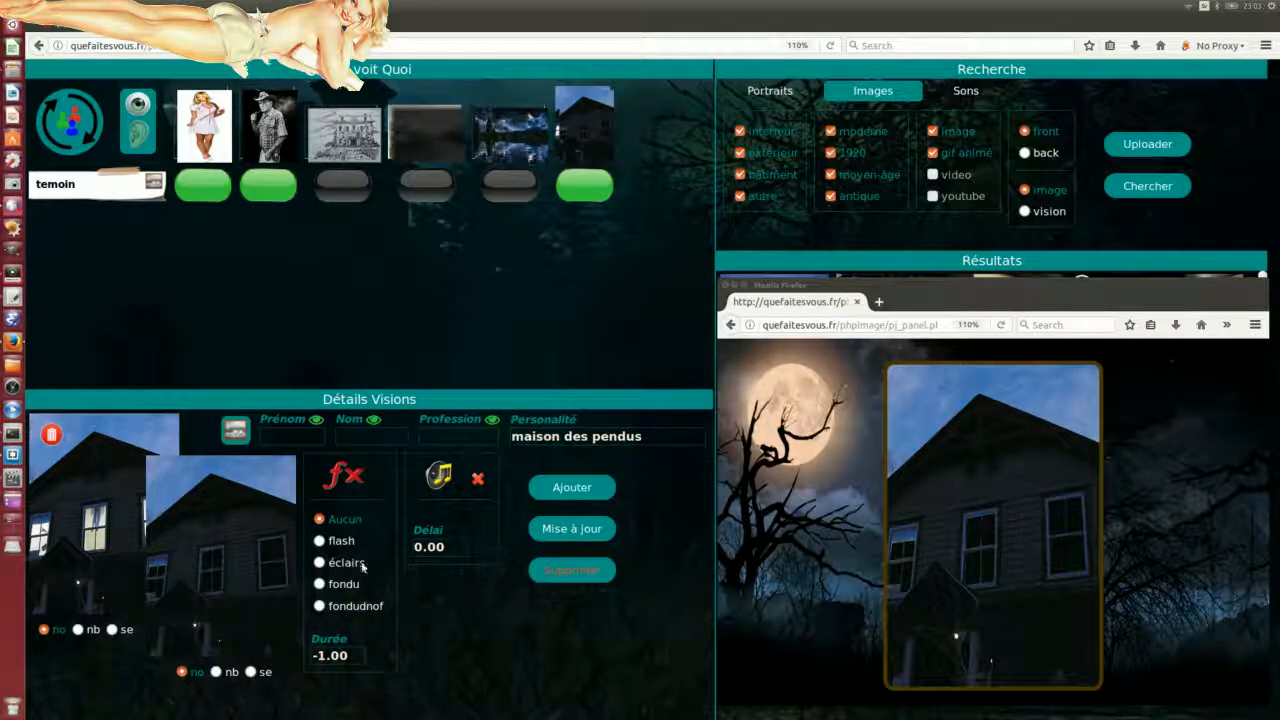
Step: Try a flash effect on maison des pendus with previews, then save it as éclairs instead
left_click(319, 541)
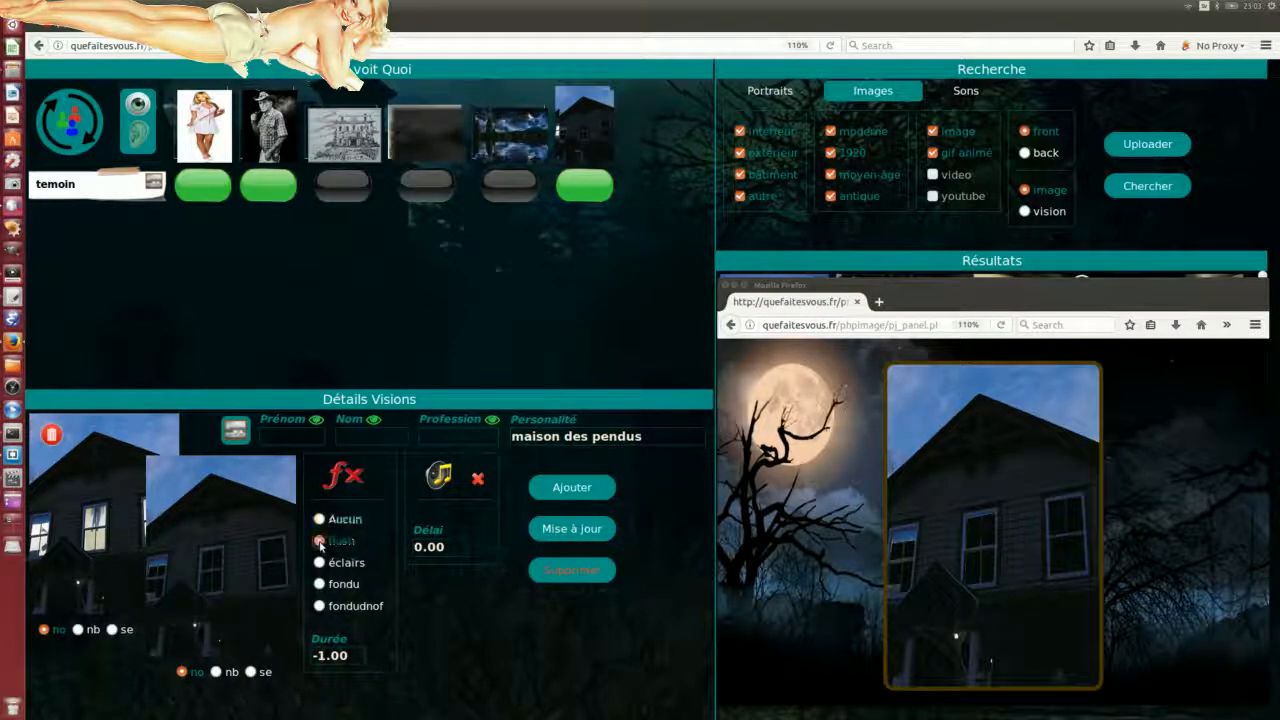
left_click(578, 535)
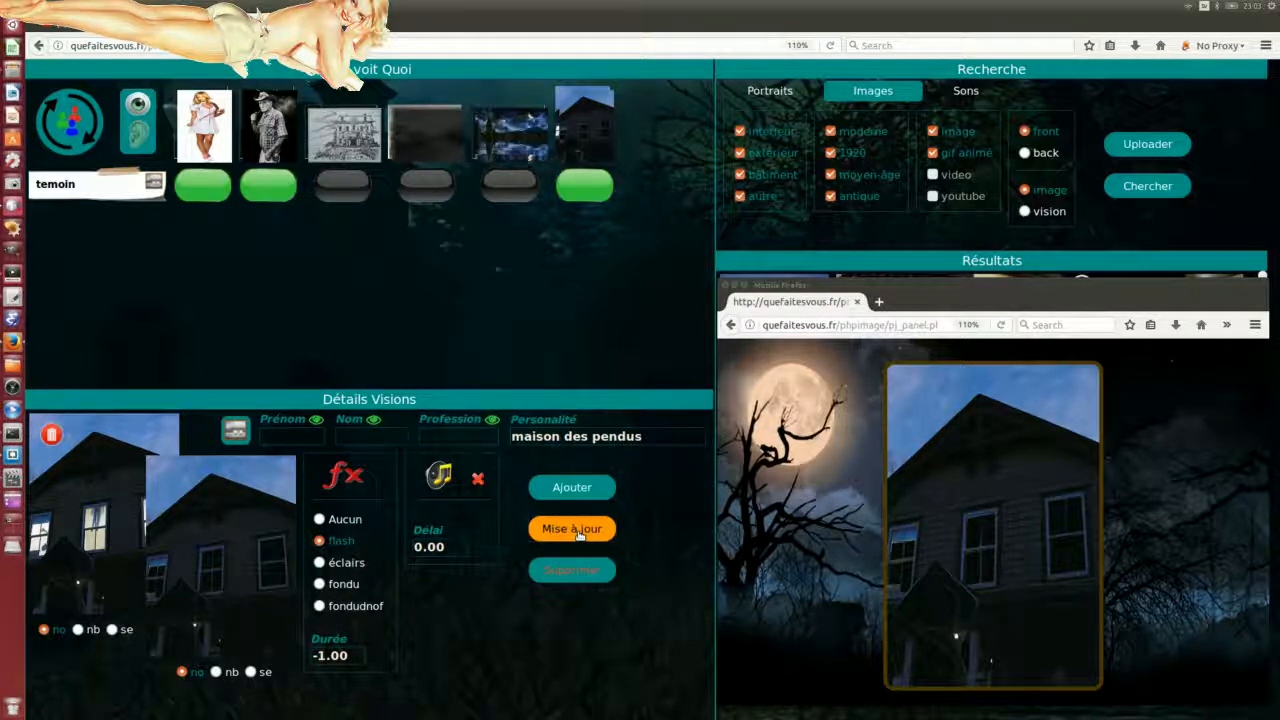
left_click(82, 128)
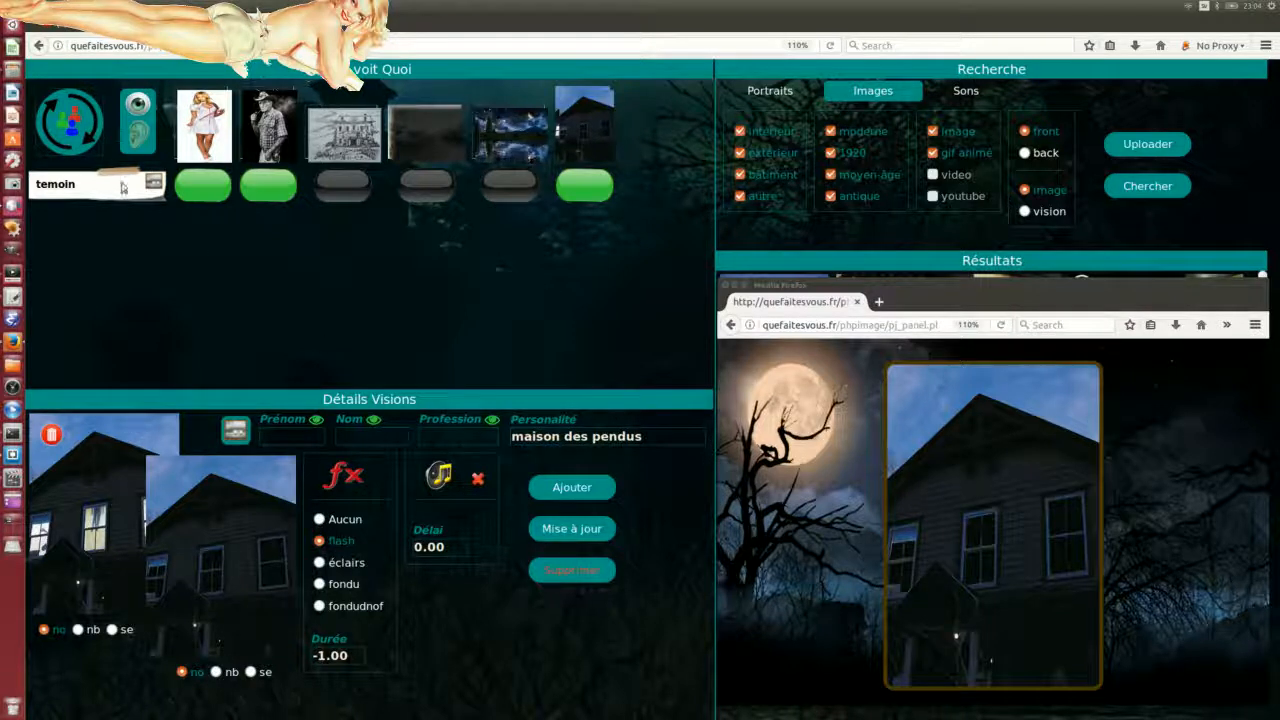
left_click(62, 127)
left_click(60, 117)
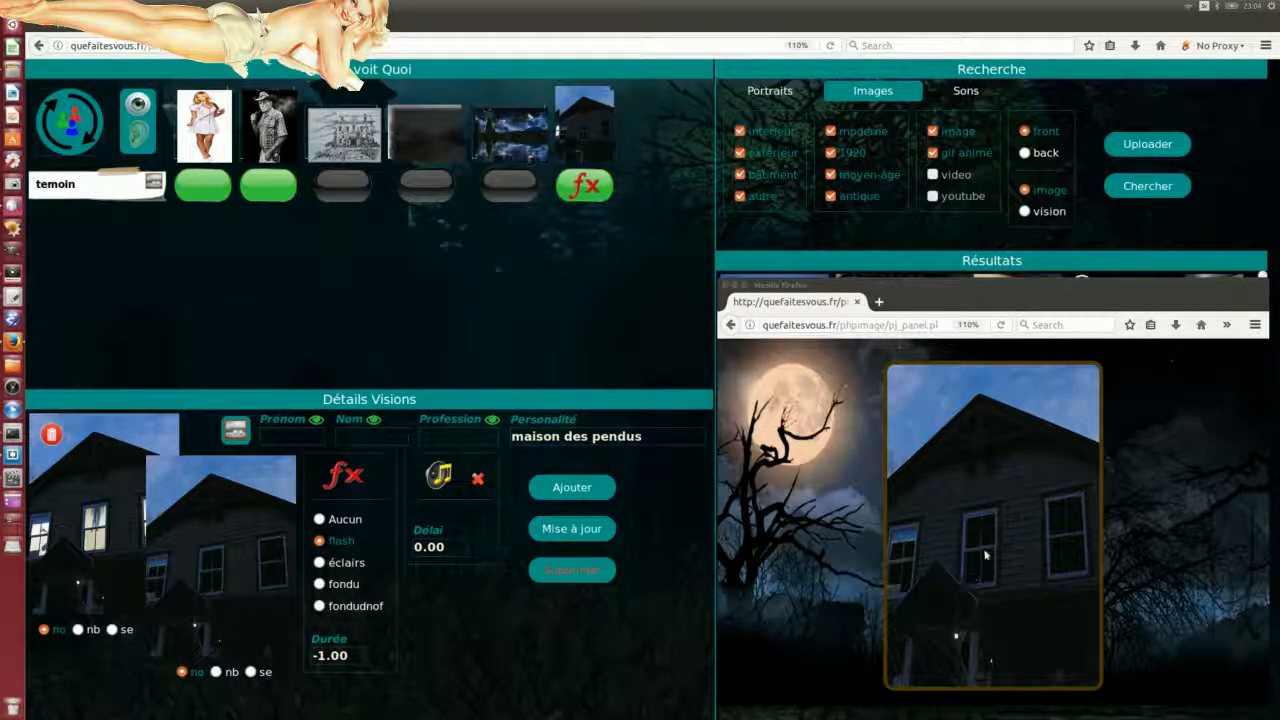
left_click(320, 563)
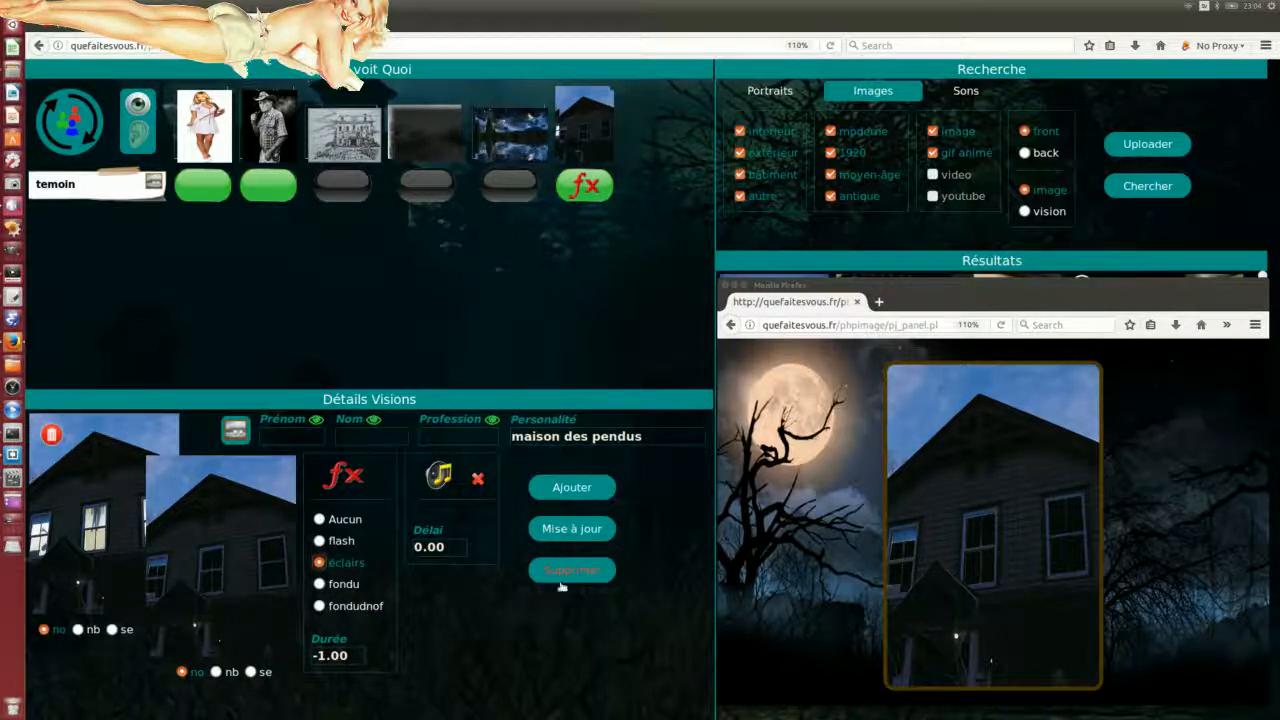
left_click(578, 529)
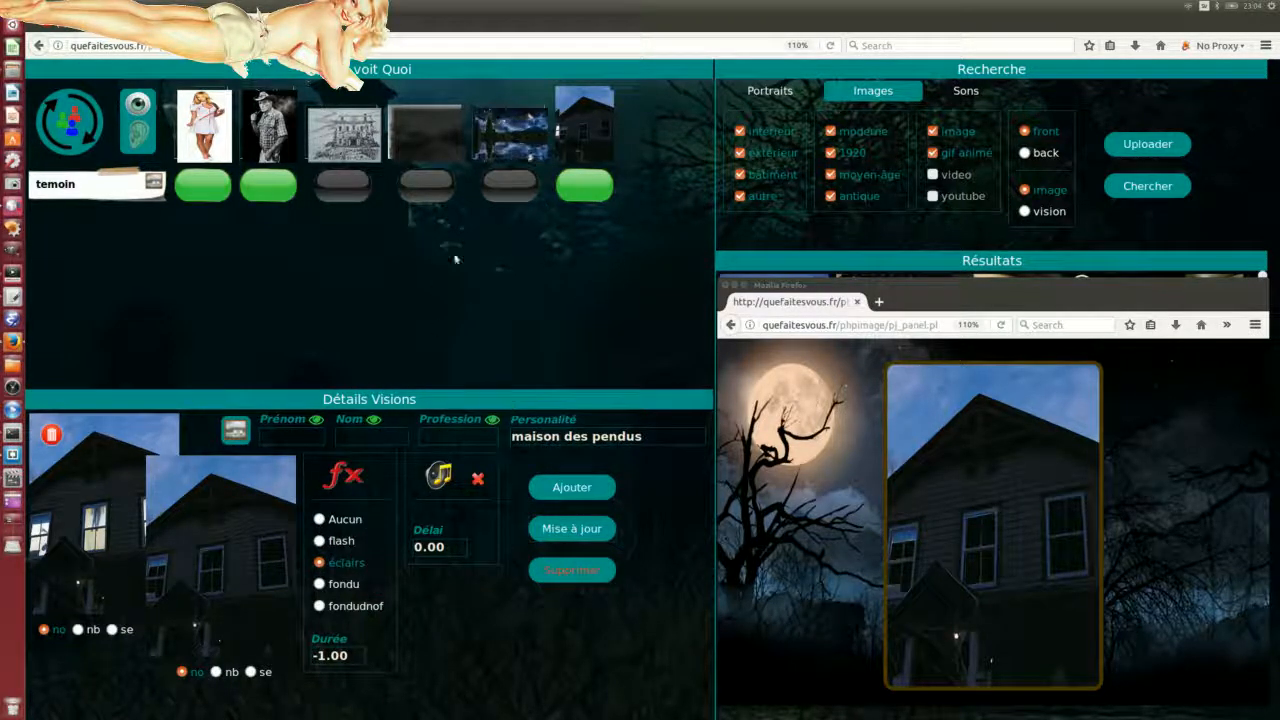
Step: Preview the lightning, then switch the effect to fondu, save, and replay the preview
left_click(588, 190)
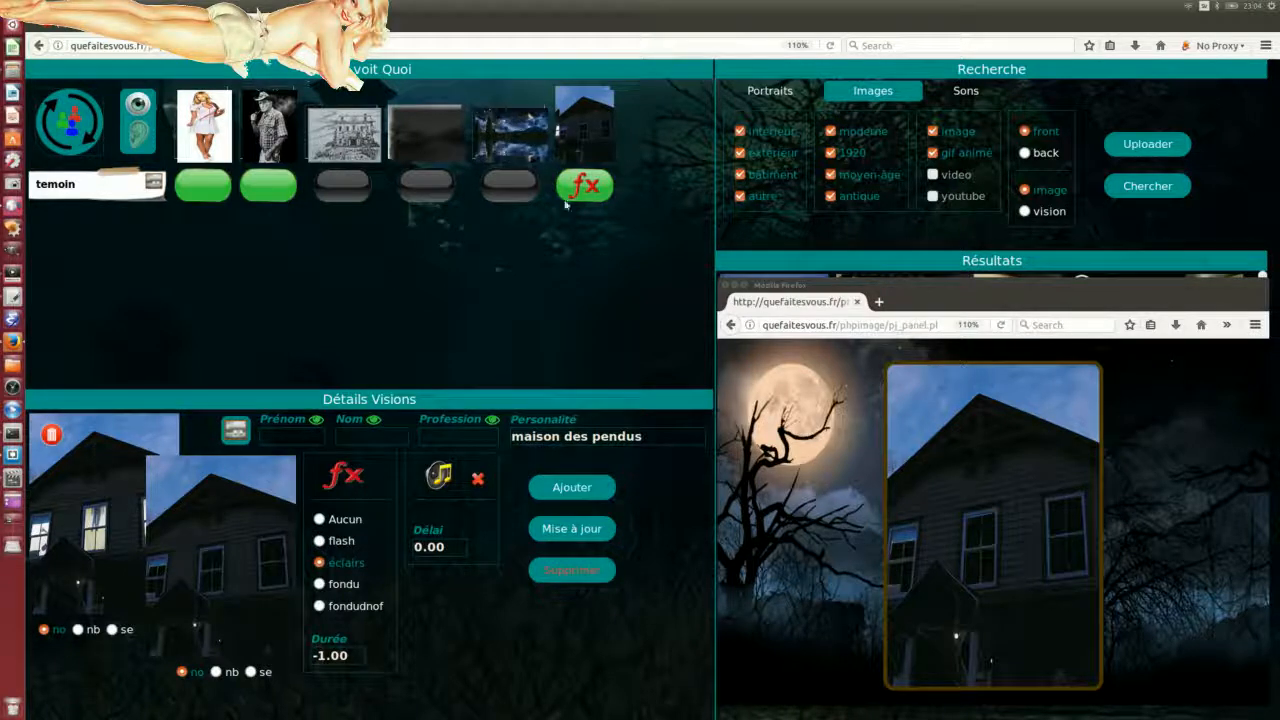
left_click(62, 120)
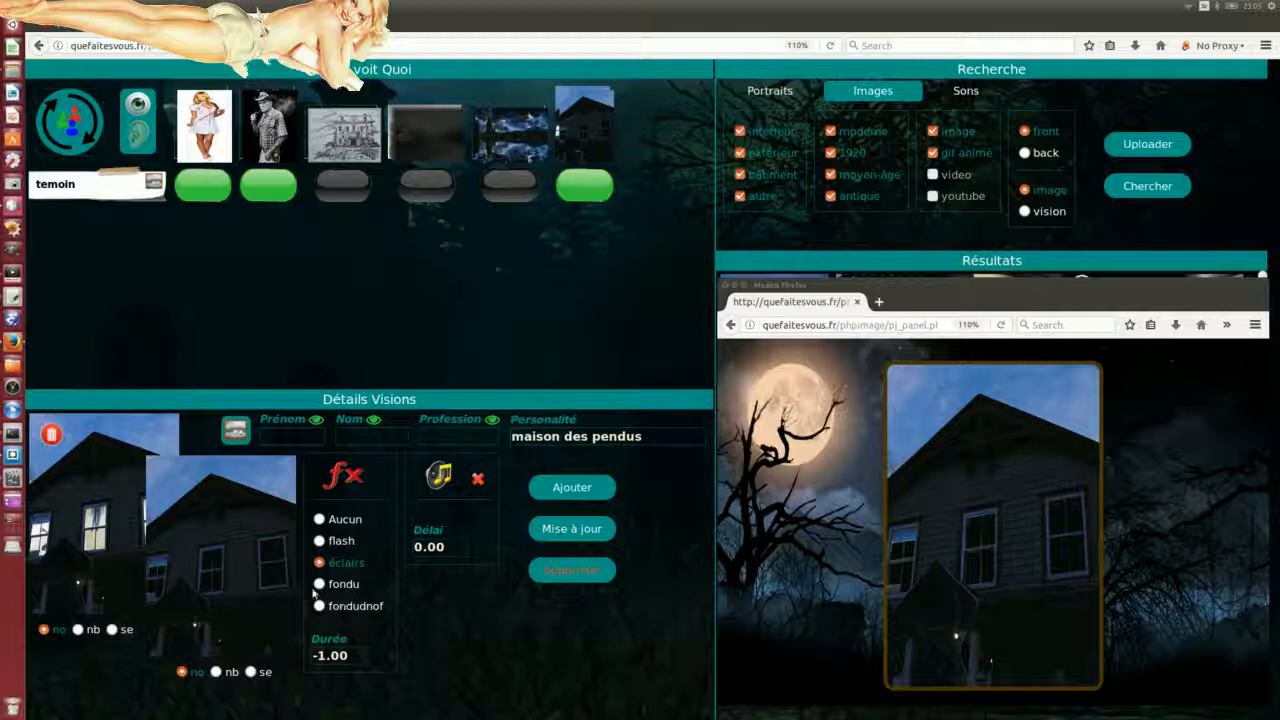
left_click(319, 585)
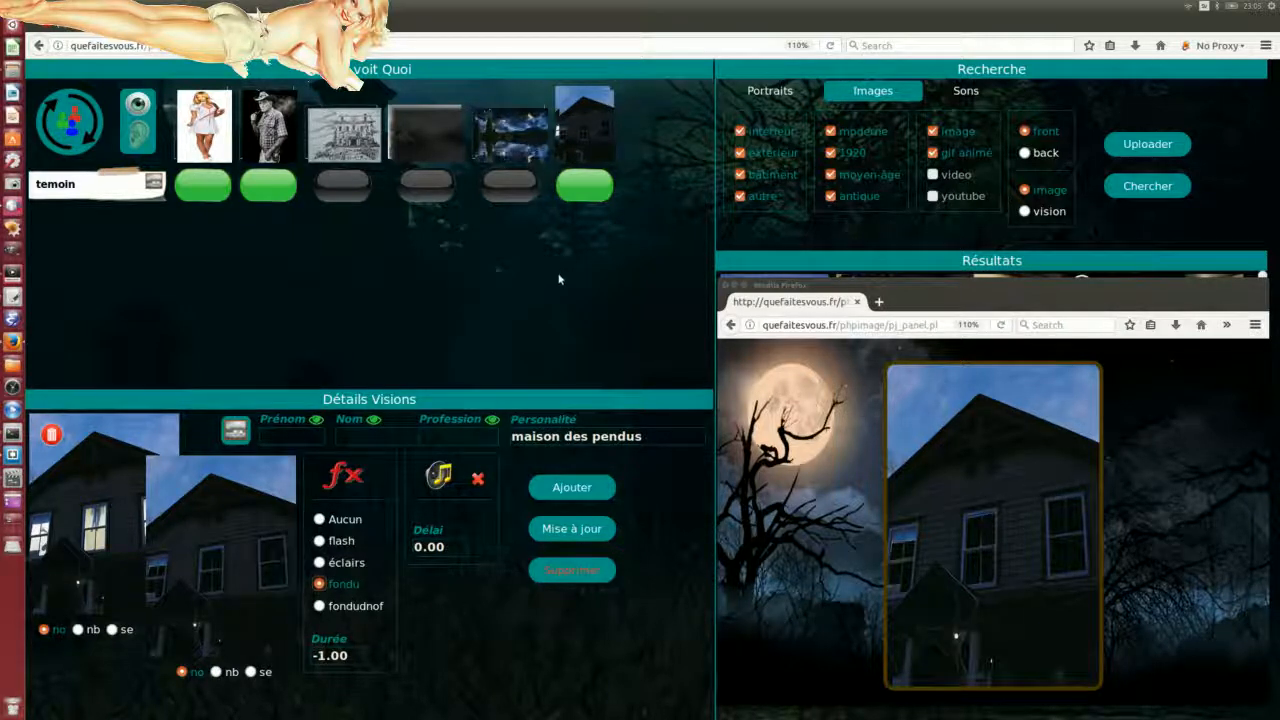
left_click(582, 195)
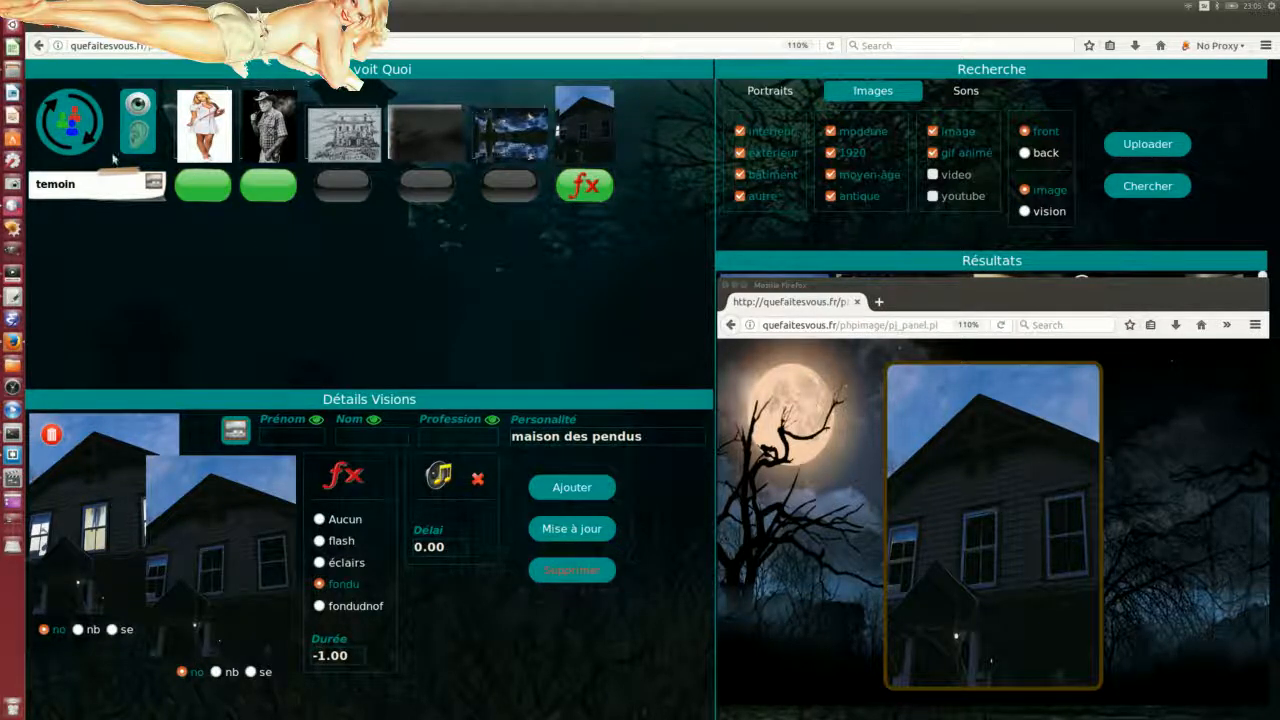
left_click(80, 122)
left_click(76, 122)
left_click(566, 530)
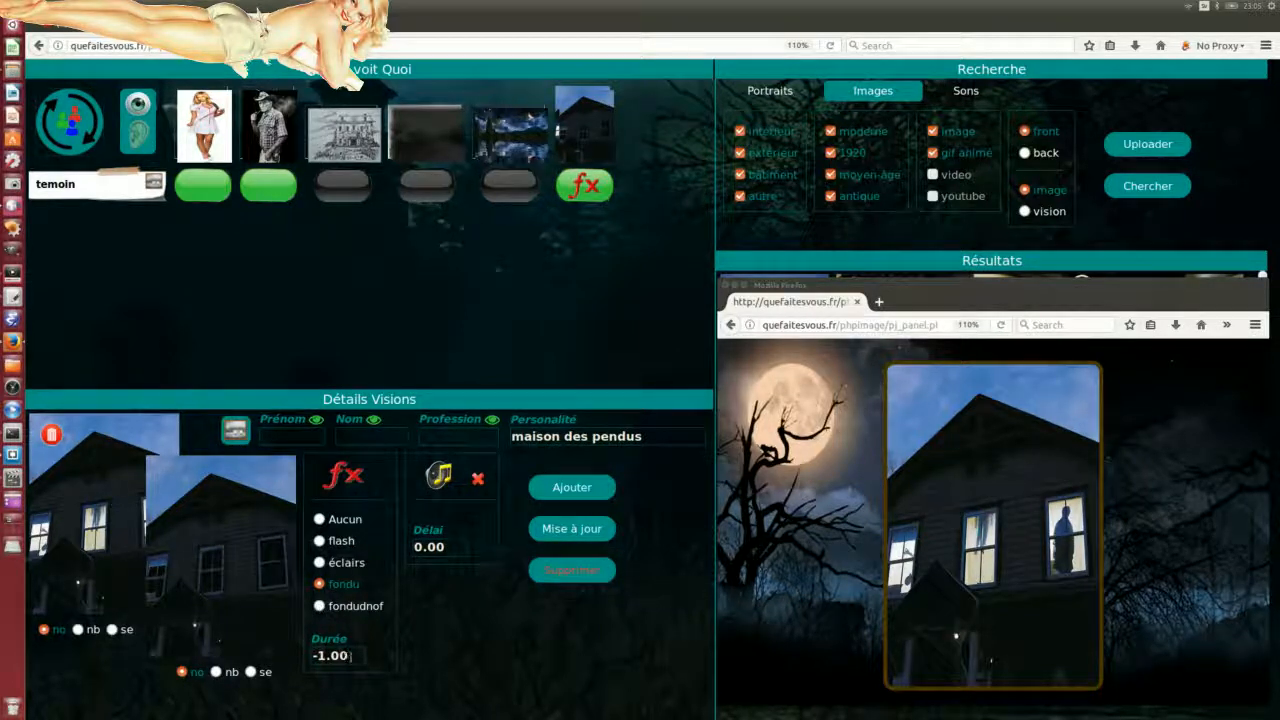
Step: Set the fade duration to 5, save, and replay the preview
left_click_drag(340, 655, 283, 652)
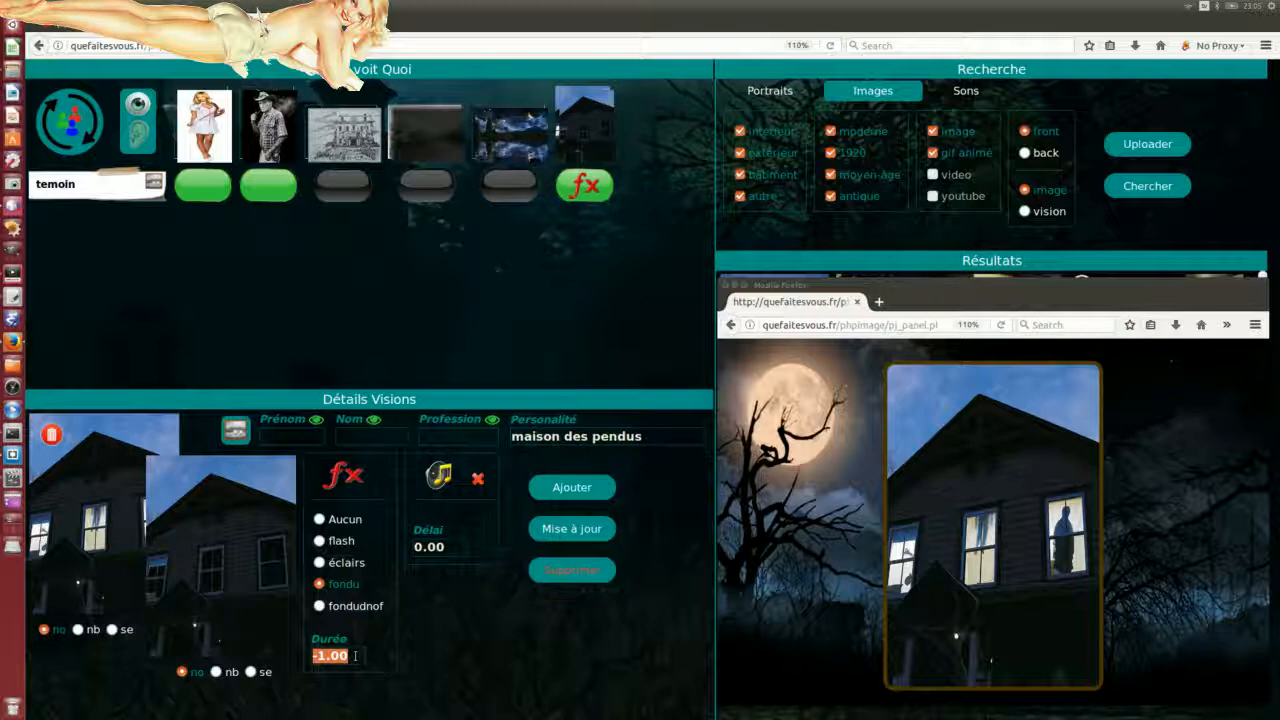
type("5")
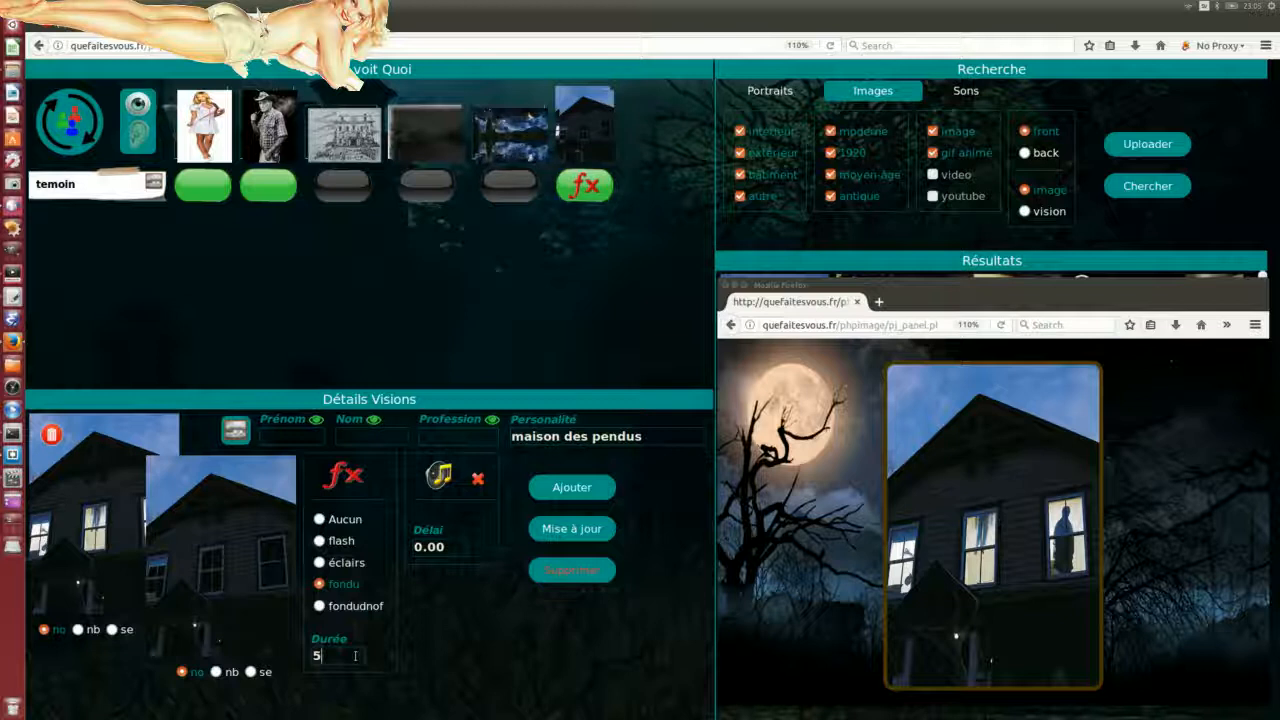
left_click(571, 529)
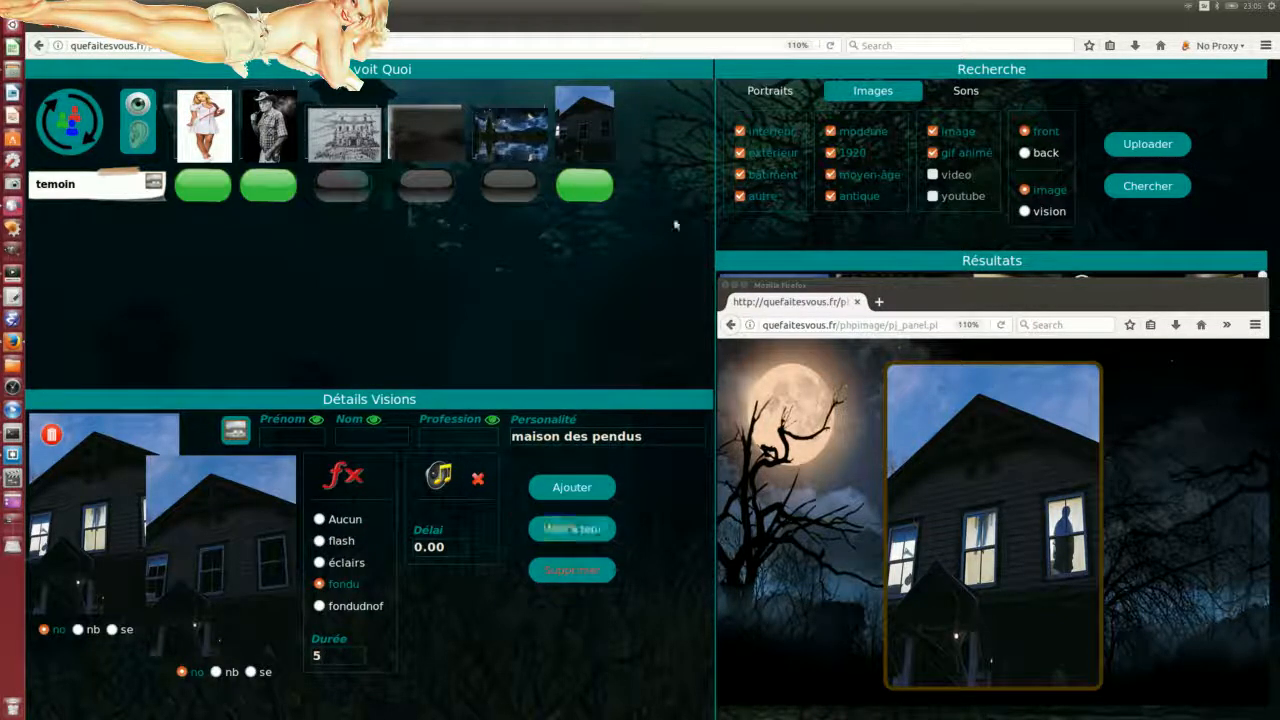
left_click(60, 125)
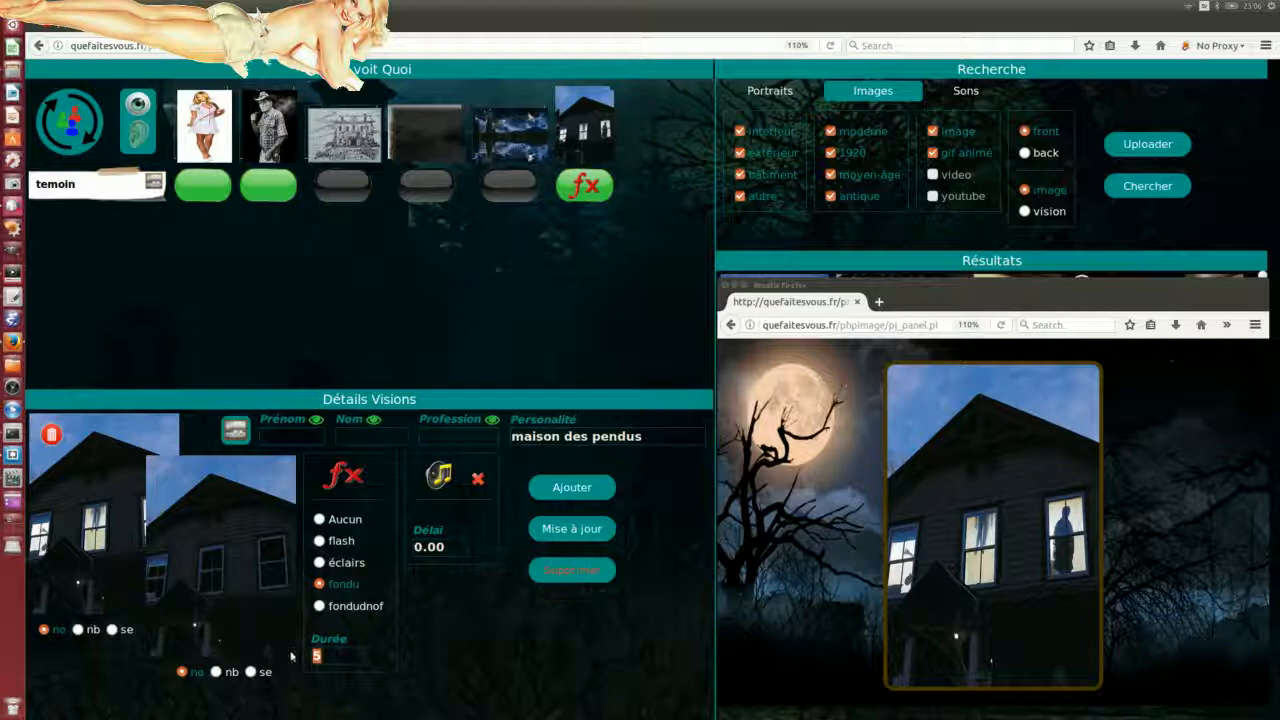
Step: Save a duration of 15, then replace it by entering 2
type("15")
left_click(559, 540)
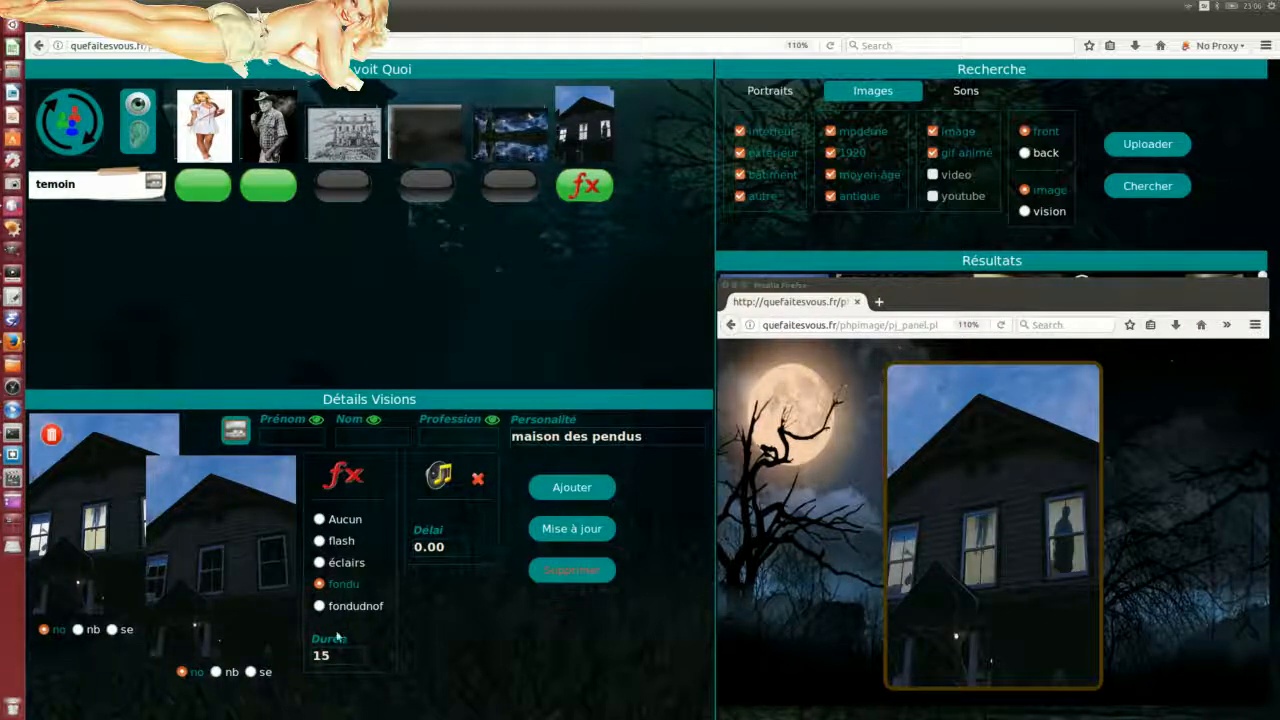
double_click(308, 655)
type("2")
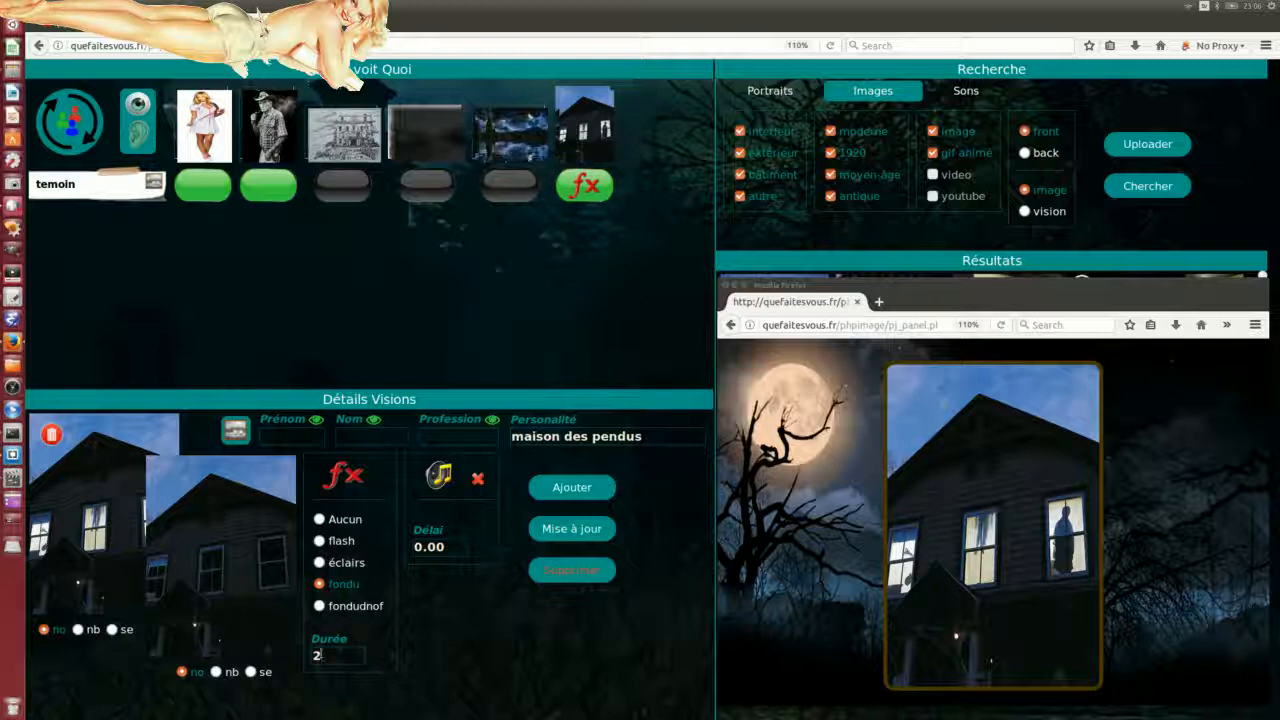
Step: Change the maison des pendus effect to fondudnof with duration 2, save it, and replay the preview
left_click(318, 606)
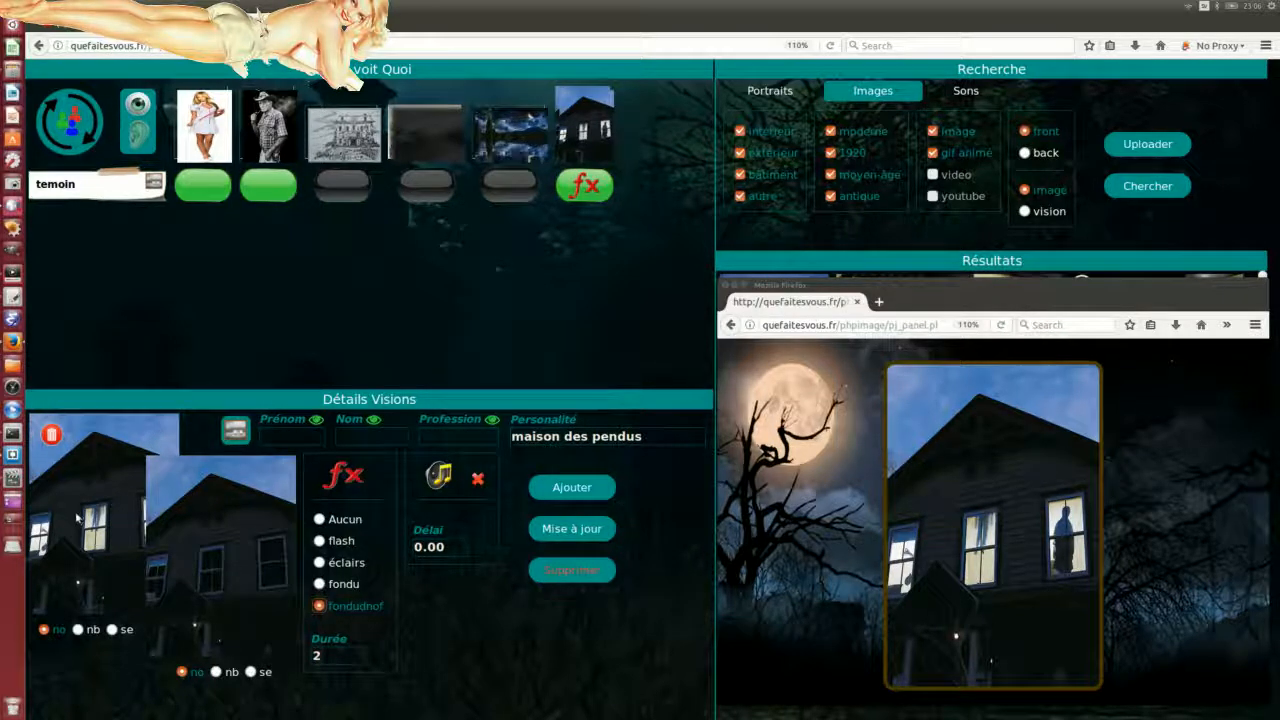
left_click(320, 655)
left_click(566, 532)
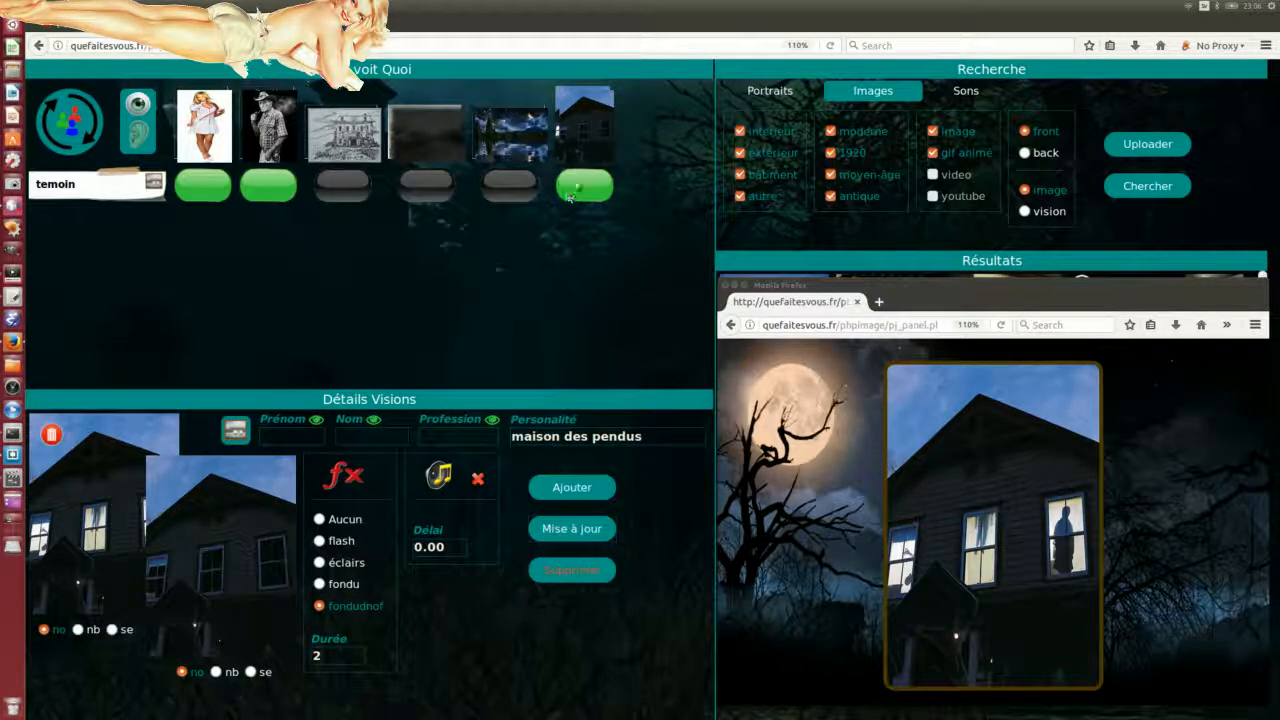
left_click(68, 96)
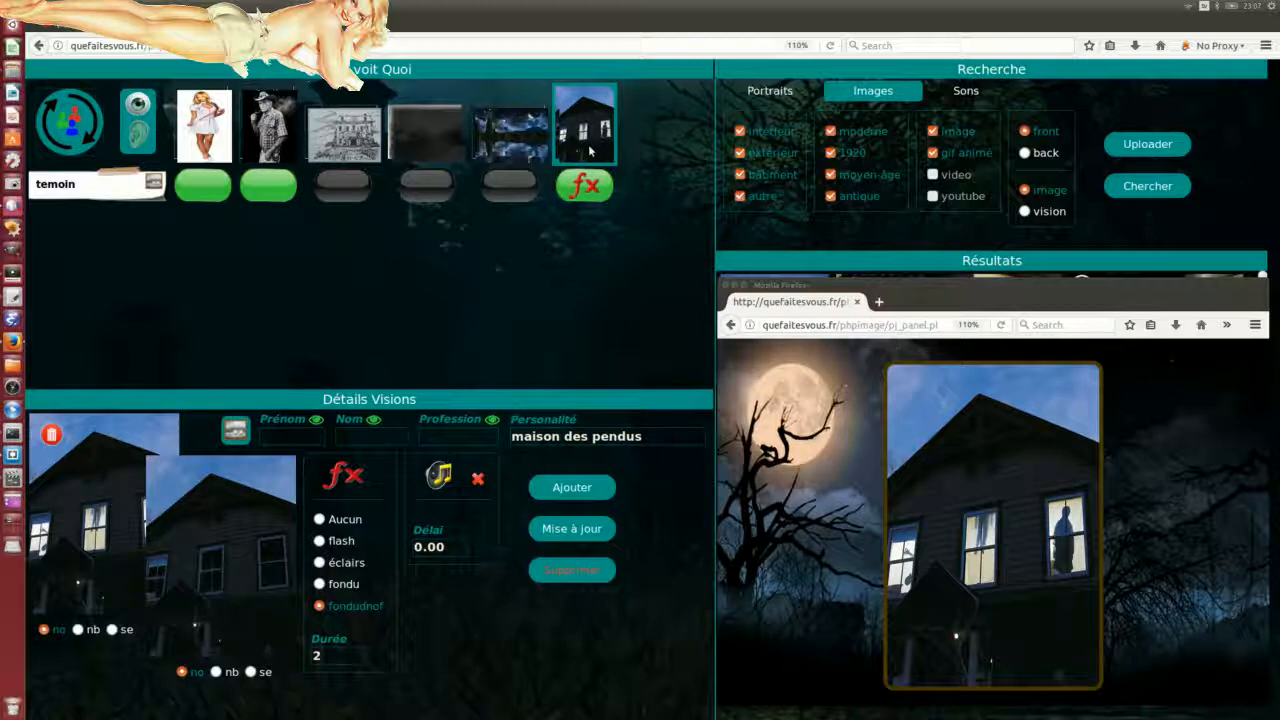
Step: Restore the éclairs effect on the house vision and preview it, then open the Sons search categories
left_click(320, 563)
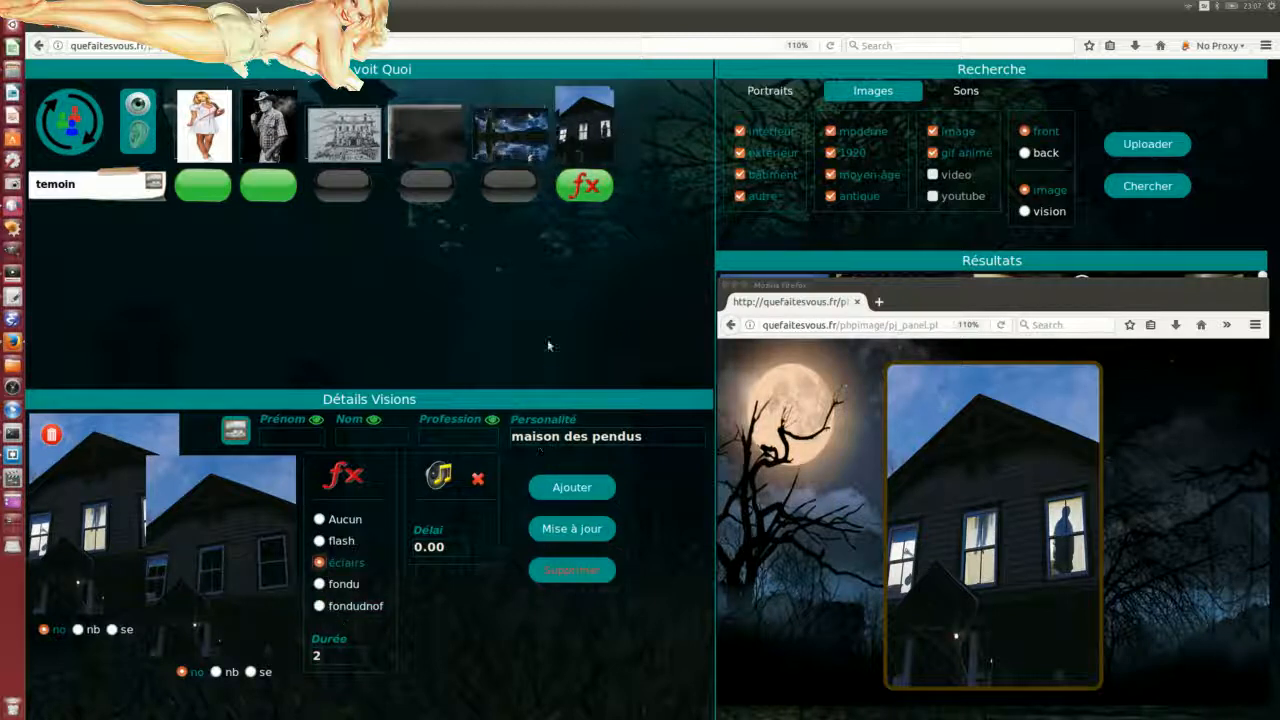
left_click(80, 124)
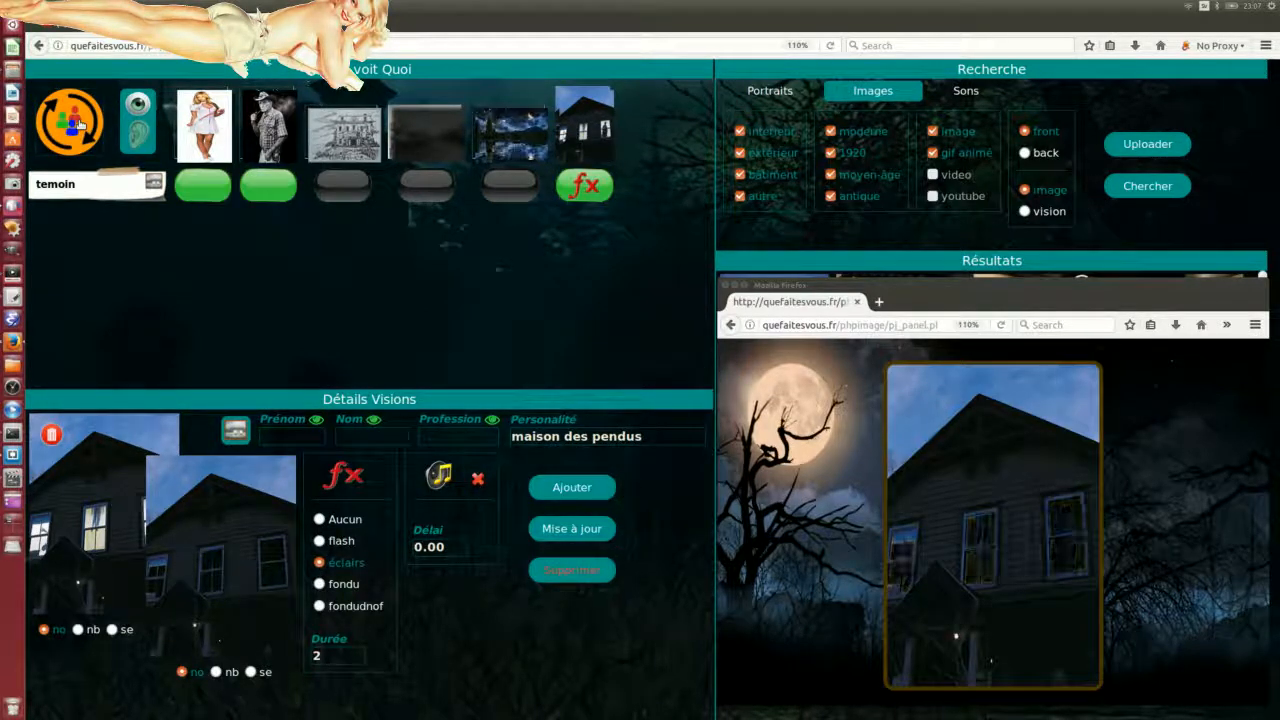
left_click(566, 532)
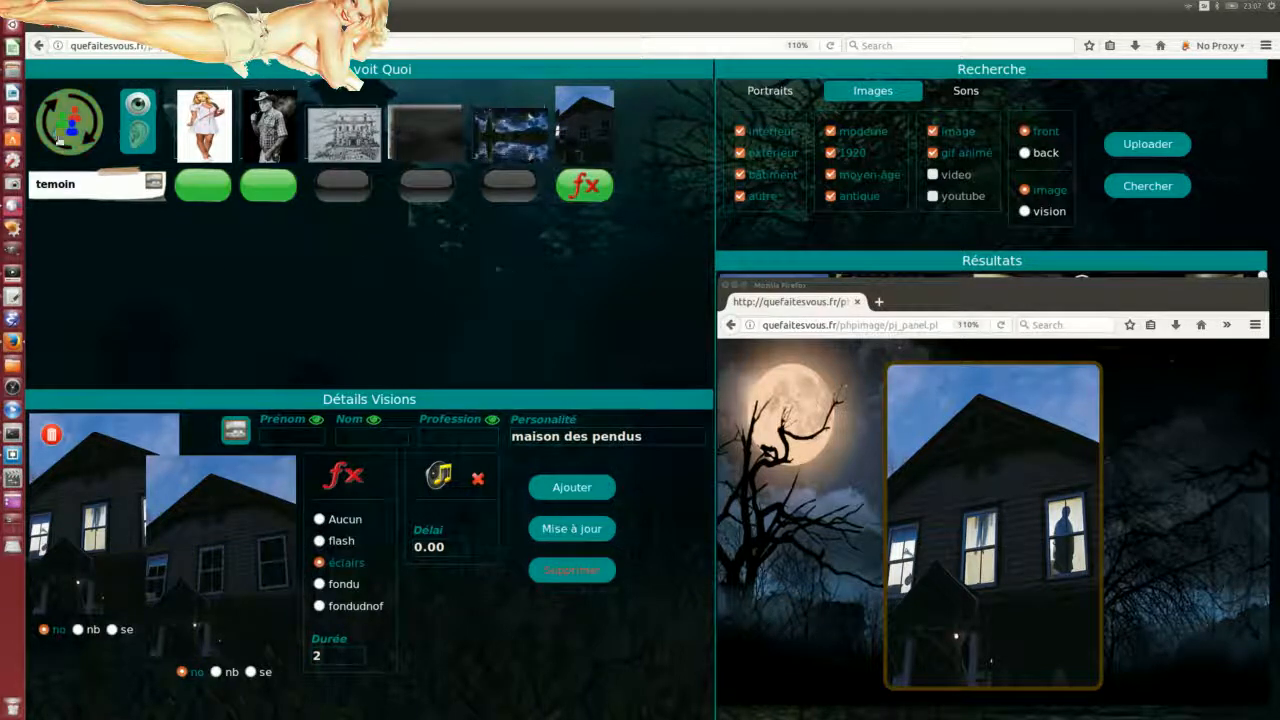
left_click(72, 127)
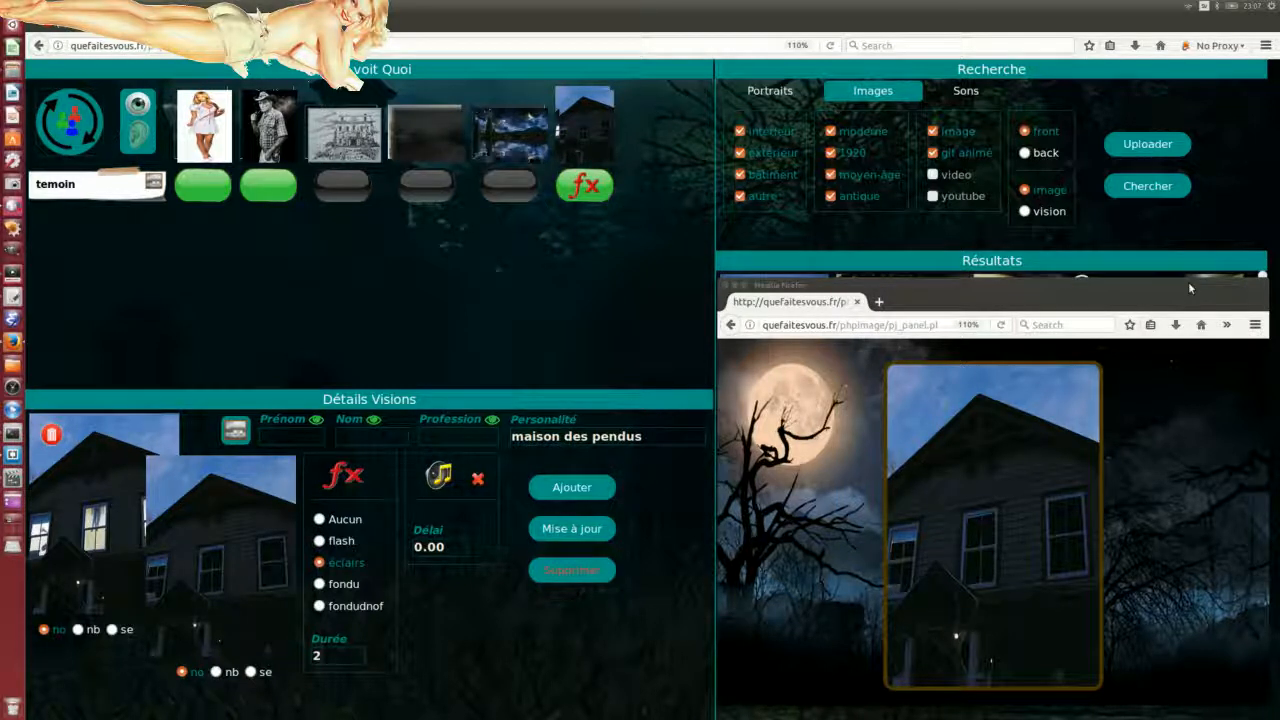
left_click_drag(1190, 288, 0, 222)
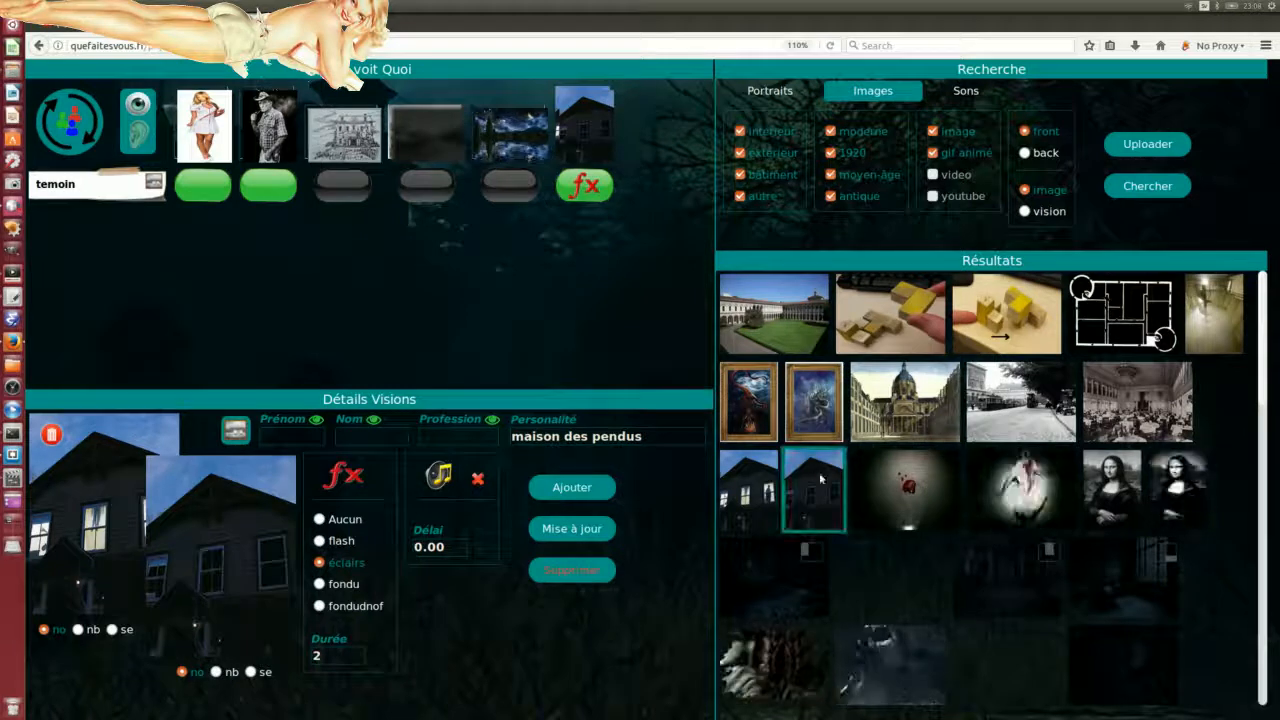
left_click(966, 92)
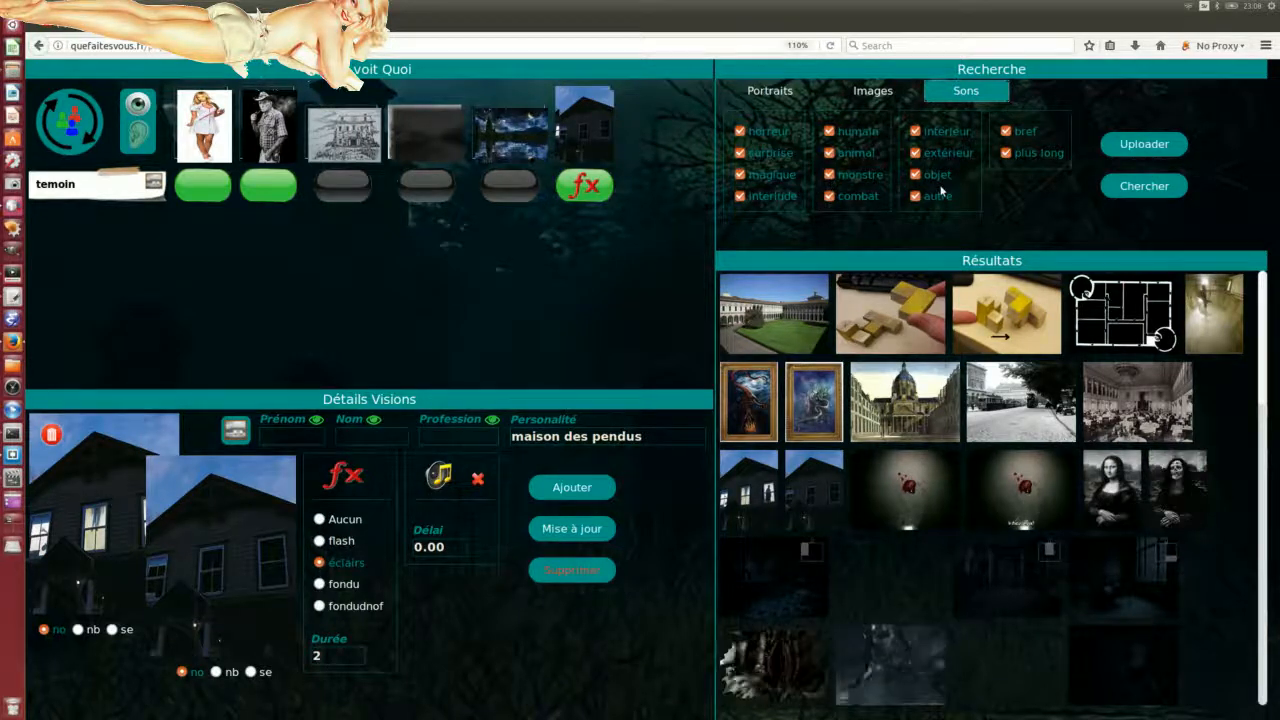
Step: Clear every sound category except extérieur and autre, then search to list tonnerre and craquement
left_click(915, 131)
left_click(915, 174)
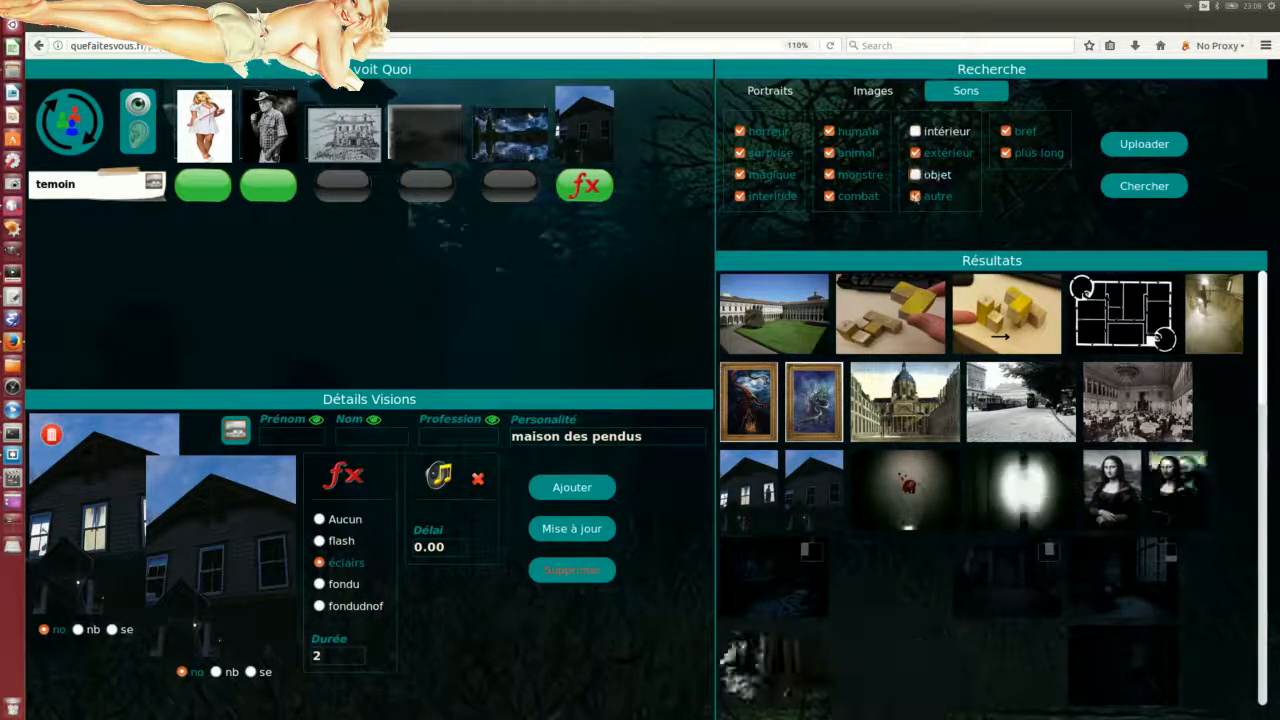
left_click(829, 196)
left_click(829, 174)
left_click(829, 153)
left_click(829, 131)
left_click(740, 131)
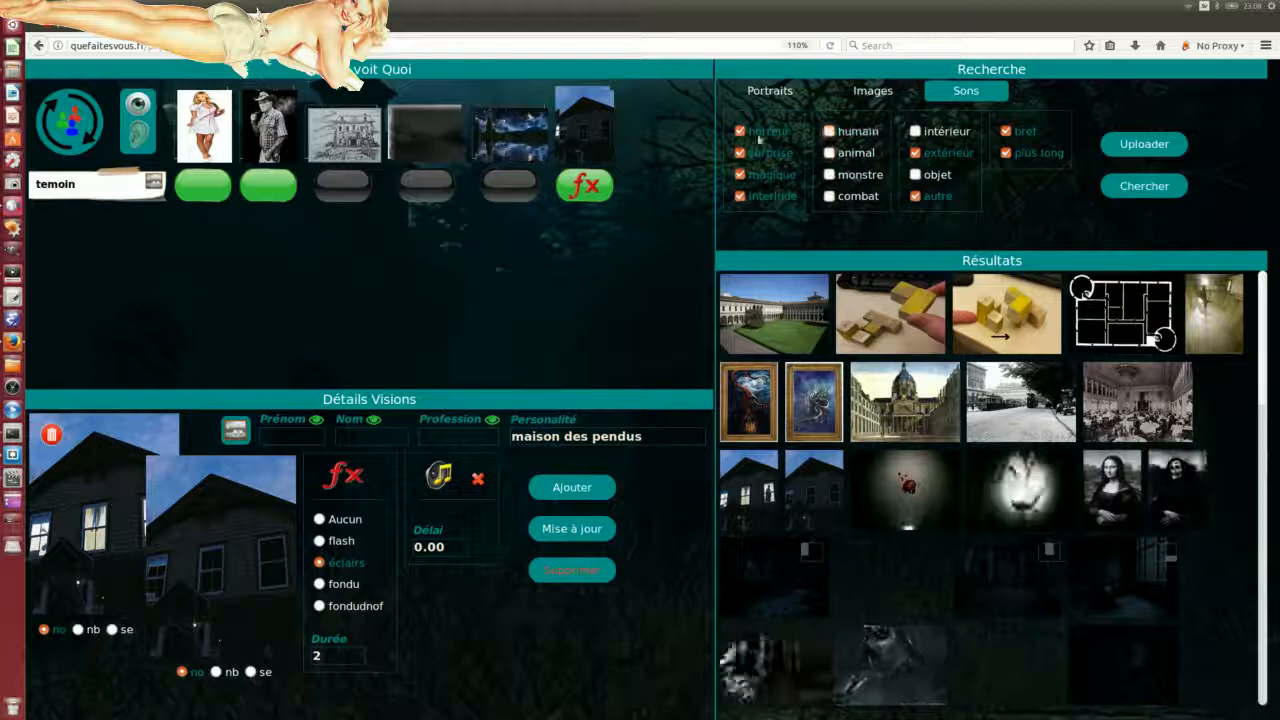
left_click(740, 153)
left_click(740, 174)
left_click(740, 196)
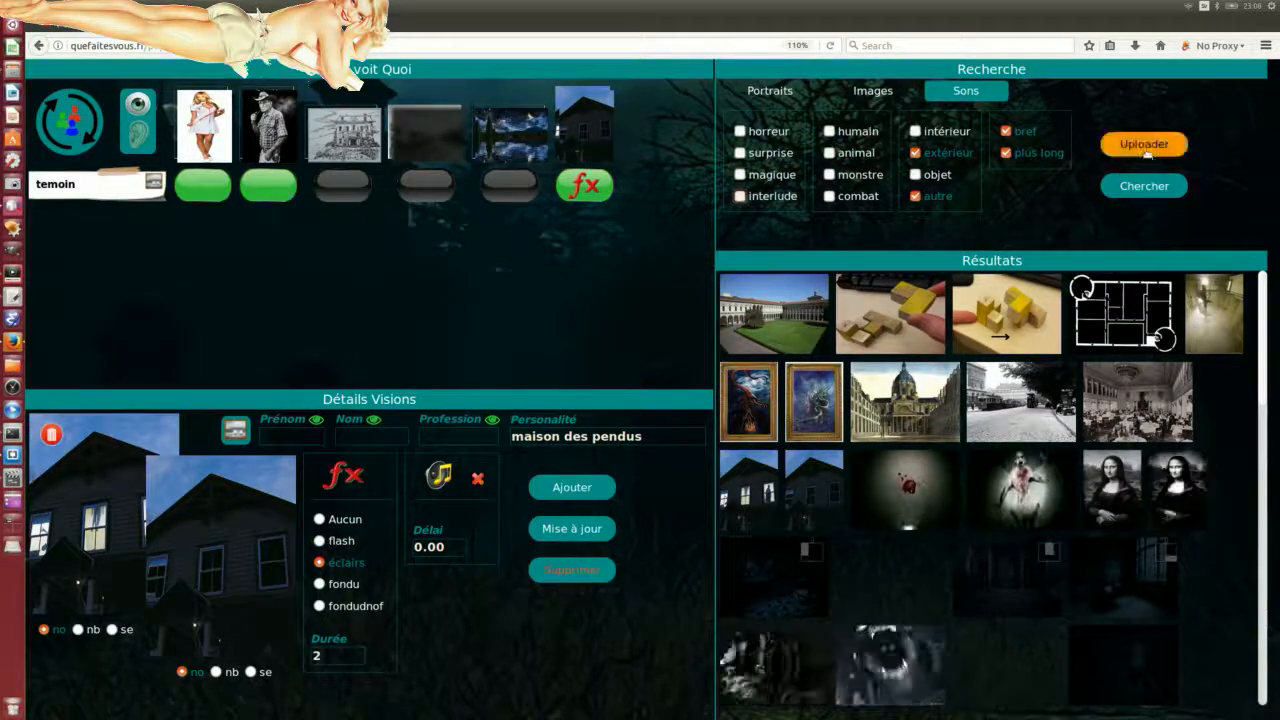
left_click(1146, 195)
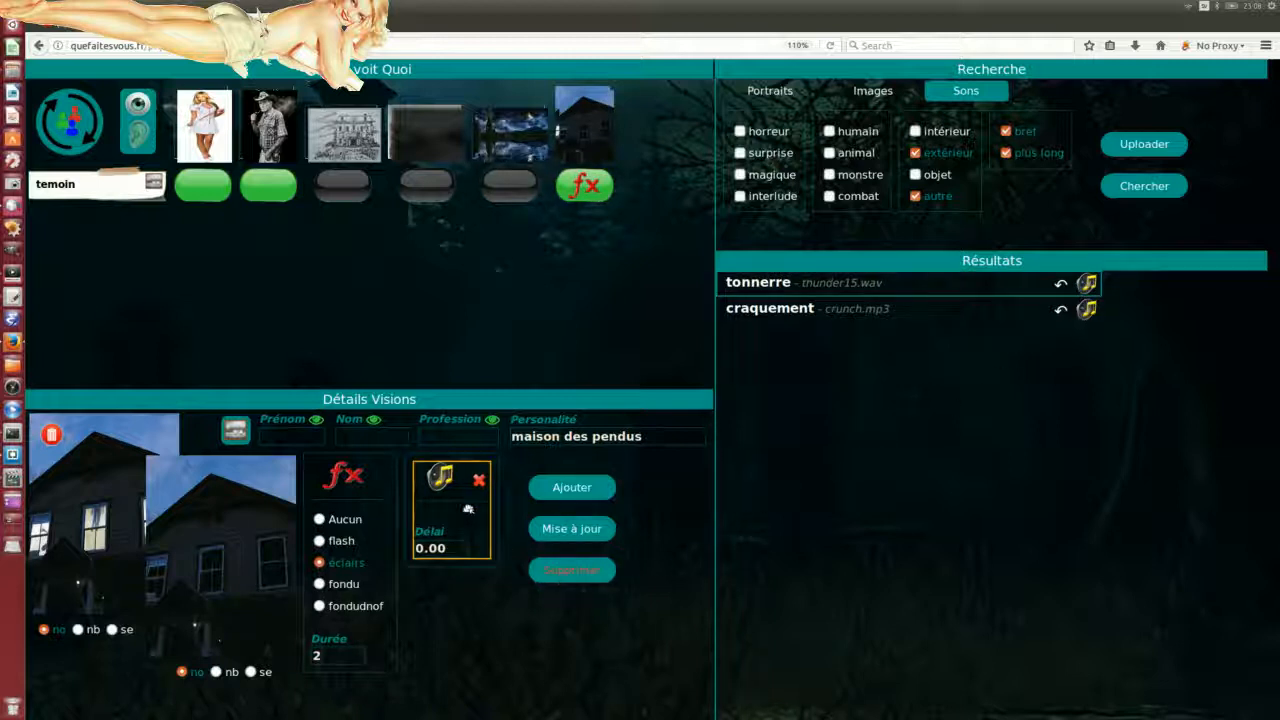
Step: Attach tonnerre (thunder15.wav) to the maison des pendus vision, save it, and restore the preview window
left_click_drag(468, 509, 467, 511)
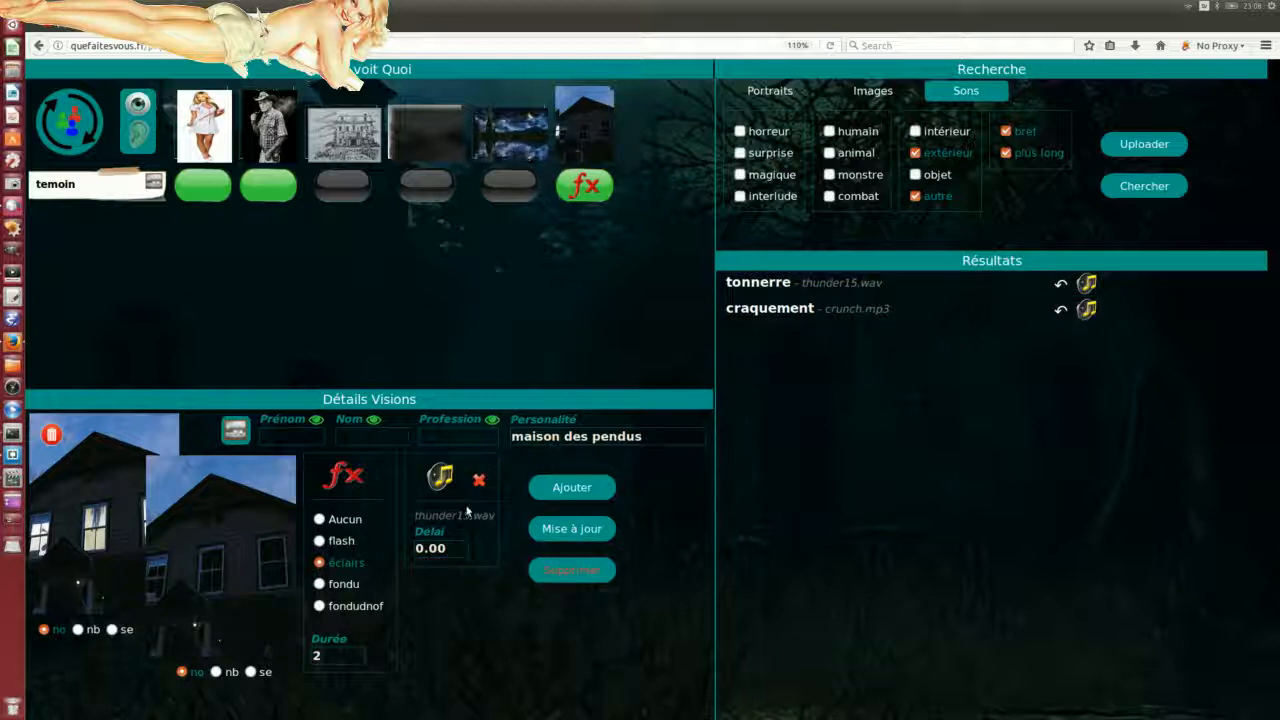
left_click(574, 528)
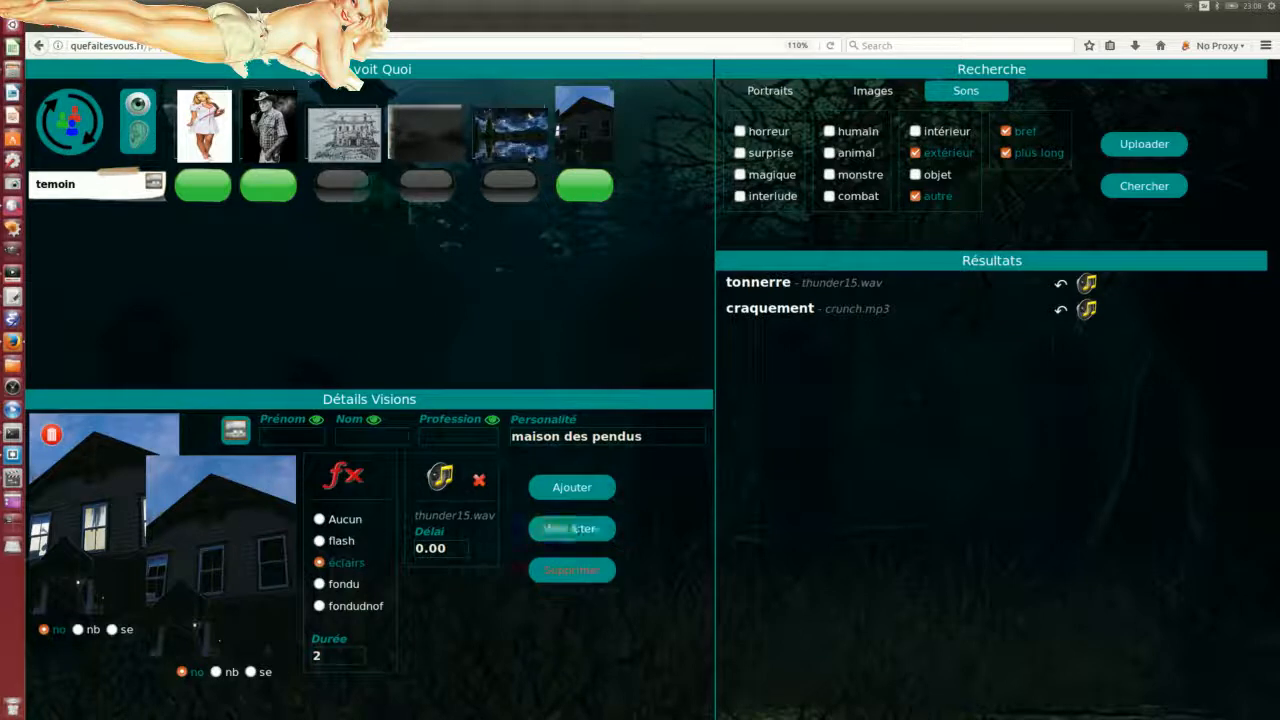
left_click_drag(0, 400, 1016, 270)
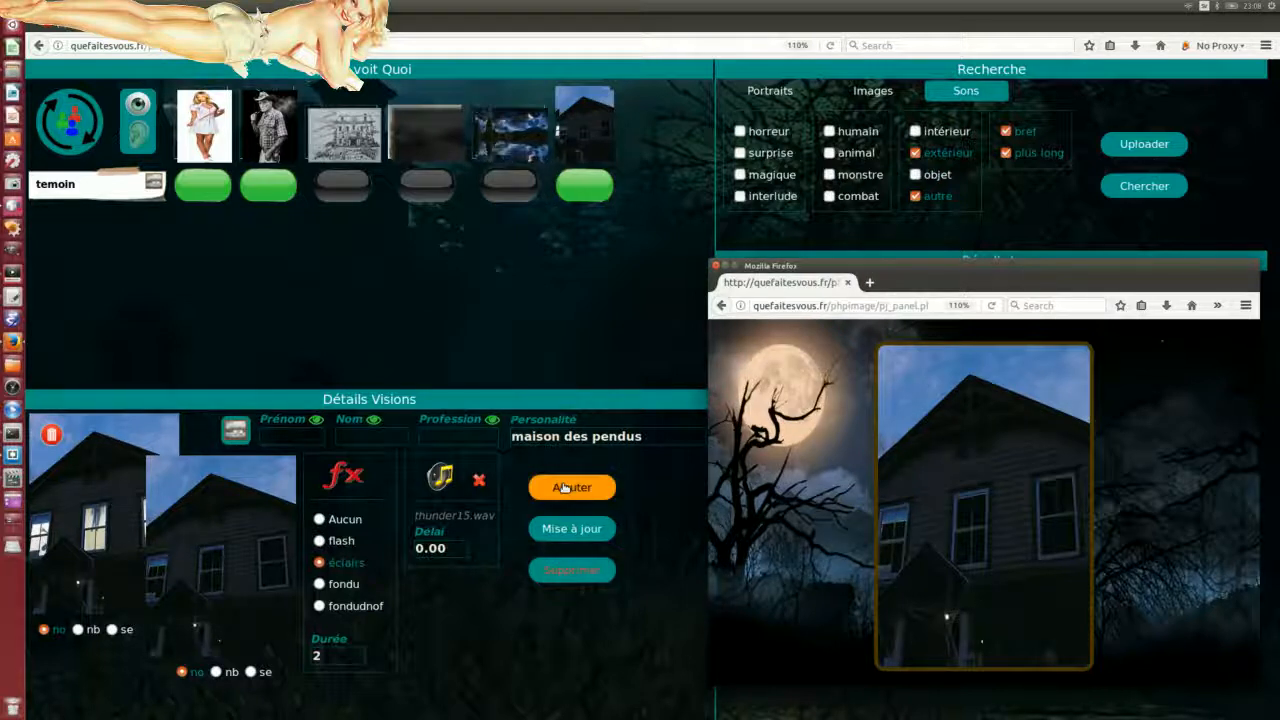
left_click(583, 190)
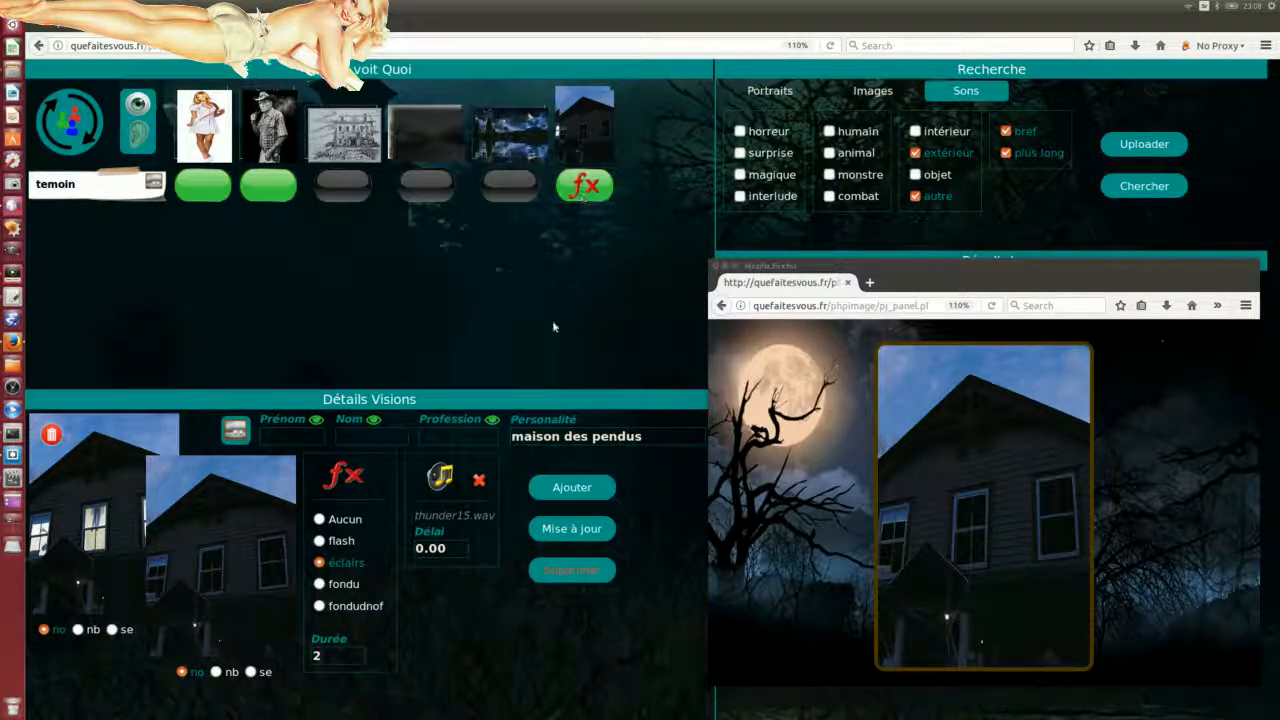
left_click(73, 120)
Step: Set the thunder15.wav delay to 2, save the vision, and replay the preview twice
key("BackSpace")
type("2")
left_click(566, 531)
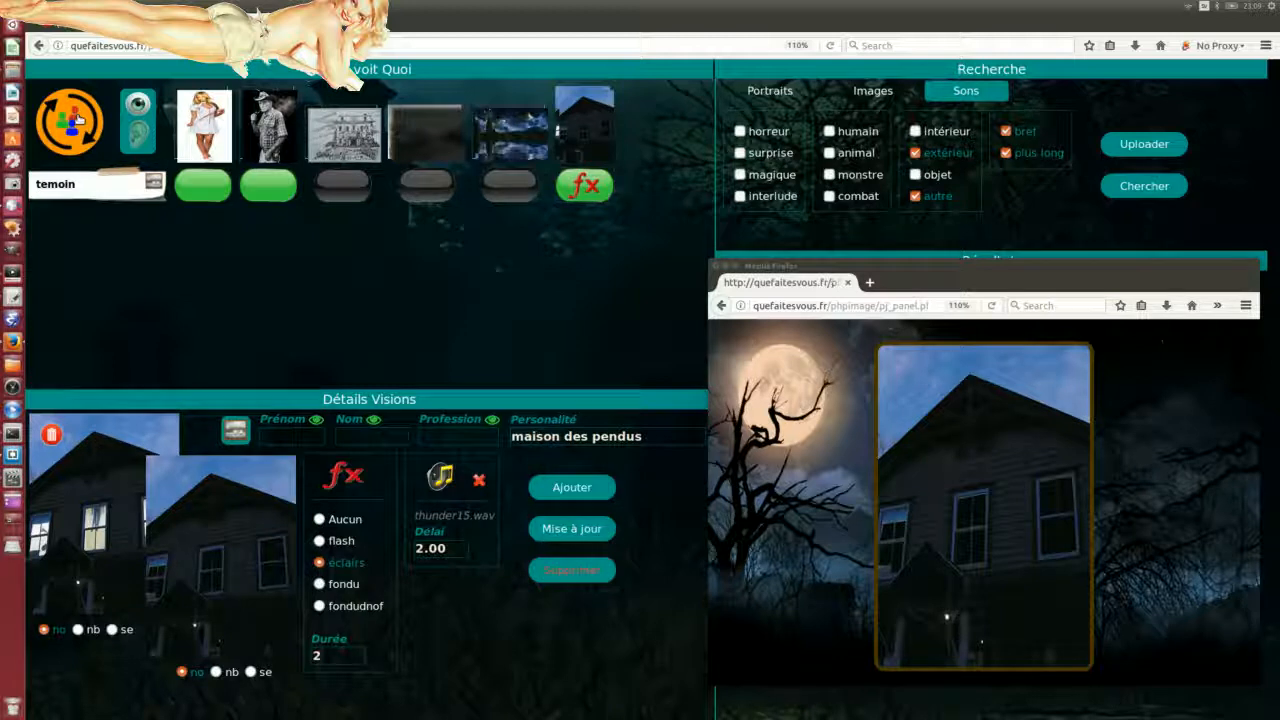
left_click(78, 120)
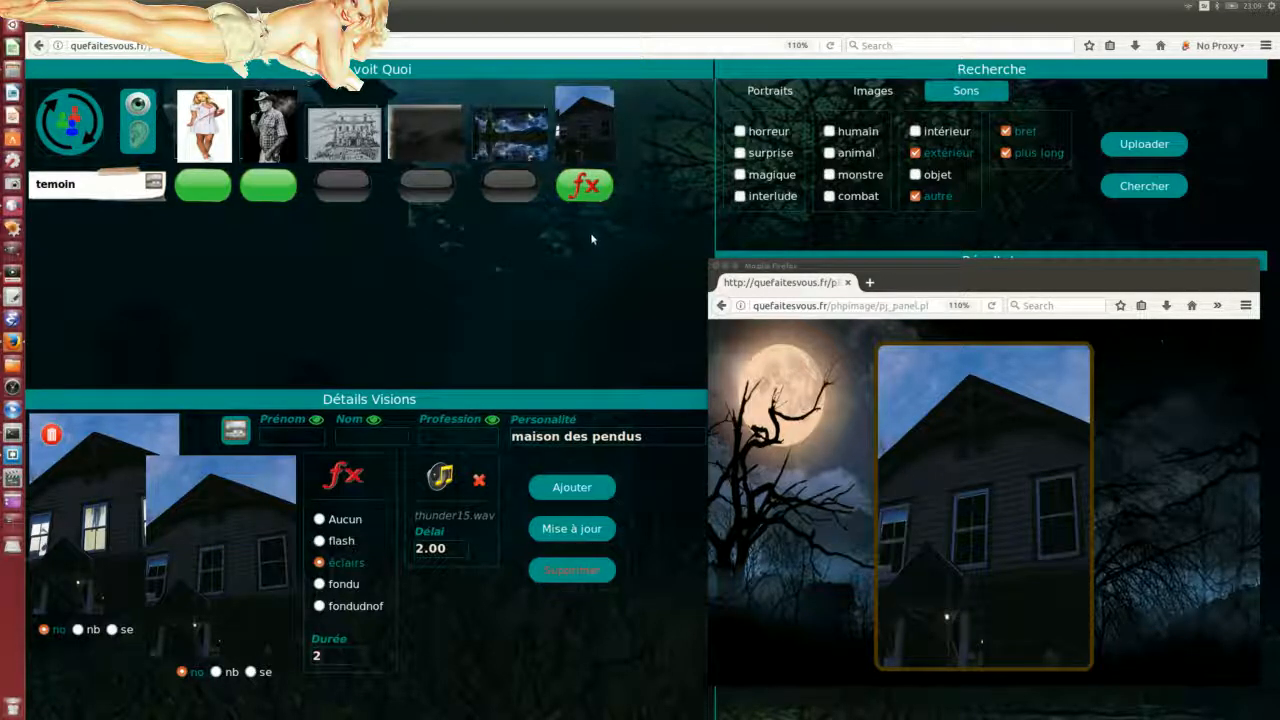
left_click(50, 116)
Step: Change the thunder delay to 3, save and replay the vision, then move the player preview aside
key("BackSpace")
type("3")
left_click(572, 528)
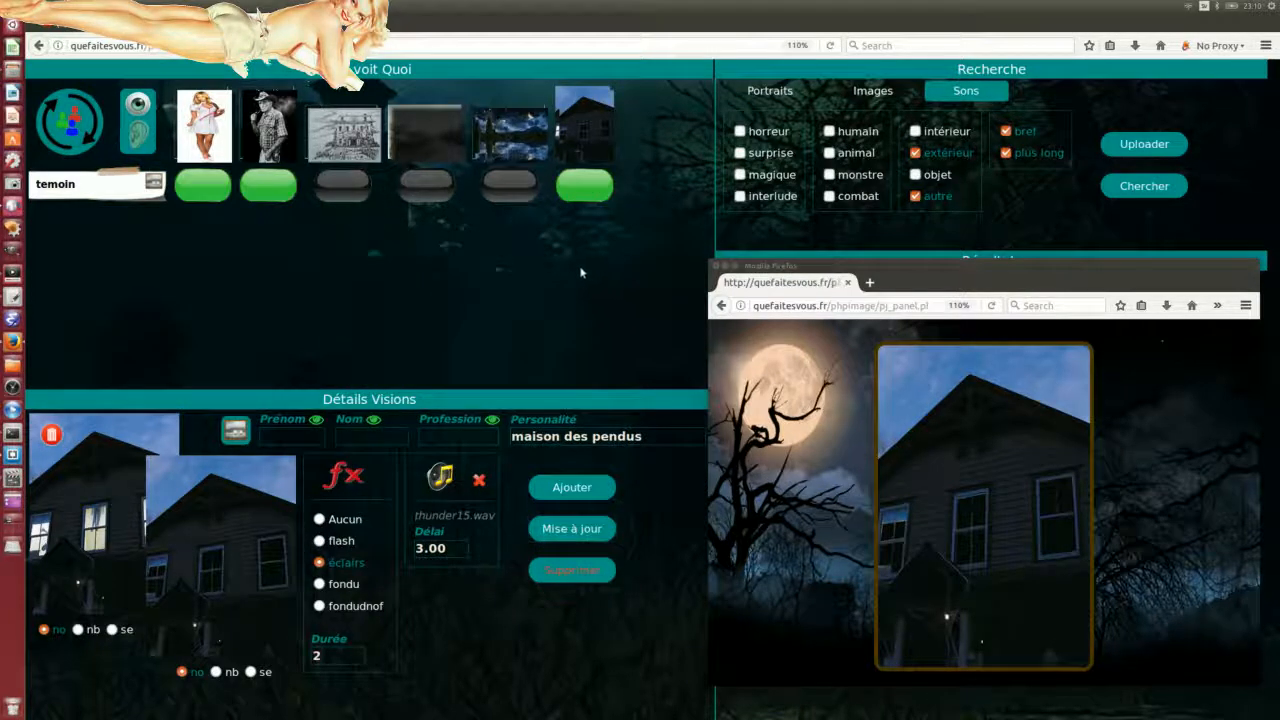
left_click(69, 122)
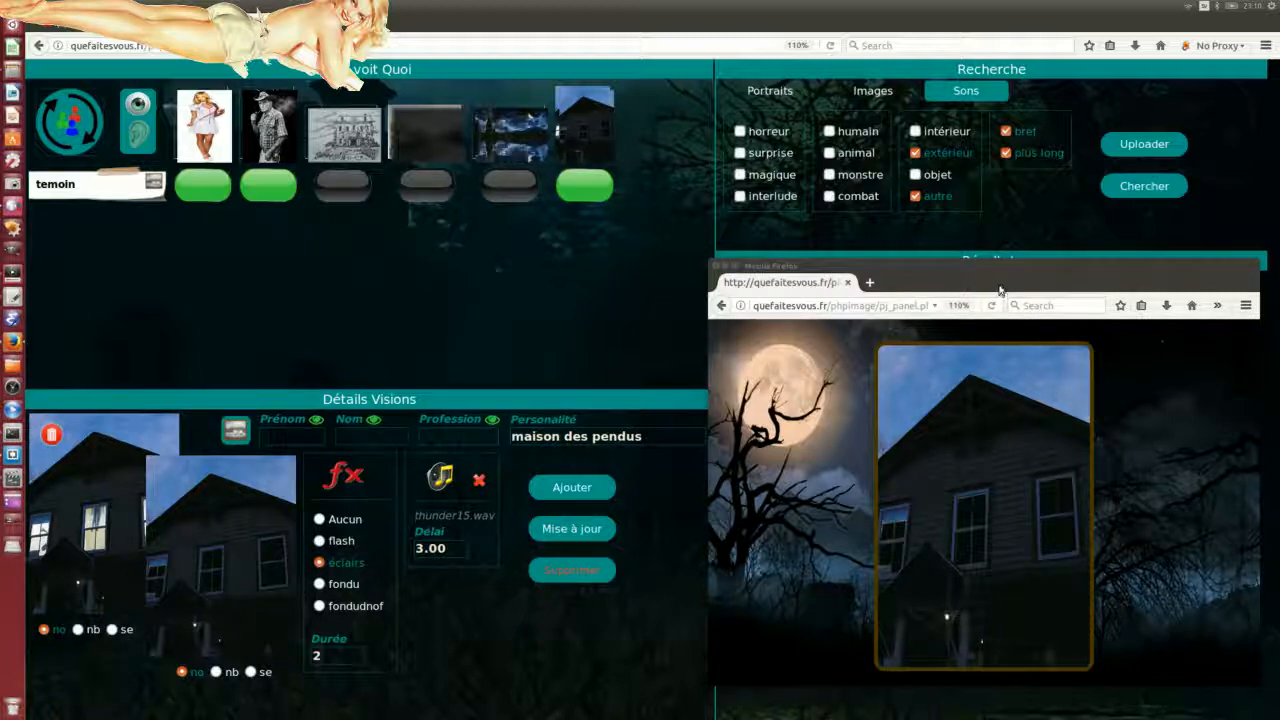
left_click_drag(1004, 270, 0, 108)
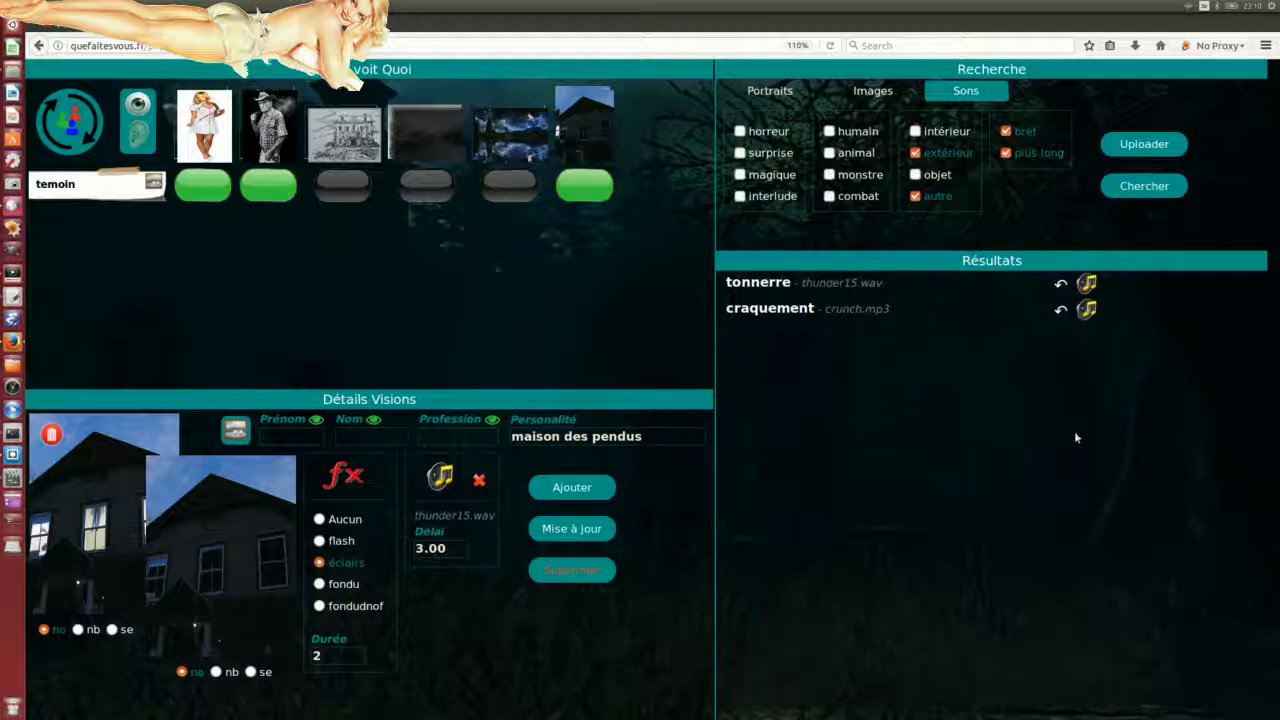
Step: Run an image search and browse thumbnails of buildings, paintings, the Mona Lisa and dark houses
left_click(873, 95)
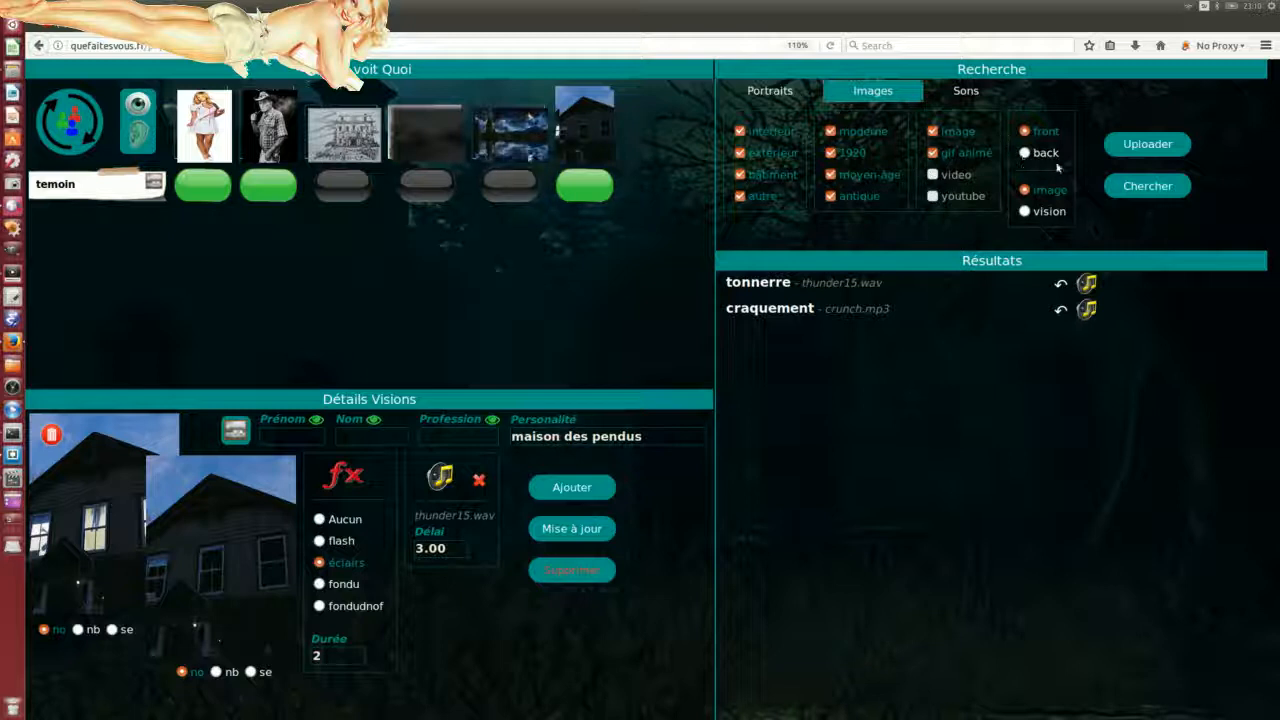
left_click(1145, 187)
scroll(946, 416, "down", 3)
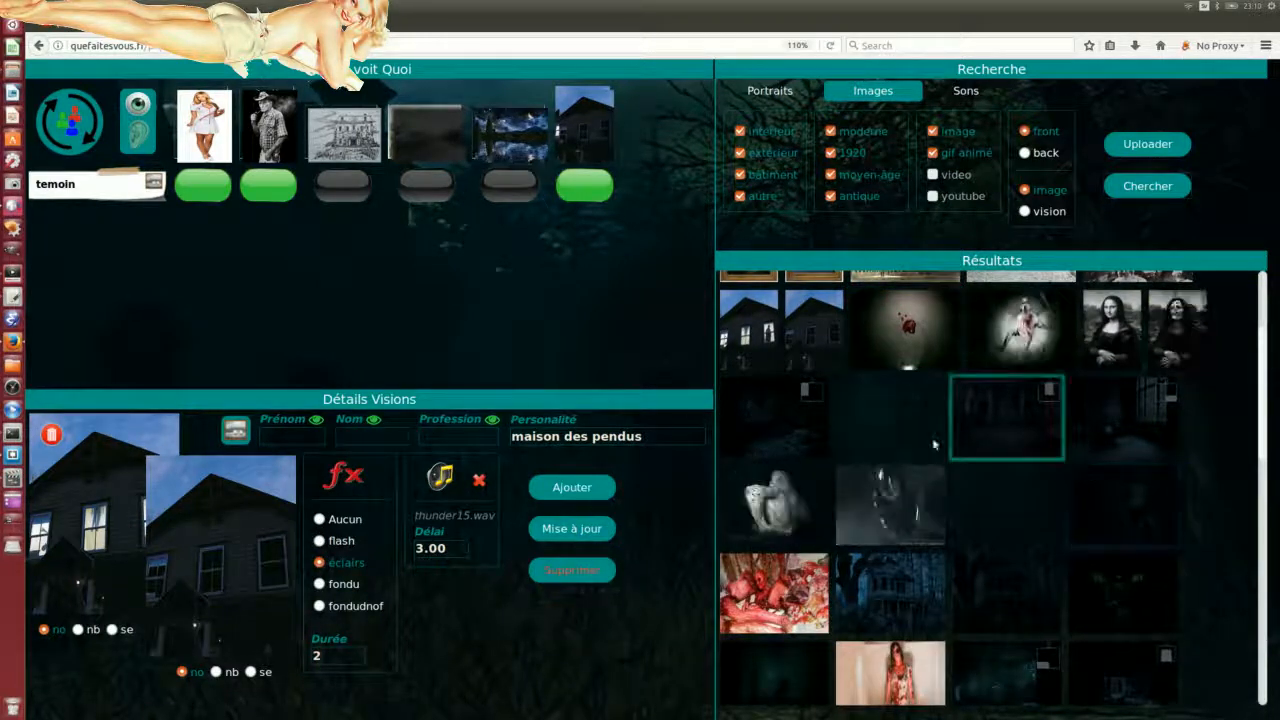
scroll(1034, 534, "down", 2)
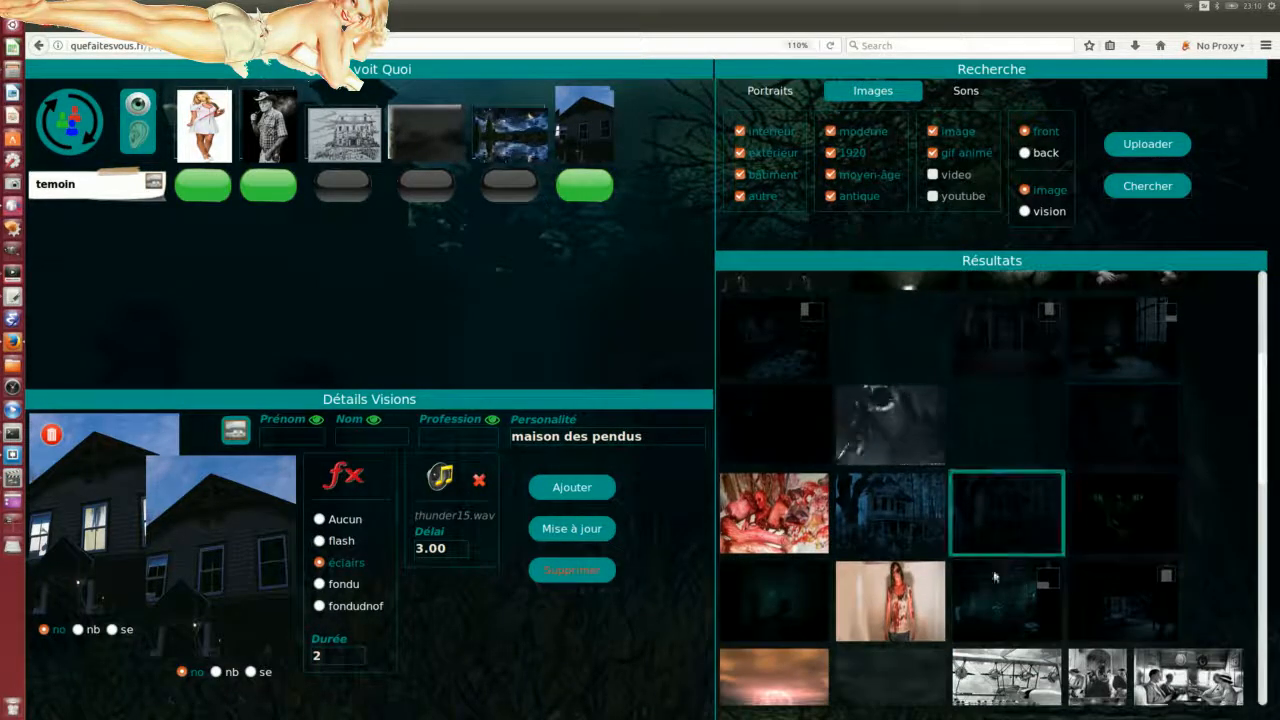
scroll(1060, 470, "down", 2)
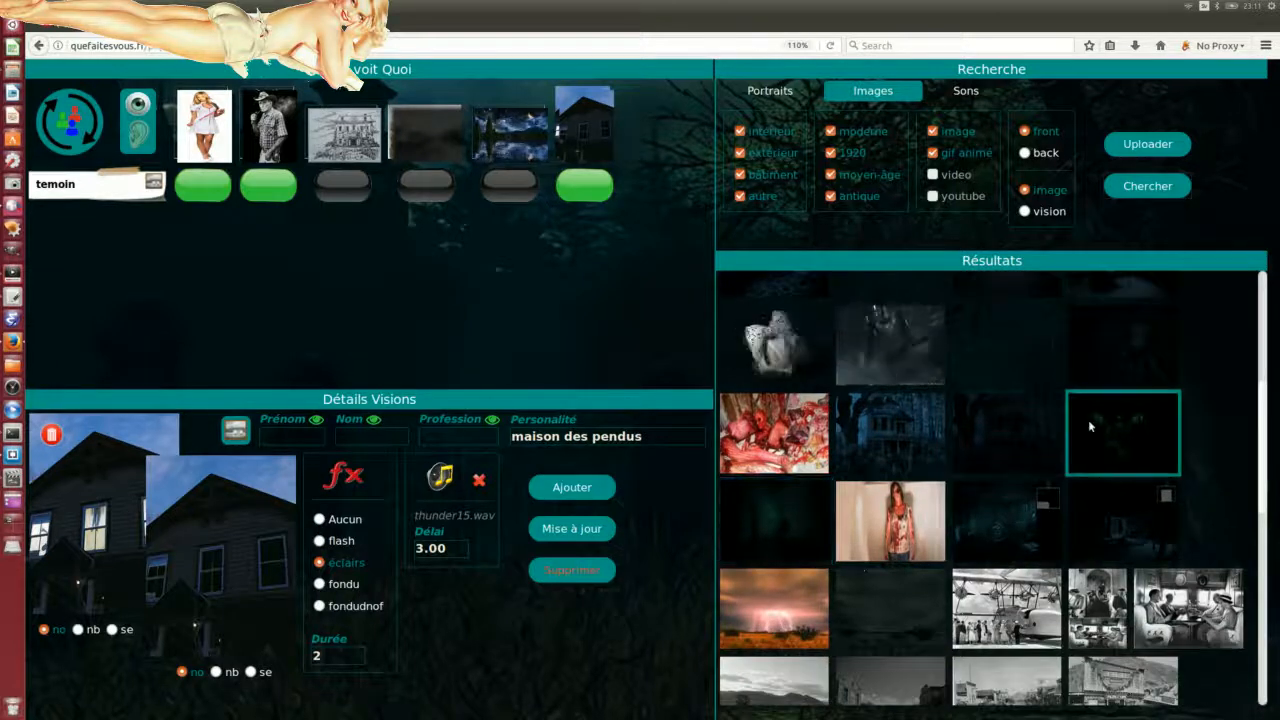
scroll(1090, 426, "up", 4)
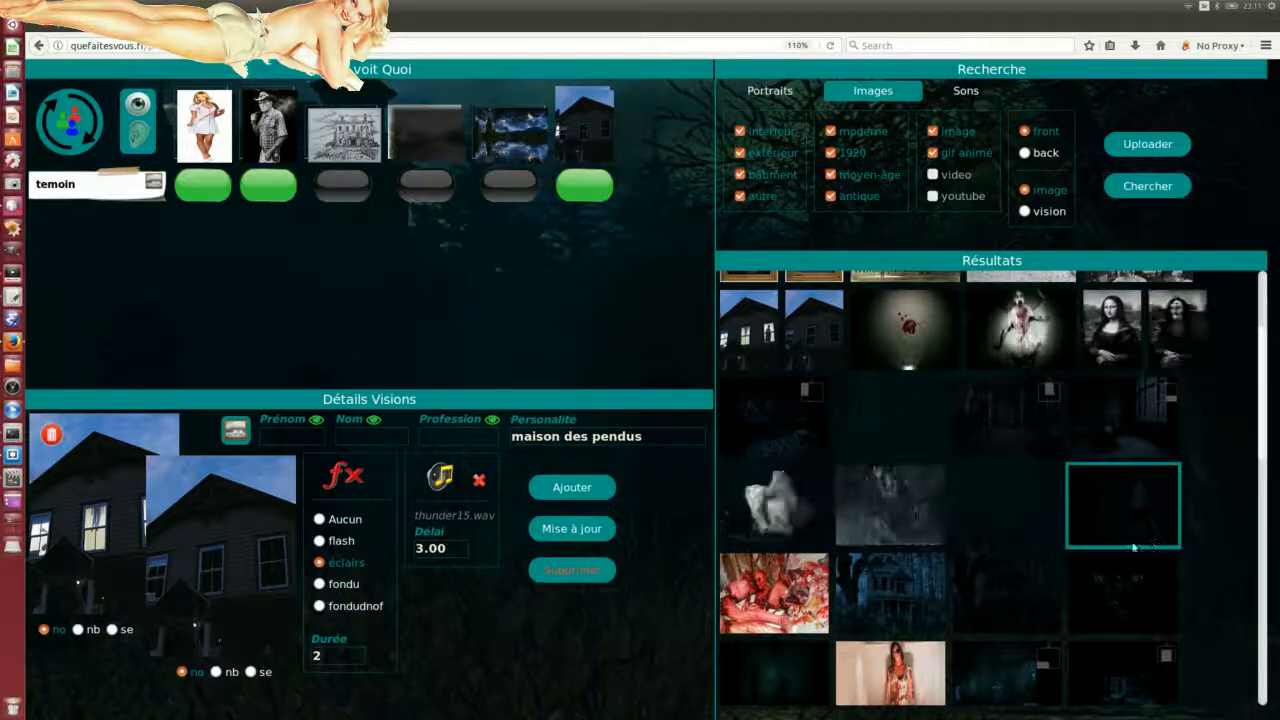
scroll(1135, 540, "down", 3)
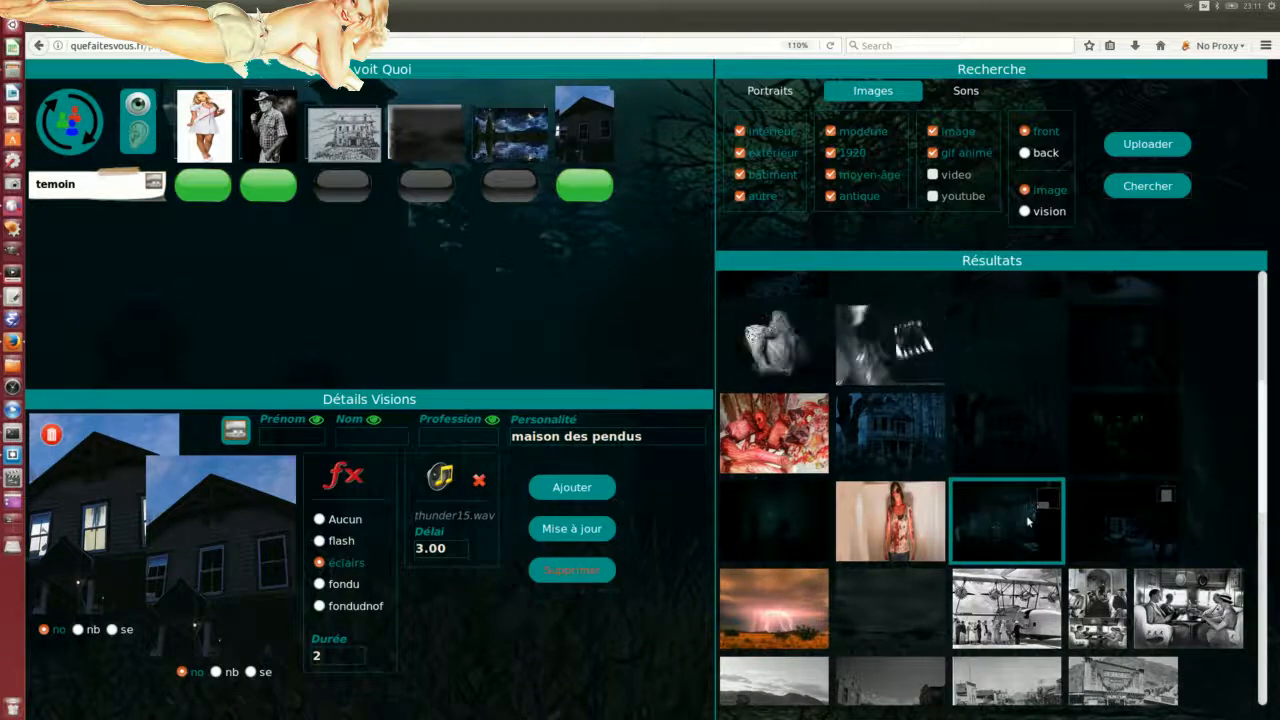
scroll(1040, 540, "up", 3)
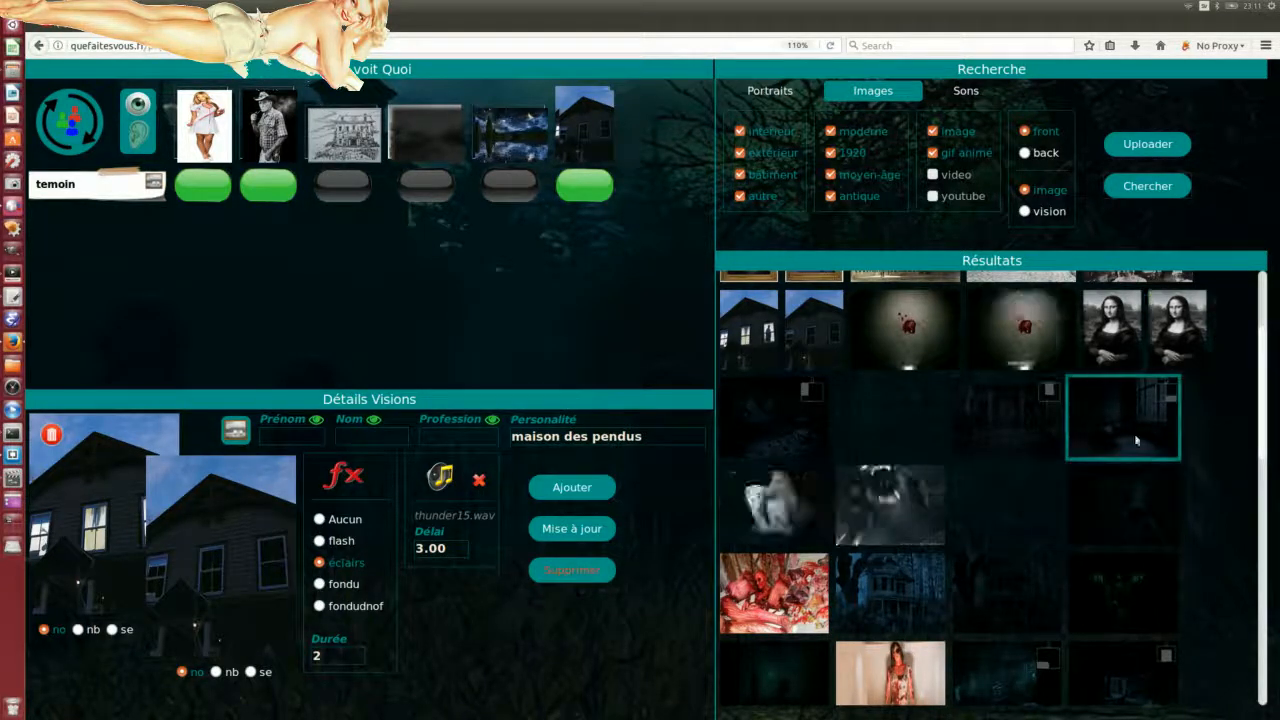
scroll(1140, 450, "up", 2)
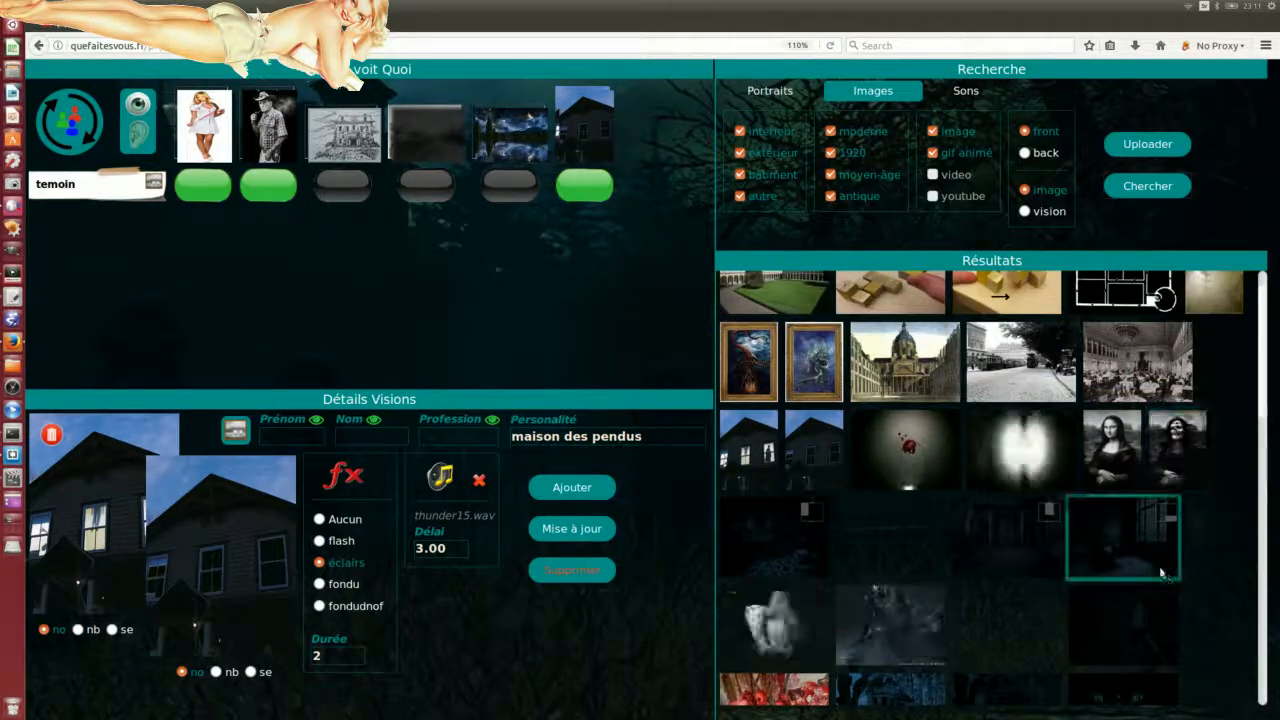
scroll(1170, 574, "up", 1)
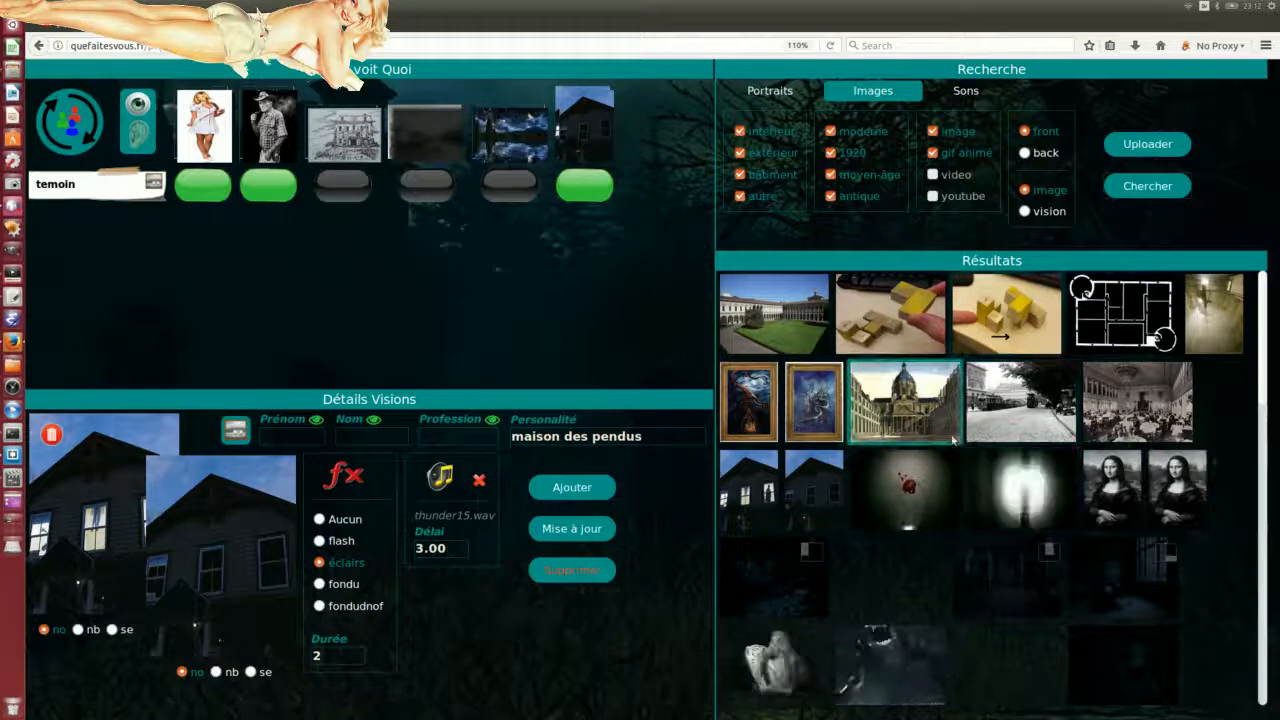
scroll(958, 455, "down", 10)
scroll(958, 460, "down", 3)
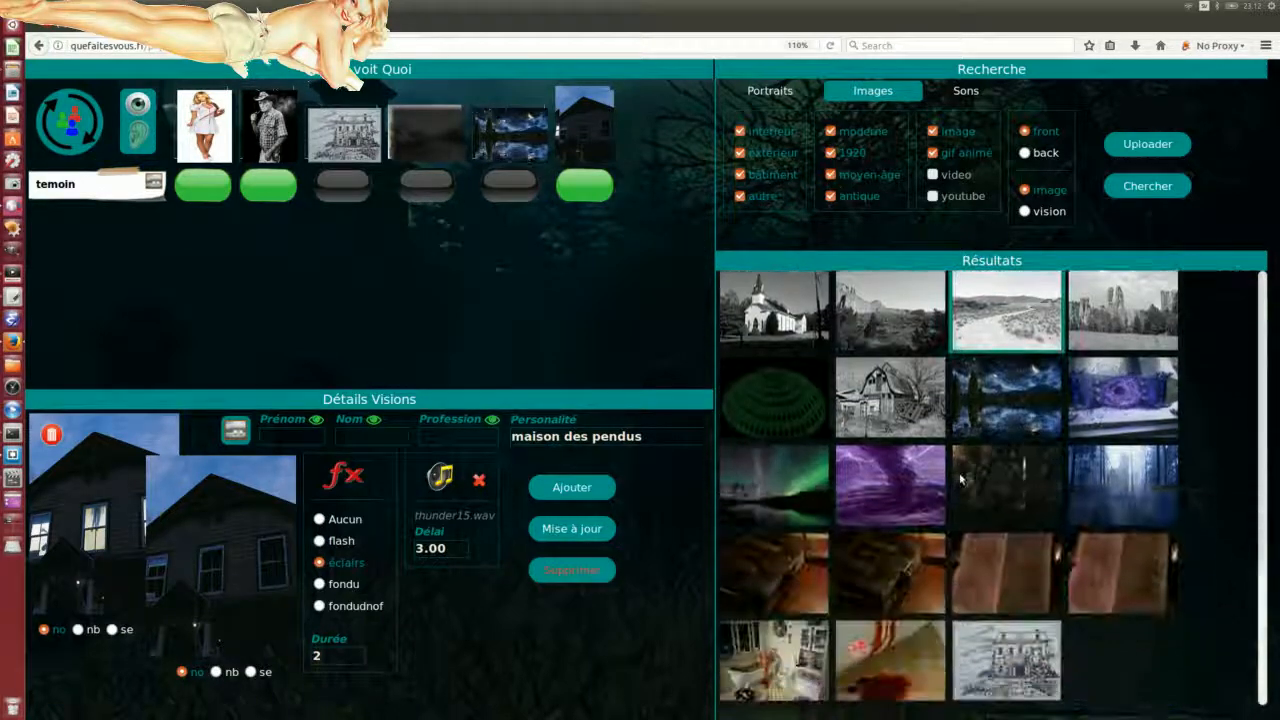
scroll(963, 480, "up", 7)
scroll(963, 479, "up", 6)
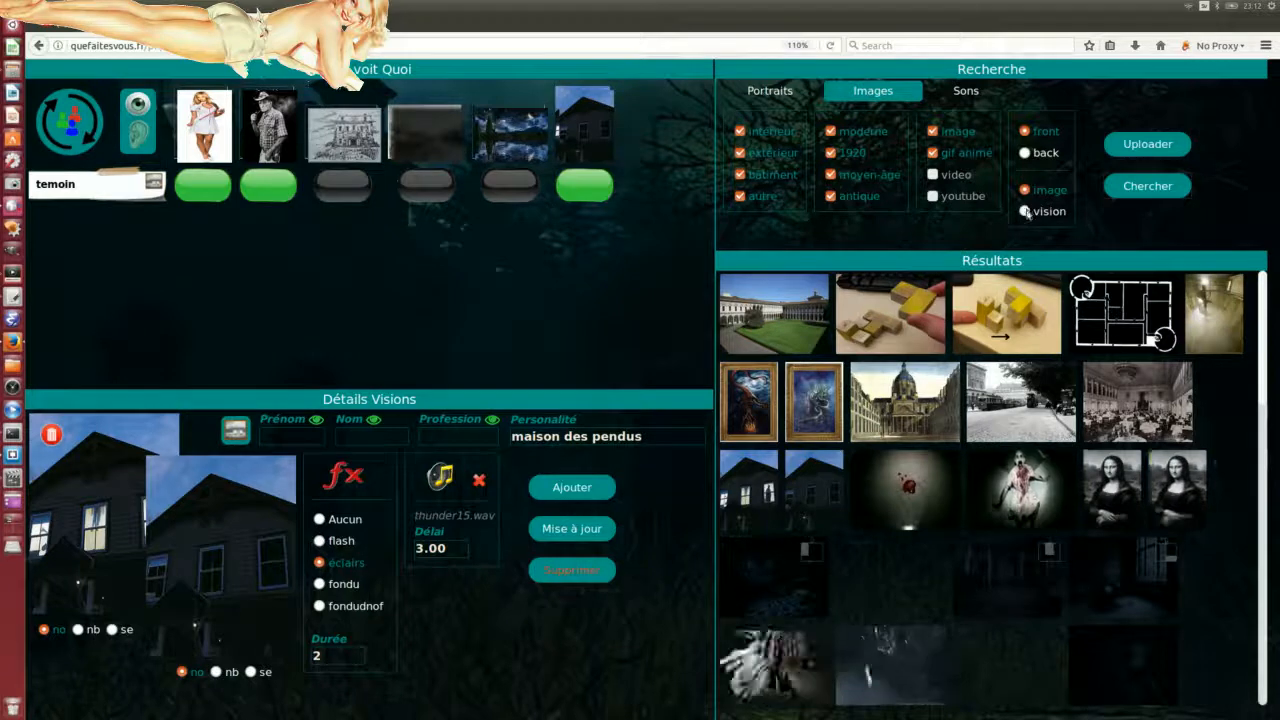
Step: Search with the 'vision' option and scroll down to the lightning storm over a field
left_click(1024, 212)
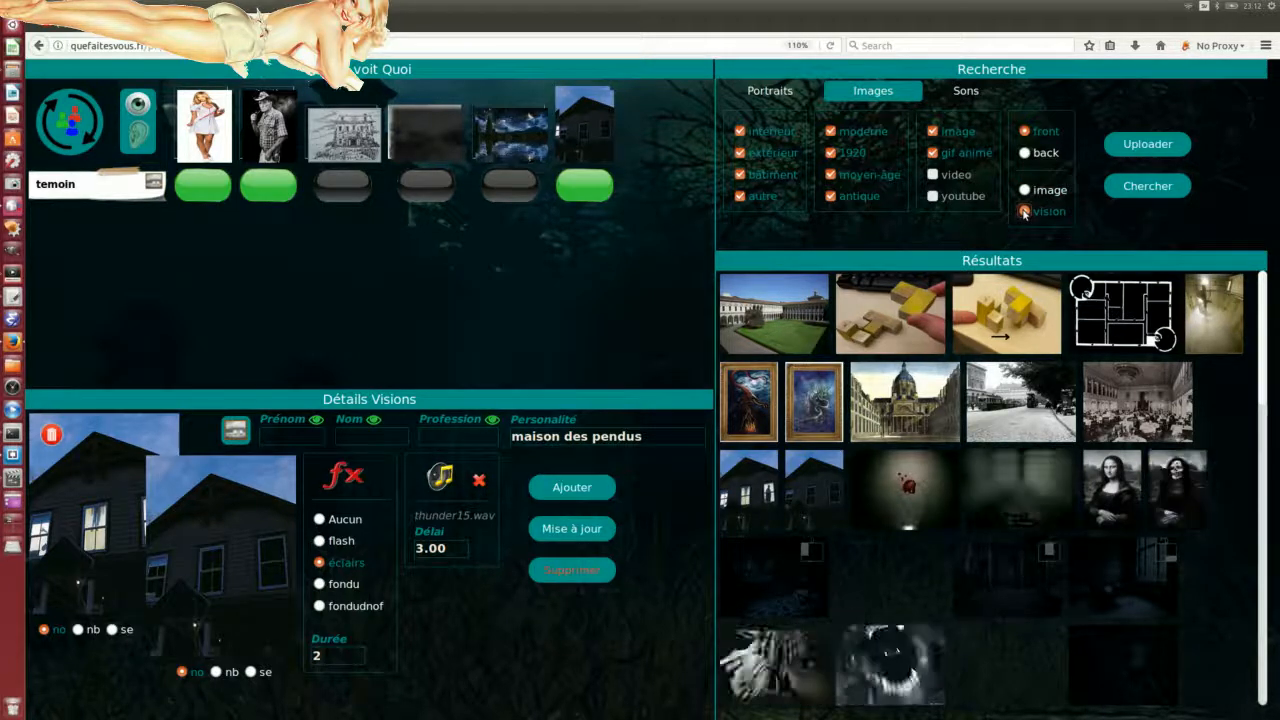
left_click(1155, 195)
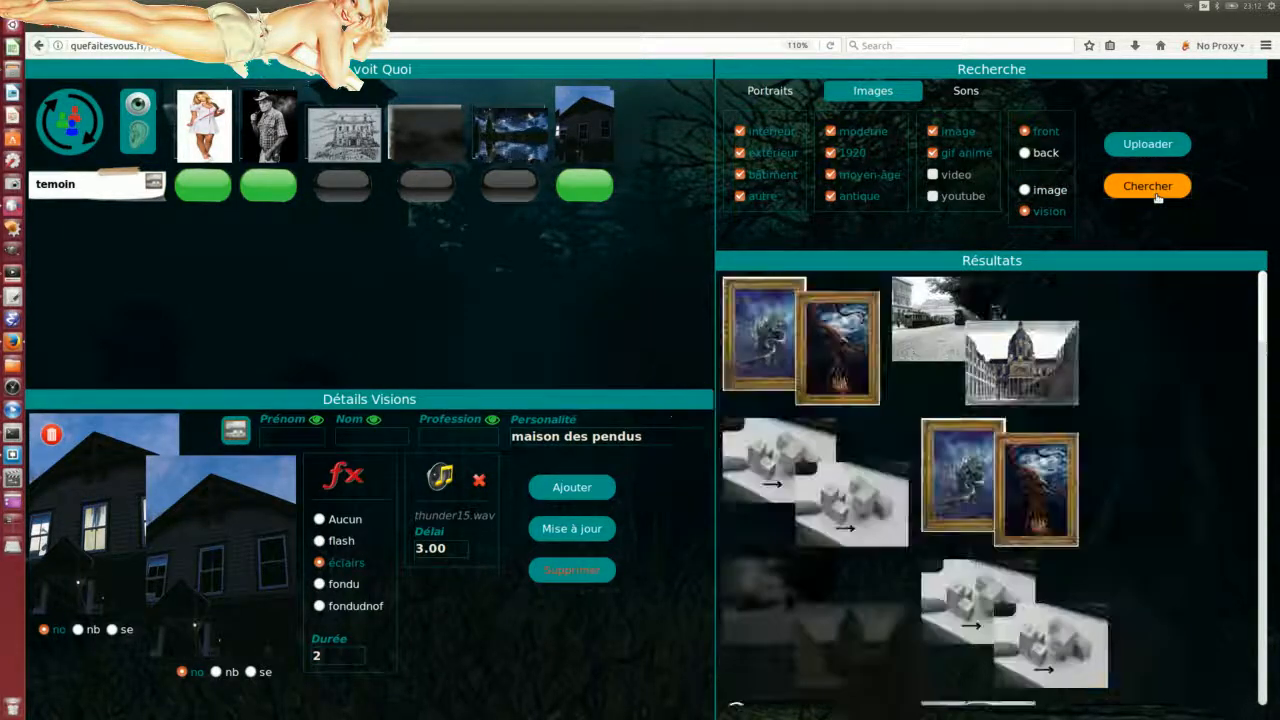
scroll(1113, 449, "down", 3)
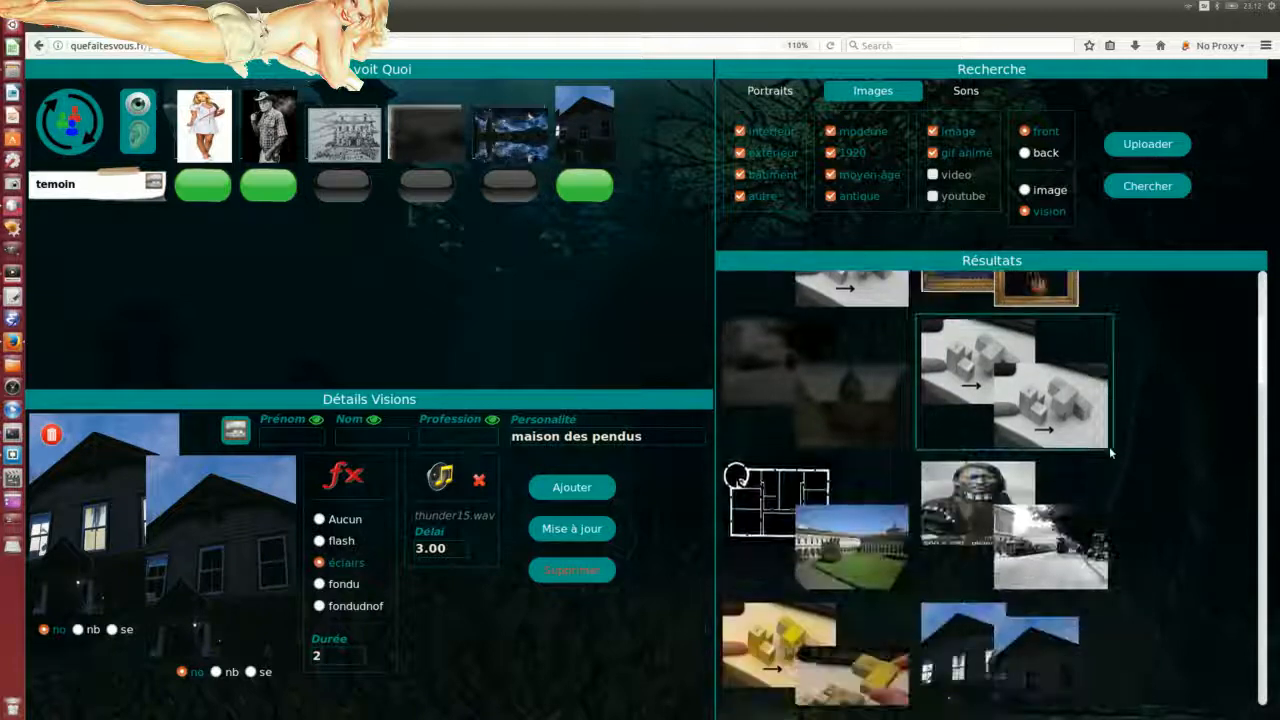
scroll(1150, 493, "down", 2)
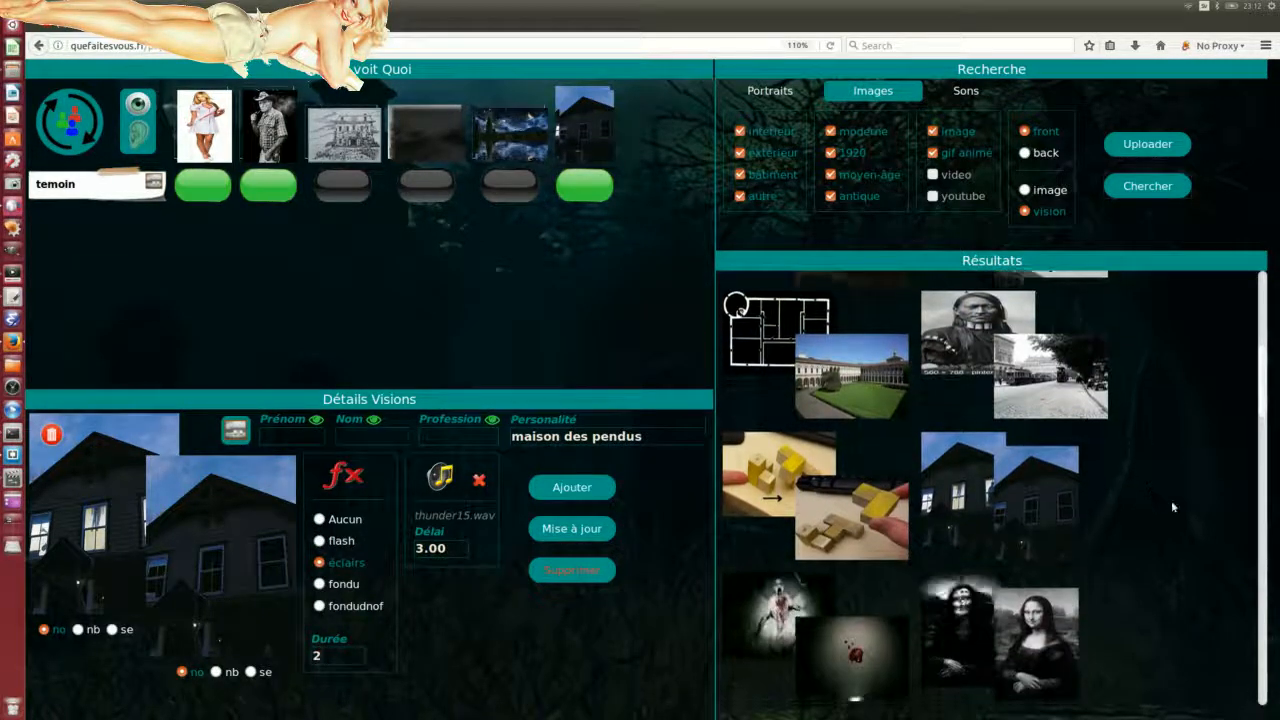
scroll(1171, 500, "down", 2)
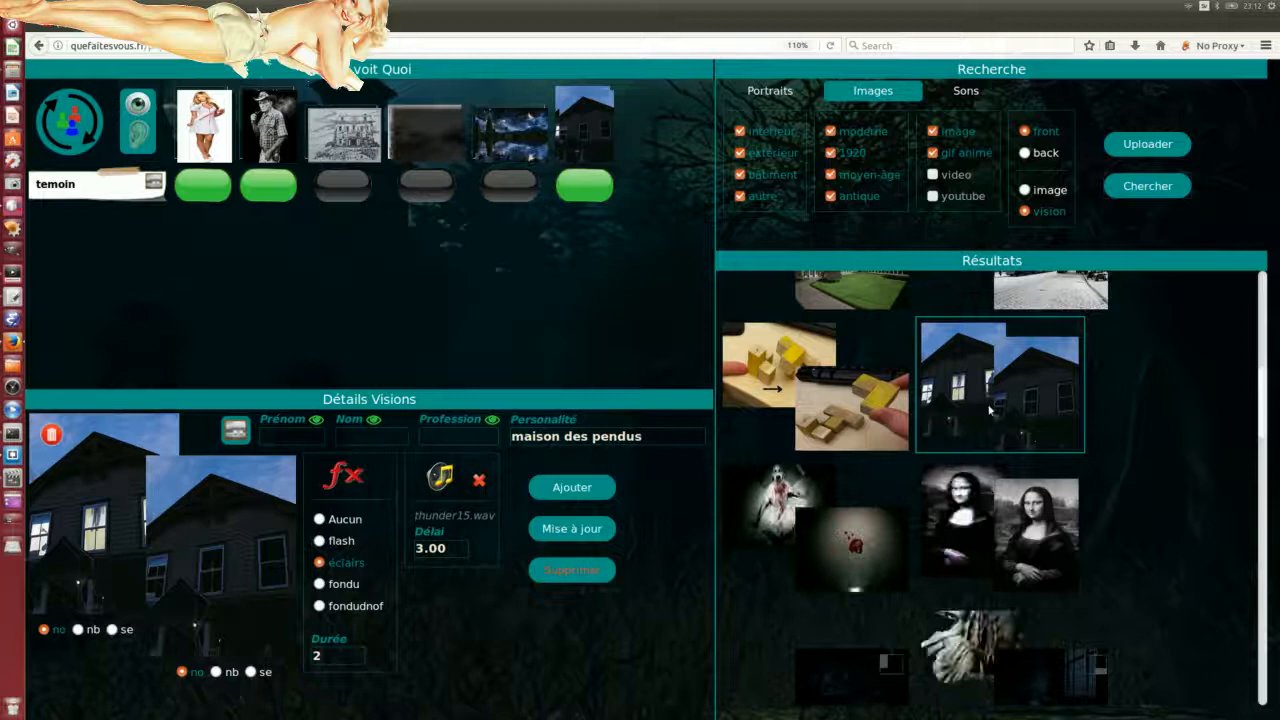
scroll(1149, 447, "down", 1)
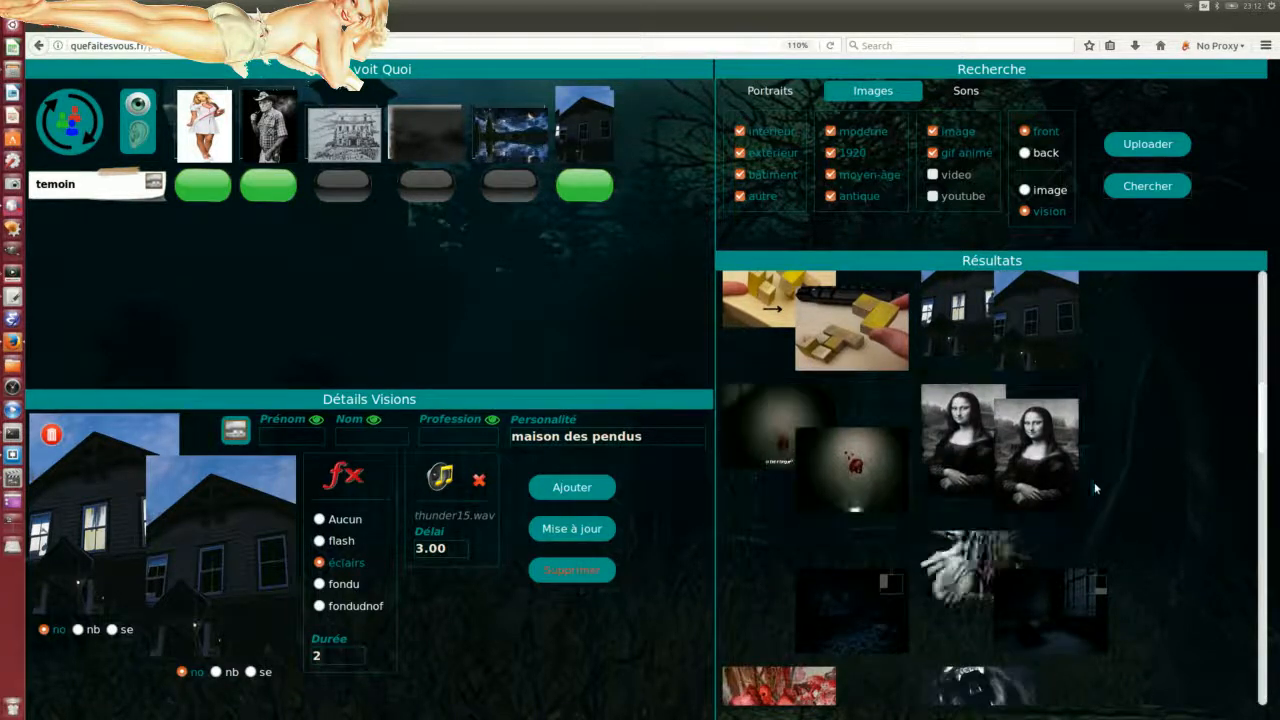
scroll(1110, 480, "down", 3)
scroll(898, 543, "down", 5)
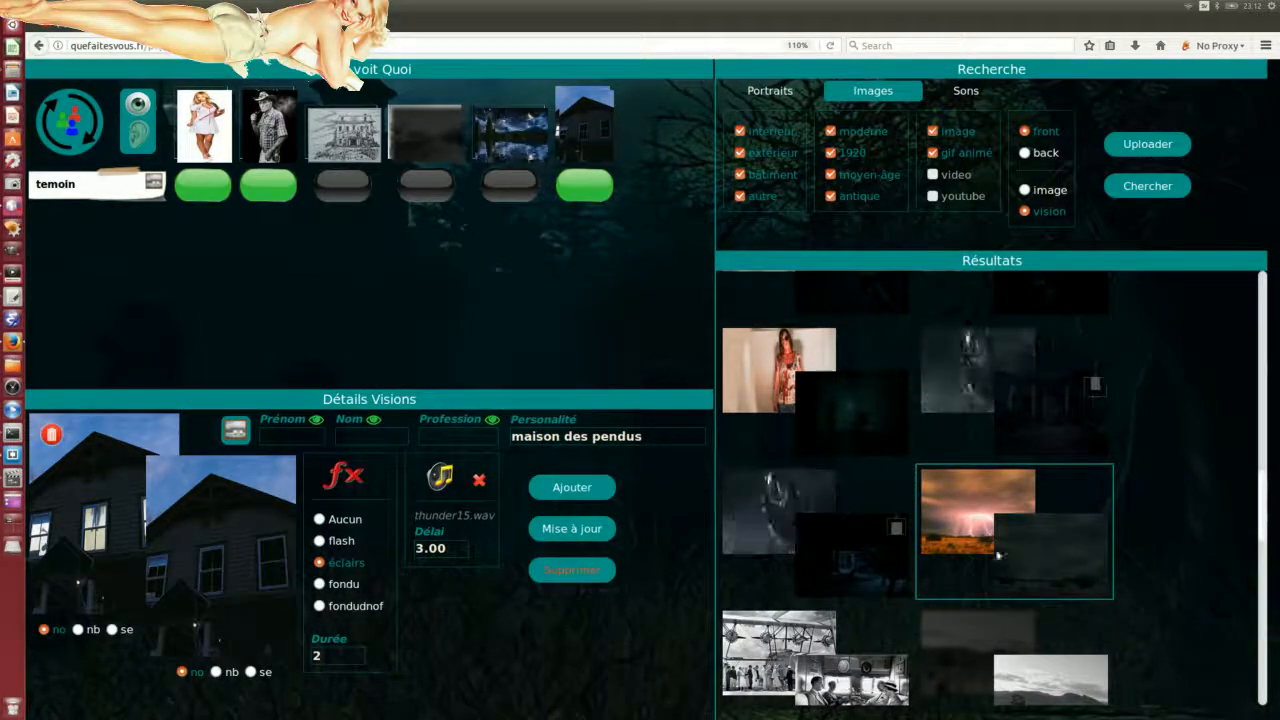
Step: Load the lightning storm into Détails Visions, add it as the new orage vision, and restore the preview
left_click_drag(1021, 557, 168, 497)
left_click_drag(428, 672, 627, 645)
left_click_drag(520, 648, 536, 649)
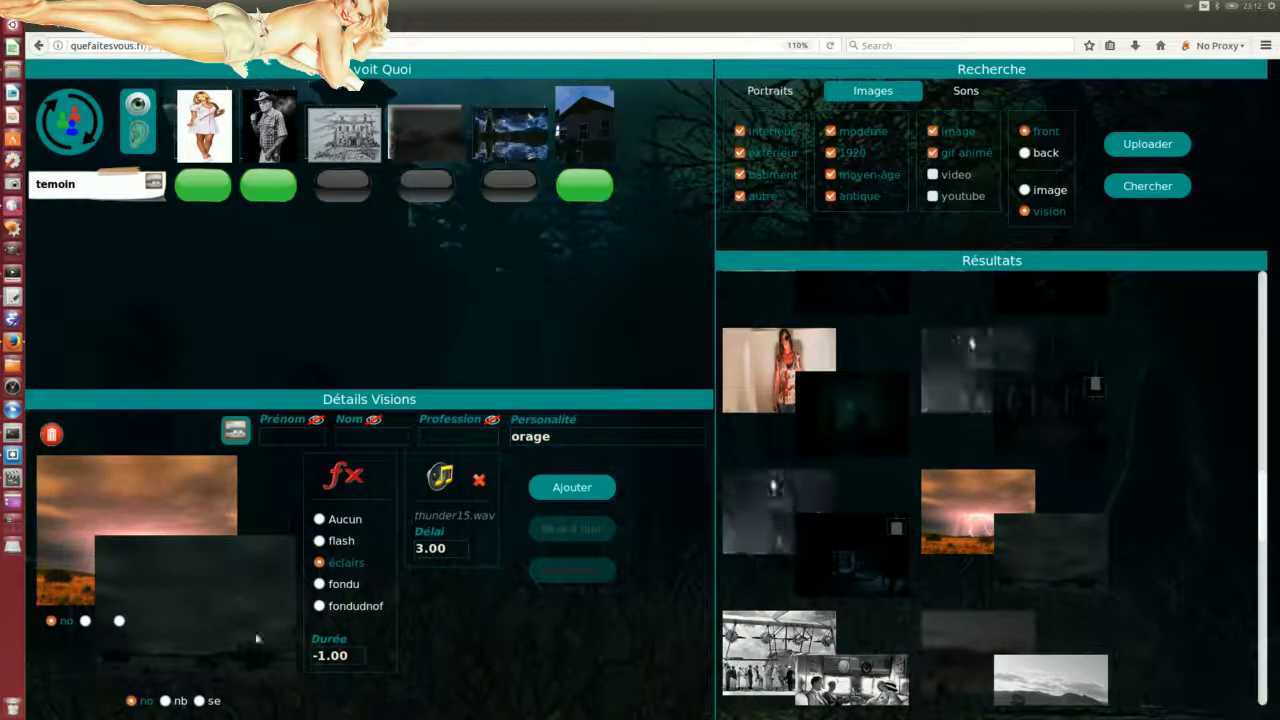
left_click(572, 487)
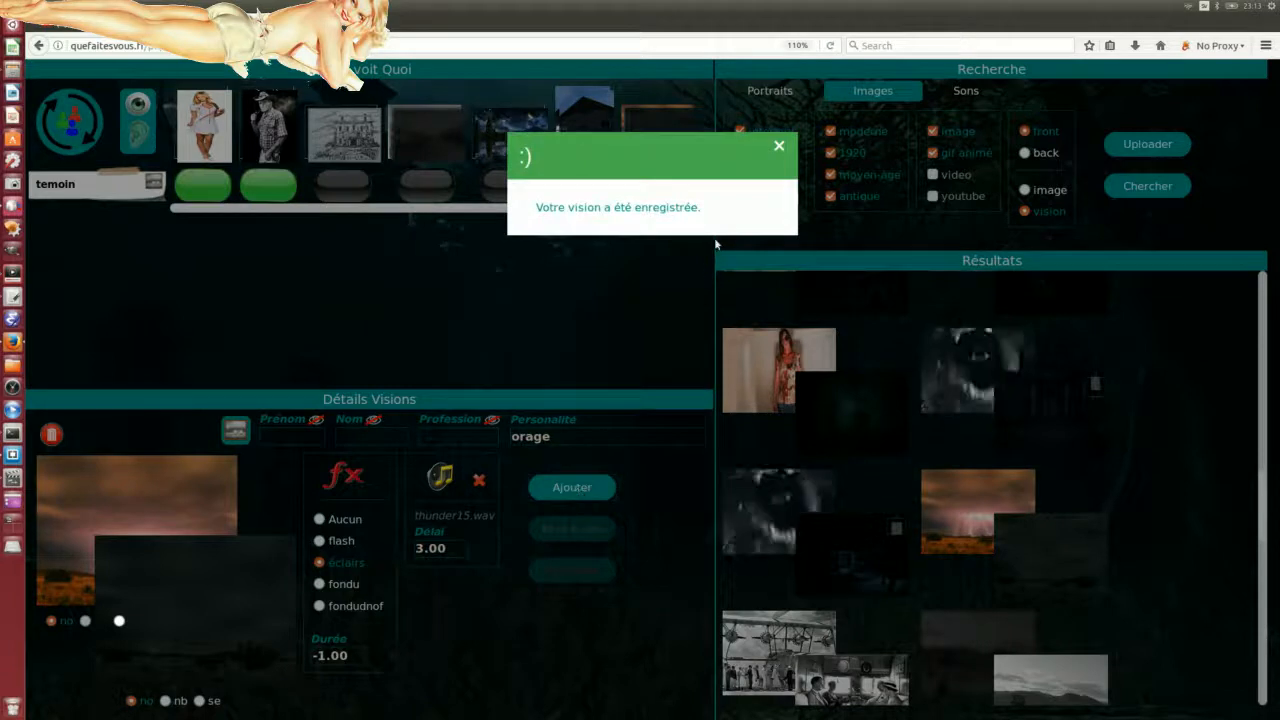
left_click(779, 147)
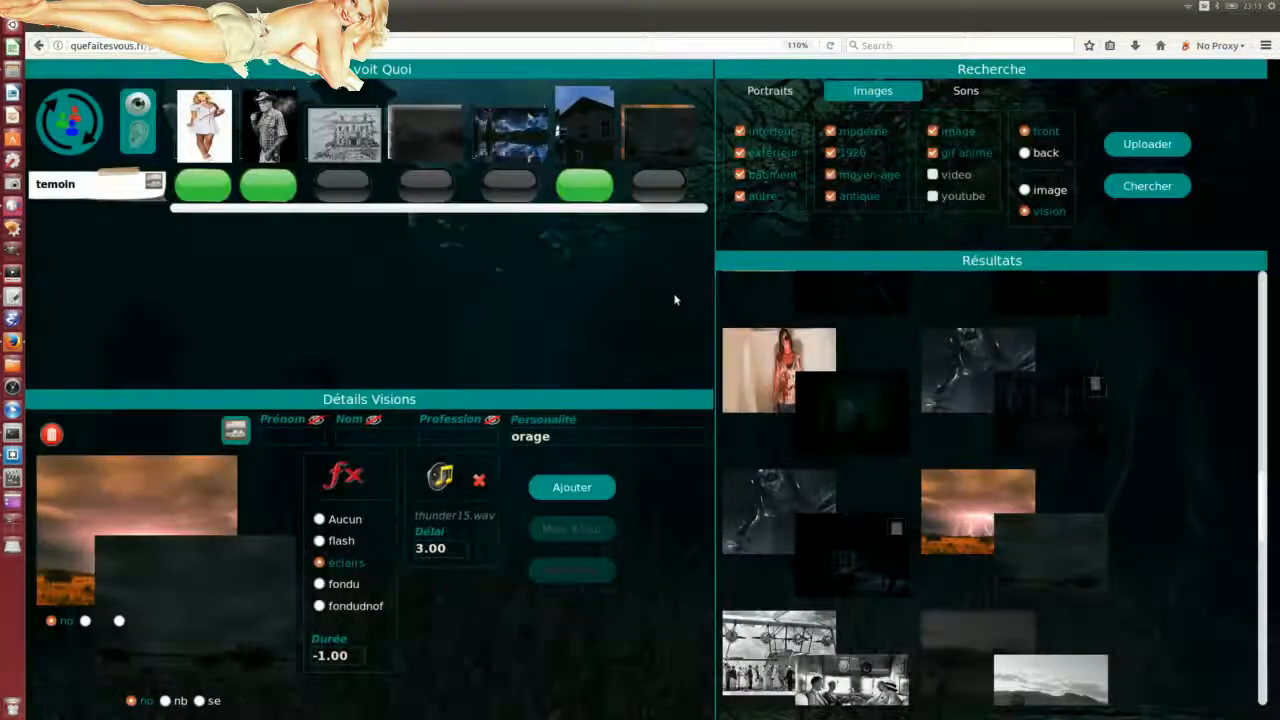
left_click_drag(0, 167, 1003, 295)
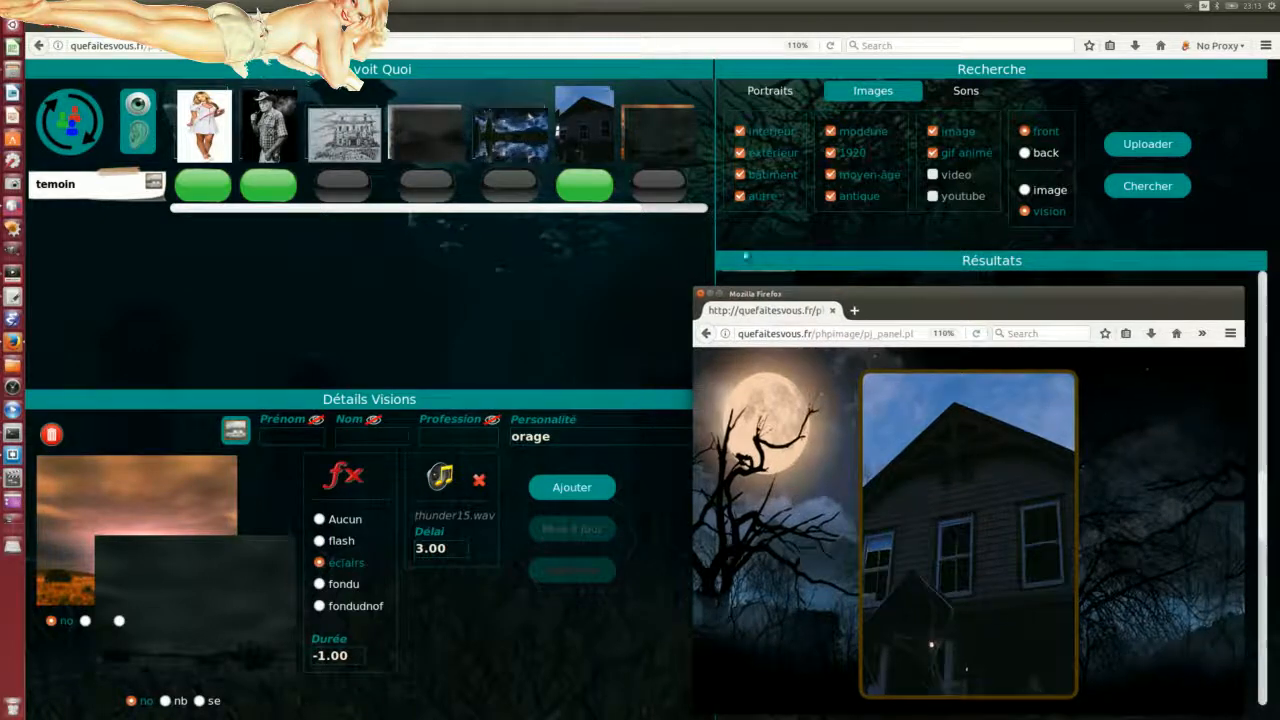
Step: Activate the orage storm vision, check the dark stormy preview, then move the player window off screen
left_click(643, 195)
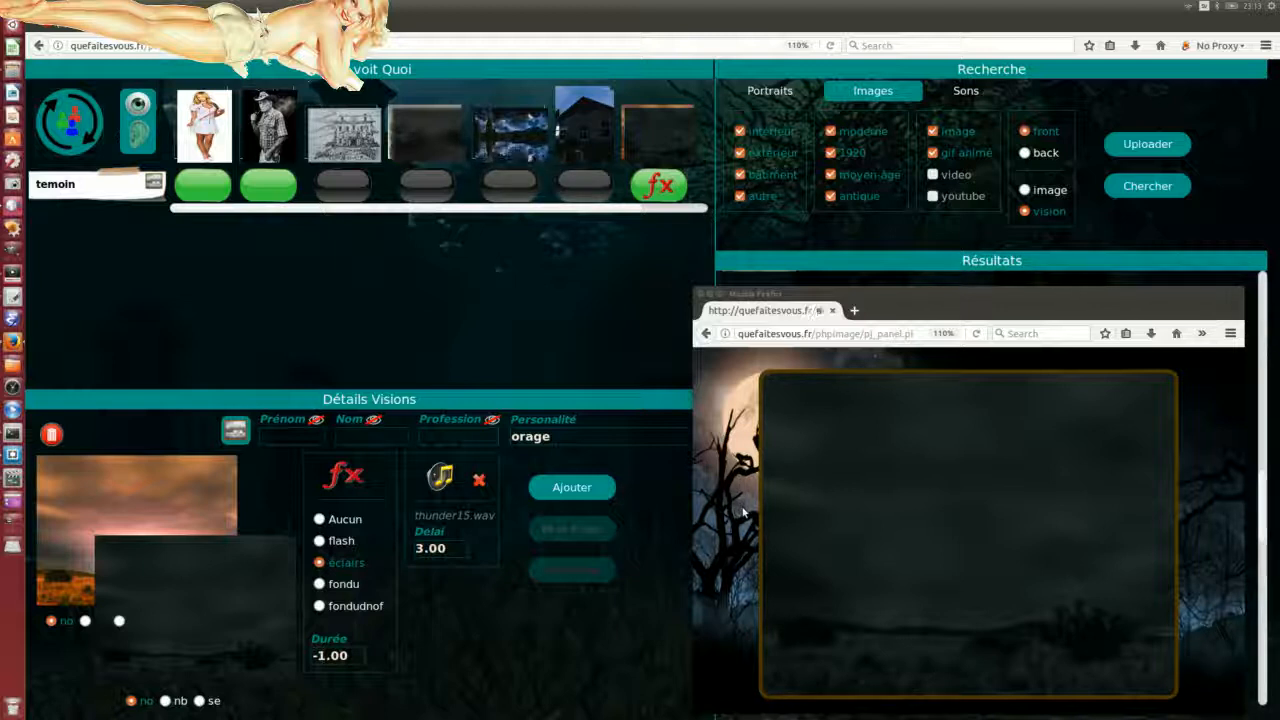
left_click_drag(938, 303, 0, 220)
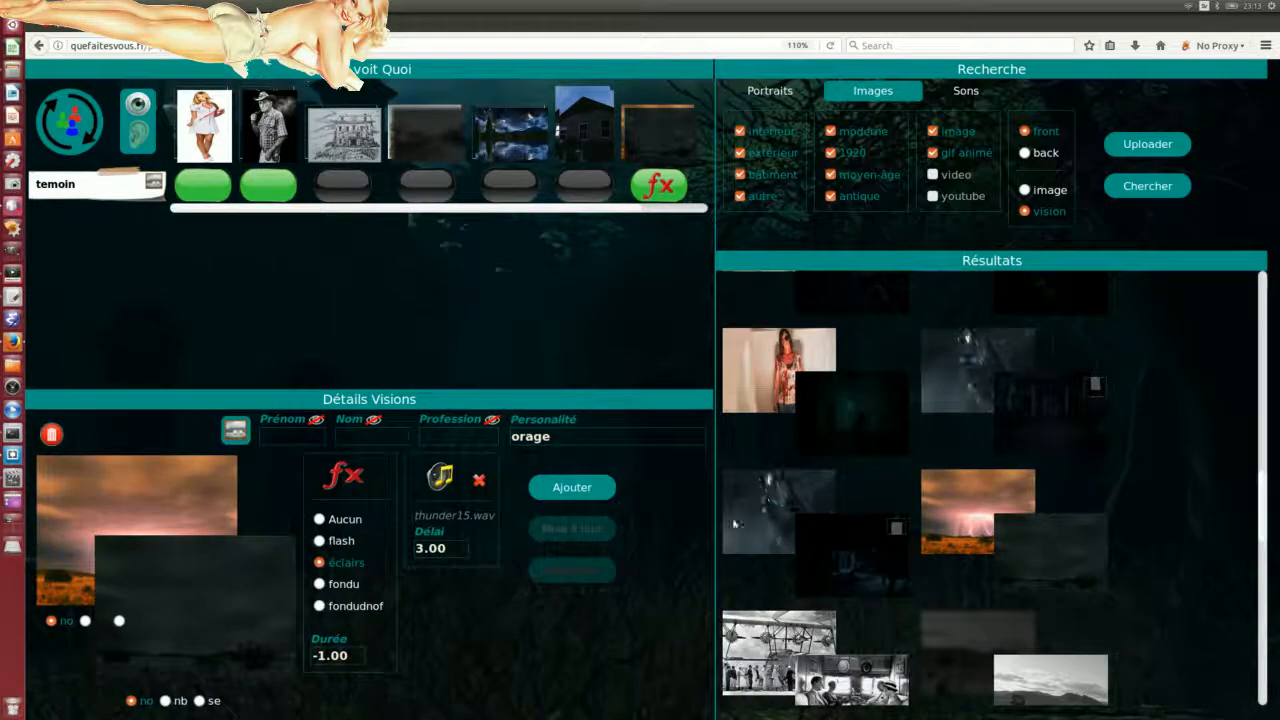
Step: Scroll through the vision image results to look for a dark scene
scroll(760, 510, "down", 4)
scroll(860, 543, "down", 8)
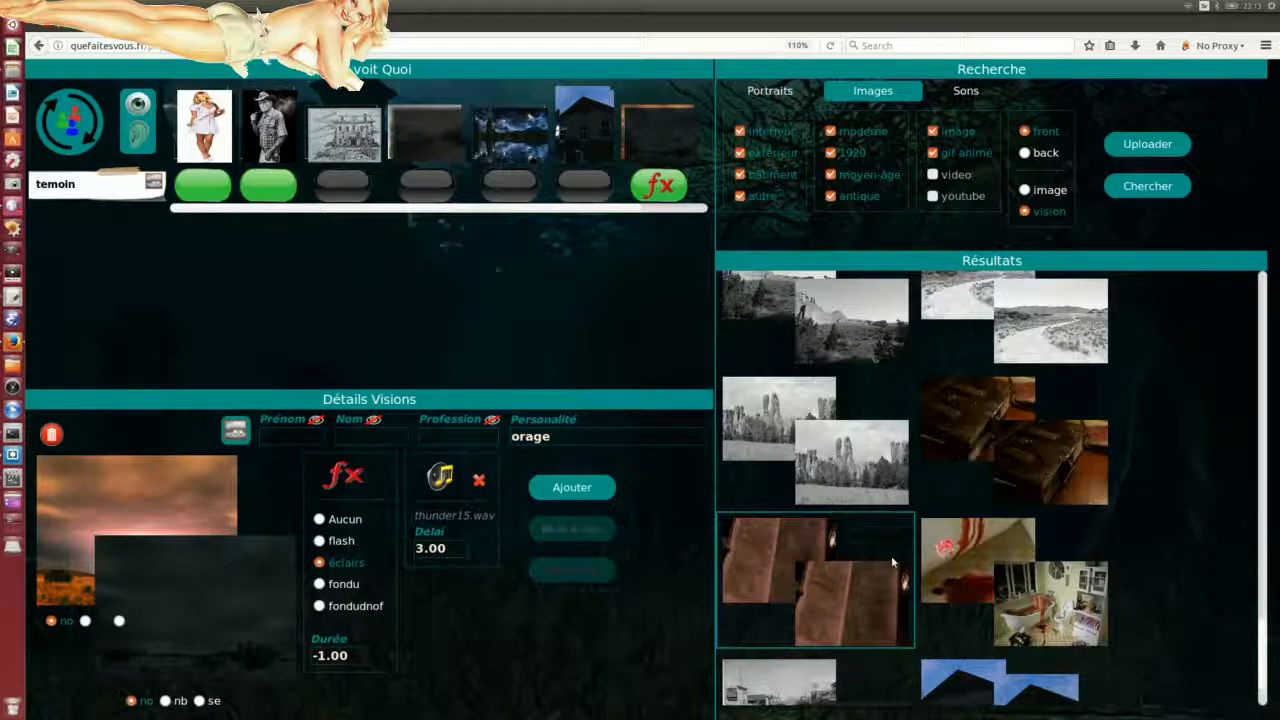
scroll(893, 562, "down", 1)
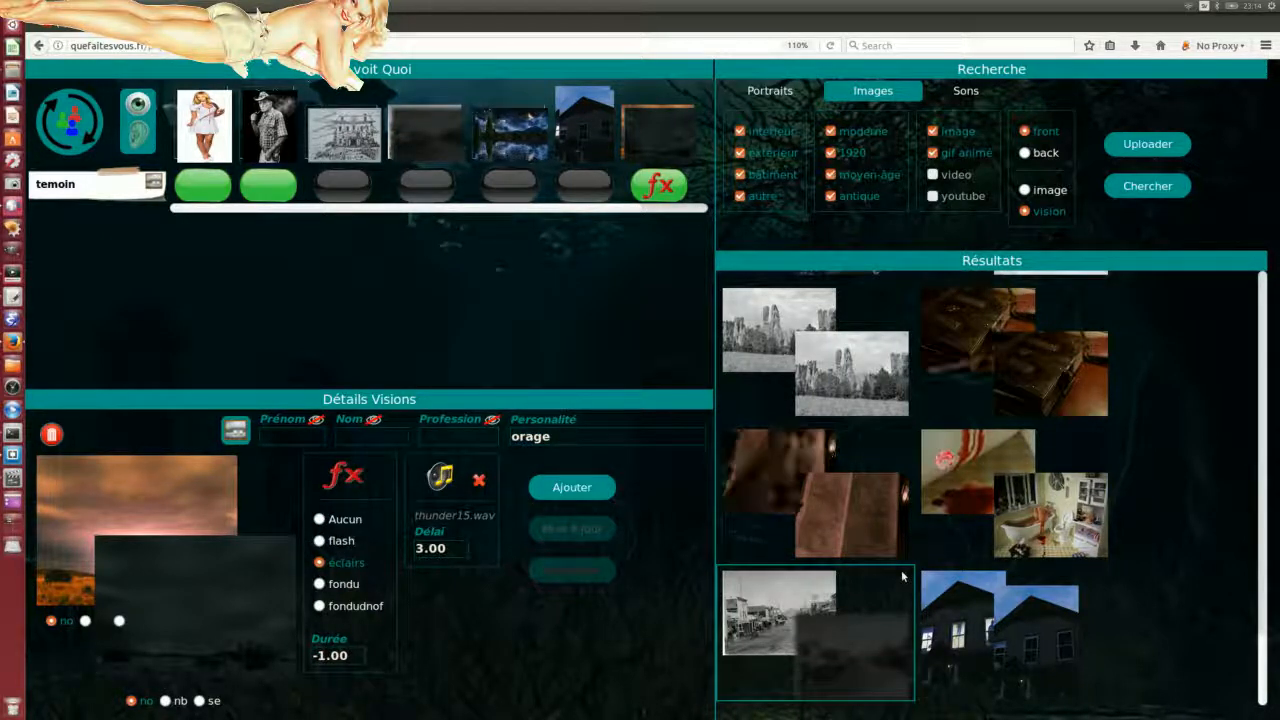
scroll(965, 606, "down", 5)
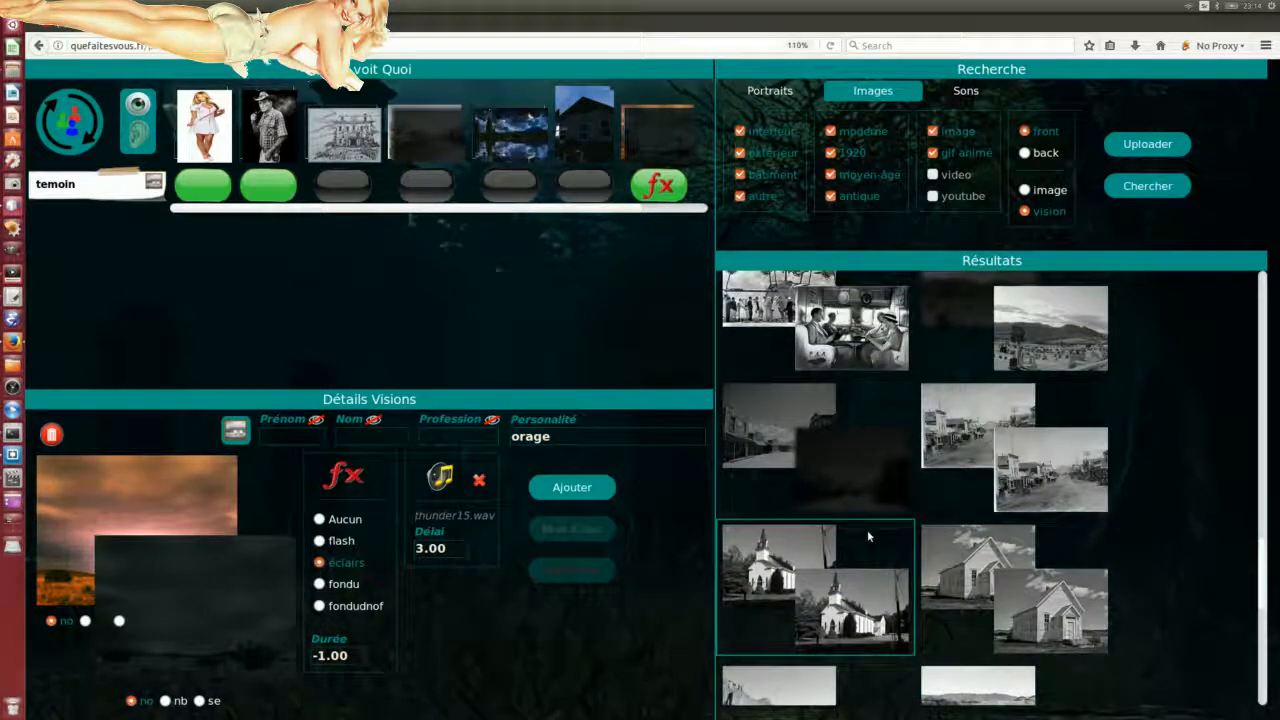
scroll(954, 521, "up", 5)
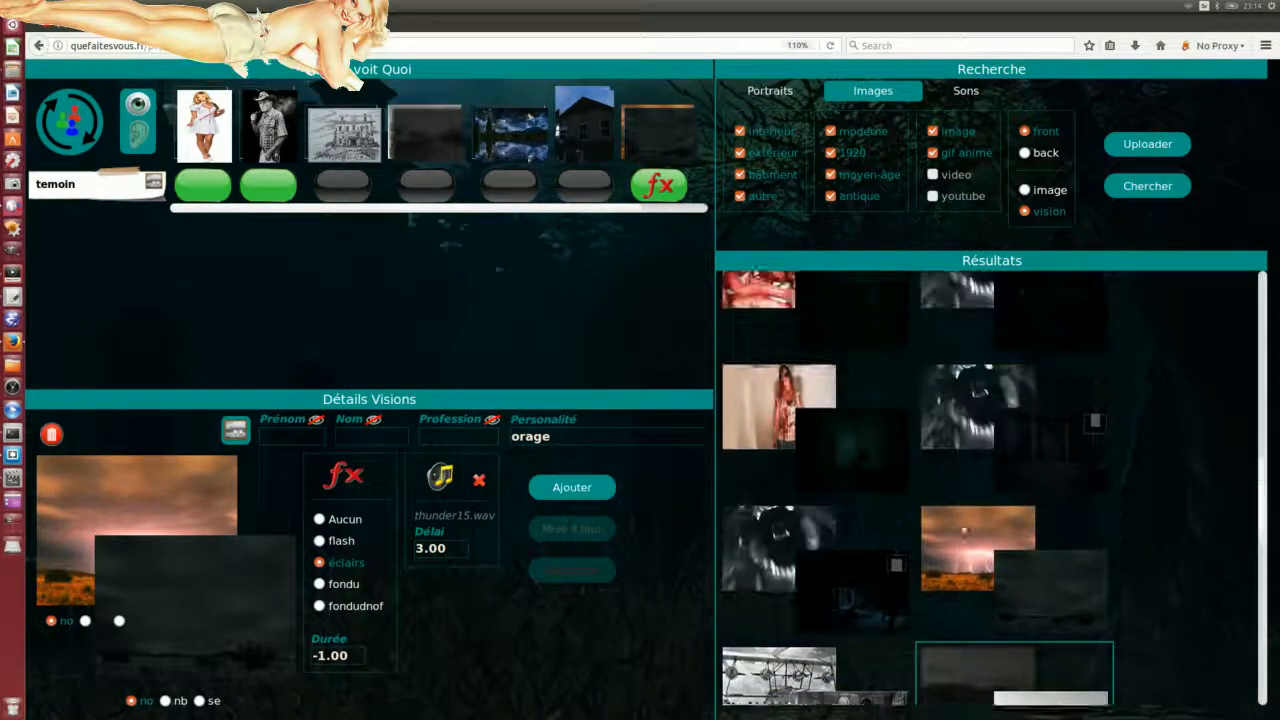
scroll(990, 520, "up", 1)
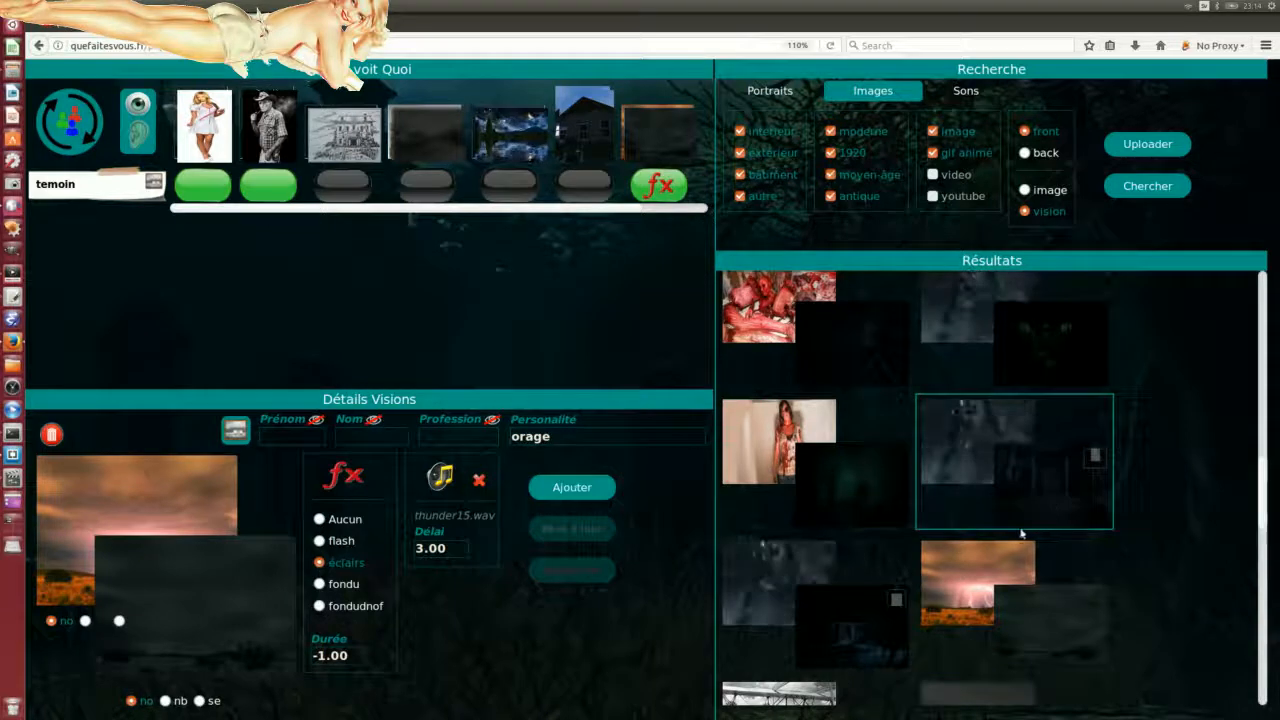
scroll(1021, 534, "up", 3)
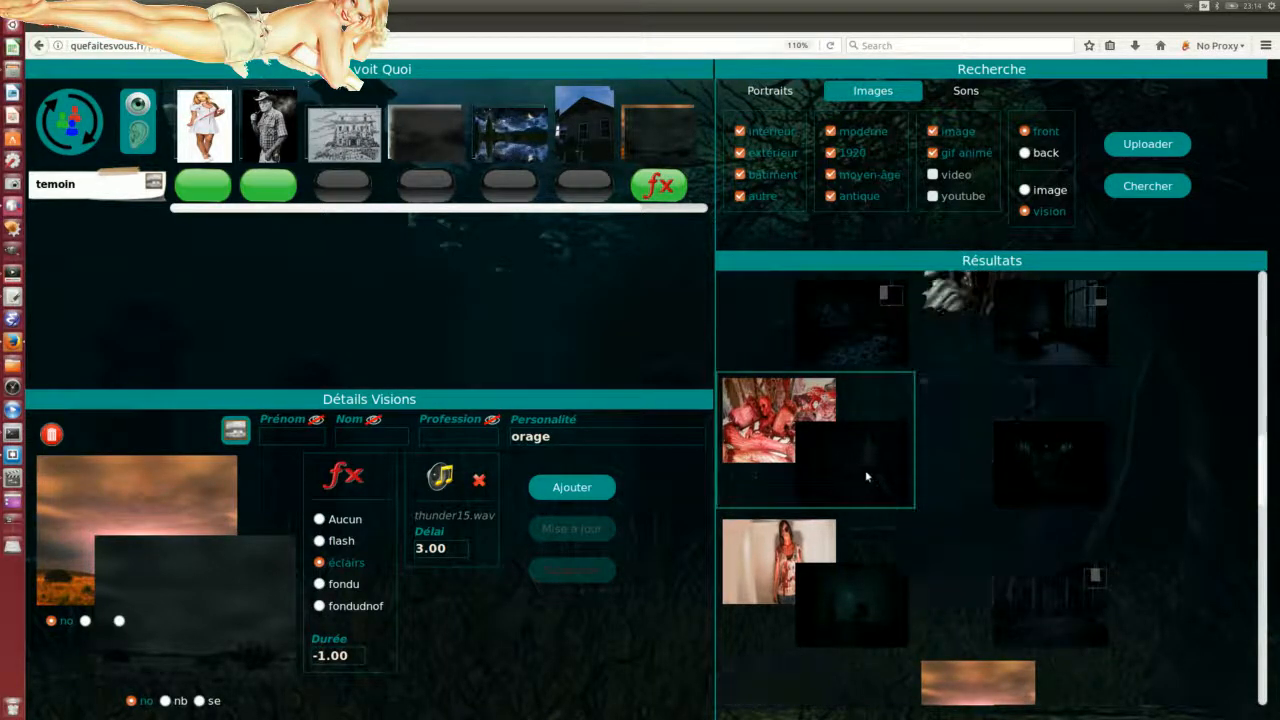
scroll(929, 494, "up", 4)
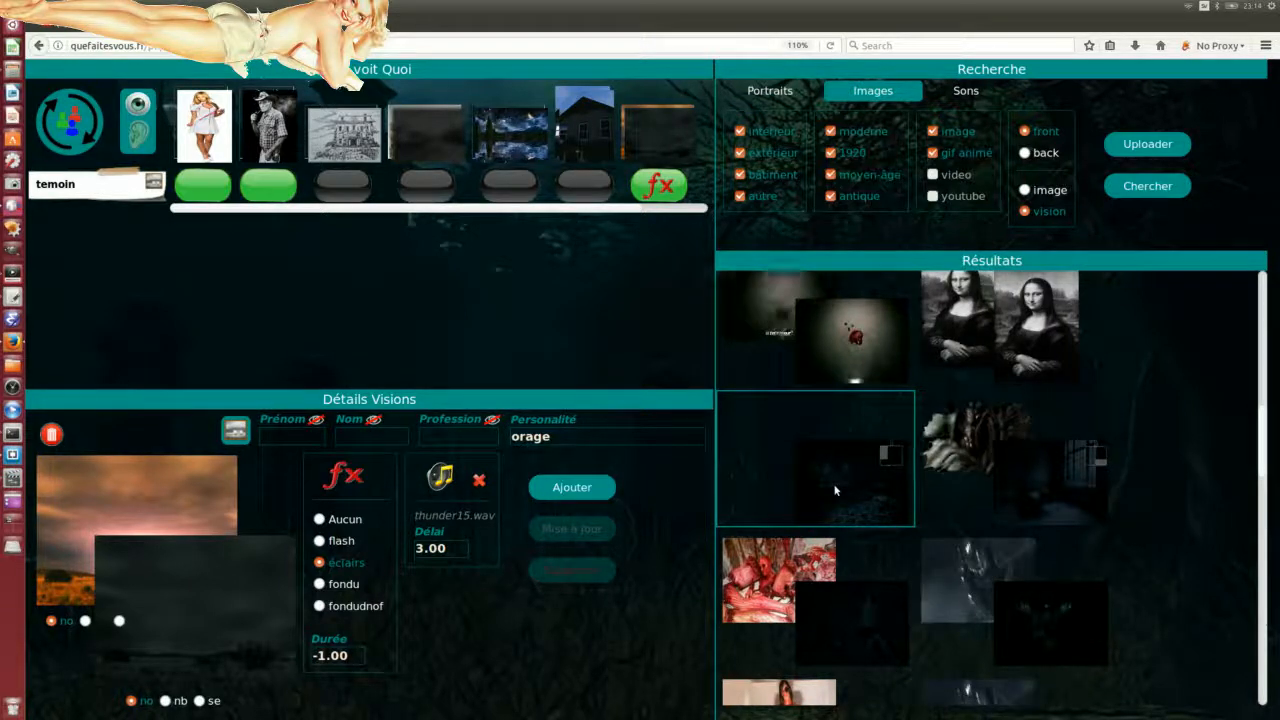
Step: Save a new vision using the dark living-room image with no effect
left_click_drag(836, 490, 558, 645)
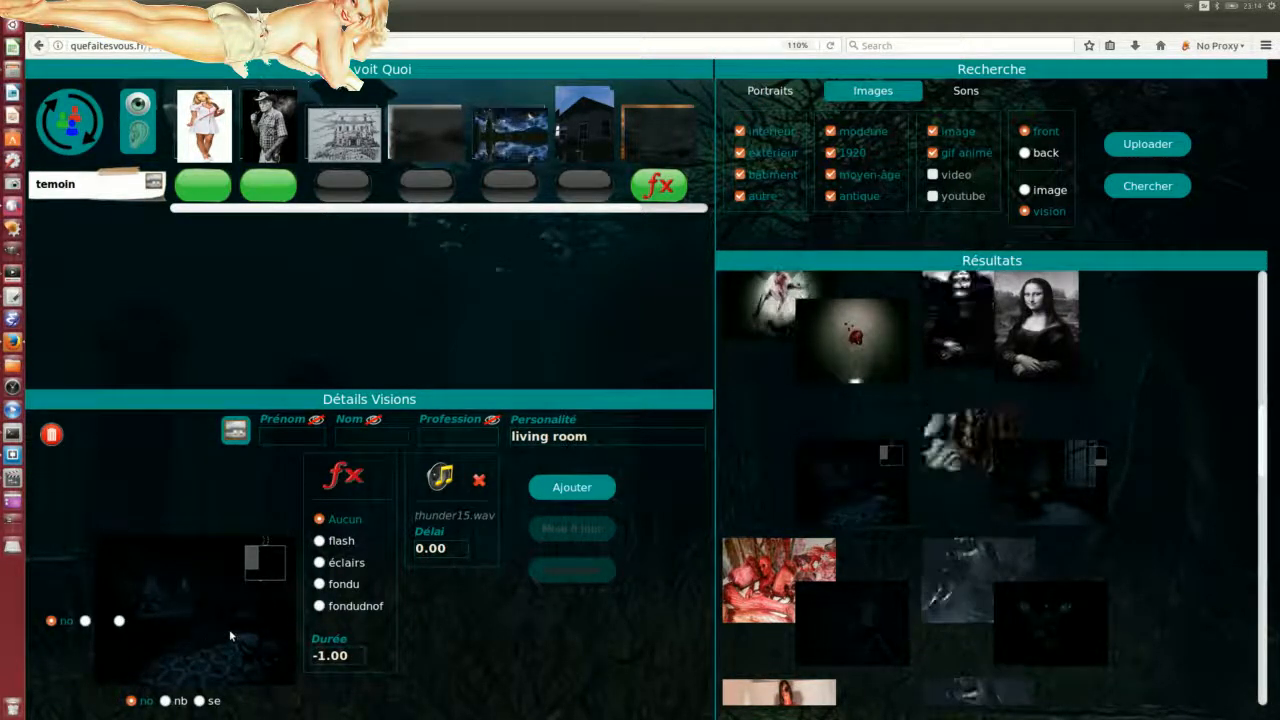
left_click(585, 490)
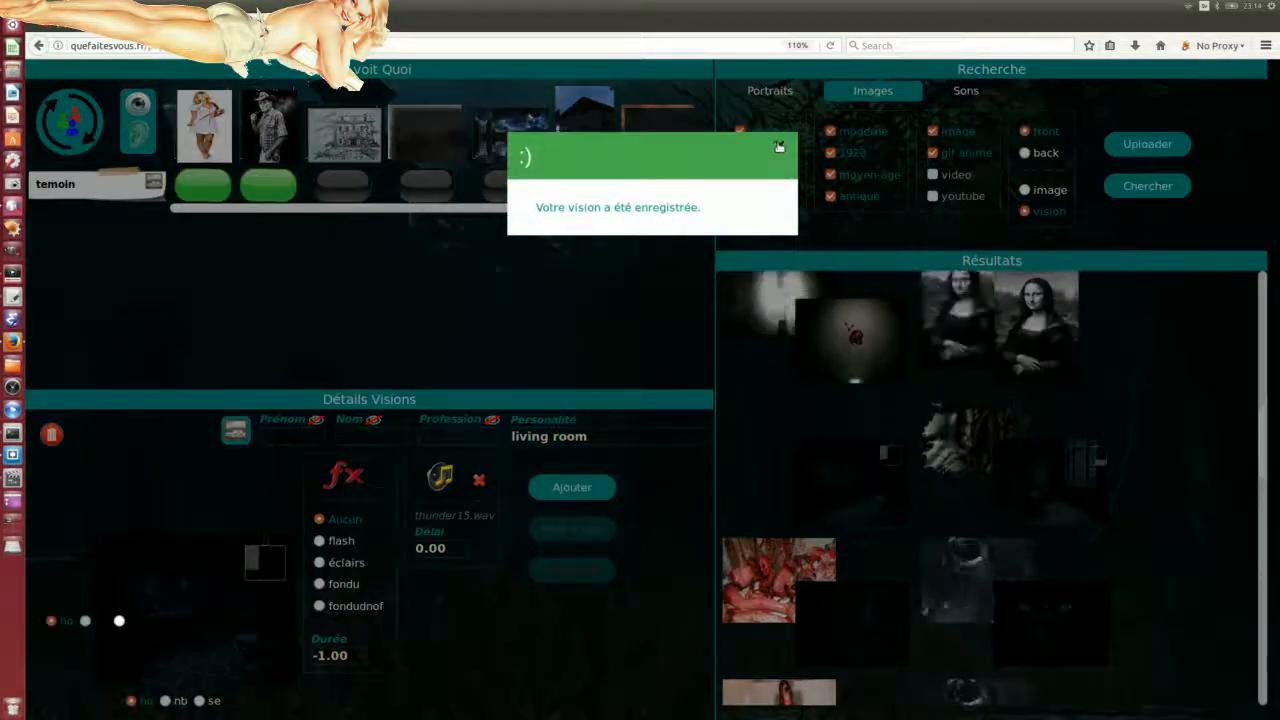
left_click(779, 147)
Step: Make the new living-room vision active and bring the preview player onscreen
left_click_drag(380, 208, 587, 214)
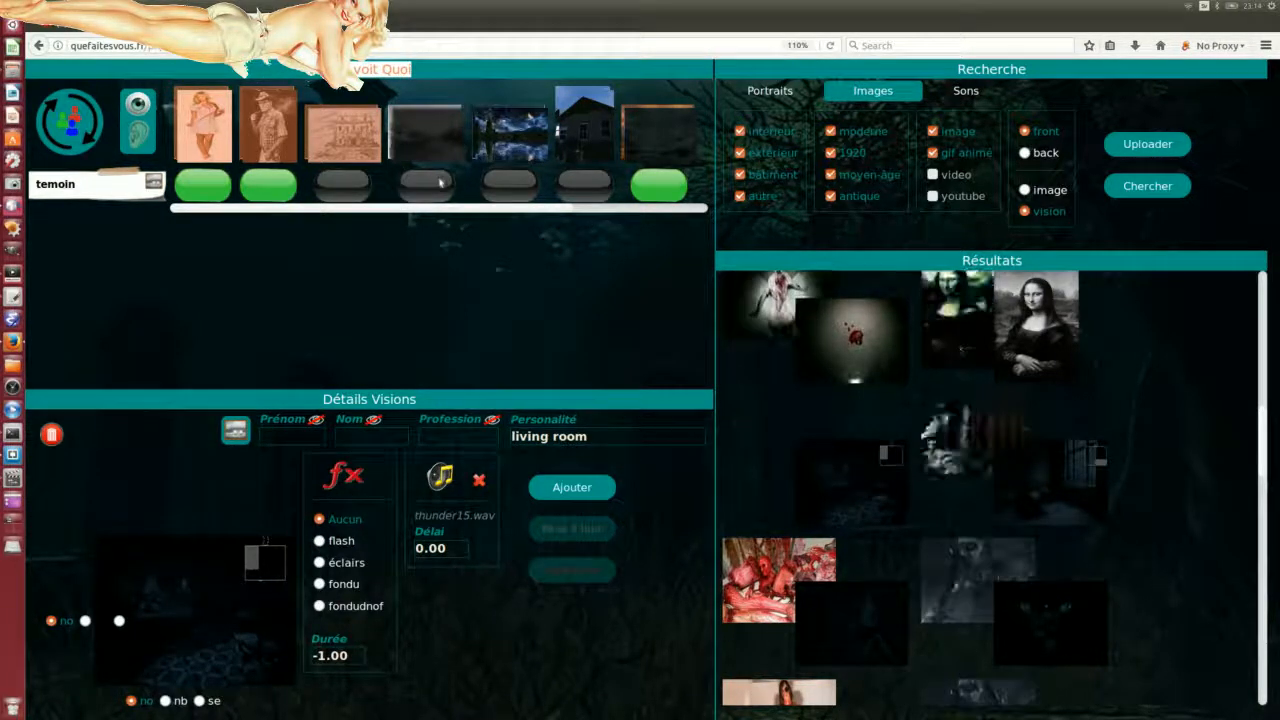
left_click(694, 209)
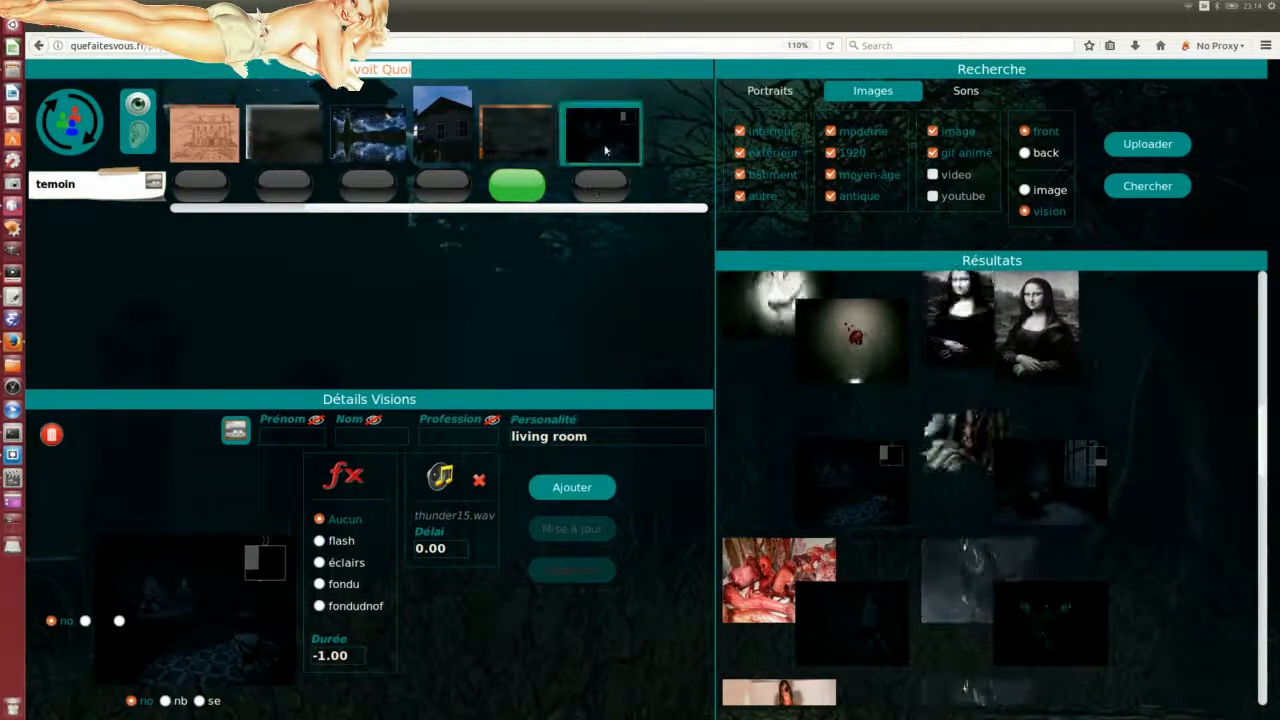
left_click(603, 199)
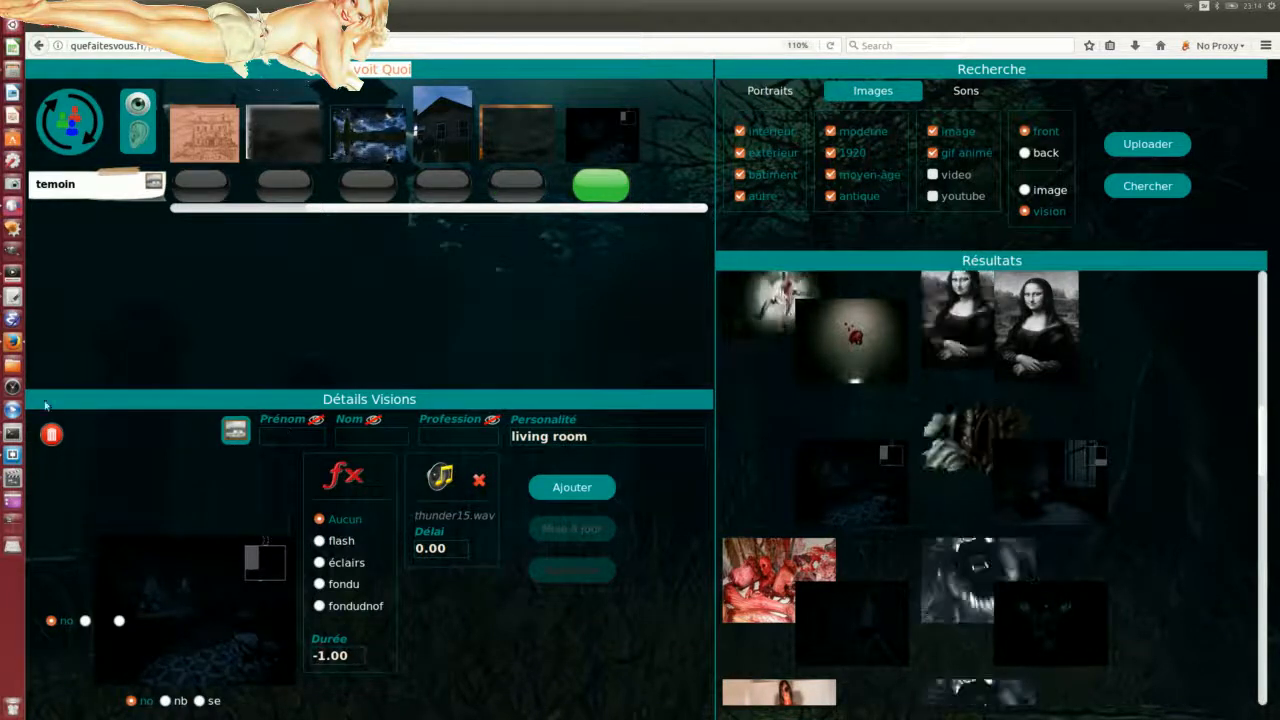
left_click_drag(2, 395, 1071, 300)
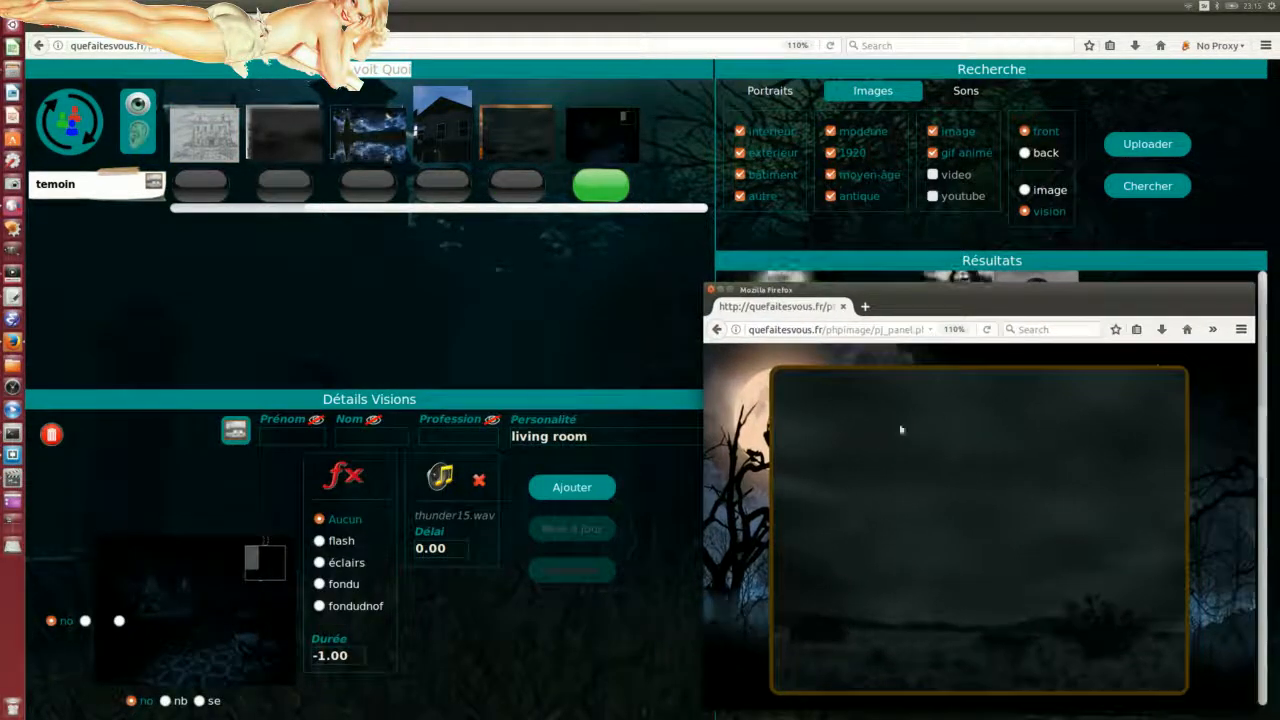
Step: Play the living-room vision in an enlarged preview player, reloading it with Resend
left_click(63, 127)
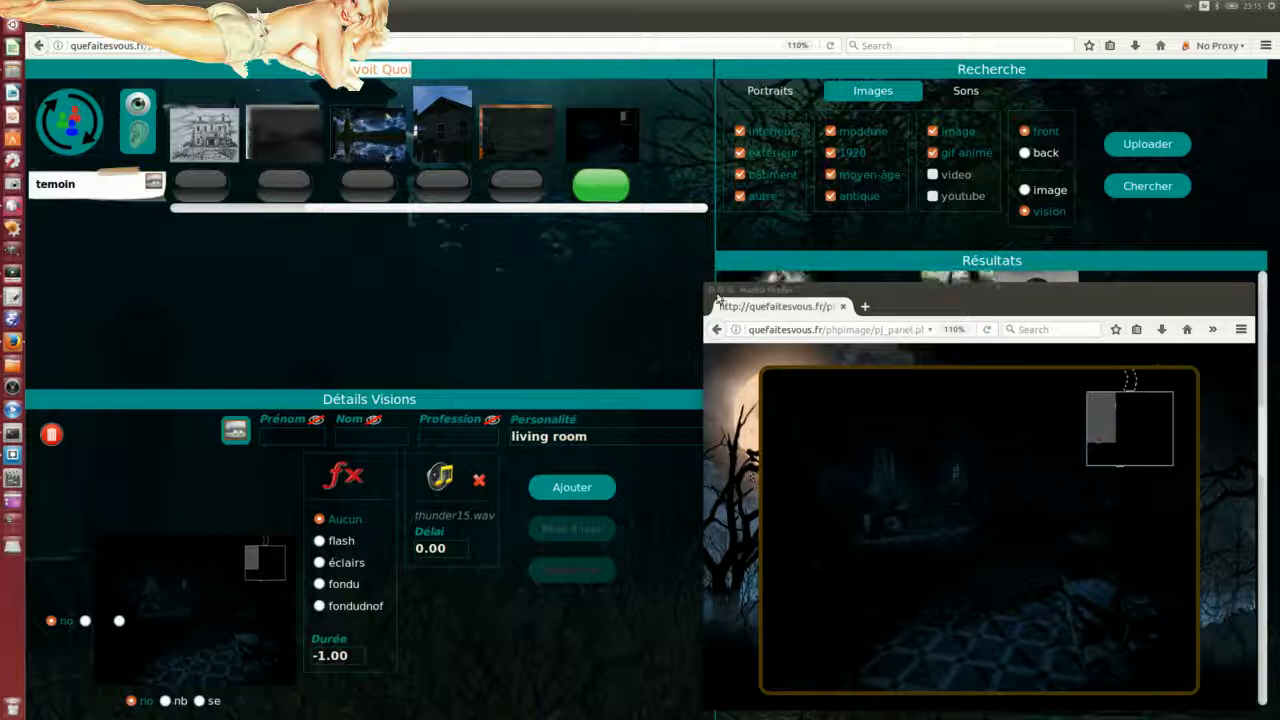
left_click_drag(704, 285, 402, 65)
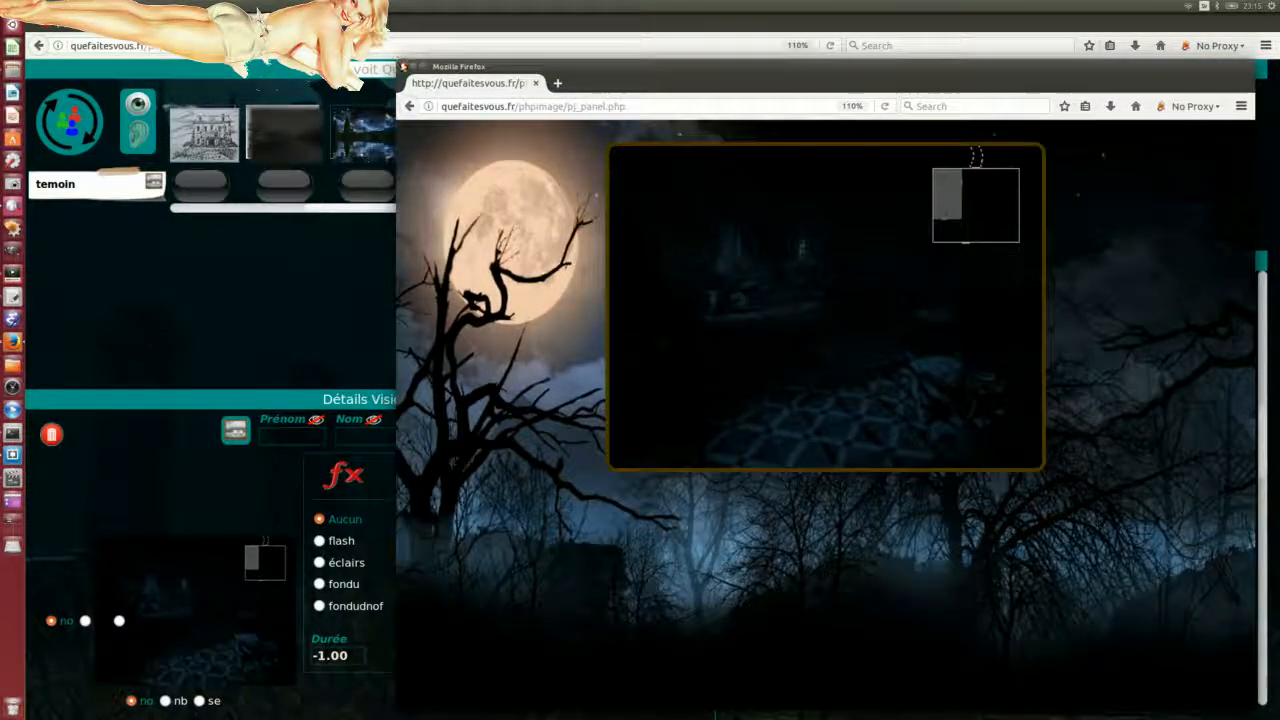
left_click(887, 106)
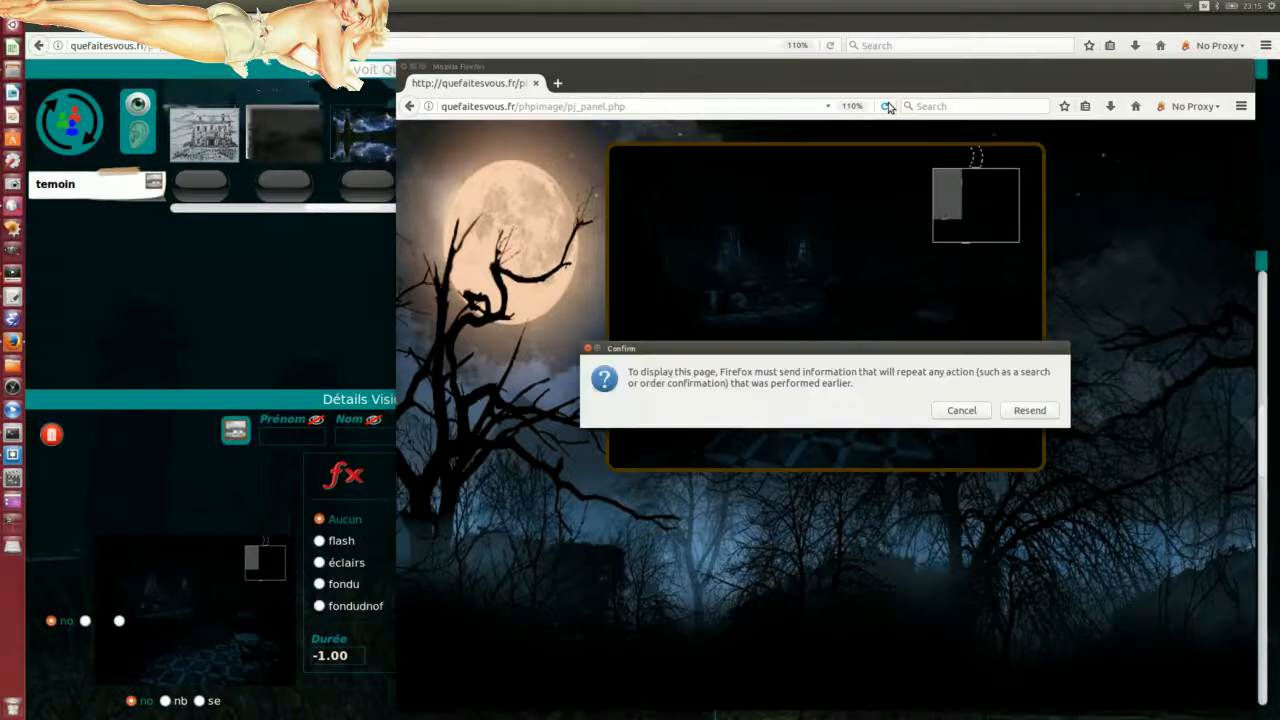
left_click(1025, 412)
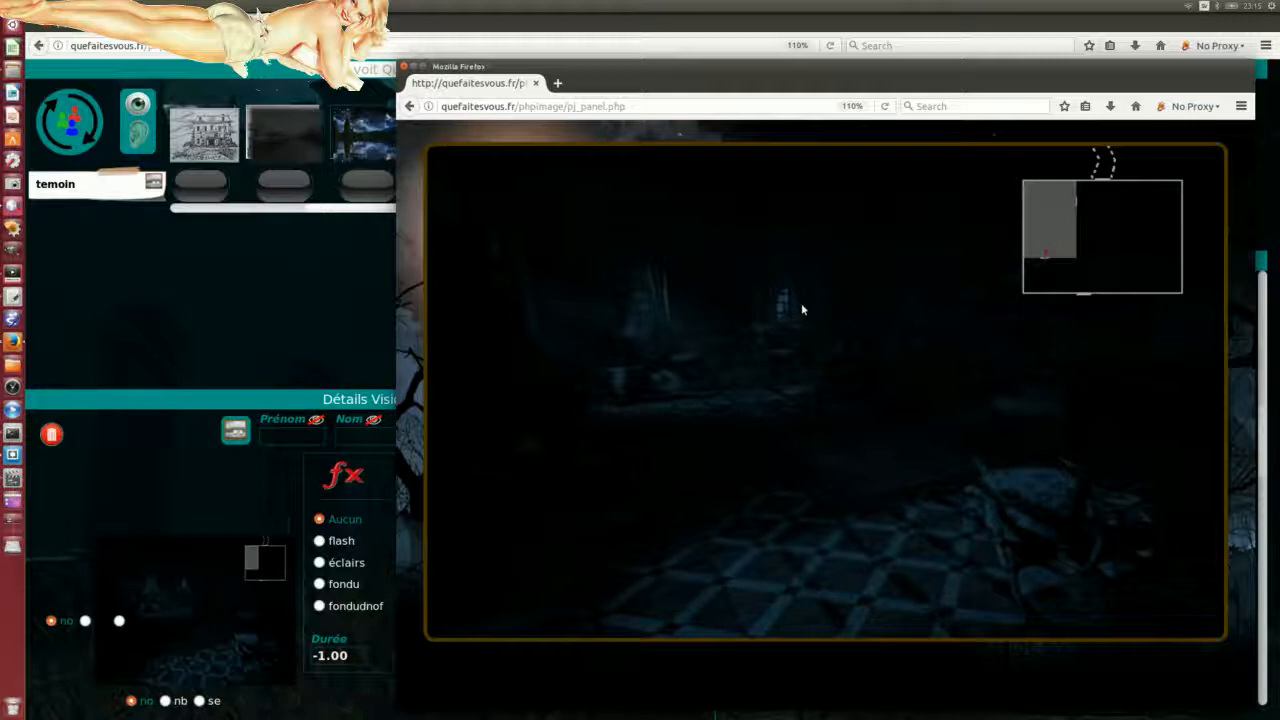
left_click_drag(598, 80, 604, 250)
left_click_drag(760, 254, 745, 69)
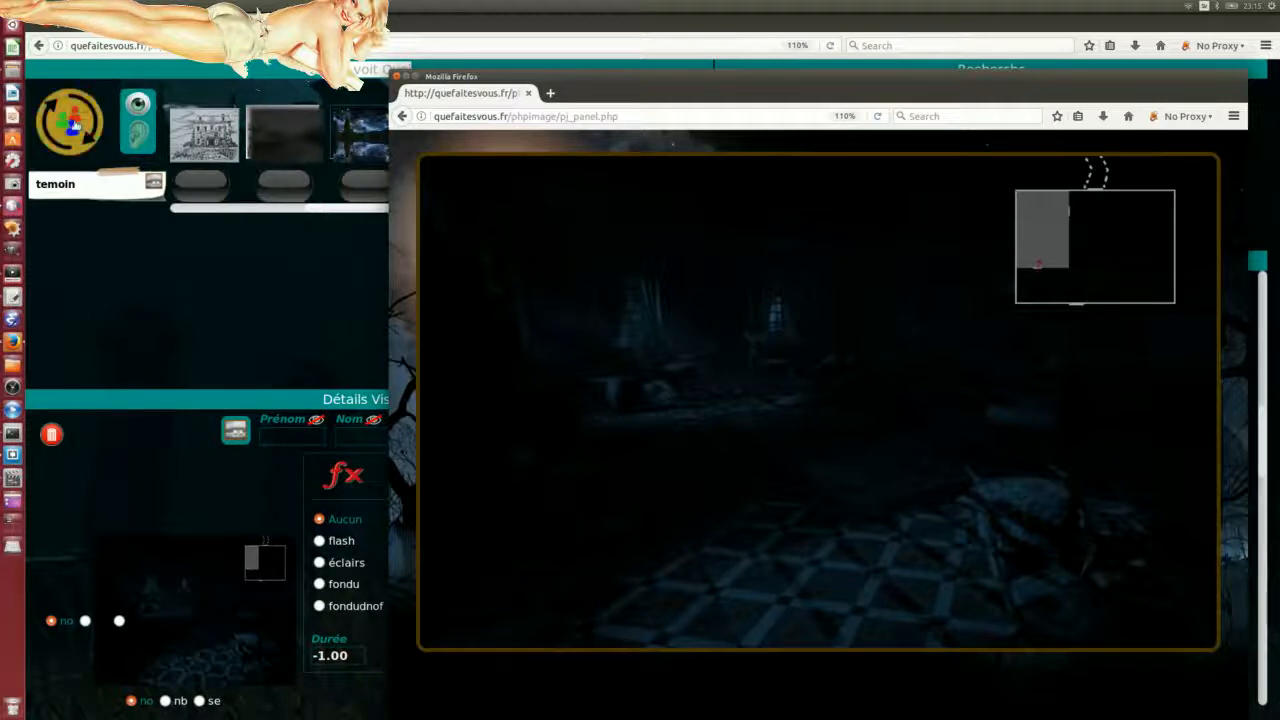
left_click(72, 122)
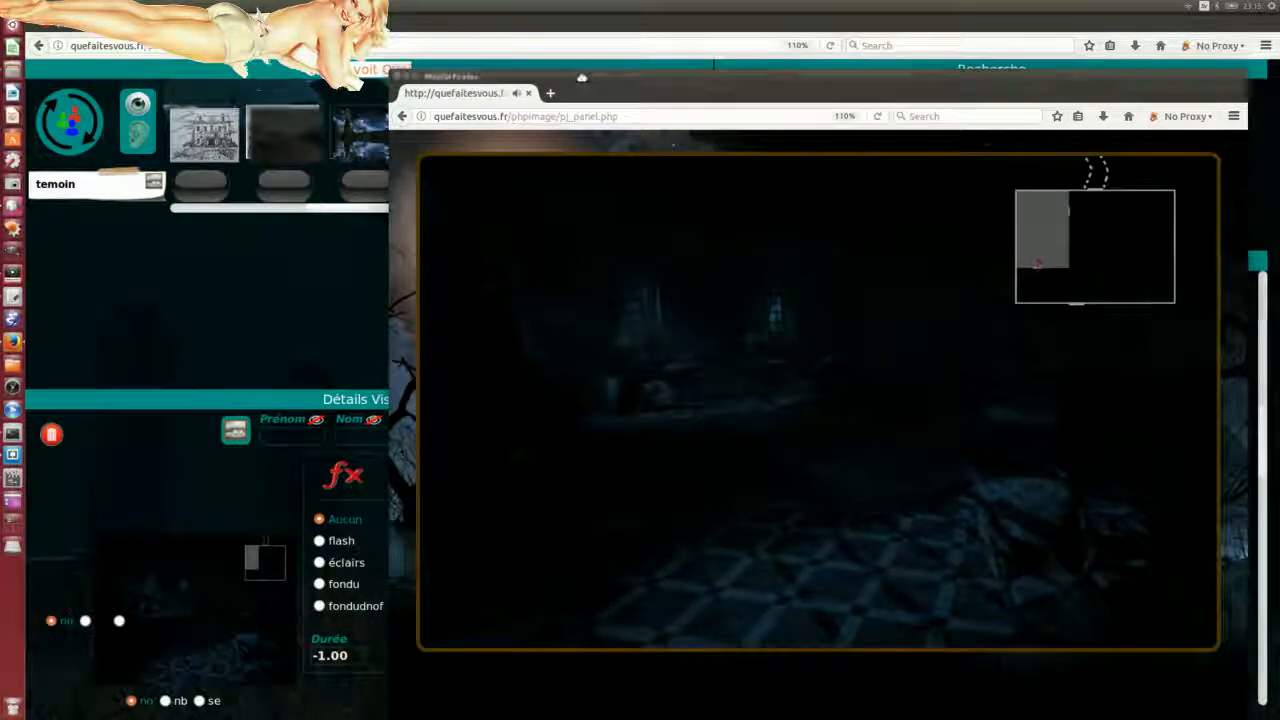
Step: Move the preview player aside and minimize it to uncover the editor
left_click_drag(580, 77, 822, 202)
left_click_drag(818, 201, 615, 604)
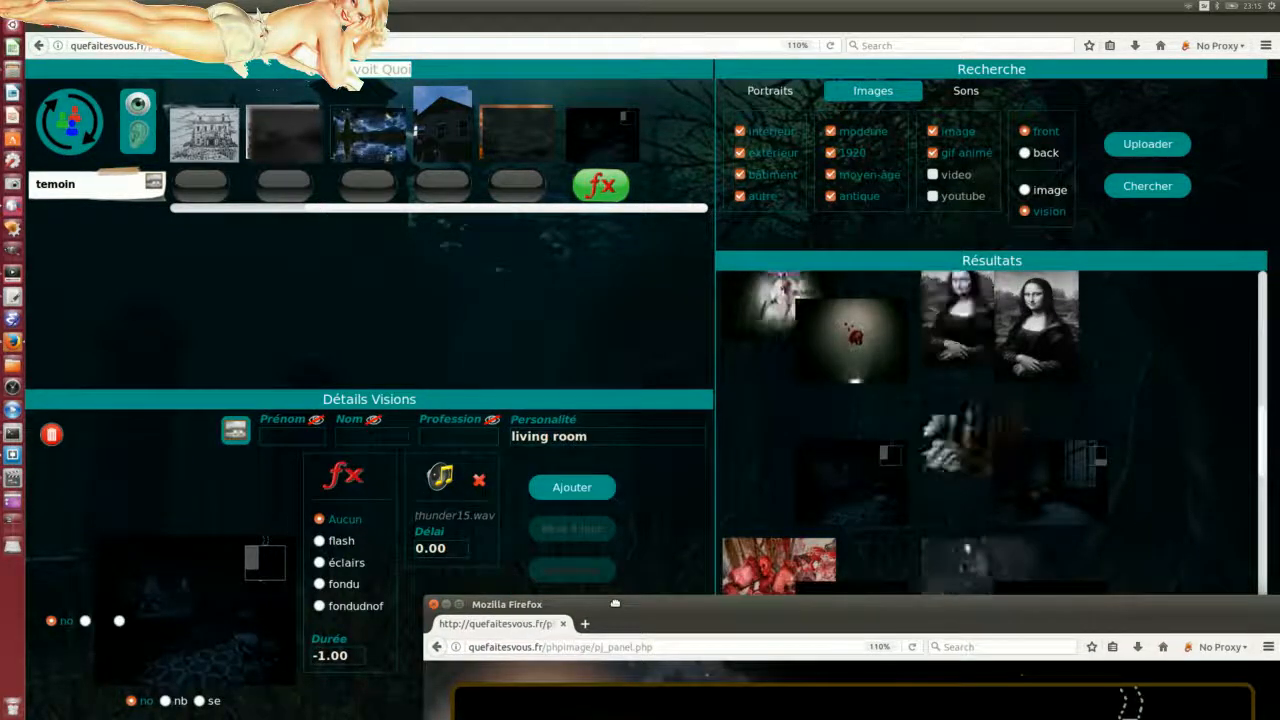
left_click(446, 604)
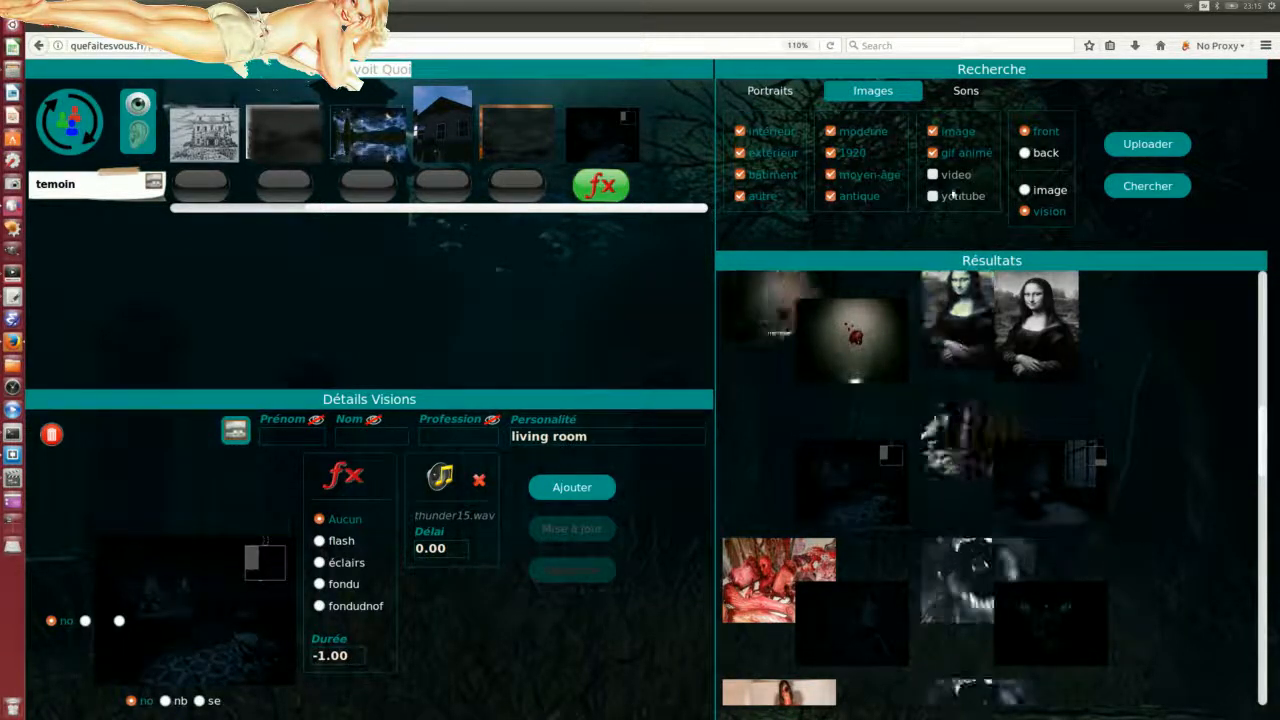
Step: Search the sound library for horreur sounds, excluding plus long ones
left_click(966, 91)
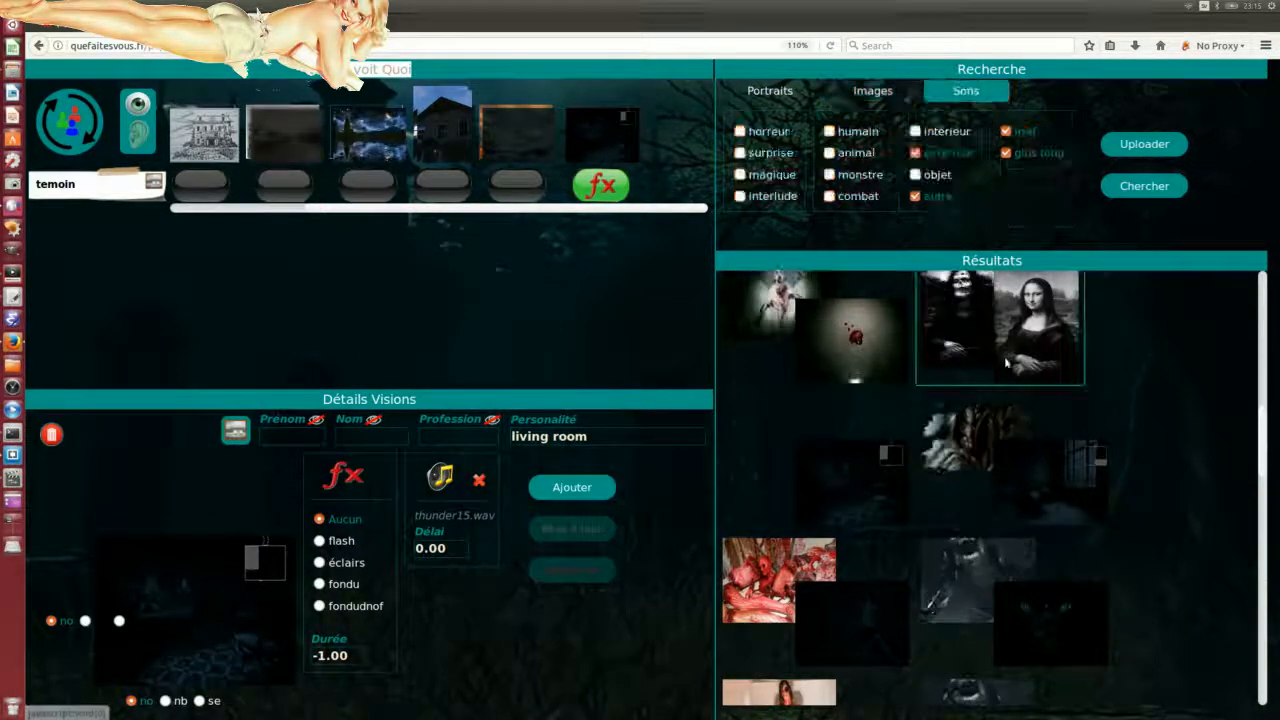
left_click(1141, 189)
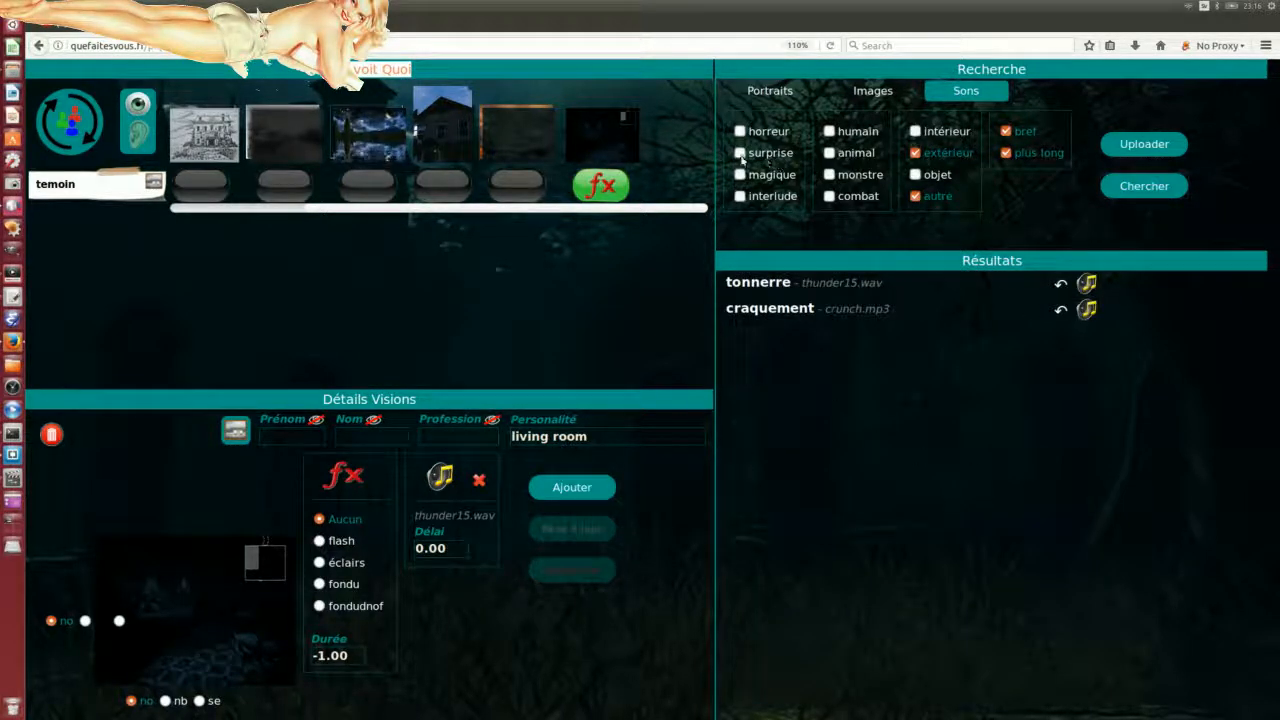
left_click(740, 131)
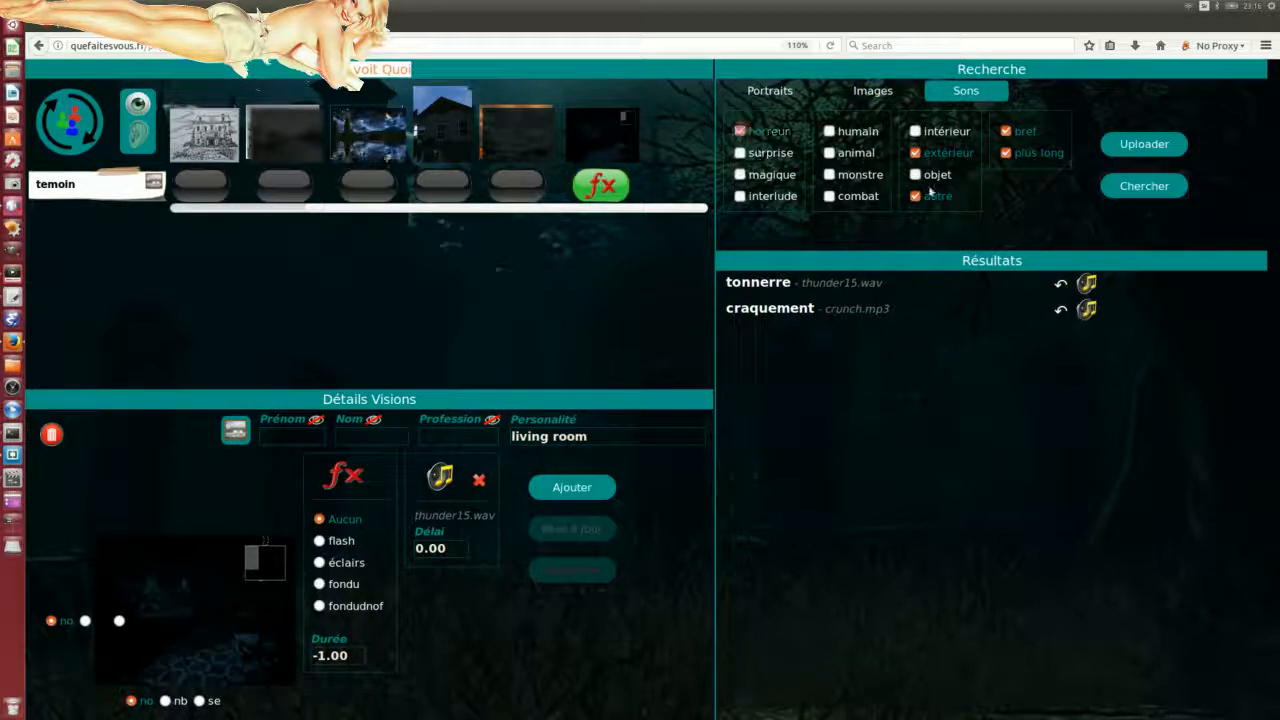
left_click(1006, 153)
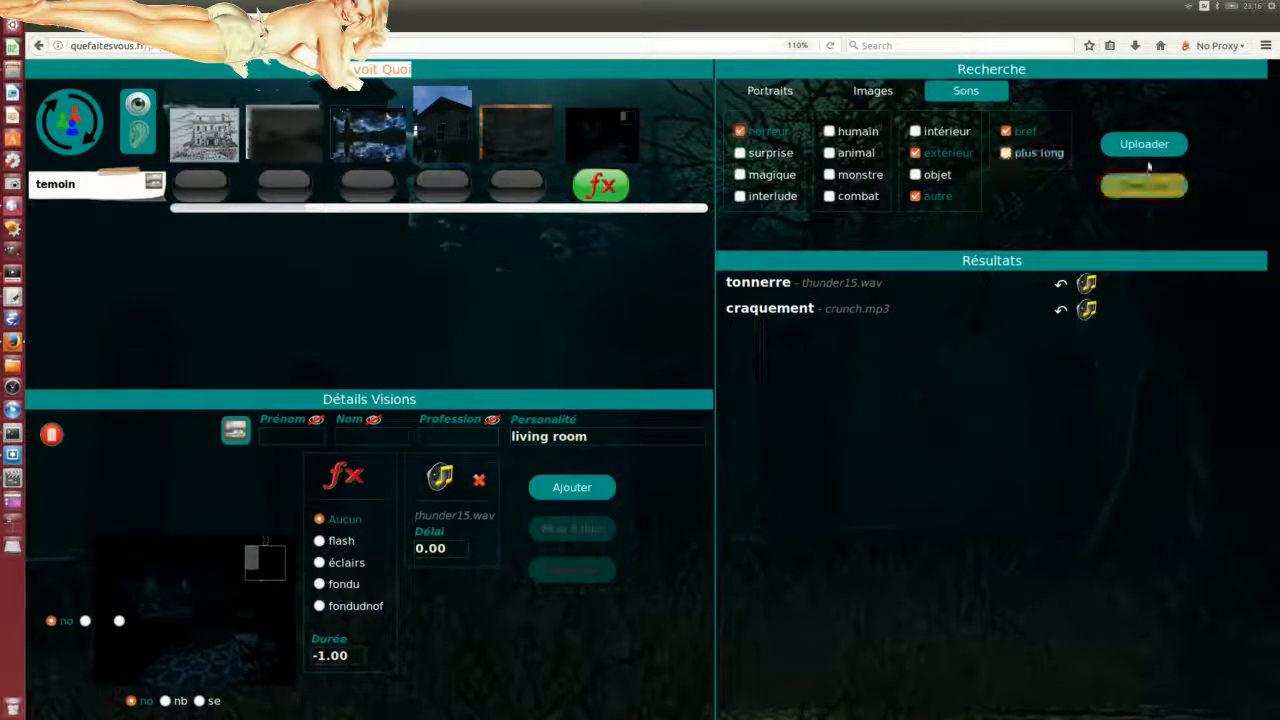
left_click(1144, 186)
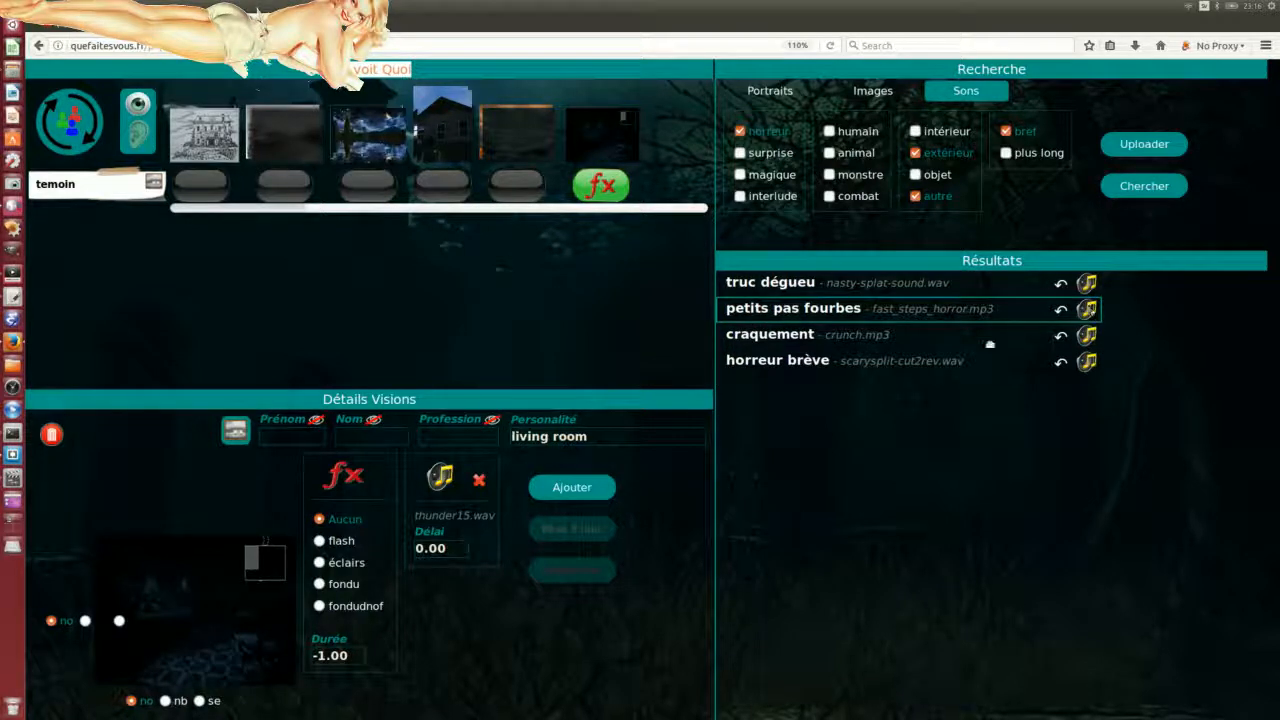
Step: Replace thunder15.wav with the 'petits pas fourbes' sound (fast_steps_horror.mp3) on the living-room vision
left_click_drag(477, 516, 480, 530)
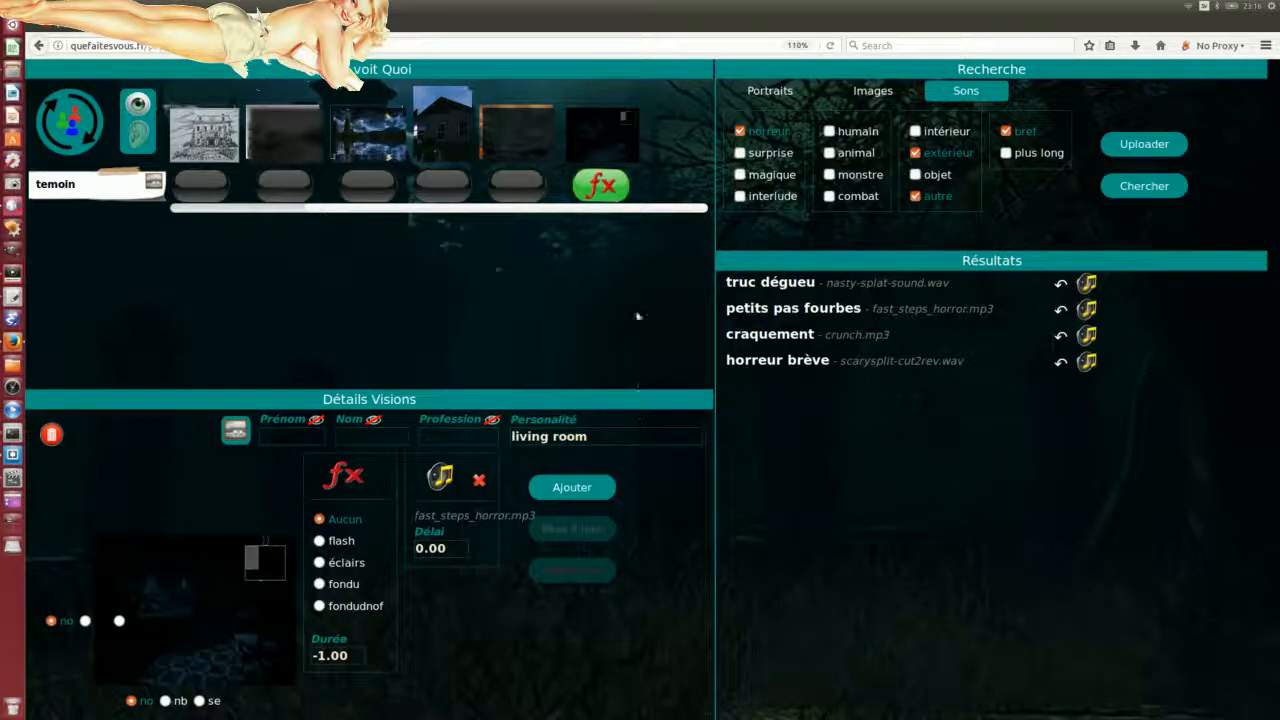
left_click(606, 136)
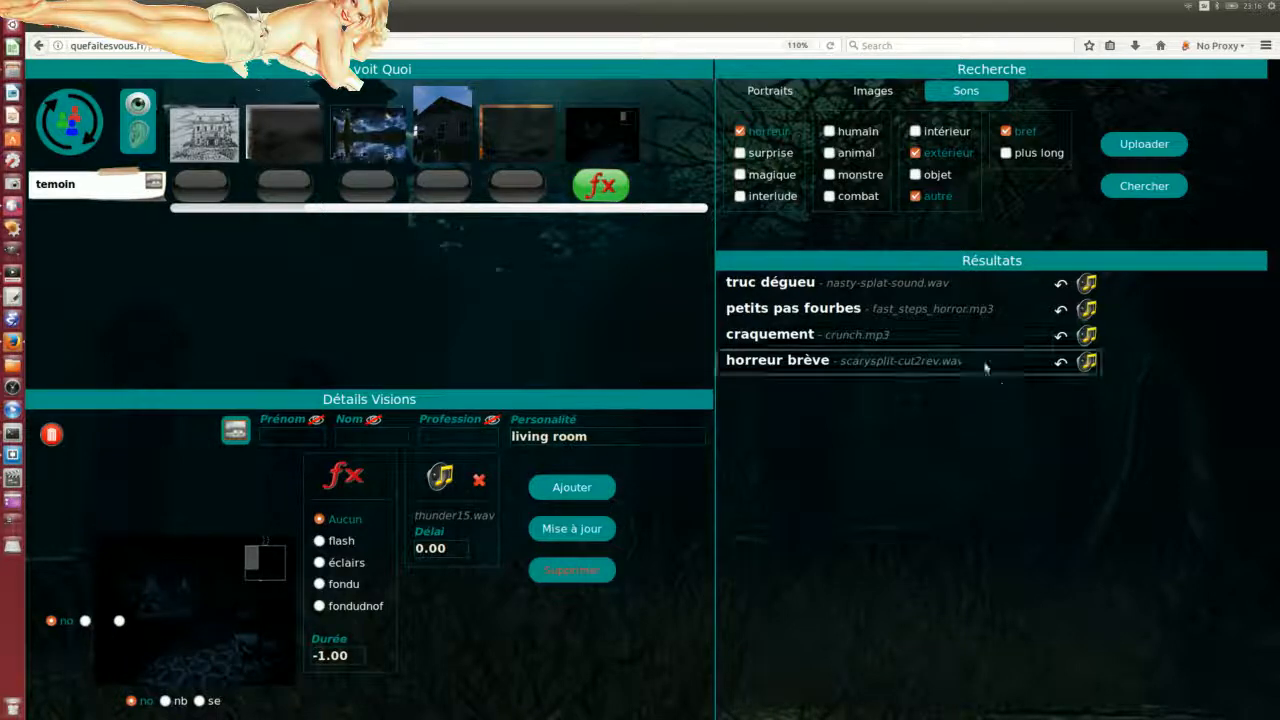
left_click_drag(1097, 313, 463, 503)
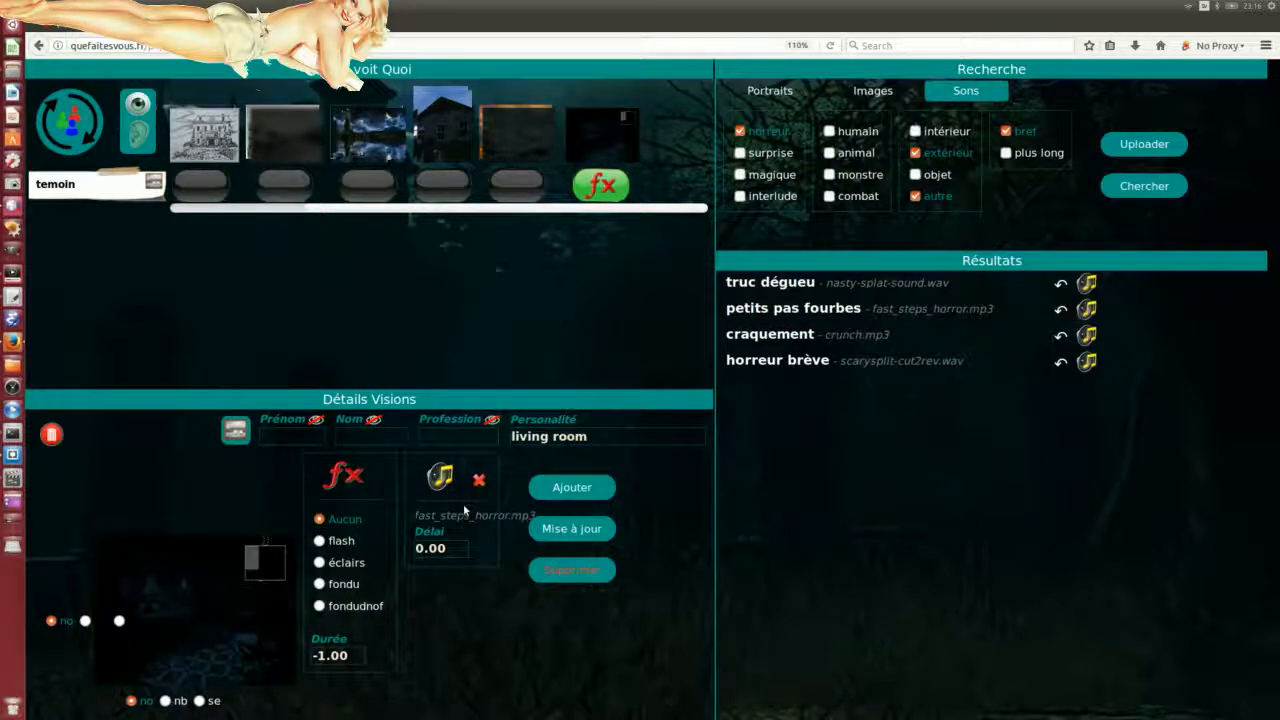
Step: Save the living-room vision with Mise à jour and replay it in the preview player
left_click(574, 531)
left_click_drag(0, 318, 1071, 231)
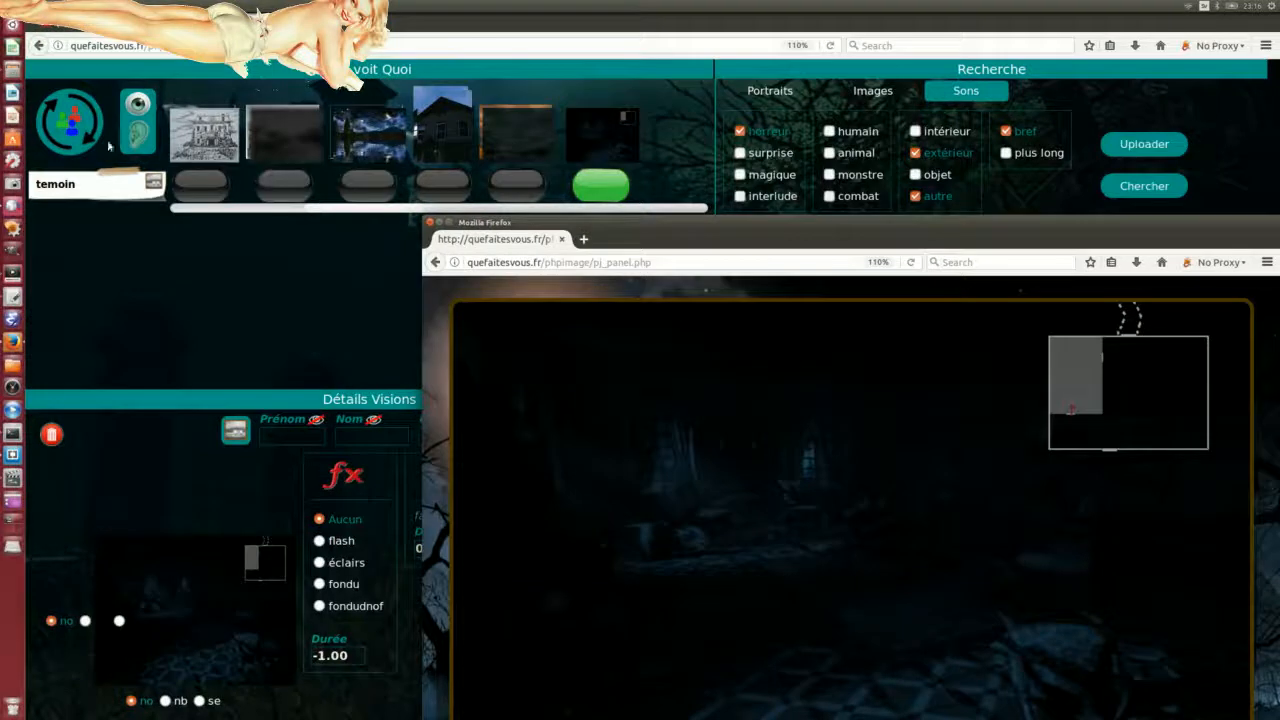
left_click(80, 123)
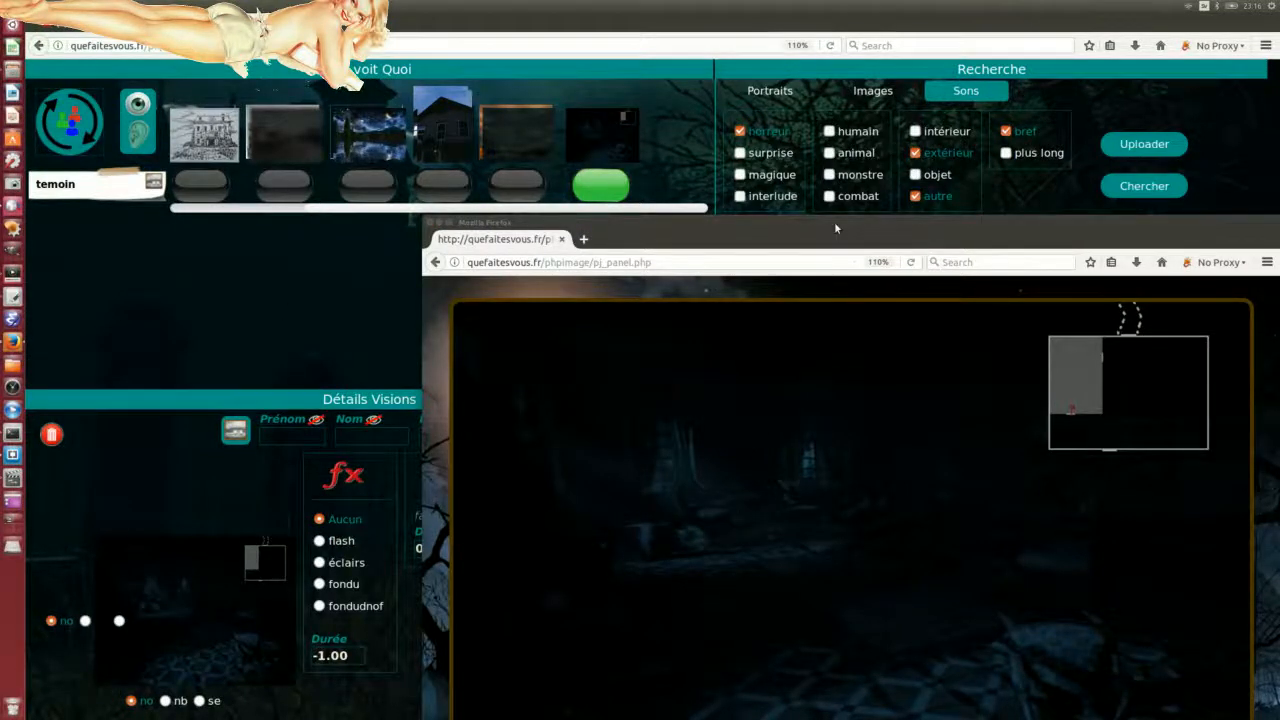
left_click_drag(851, 222, 840, 210)
left_click(598, 184)
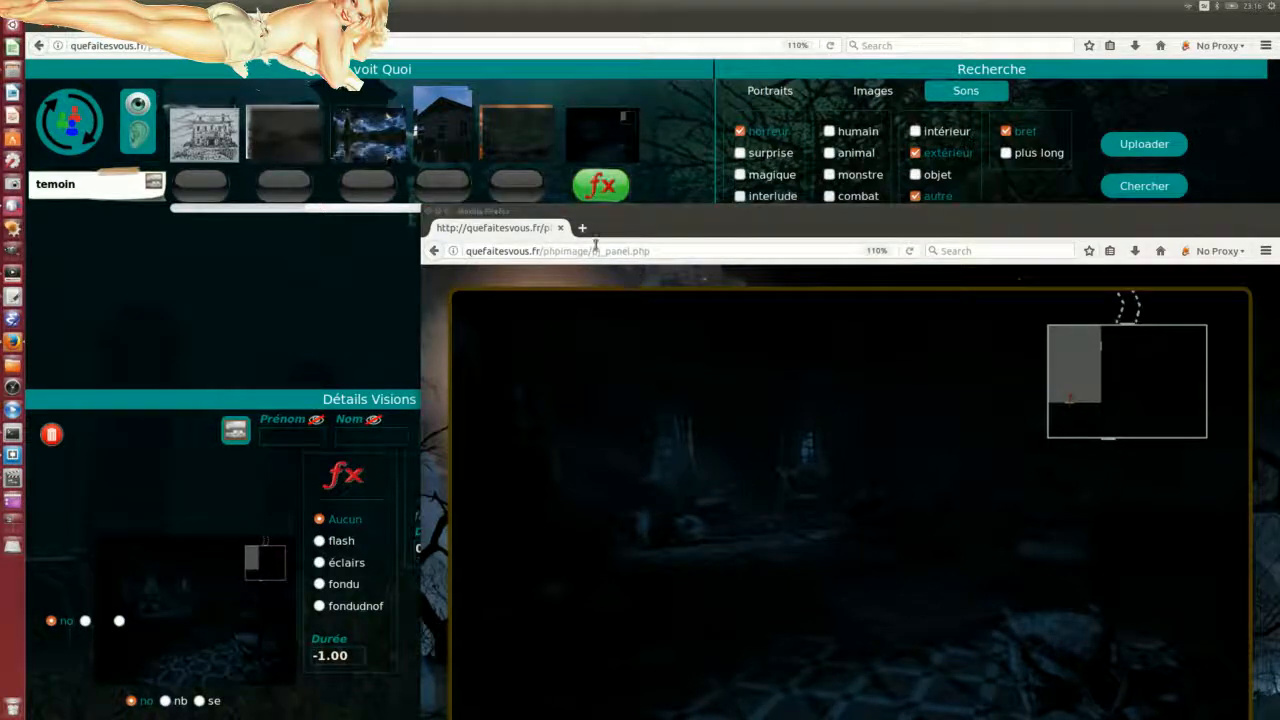
left_click_drag(674, 211, 634, 76)
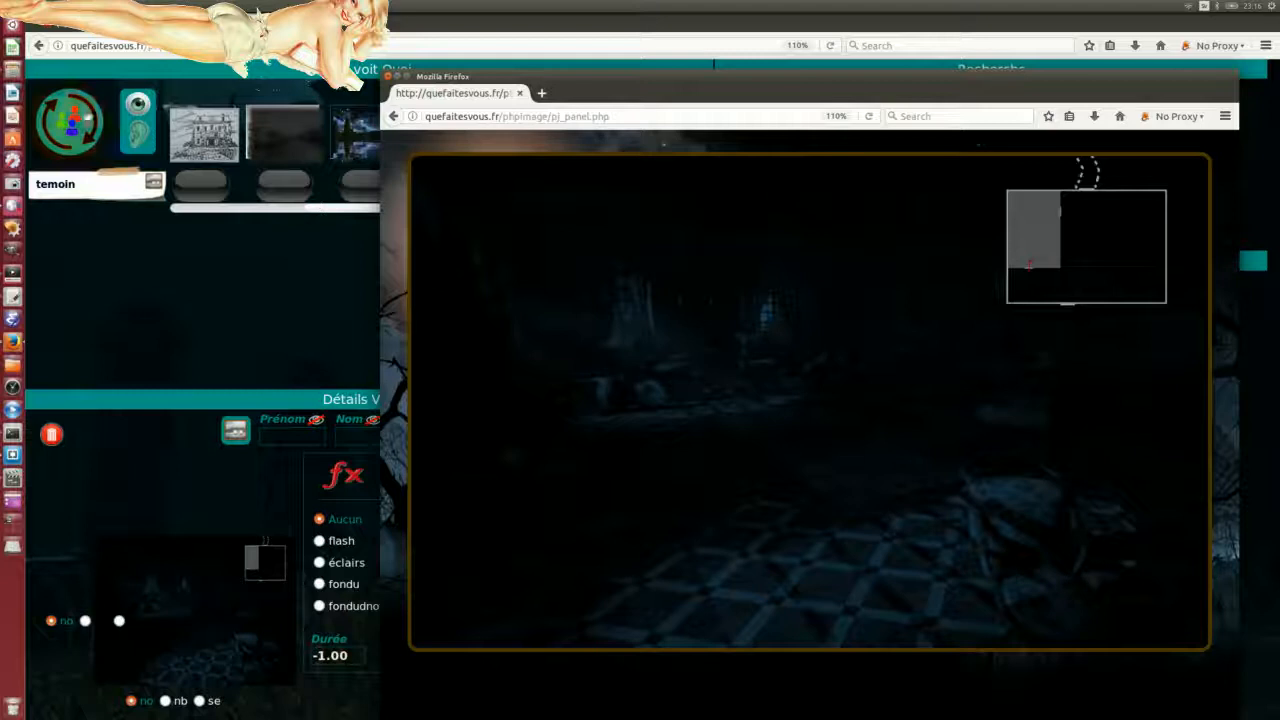
left_click(78, 122)
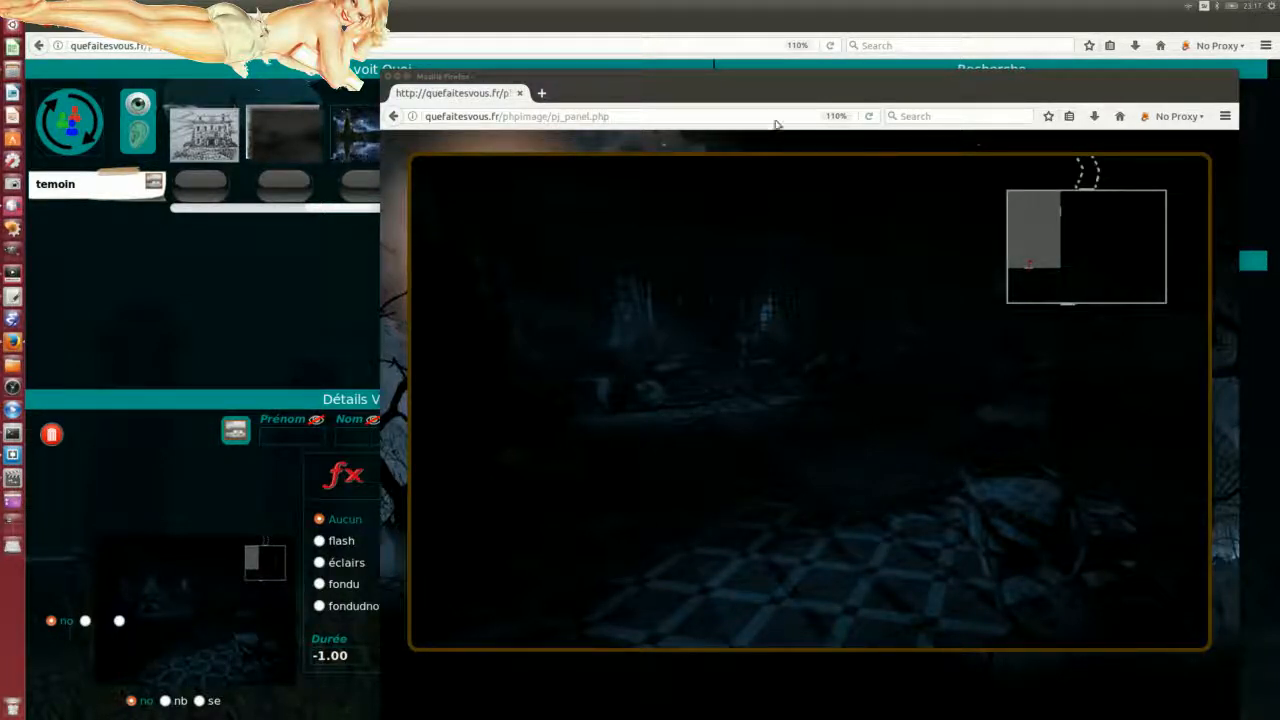
Step: Shrink the players' view window and move it up to the right
left_click_drag(719, 74, 723, 124)
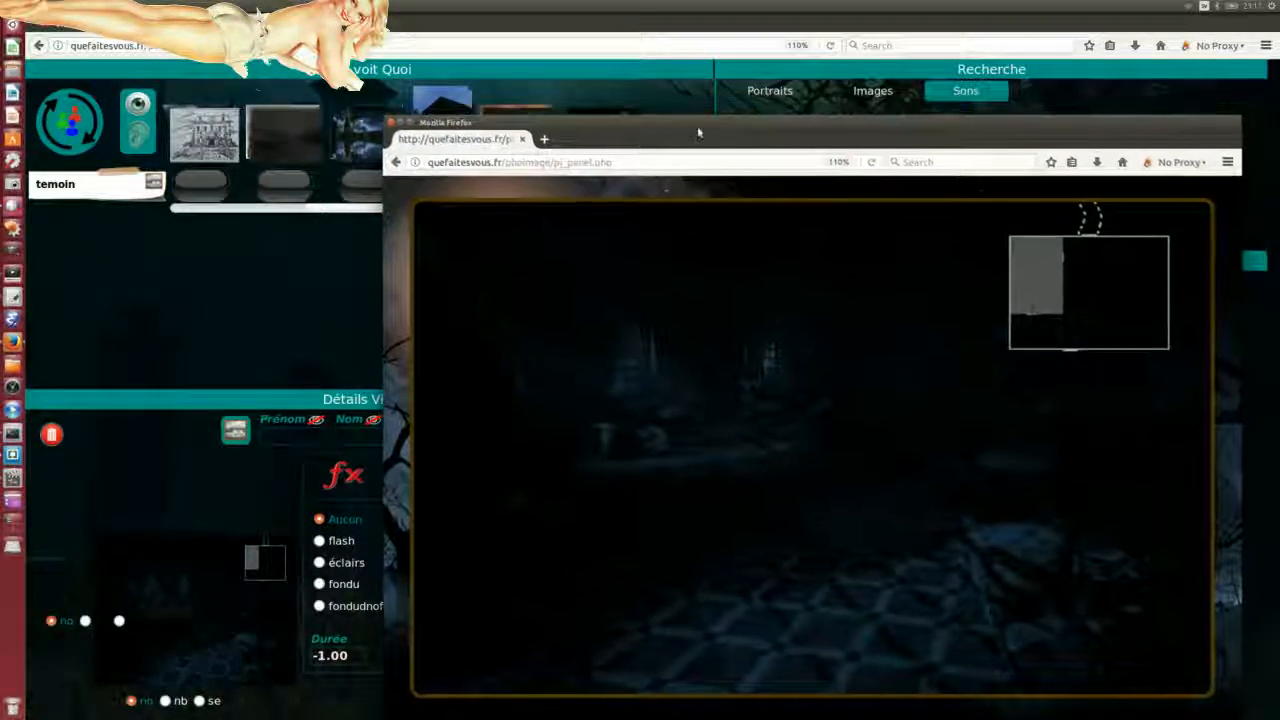
left_click_drag(395, 116, 684, 299)
left_click_drag(912, 309, 936, 264)
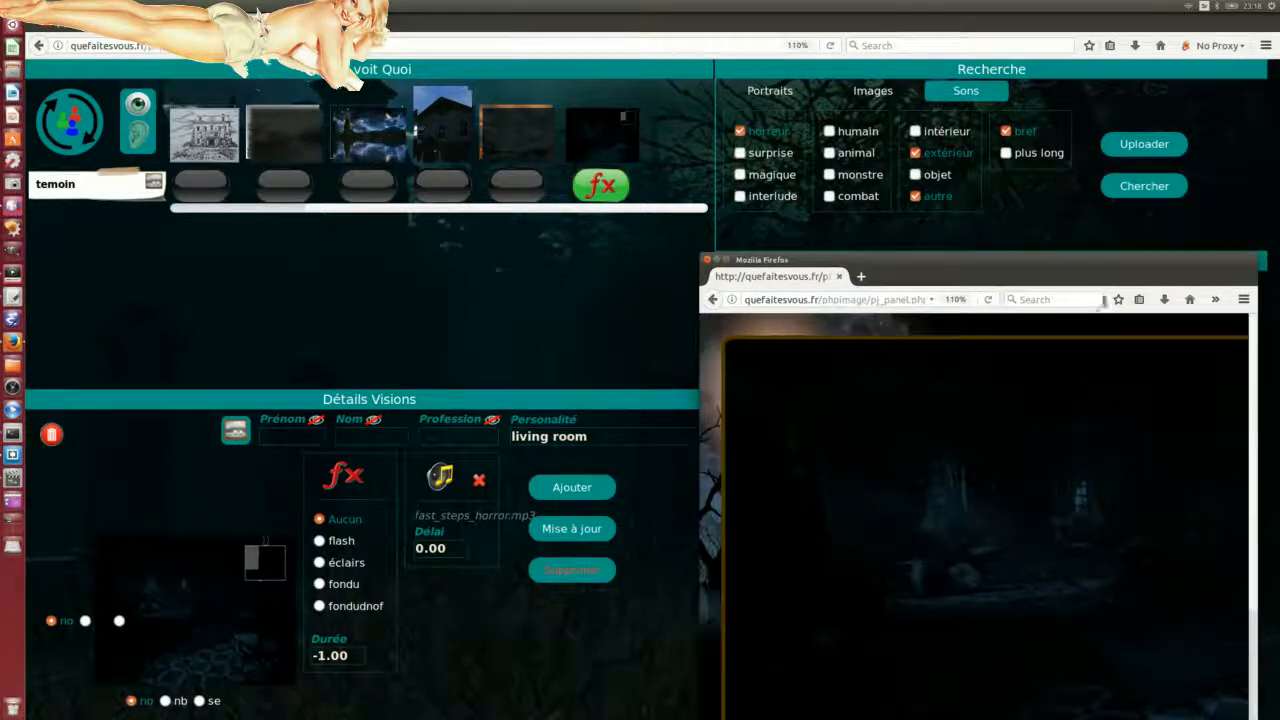
Step: Reload the players' view, confirm resending, and drag the window aside to reveal the results
left_click(990, 301)
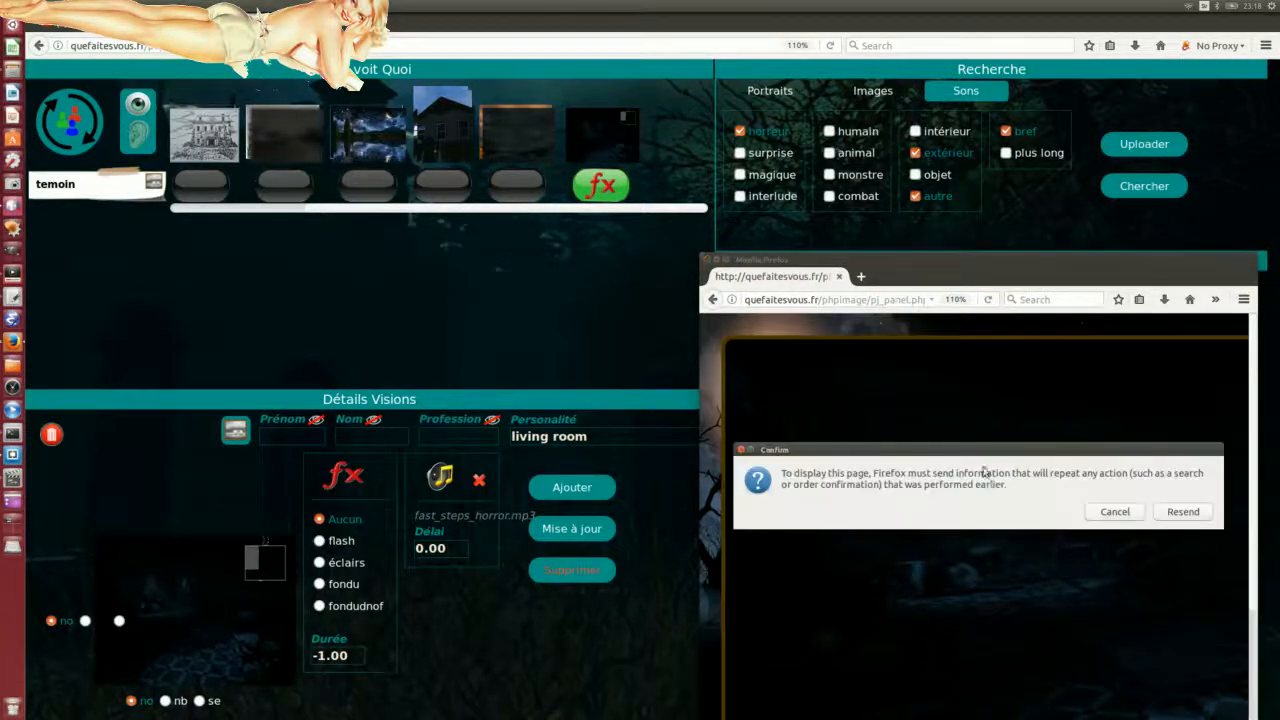
left_click(1185, 511)
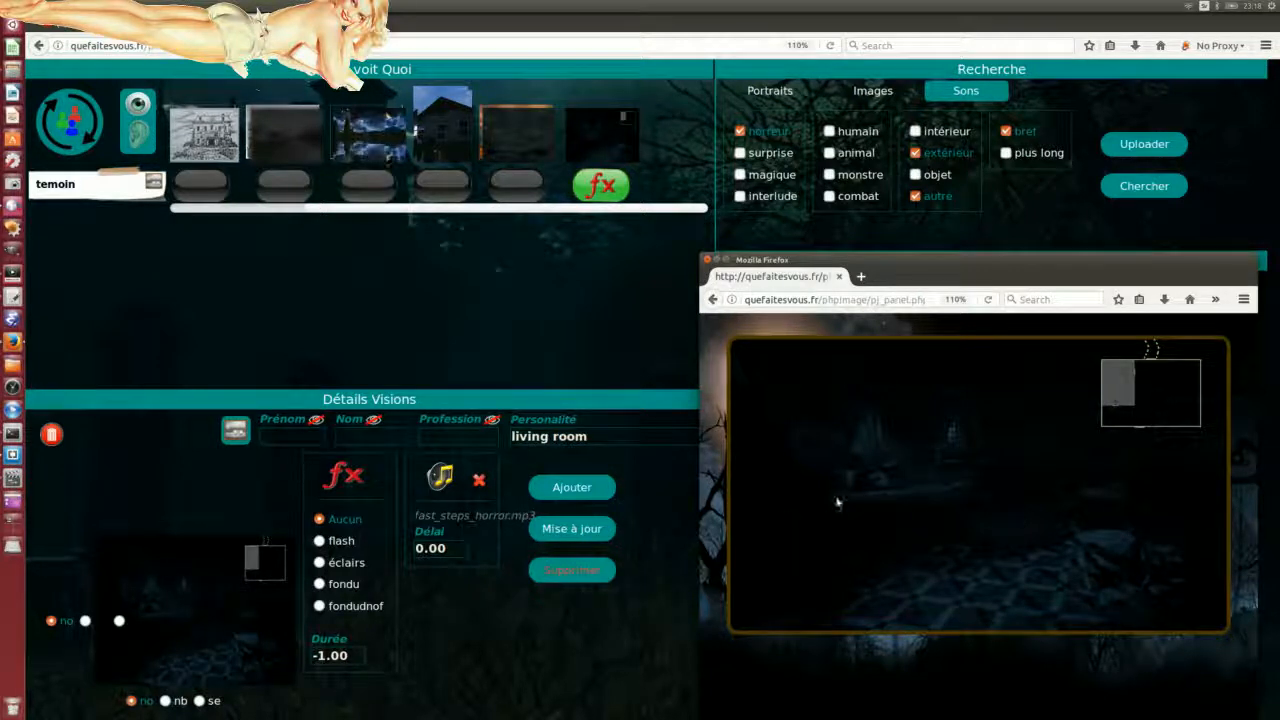
left_click_drag(972, 271, 0, 236)
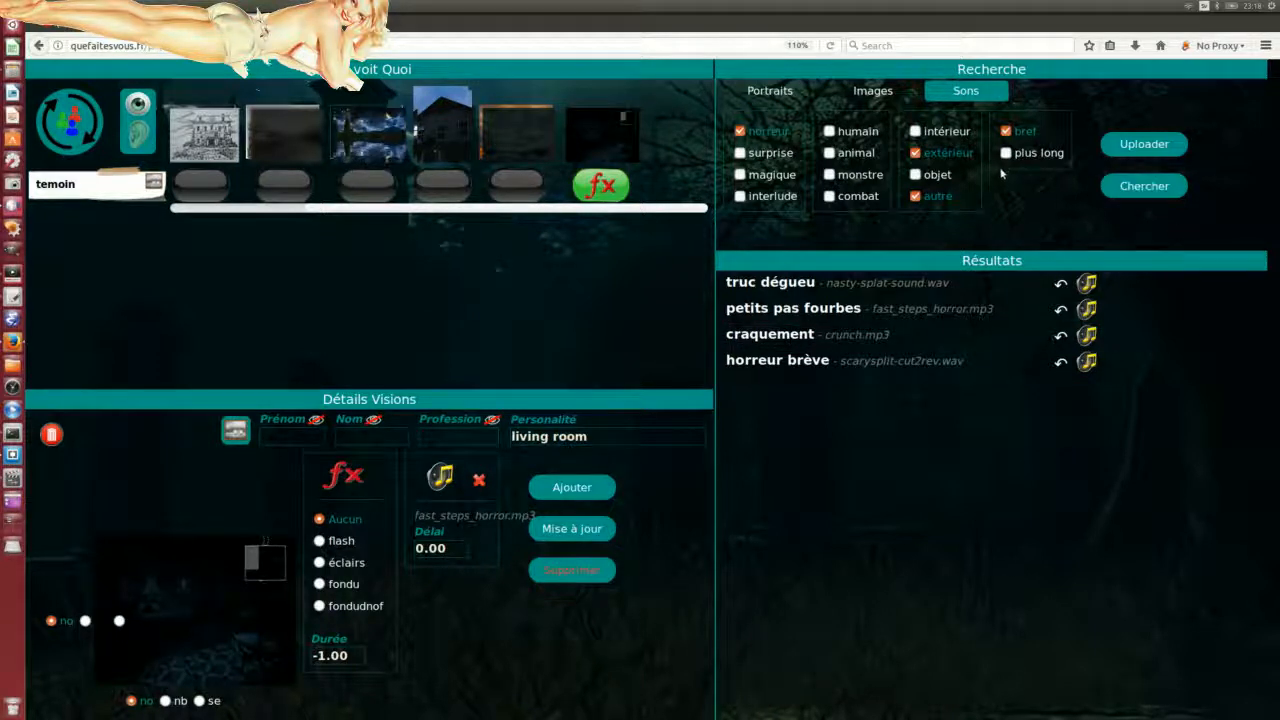
Step: Run an image search and drag the book picture into the Détails Visions panel
left_click(868, 100)
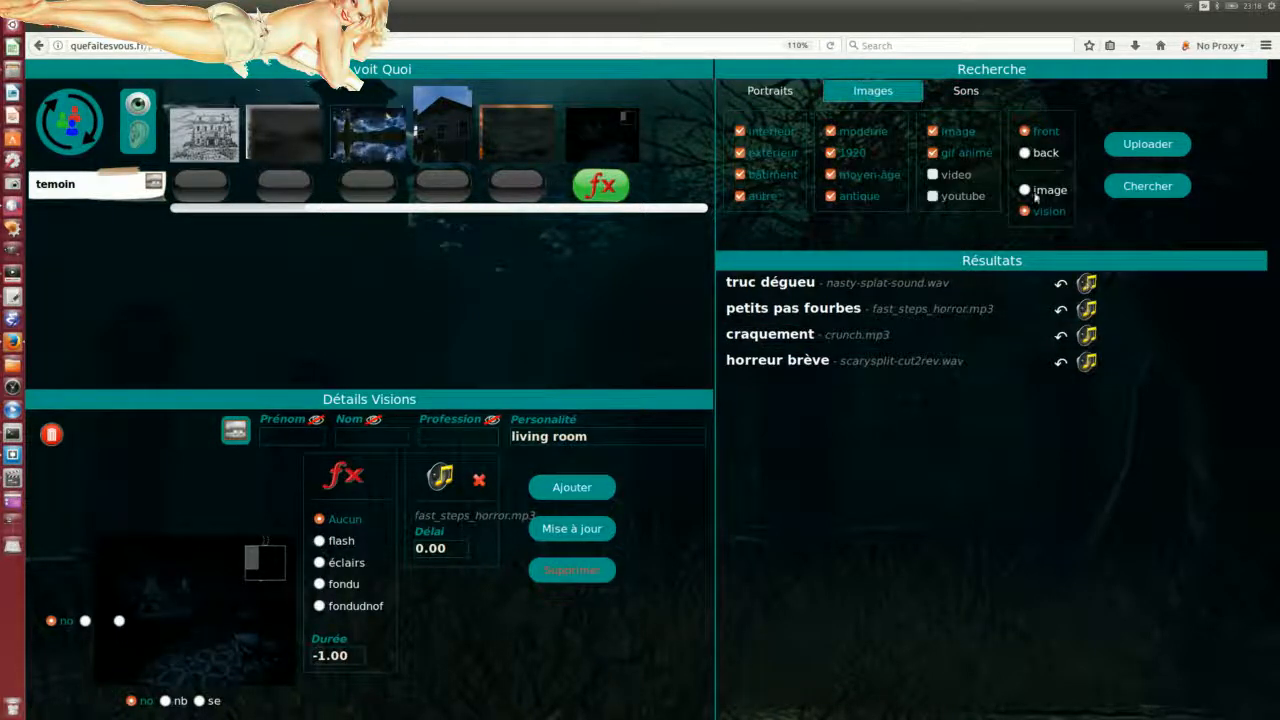
left_click(1146, 187)
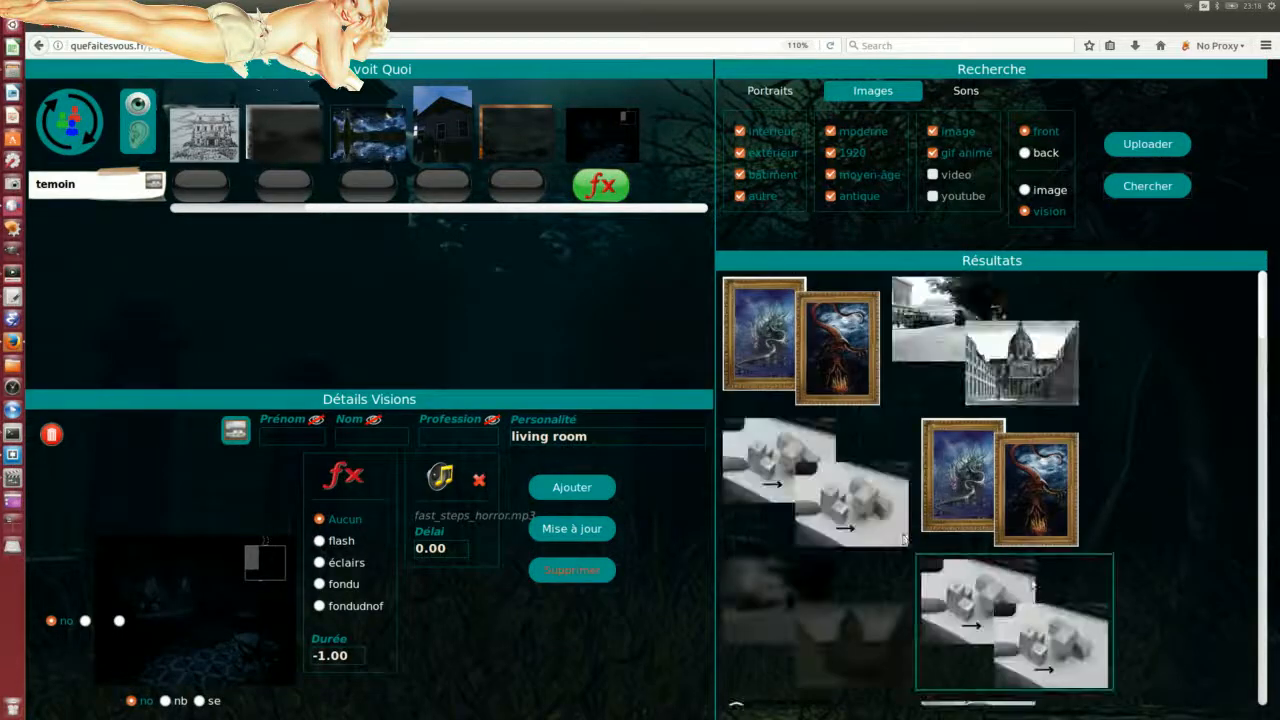
scroll(1145, 502, "down", 10)
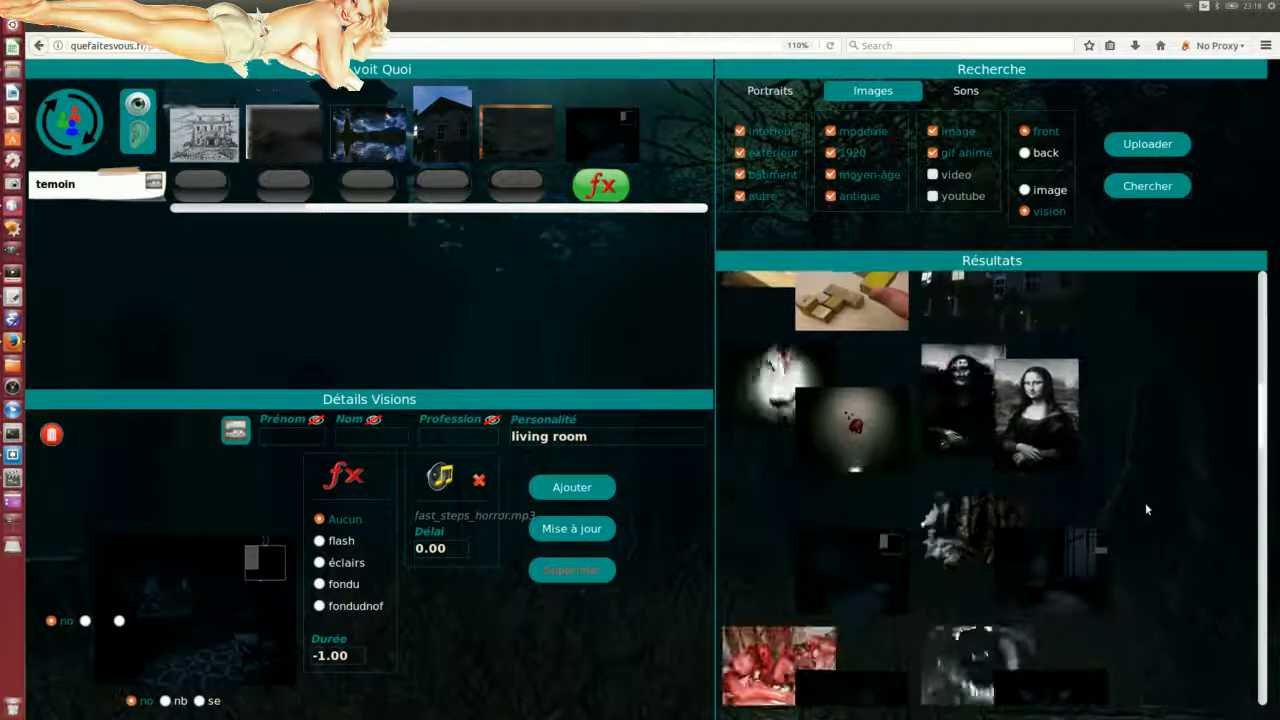
scroll(975, 503, "down", 5)
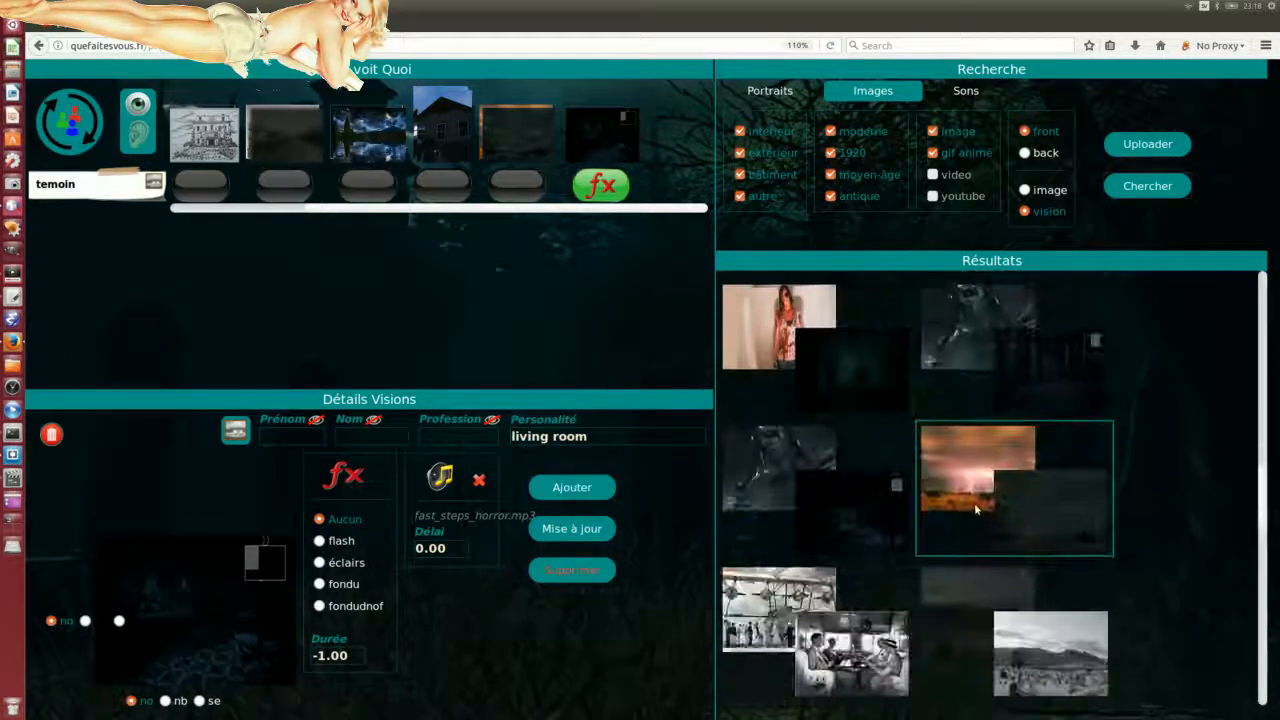
scroll(1060, 541, "down", 8)
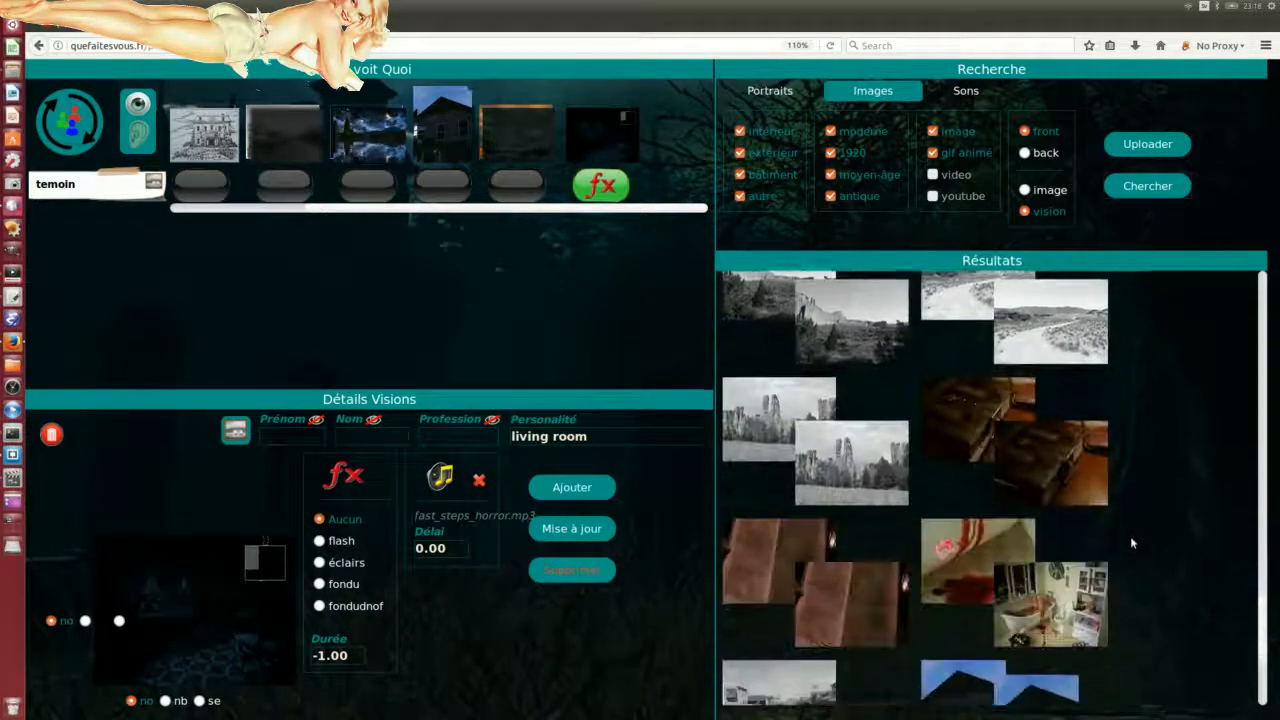
left_click_drag(1043, 467, 551, 618)
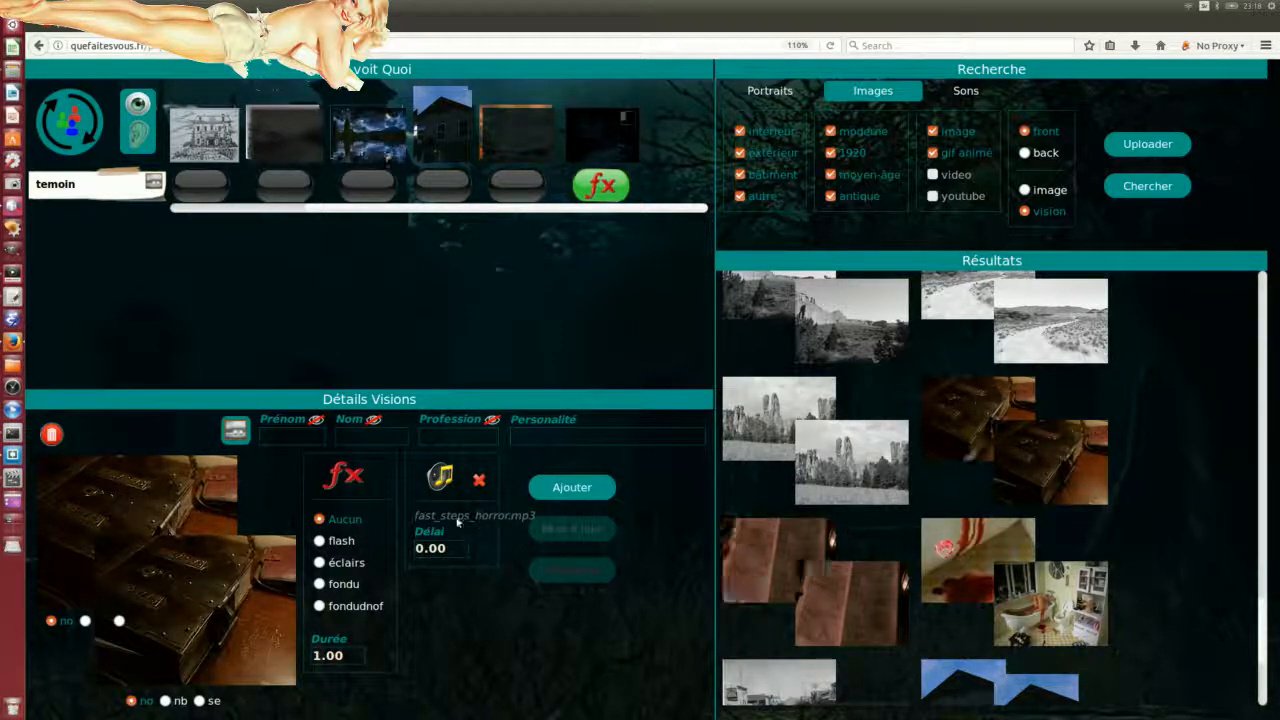
Step: Search sounds again with the magique, surprise and plus long categories added
left_click(966, 90)
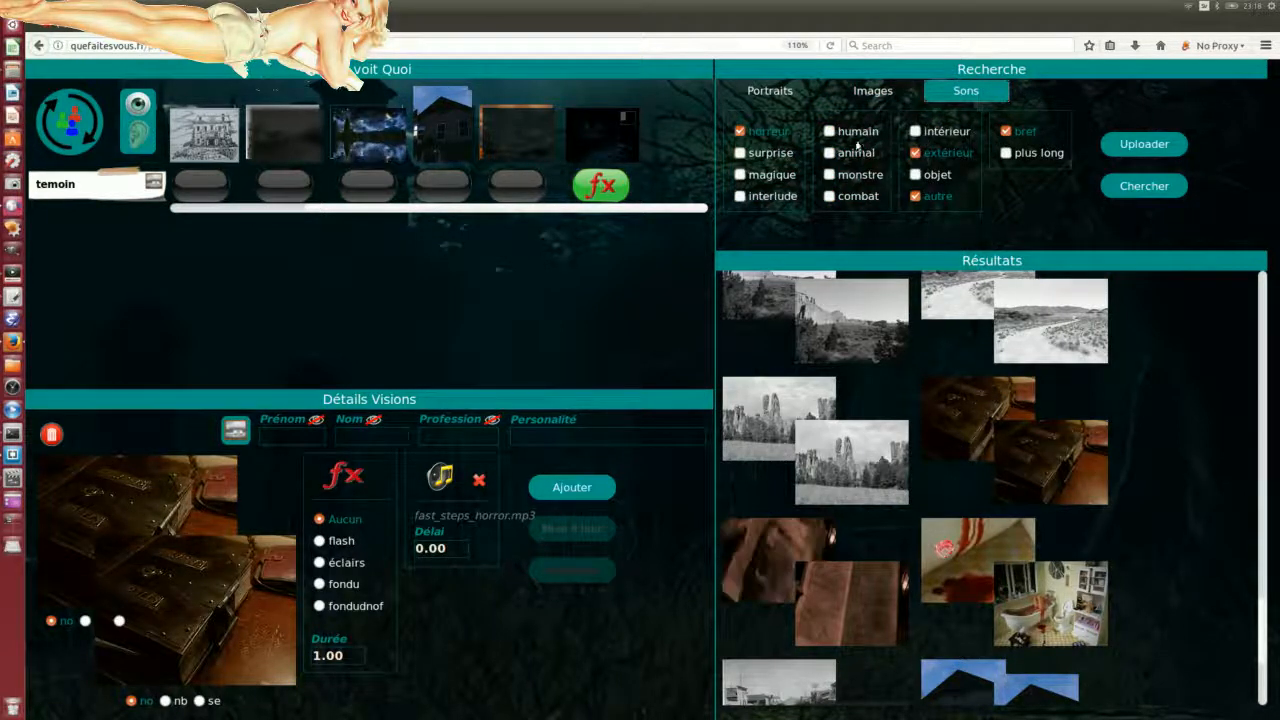
left_click(740, 174)
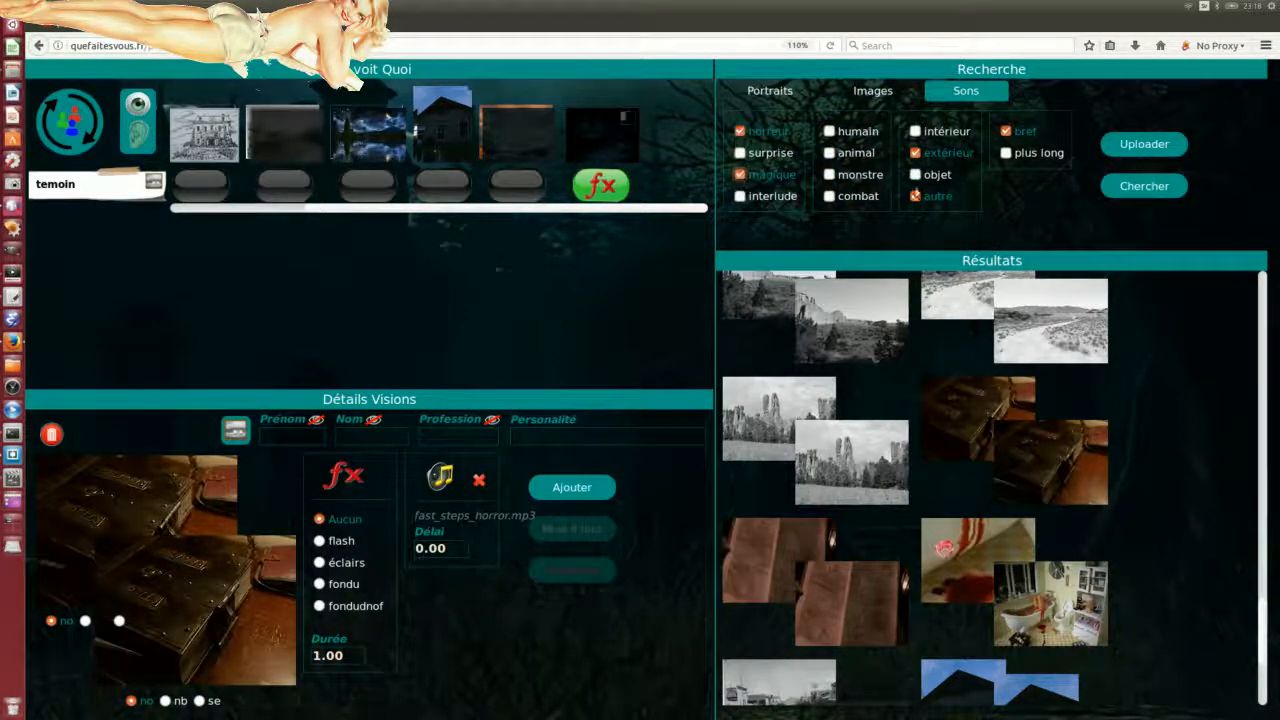
left_click(1144, 186)
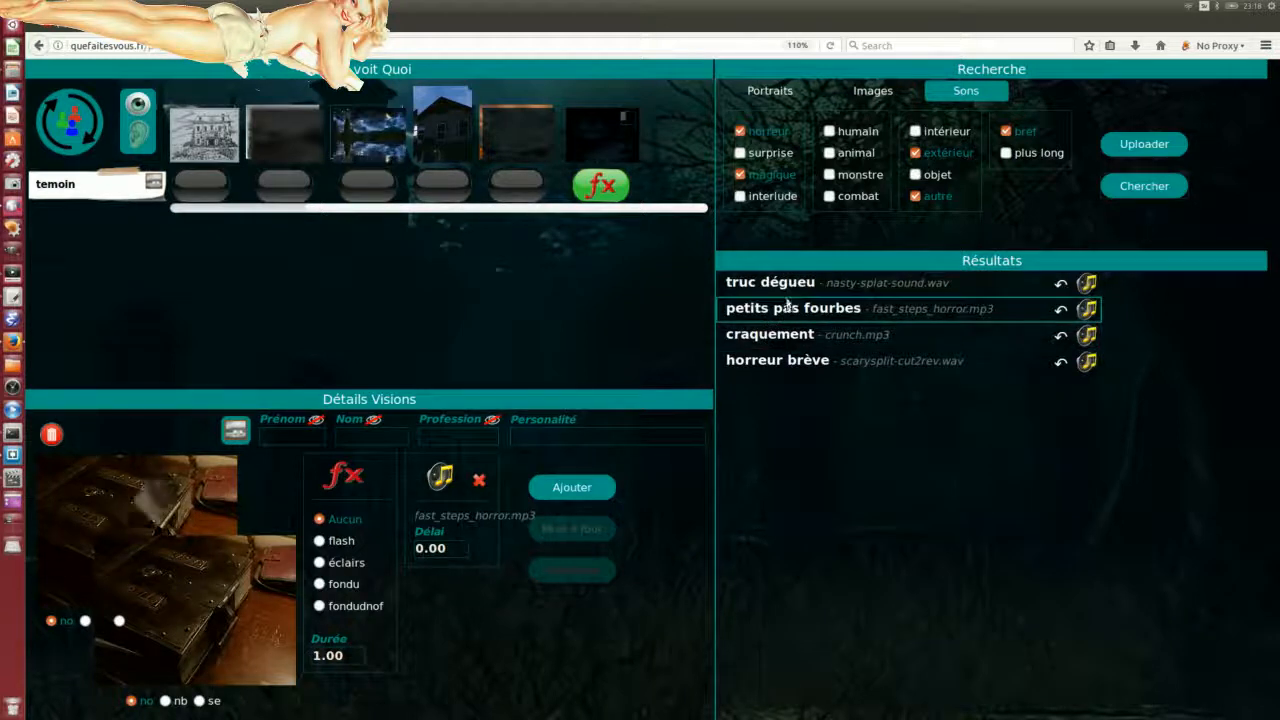
left_click(740, 153)
left_click(1142, 186)
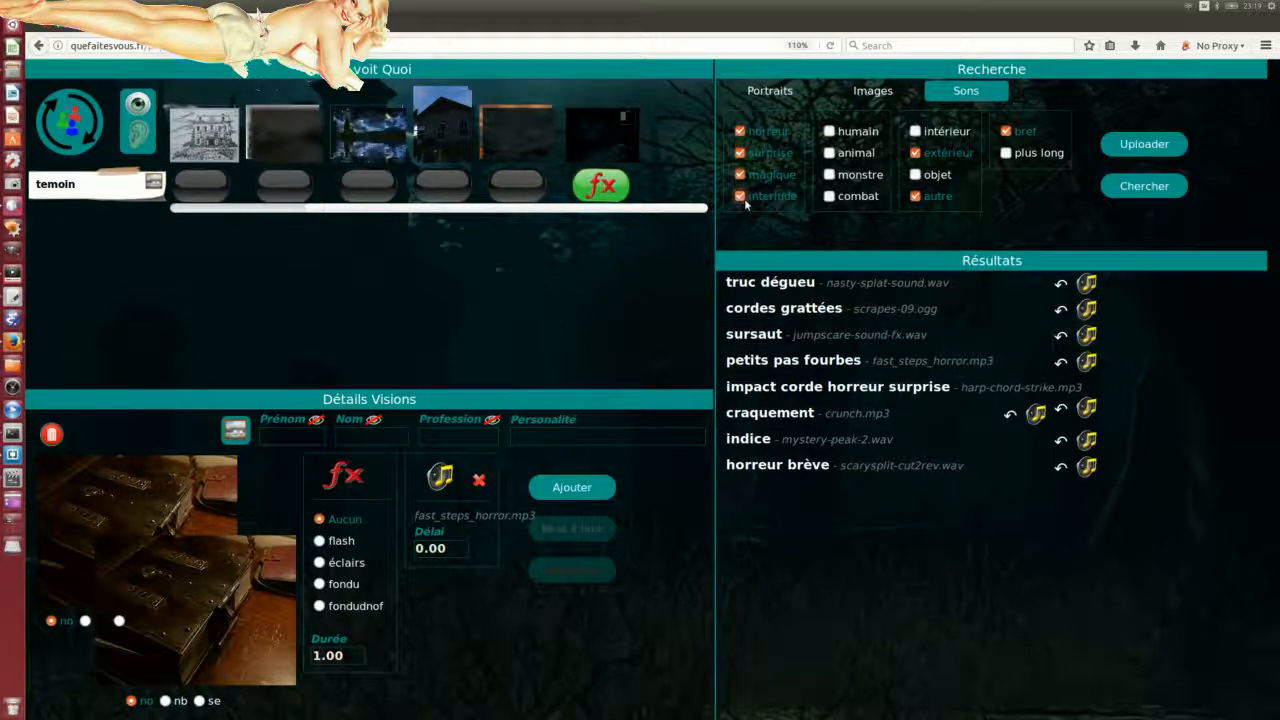
left_click(1006, 153)
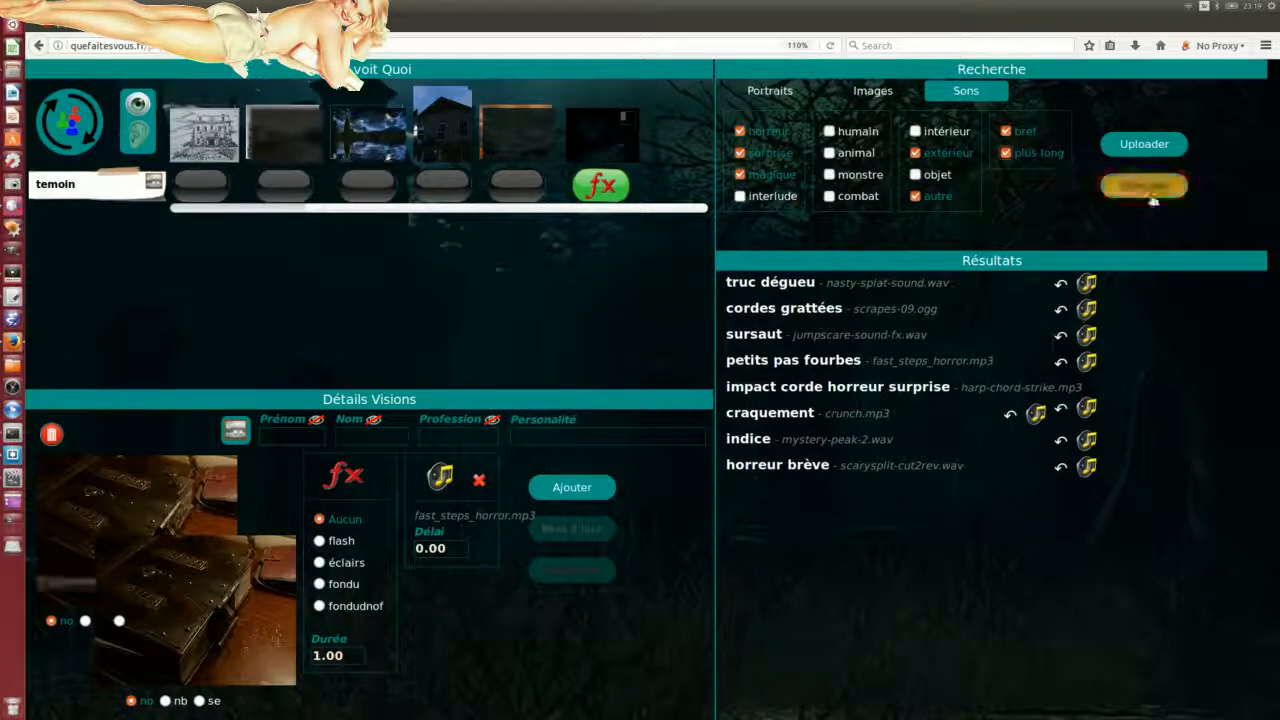
left_click(1144, 188)
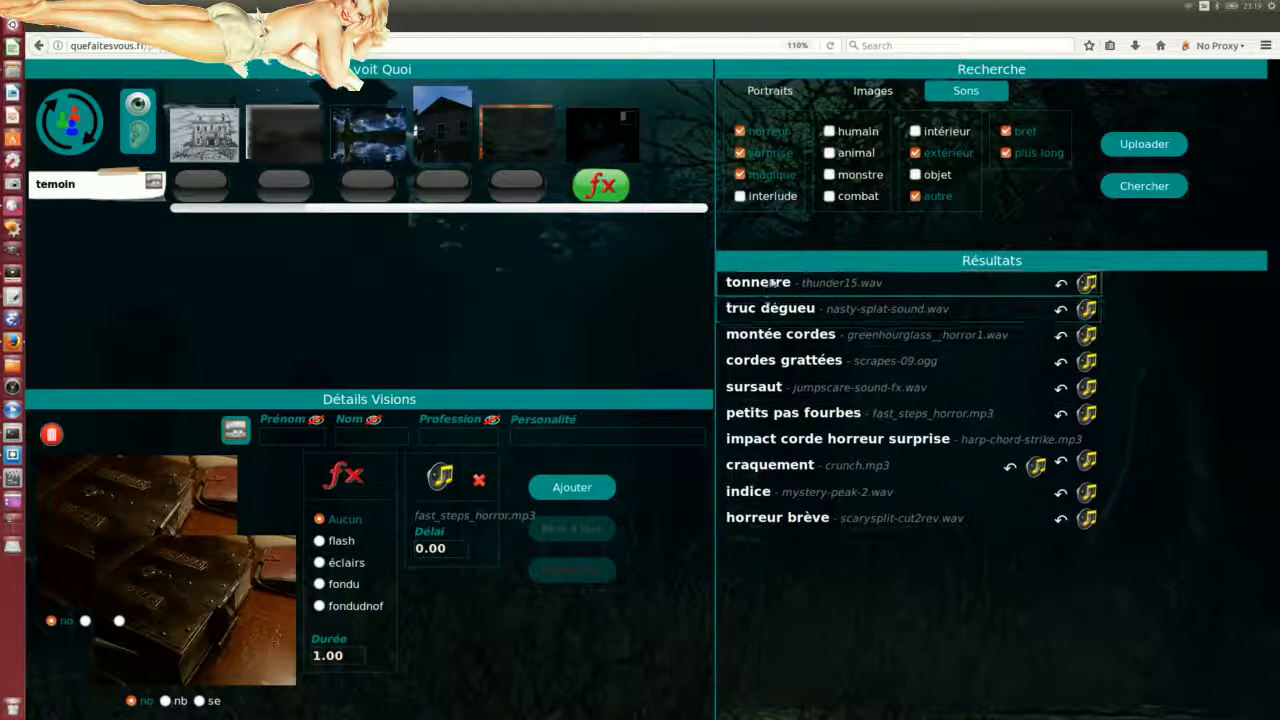
Step: Add the objet category, search, and attach 'woof et clic' (whip-click.wav) to the vision
left_click(829, 197)
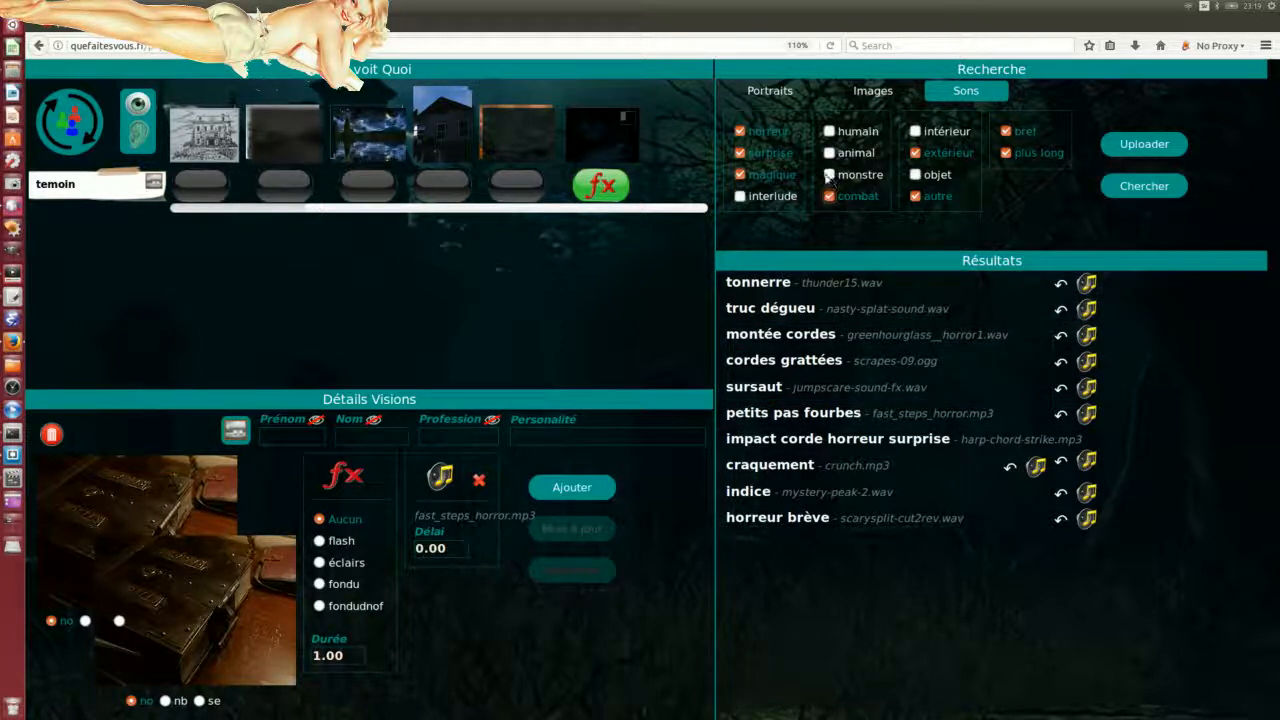
left_click(916, 175)
left_click(829, 197)
left_click(1144, 186)
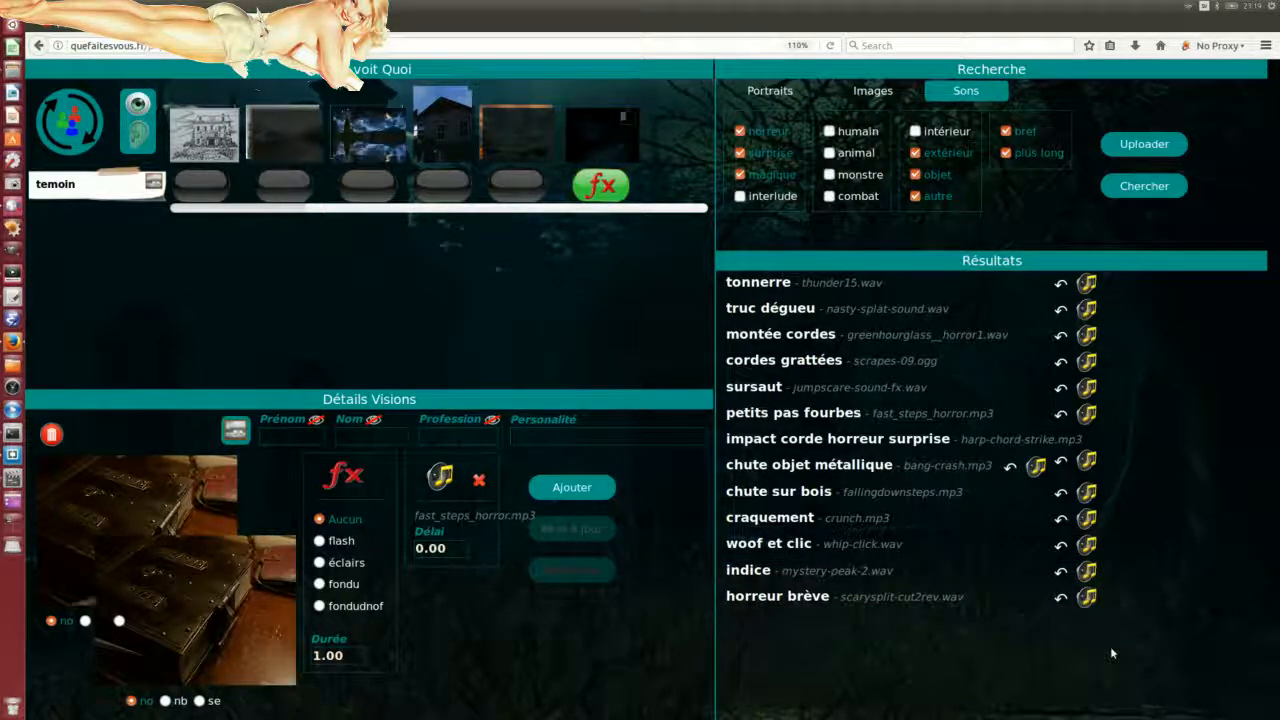
left_click_drag(1087, 547, 487, 533)
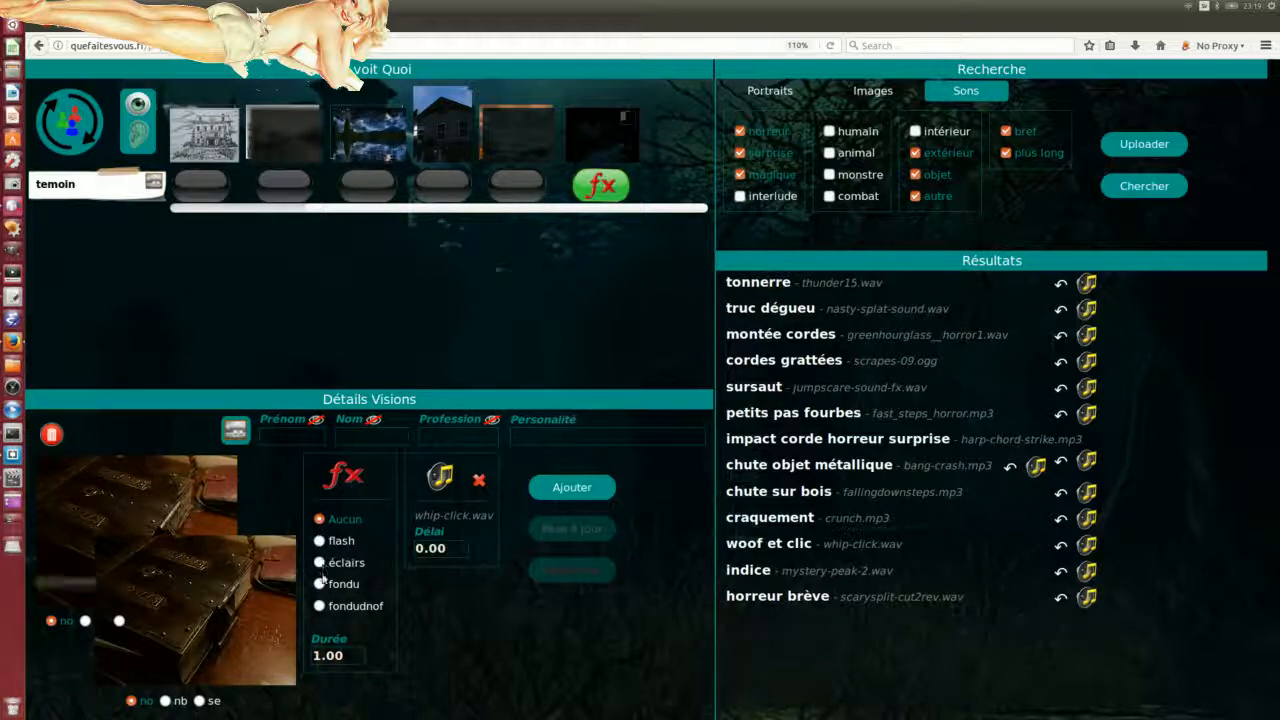
Step: Add the book vision with Ajouter and dismiss the ':)' confirmation
left_click(585, 491)
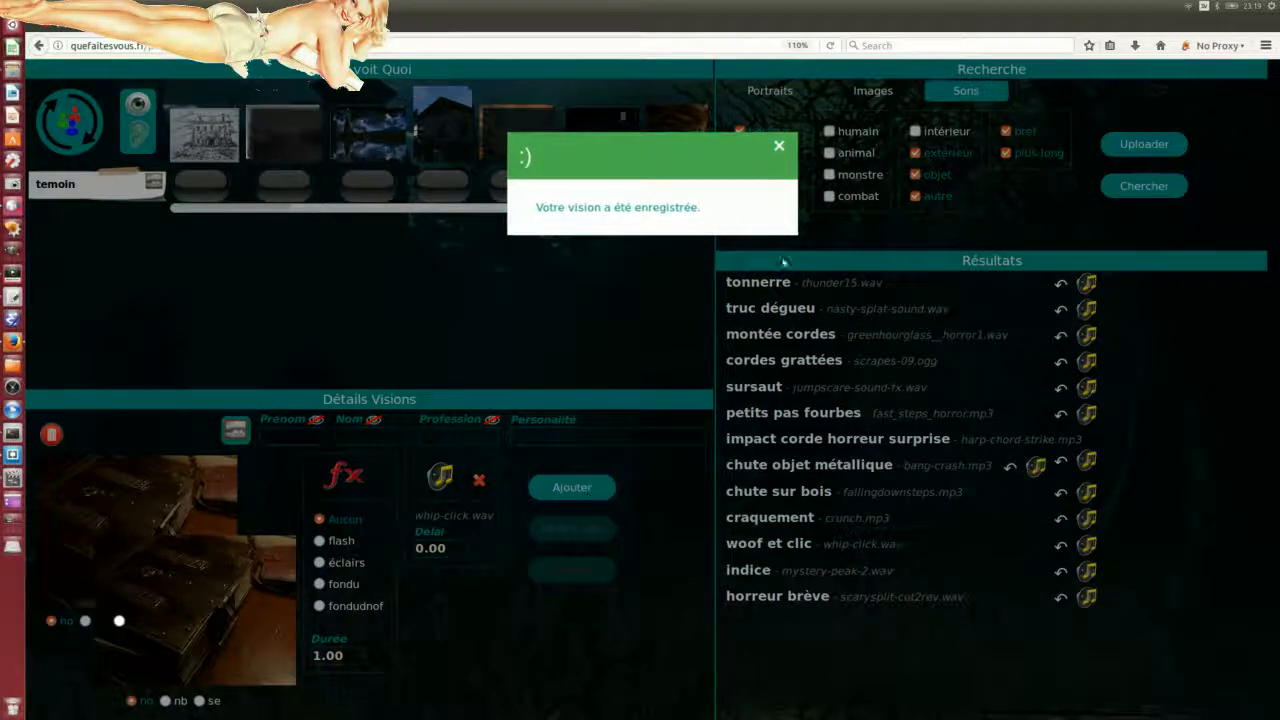
left_click(779, 148)
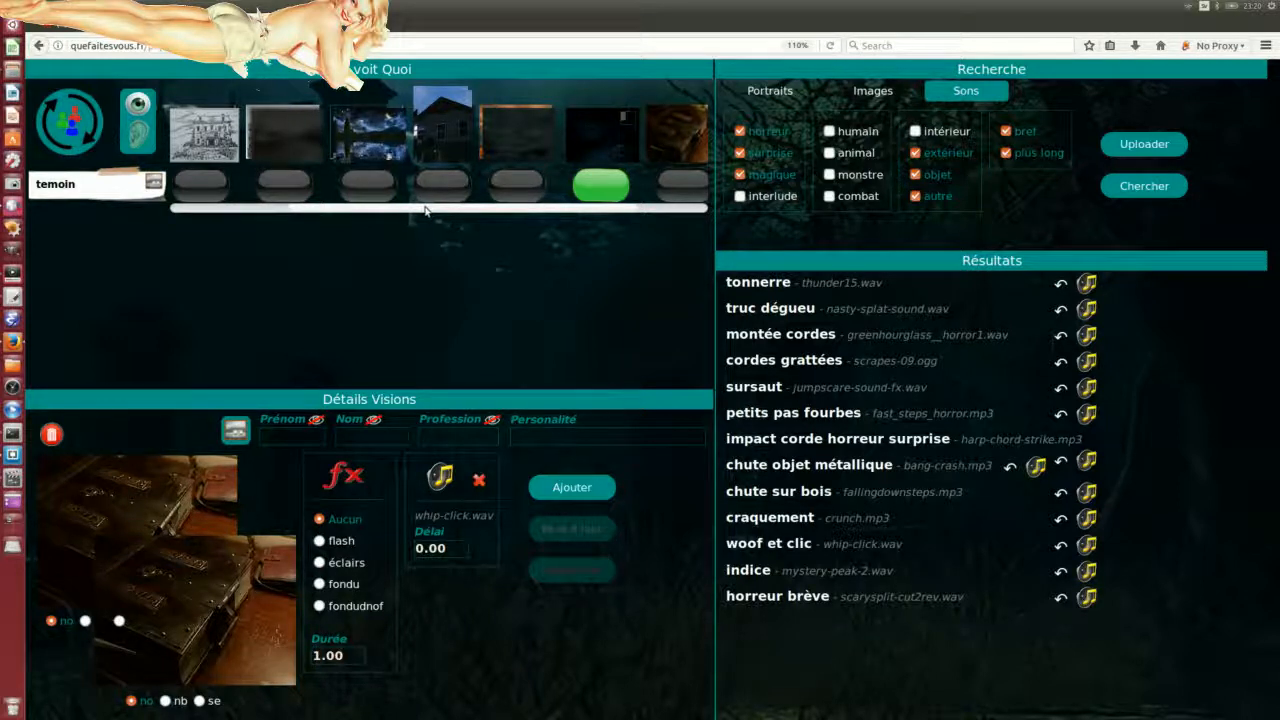
Step: Show the book vision to the players and play its whip-click sound effect
left_click_drag(423, 209, 545, 211)
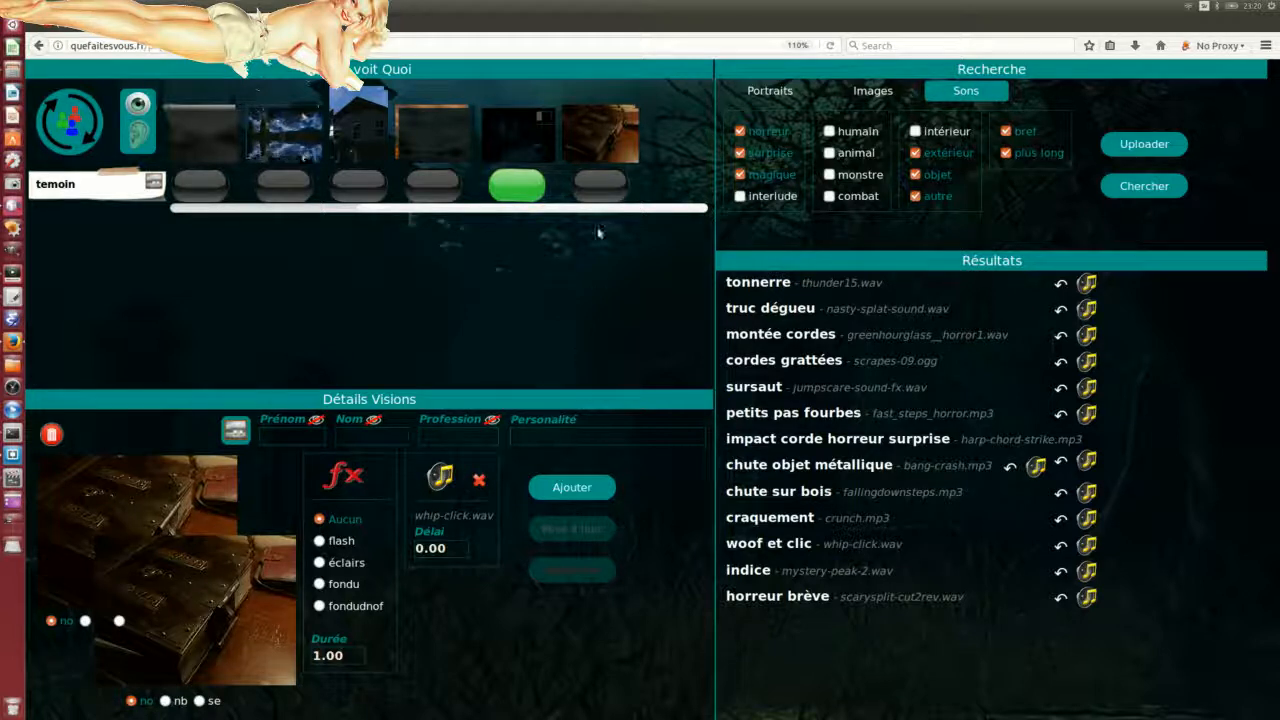
left_click(600, 187)
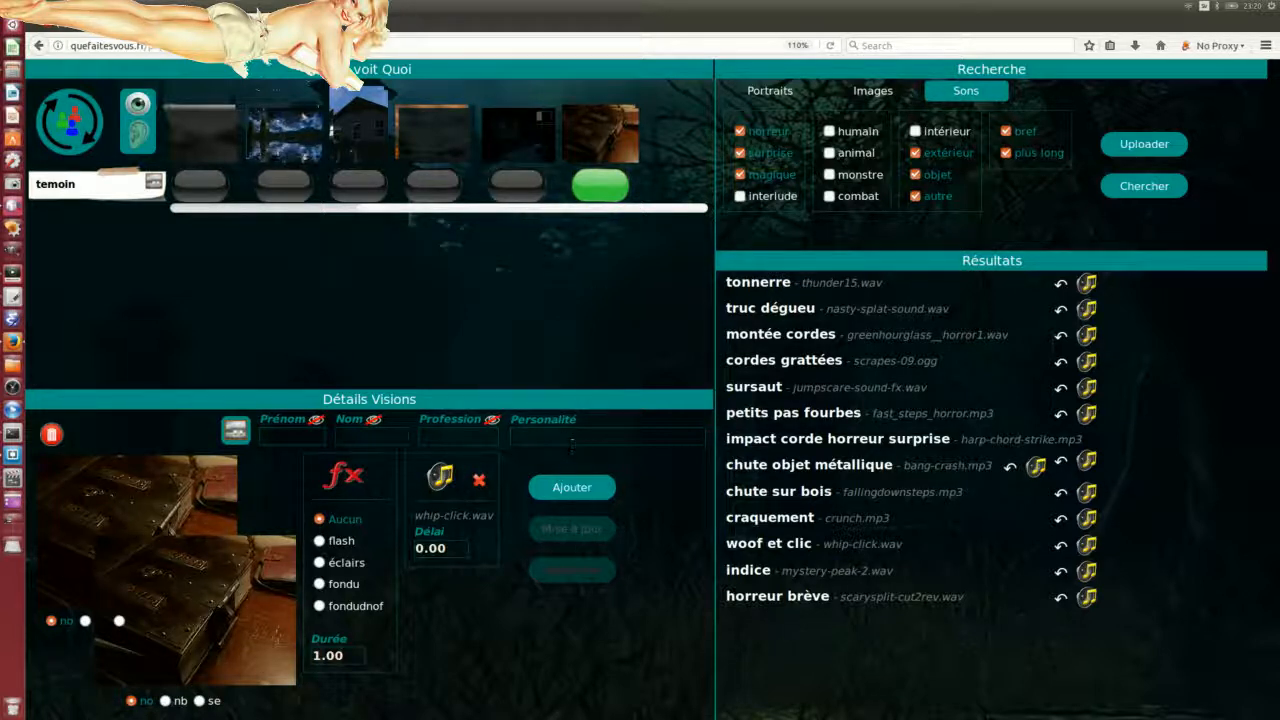
left_click_drag(1033, 299, 1115, 291)
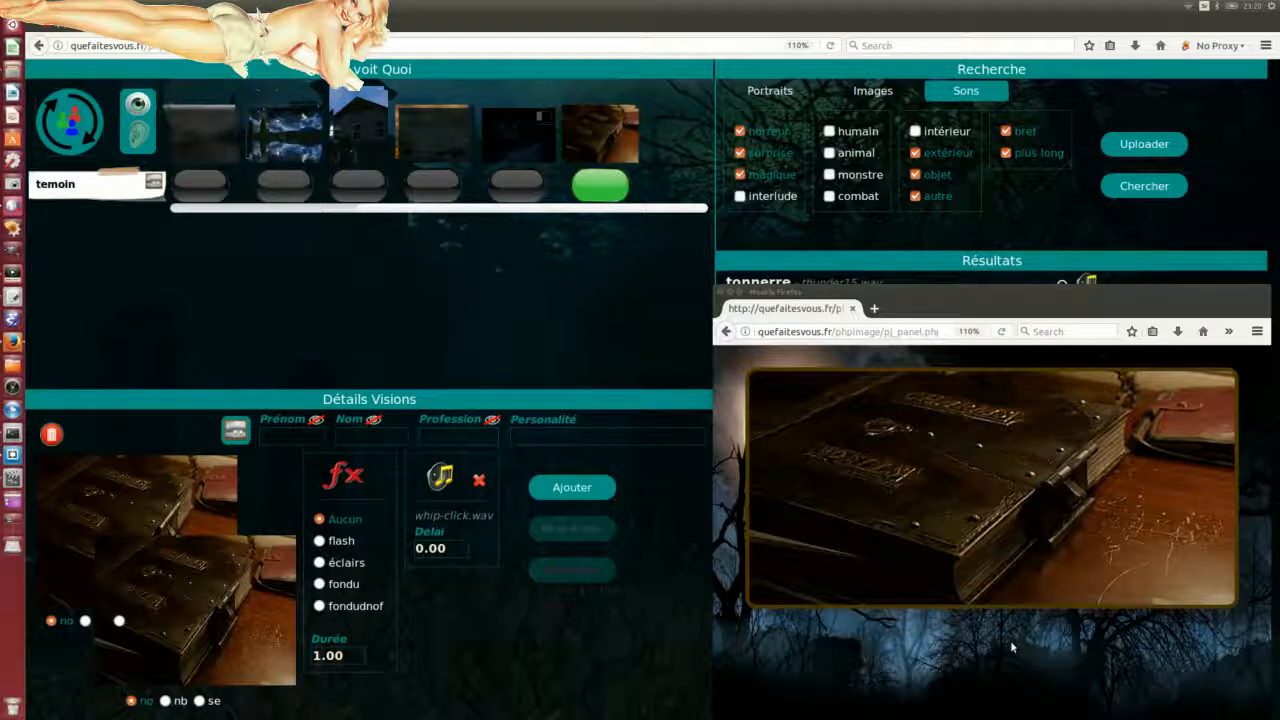
left_click(600, 192)
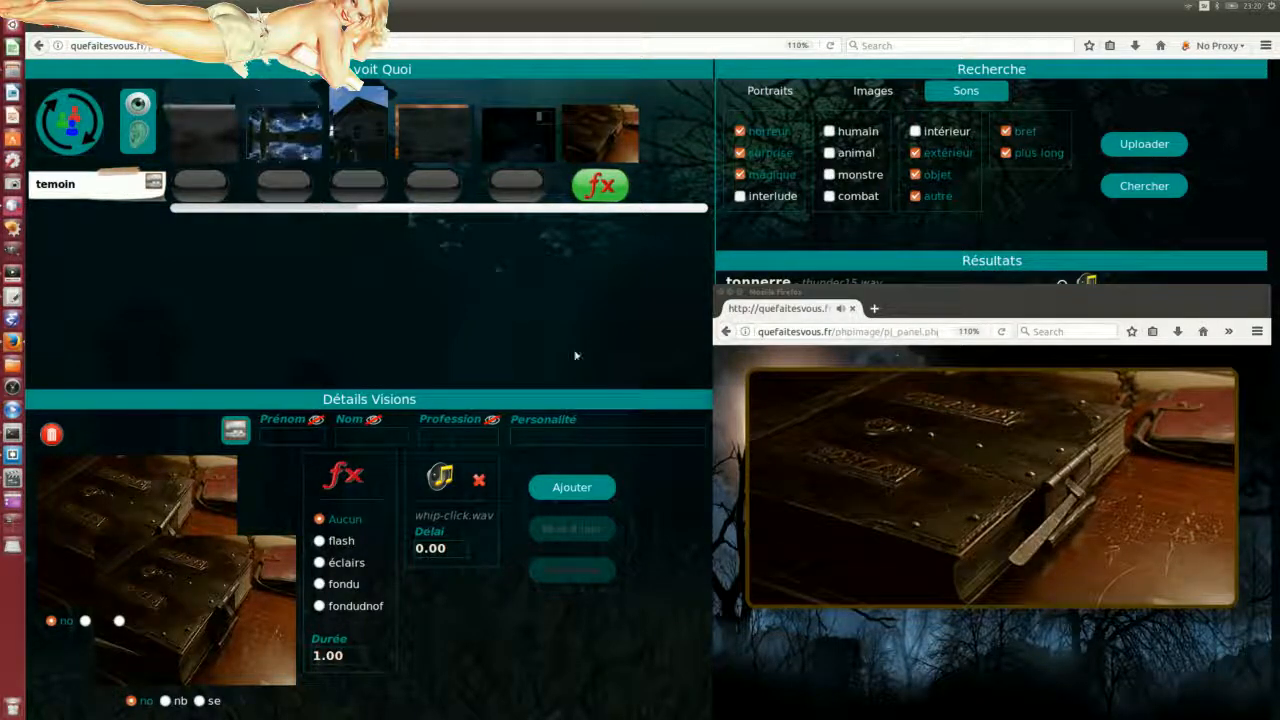
left_click_drag(1078, 293, 0, 178)
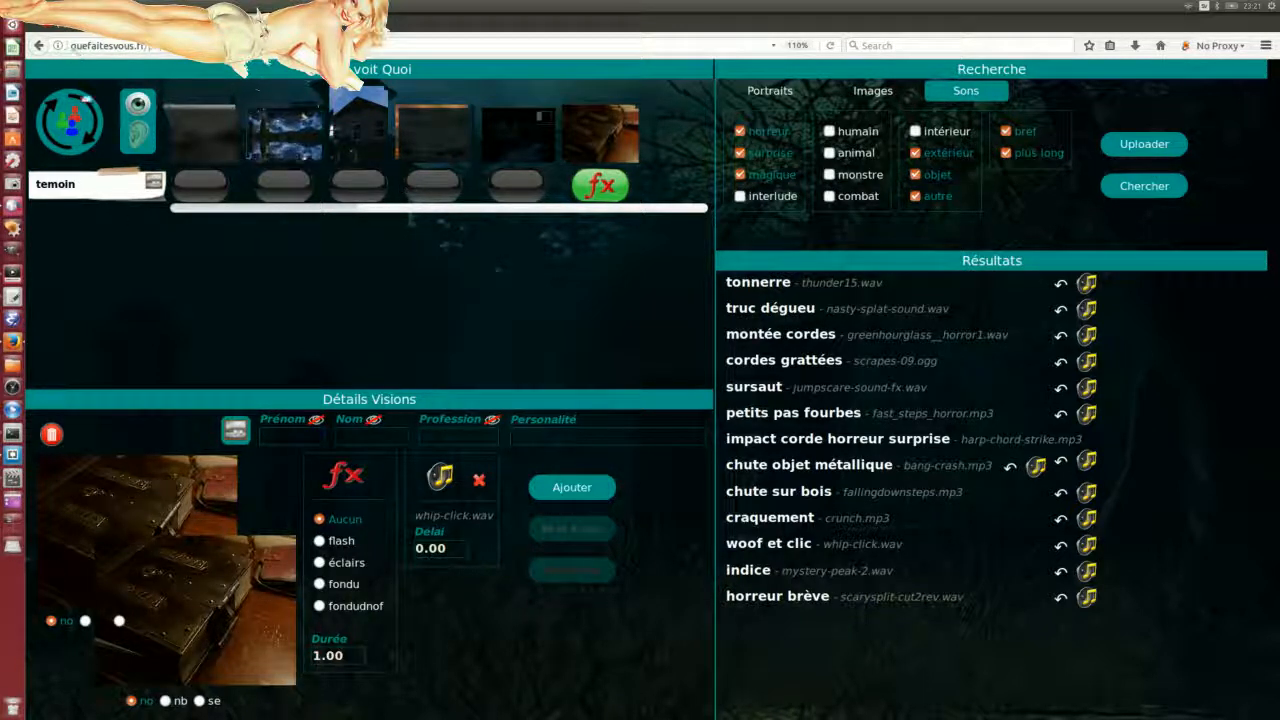
Step: Log back in as game master with the pseudo and password
left_click(36, 46)
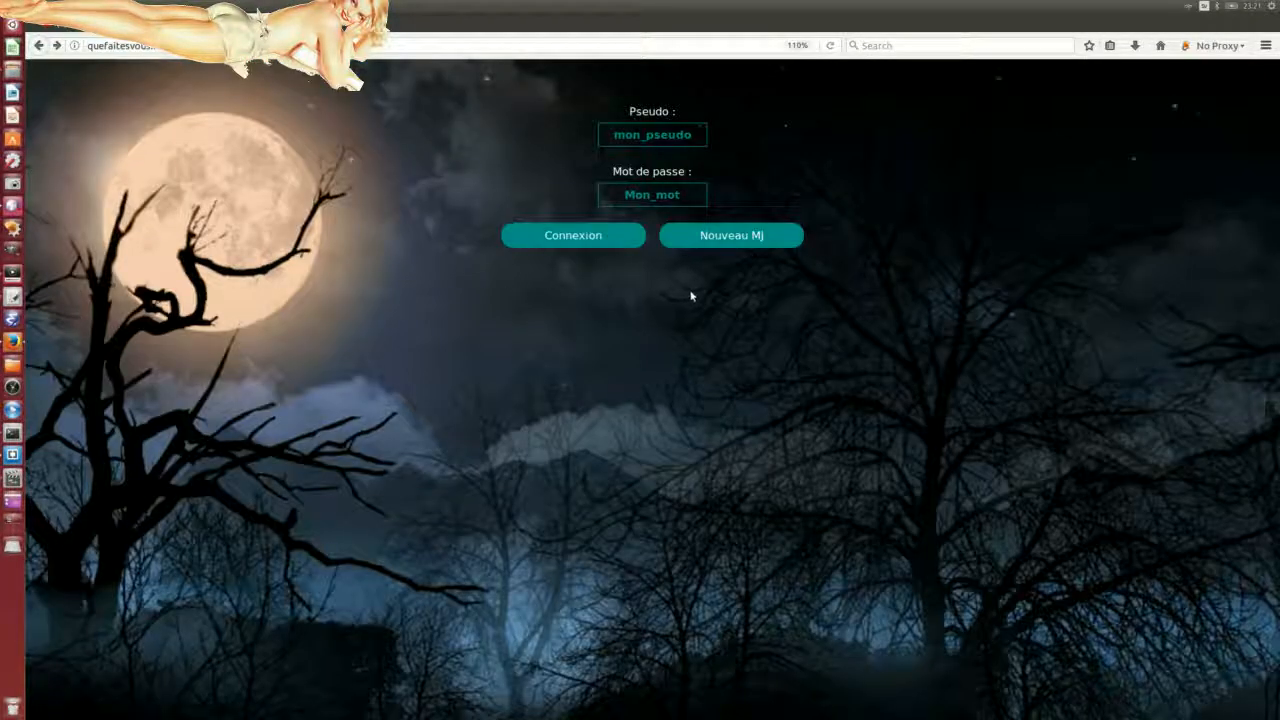
left_click(591, 235)
left_click_drag(699, 134, 554, 133)
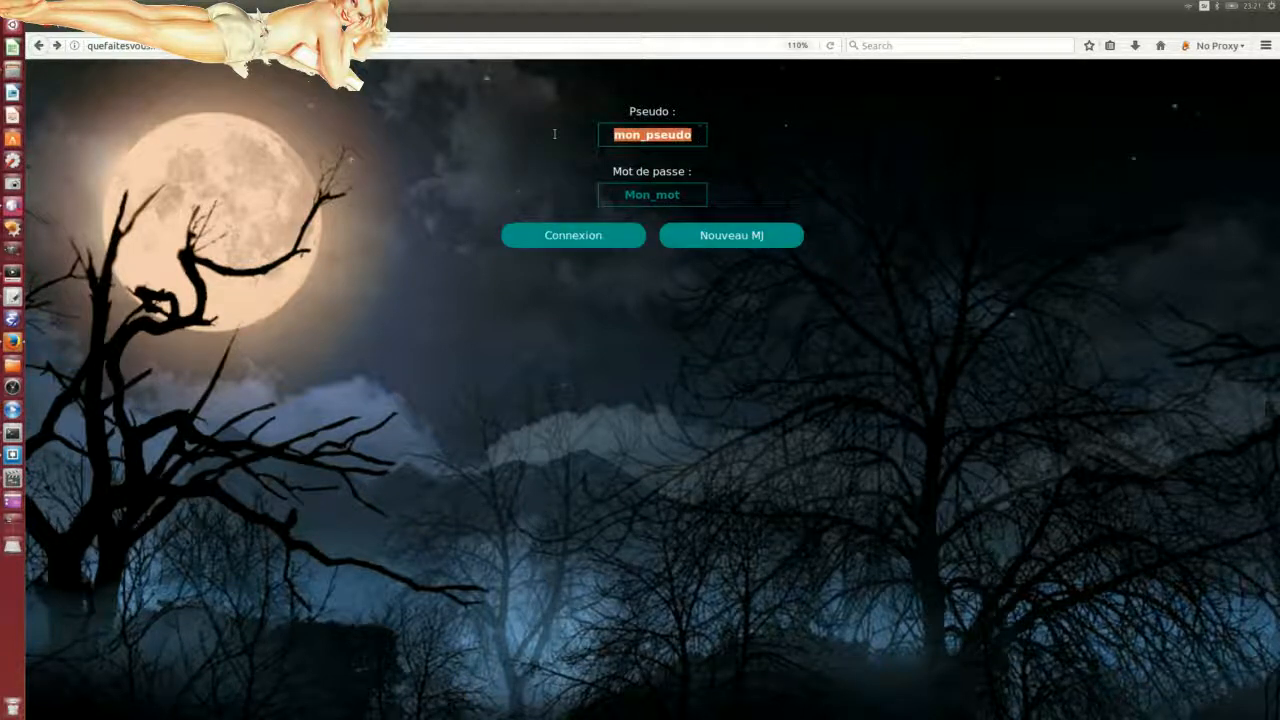
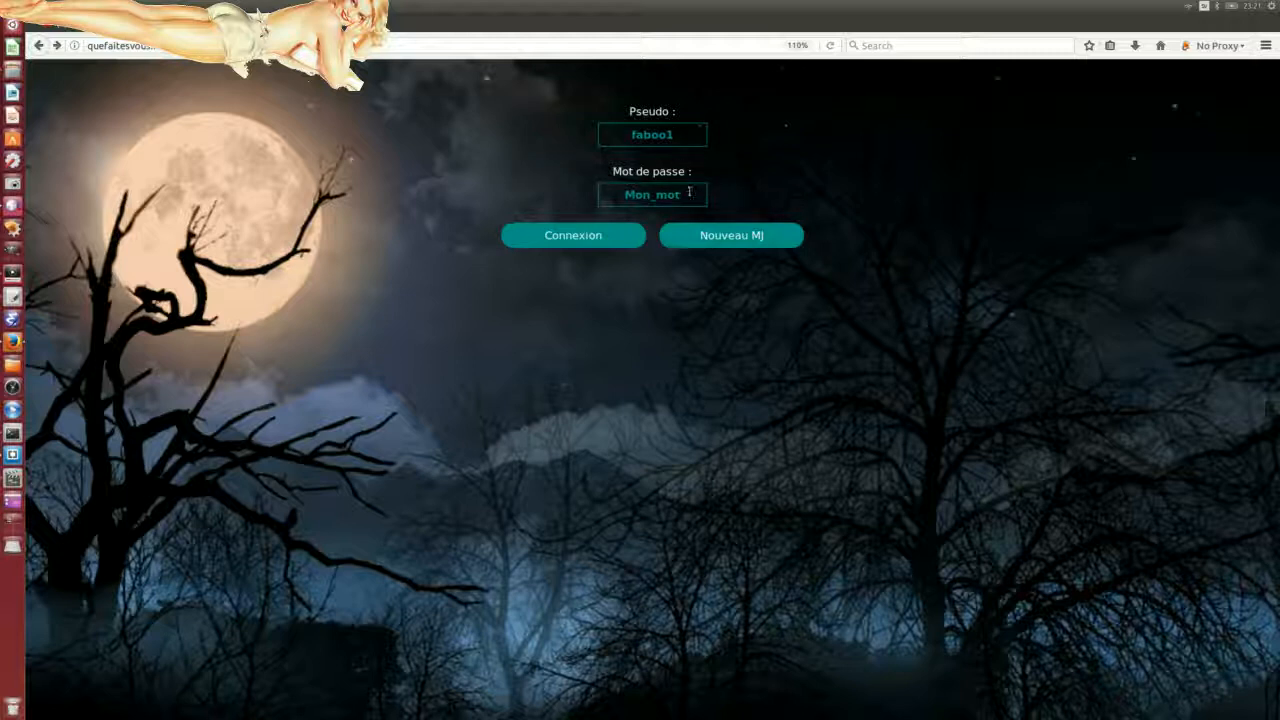
left_click_drag(690, 193, 545, 190)
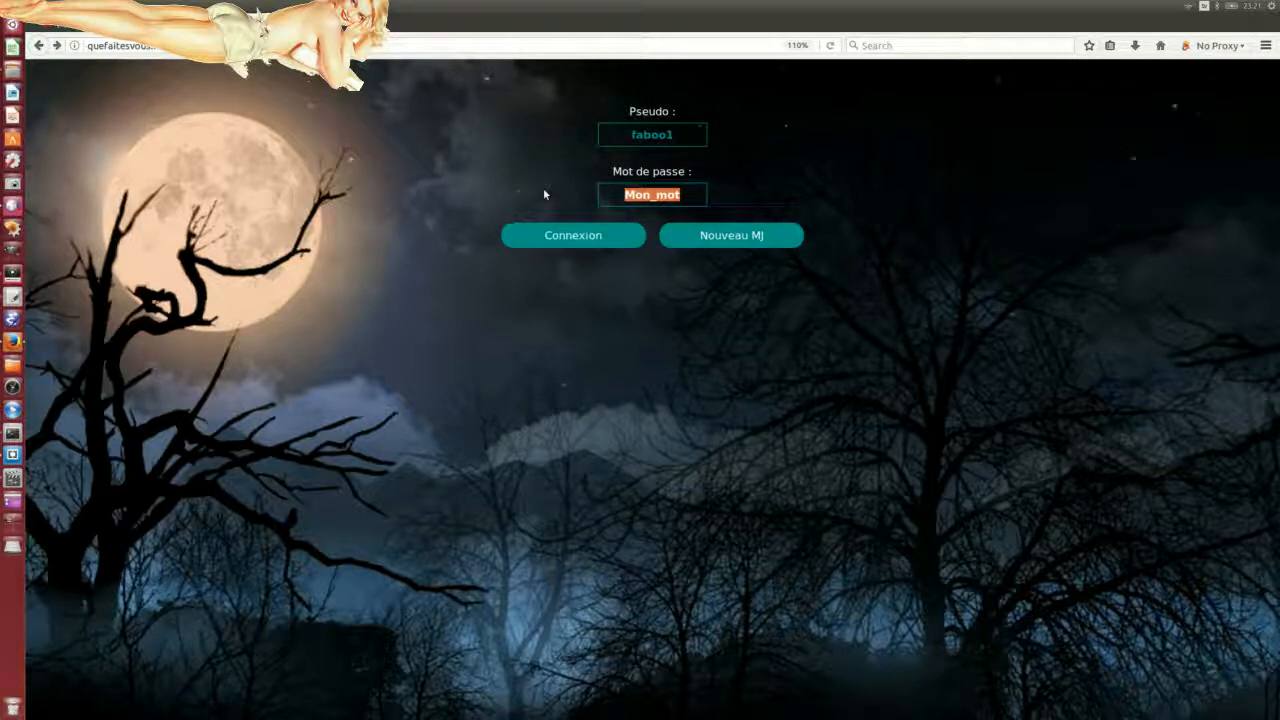
left_click(571, 237)
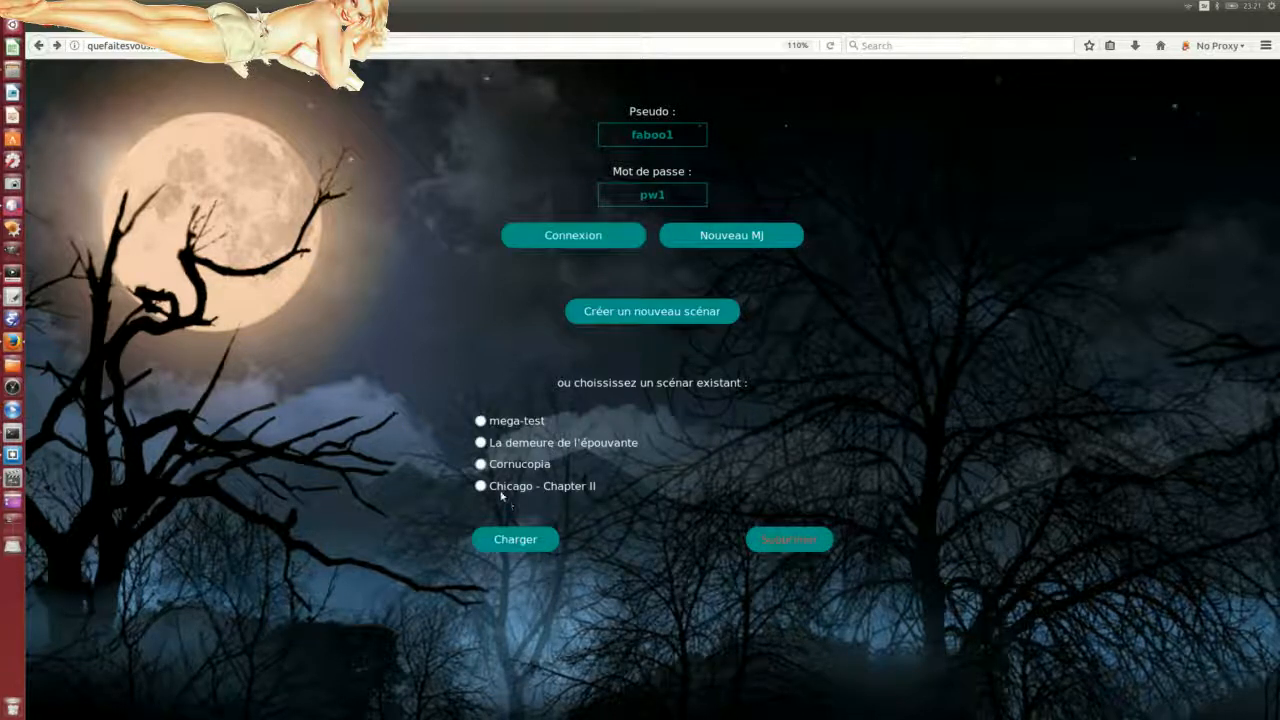
Step: Load the Chicago - Chapter II scenario after briefly picking La demeure de l'épouvante
left_click(480, 442)
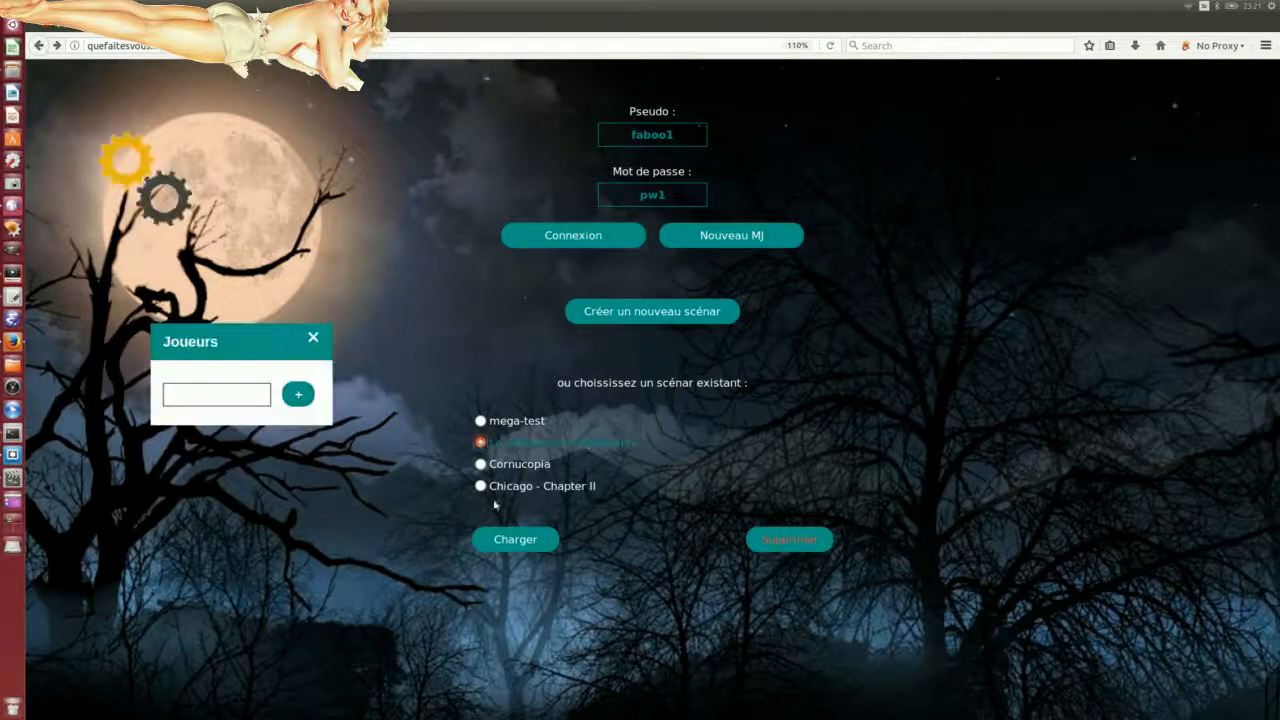
left_click(532, 546)
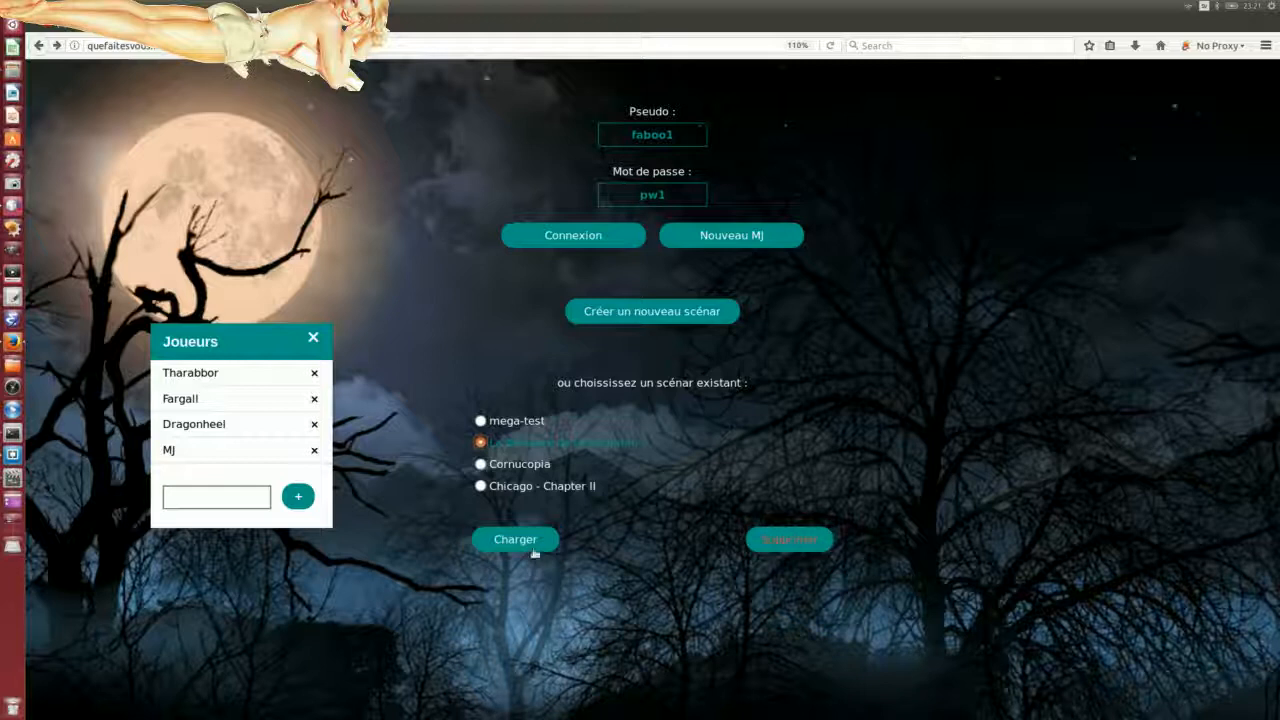
left_click(522, 542)
left_click(480, 487)
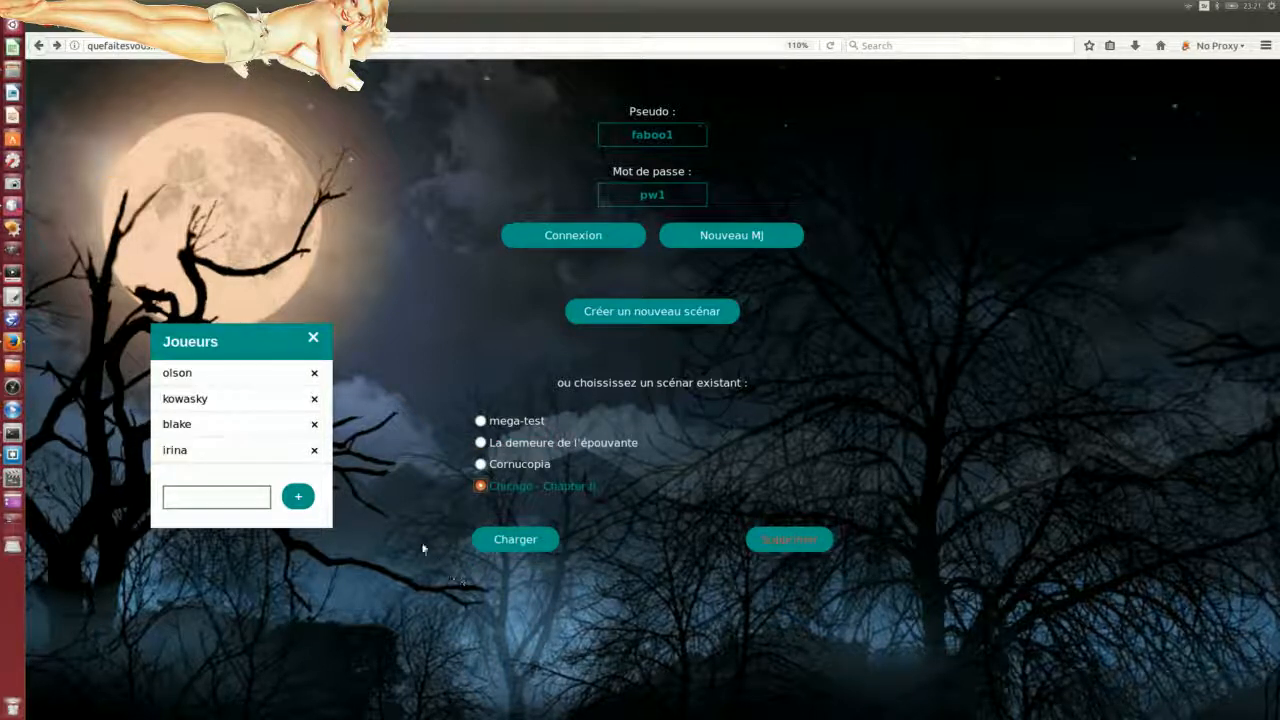
left_click(518, 541)
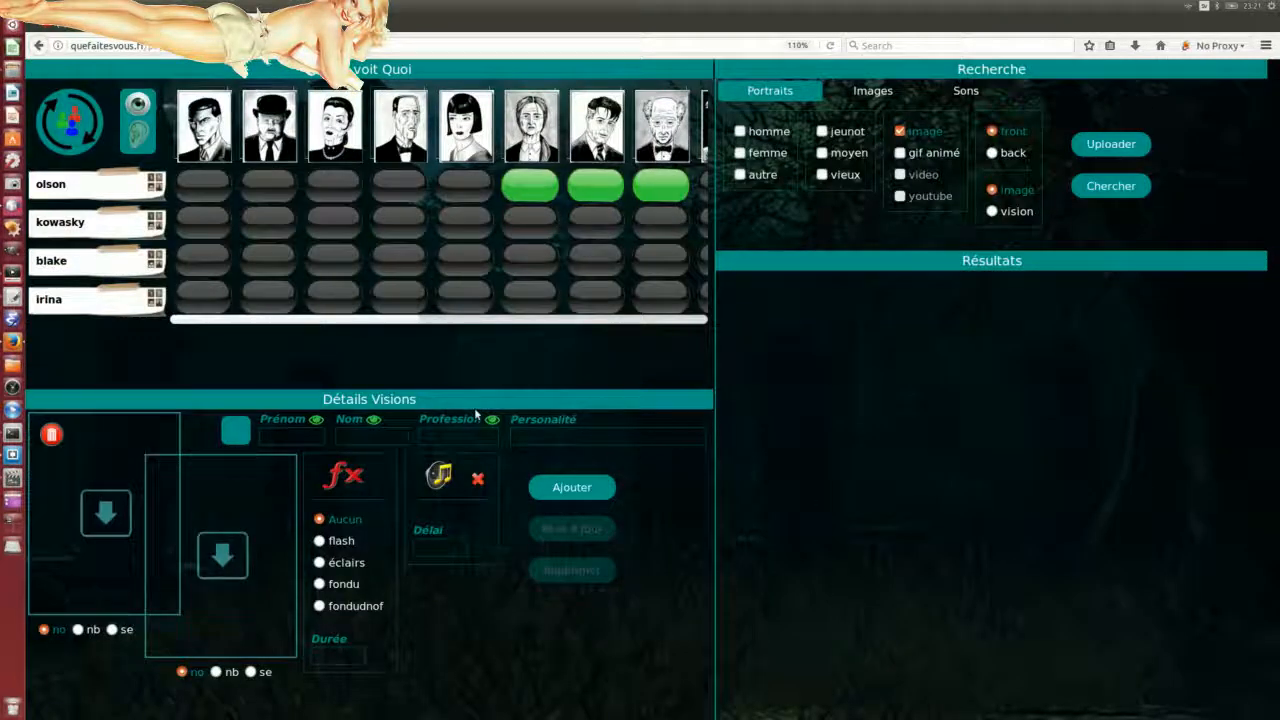
left_click(141, 140)
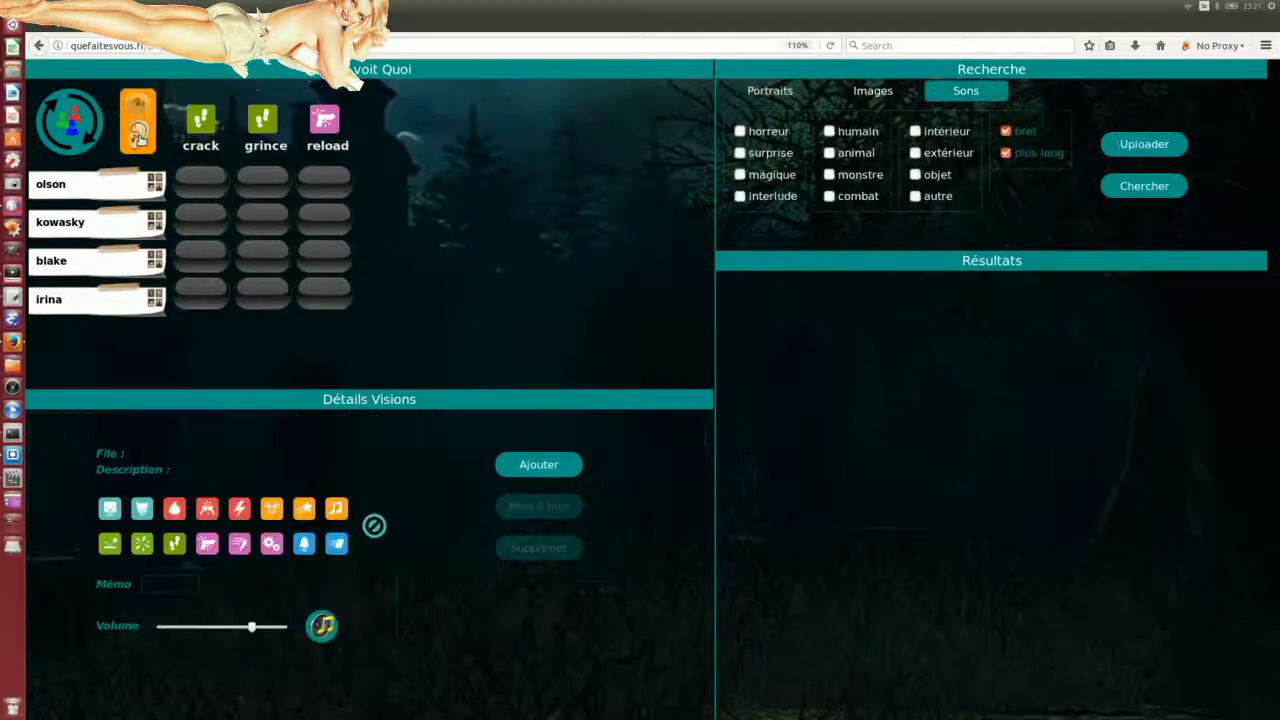
left_click(138, 122)
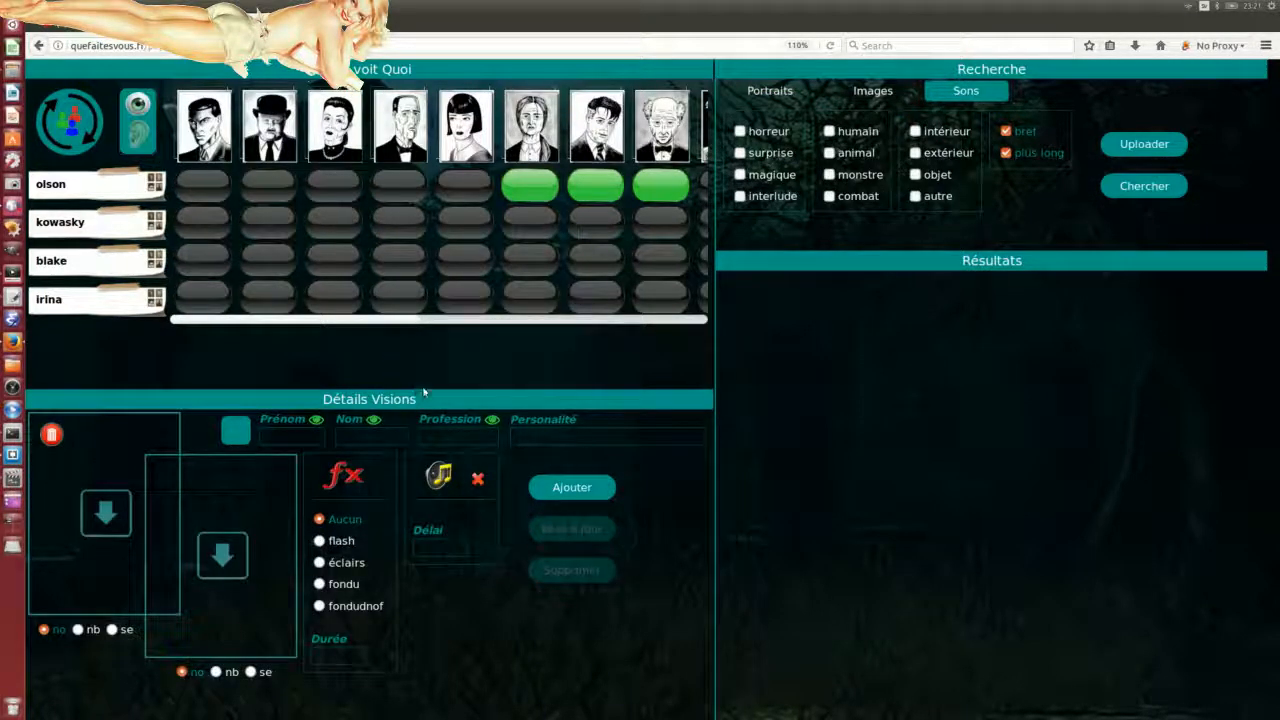
left_click_drag(277, 321, 248, 307)
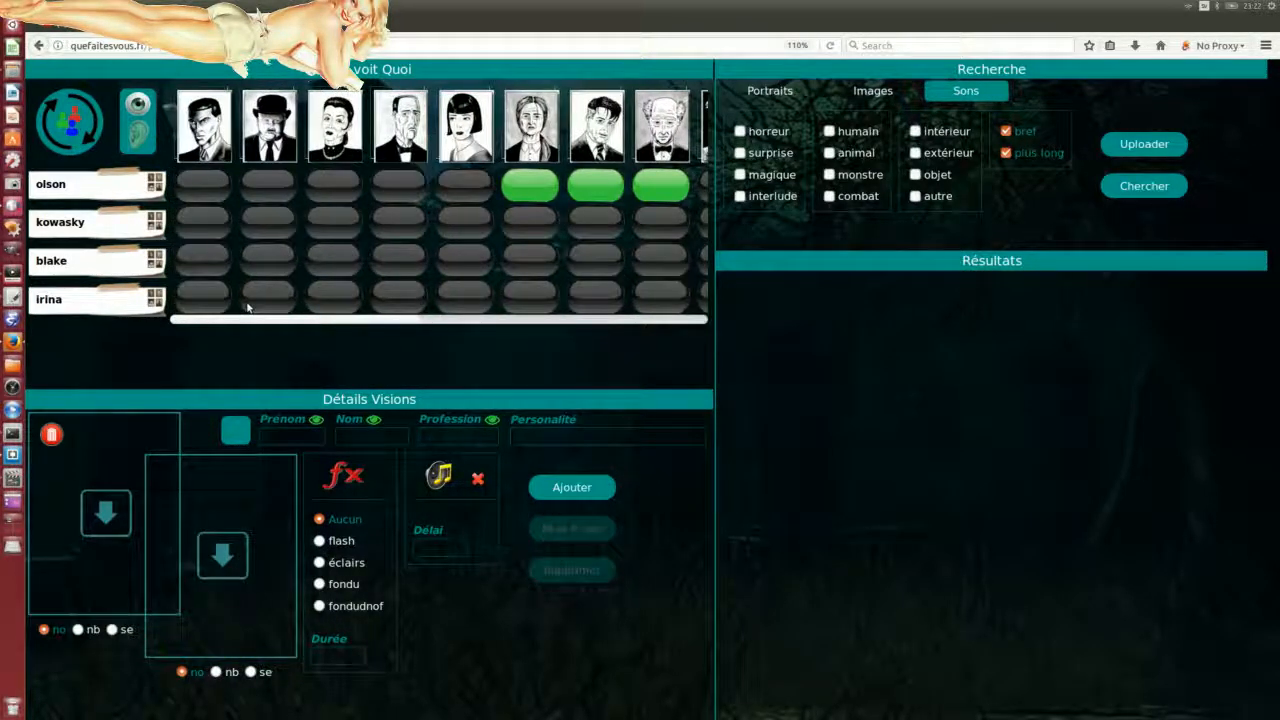
Step: Return to the scenario list and load the Cornucopia scenario
left_click(38, 46)
left_click(552, 238)
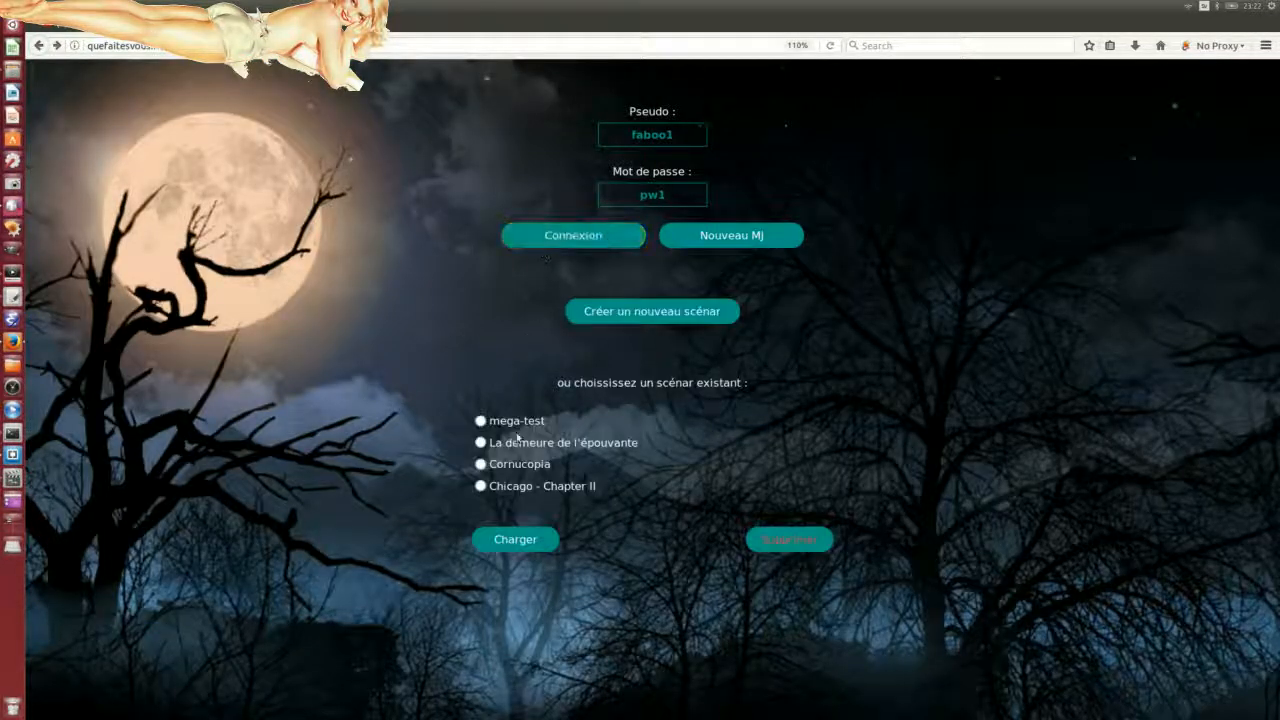
left_click(481, 464)
left_click(515, 541)
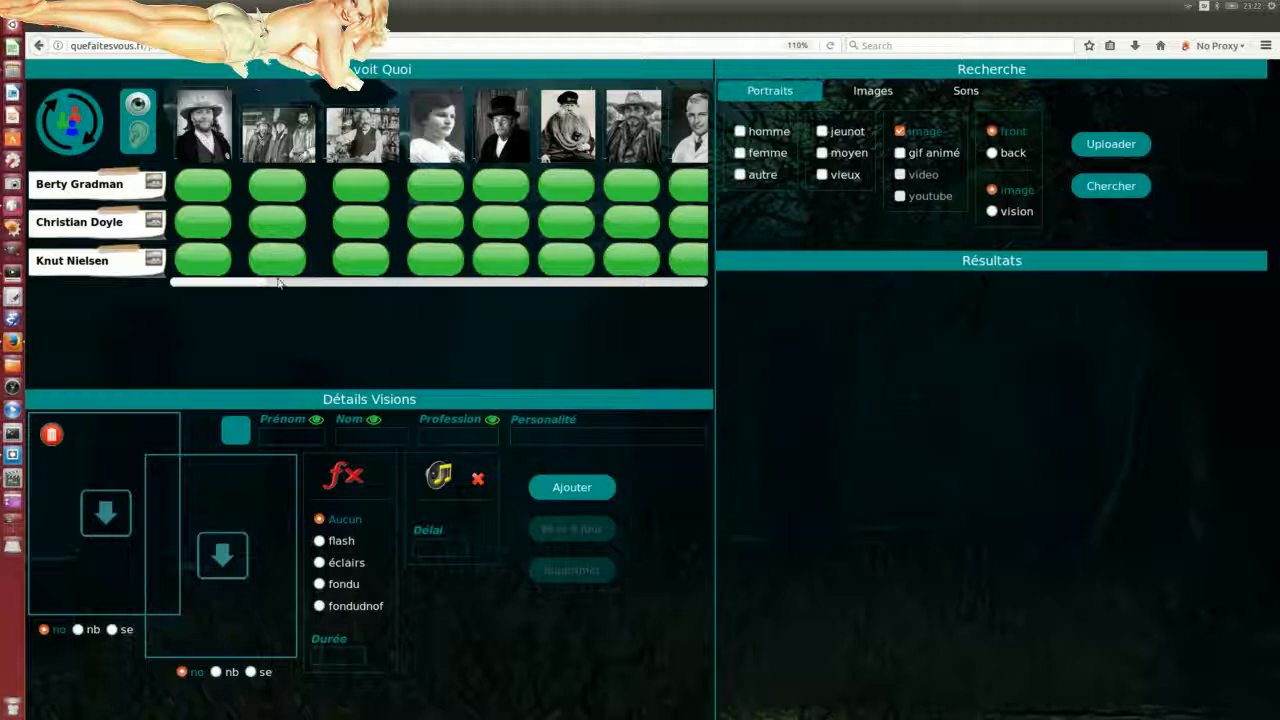
Step: Return to the scenario list again and load the mega-test scenario
left_click(38, 45)
left_click(606, 232)
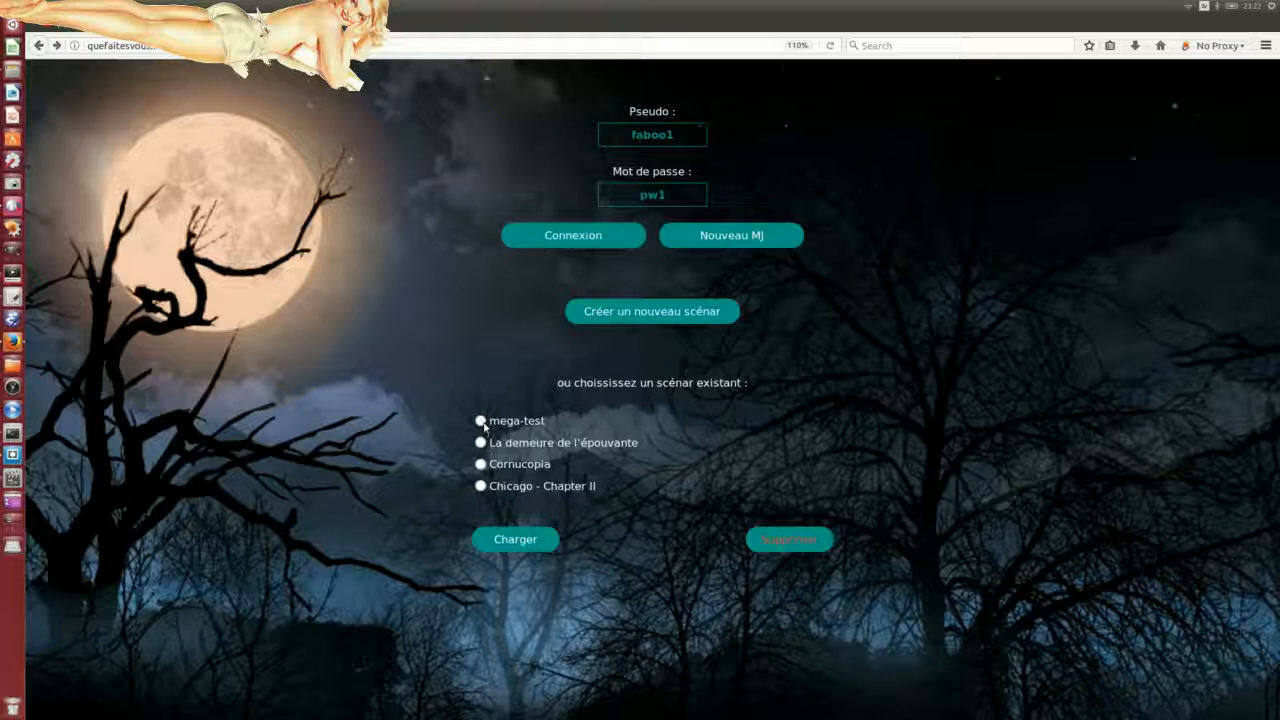
left_click(480, 421)
left_click(497, 540)
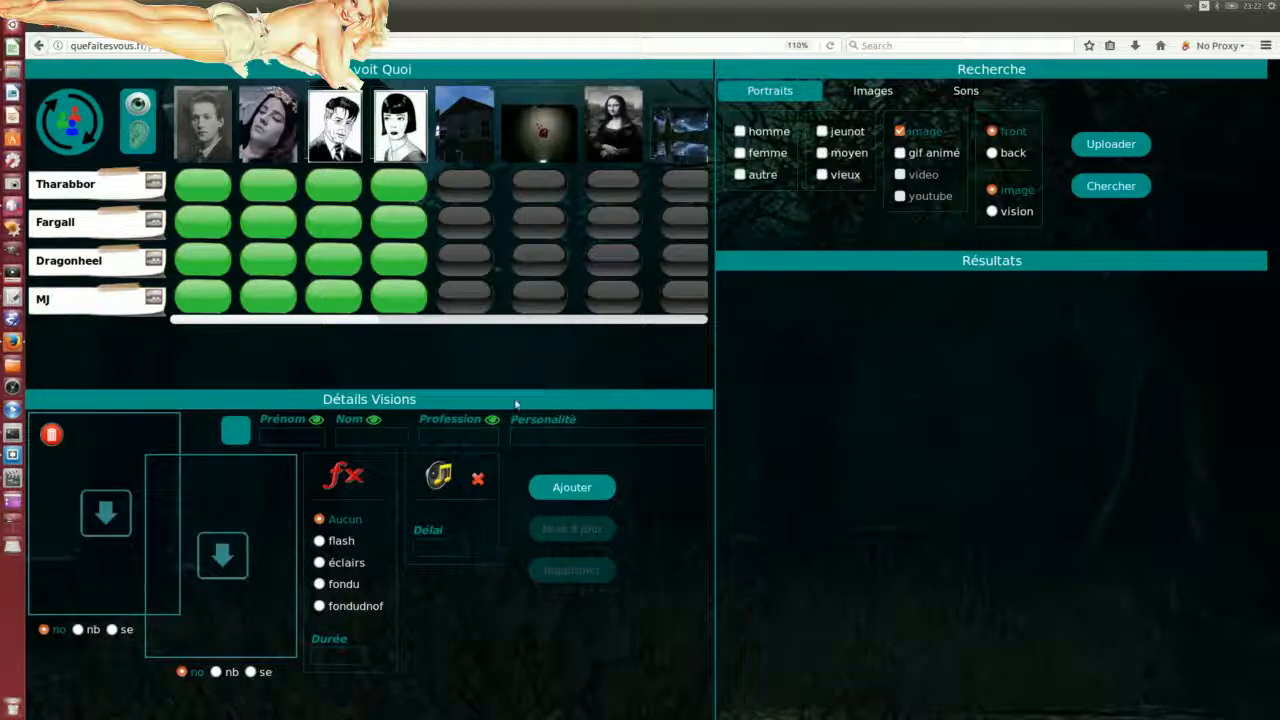
Step: Place the player view window on the right half beside the mega-test board
left_click_drag(0, 310, 1150, 284)
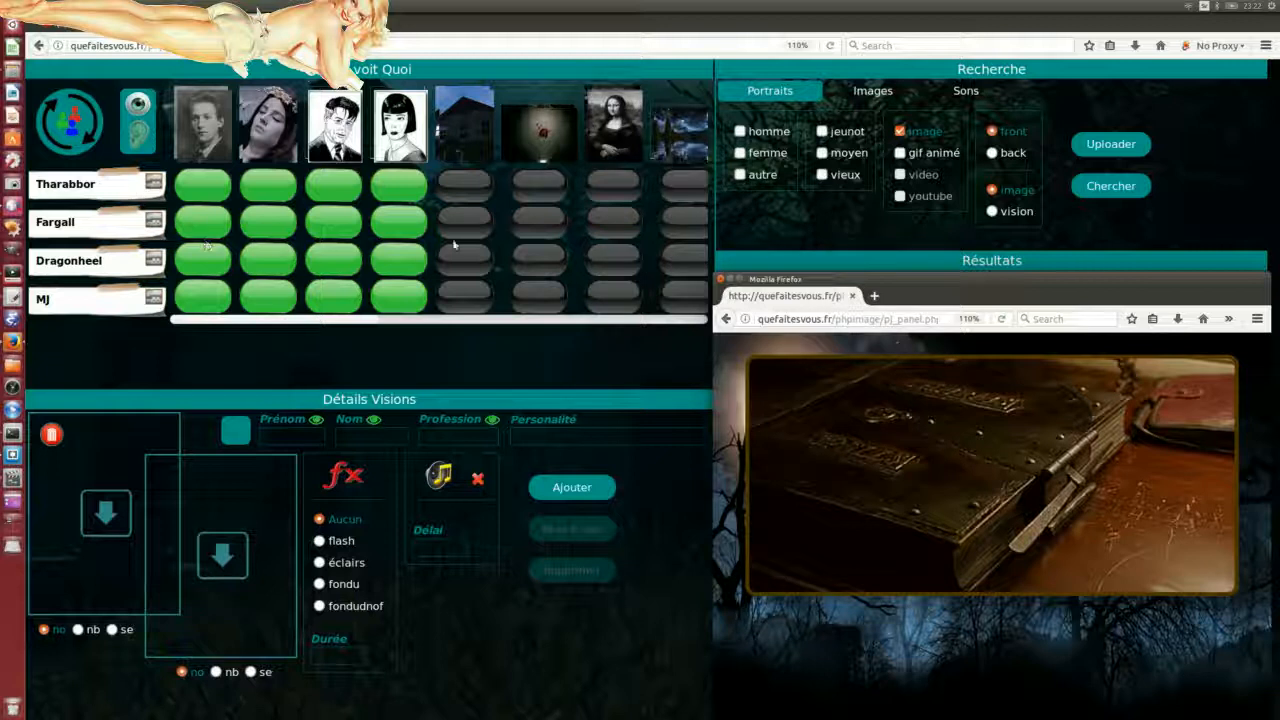
Step: Briefly show the fifth image with effects to all four players, then turn it off
left_click(467, 188)
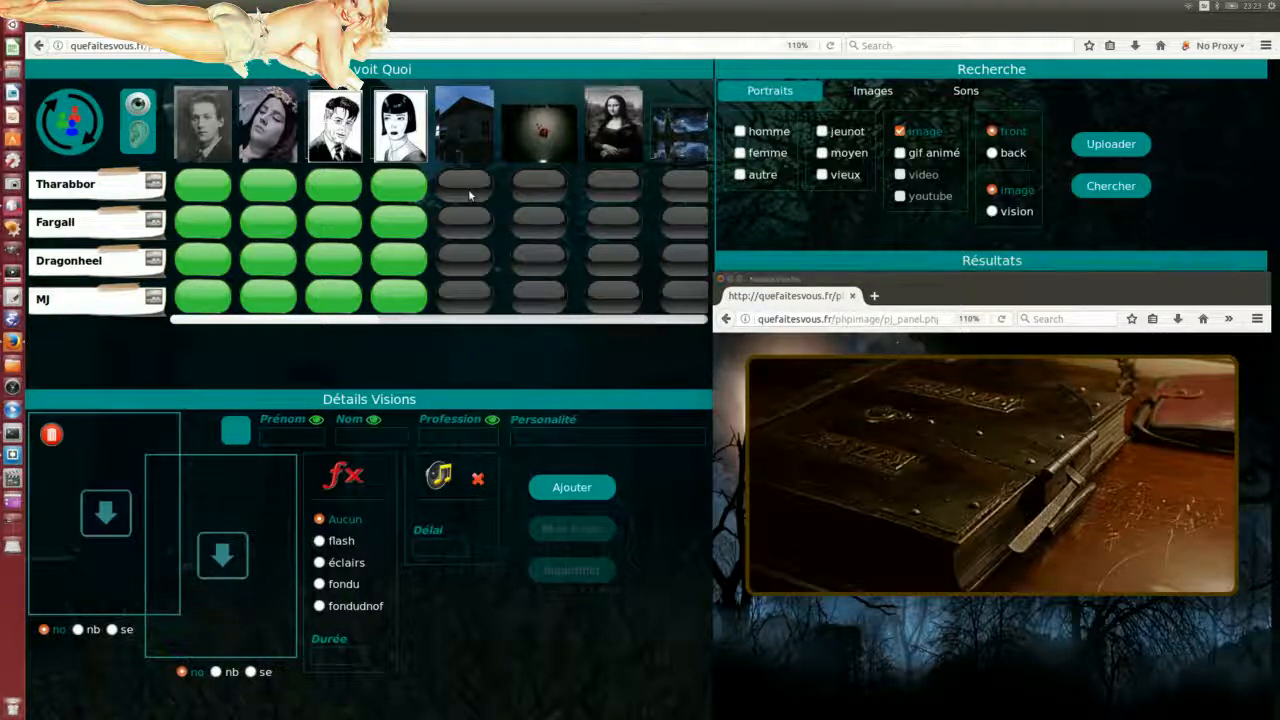
left_click(466, 262)
left_click(471, 229)
left_click(467, 291)
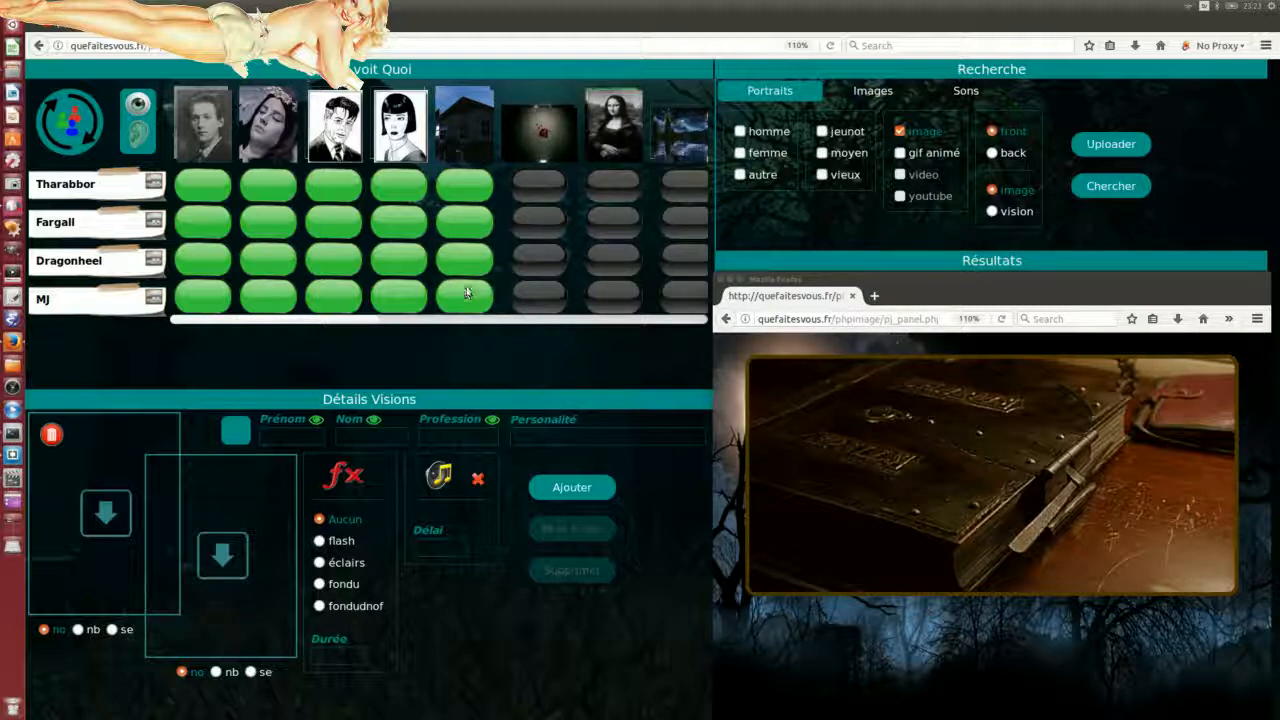
left_click(466, 260)
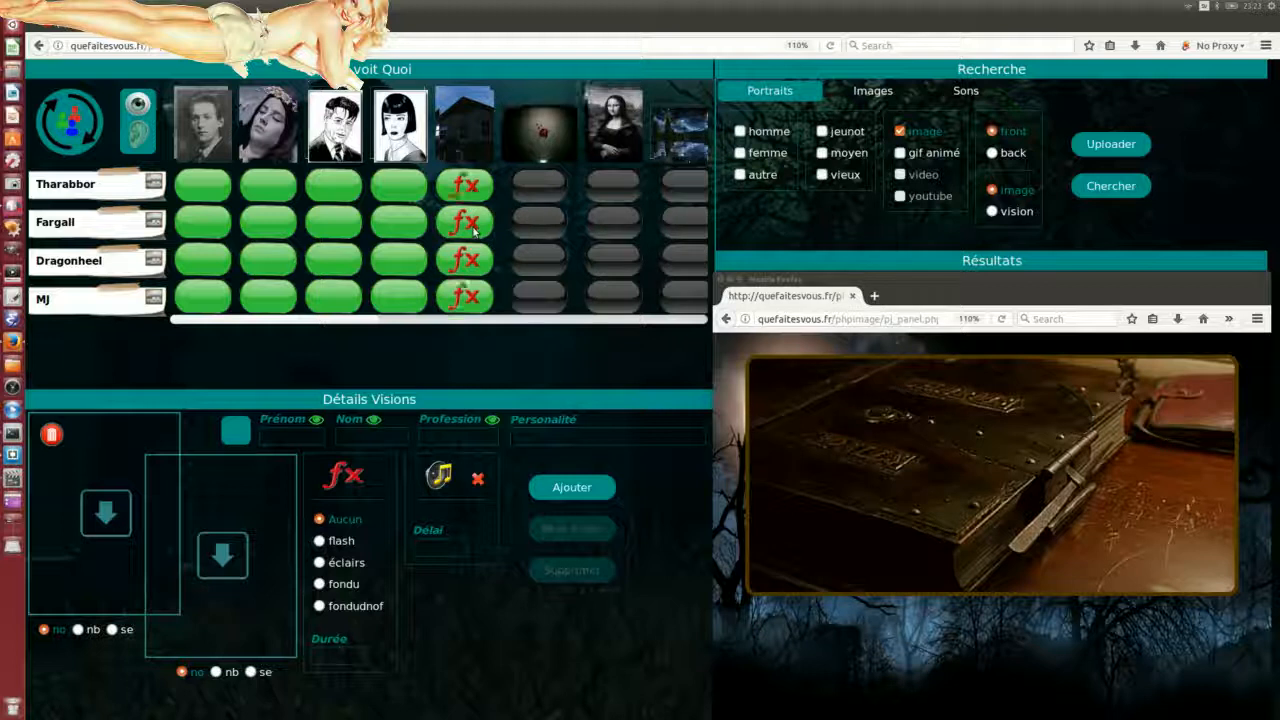
left_click(474, 230)
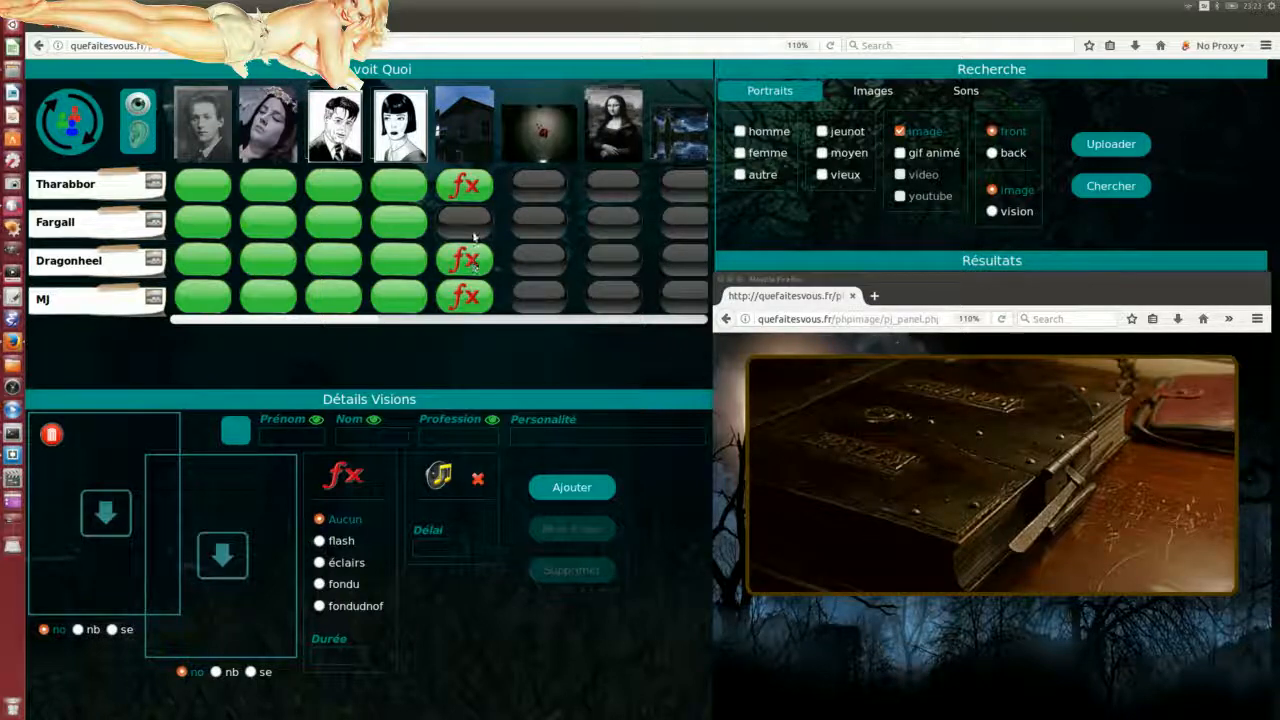
left_click(470, 190)
left_click(468, 260)
left_click(468, 292)
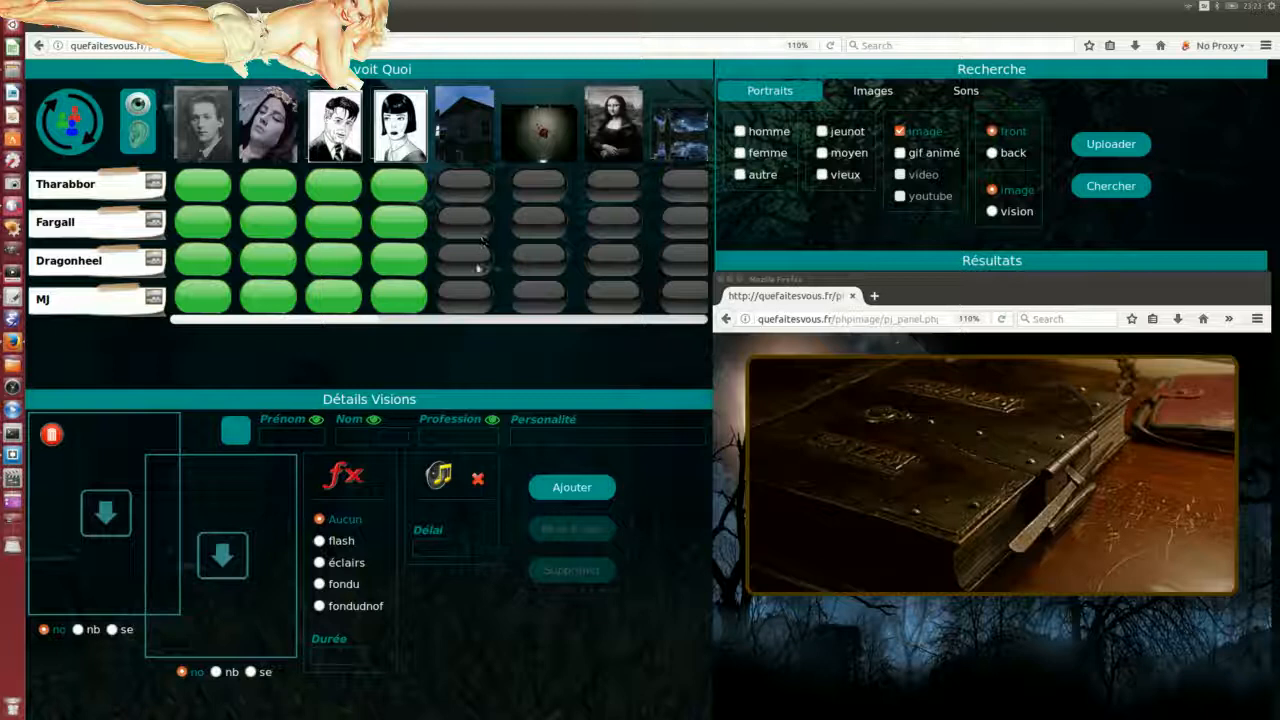
Step: Show the Mona Lisa with effects to Tharabbor, Fargall, Dragonheel and MJ
mouse_move(387, 320)
left_mouse_down()
mouse_move(446, 324)
mouse_move(376, 319)
left_mouse_up()
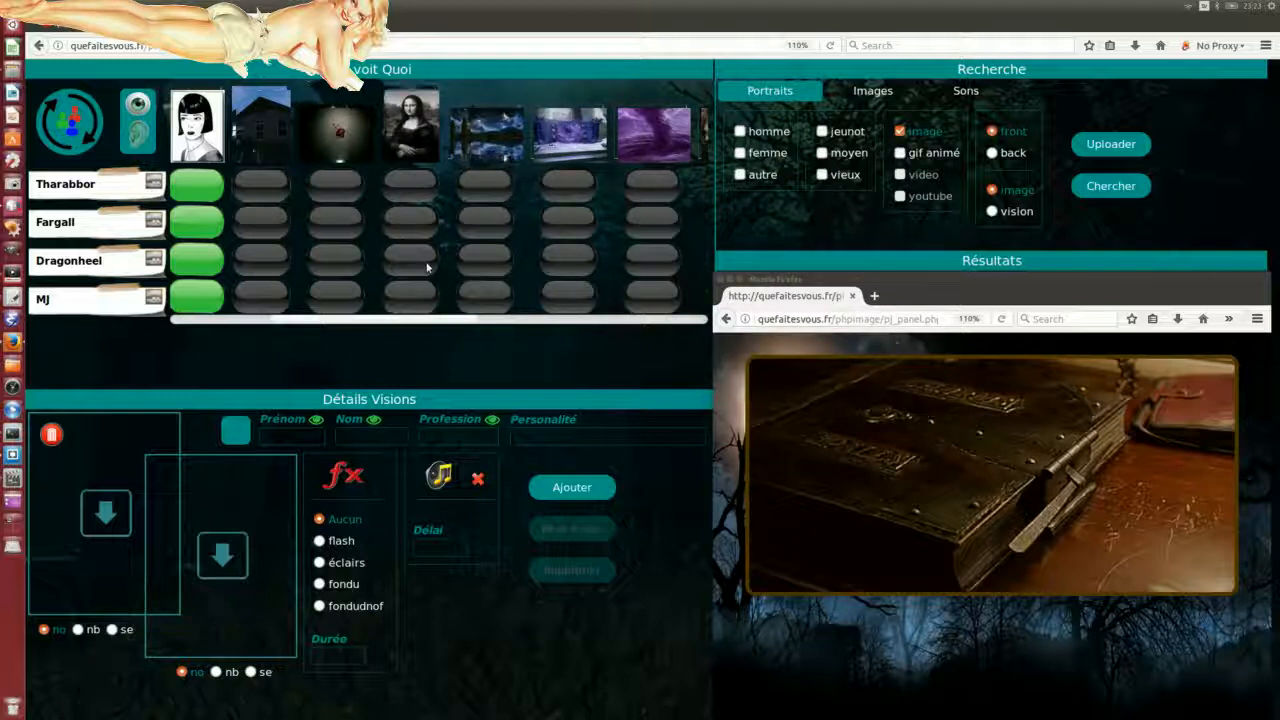
left_click(410, 186)
left_click(414, 225)
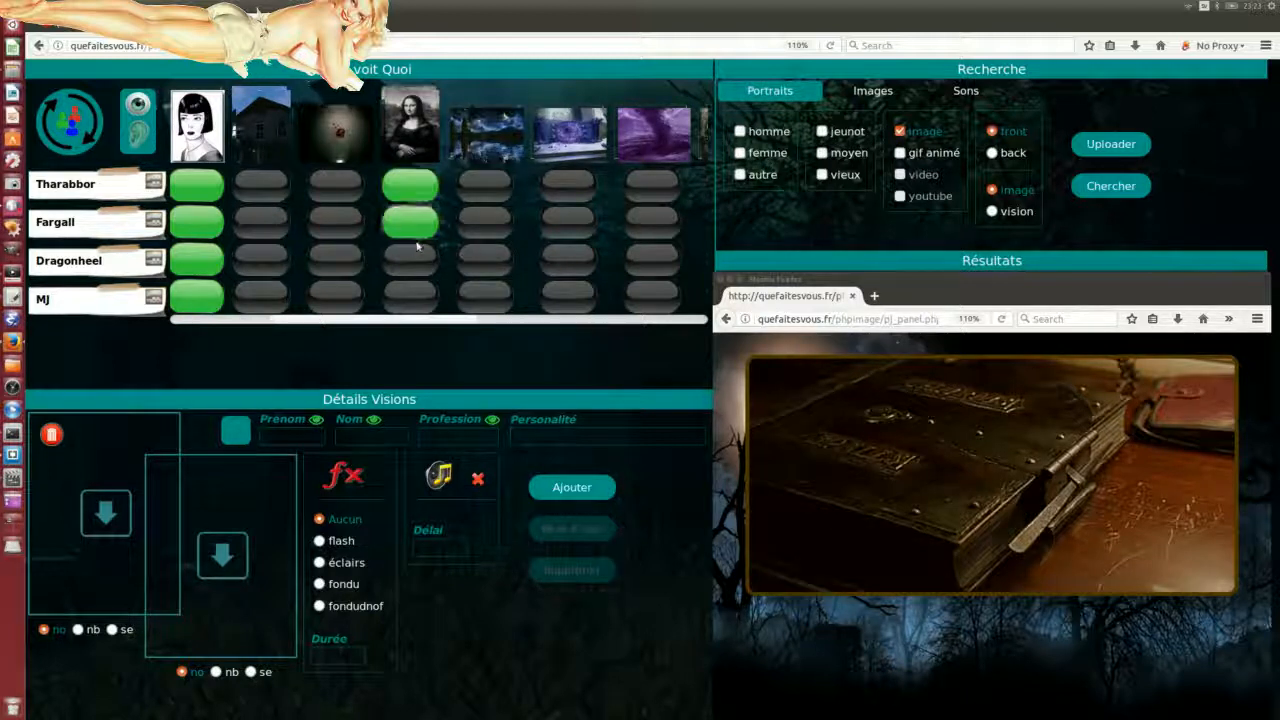
left_click(423, 258)
left_click(420, 296)
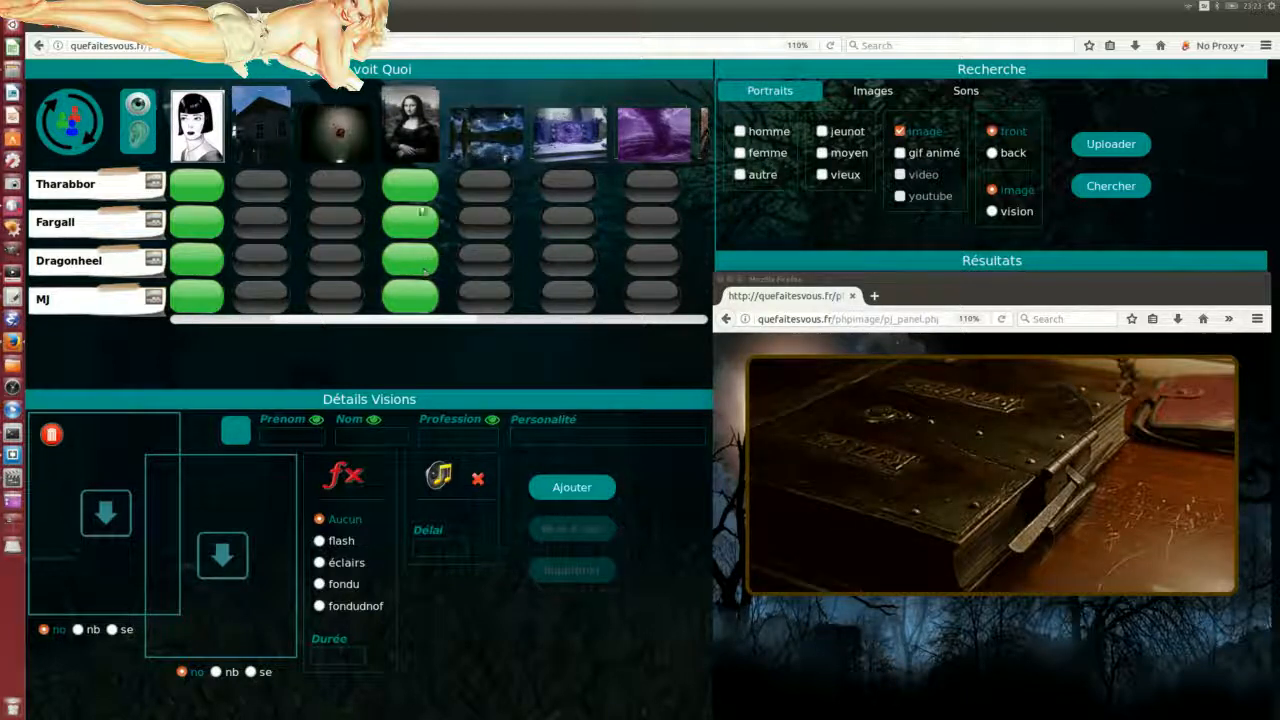
left_click(420, 192)
left_click(416, 224)
left_click(416, 258)
left_click(417, 299)
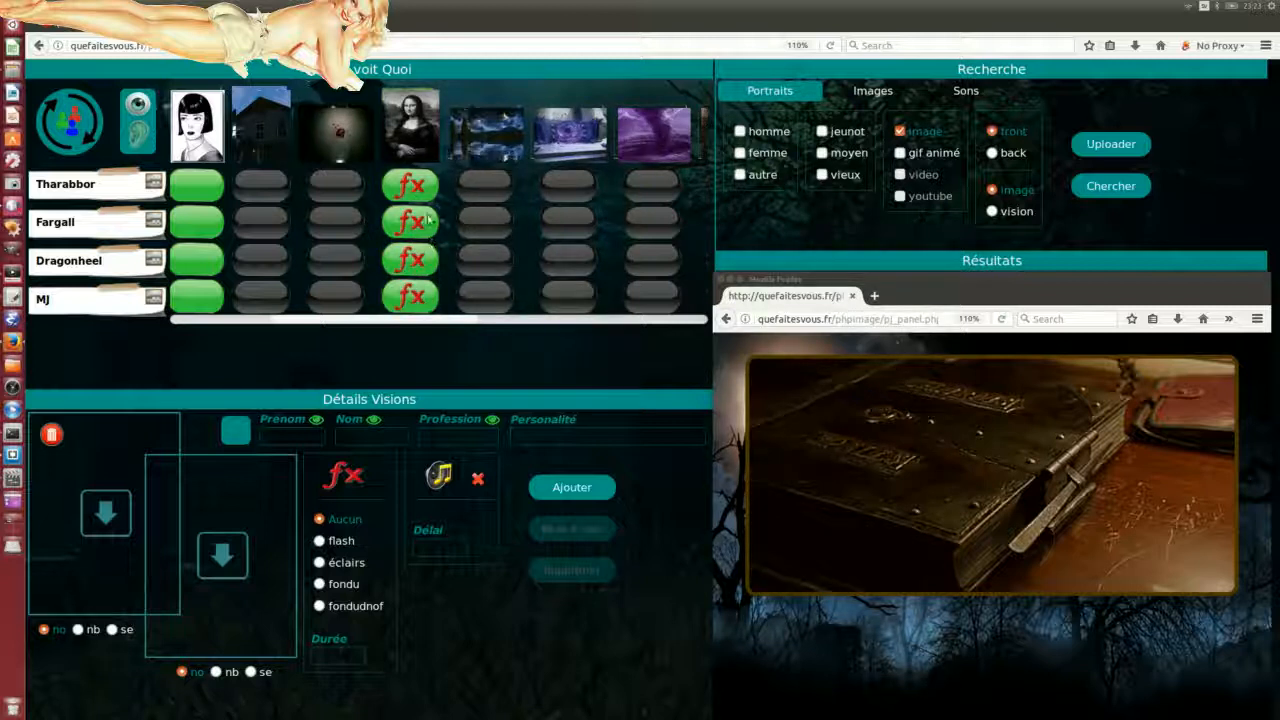
Step: Reset the Mona Lisa column so it shows to all players, then bring the player window forward
left_click(410, 185)
left_click(412, 222)
left_click(412, 260)
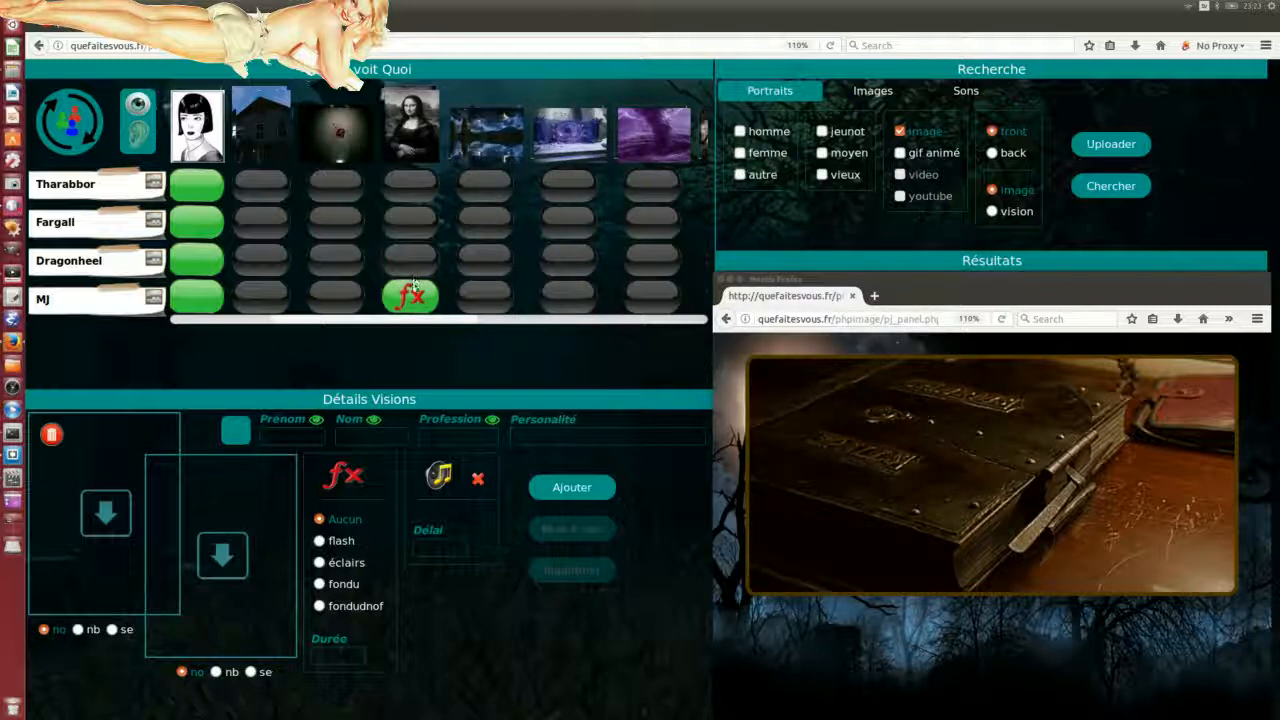
left_click(411, 296)
left_click(406, 227)
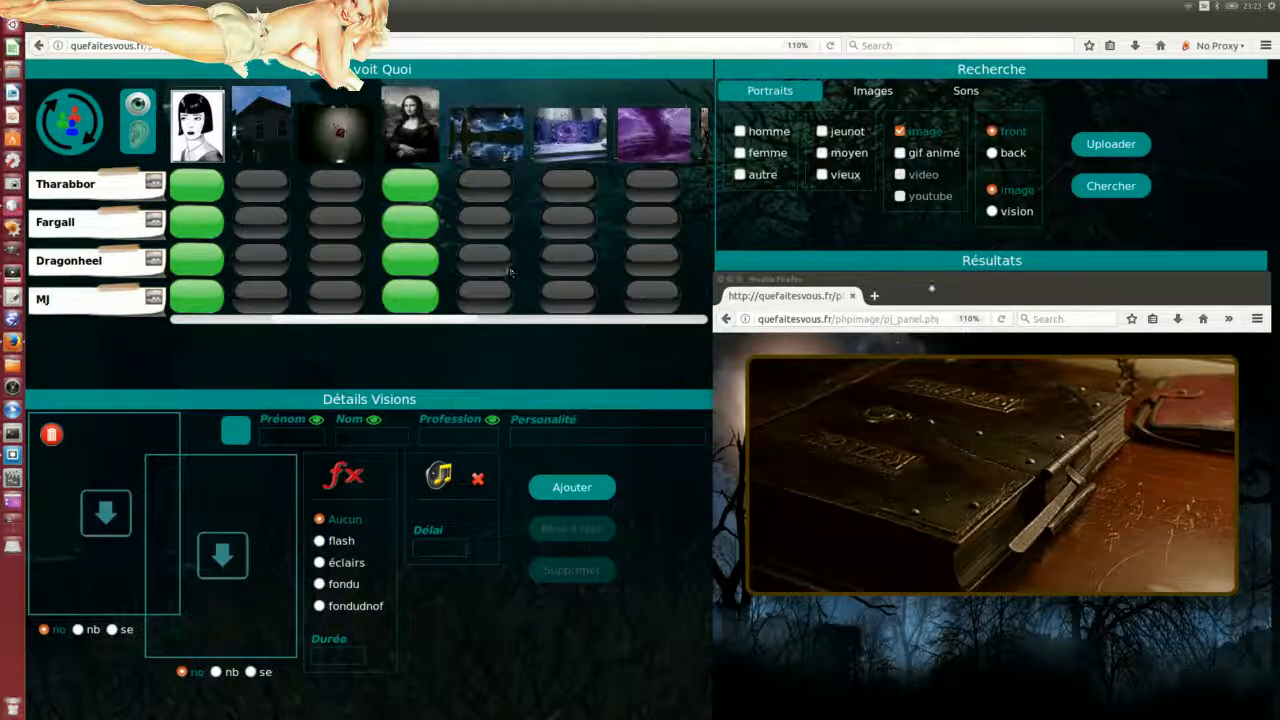
left_click(931, 289)
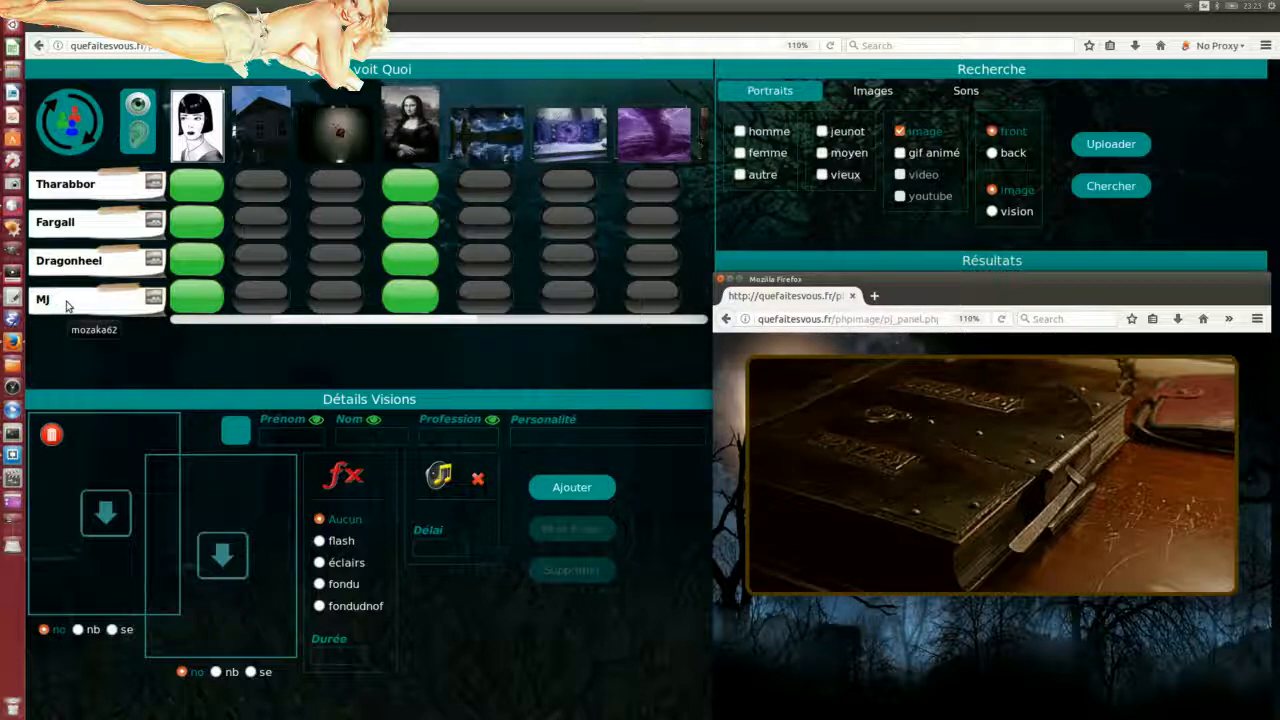
Step: Log the player window in with the game access code and enter the player panel
left_click(726, 318)
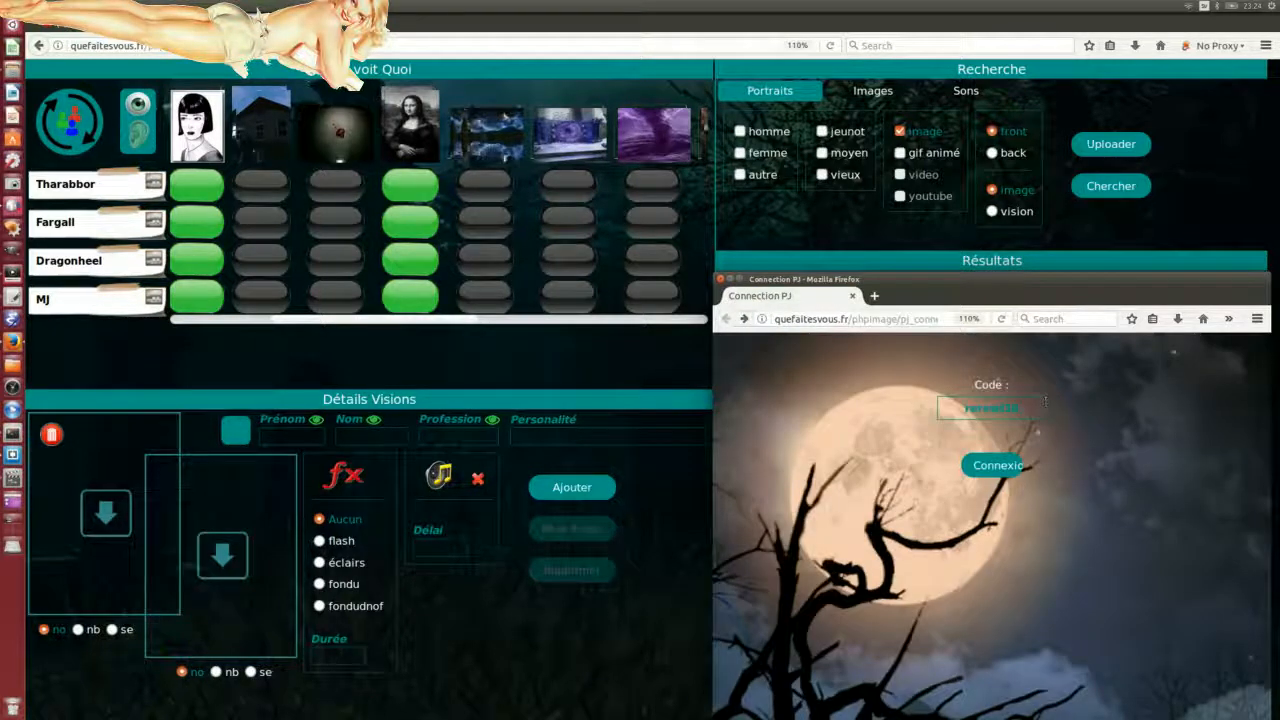
left_click_drag(1046, 402, 872, 393)
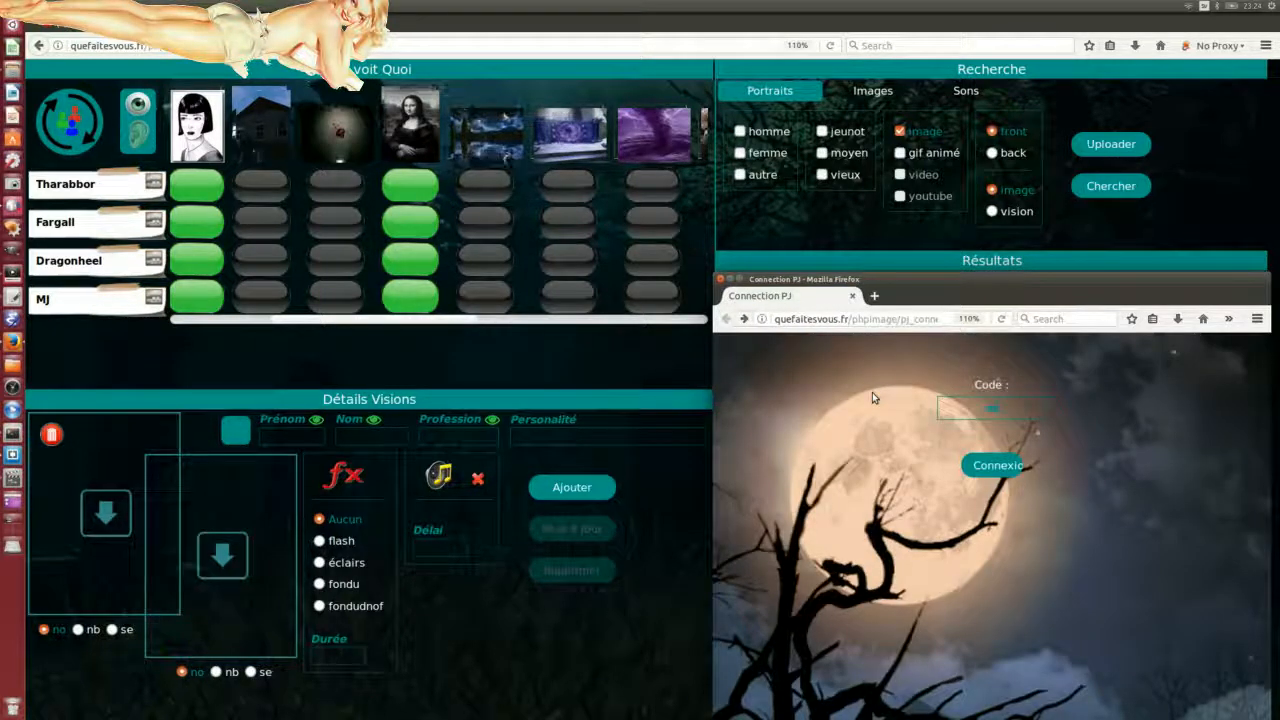
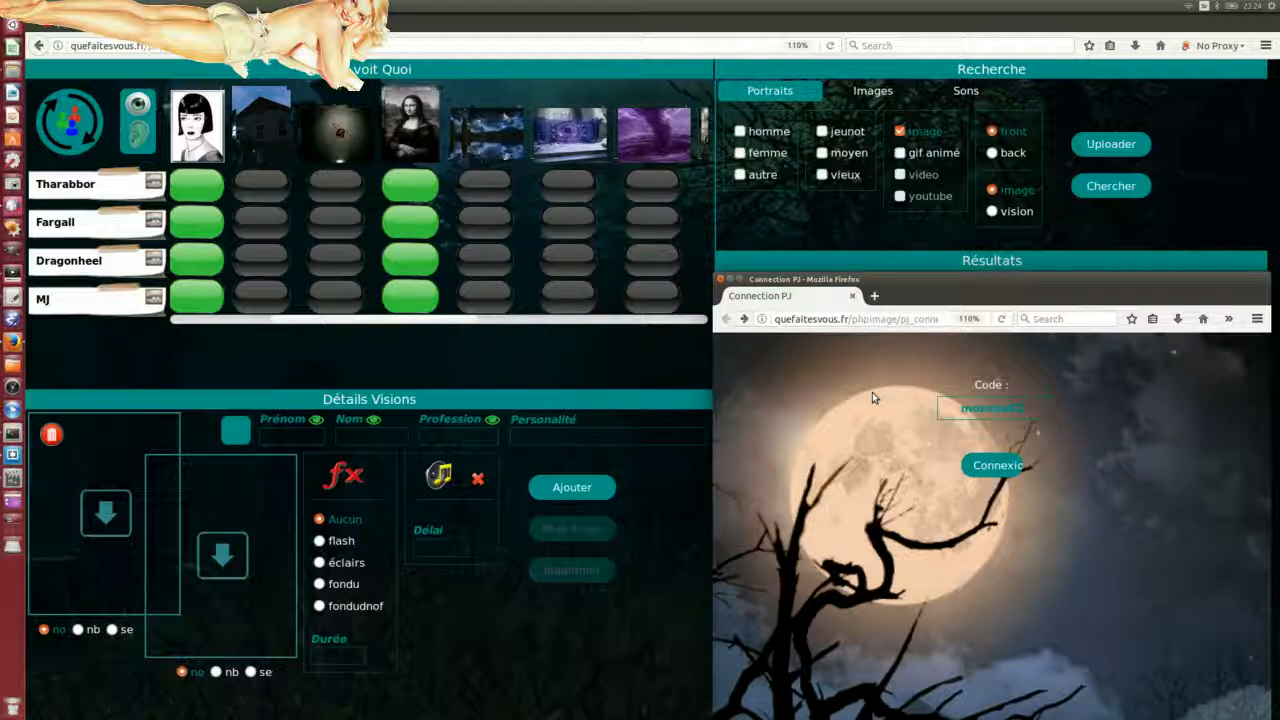
key("Return")
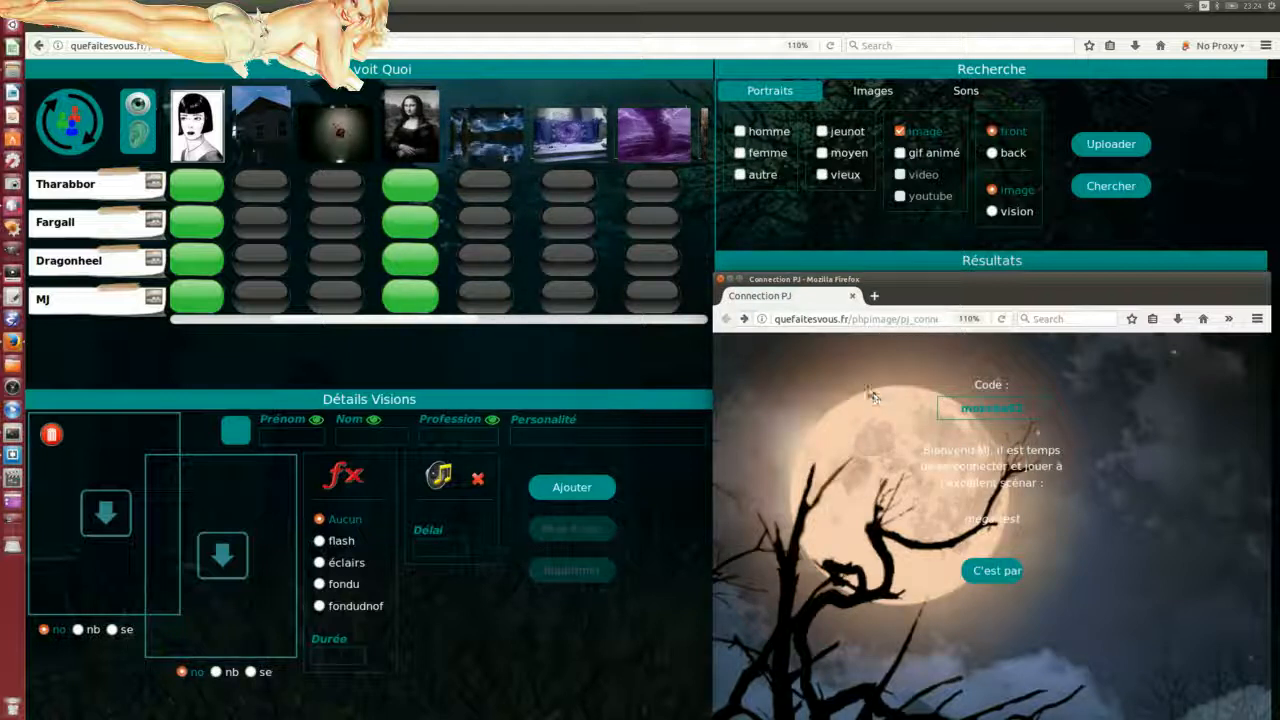
left_click(985, 571)
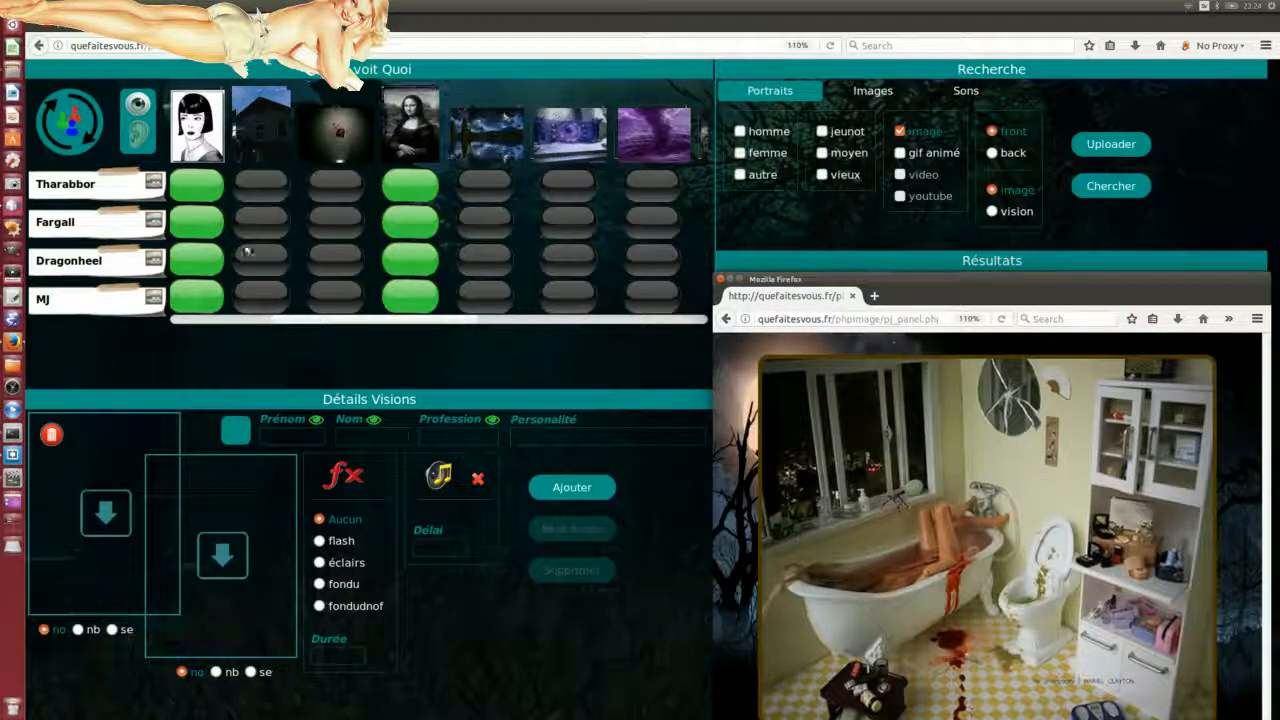
Step: Push the current visions so players see the Mona Lisa, then add an effect to MJ's Mona Lisa
left_click(62, 130)
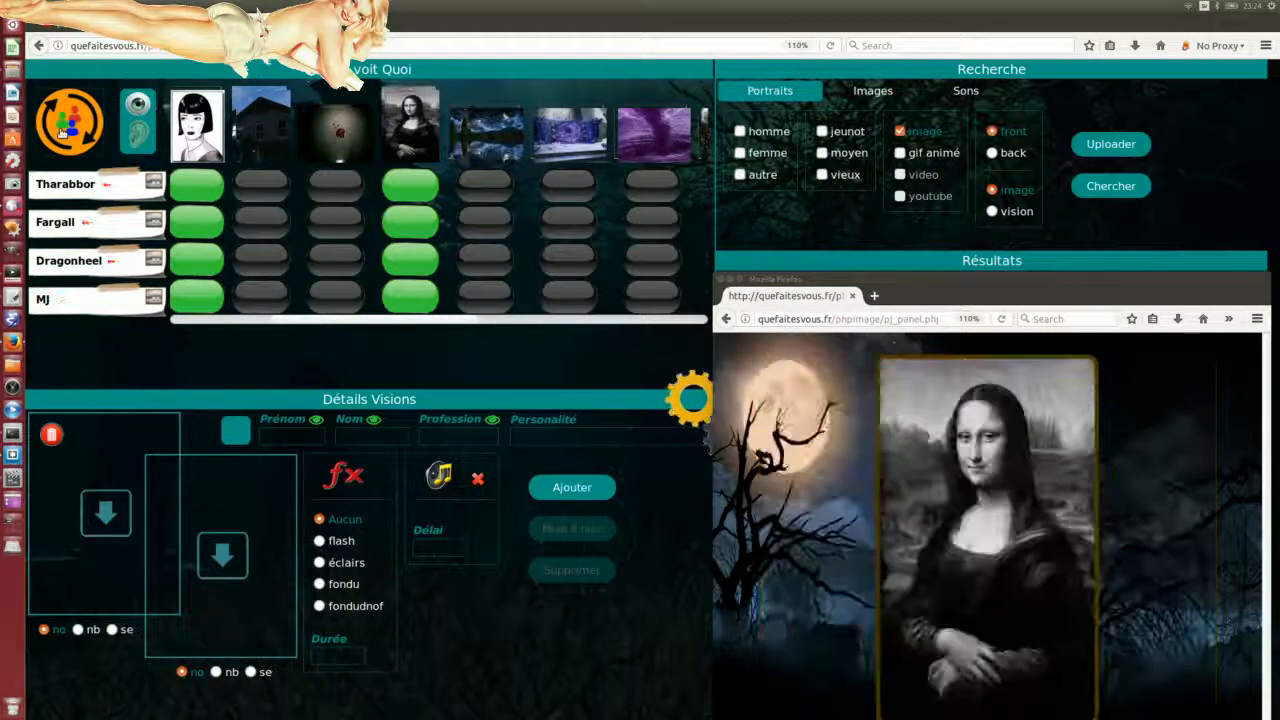
left_click_drag(928, 282, 928, 262)
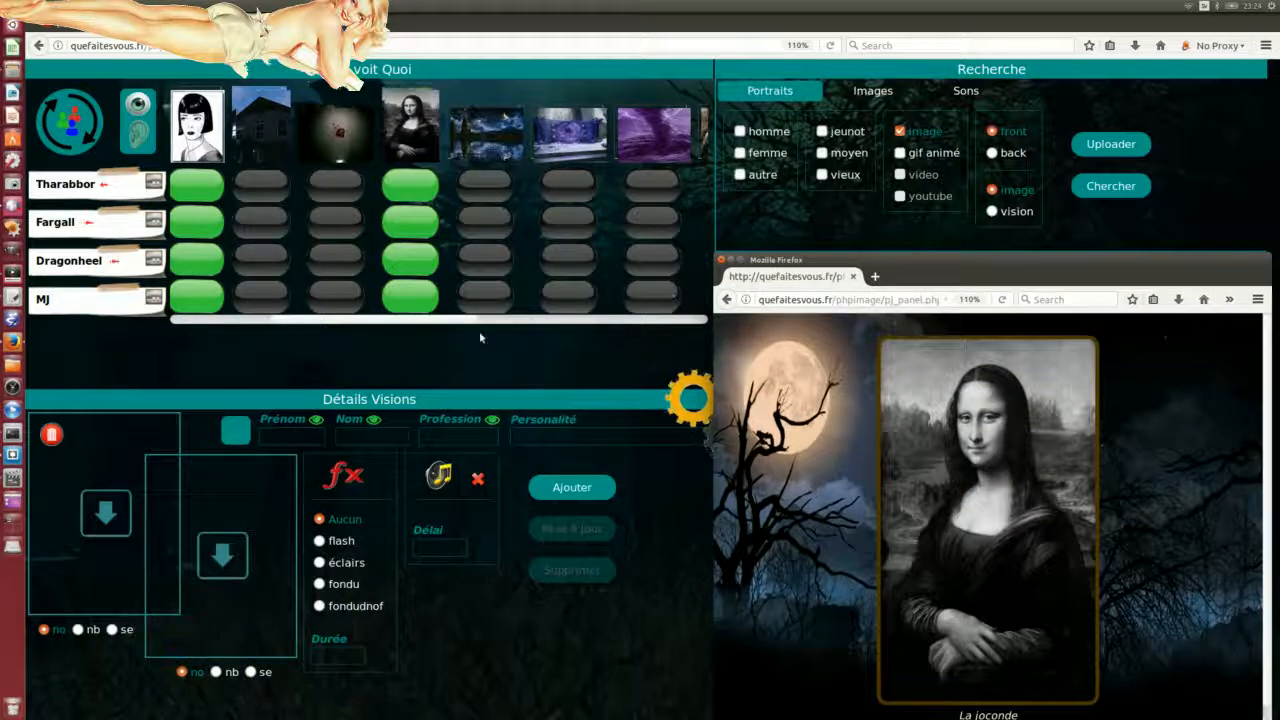
left_click(410, 222)
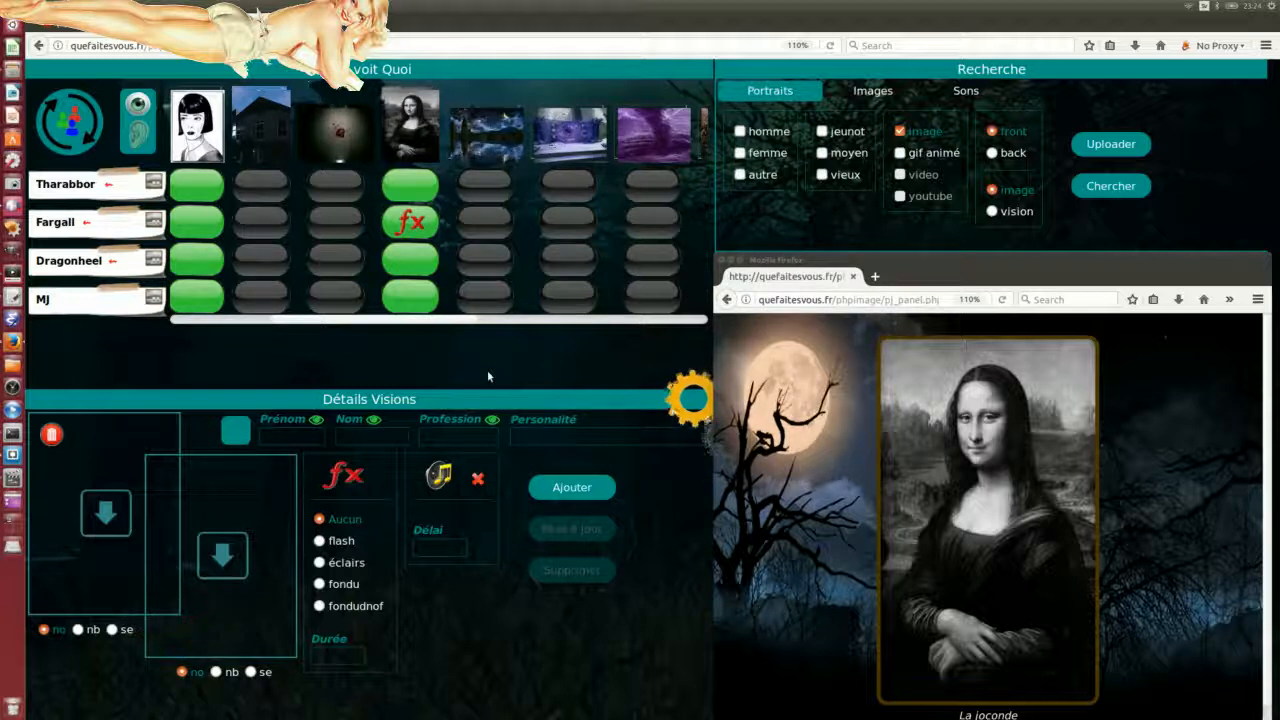
left_click(420, 228)
left_click(420, 229)
left_click(413, 300)
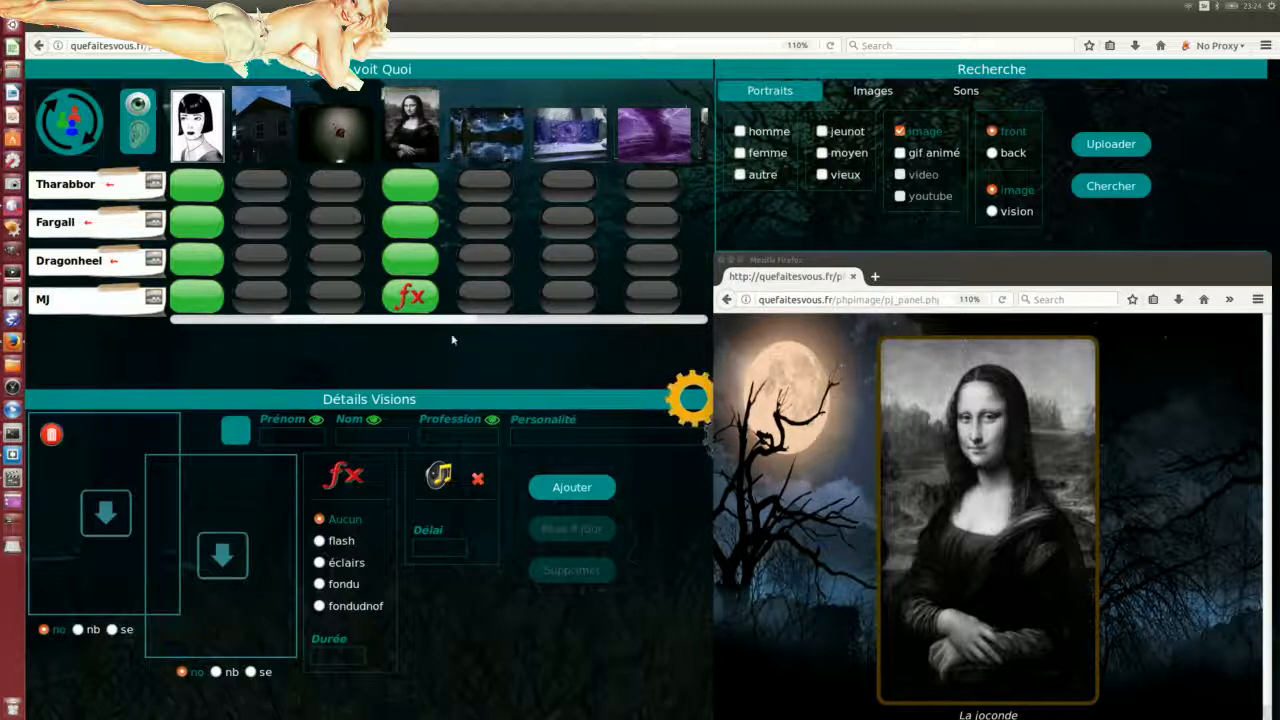
Step: Reload the game-master board and resend the page data
left_click(831, 46)
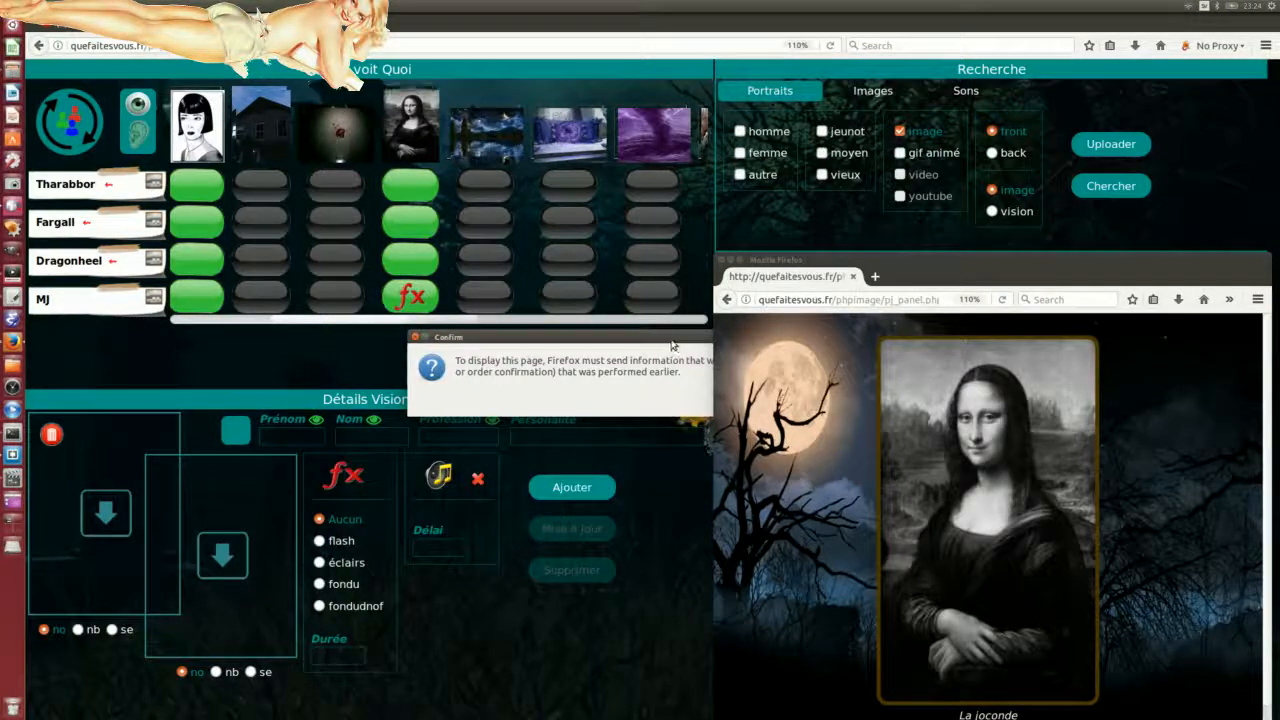
left_click(619, 384)
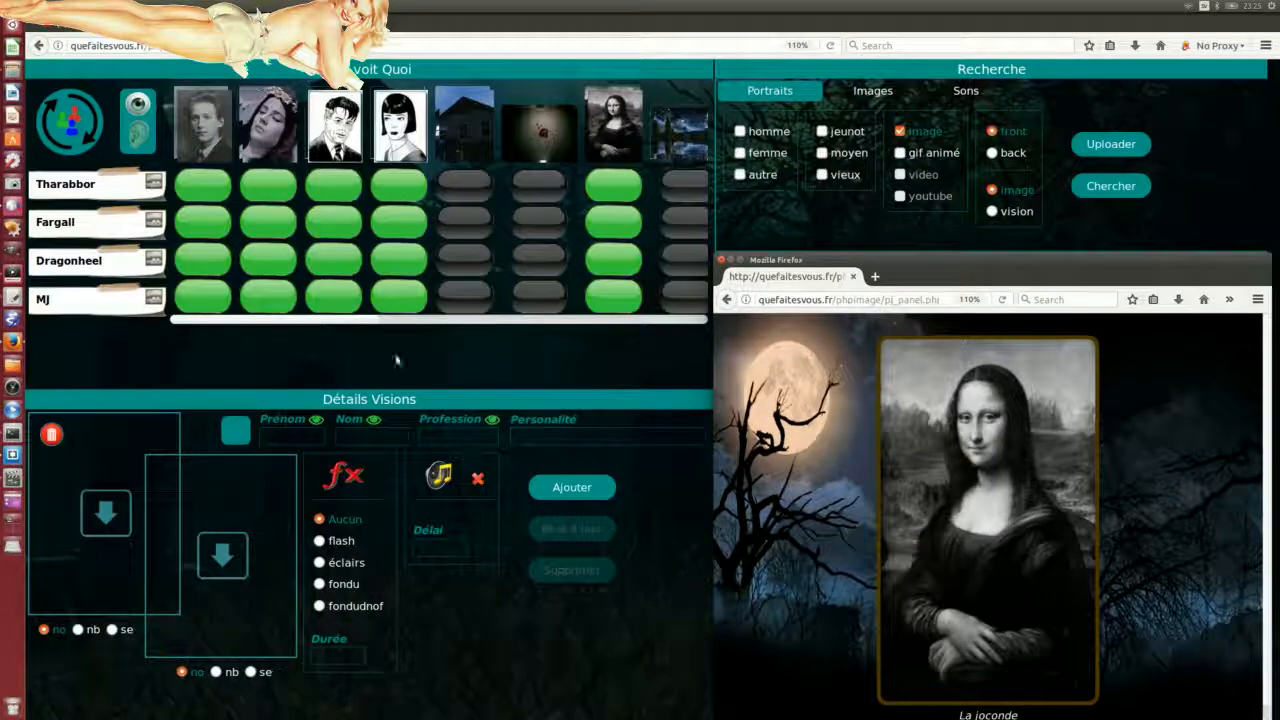
left_click_drag(309, 321, 417, 323)
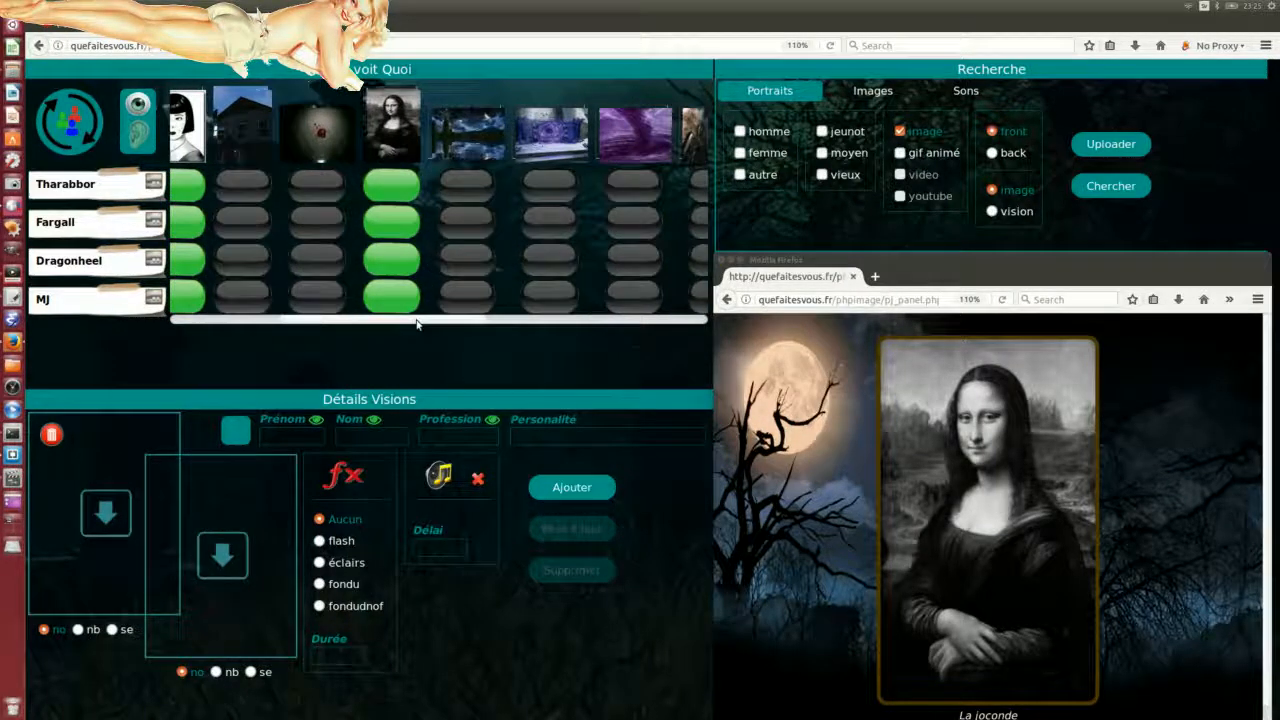
Step: Give Tharabbor and Dragonheel the fifth image, Fargall and MJ the sixth, then Dragonheel and Fargall the third
left_click(470, 190)
left_click(472, 258)
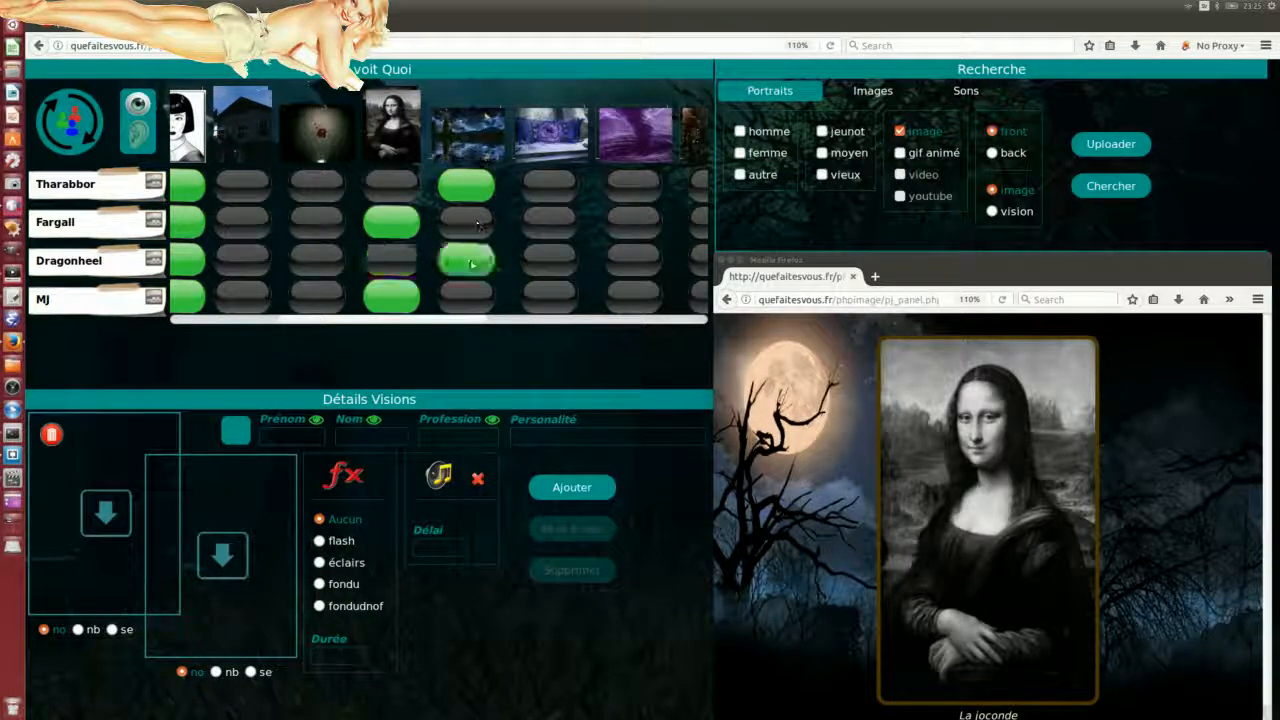
left_click(549, 221)
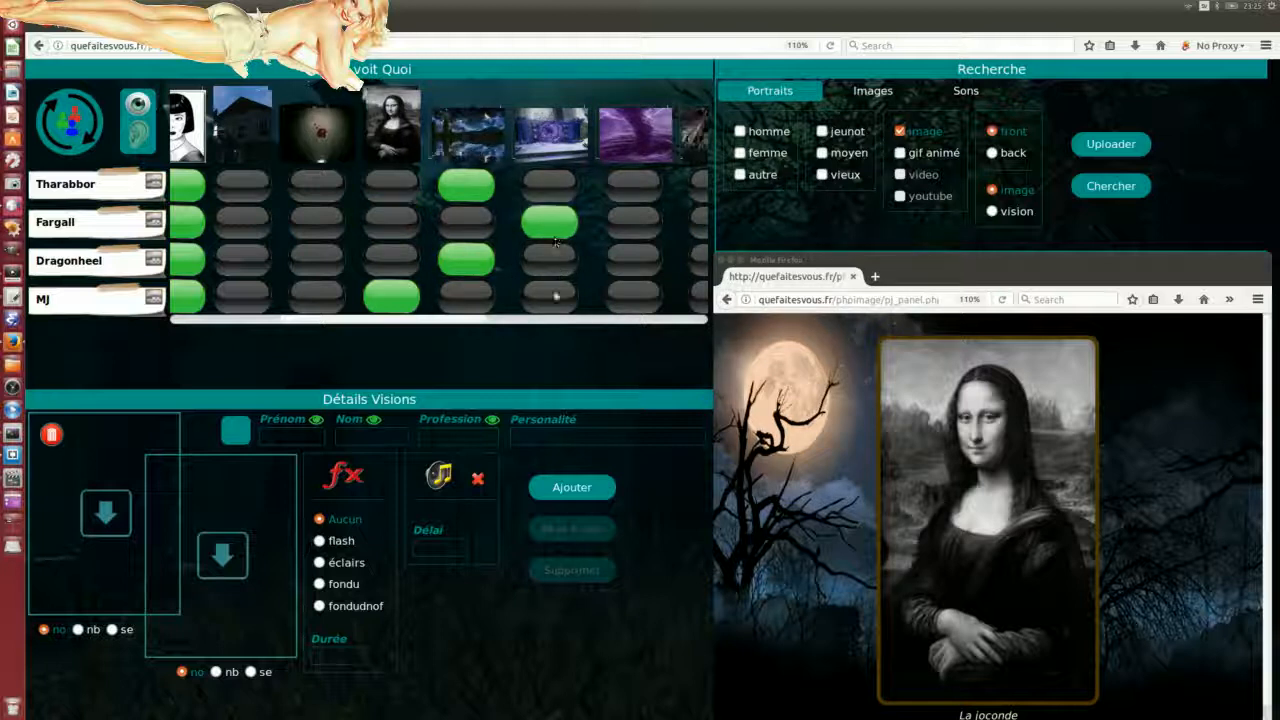
left_click(549, 296)
left_click(317, 259)
left_click(317, 221)
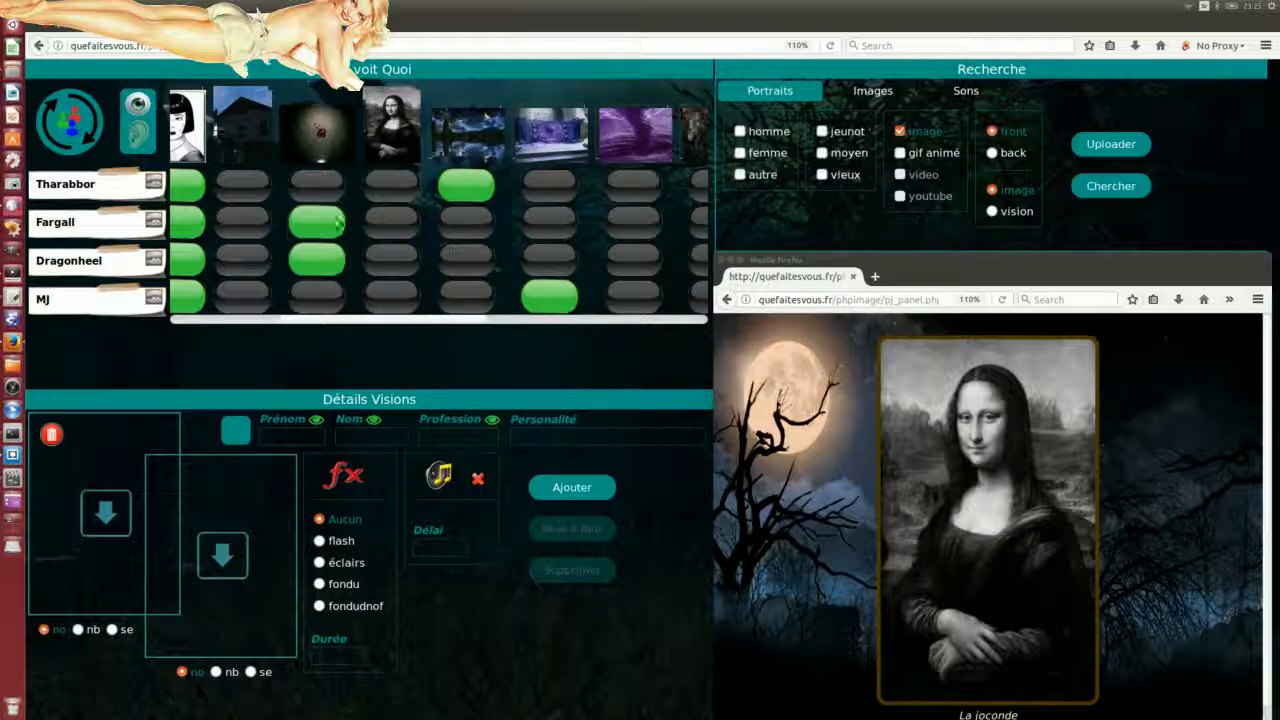
Step: Switch individual players among the fifth, sixth, seventh and Mona Lisa images, ending Dragonheel and MJ on Mona Lisa
left_click(549, 221)
left_click(466, 221)
left_click(466, 259)
left_click(391, 259)
left_click(627, 262)
left_click(633, 186)
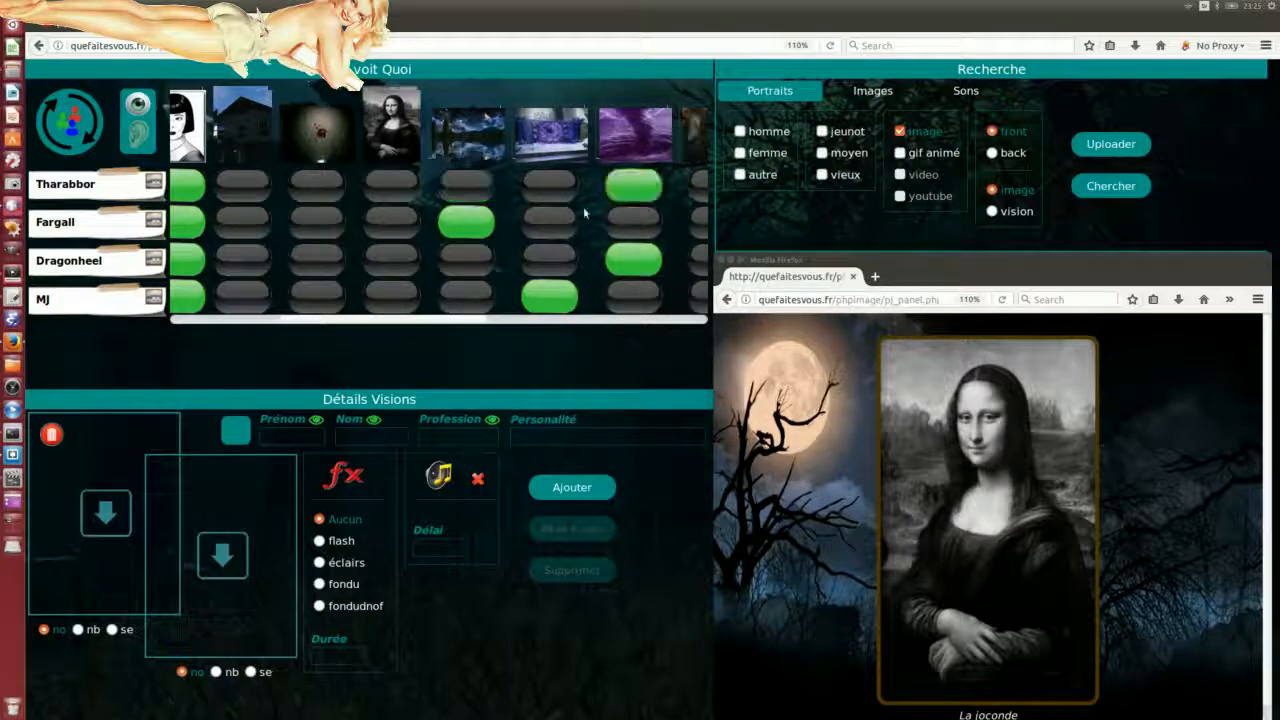
left_click(388, 261)
left_click(384, 293)
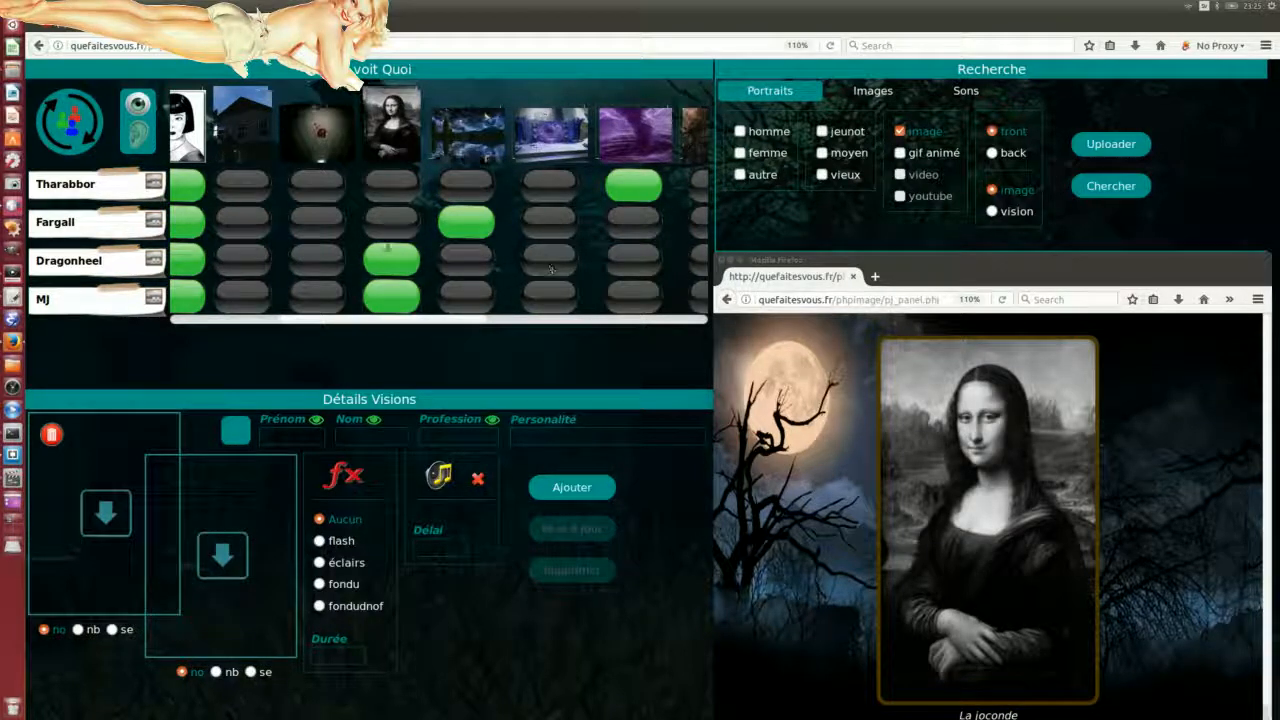
Step: Show whole columns to all four players (third, Mona Lisa, fifth, sixth, seventh), settling on the fifth image
double_click(317, 230)
left_click(380, 224)
left_click(380, 223)
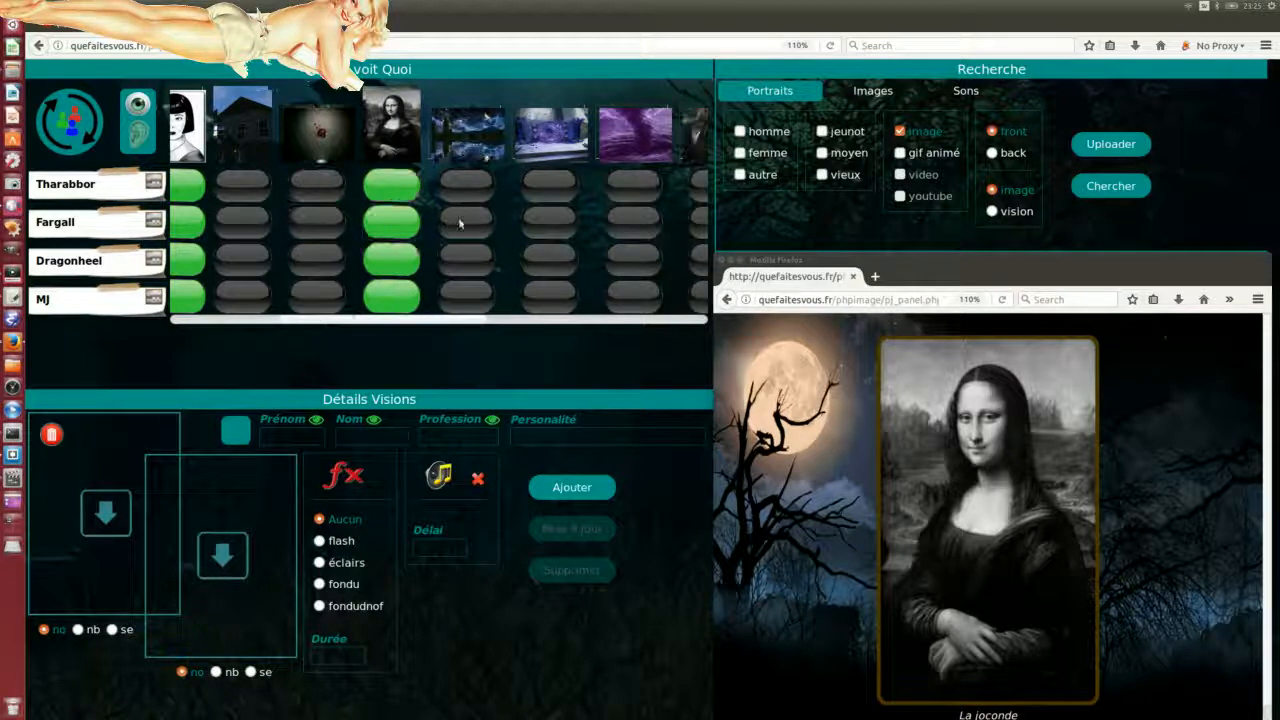
double_click(462, 224)
double_click(543, 227)
double_click(407, 229)
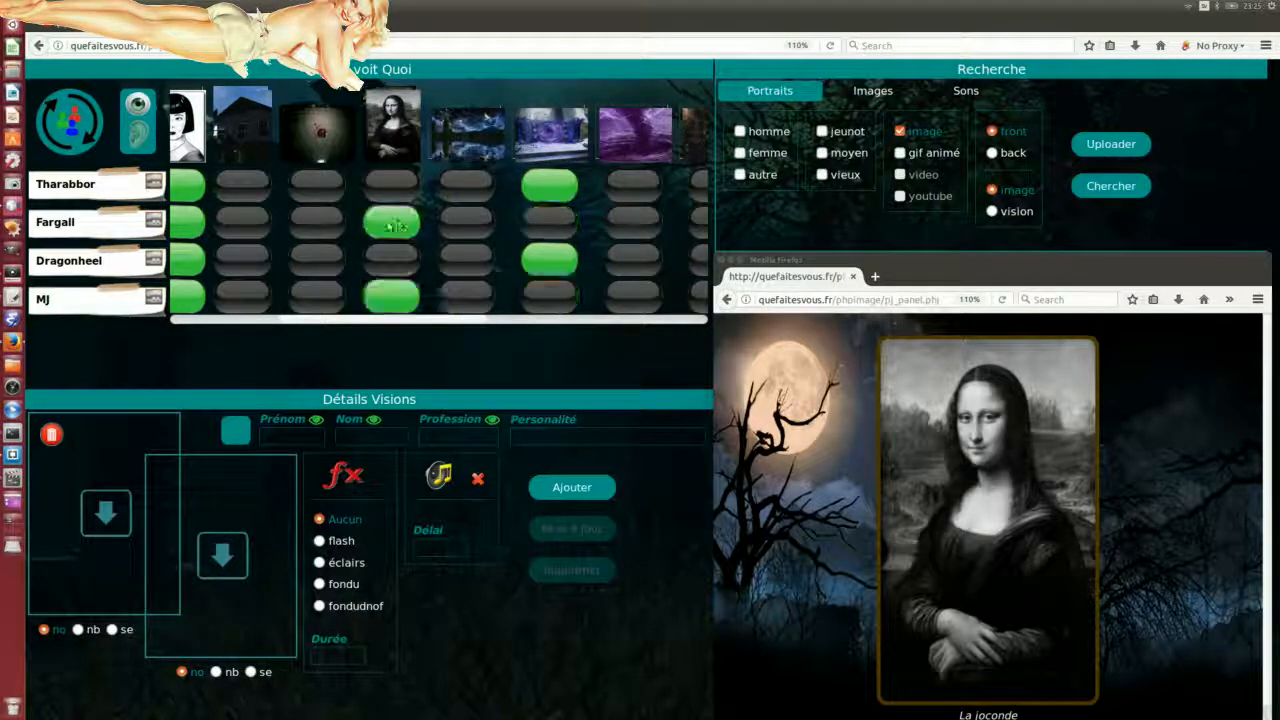
double_click(320, 229)
double_click(451, 224)
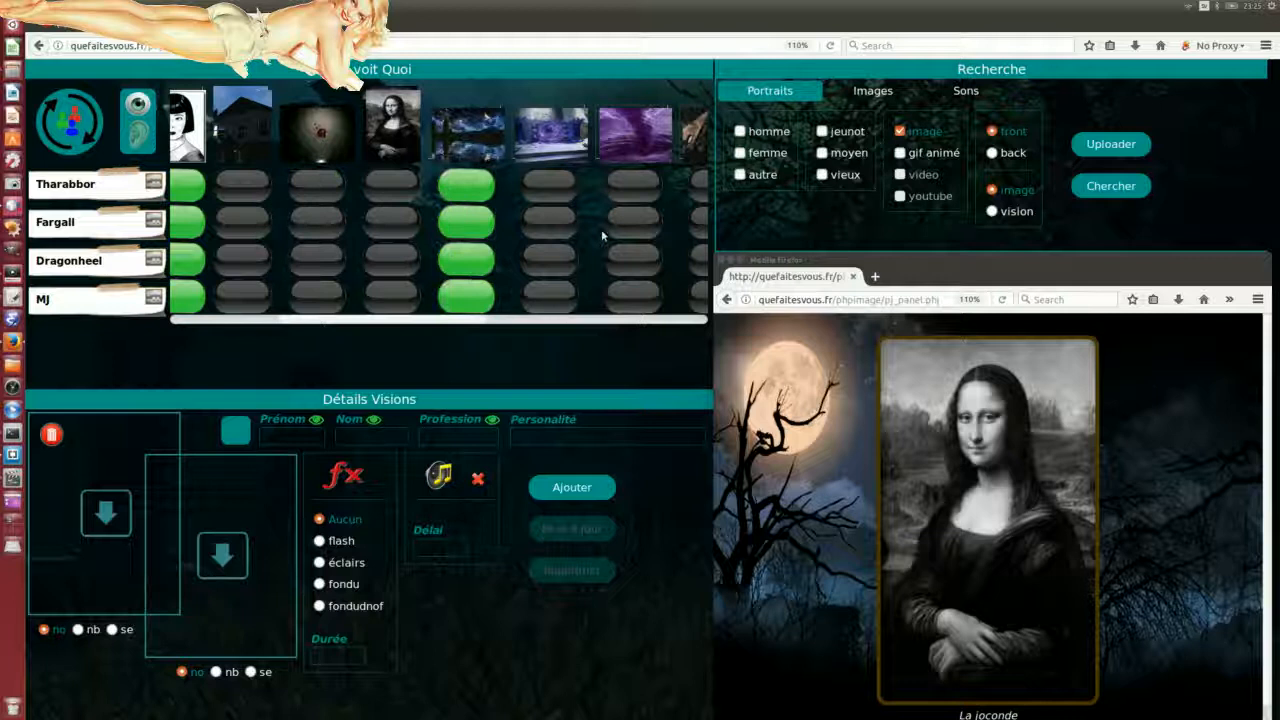
double_click(628, 226)
double_click(455, 222)
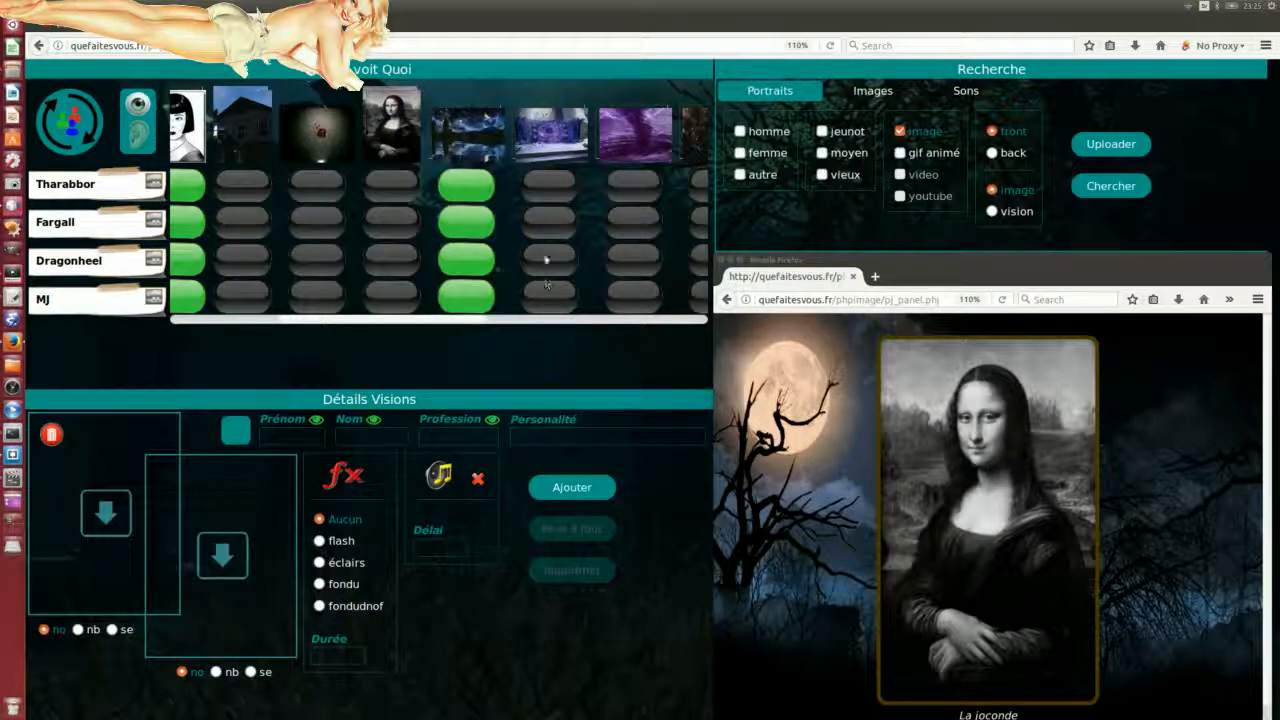
Step: Add an effect to everyone's fifth-image vision, try it on the seventh and third, then return to fifth
left_click(467, 295)
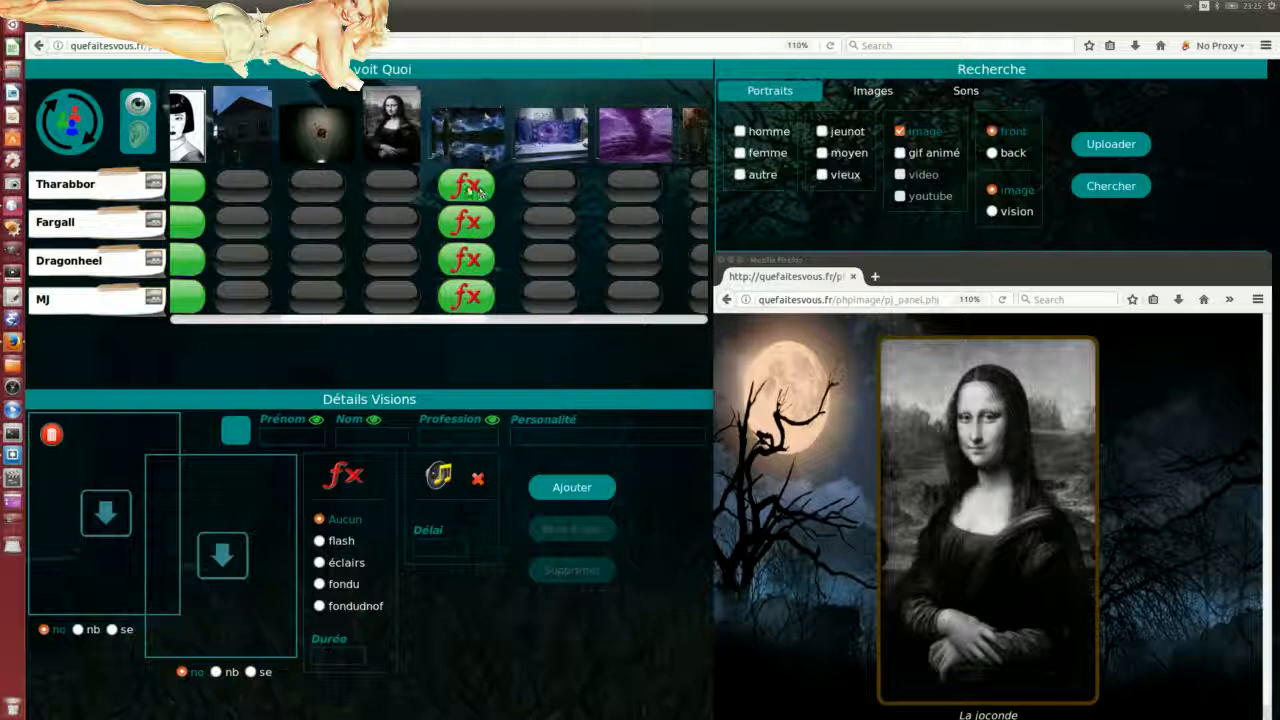
left_click(627, 232)
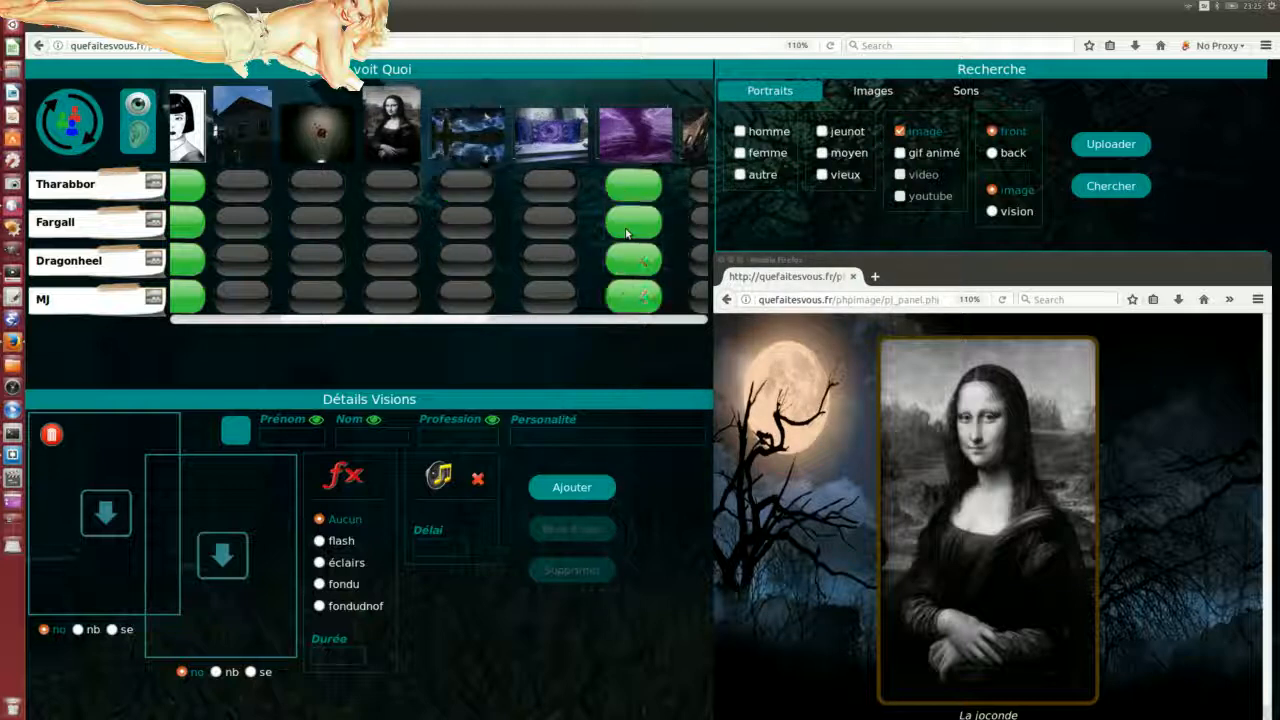
left_click(317, 222)
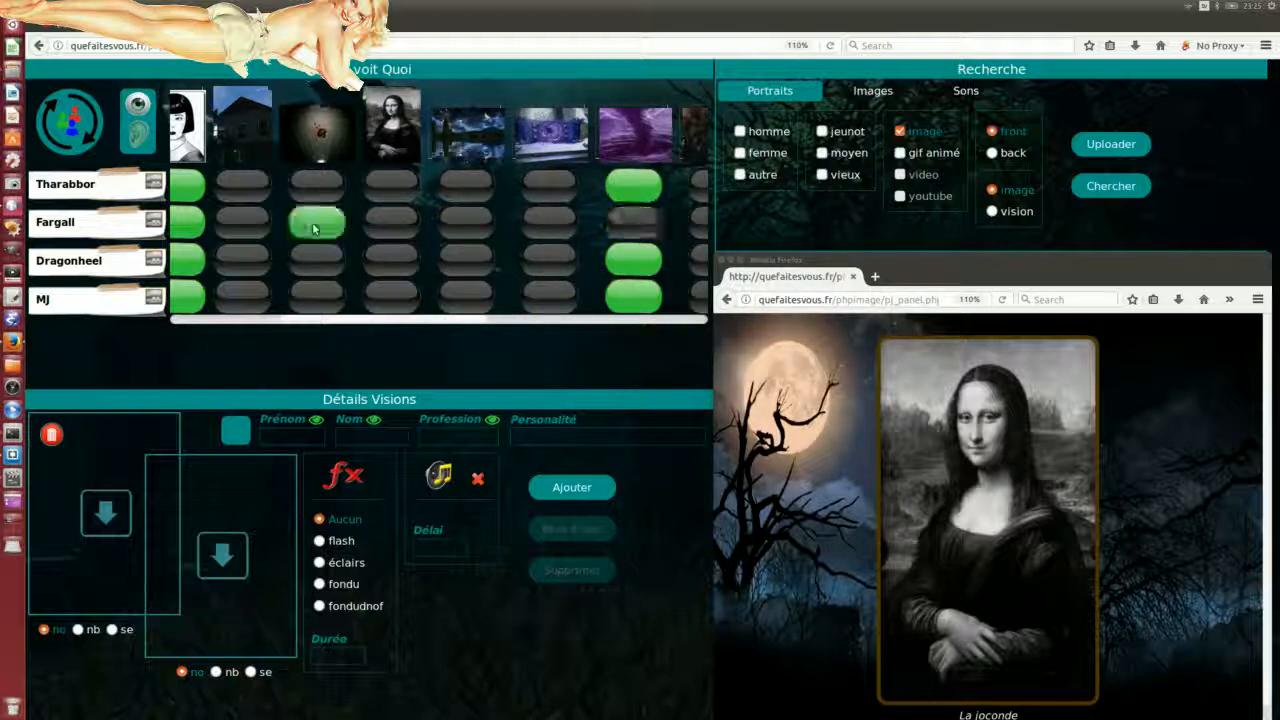
left_click(463, 222)
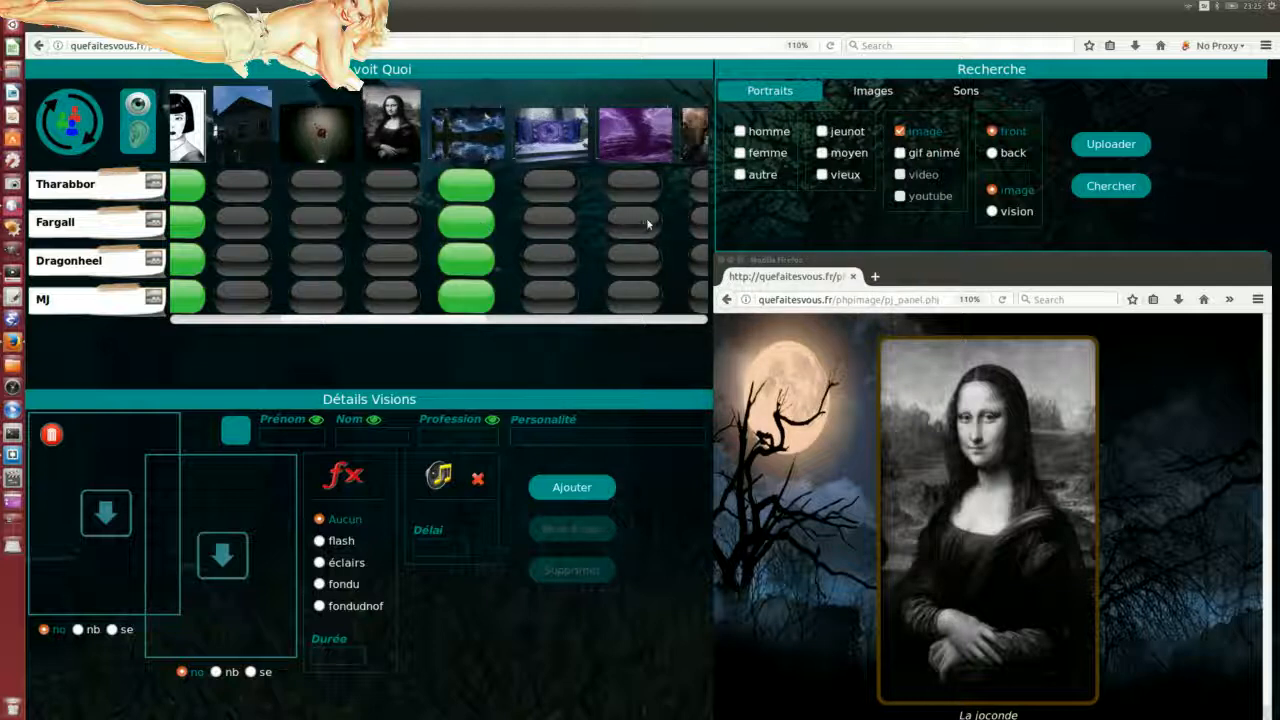
Step: Switch each player to grid display one by one, then back to single-image display
left_click(131, 193)
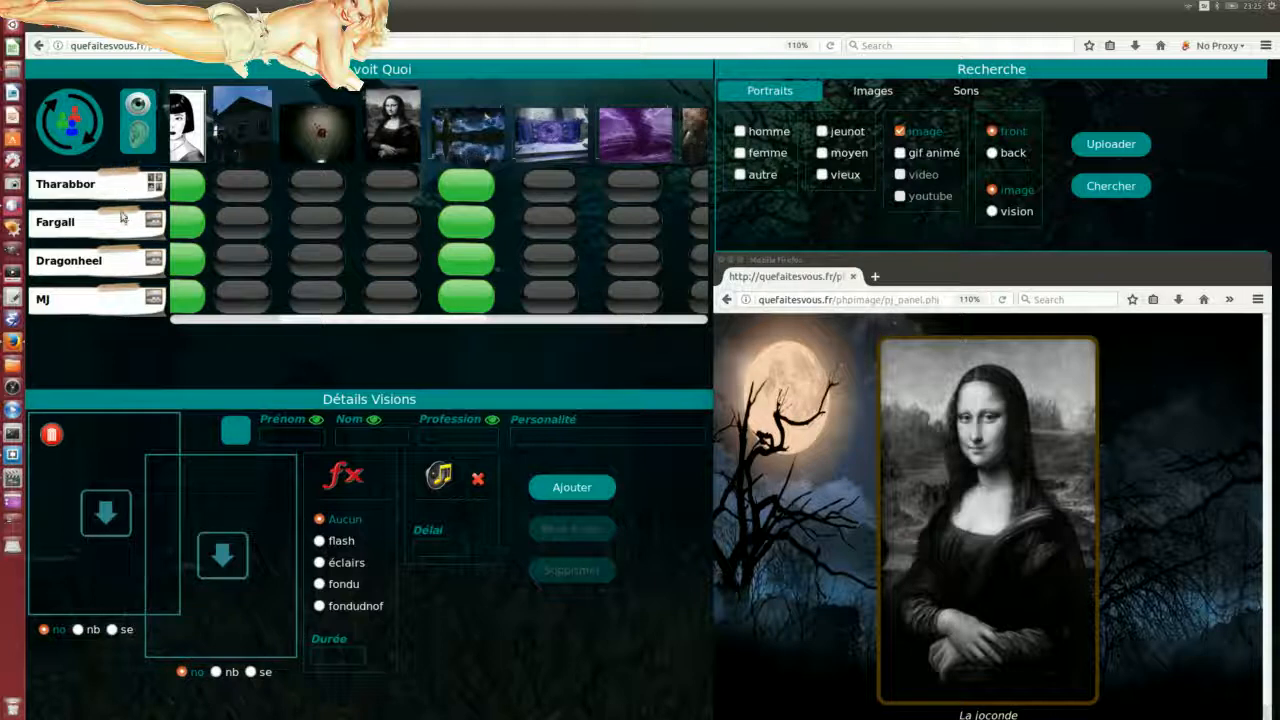
left_click(119, 226)
left_click(113, 265)
left_click(105, 303)
left_click(107, 267)
left_click(118, 229)
left_click(122, 194)
left_click(122, 306)
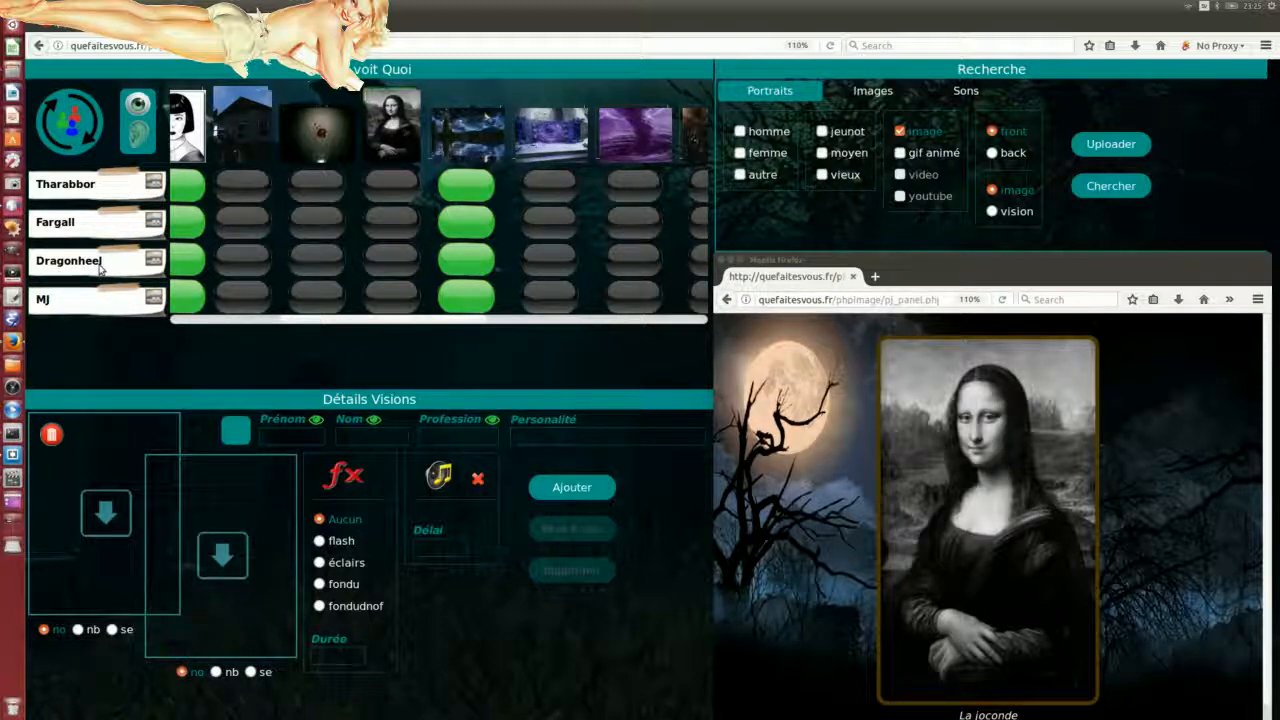
Step: Toggle all four players between grid and single-image display, leaving Dragonheel on single-image
double_click(113, 270)
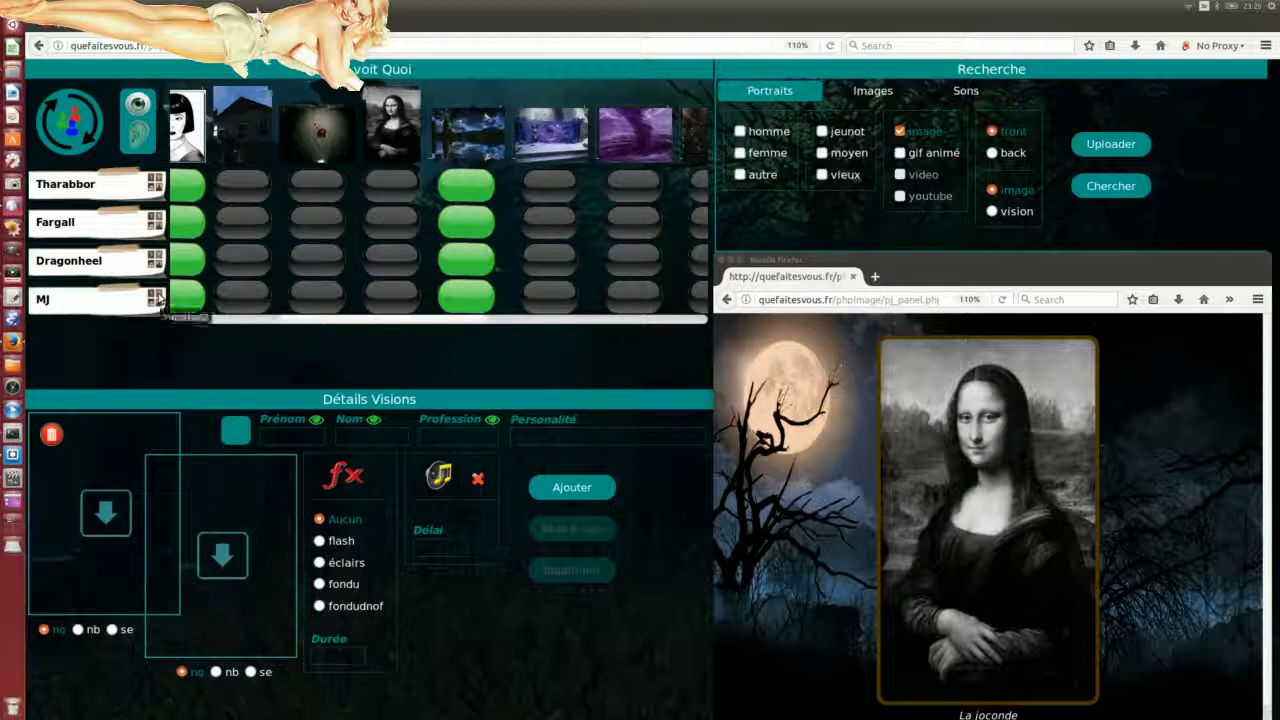
double_click(82, 196)
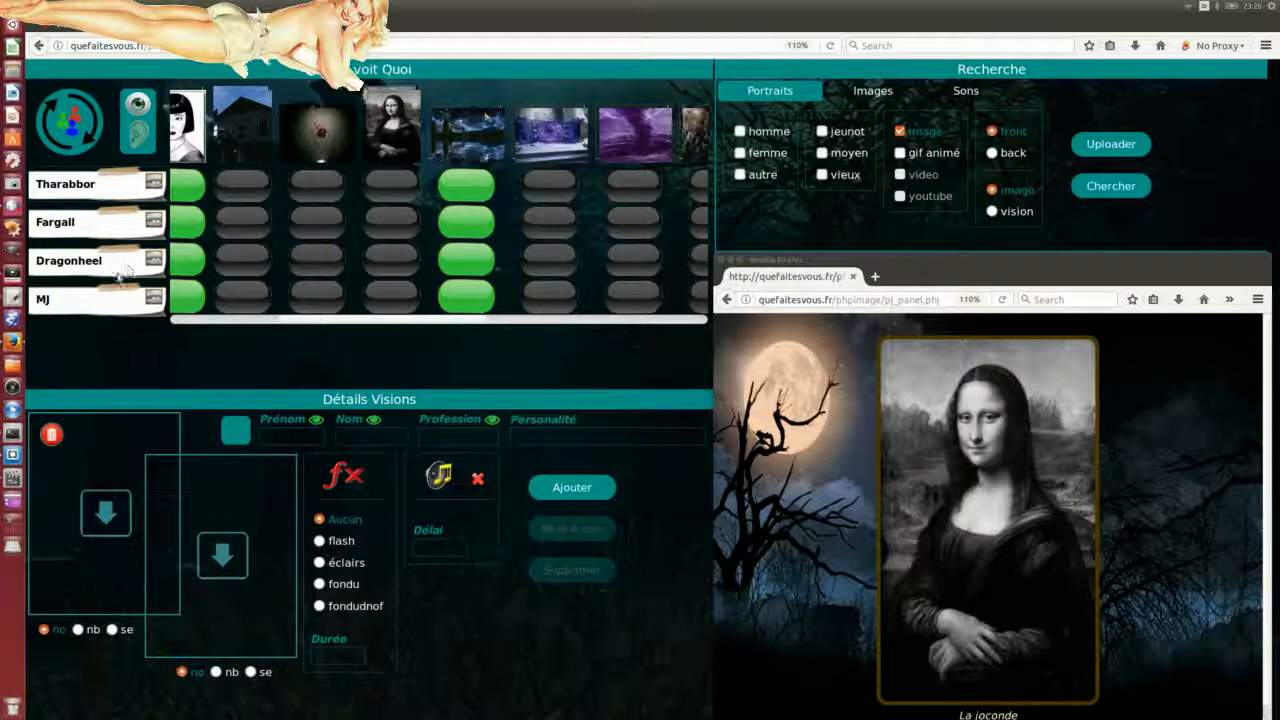
double_click(70, 228)
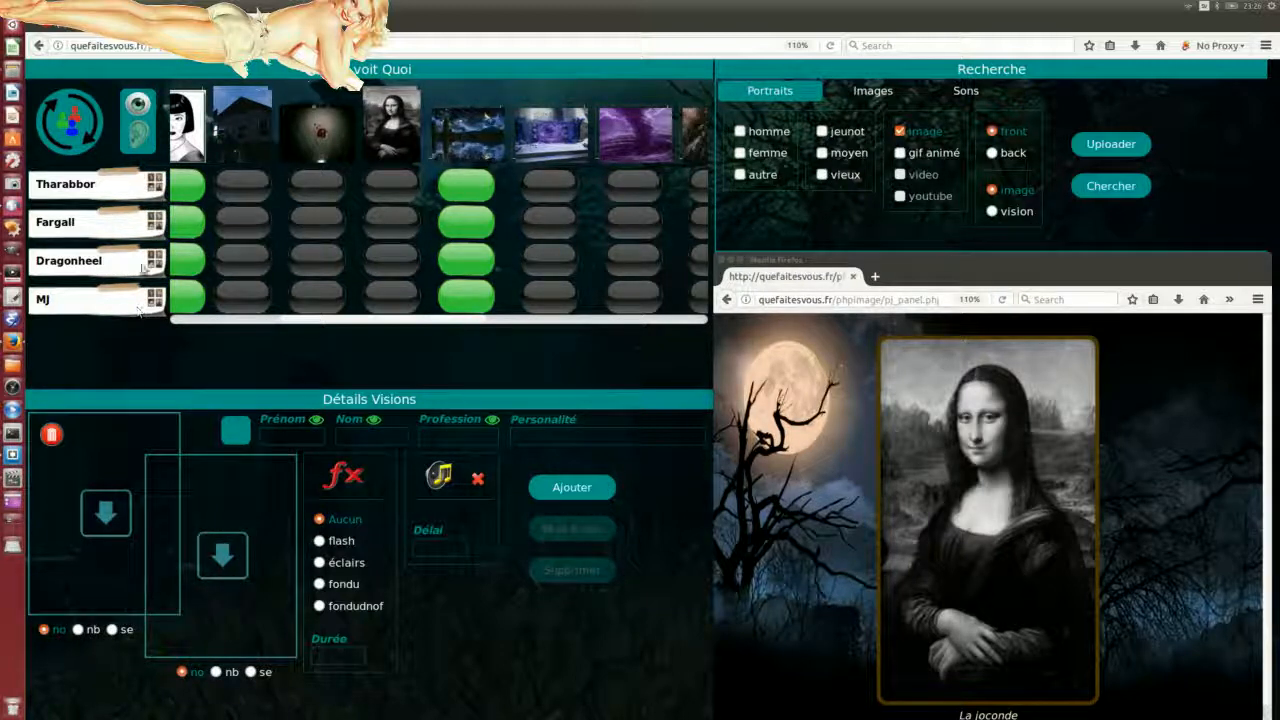
left_click(87, 268)
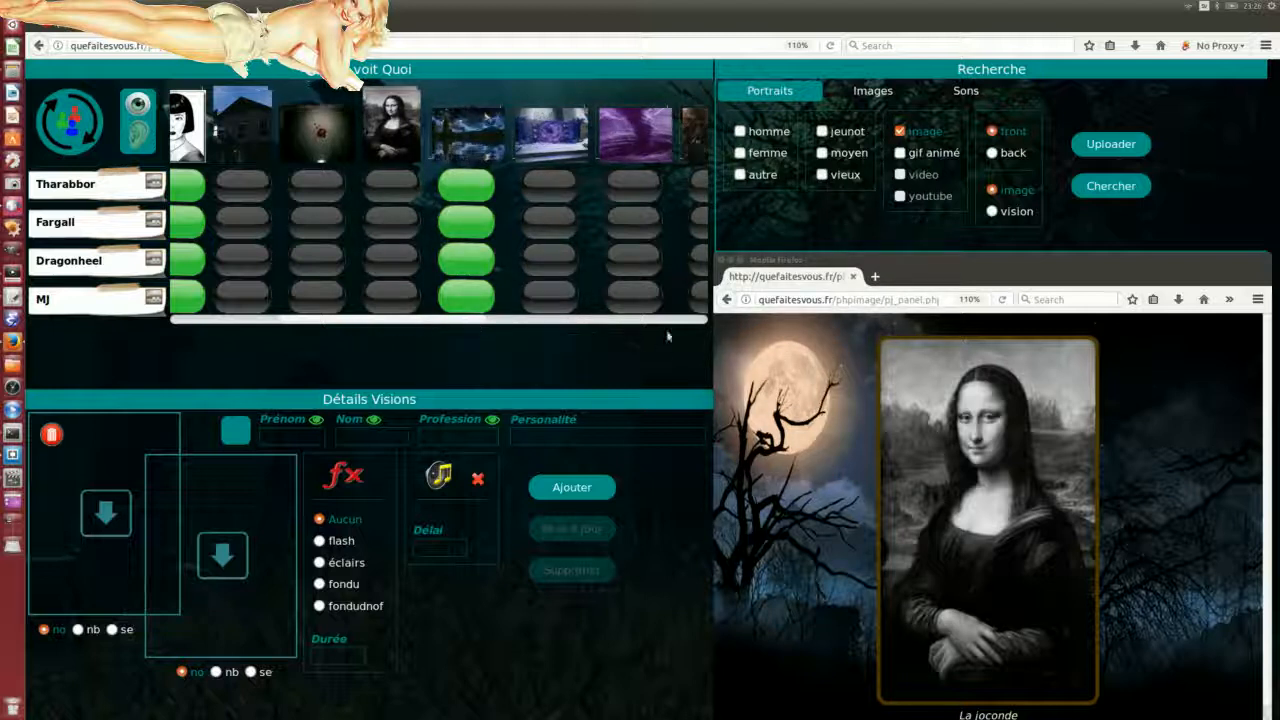
Step: Scroll the Qui voit Quoi grid to the right to reveal the later image columns
left_click_drag(337, 322, 539, 336)
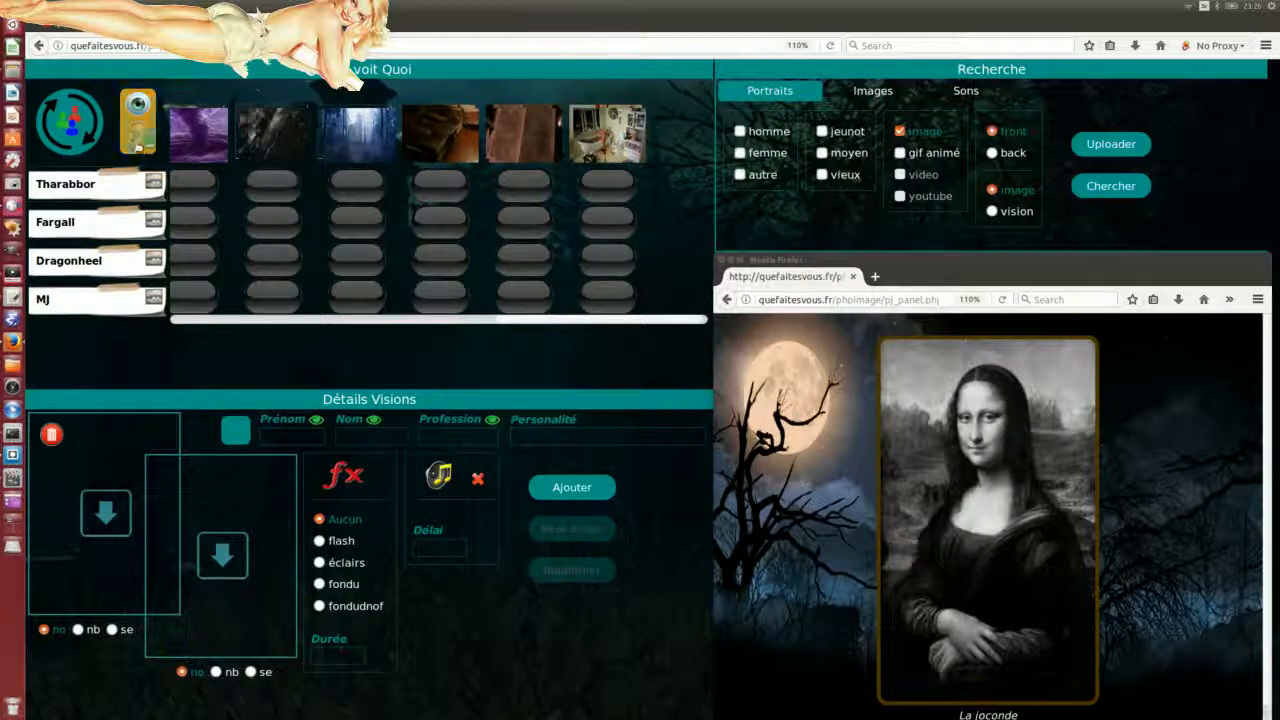
Step: Switch the board to sounds and send pan ! to everyone, trying rech. for Fargall
left_click(126, 146)
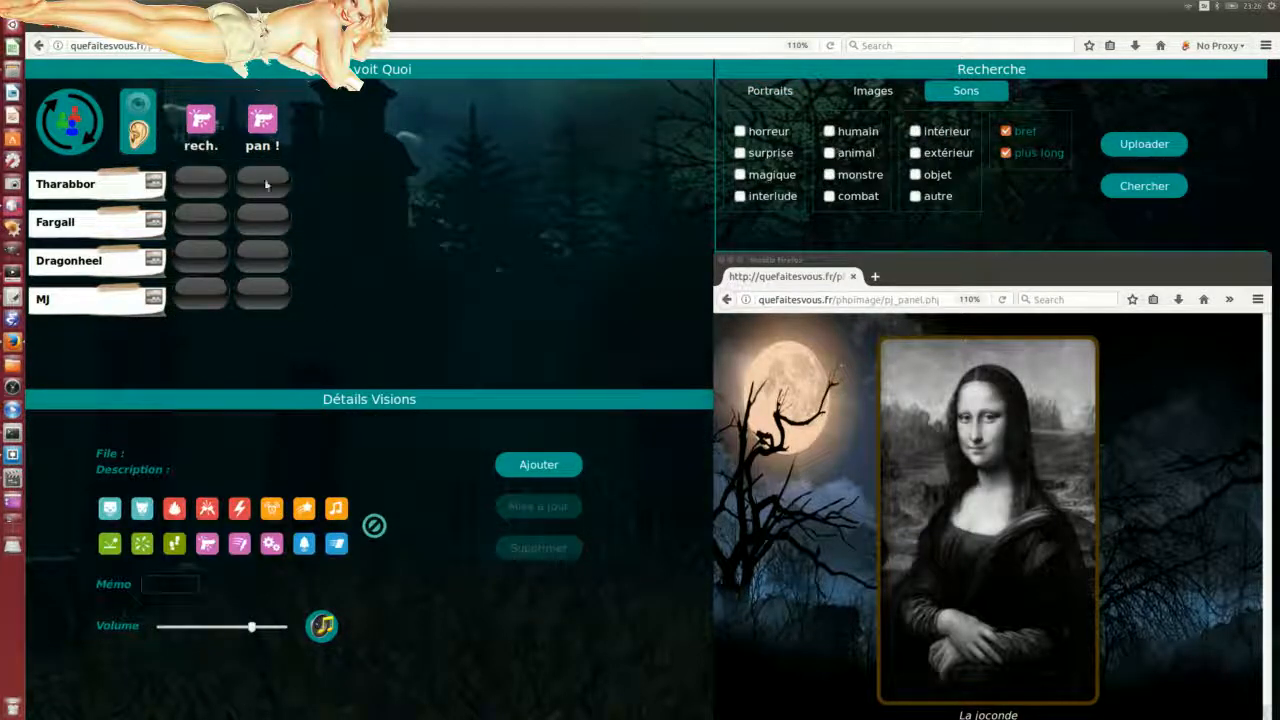
left_click(268, 222)
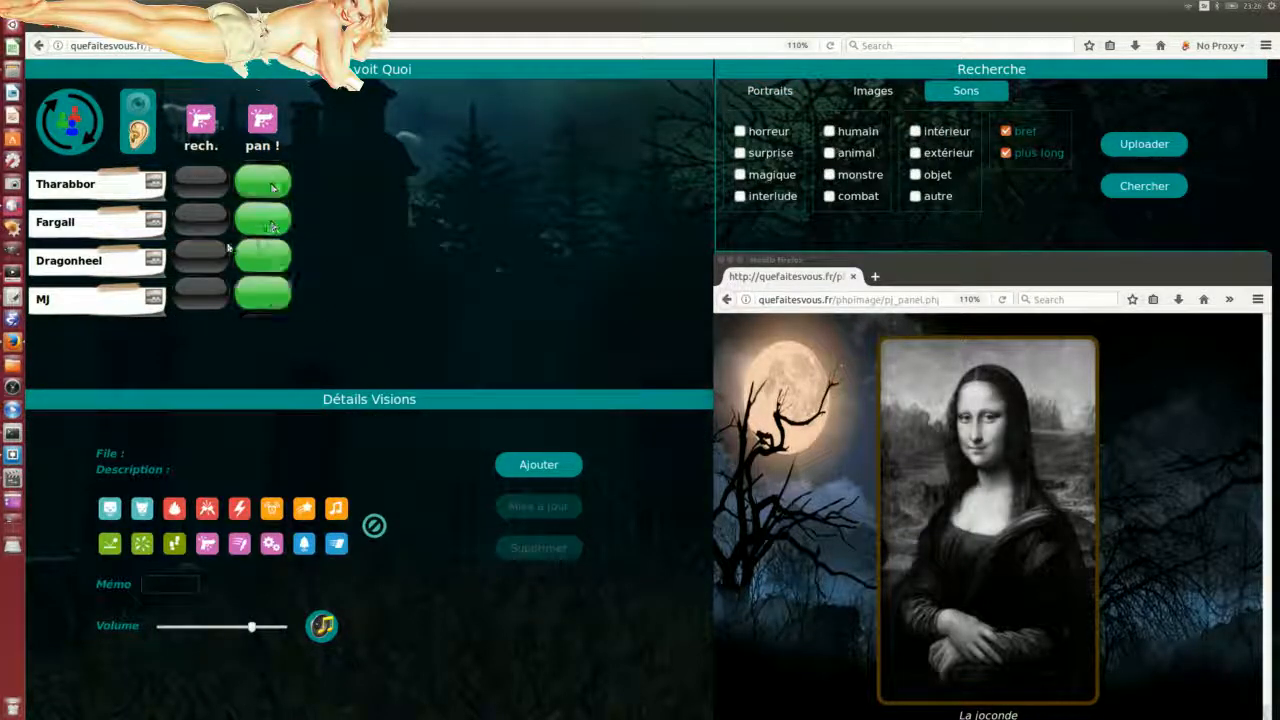
left_click(200, 218)
left_click(262, 226)
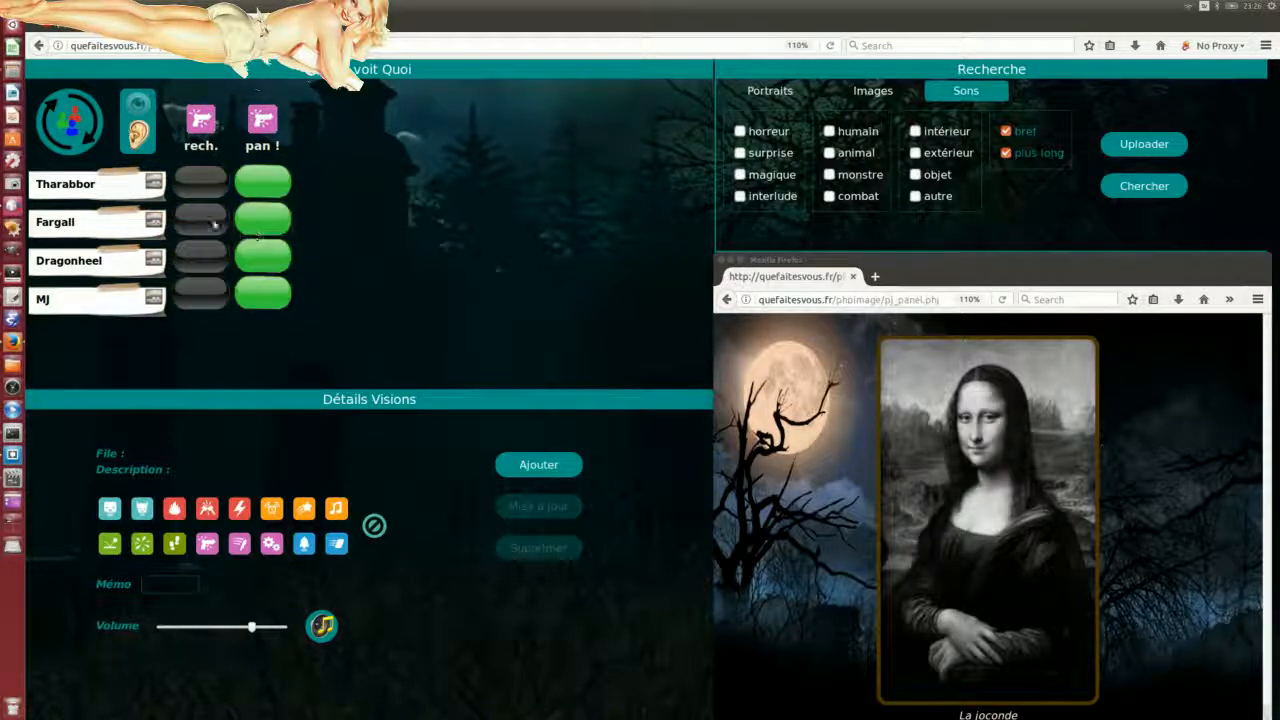
left_click(214, 224)
left_click(250, 283)
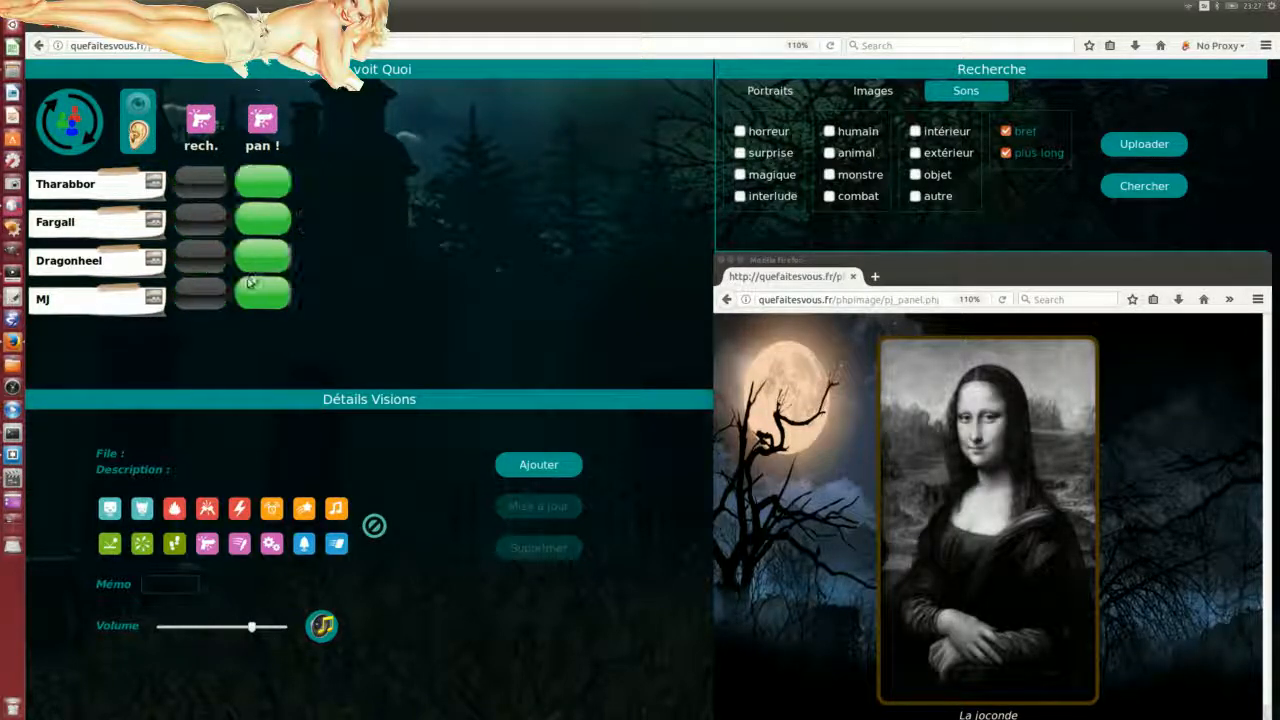
Step: Give Fargall, Dragonheel, Tharabbor and MJ the rech. sound, then pan ! to everyone again
left_click(214, 226)
left_click(205, 258)
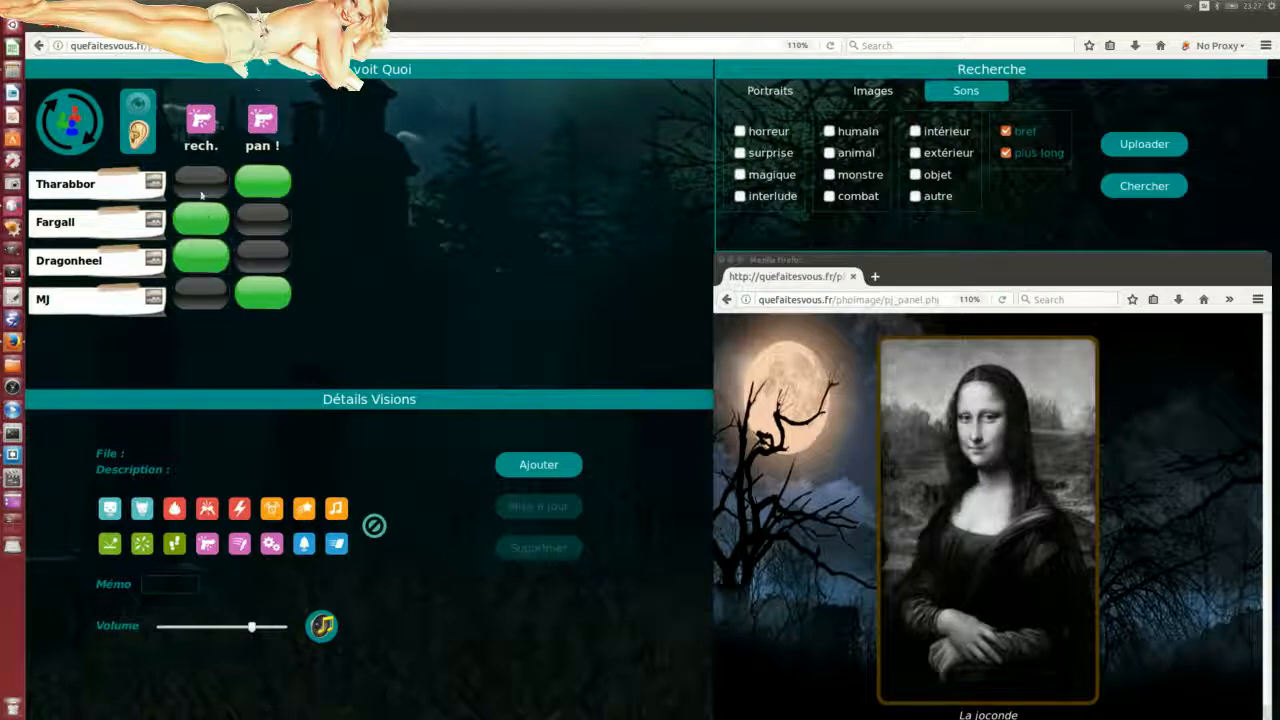
left_click(200, 186)
left_click(203, 292)
left_click(274, 196)
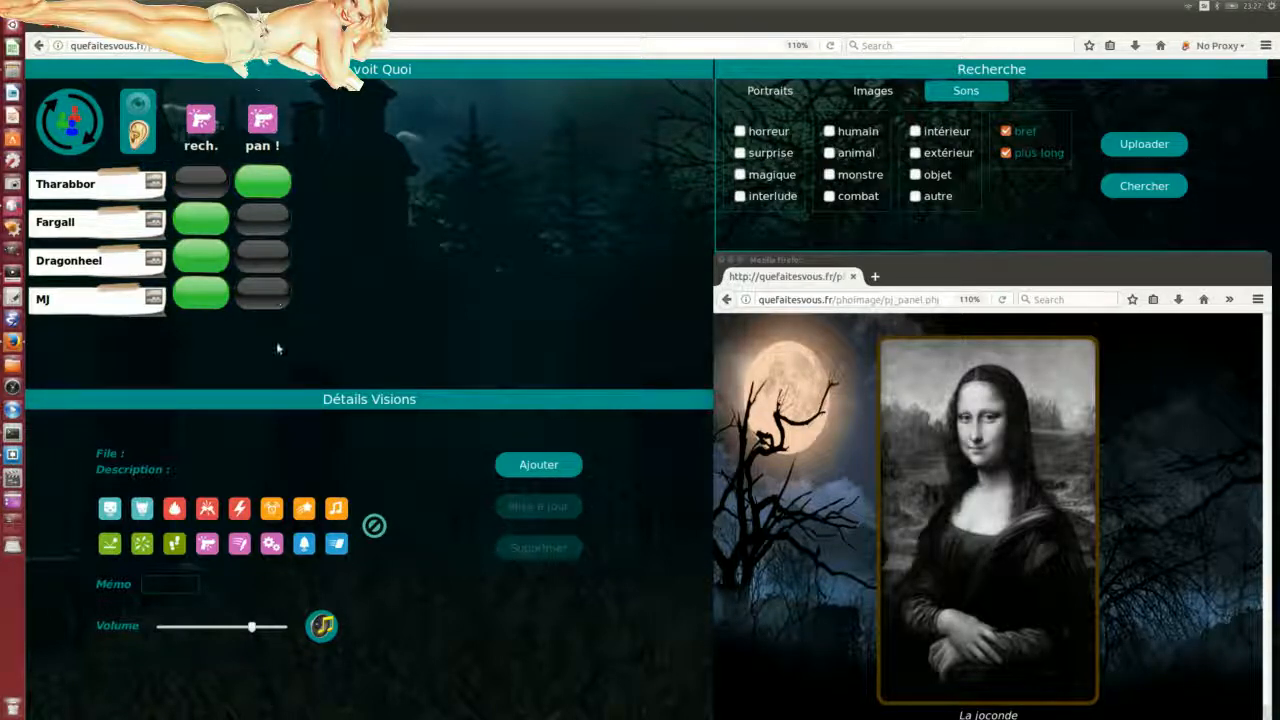
left_click(270, 262)
Step: Switch MJ, Fargall, Dragonheel and Tharabbor individually to the rech. sound
left_click(212, 295)
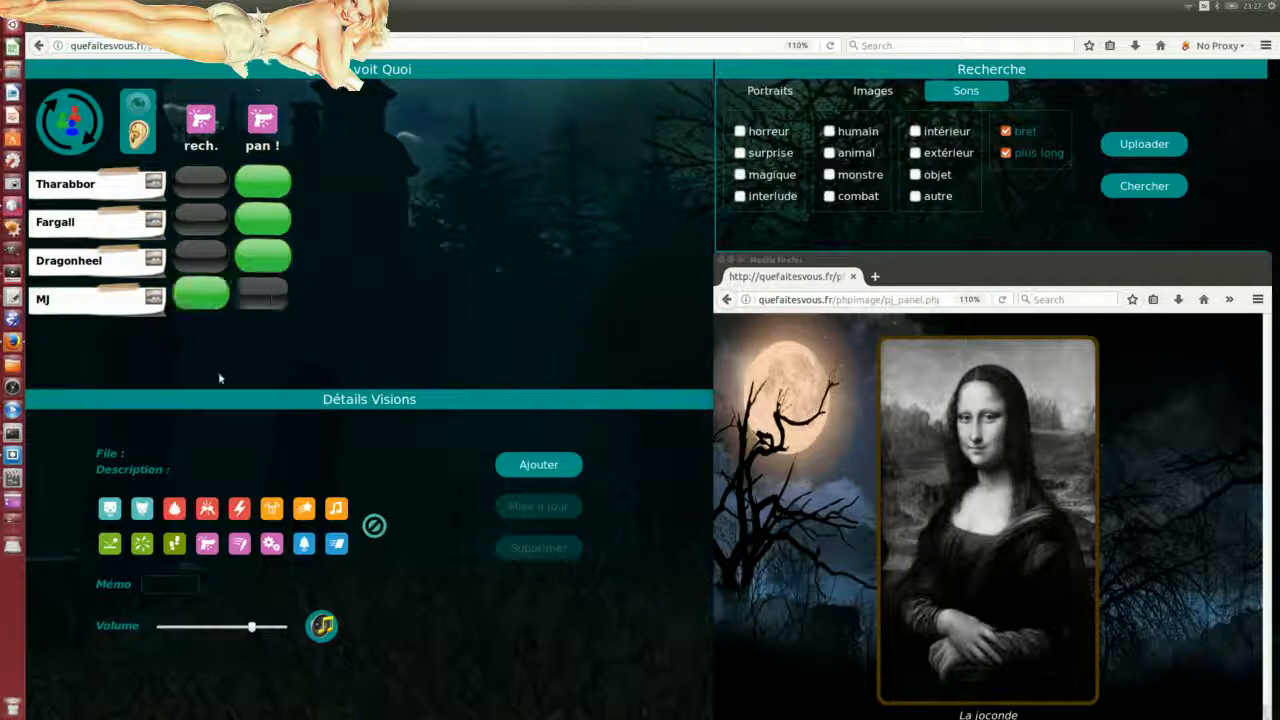
left_click(200, 228)
left_click(258, 300)
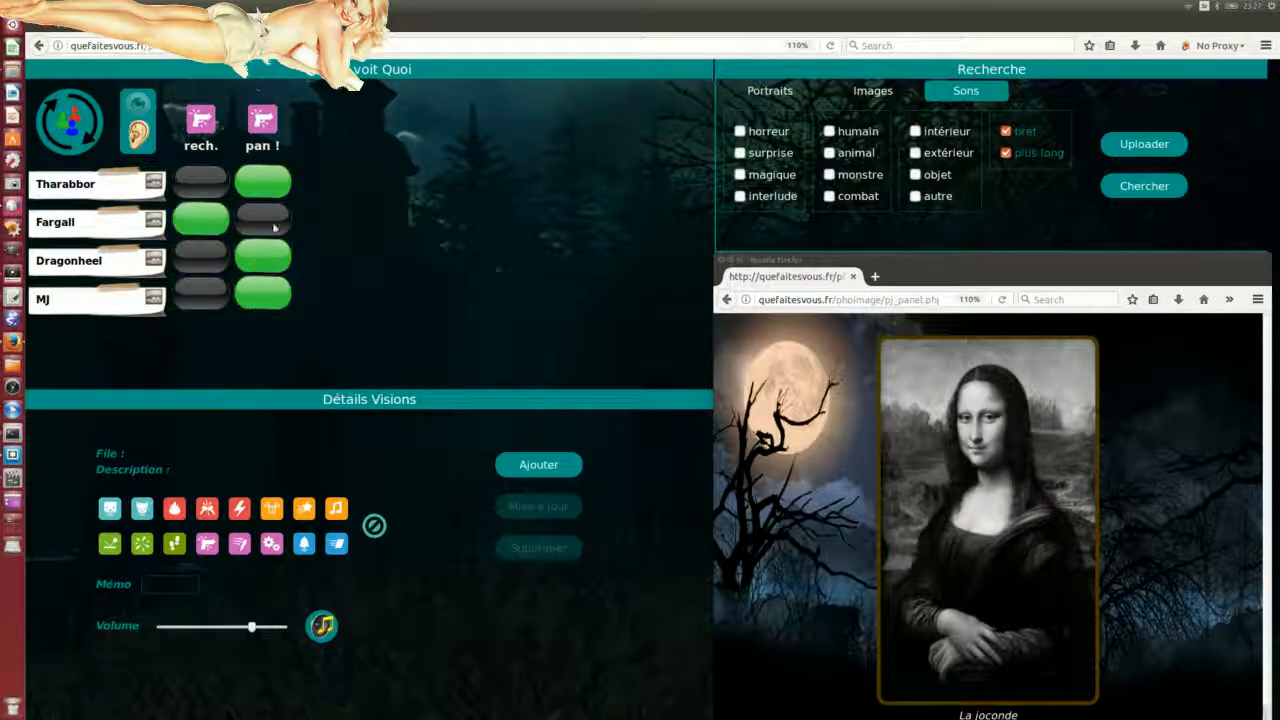
left_click(208, 258)
left_click(208, 293)
left_click(202, 180)
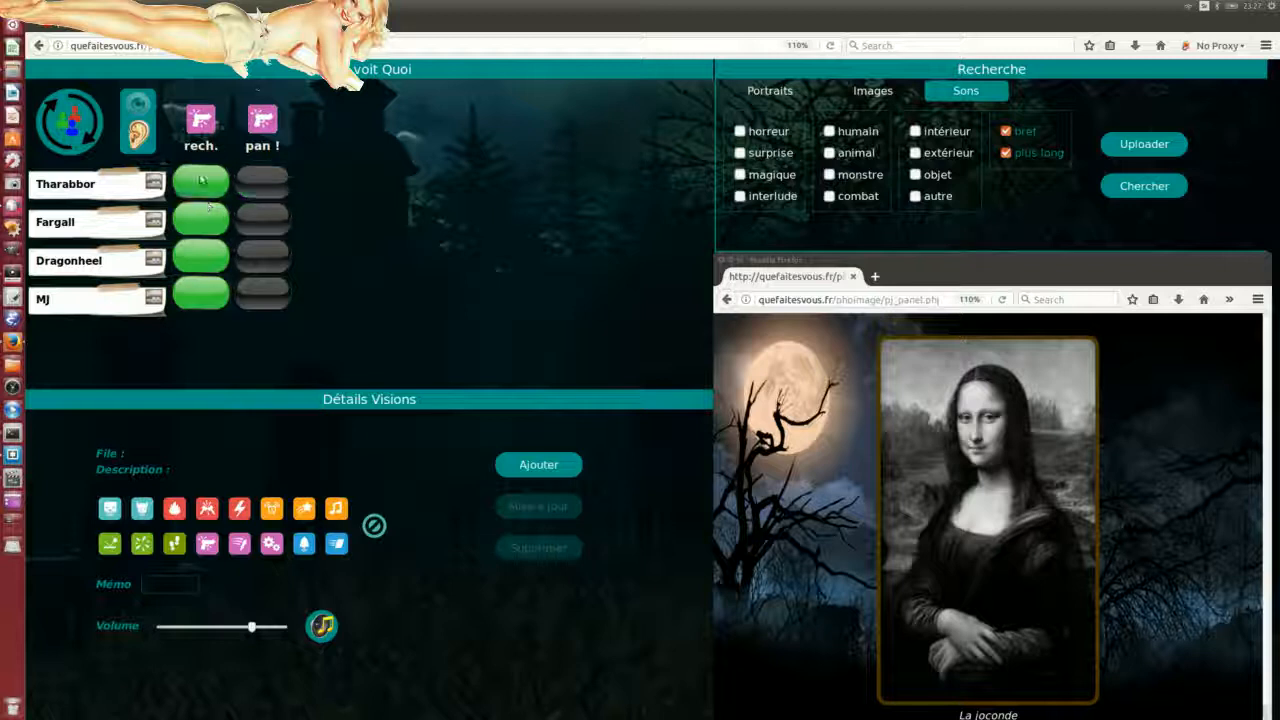
Step: Send pan !, then rech., then pan ! to all players and return to image mode
double_click(264, 221)
double_click(200, 254)
double_click(264, 257)
left_click(140, 108)
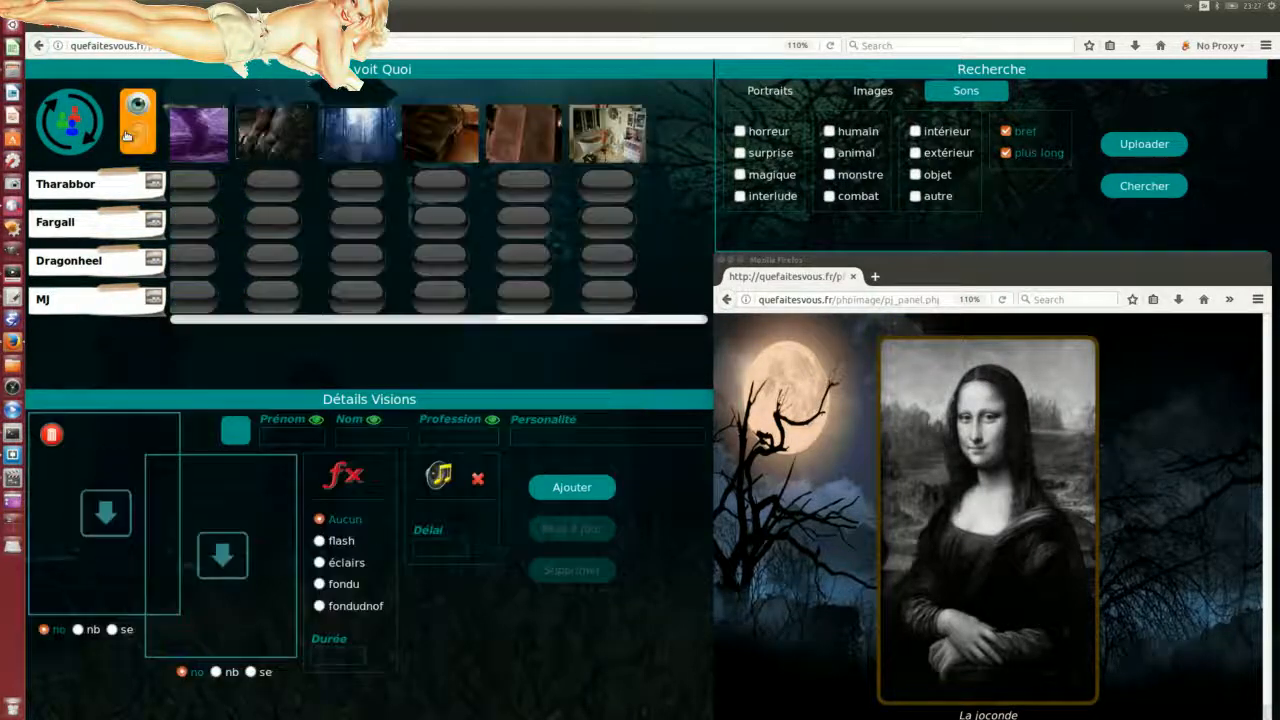
Step: Show the third, fourth, then fifth image to all players and toggle the fifth image's effect
double_click(355, 206)
double_click(452, 222)
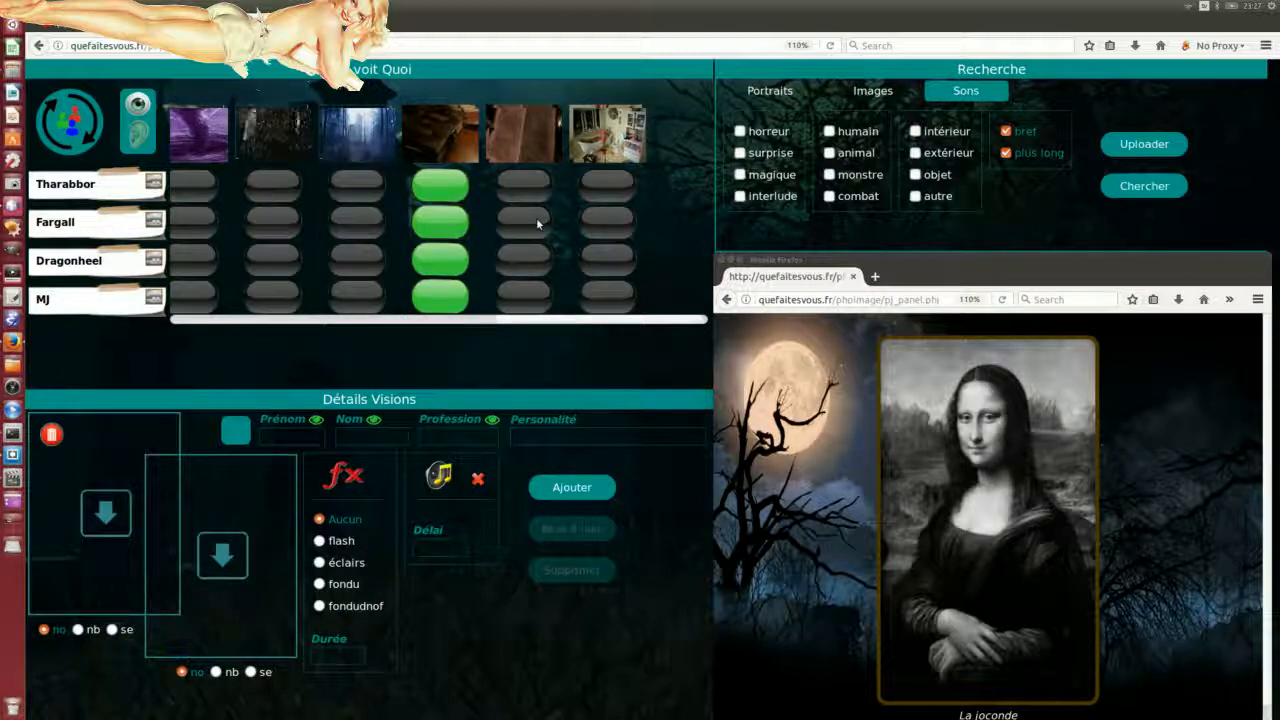
double_click(536, 226)
double_click(529, 227)
left_click(527, 228)
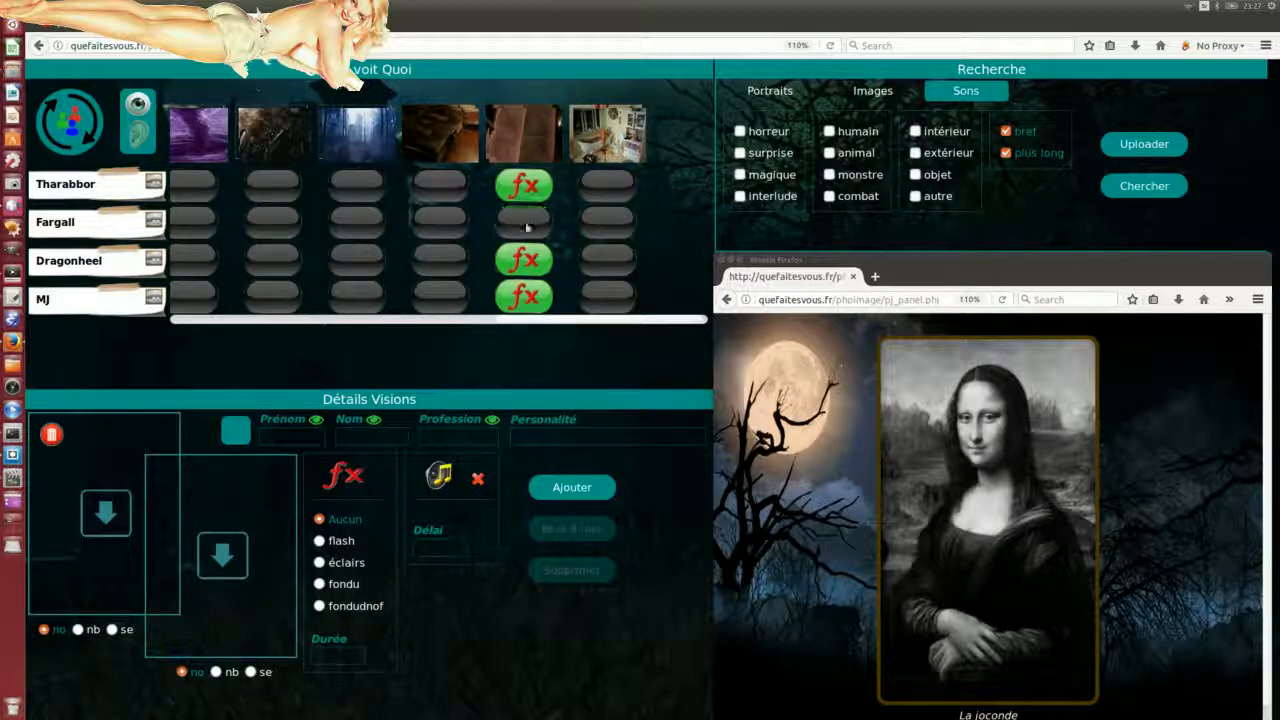
left_click(527, 228)
Step: Assign per-player images: Fargall the third, Dragonheel, Tharabbor and MJ the fourth
left_click(430, 229)
left_click(358, 229)
left_click(377, 268)
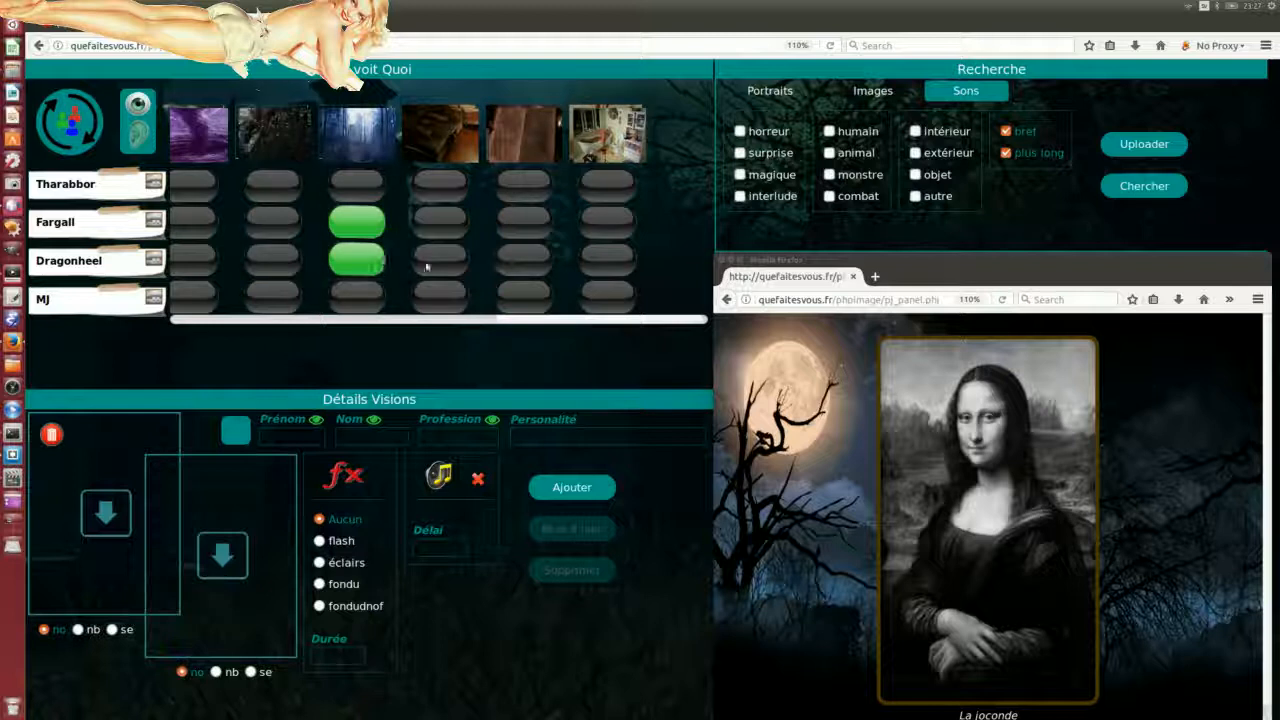
left_click(426, 266)
left_click(437, 182)
left_click(436, 297)
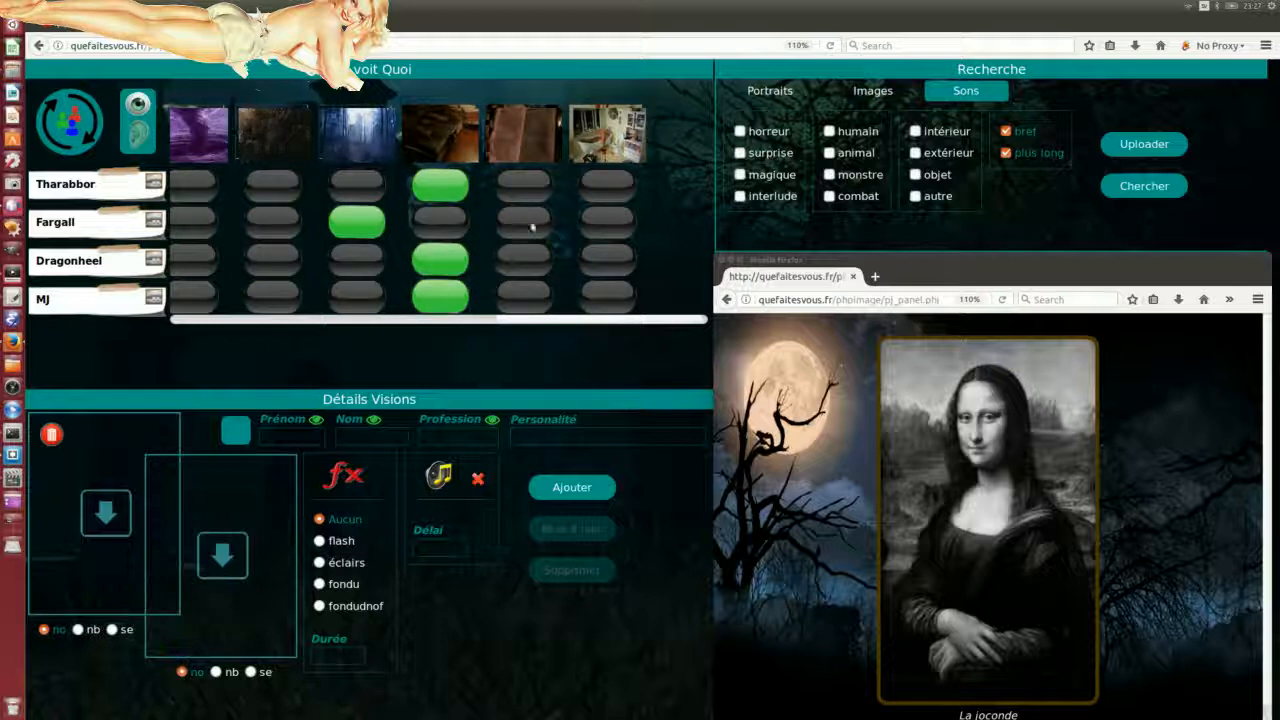
Step: Show the fifth then second image to everyone, move Fargall and MJ to third, and add effects for all four
double_click(532, 228)
double_click(272, 224)
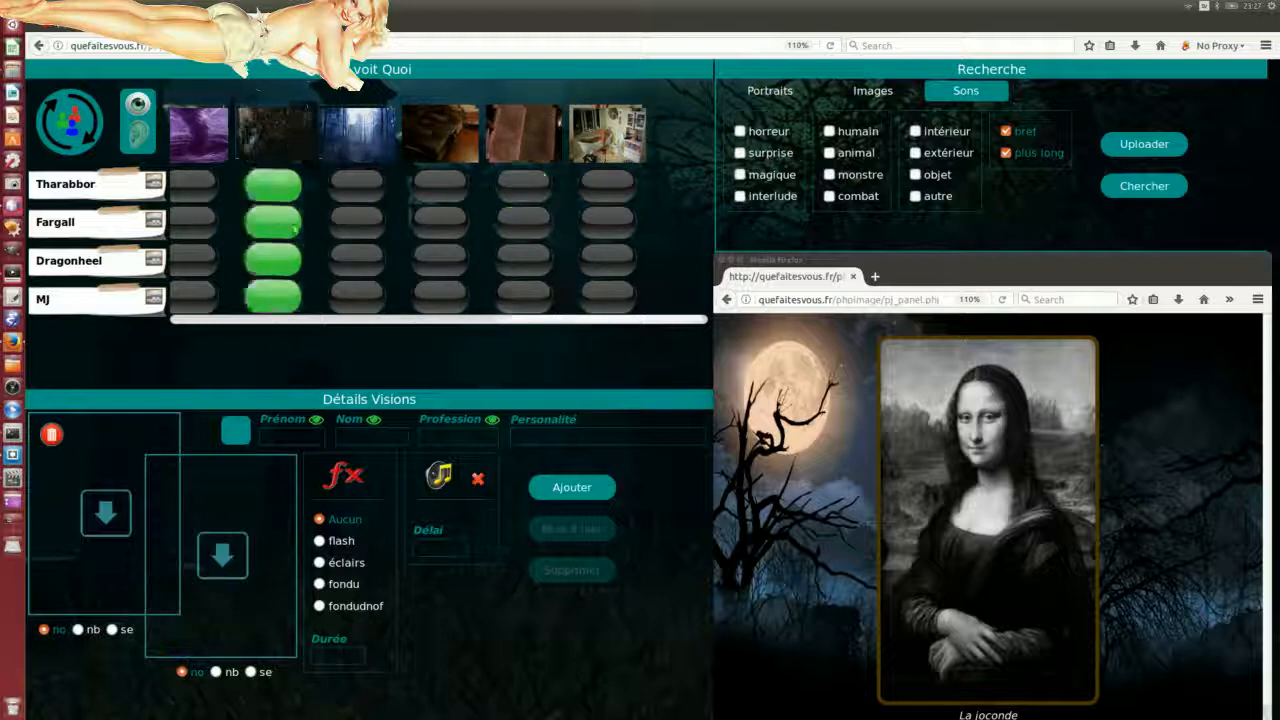
left_click(352, 221)
left_click(352, 296)
left_click(362, 227)
left_click(357, 296)
left_click(268, 262)
left_click(271, 192)
Step: Show the fifth image to all four, set everyone to the character portrait view, and push the update
double_click(539, 227)
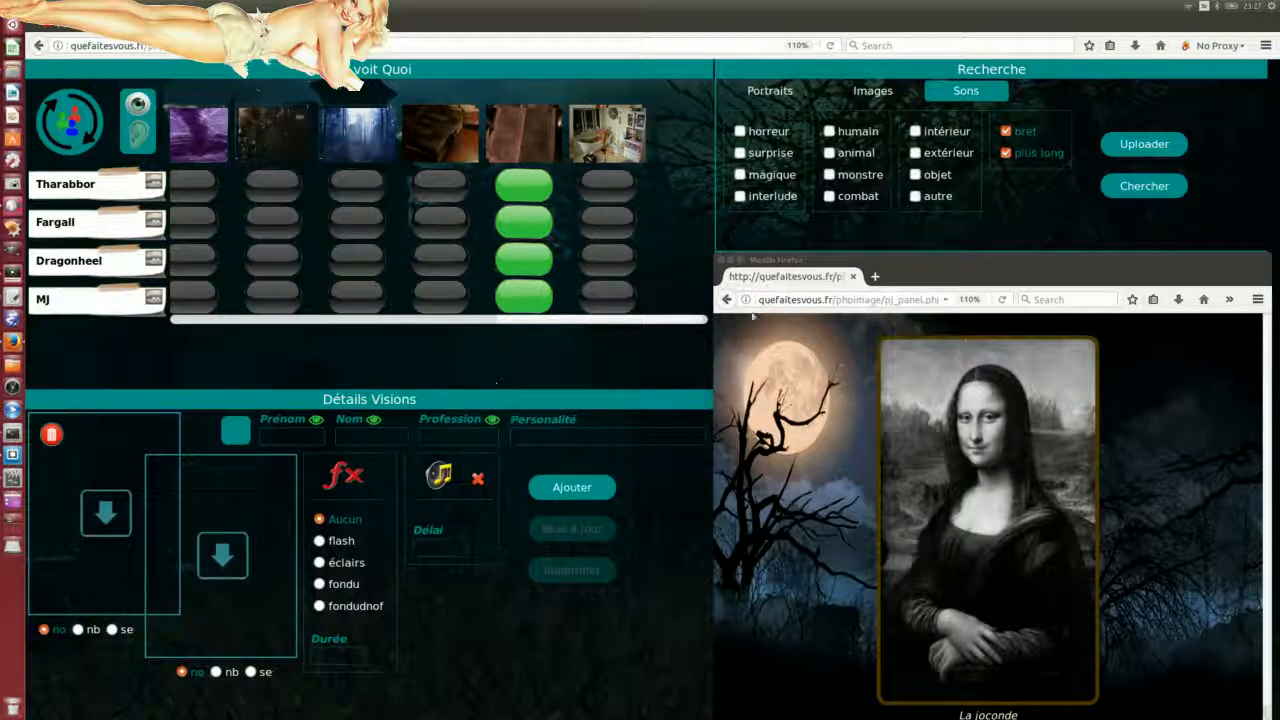
left_click_drag(98, 188, 109, 297)
left_click(91, 140)
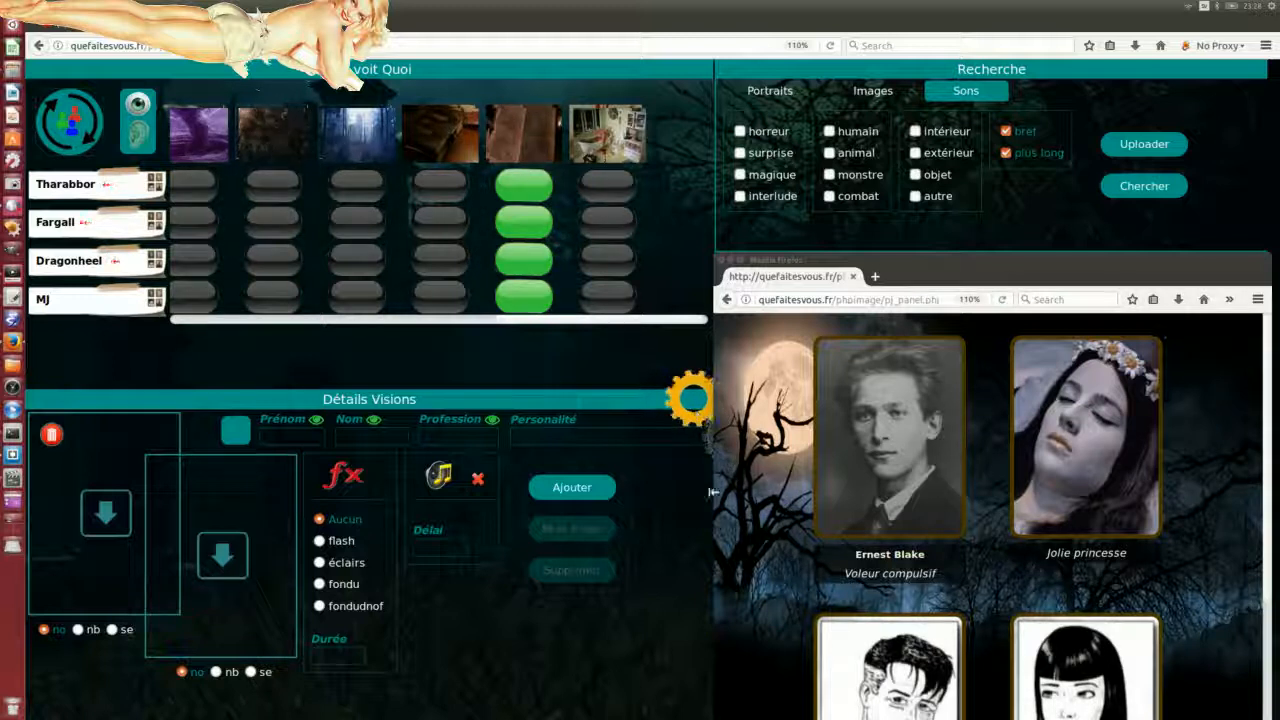
Step: Reload the board, confirm Resend, and move the player window up over the board
left_click(829, 46)
left_click_drag(616, 336, 404, 130)
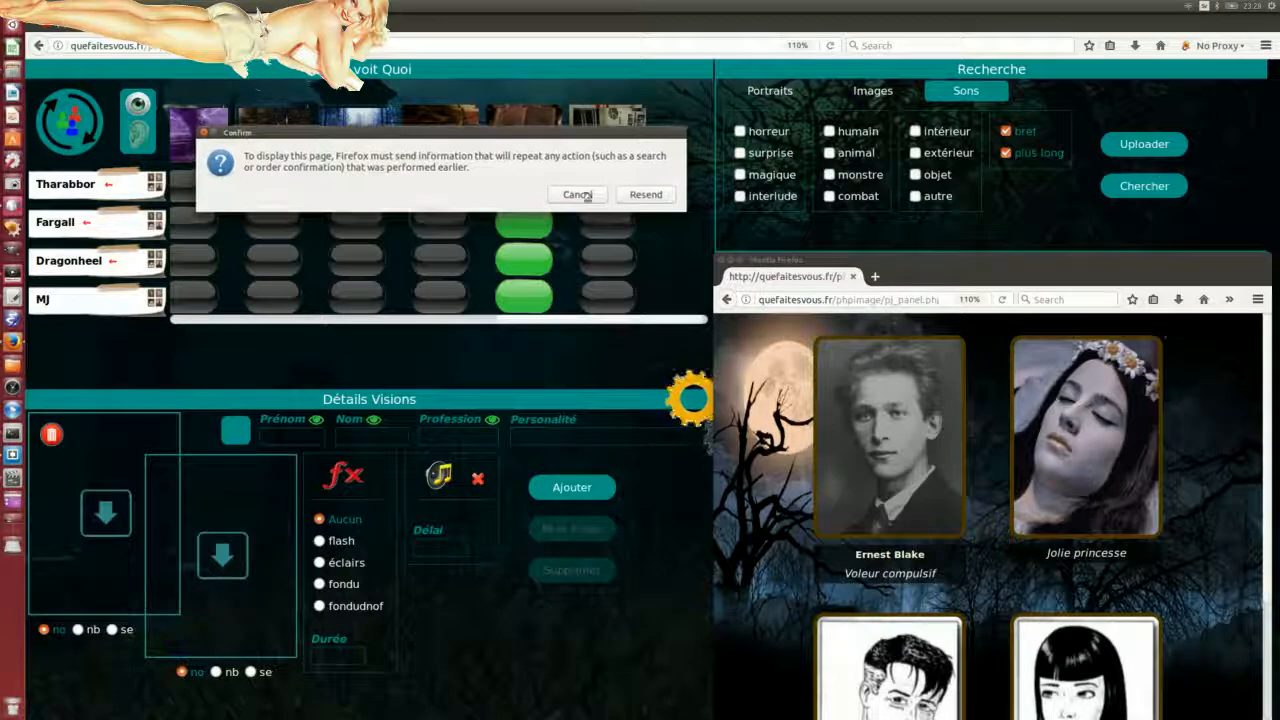
left_click(645, 196)
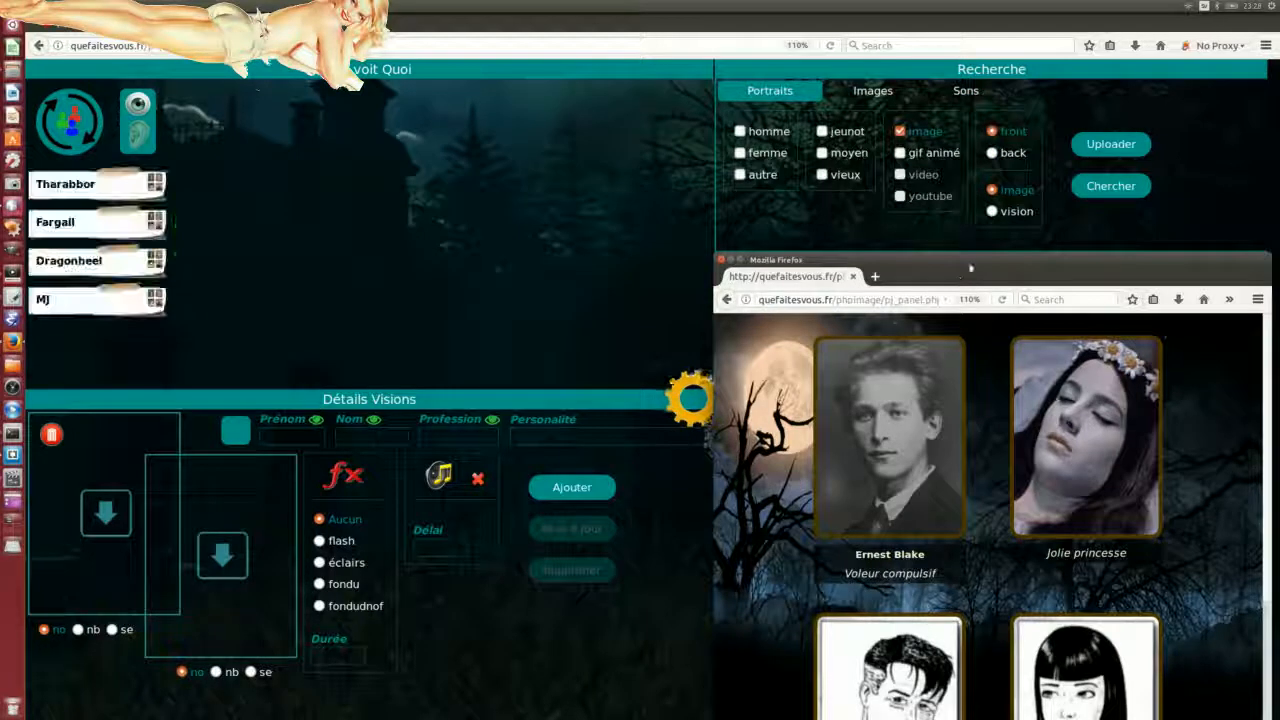
left_click_drag(982, 259, 669, 68)
Step: Resize the player window taller and wider so four portrait cards fit in one row
left_click_drag(923, 521, 944, 680)
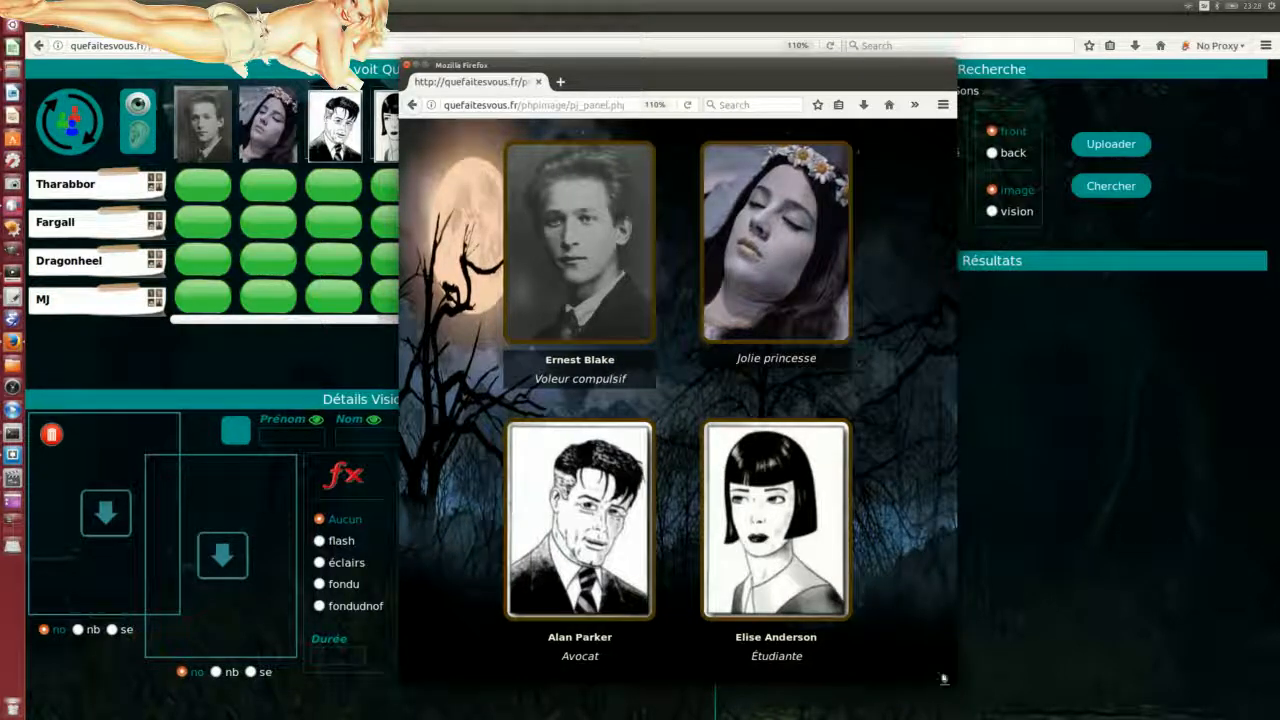
left_click_drag(956, 416, 1165, 410)
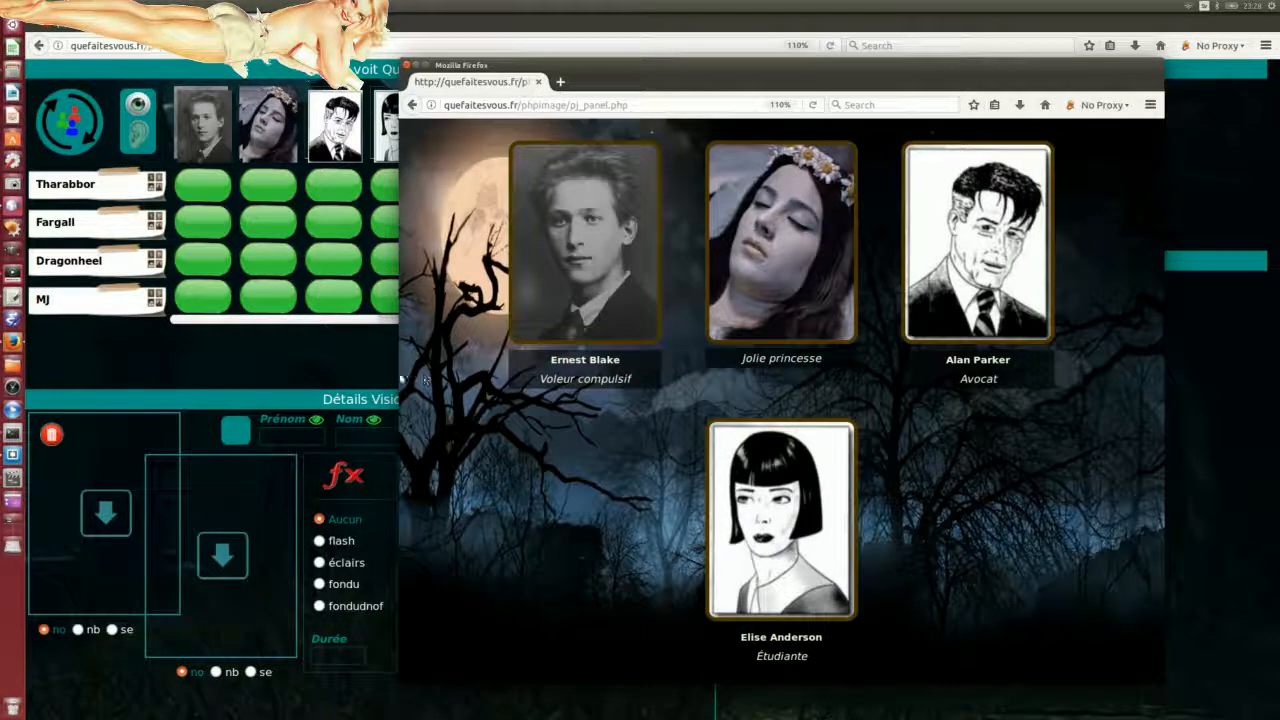
left_click_drag(399, 373, 196, 353)
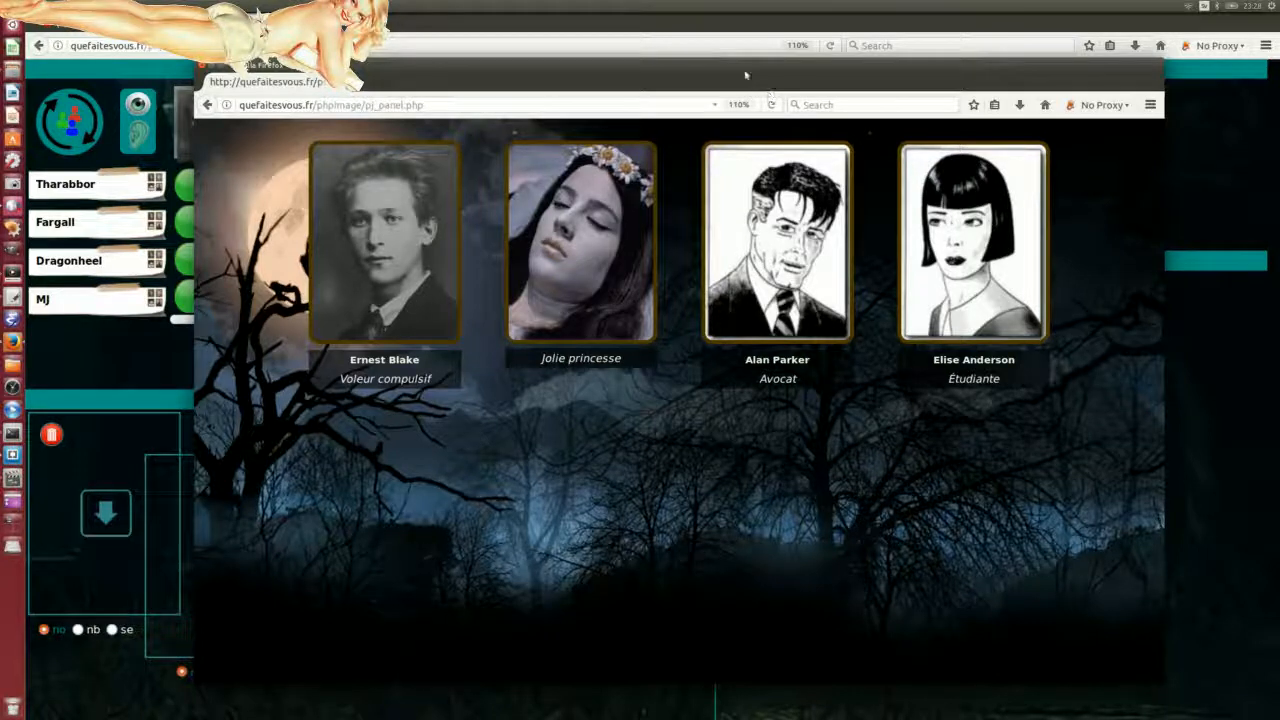
Step: Nudge the player window's position up and sideways into place
left_click_drag(745, 75, 736, 49)
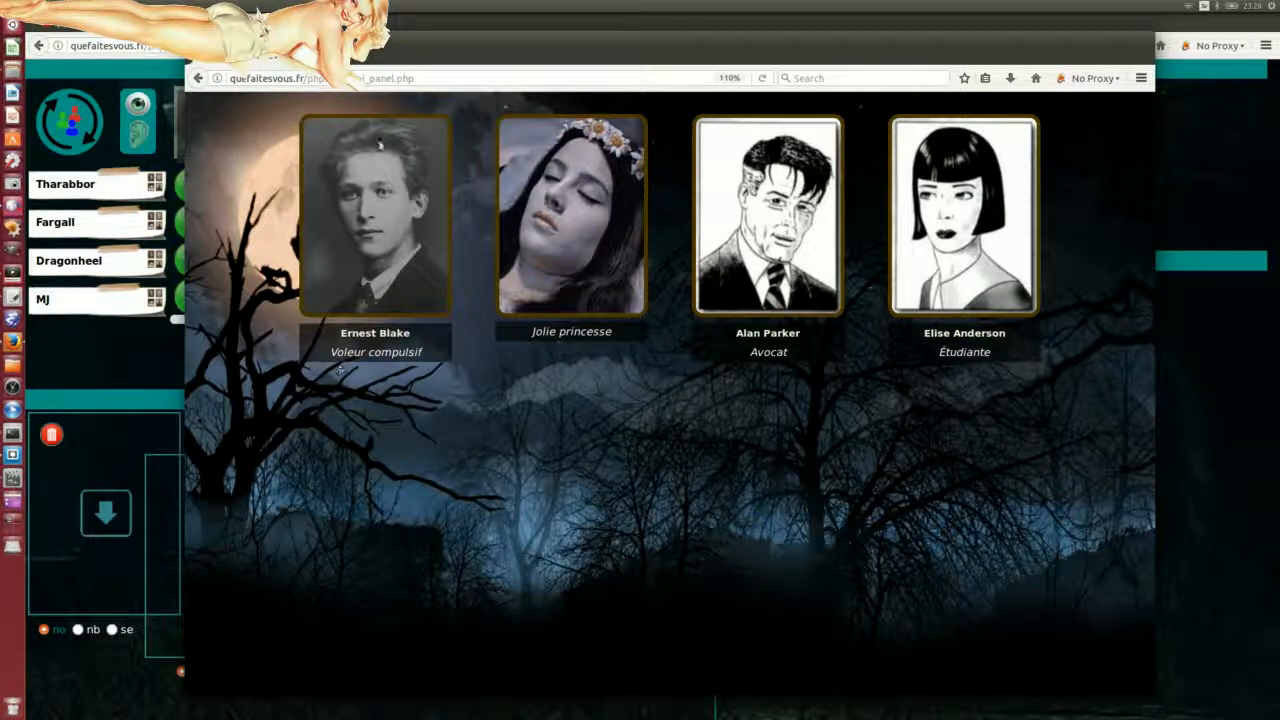
left_click_drag(635, 40, 630, 21)
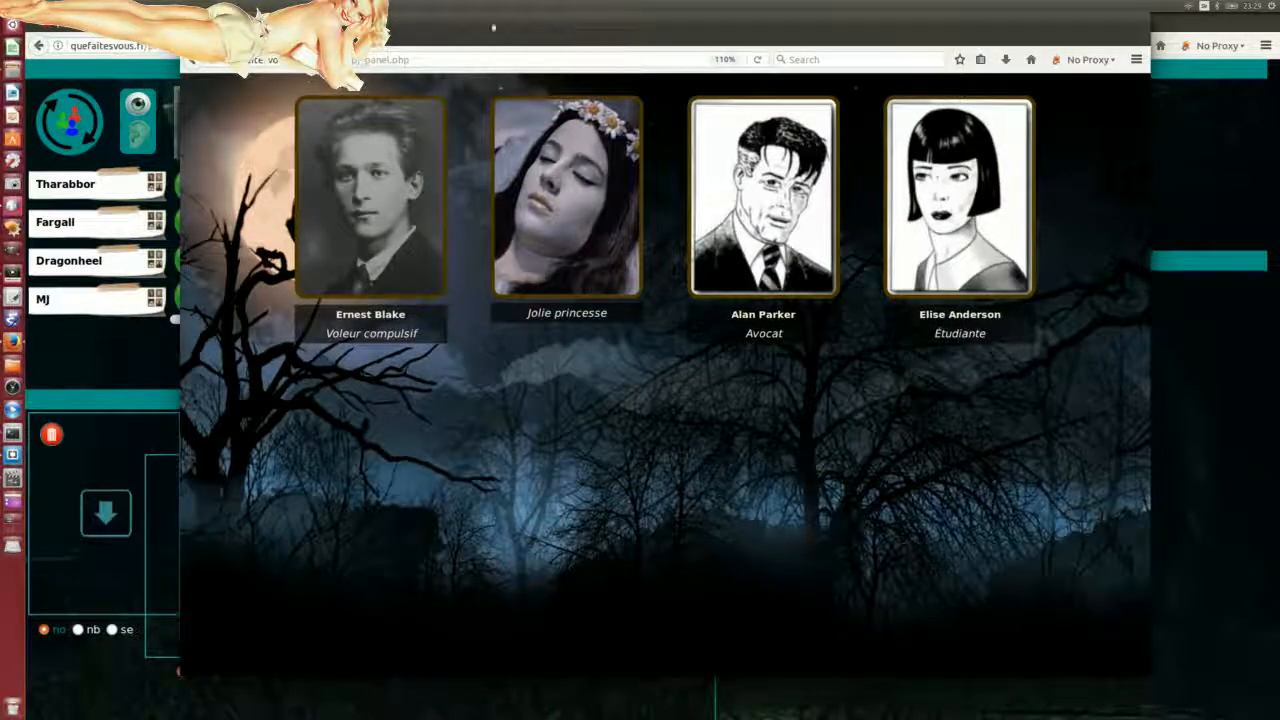
left_click_drag(717, 26, 729, 45)
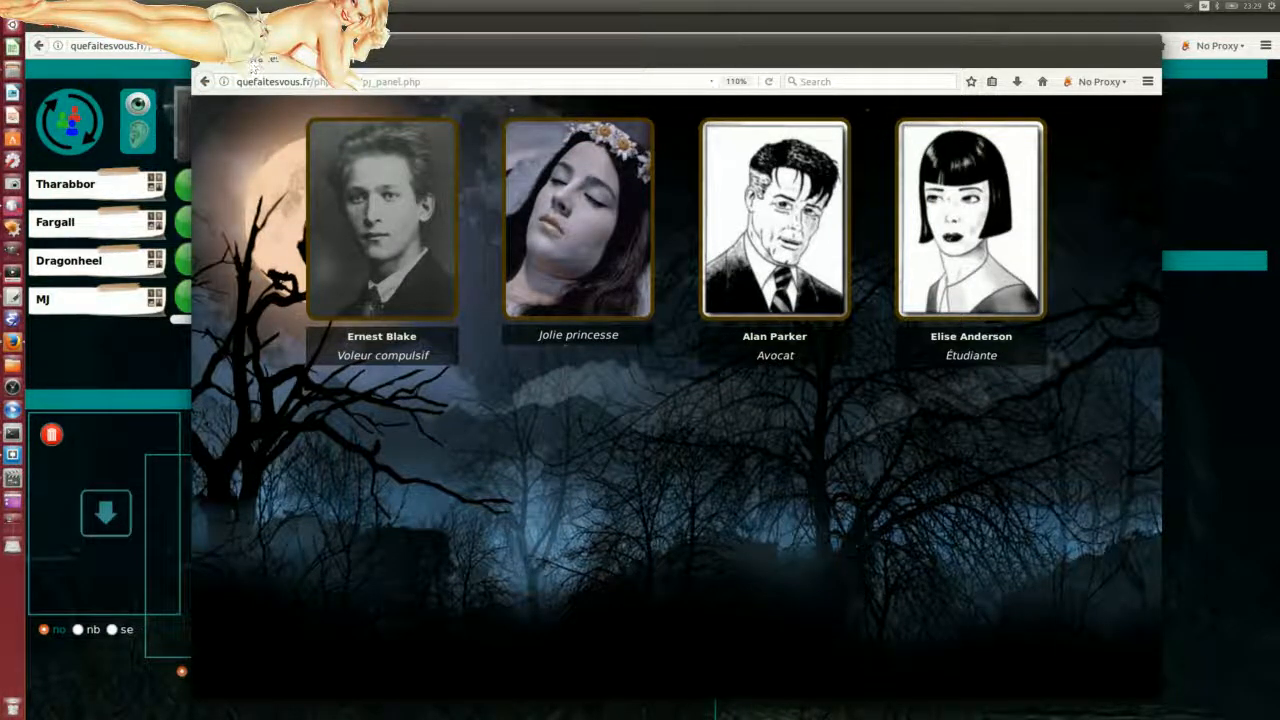
mouse_move(651, 40)
left_mouse_down()
mouse_move(703, 31)
mouse_move(635, 21)
left_mouse_up()
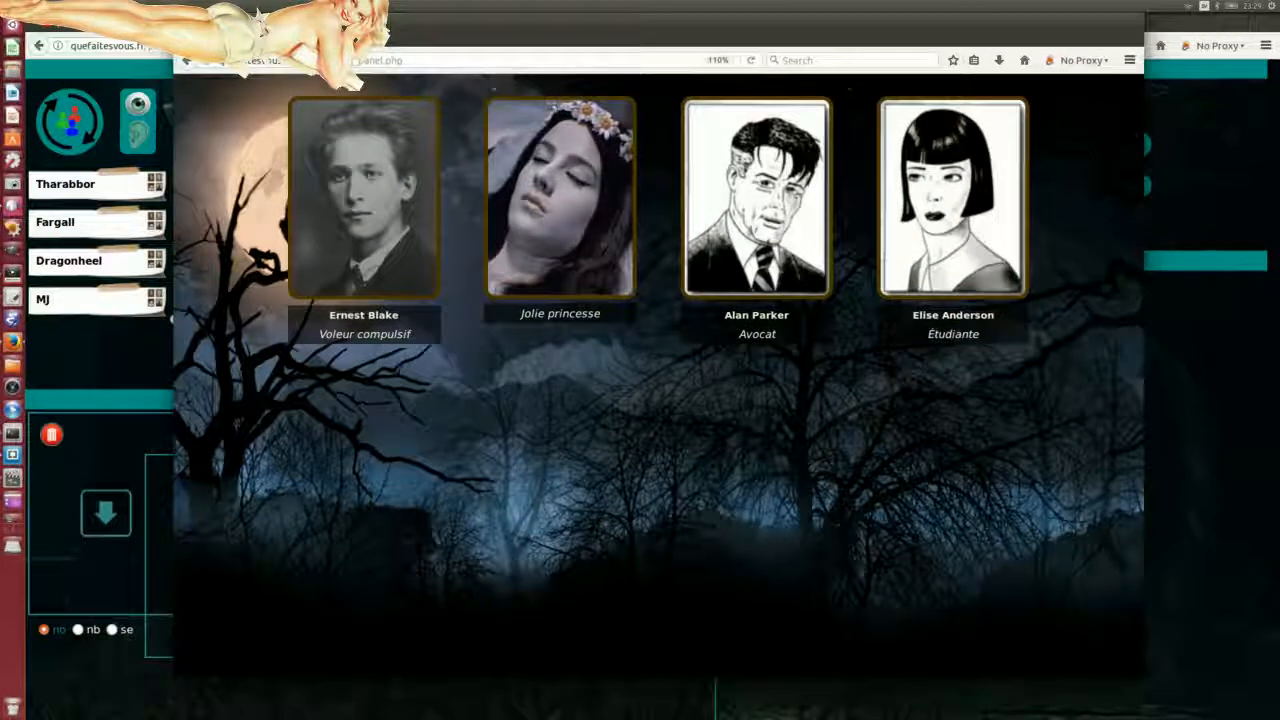